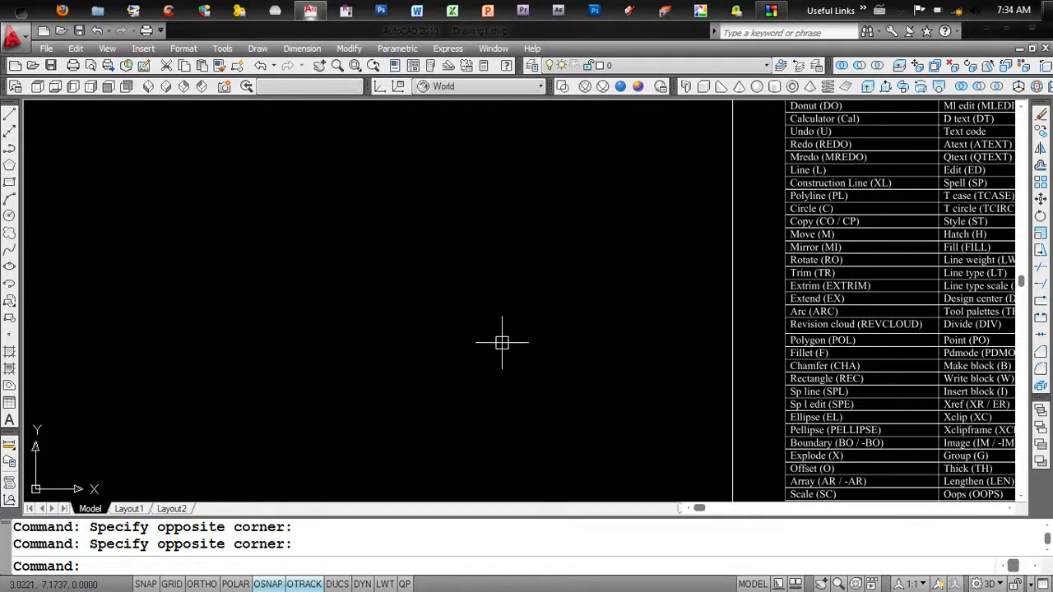
Step: Zoom and pan onto the Rotate through Rectangle rows of the command list
scroll(739, 323, "up", 5)
middle_click_drag(739, 324, 693, 264)
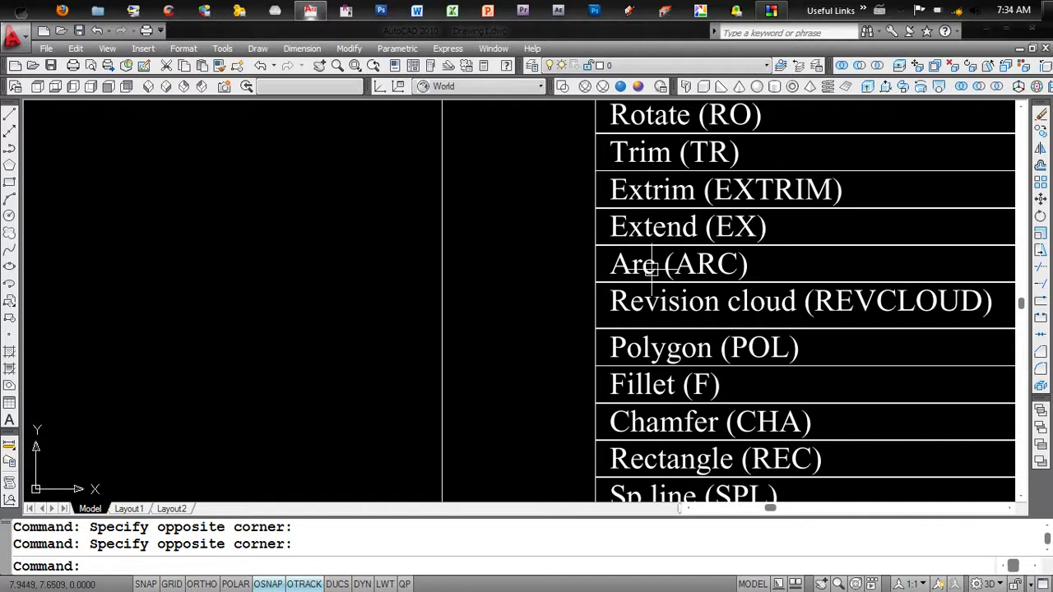
middle_click_drag(639, 265, 861, 266)
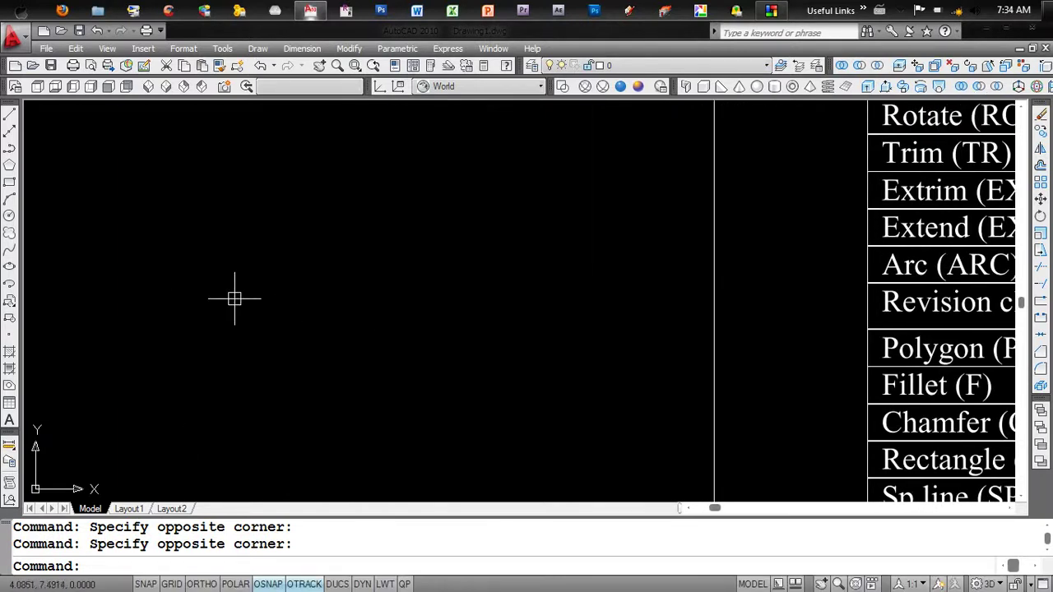
Step: Start the Arc command with A, then cancel it
type("a")
key("Return")
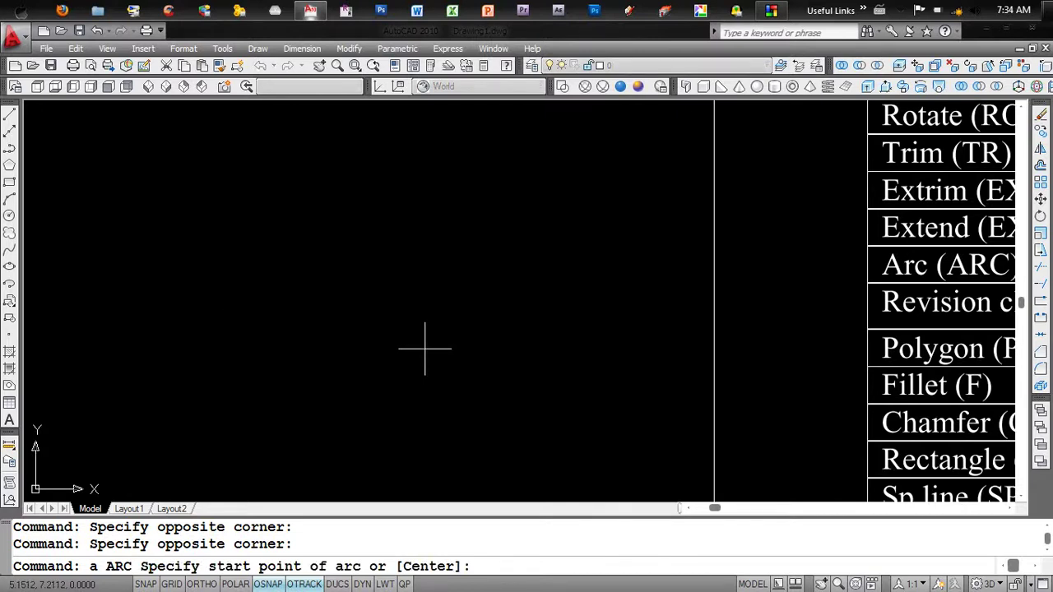
key("Escape")
key("Escape")
key("Escape")
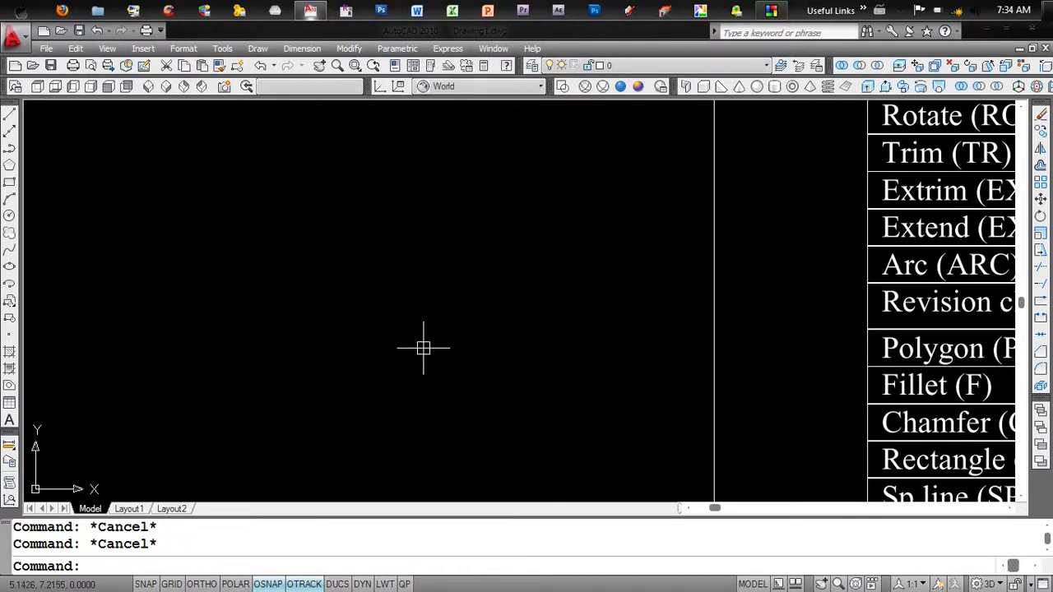
left_click(10, 200)
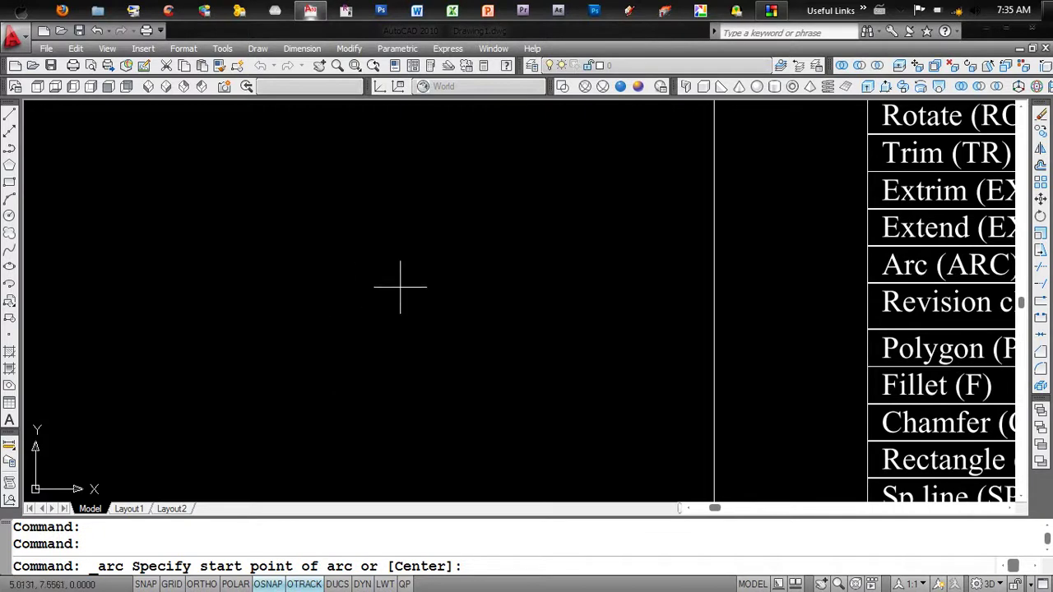
left_click(263, 337)
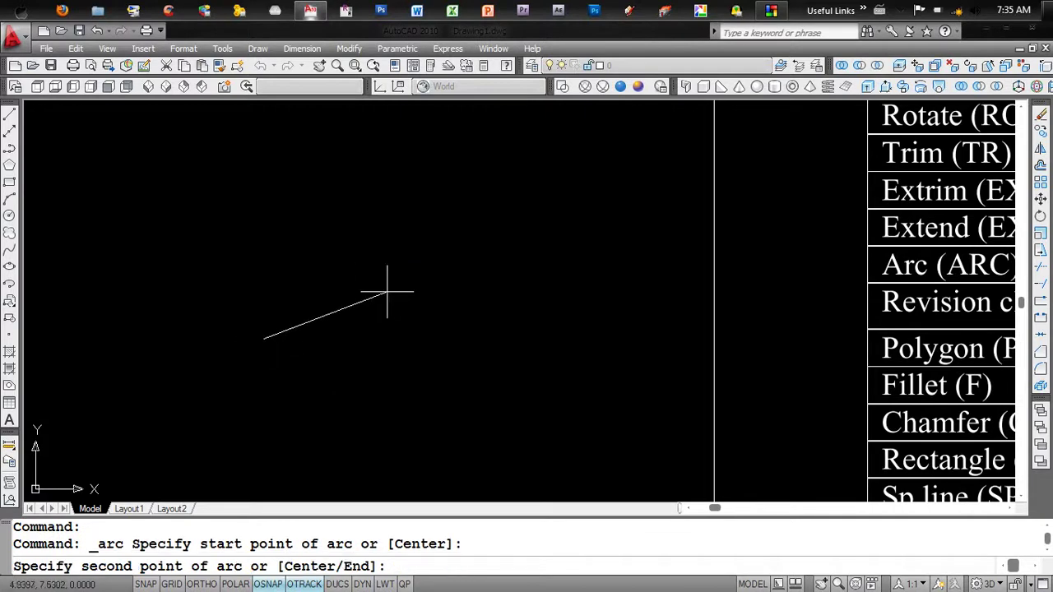
left_click(393, 208)
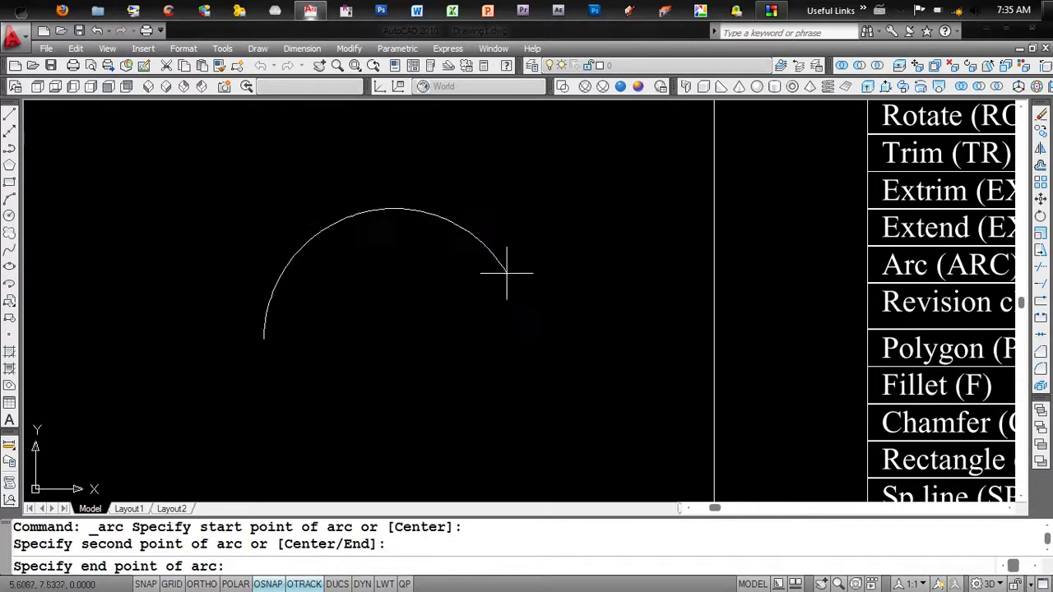
left_click(508, 304)
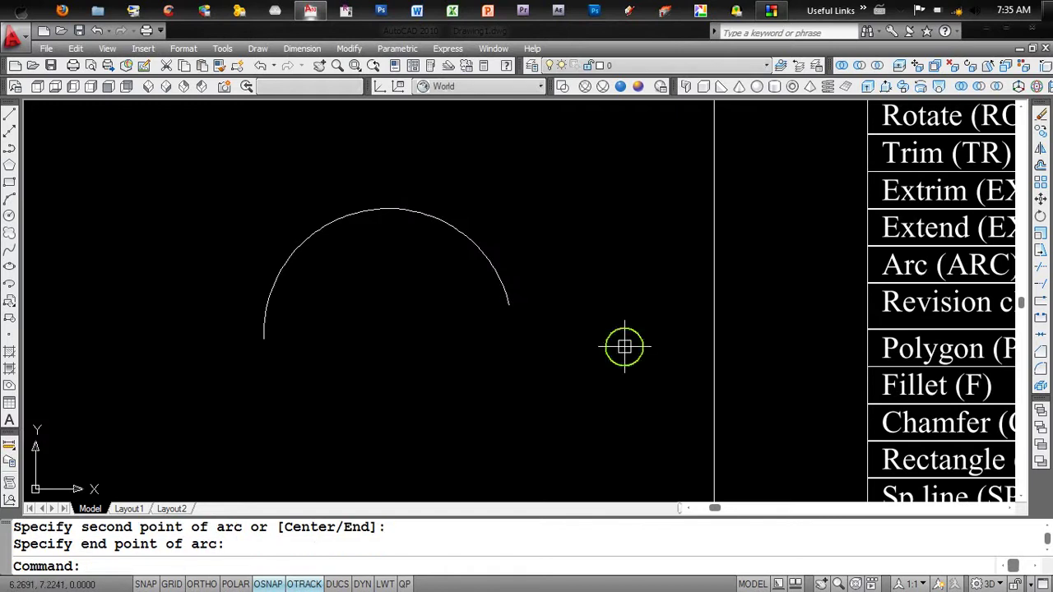
left_click(604, 183)
left_click(432, 345)
type("e")
key("Return")
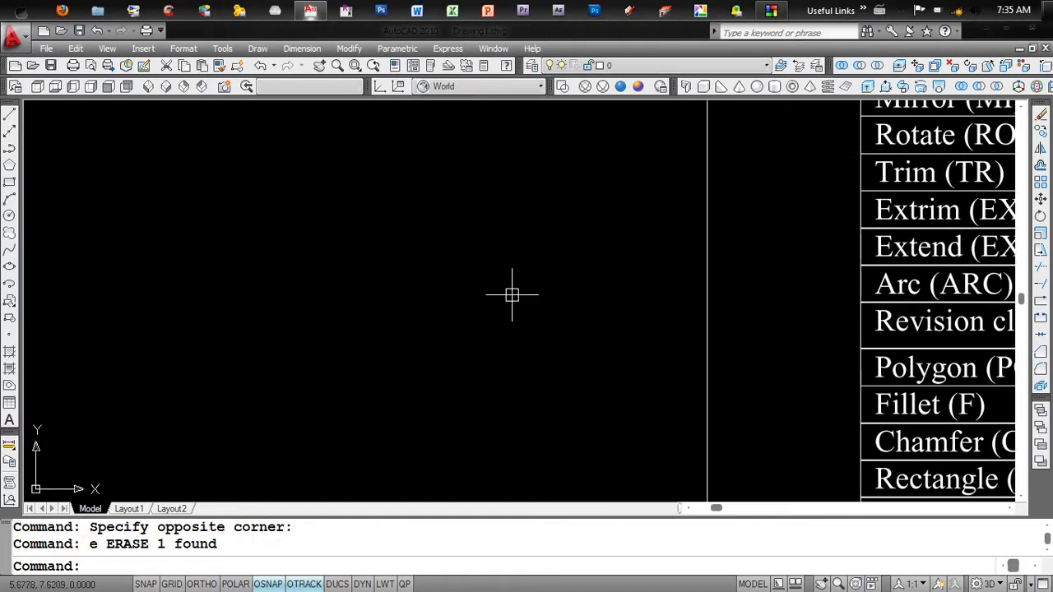
type("l")
key("Return")
left_click(306, 226)
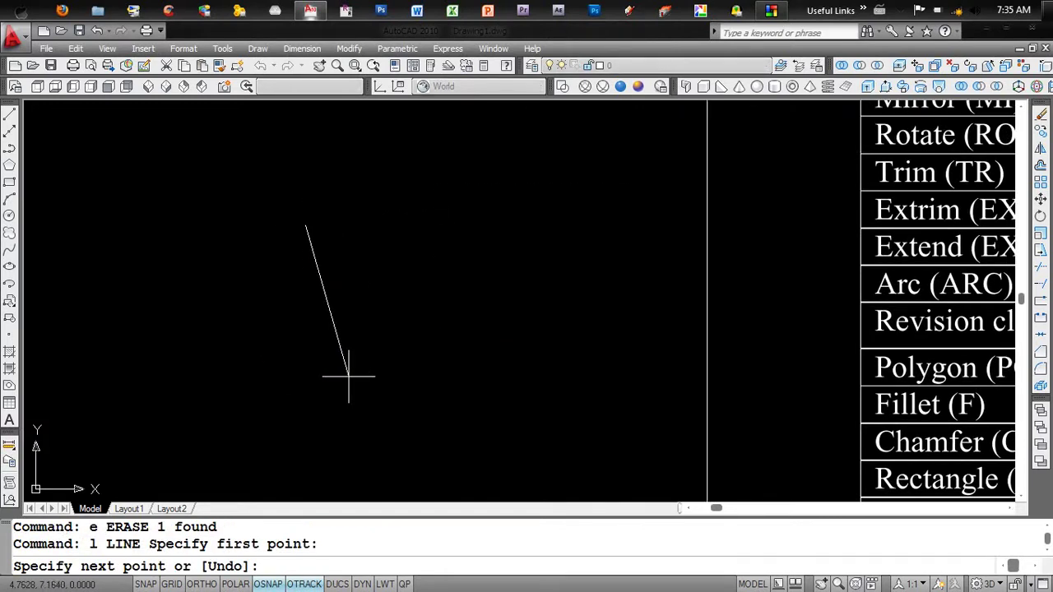
key("F8")
left_click(349, 395)
left_click(587, 395)
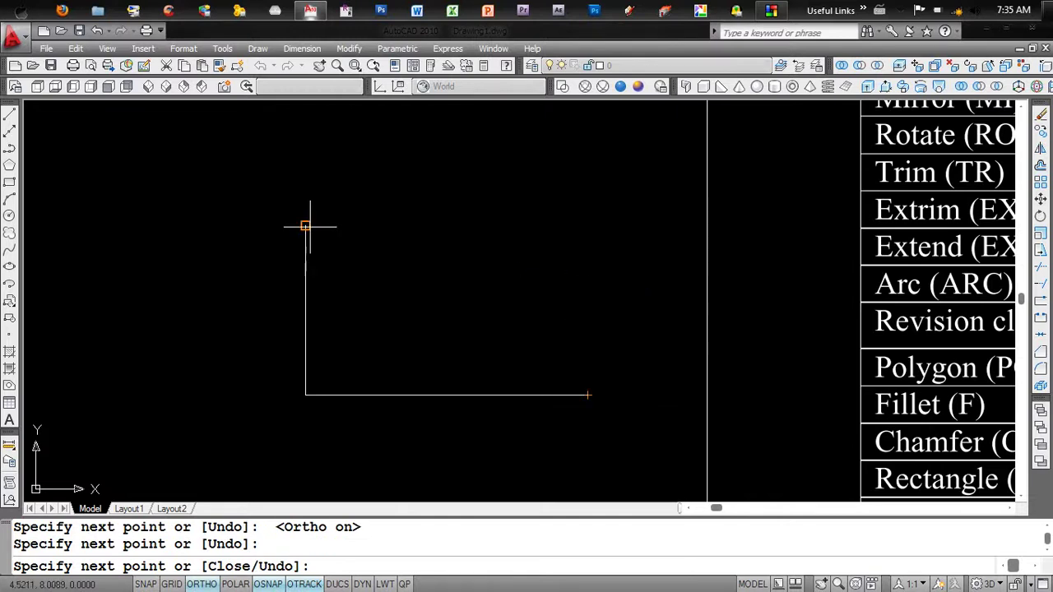
left_click(514, 224)
key("Return")
key("Return")
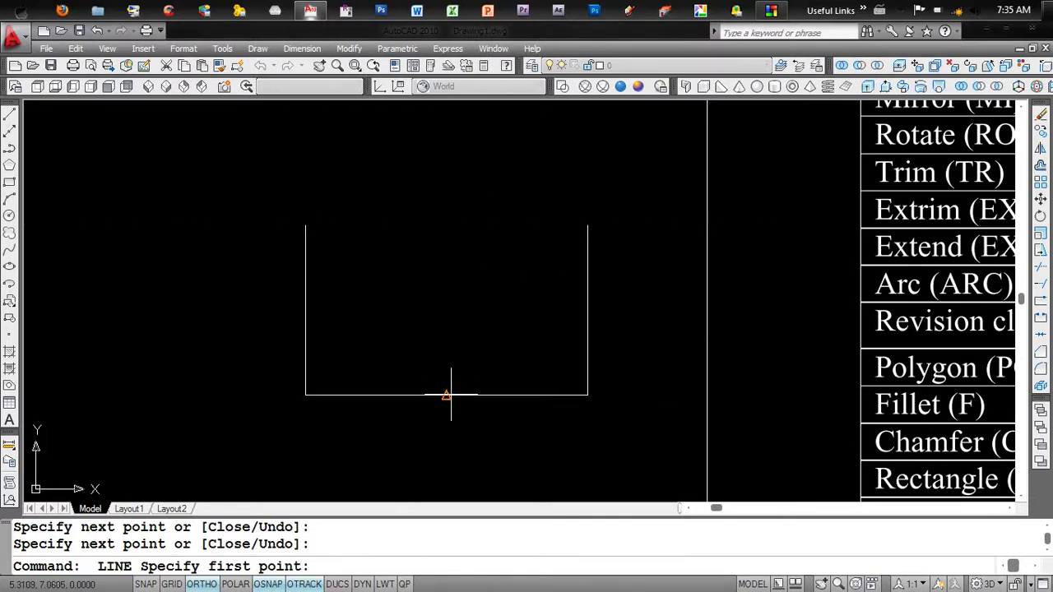
left_click(446, 395)
left_click(446, 127)
key("Return")
middle_click_drag(492, 252, 430, 348)
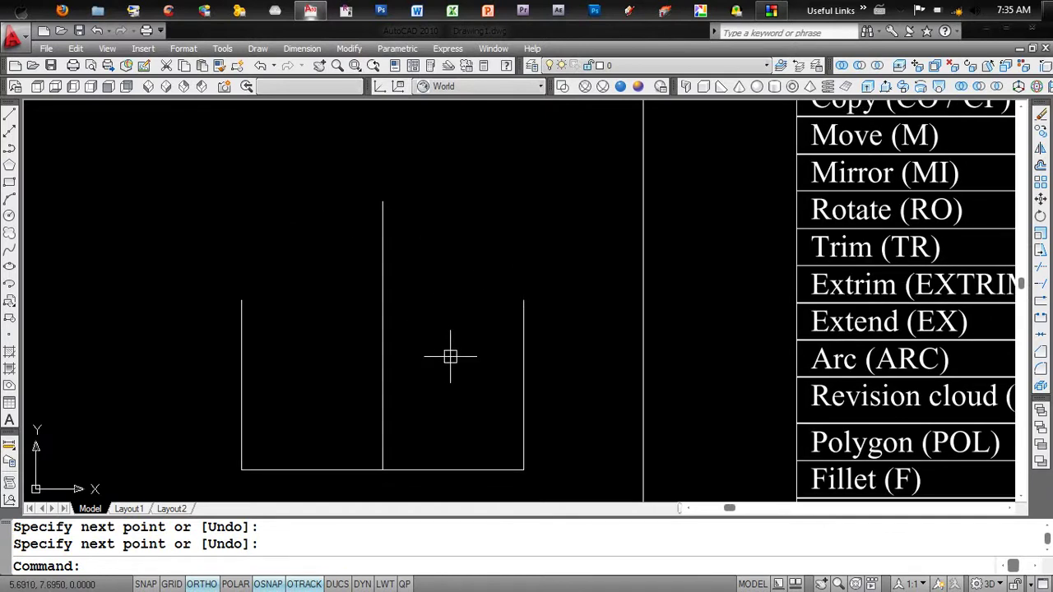
type("a")
key("Return")
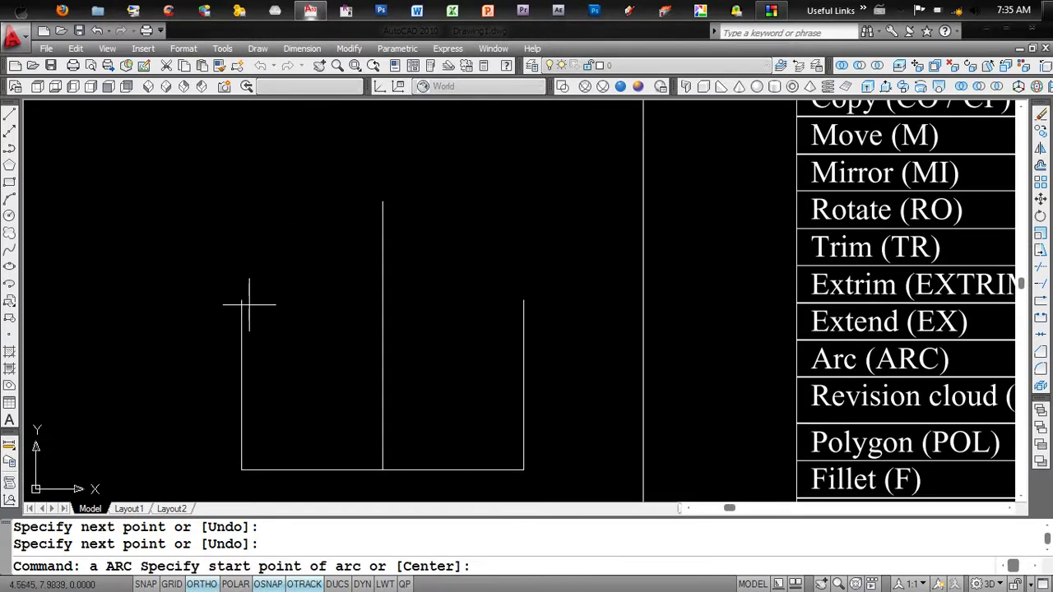
left_click(241, 300)
left_click(383, 201)
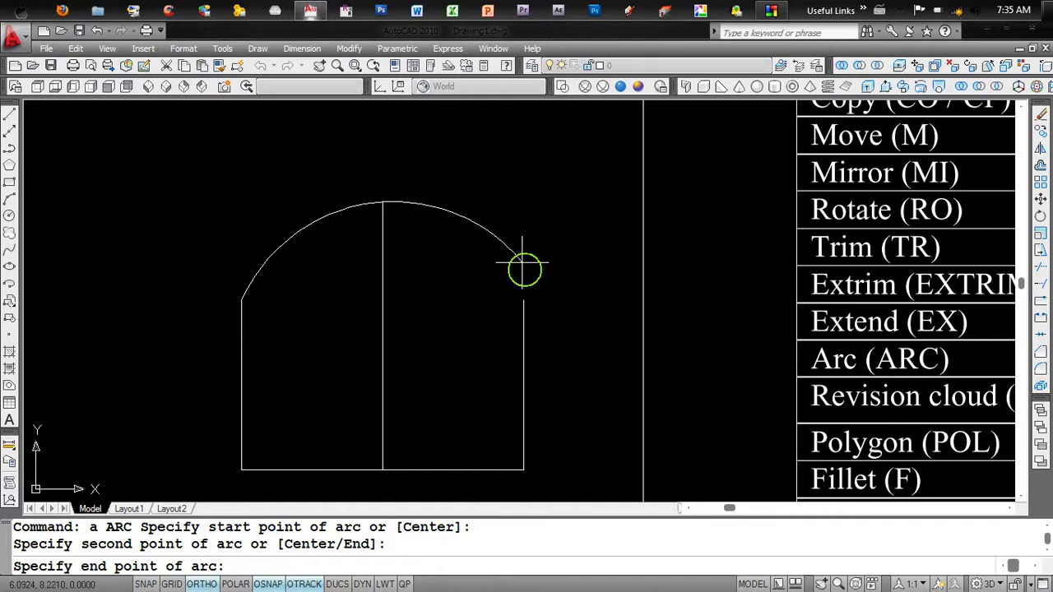
left_click(523, 300)
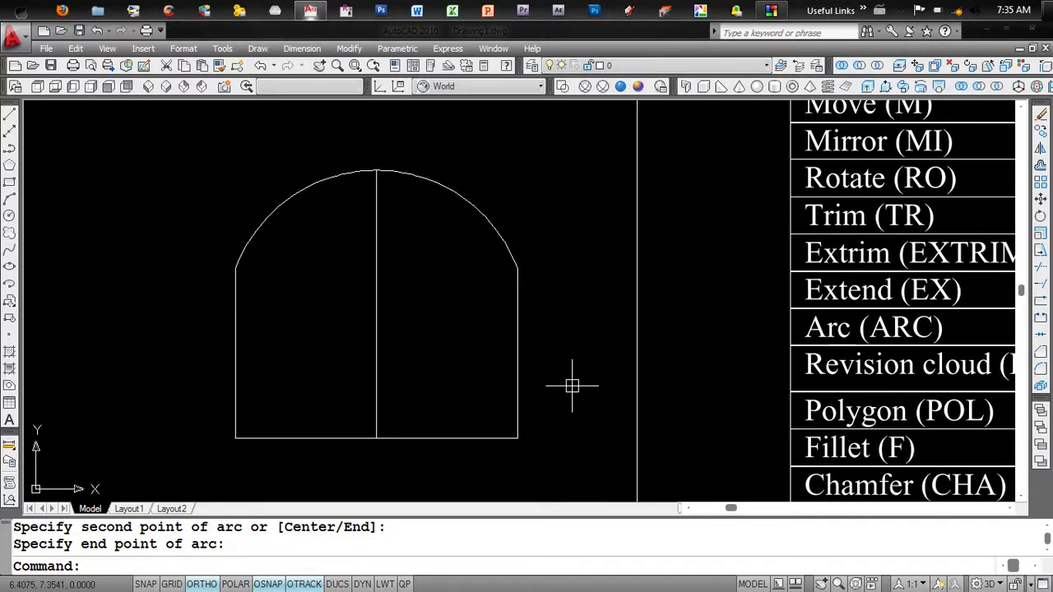
left_click(589, 450)
left_click(233, 179)
type("e")
key("Return")
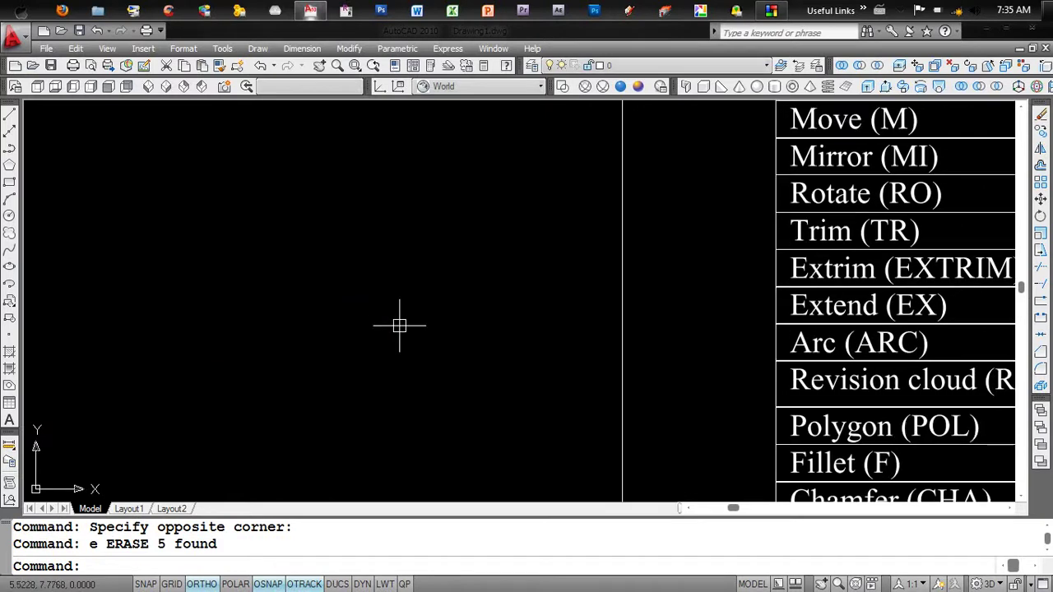
type("a")
key("Return")
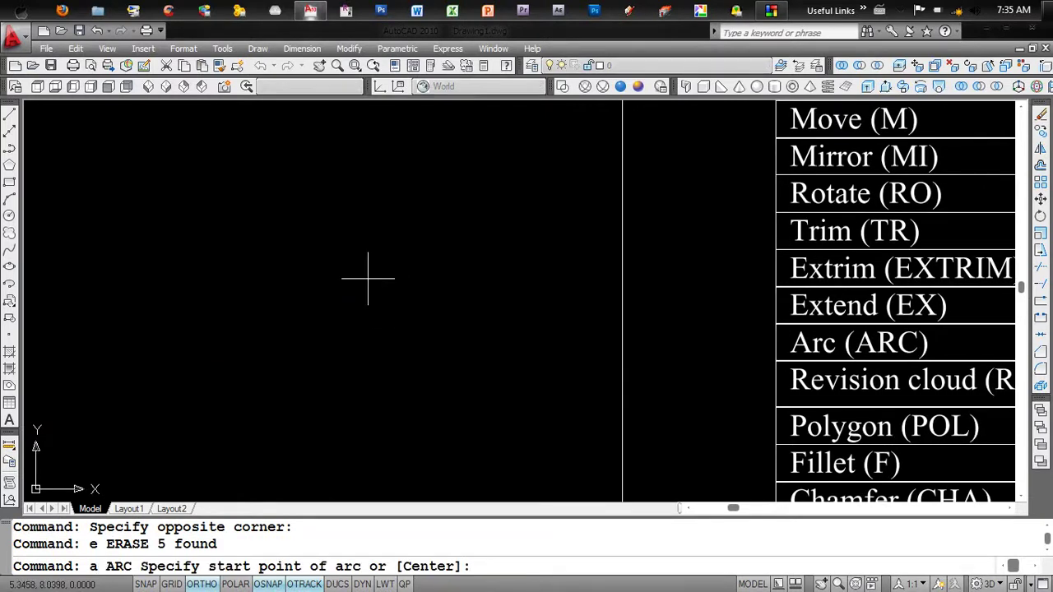
type("c")
key("Return")
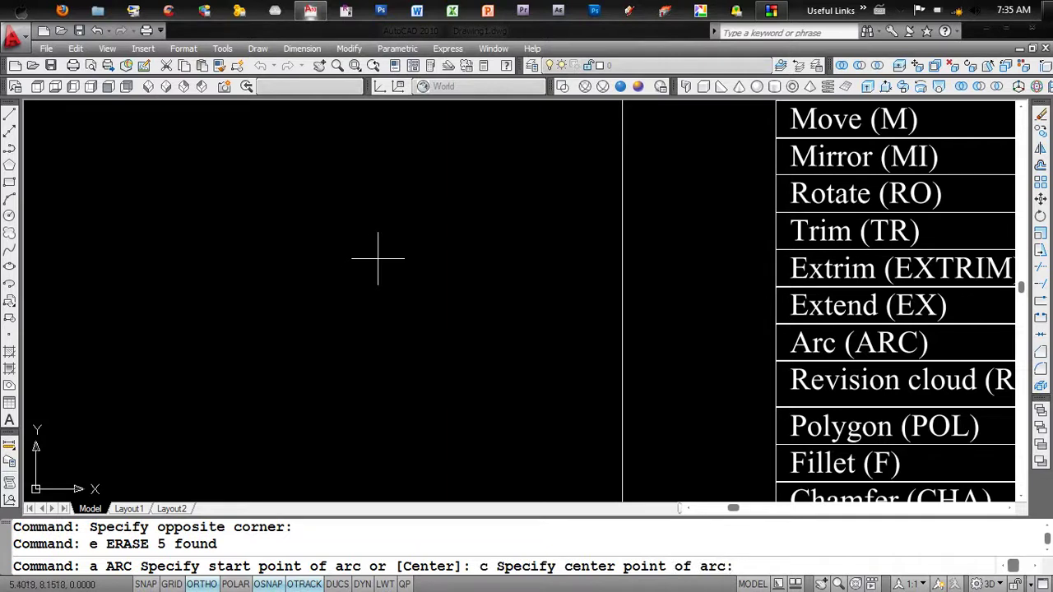
left_click(360, 299)
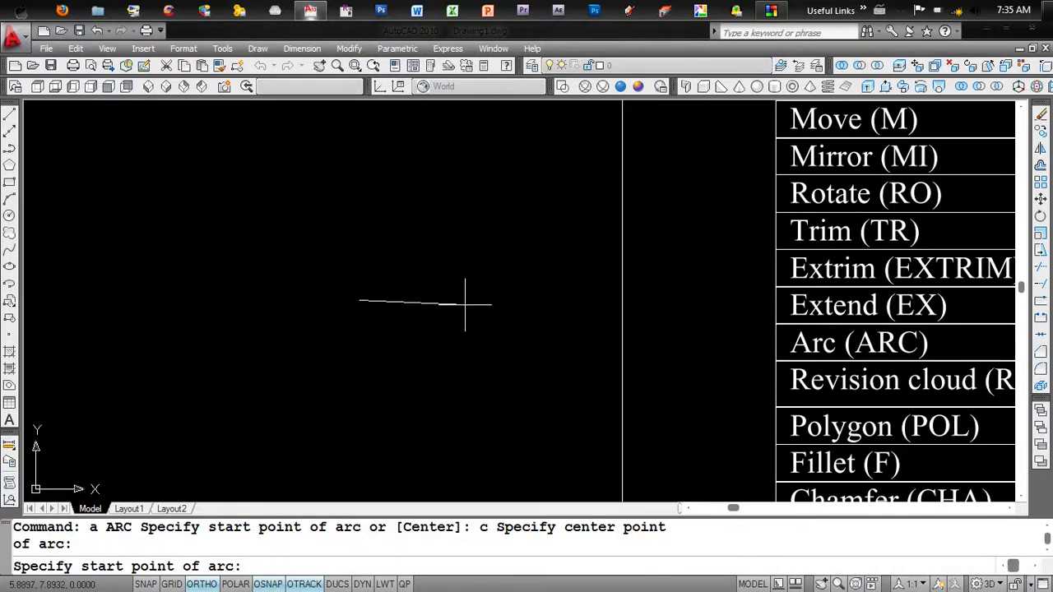
left_click(271, 296)
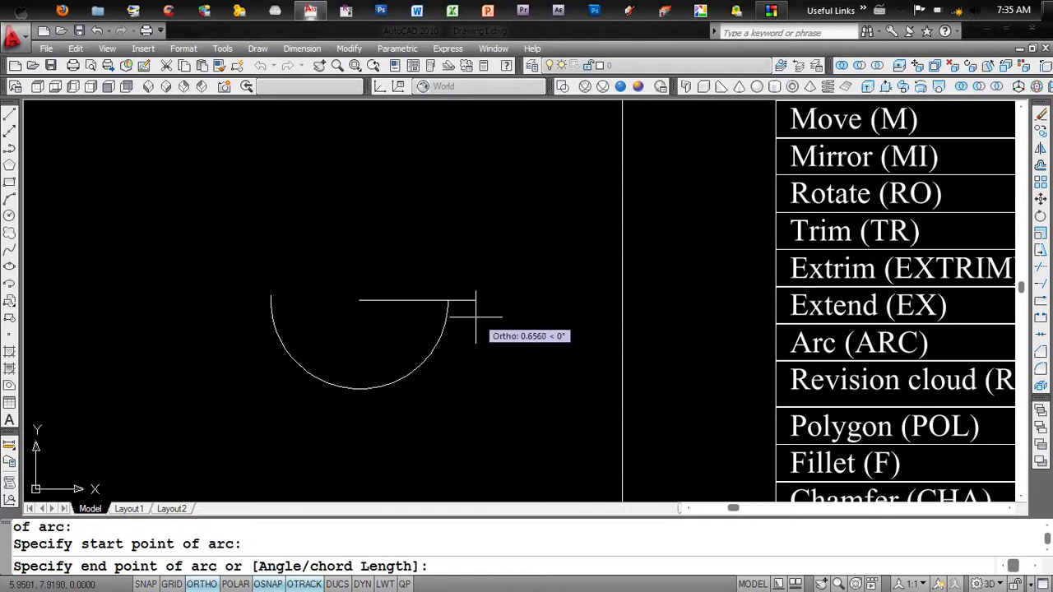
left_click(471, 306)
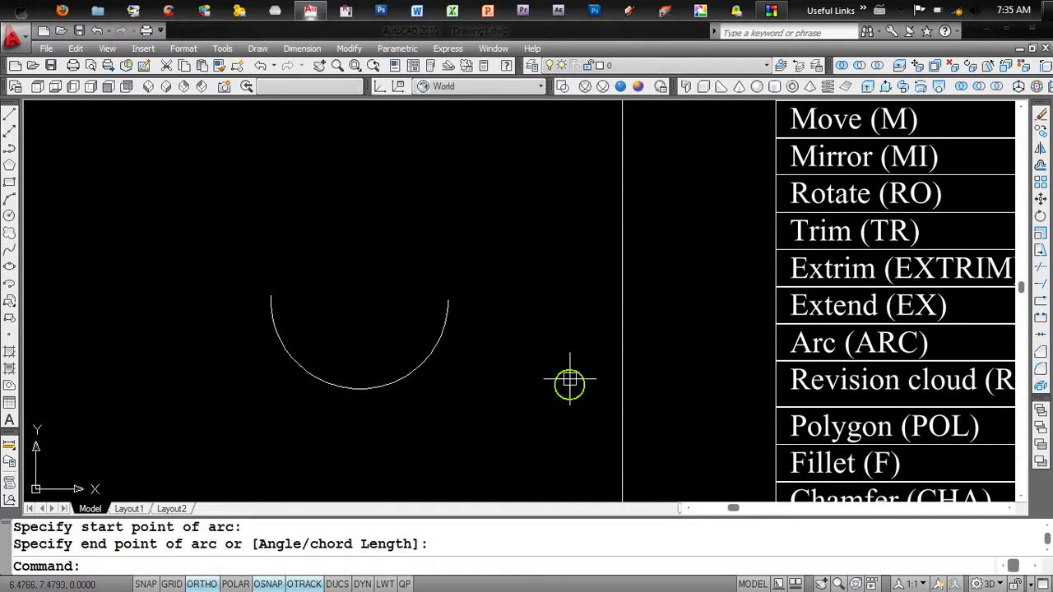
left_click(508, 387)
left_click(356, 273)
type("e")
key("Return")
left_click(449, 271)
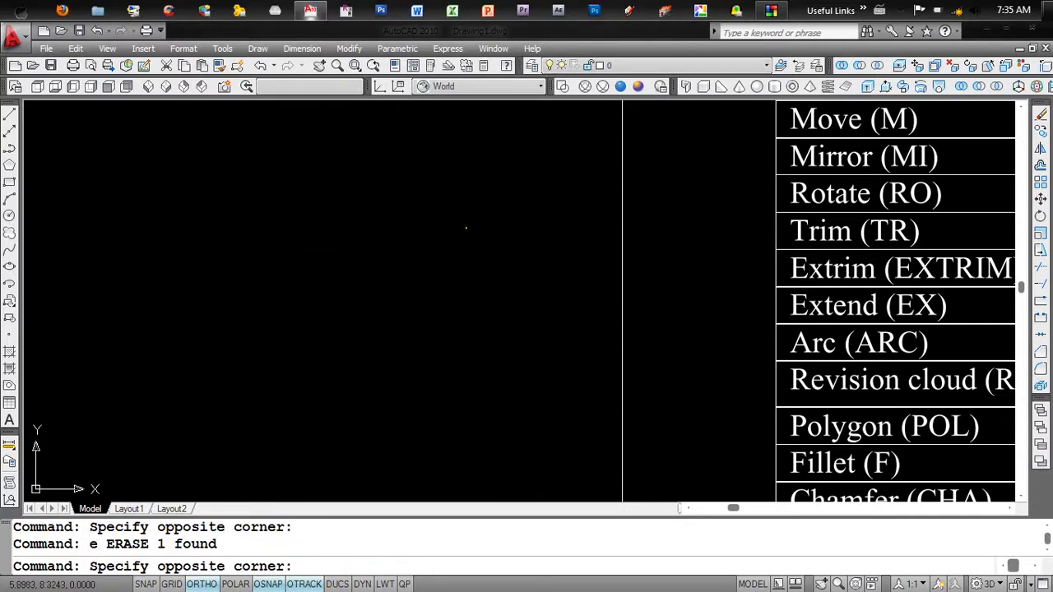
left_click(251, 348)
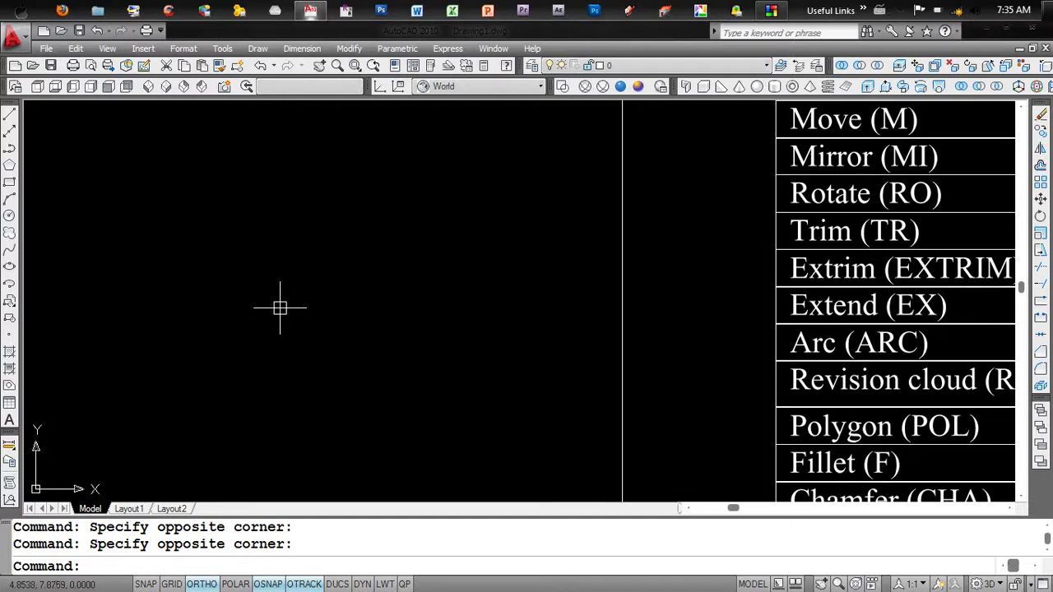
Step: Choose Arc > 3 Points from the Draw menu
left_click(257, 48)
mouse_move(304, 249)
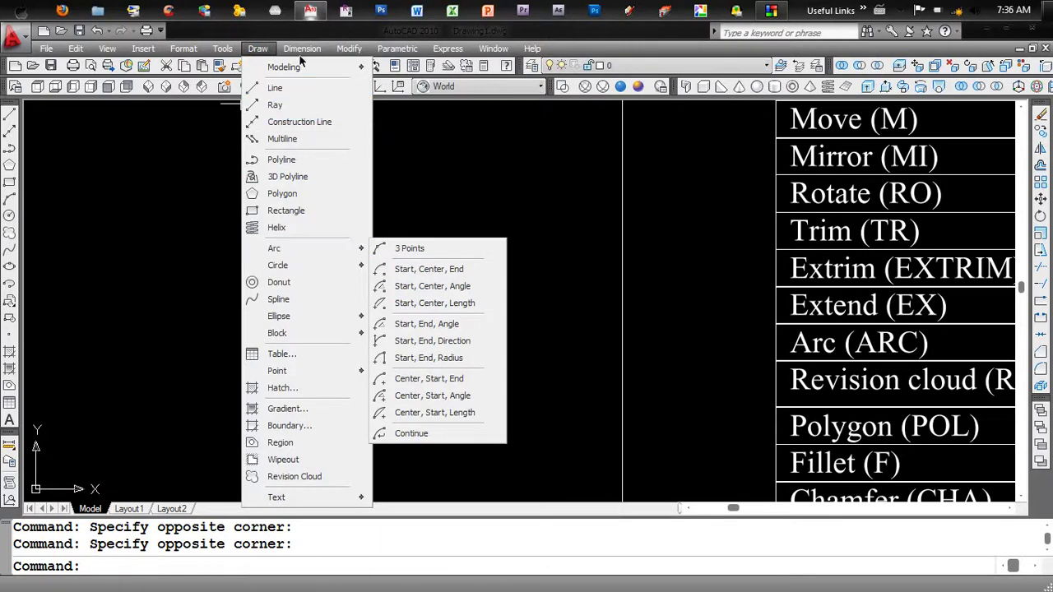
left_click(255, 48)
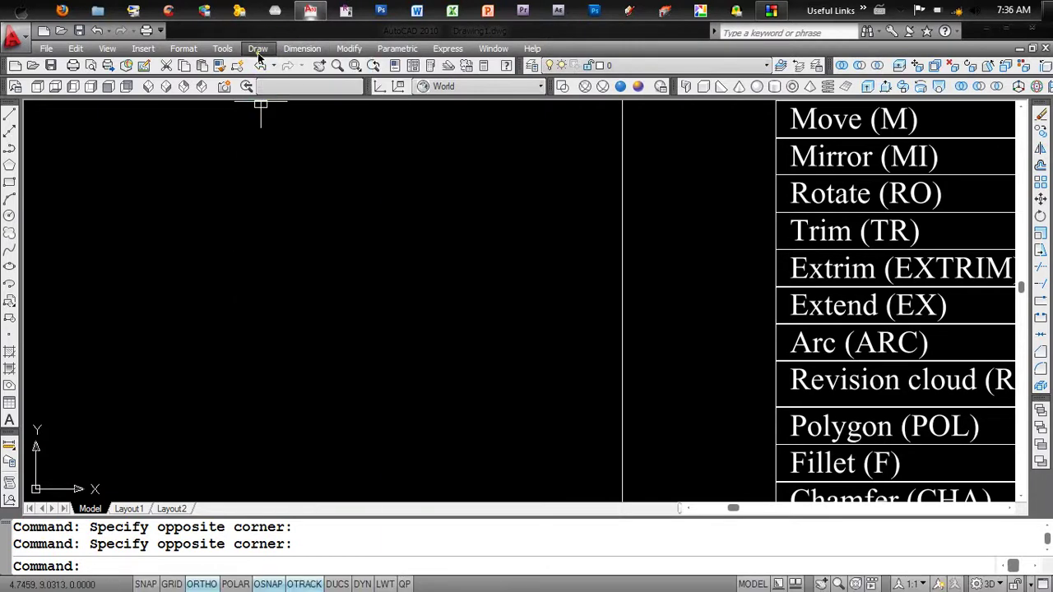
left_click(257, 53)
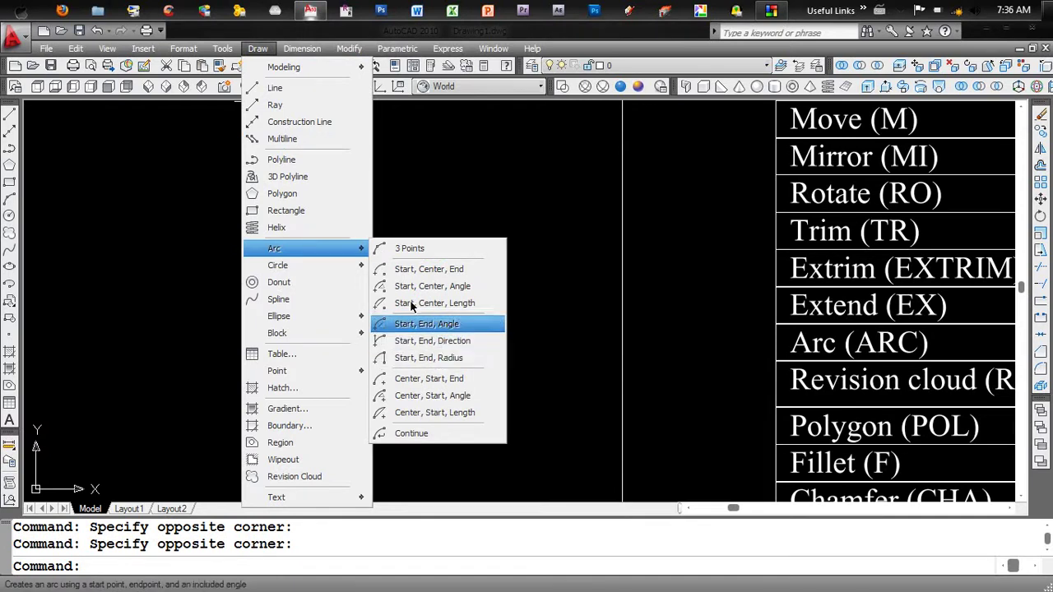
left_click(434, 246)
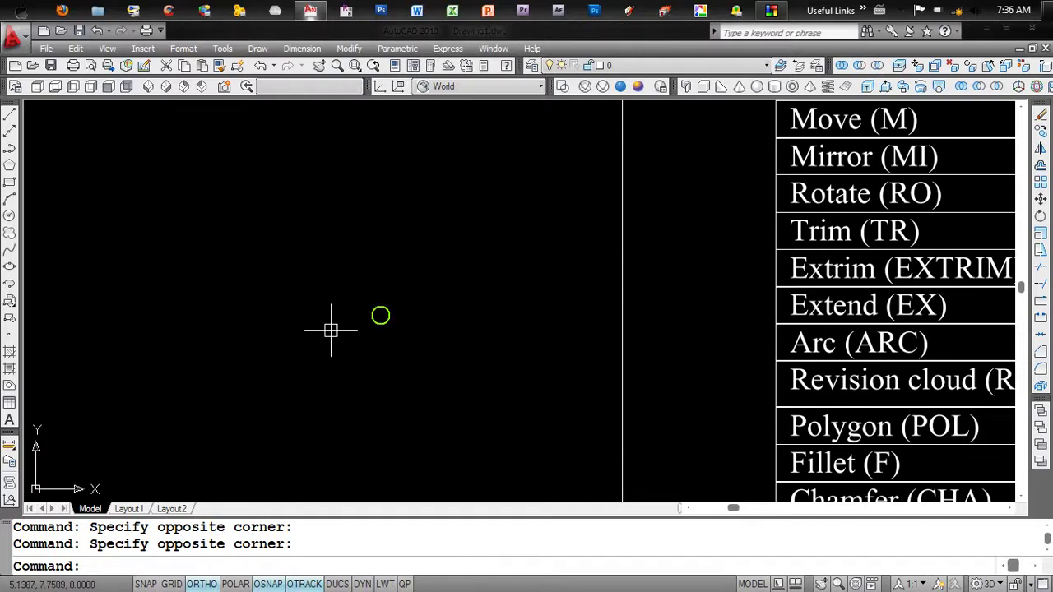
Step: Zoom onto the Extend, Arc, Revision cloud, Polygon and Fillet rows of the command table
scroll(331, 329, "down", 3)
scroll(539, 295, "up", 3)
scroll(543, 328, "up", 2)
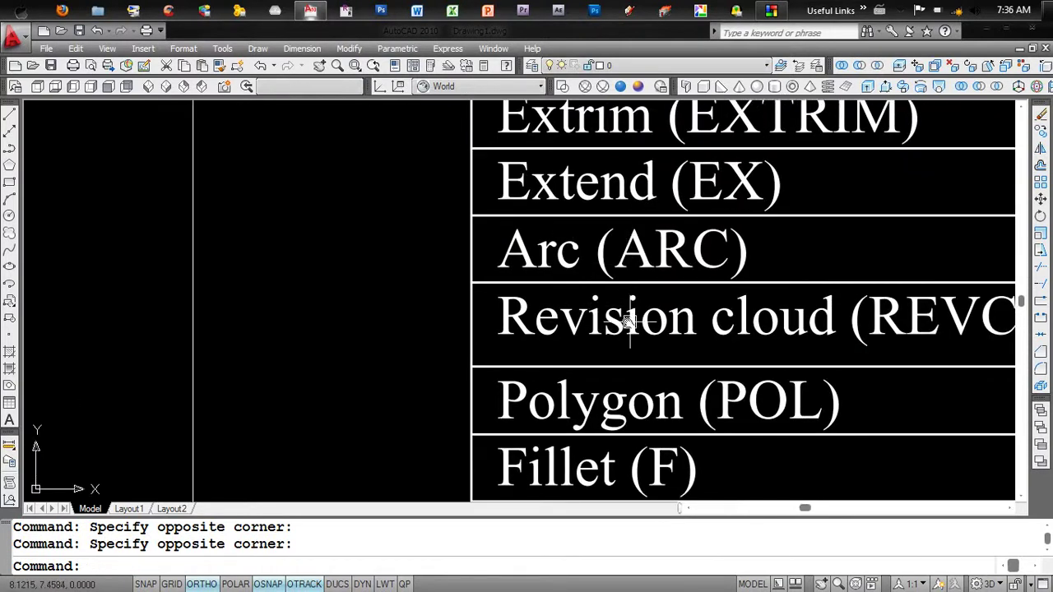
Step: Pan and zoom out from the command table to a blank area of model space
mouse_move(630, 324)
middle_mouse_down()
mouse_move(577, 289)
mouse_move(363, 312)
middle_mouse_up()
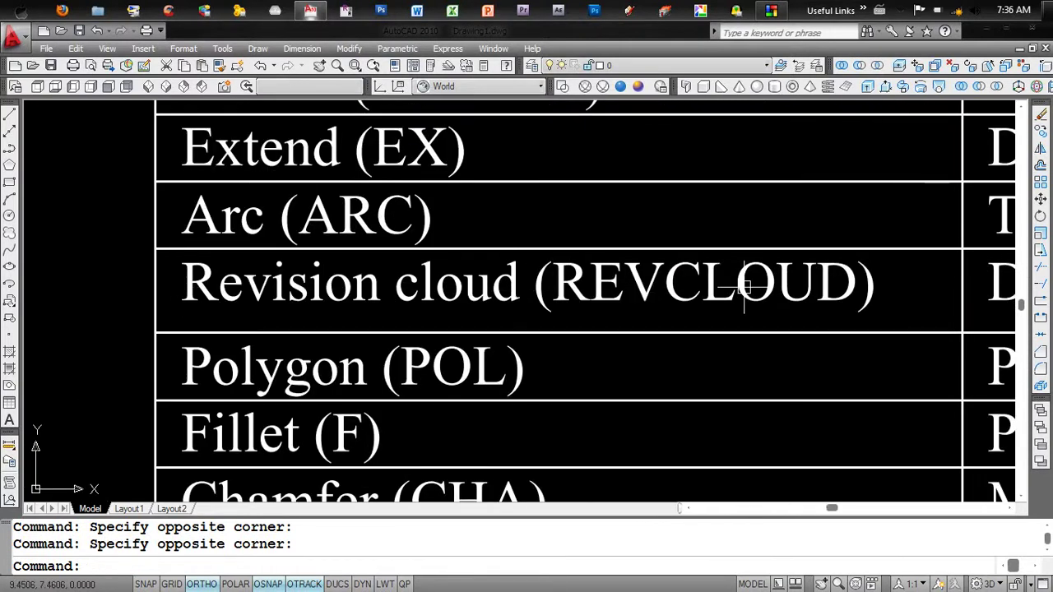
scroll(251, 282, "down", 1)
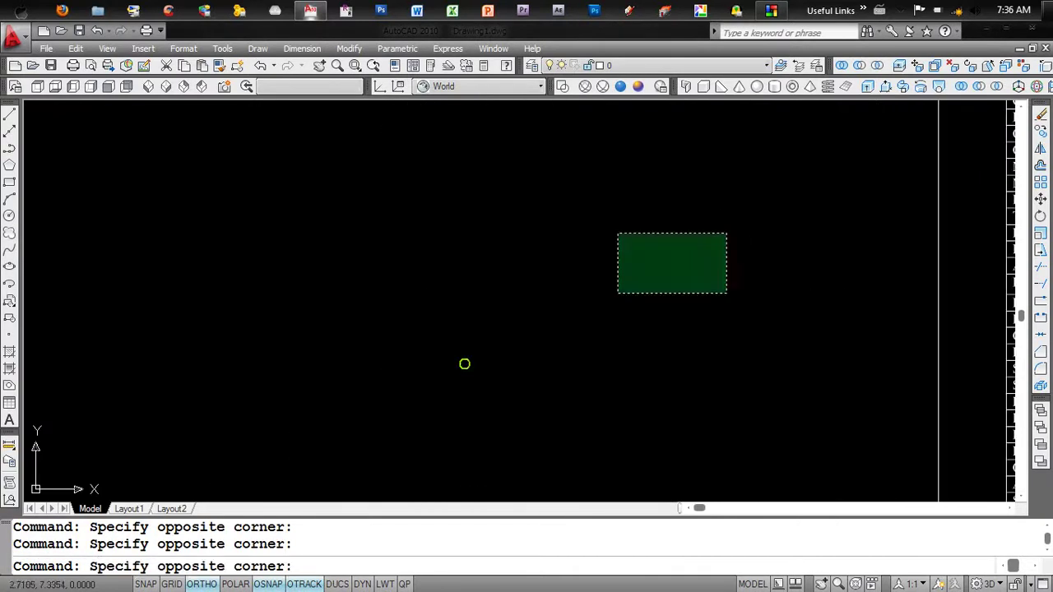
Step: Run REVCLOUD, which reports current minimum and maximum arc lengths of 0.5000
type("revcl")
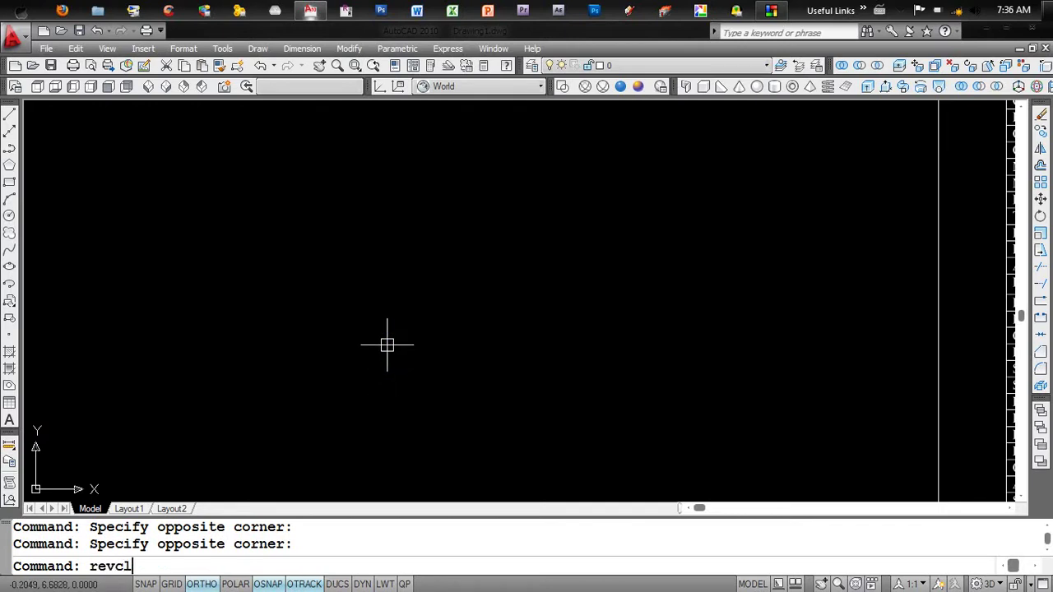
type("ou")
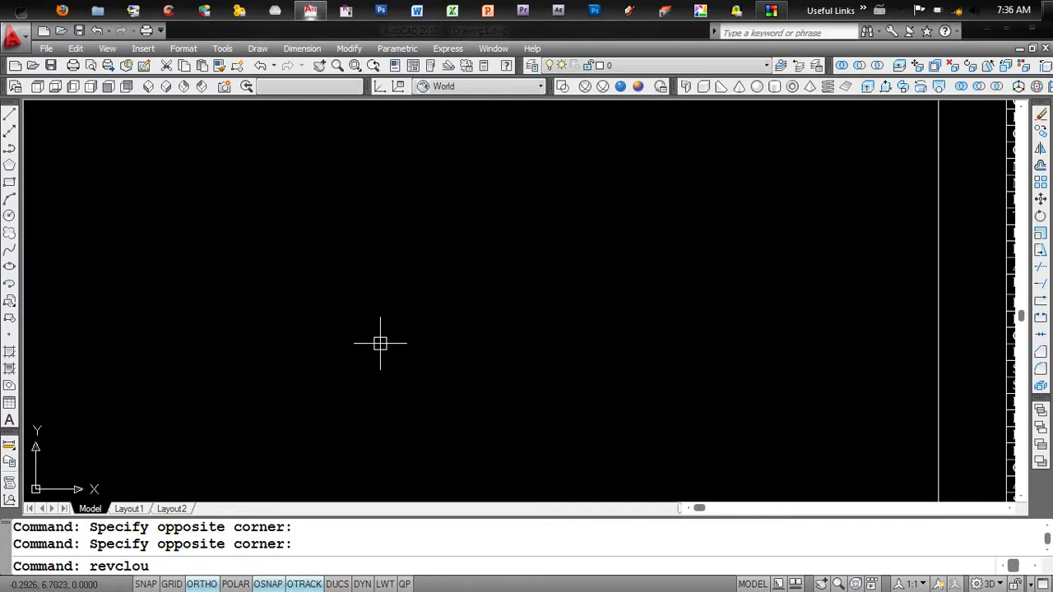
type("d")
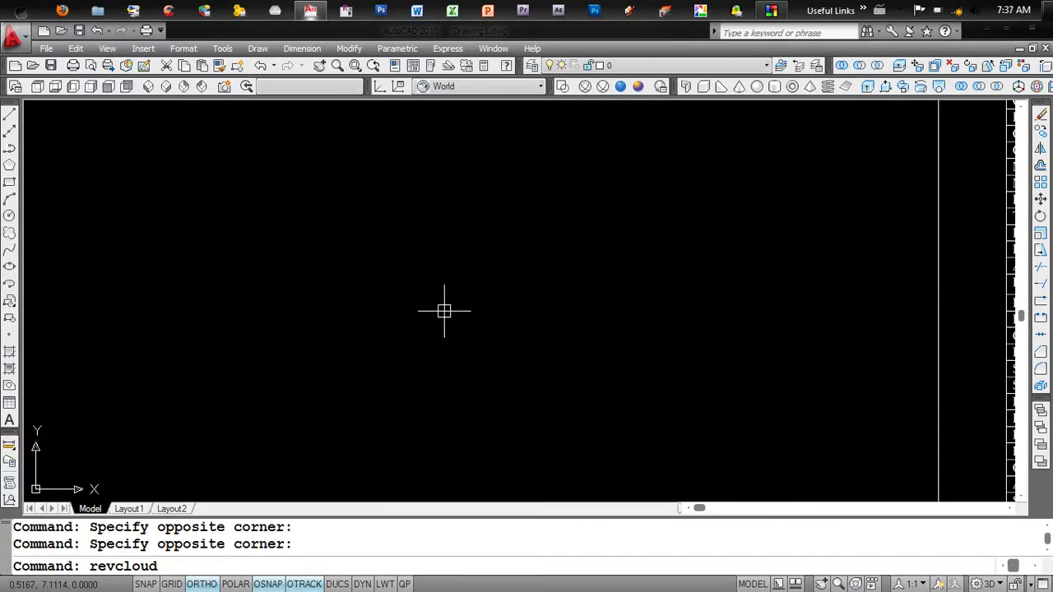
key("Return")
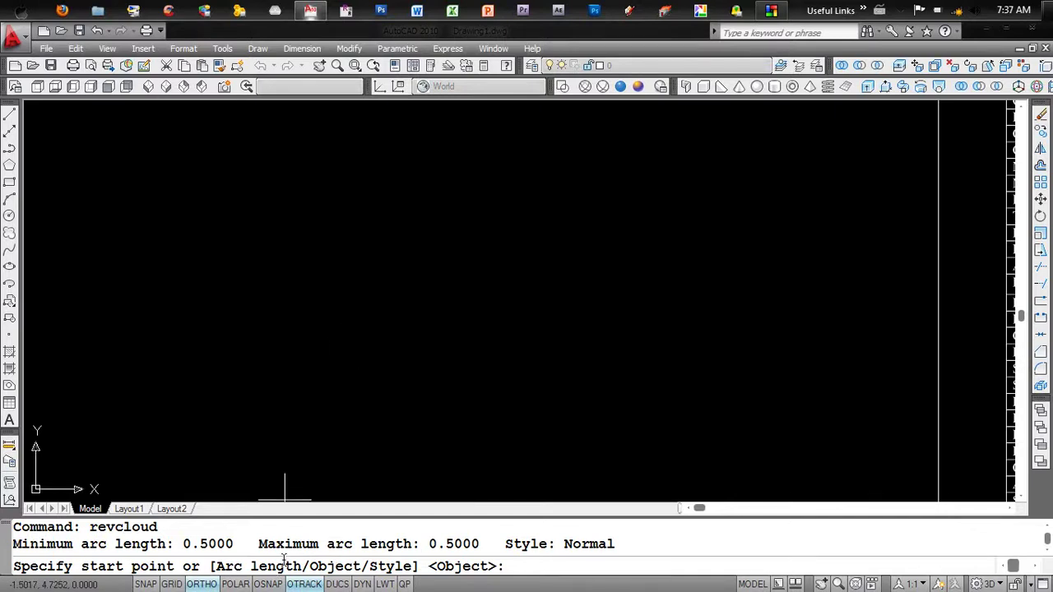
Step: Set the cloud's minimum arc length to 1 and maximum to 3, after 3.1 is rejected
type("a")
key("Return")
type("1")
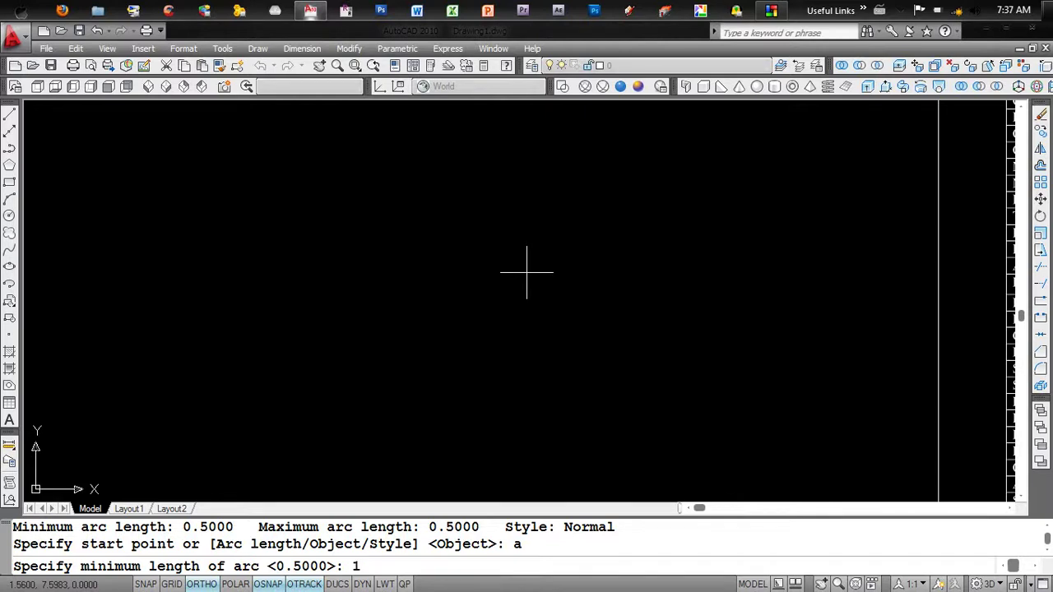
key("Return")
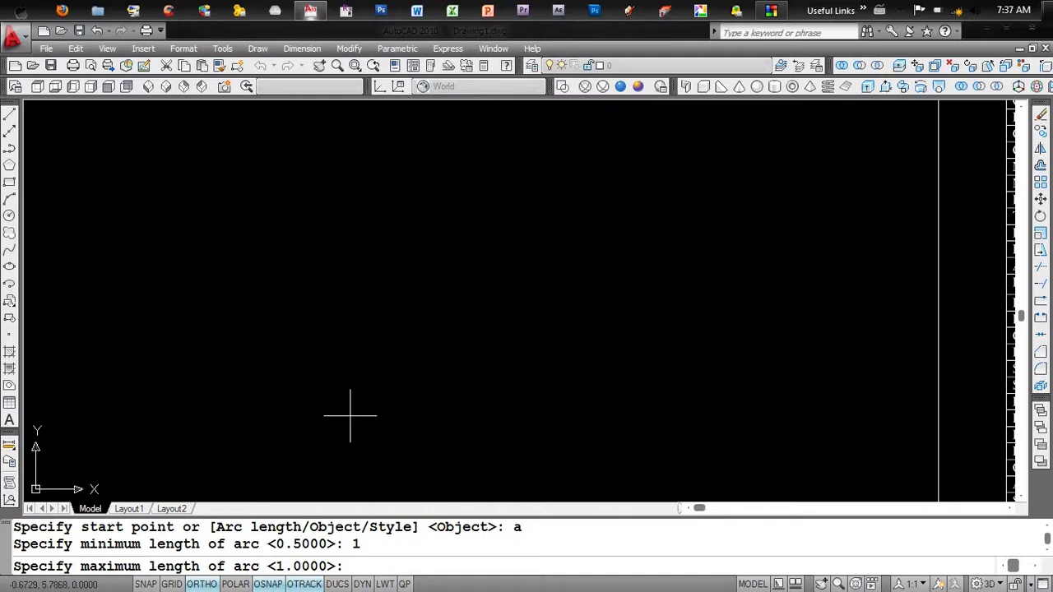
type("3.")
type("1")
key("Return")
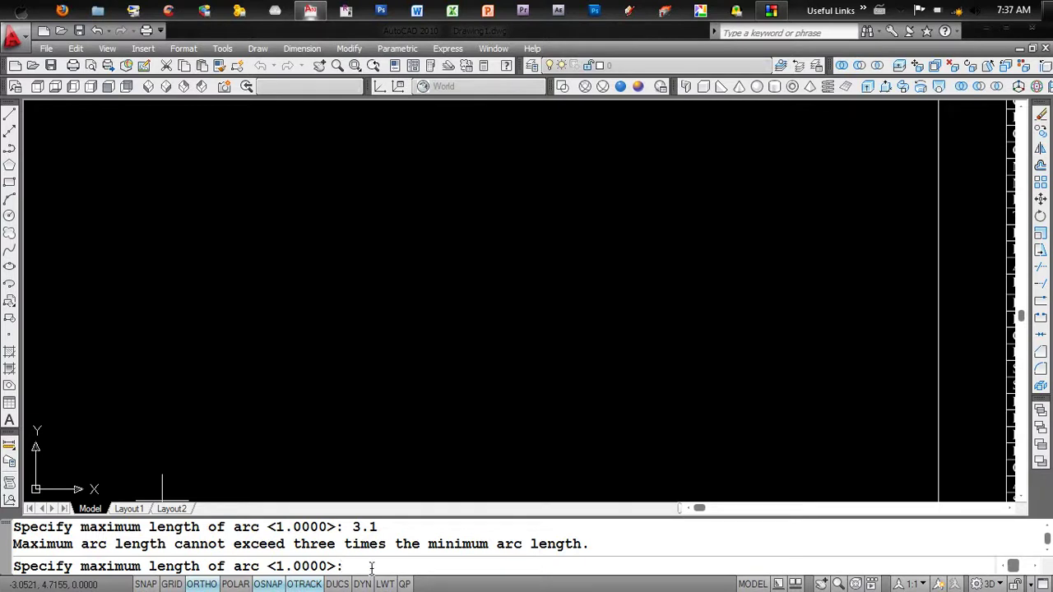
type("3")
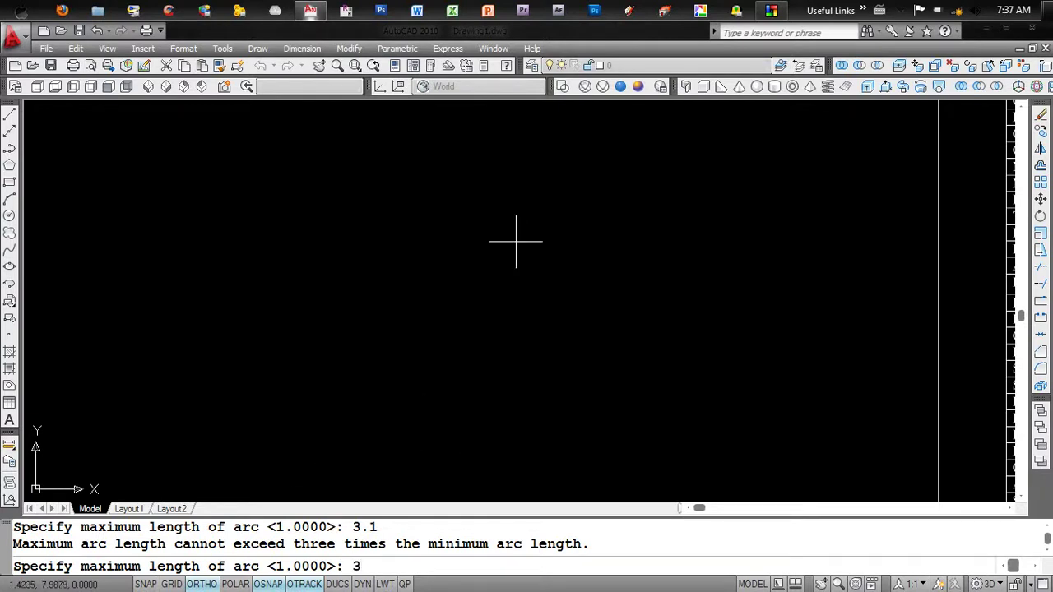
key("Return")
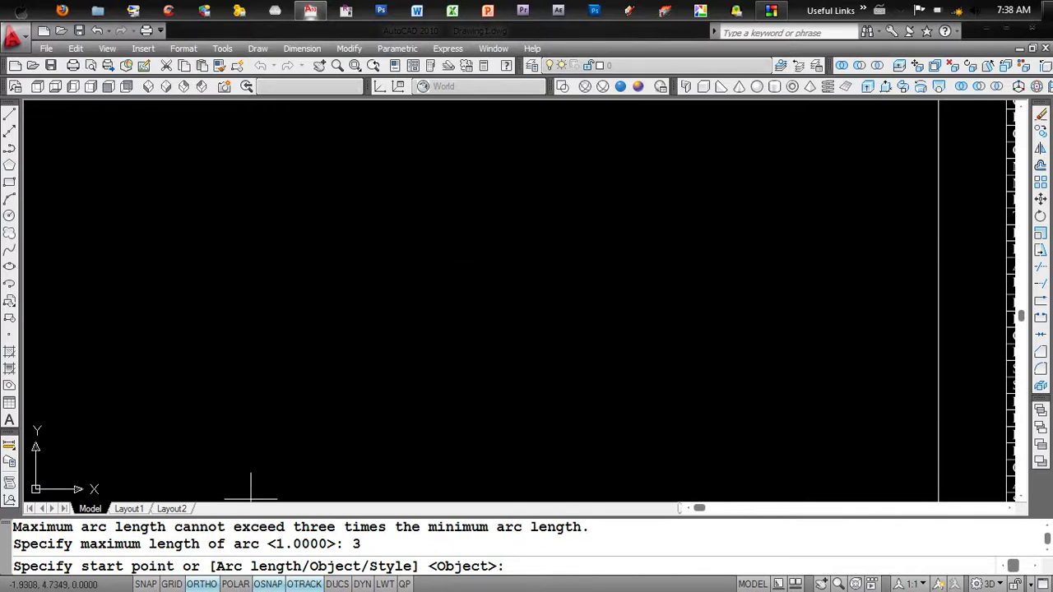
Step: Trace a closed revision cloud from a canvas start point, then window-select and erase it
left_click(318, 379)
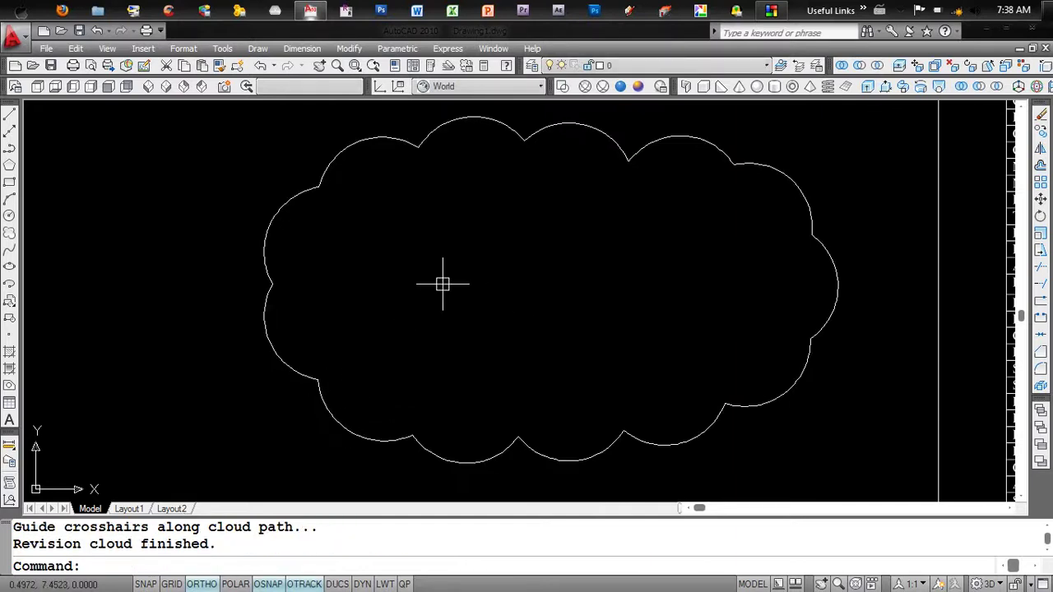
scroll(298, 305, "down", 4)
left_click(397, 301)
left_click(283, 346)
type("e")
key("Return")
mouse_move(276, 358)
middle_mouse_down()
mouse_move(527, 327)
mouse_move(498, 314)
middle_mouse_up()
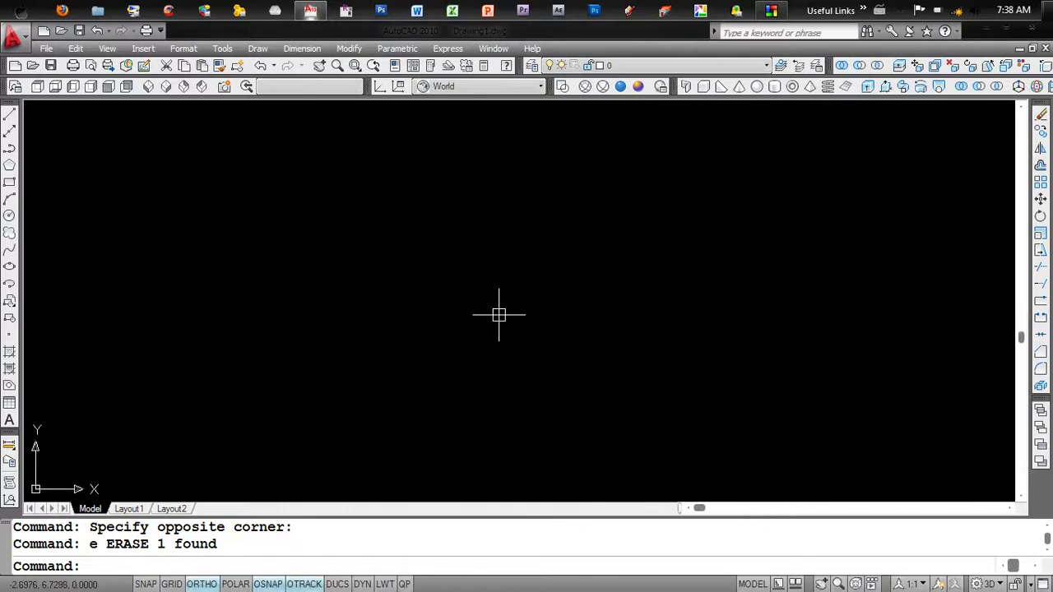
Step: Run REVCLOUD with arc lengths 1 and 3 and trace a larger closed cloud
type("REVCLOUD")
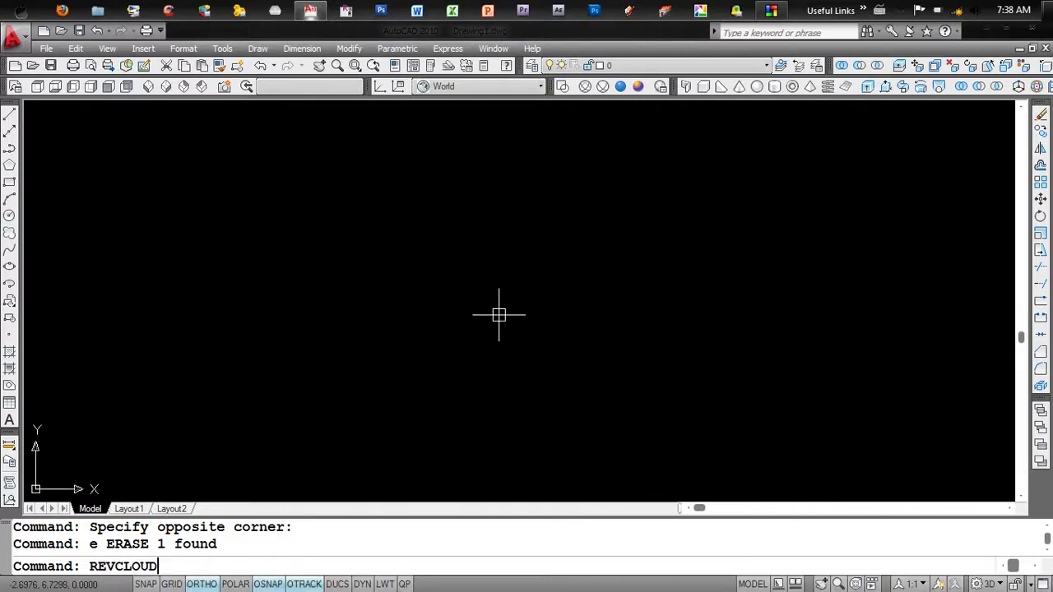
key("Return")
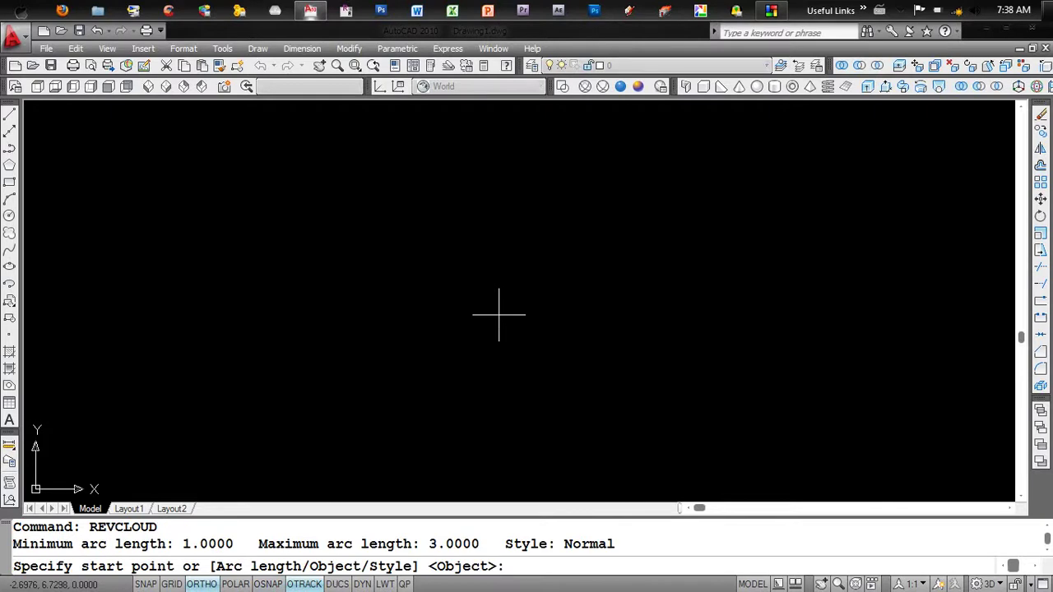
type("a")
key("Return")
type("1")
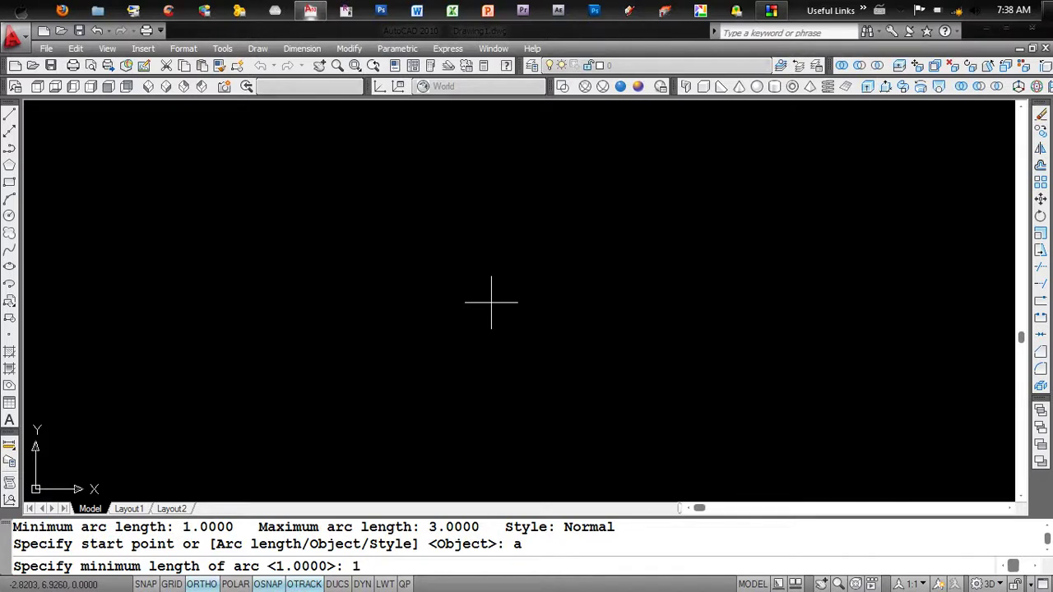
key("Return")
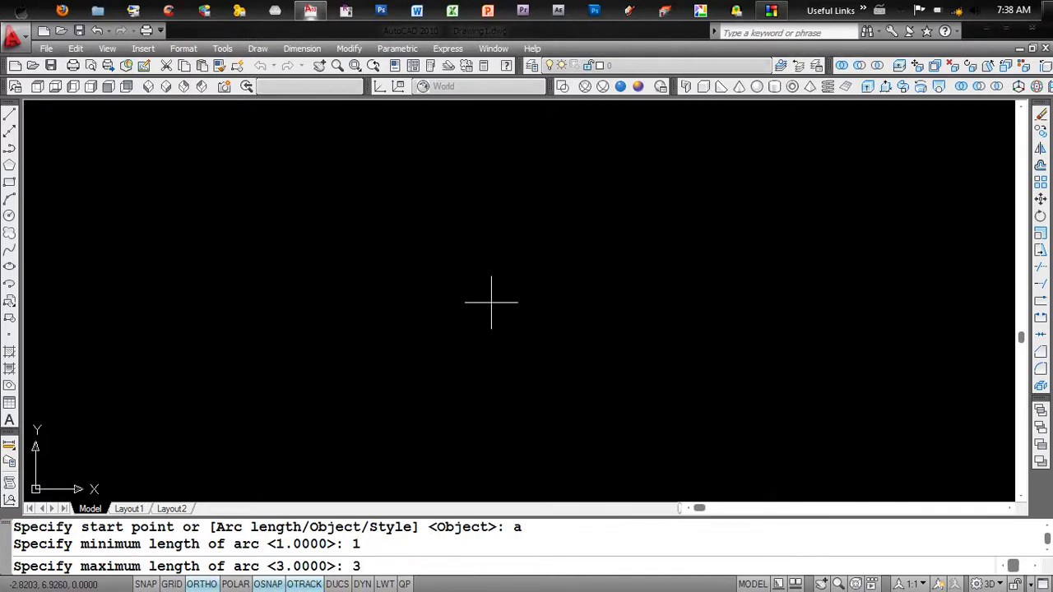
key("Return")
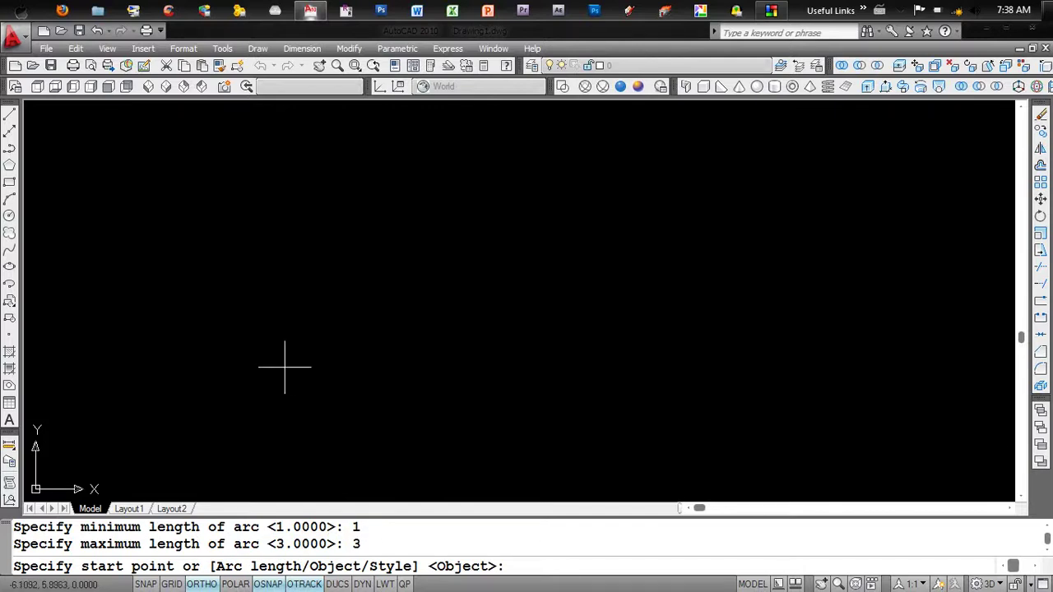
left_click(225, 382)
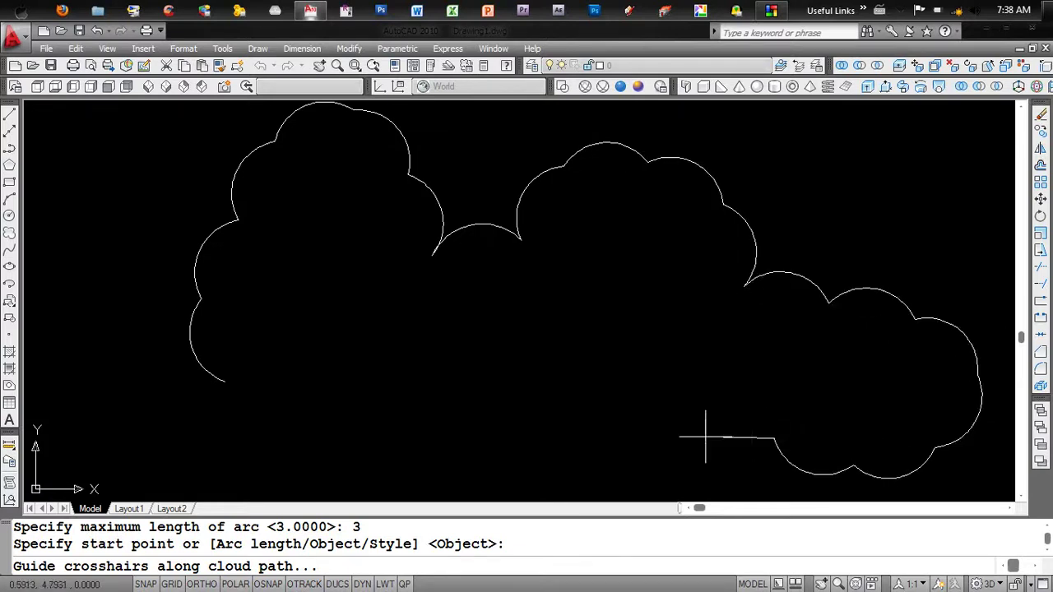
scroll(688, 329, "up", 3)
scroll(681, 333, "down", 3)
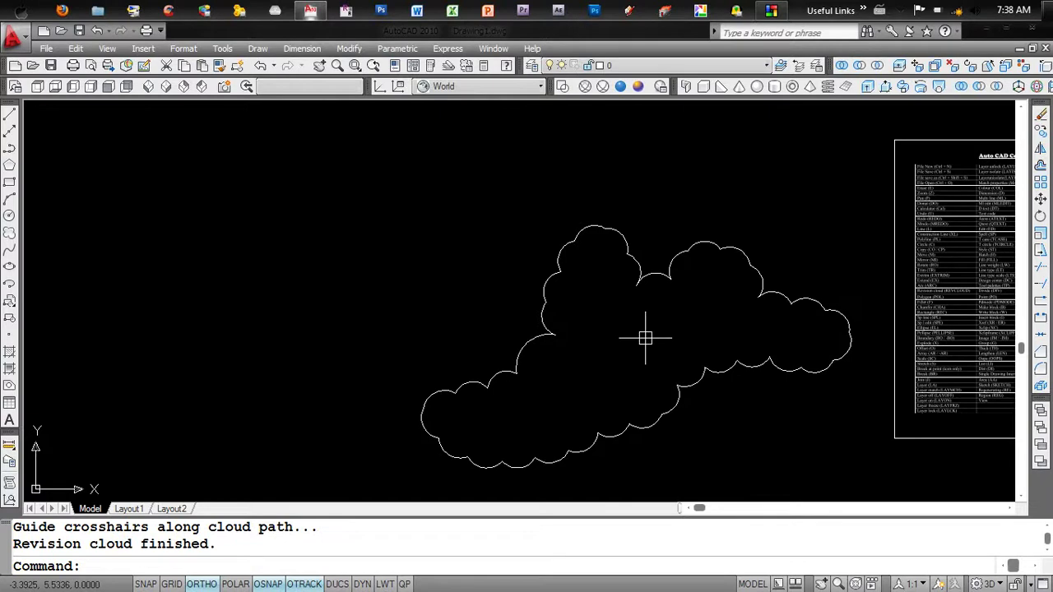
Step: Window-select the finished cloud and erase it with E
left_click(556, 362)
left_click(809, 350)
type("e")
key("Return")
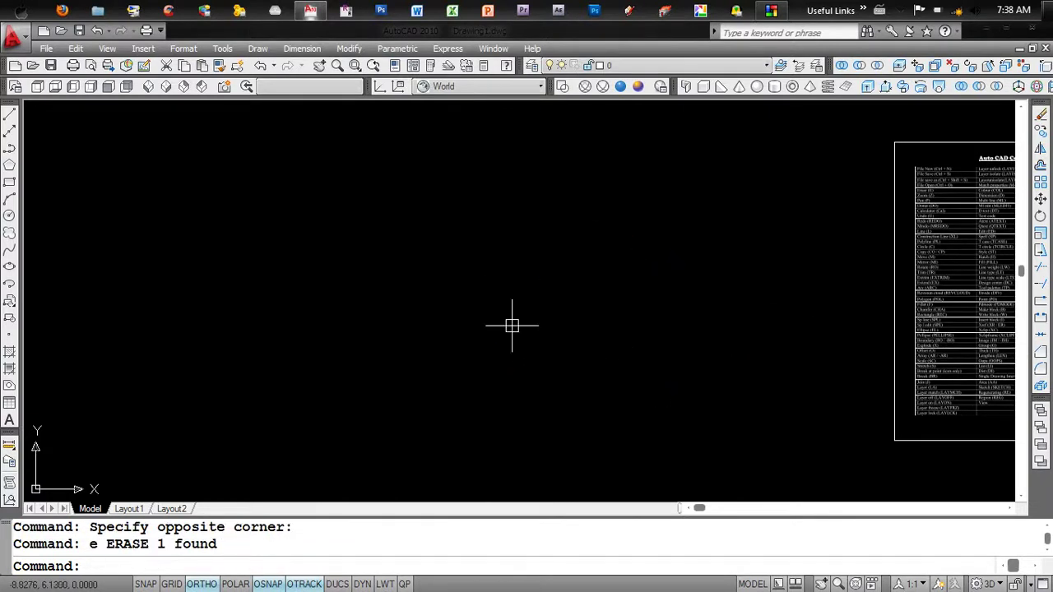
Step: Run REVCLOUD, trace an open cloud and reverse its arcs to point inward
type("REVCLOUD")
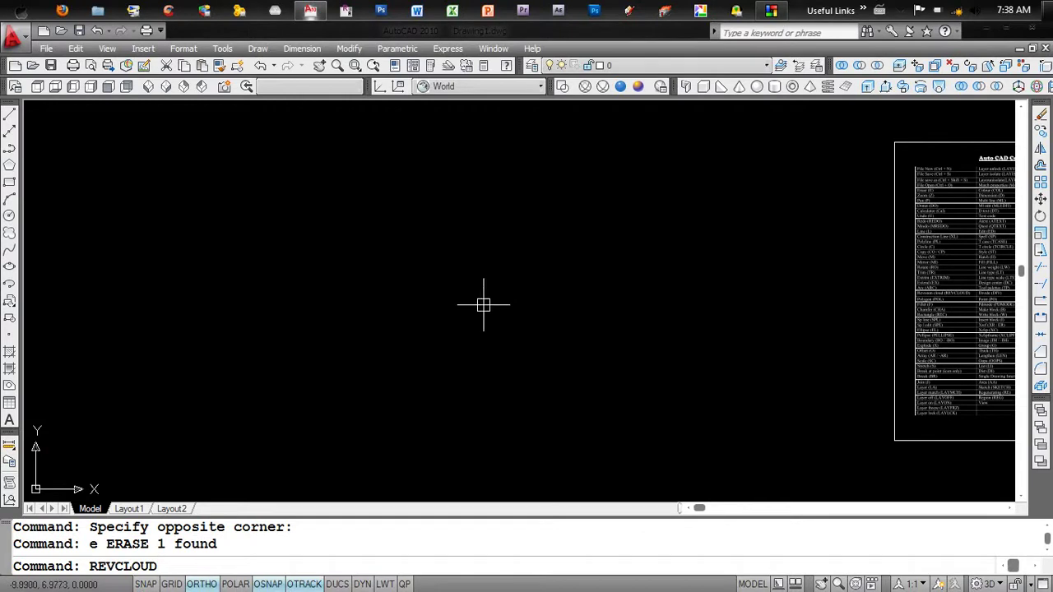
key("Return")
type("a")
key("Return")
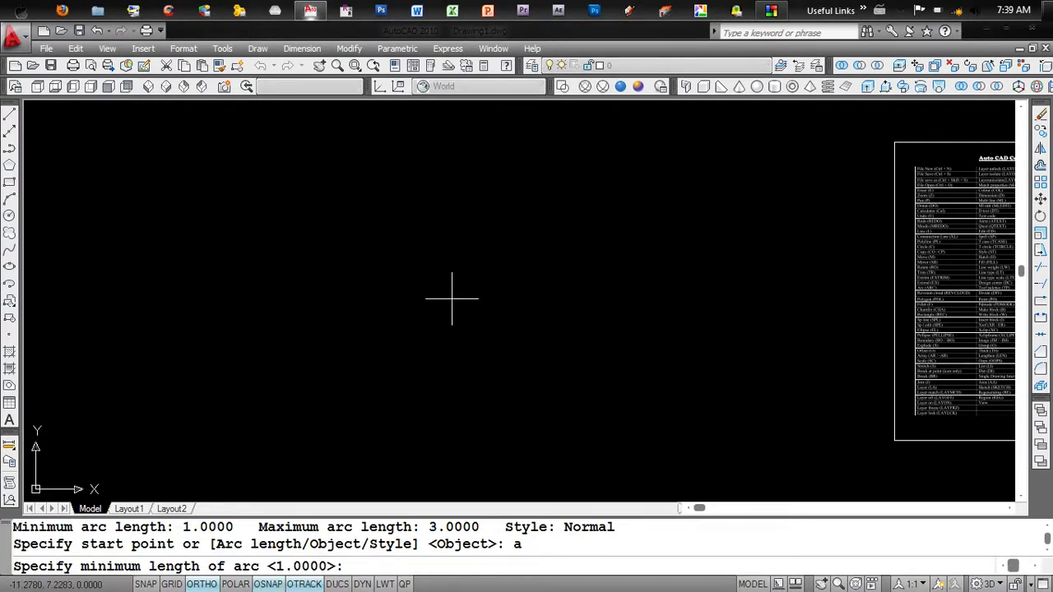
key("Return")
key("Return")
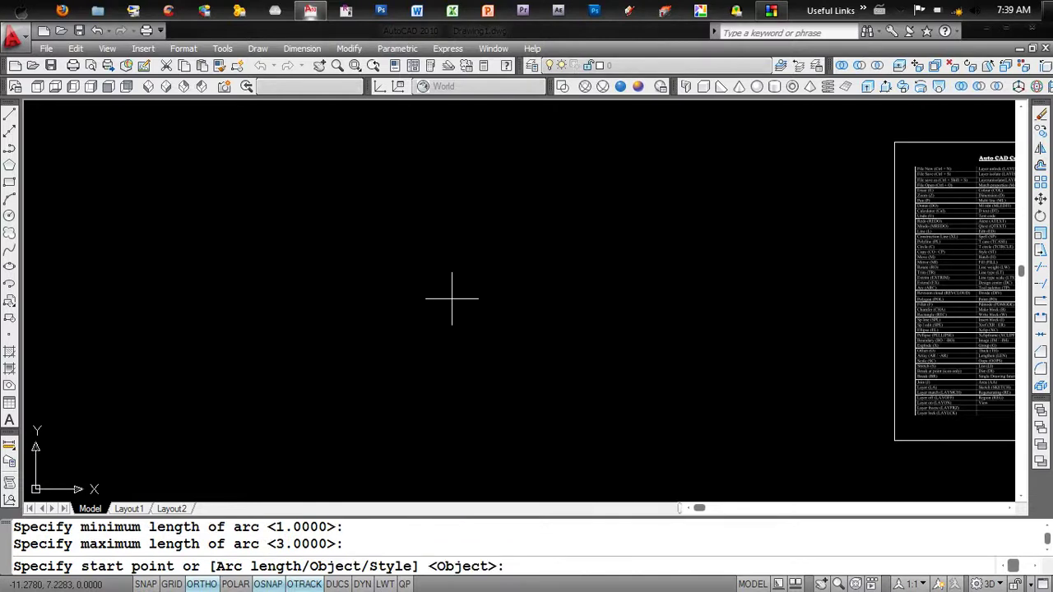
left_click(369, 369)
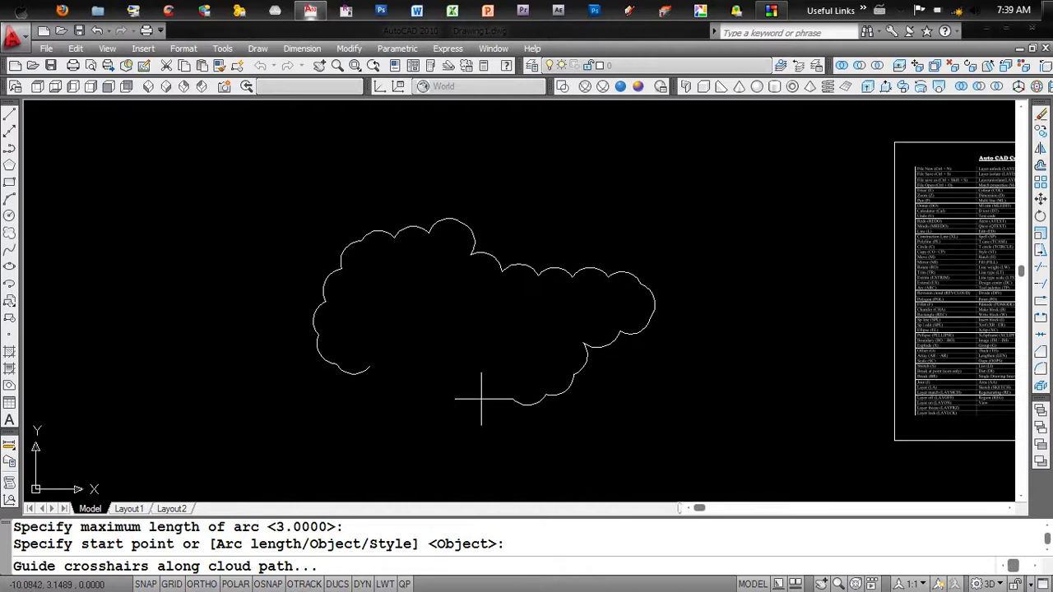
key("Return")
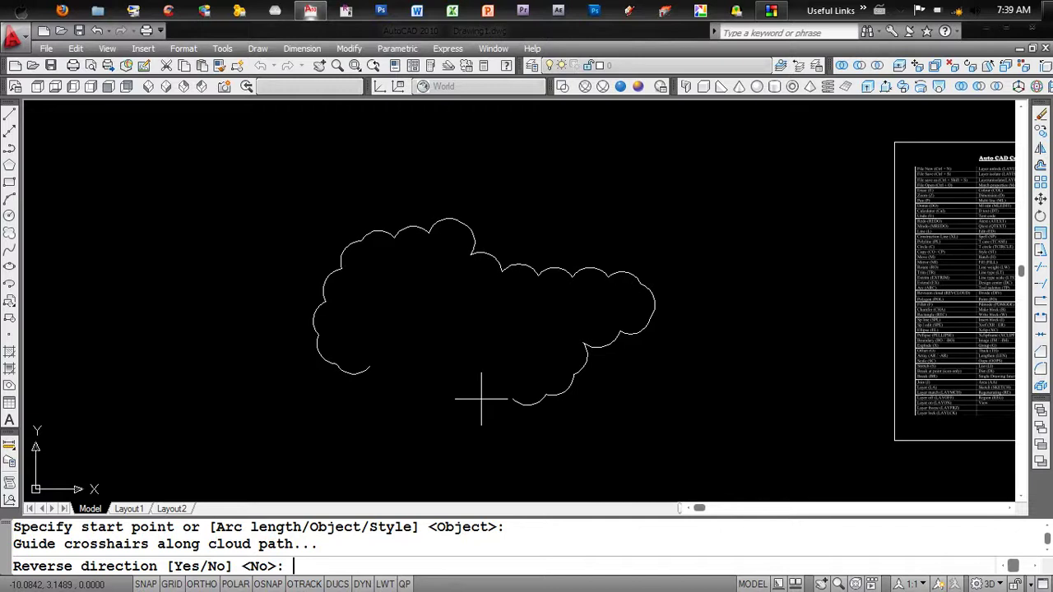
left_click(481, 399)
type("y")
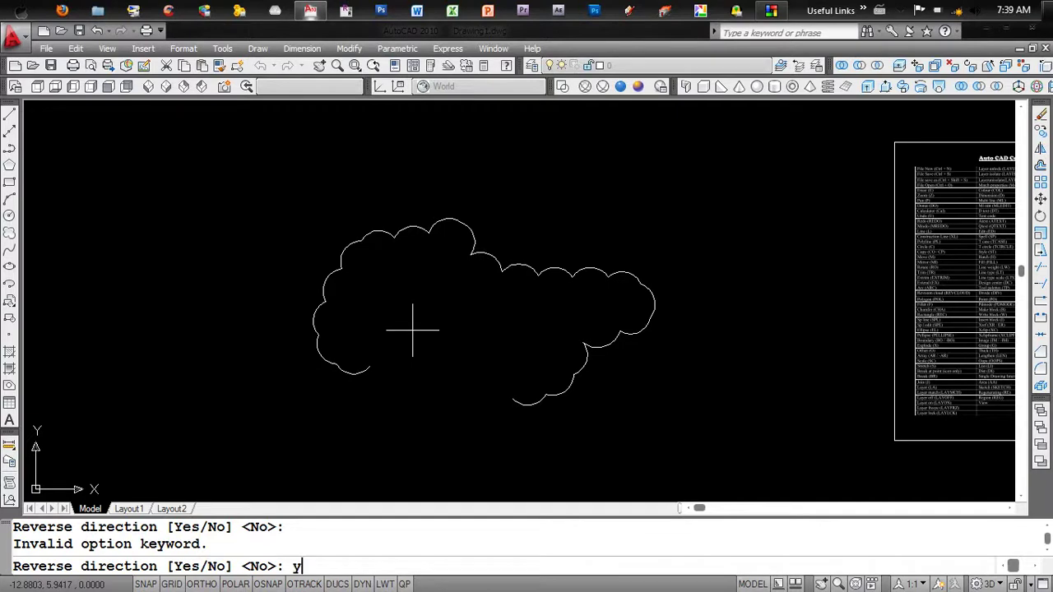
key("Return")
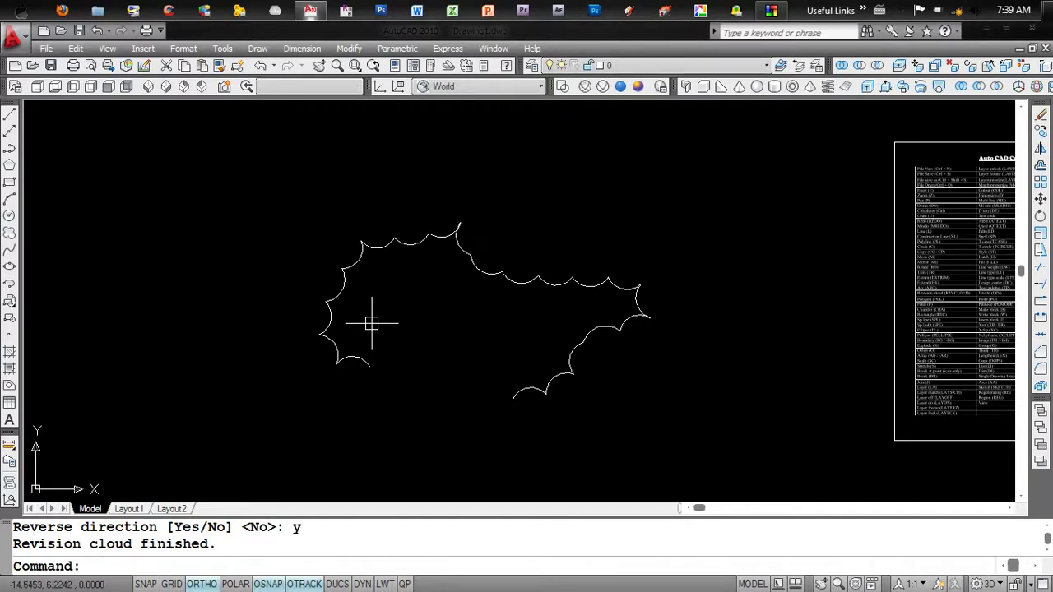
Step: Window-select the reversed cloud and erase it
left_click(352, 294)
left_click(281, 266)
type("e ERASE 1 found")
key("Return")
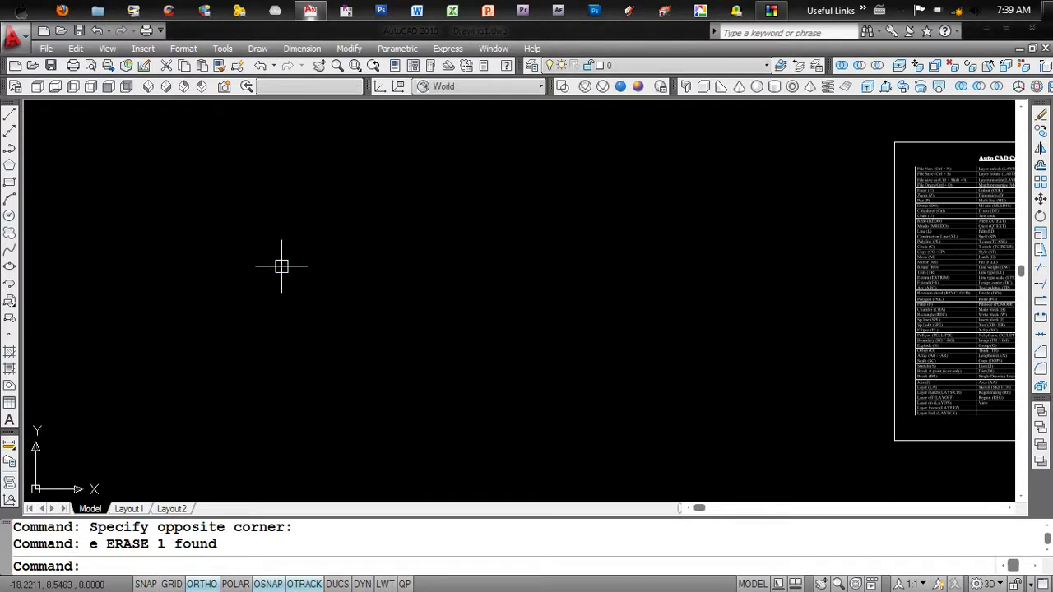
Step: Draw a circle from a centre point and radius on the canvas
type("c")
key("Return")
left_click(392, 331)
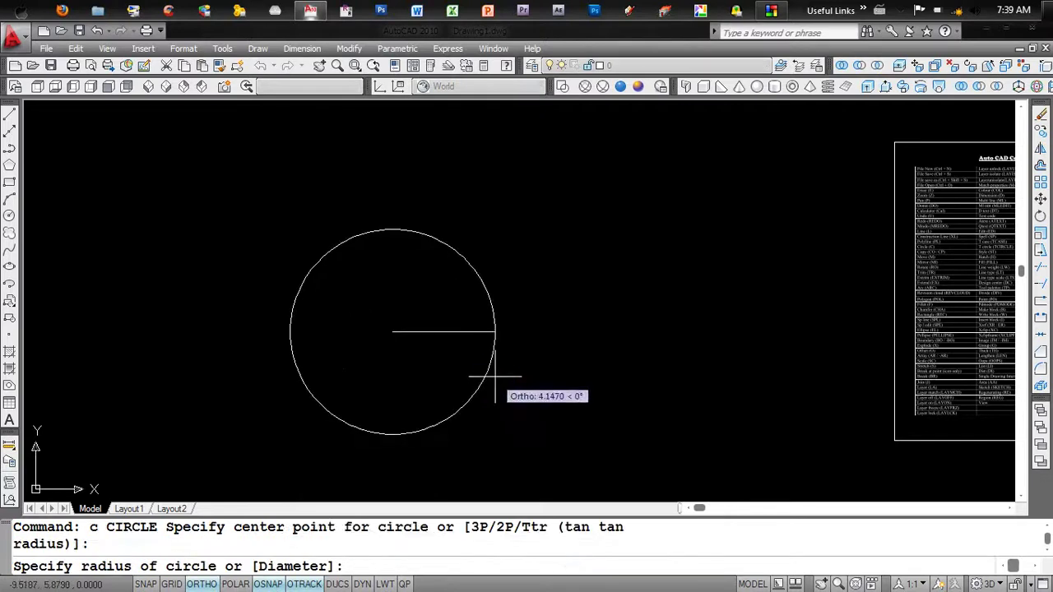
left_click(495, 376)
mouse_move(523, 377)
middle_mouse_down()
mouse_move(537, 354)
mouse_move(685, 318)
middle_mouse_up()
Step: Draw a rectangle with REC by picking two opposite corners left of the circle
key("Return")
type("rec")
key("Return")
left_click(280, 184)
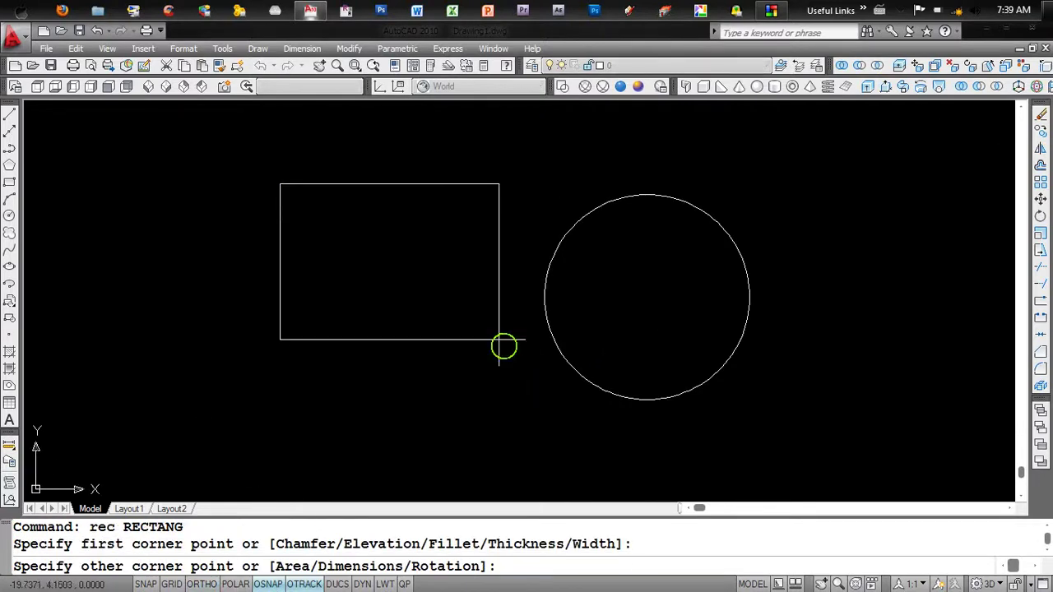
left_click(487, 319)
middle_click_drag(713, 358, 619, 368)
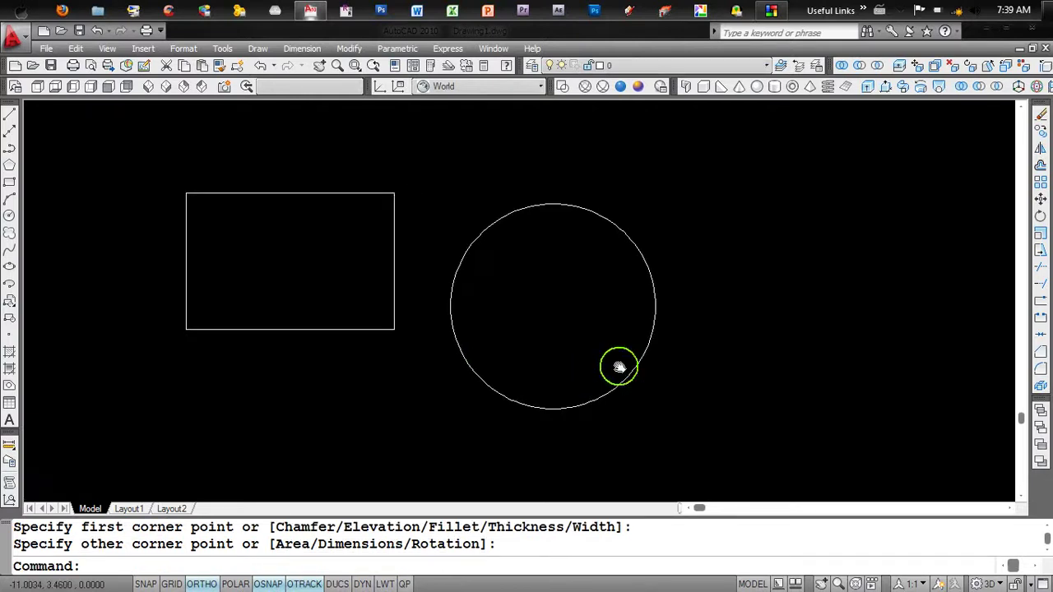
Step: Move the circle further to the right with M
type("m")
key("Return")
left_click_drag(788, 400, 535, 243)
key("Return")
left_click(477, 383)
left_click(578, 388)
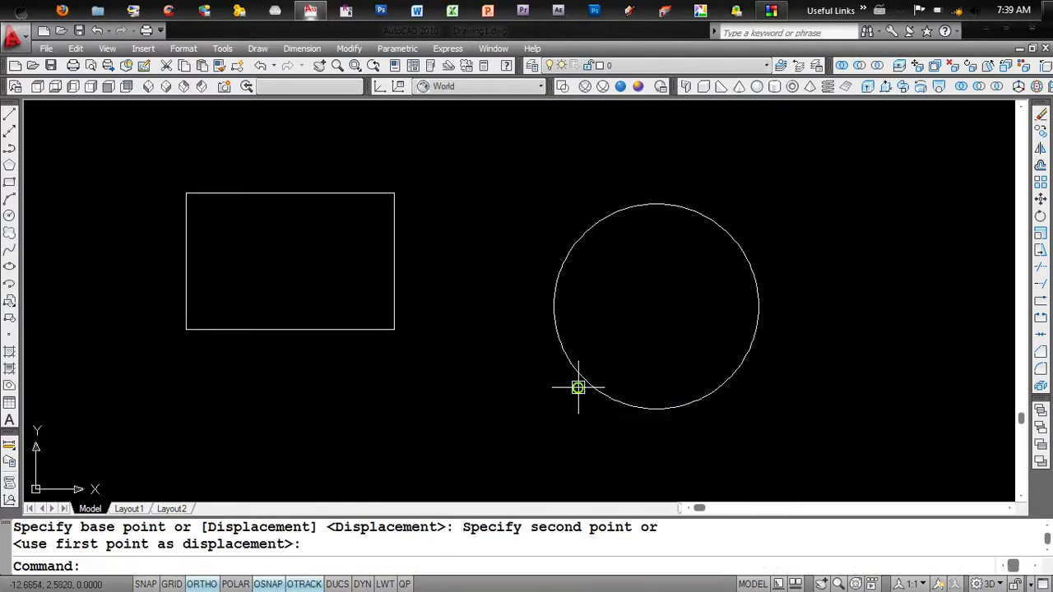
scroll(554, 350, "down", 4)
scroll(551, 367, "up", 3)
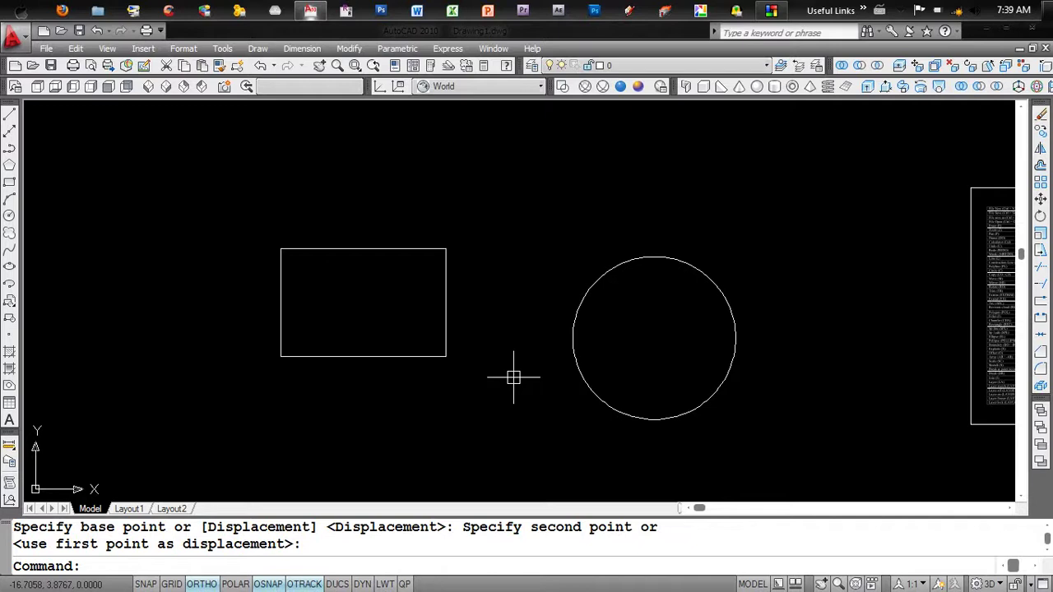
Step: Recall REVCLOUD from the command history and run it
key("Up")
key("Escape")
key("Up")
key("Up")
key("Up")
key("Up")
key("Up")
key("Up")
key("Up")
key("Up")
key("Down")
key("Down")
key("Down")
key("Down")
key("Return")
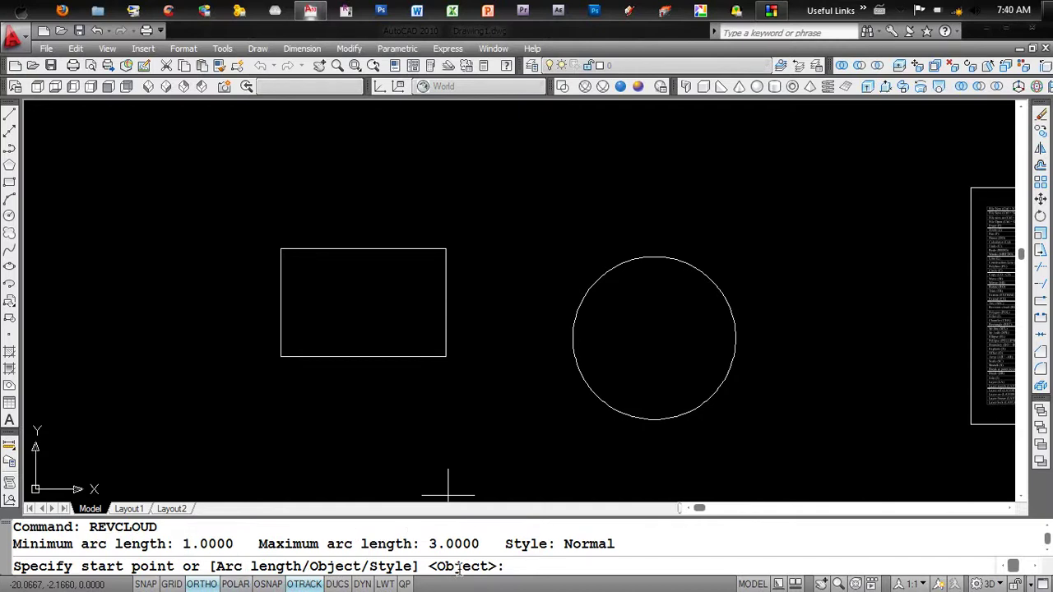
Step: Convert the circle into a revision cloud with Object, keeping its arc direction
type("o")
key("Return")
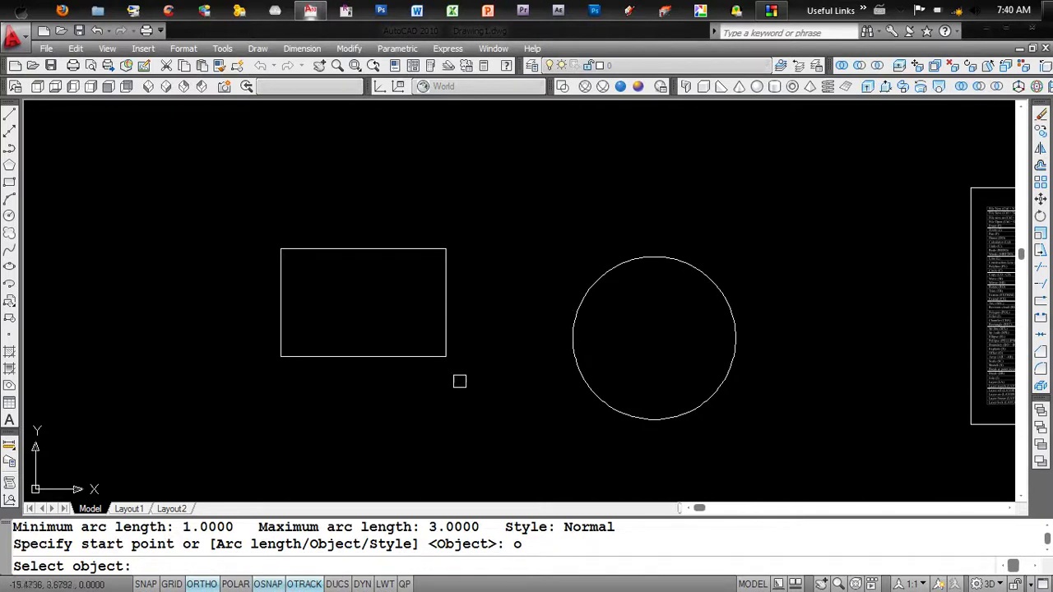
left_click(709, 402)
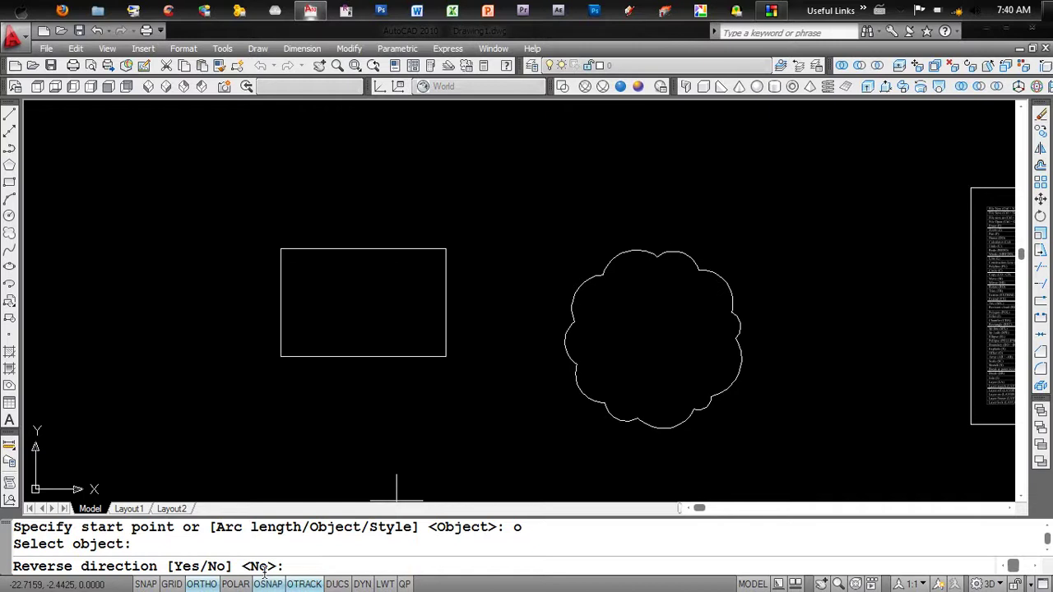
key("Return")
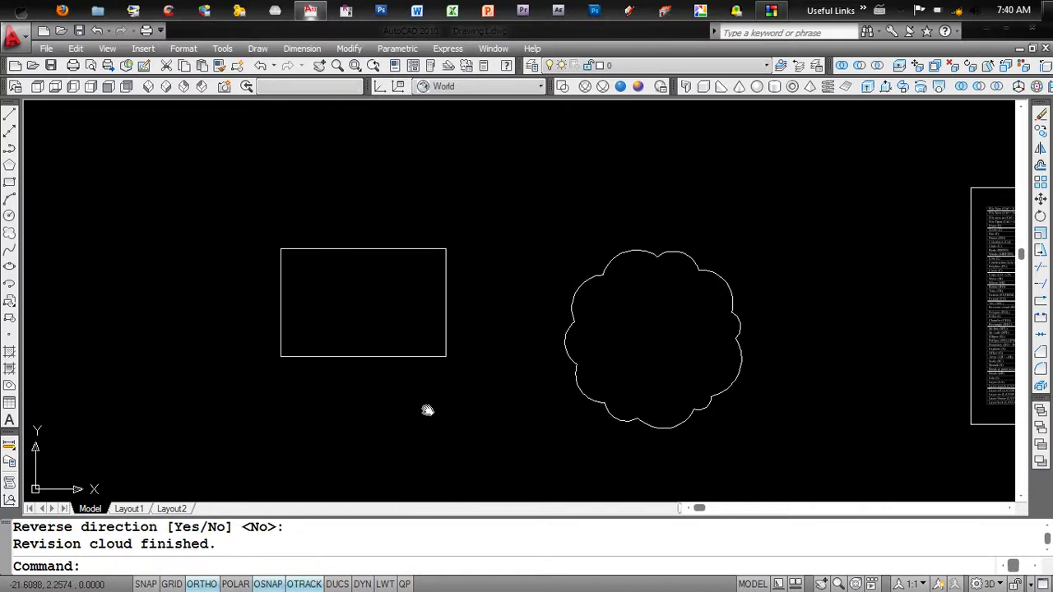
middle_click_drag(427, 410, 482, 401)
Step: Convert the rectangle into a revision cloud with its arcs reversed inward
key("Return")
key("Return")
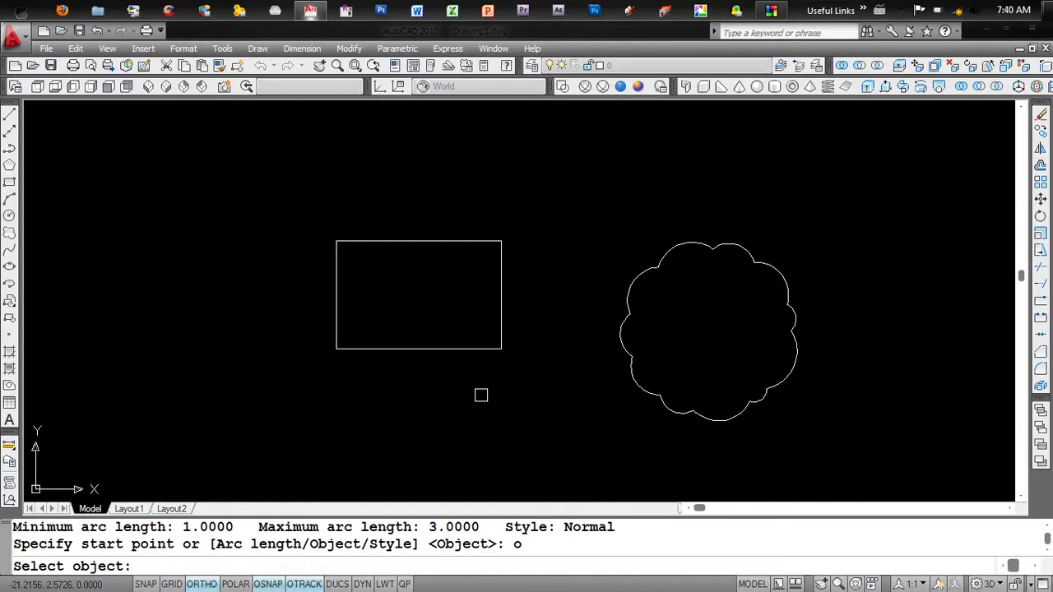
left_click(442, 350)
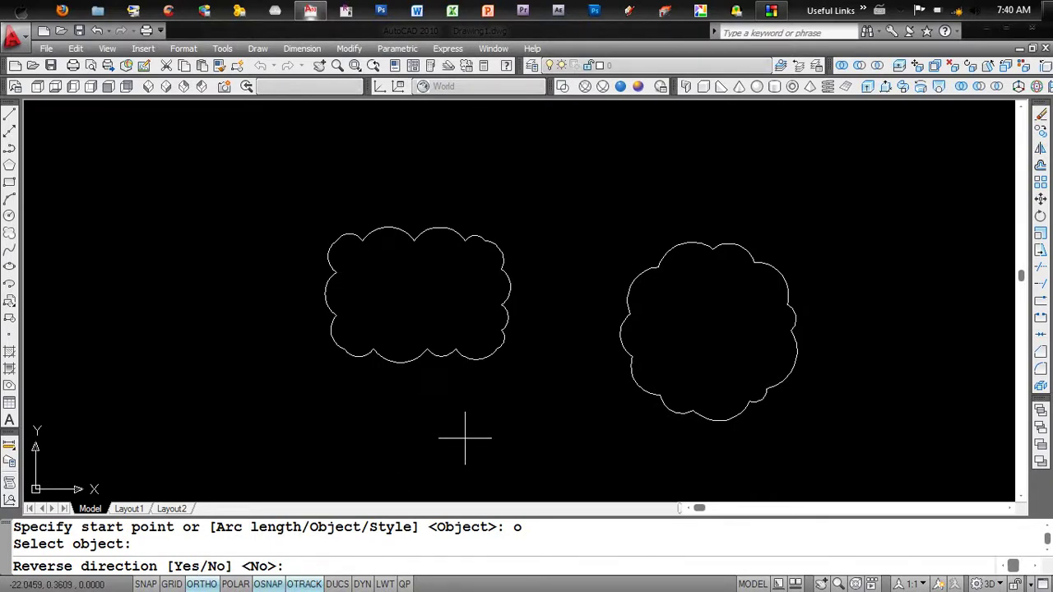
type("y")
key("Return")
middle_click_drag(622, 388, 580, 377)
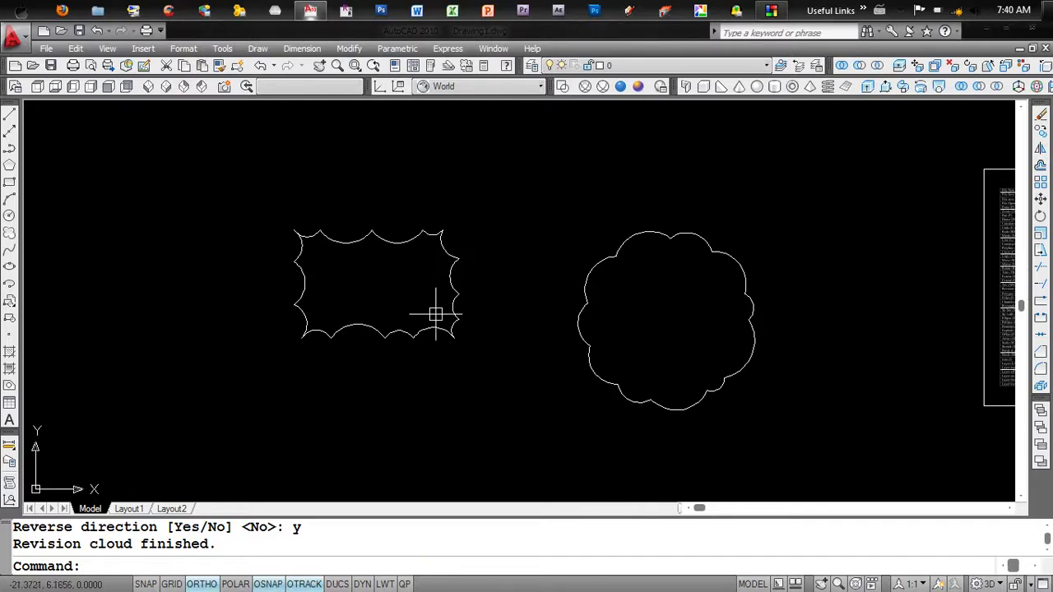
middle_click_drag(456, 302, 682, 301)
Step: Start a polyline with a vertical first star segment, then turn Ortho off
type("pl")
key("Return")
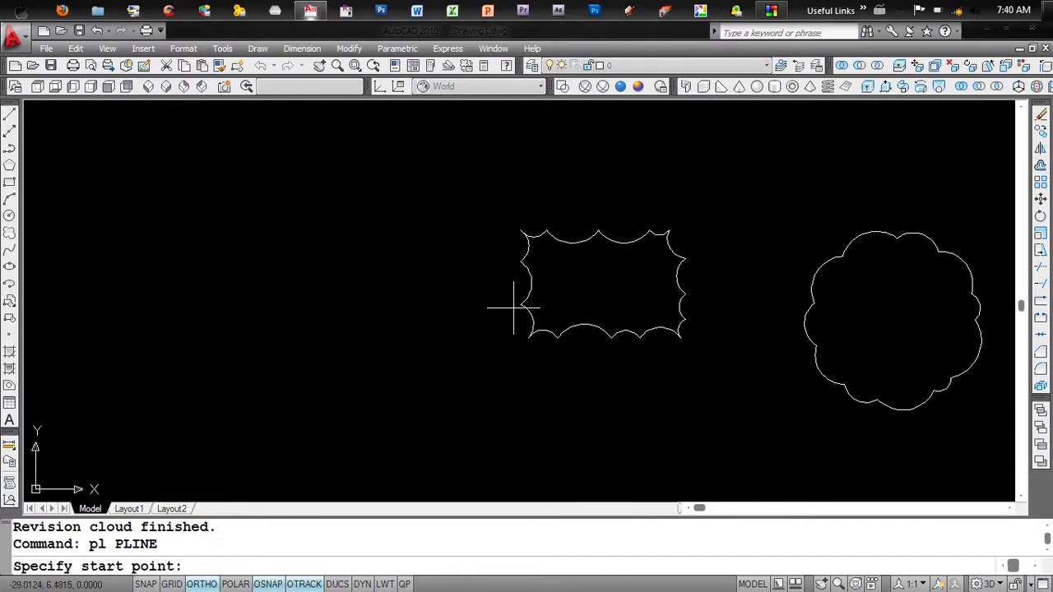
middle_click_drag(327, 296, 532, 293)
left_click(378, 320)
left_click(392, 171)
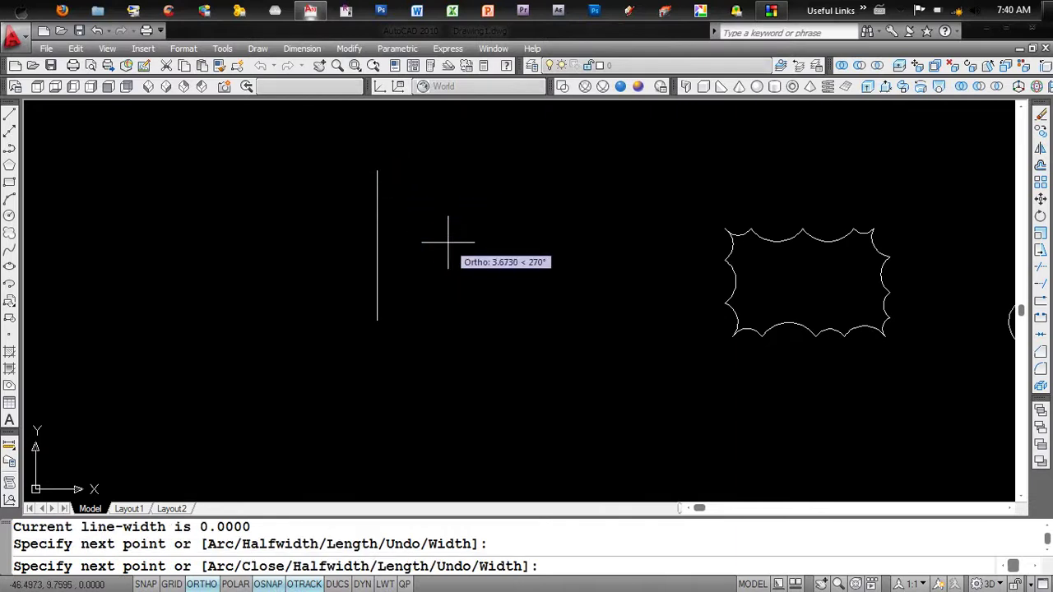
key("F8")
Step: Place the star's remaining points and inner corners and close the outline
left_click(477, 257)
left_click(593, 228)
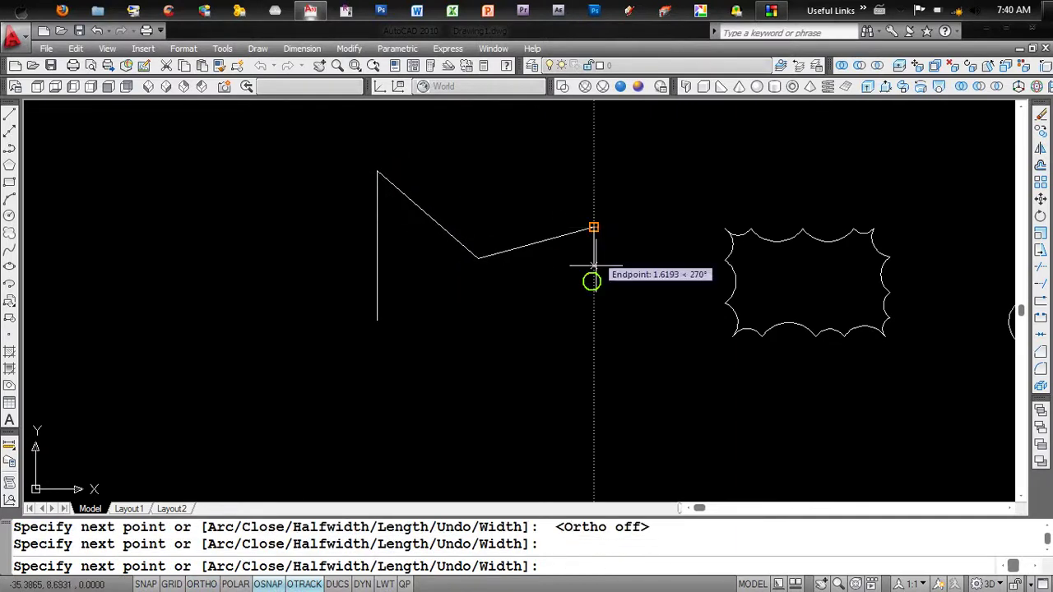
left_click(566, 331)
left_click(690, 398)
left_click(527, 414)
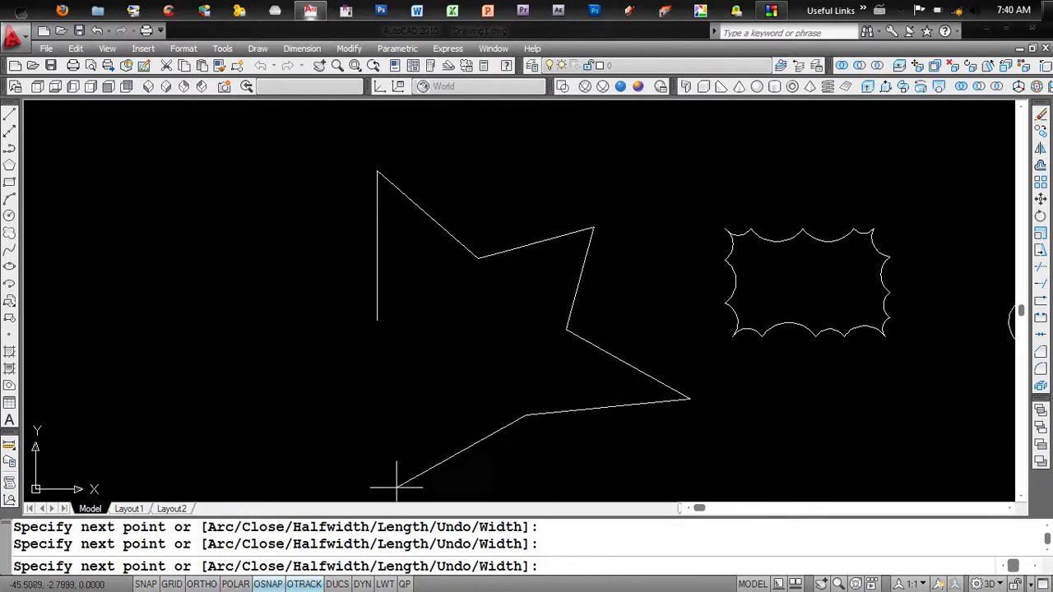
scroll(497, 337, "down", 2)
left_click(463, 469)
left_click(442, 398)
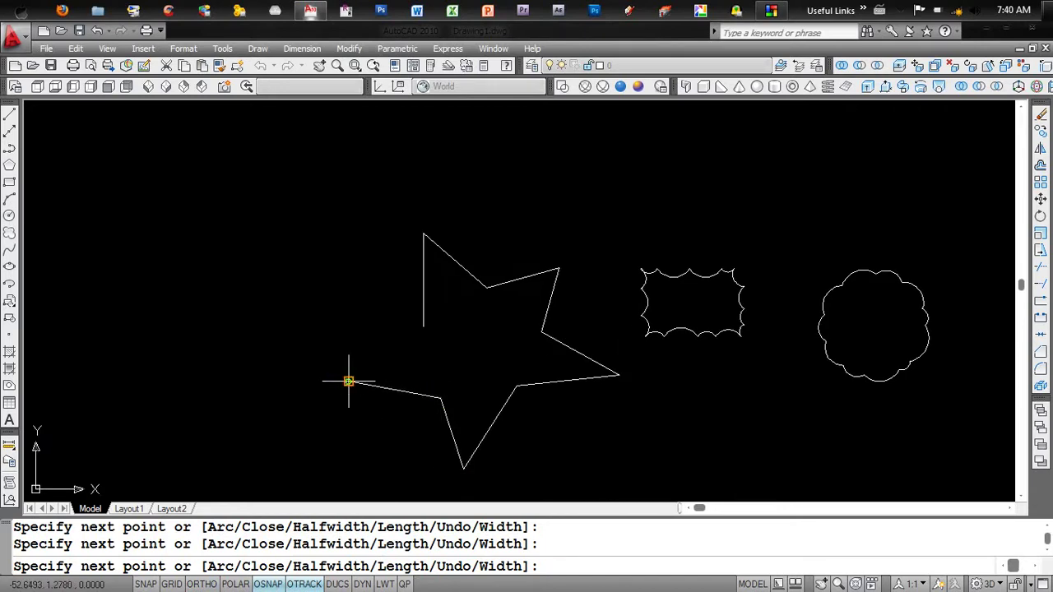
type("c")
key("Return")
Step: Convert the star into a revision cloud via REVCLOUD Object, keeping the default direction
scroll(463, 321, "up", 2)
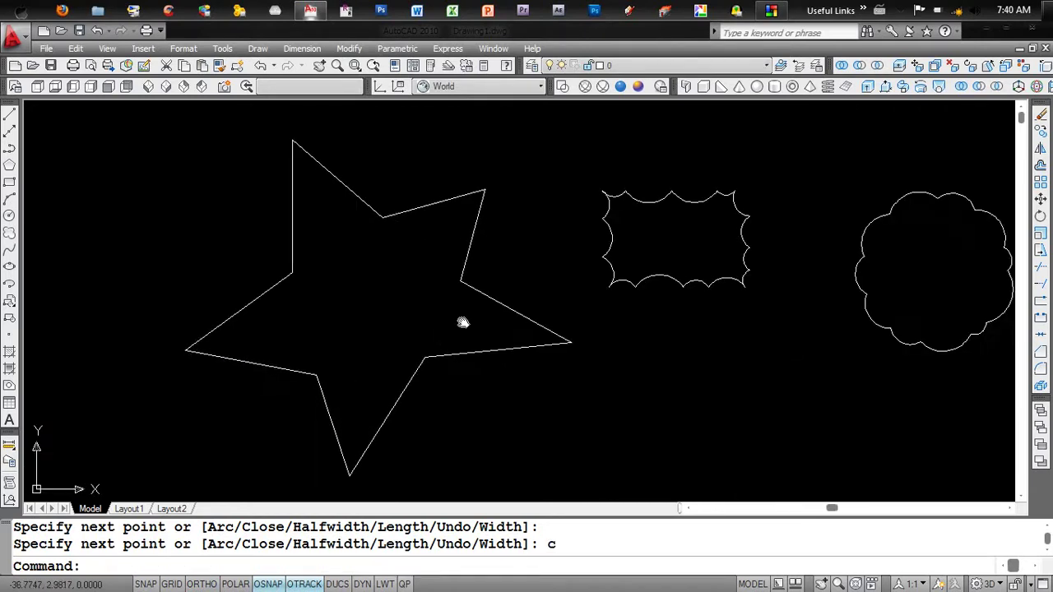
scroll(470, 313, "up", 1)
type("REVCLOUD")
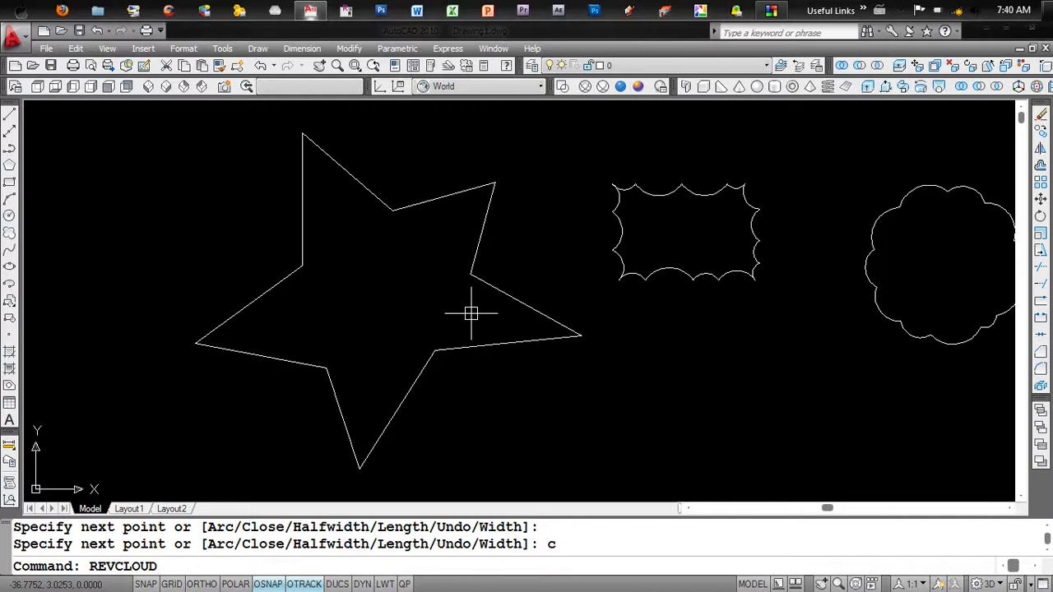
key("Return")
key("Return")
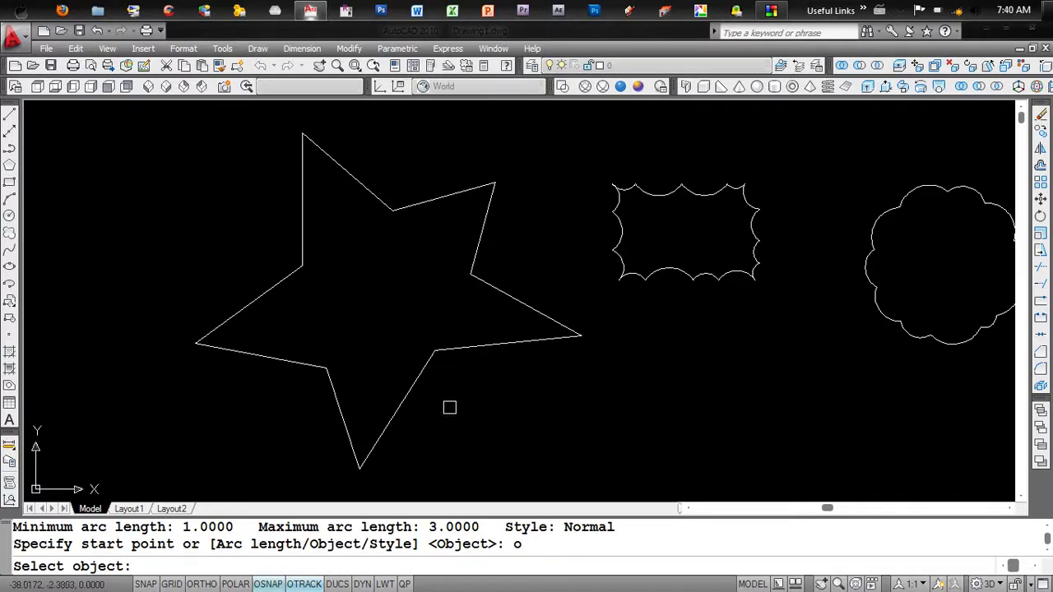
left_click(479, 346)
middle_click_drag(574, 410, 531, 407)
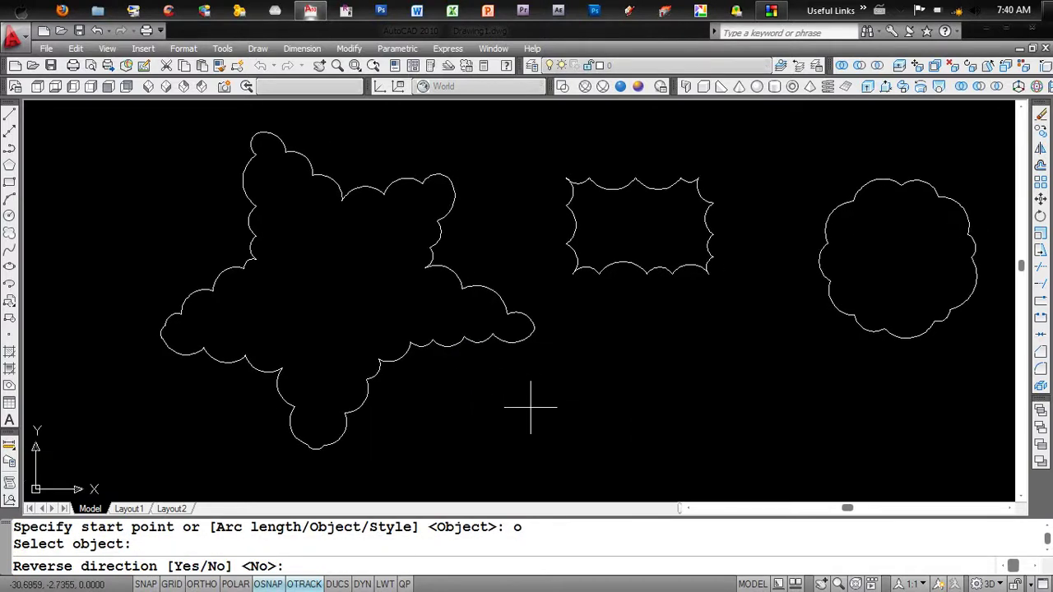
key("Return")
Step: Window-select all three revision clouds
scroll(531, 383, "down", 3)
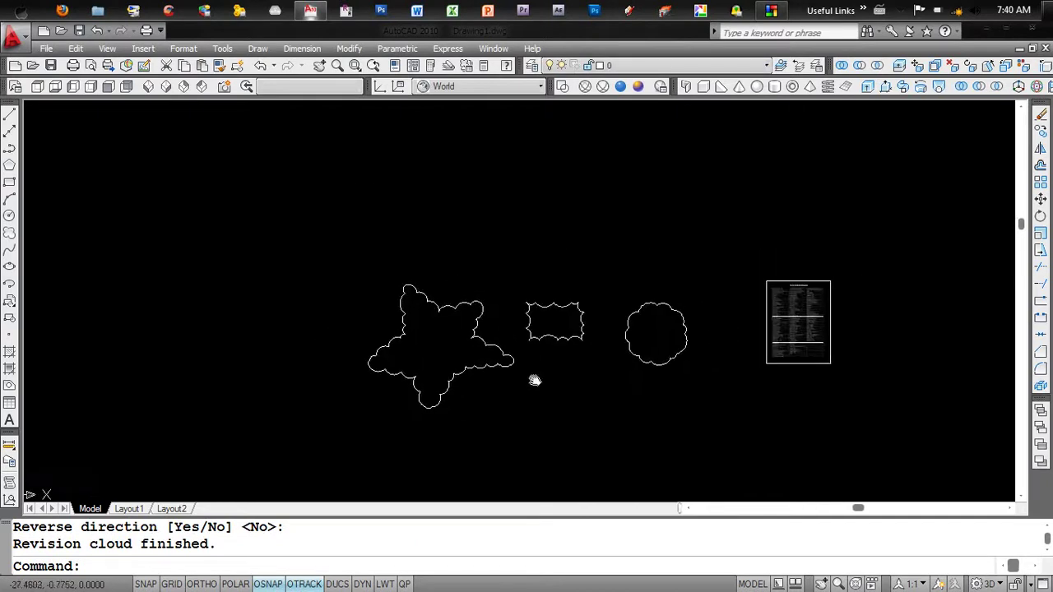
left_click(721, 404)
left_click(384, 286)
type("e")
key("Return")
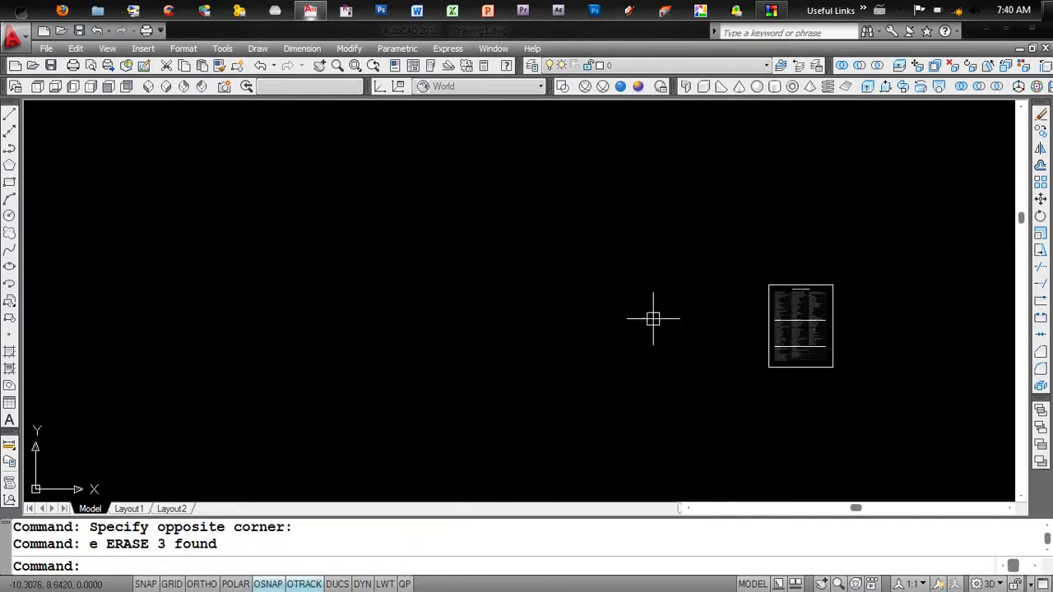
scroll(650, 313, "up", 3)
scroll(921, 369, "up", 3)
scroll(547, 329, "up", 3)
scroll(510, 263, "up", 1)
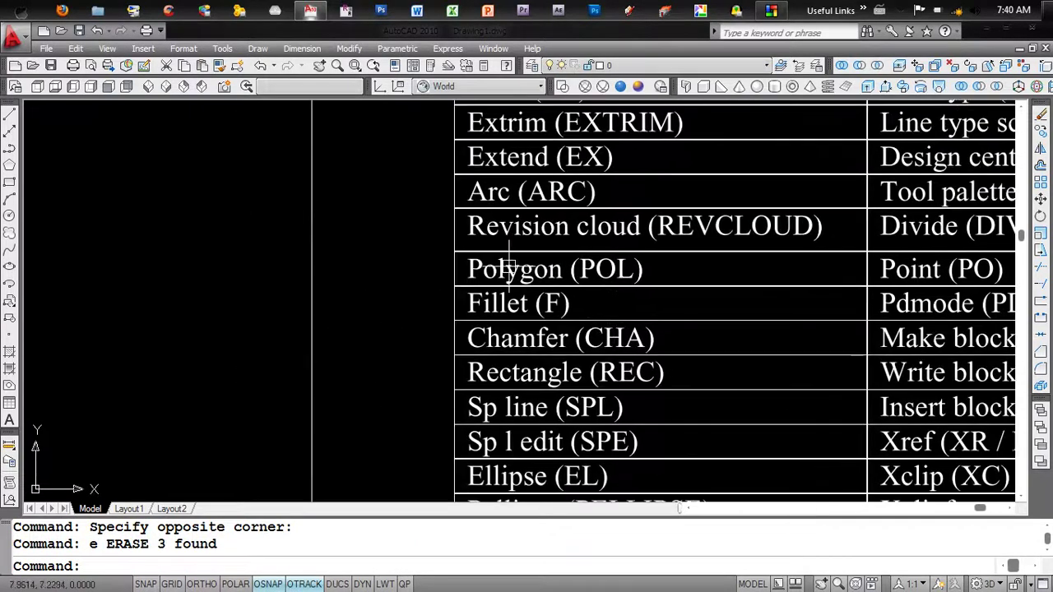
scroll(598, 269, "down", 3)
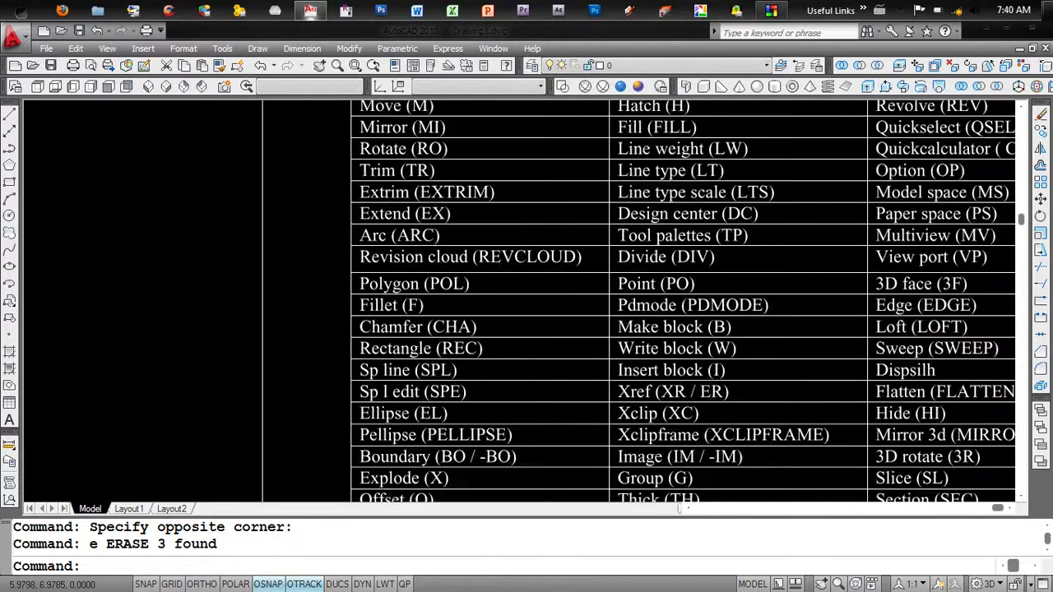
scroll(510, 228, "down", 1)
left_click(496, 219)
left_click(231, 367)
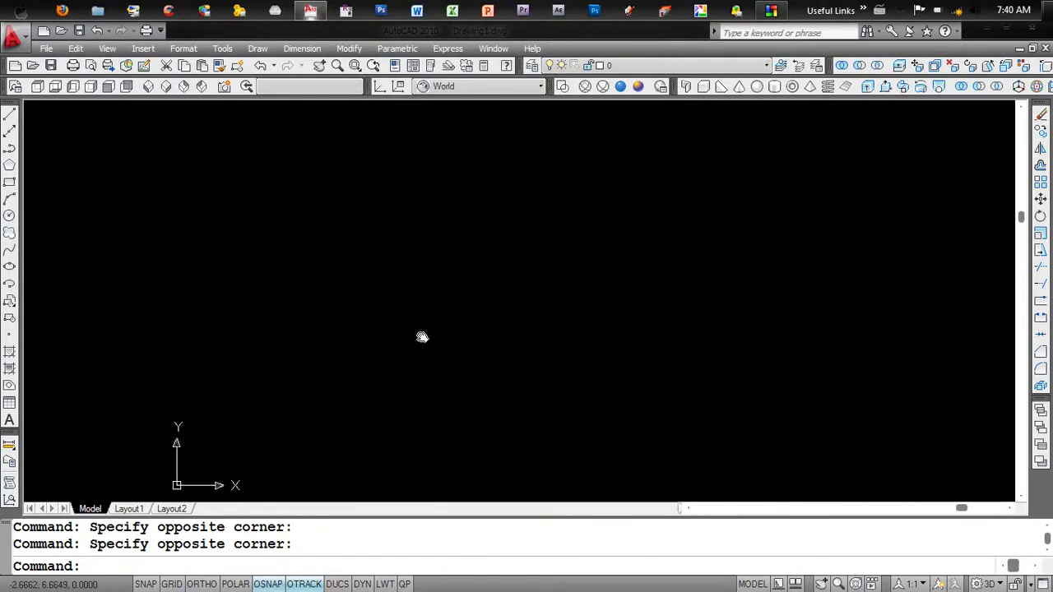
left_click(638, 244)
left_click(460, 339)
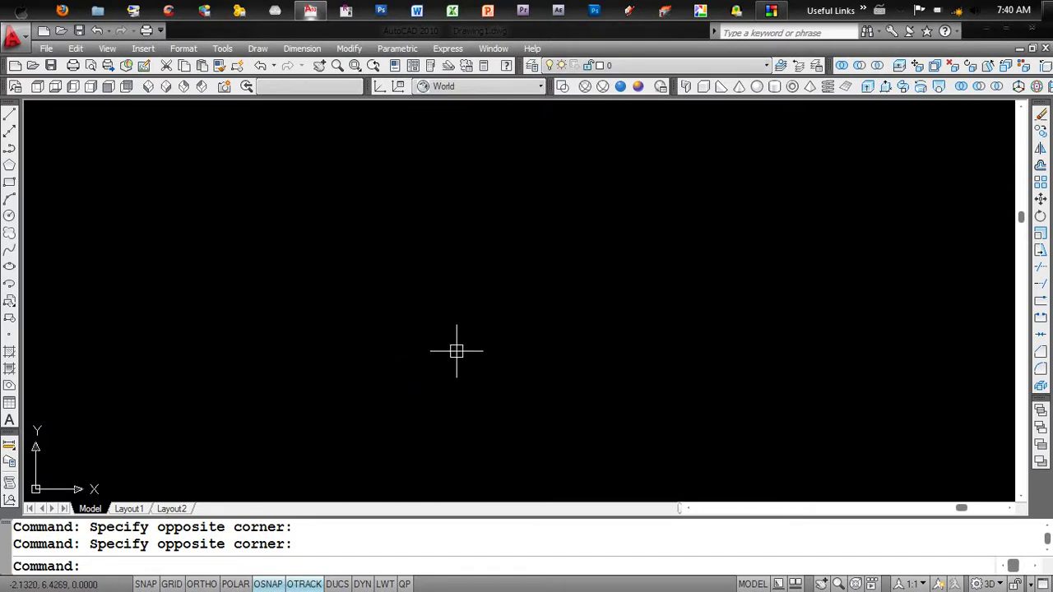
Step: Draw a radius-10 circle and zoom to show the whole drawing
type("c")
key("Return")
left_click(355, 310)
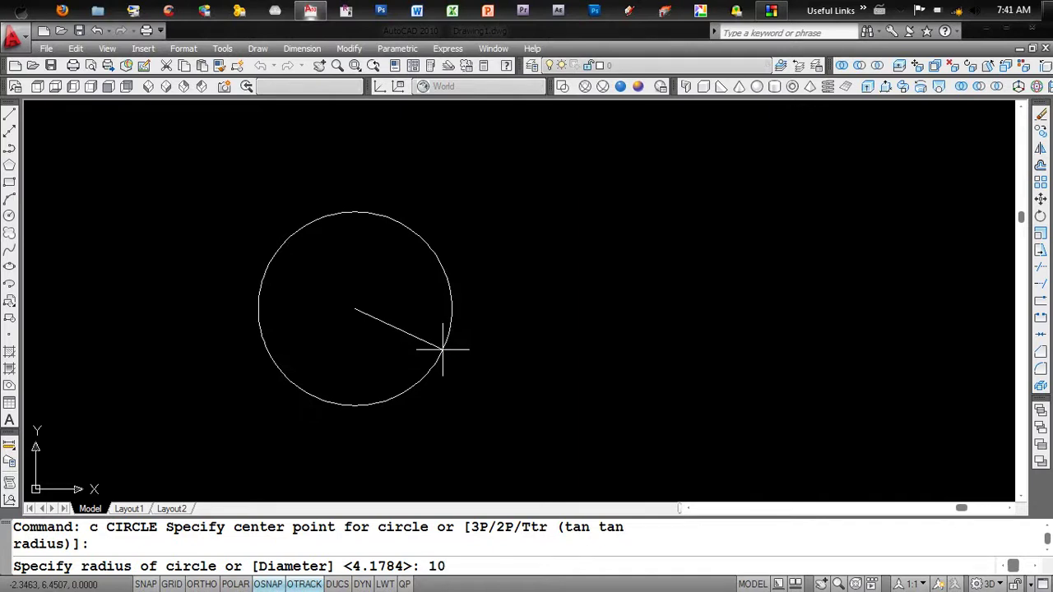
key("Return")
type("z")
key("Return")
type("a")
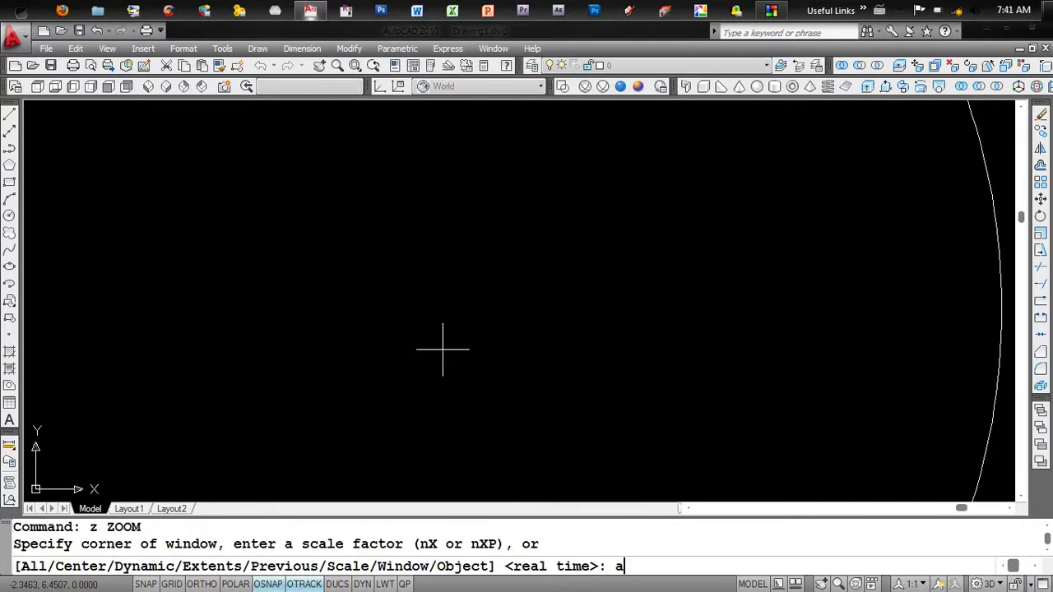
key("Return")
scroll(494, 345, "down", 2)
scroll(763, 351, "up", 1)
Step: Move the circle to a new position toward the left
type("m")
key("Return")
left_click(719, 458)
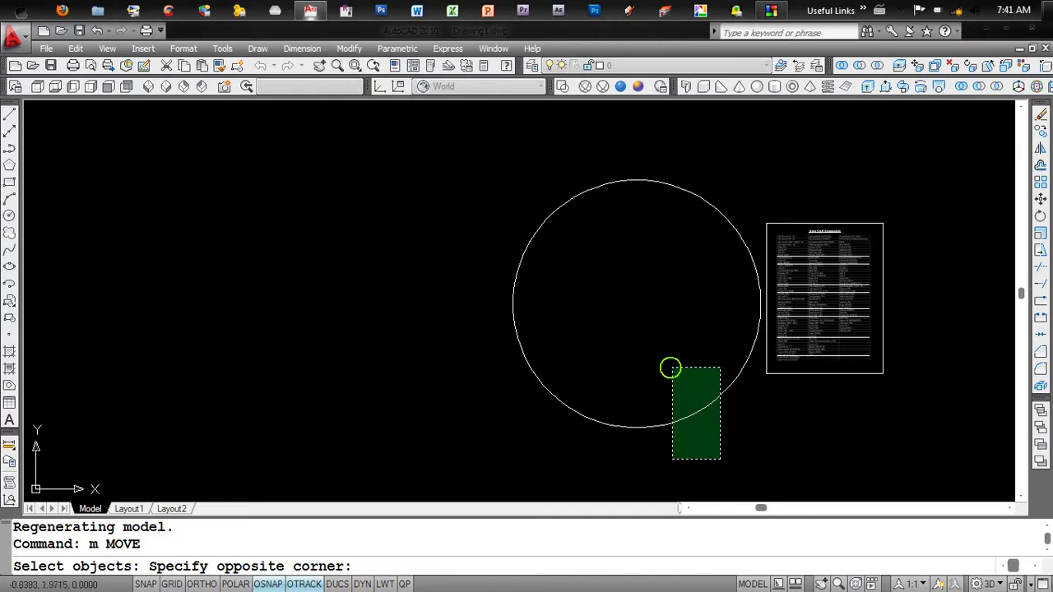
left_click(668, 362)
key("Return")
left_click(682, 313)
left_click(616, 284)
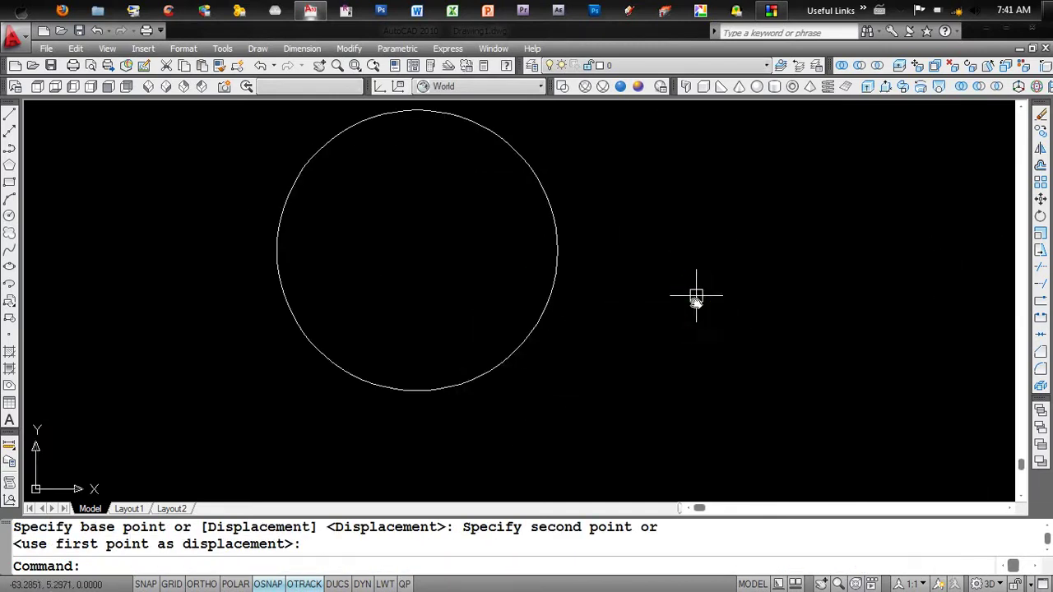
middle_click_drag(695, 296, 655, 359)
middle_click_drag(498, 359, 525, 343)
Step: Copy the circle horizontally to its right with CO and frame both circles
type("c")
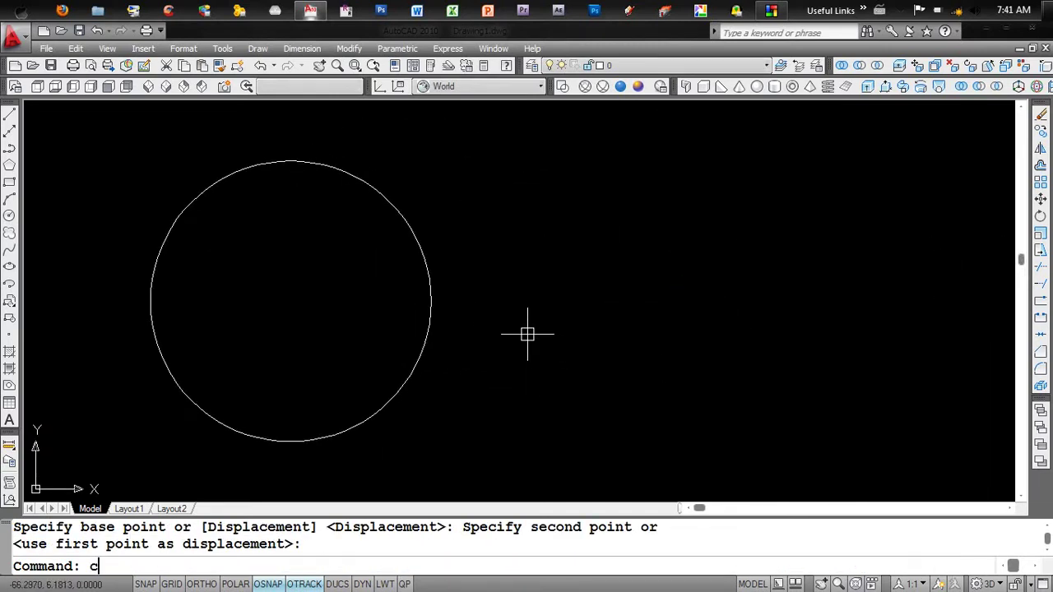
type("o")
key("Return")
left_click(472, 208)
left_click(342, 297)
key("Return")
left_click(291, 300)
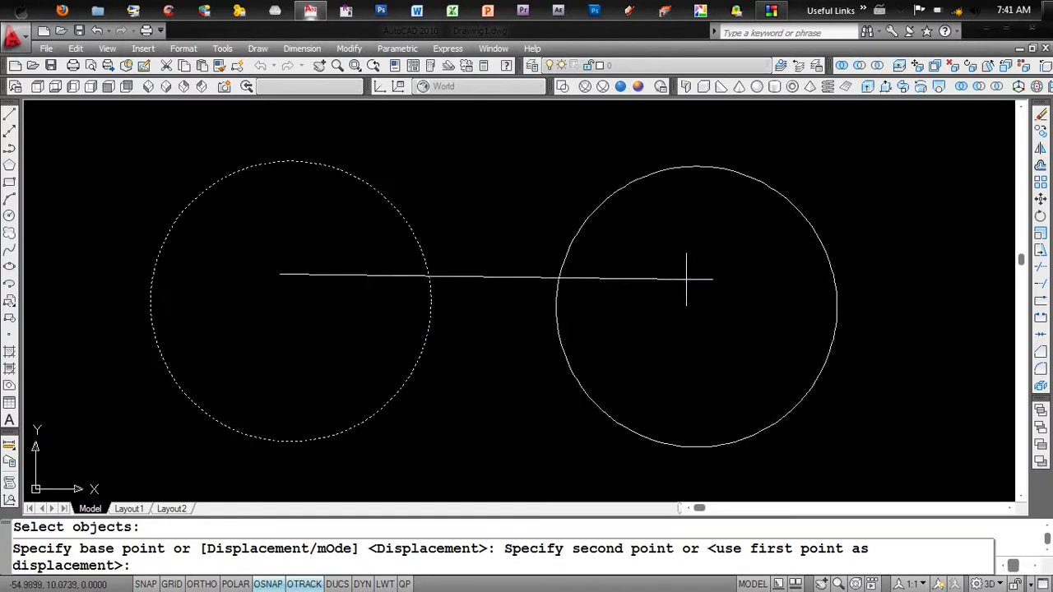
left_click(698, 301)
key("Return")
scroll(439, 359, "down", 2)
mouse_move(460, 361)
middle_mouse_down()
mouse_move(556, 365)
mouse_move(496, 374)
middle_mouse_up()
scroll(556, 364, "up", 2)
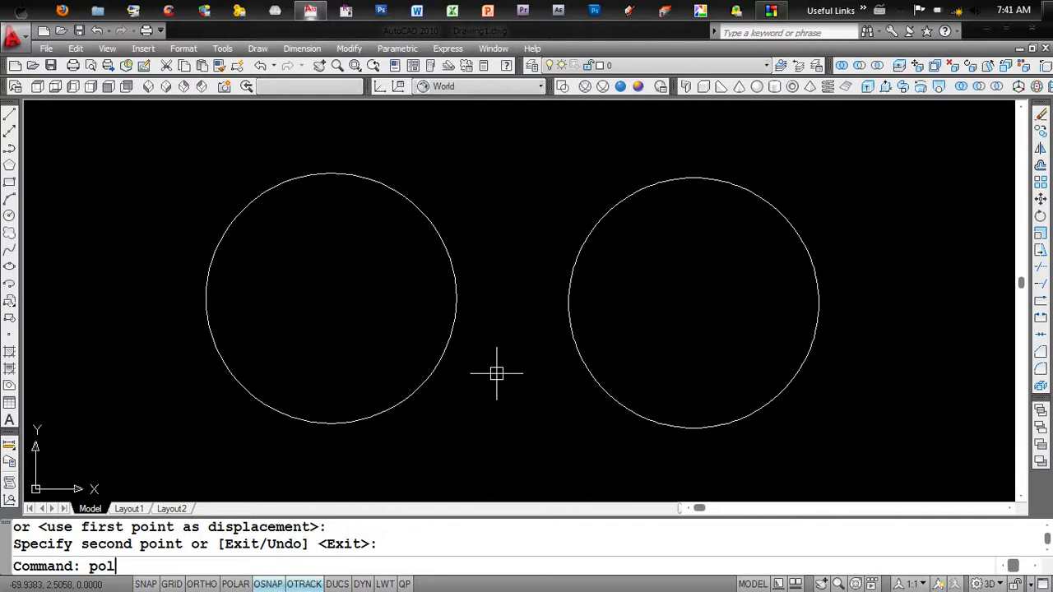
key("alt+d")
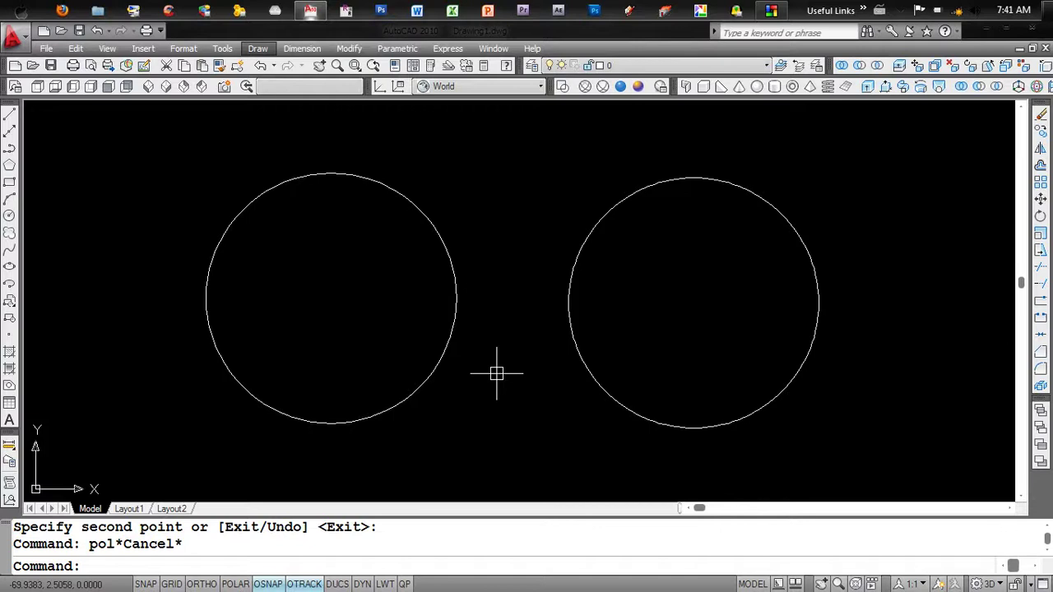
left_click(771, 10)
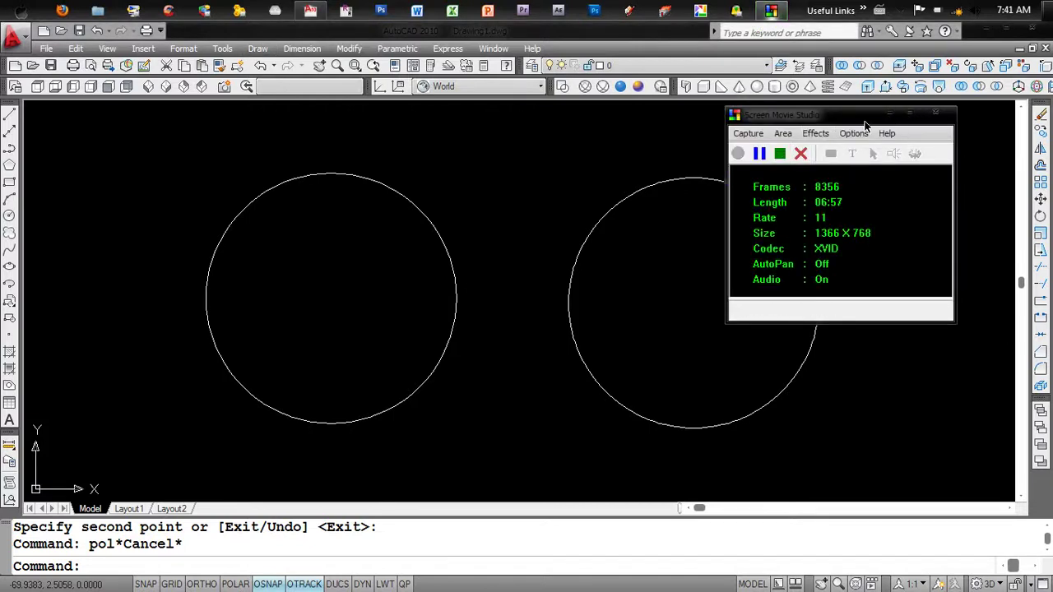
left_click(889, 113)
middle_click_drag(693, 288, 640, 288)
mouse_move(411, 380)
middle_mouse_down()
mouse_move(505, 348)
mouse_move(482, 345)
middle_mouse_up()
scroll(505, 348, "down", 2)
scroll(524, 340, "up", 2)
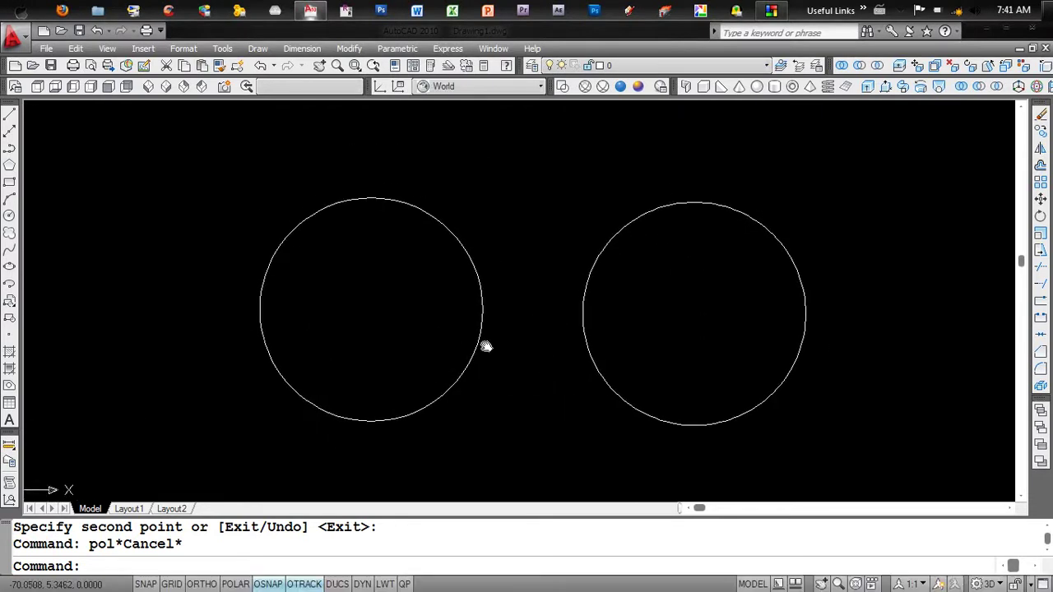
middle_click(540, 345)
middle_click(540, 345)
scroll(451, 358, "down", 1)
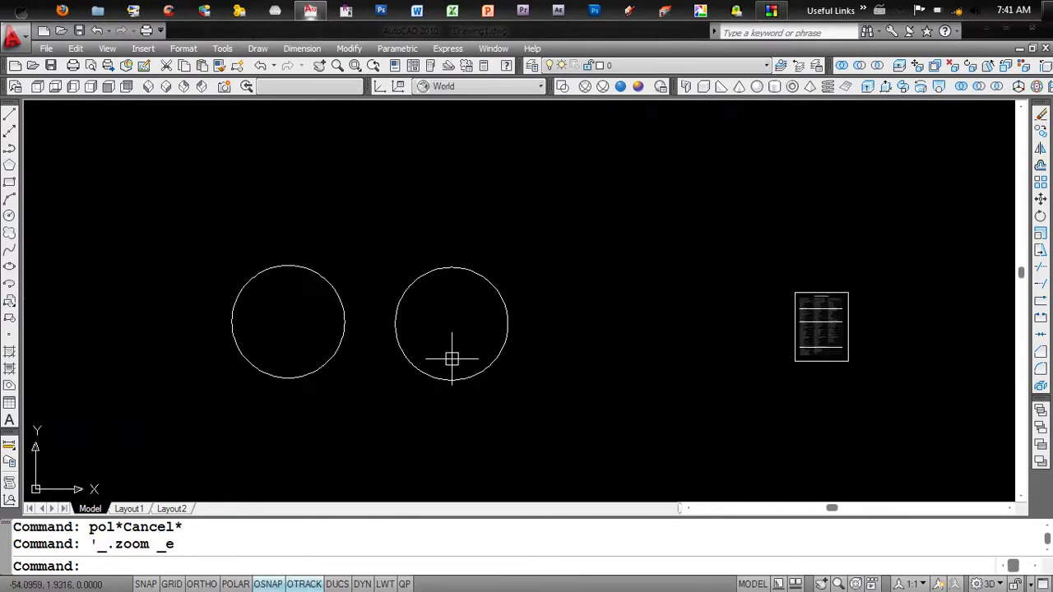
type("polyg")
type("on")
key("Return")
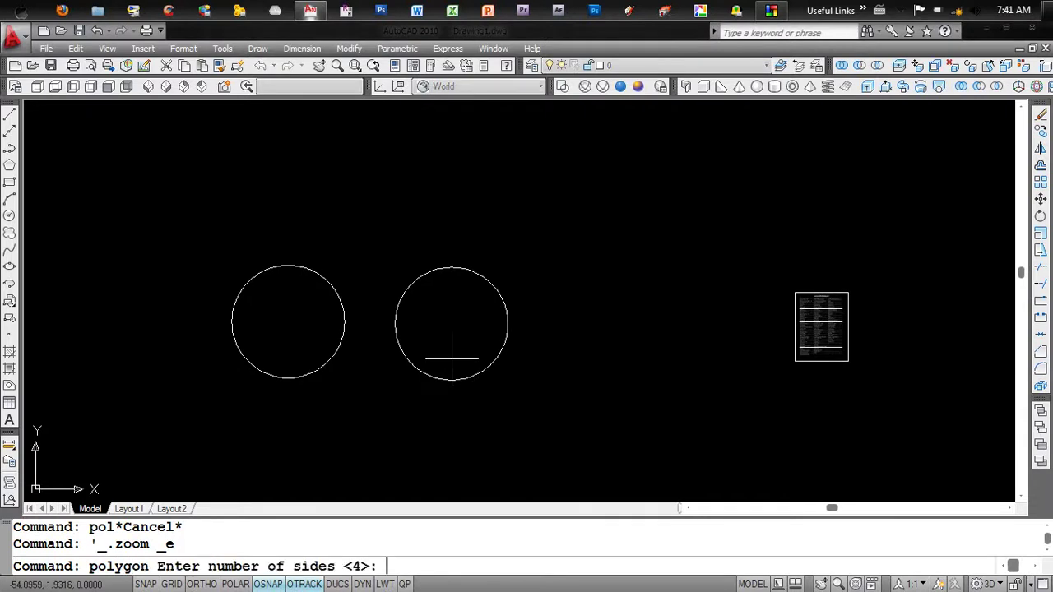
key("Escape")
key("Escape")
key("Escape")
scroll(134, 354, "up", 1)
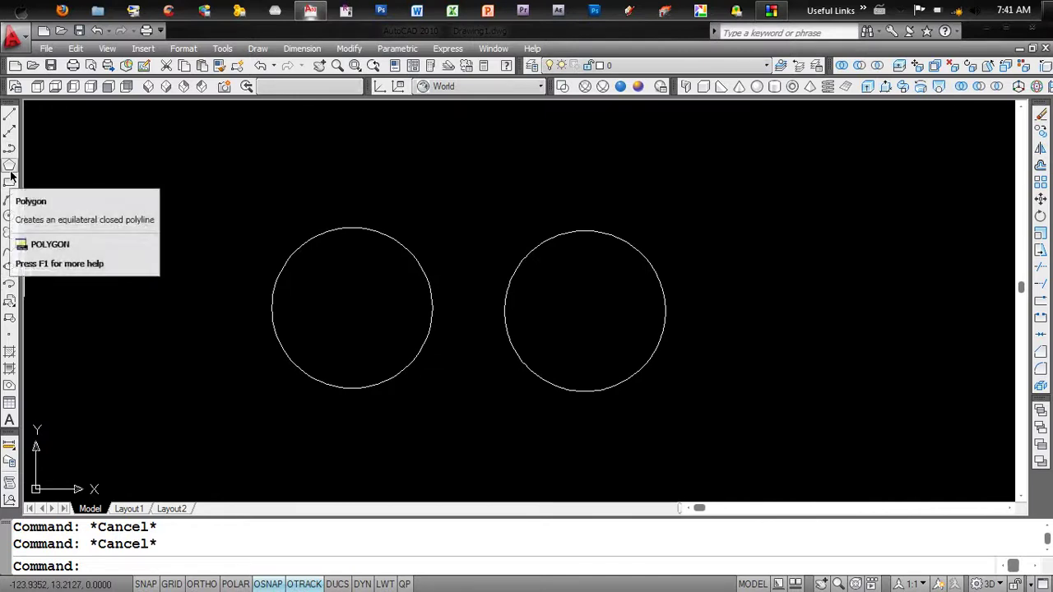
left_click(206, 173)
left_click(130, 220)
left_click(257, 48)
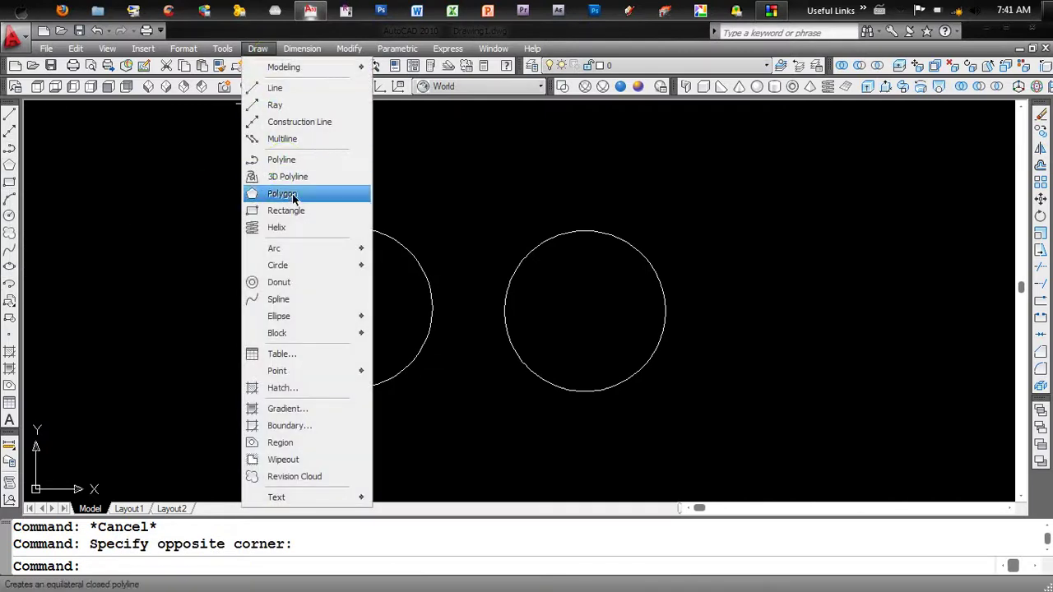
left_click_drag(473, 169, 430, 184)
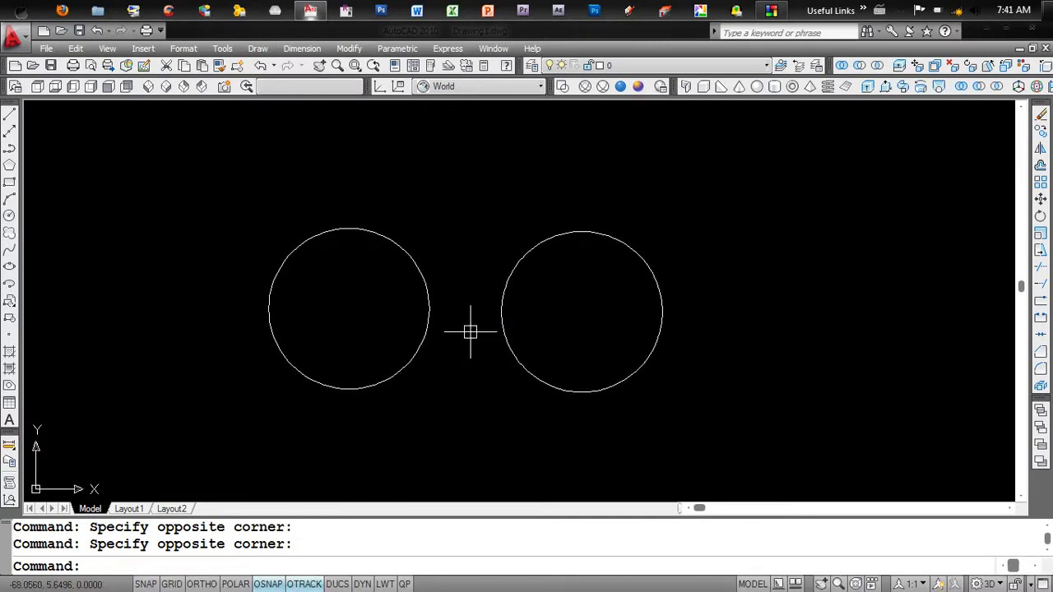
scroll(454, 312, "up", 3)
middle_click_drag(454, 312, 414, 282)
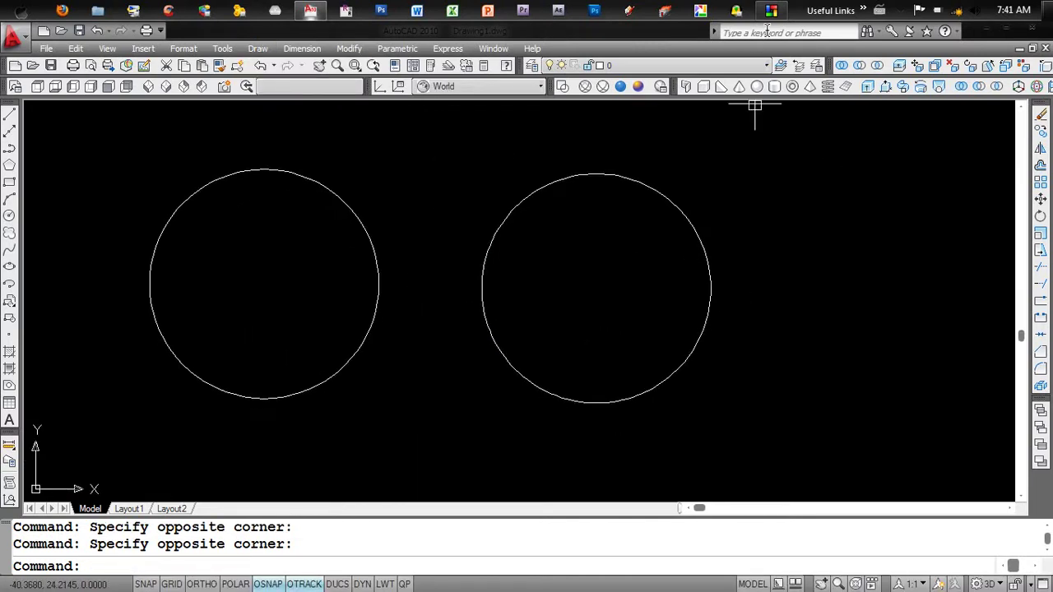
scroll(494, 308, "down", 4)
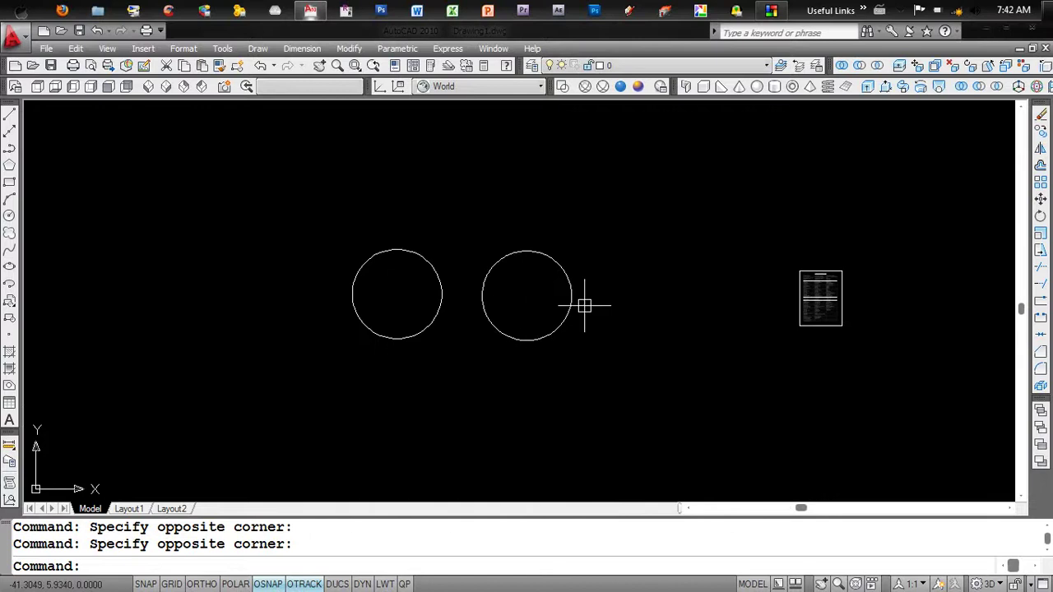
scroll(583, 301, "up", 2)
scroll(592, 316, "up", 2)
Step: Start POLYGON and, after an oversized entry, set the side count to six
type("pol")
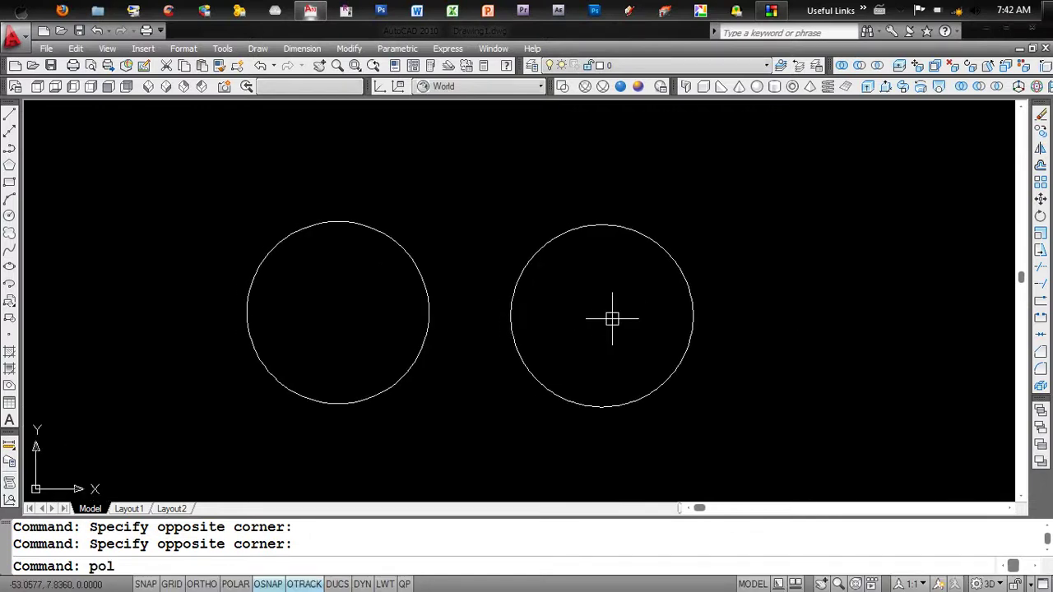
key("Return")
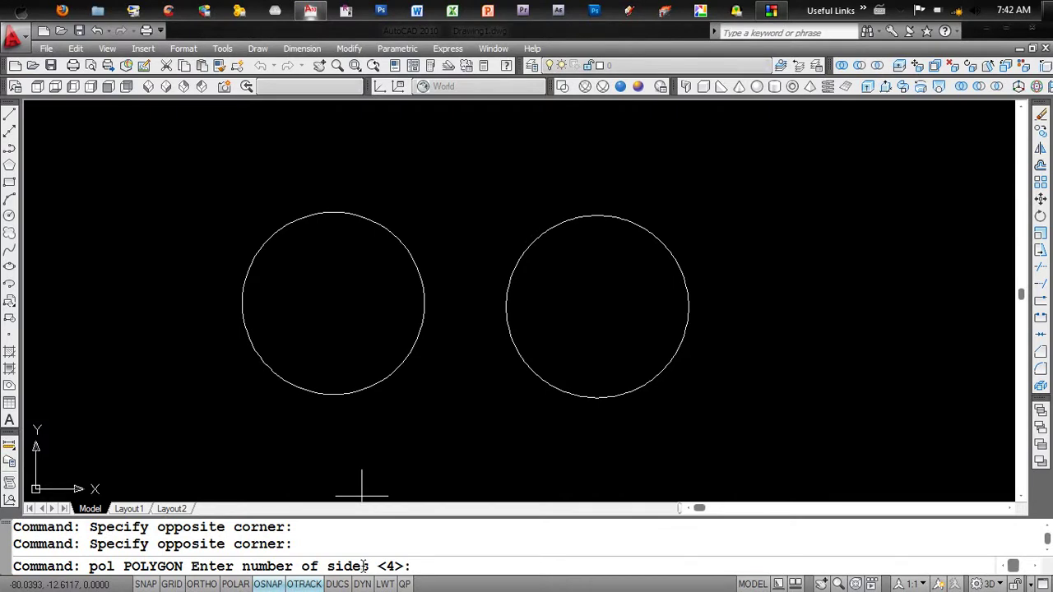
scroll(590, 374, "up", 2)
type("4")
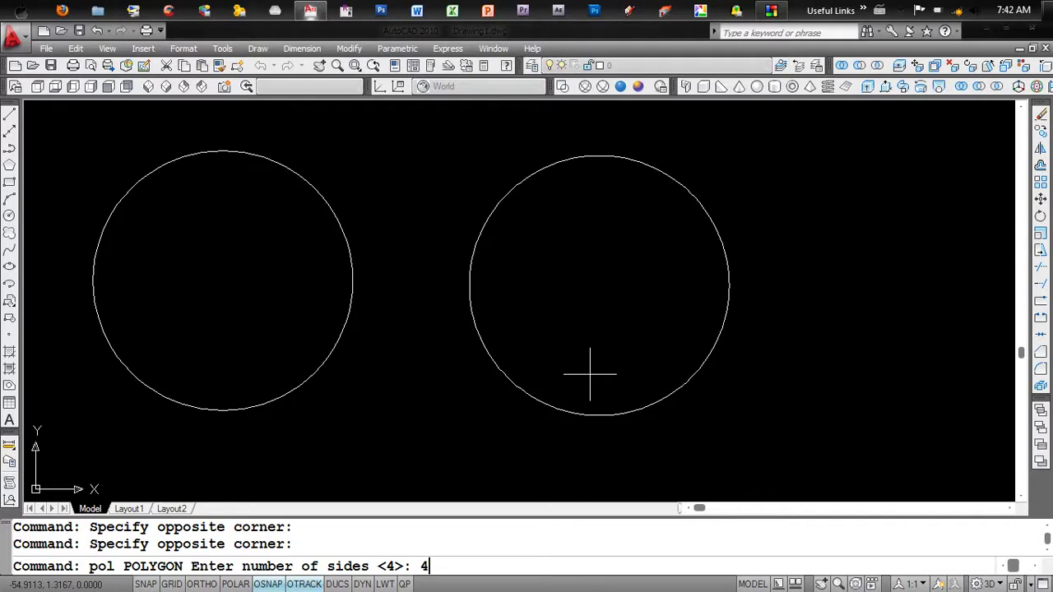
type("567890")
type("2456")
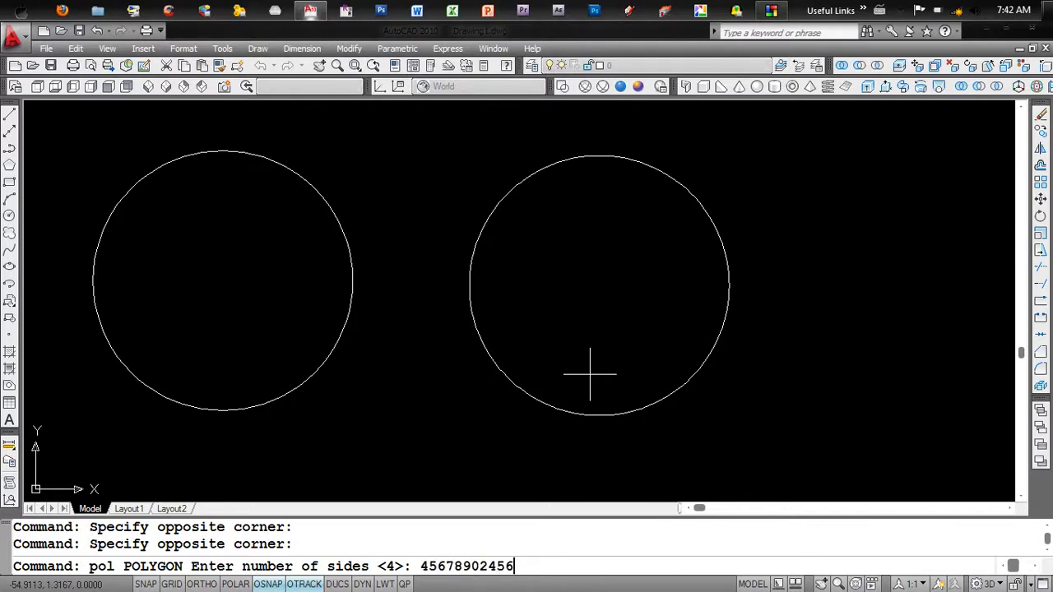
key("Return")
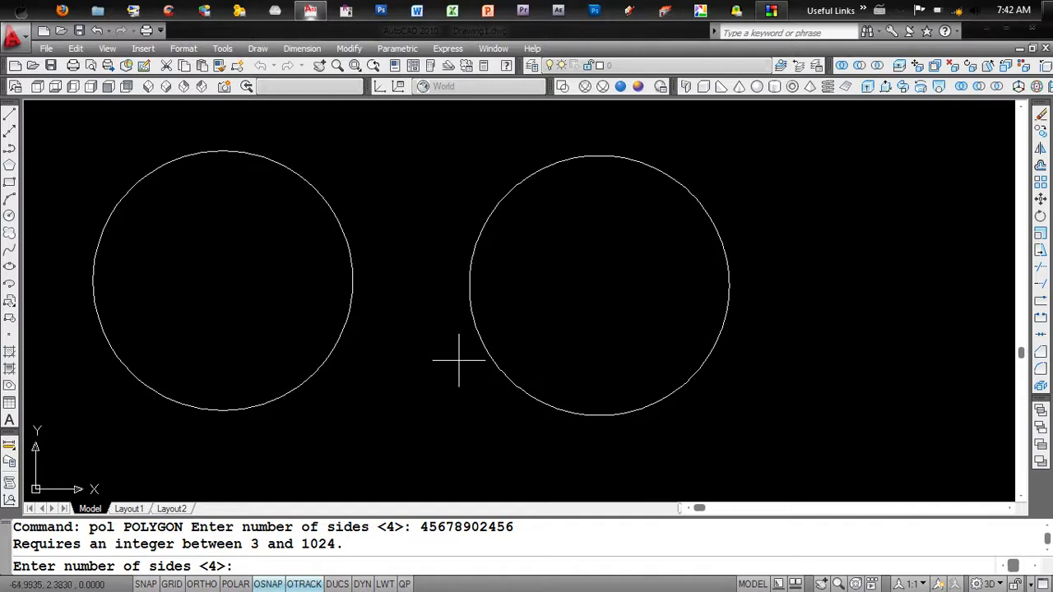
type("8")
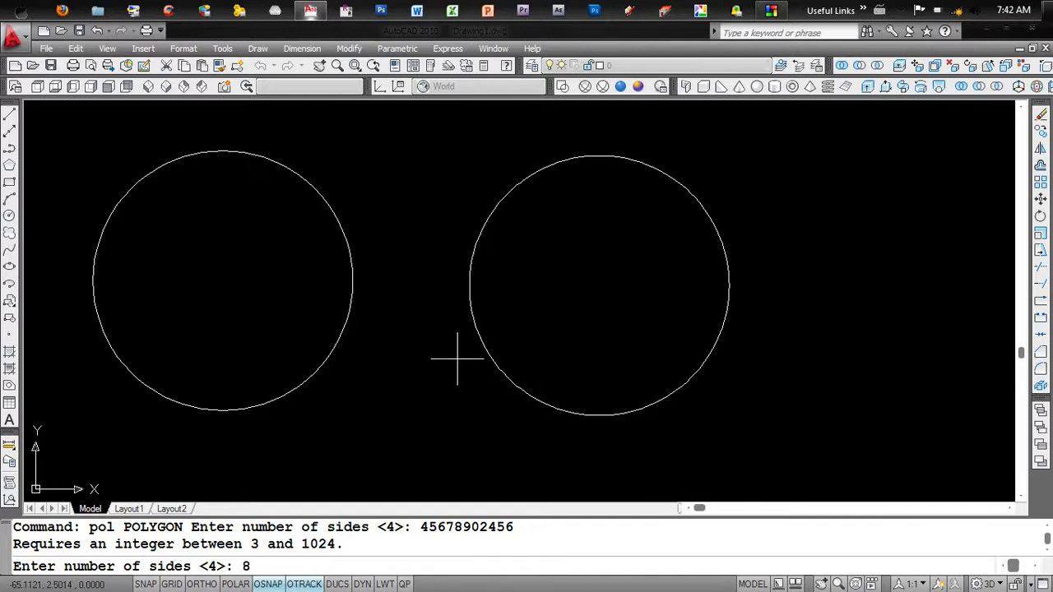
key("BackSpace")
type("6")
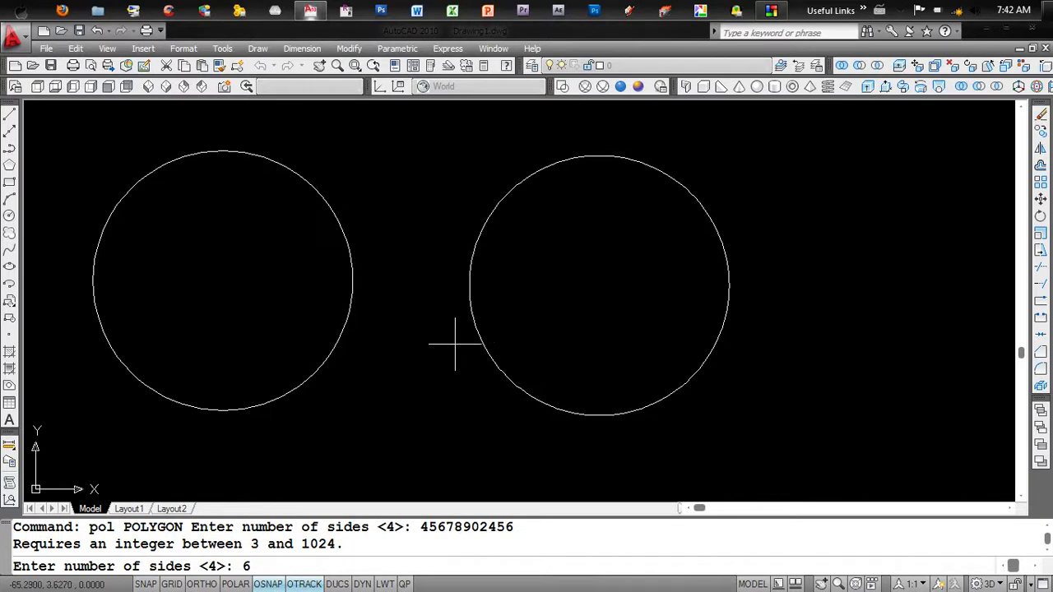
key("Return")
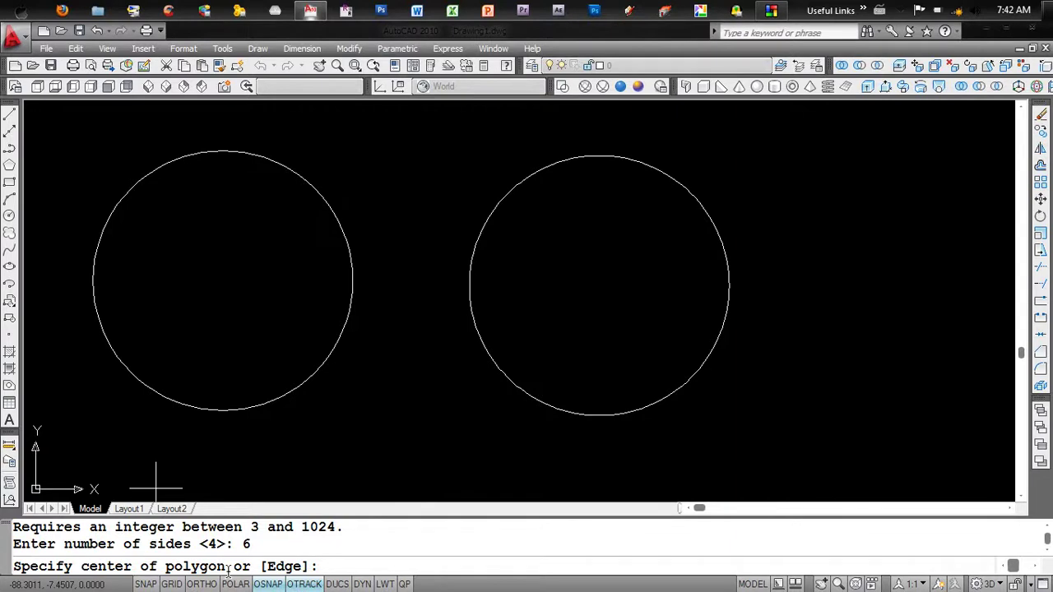
Step: Centre the hexagon on the left circle's centre, Inscribed, radius 10
middle_click_drag(372, 280, 475, 311)
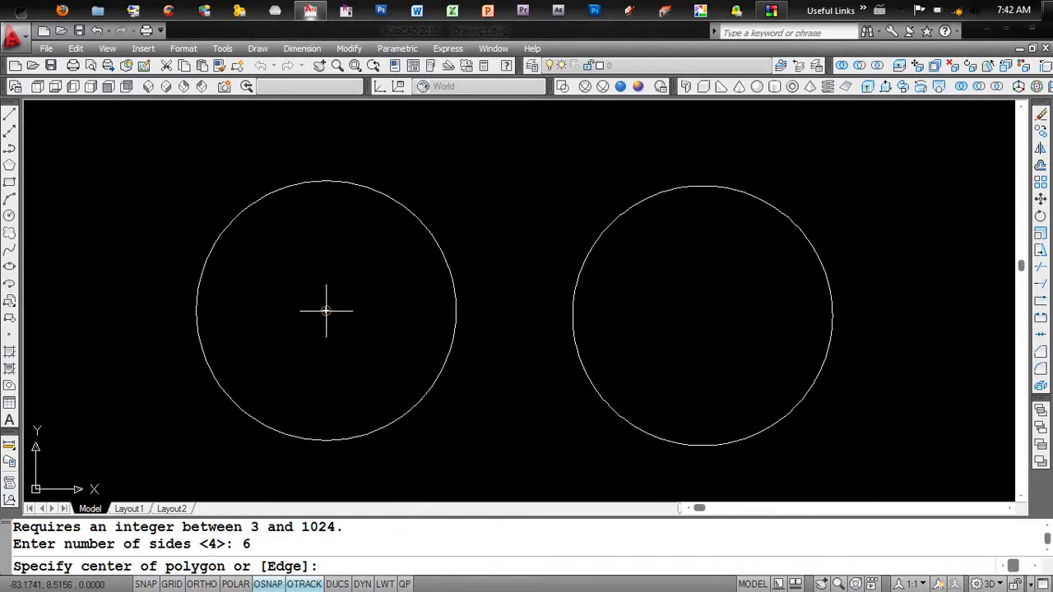
left_click(325, 311)
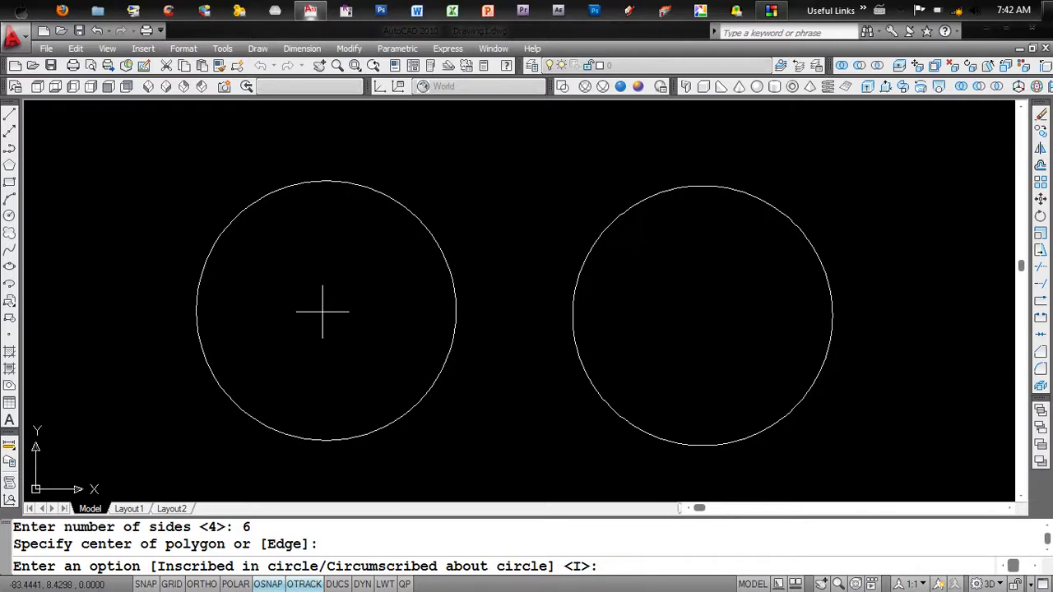
middle_click_drag(321, 336, 328, 320)
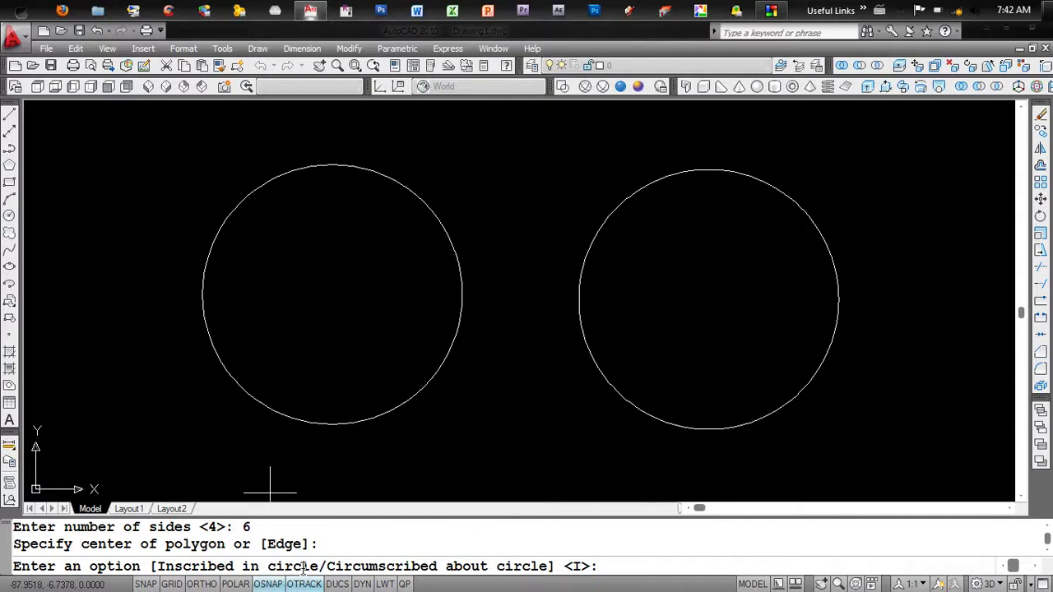
middle_click_drag(374, 412, 382, 414)
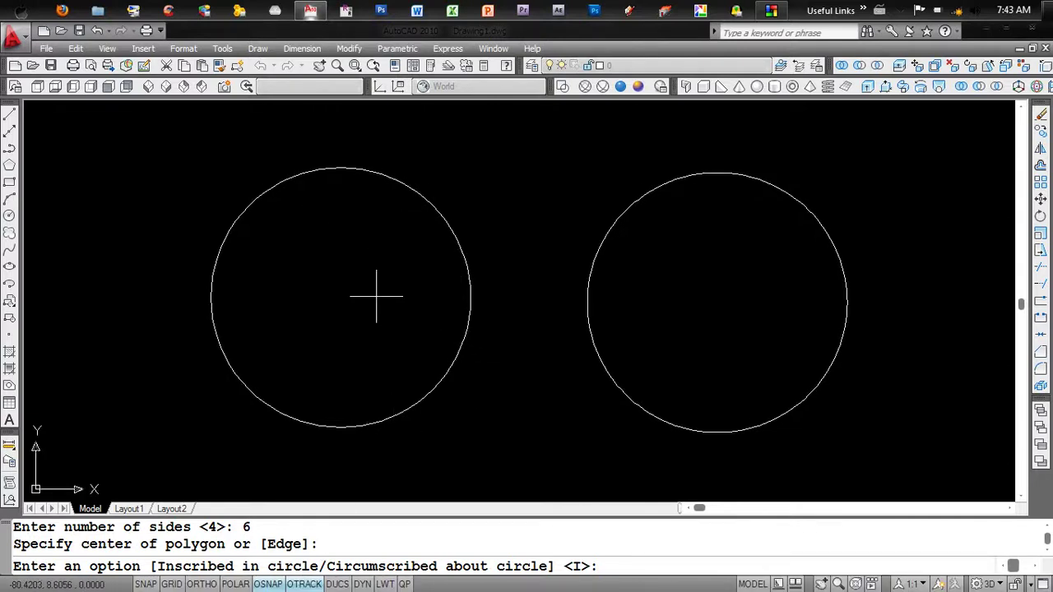
middle_click_drag(376, 297, 384, 298)
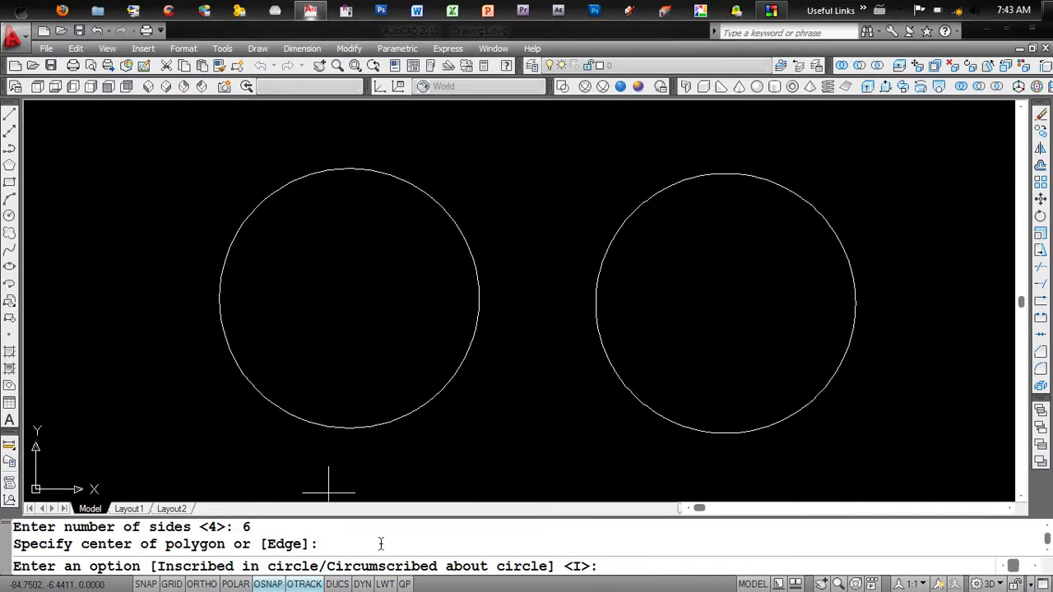
type("i")
key("Return")
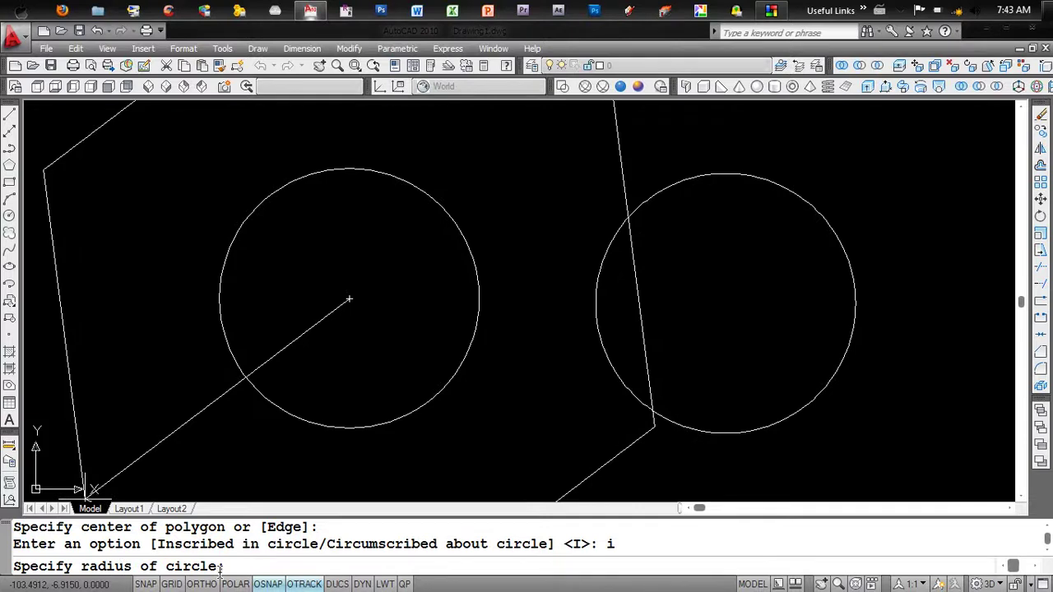
middle_click_drag(358, 408, 365, 411)
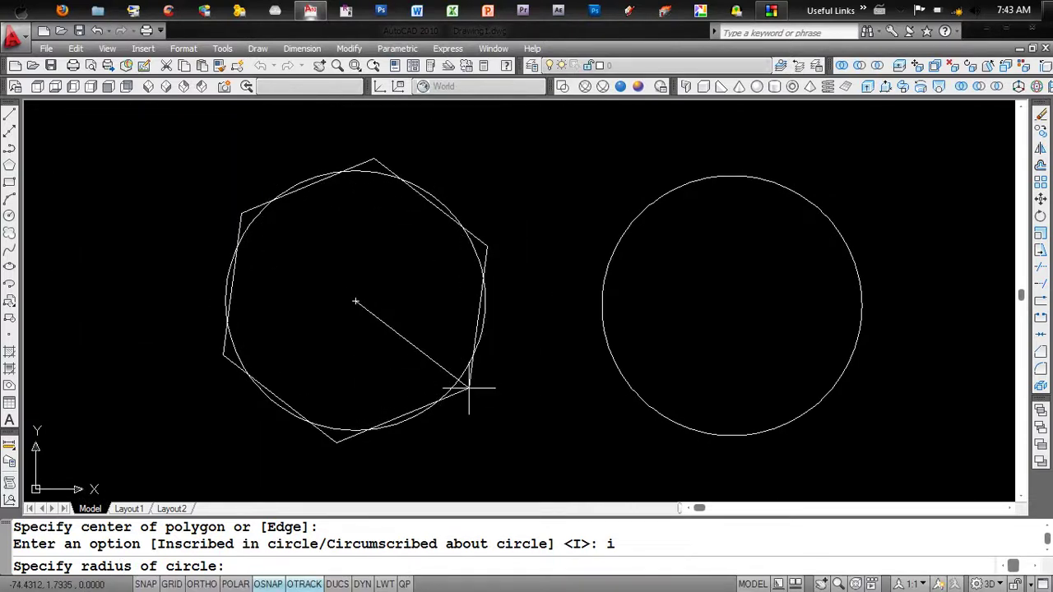
type("10")
key("Return")
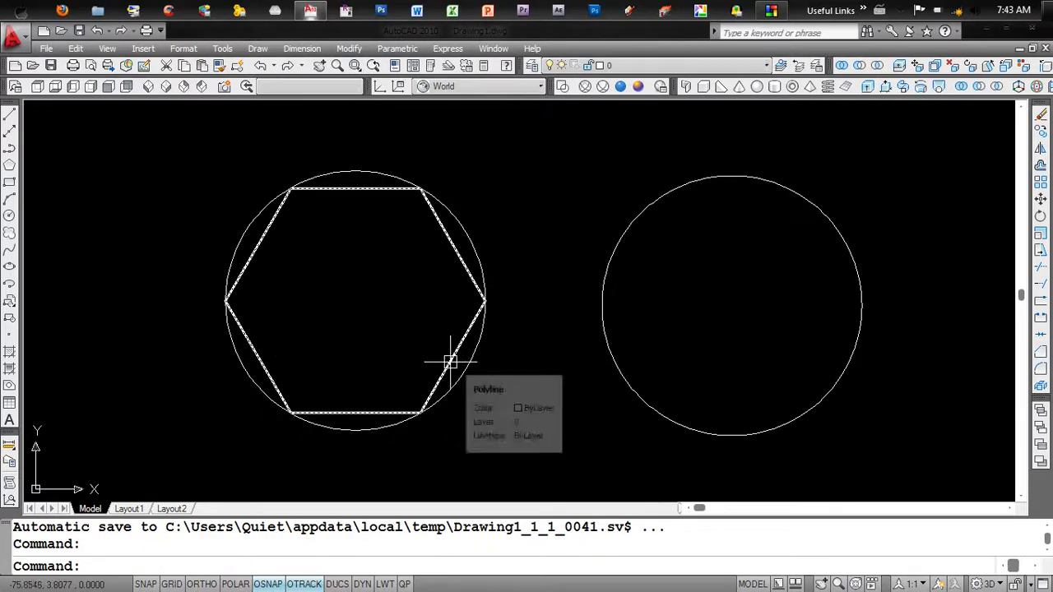
Step: Start a six-sided POL centred on the right circle's centre
middle_click_drag(666, 359, 621, 360)
type("po")
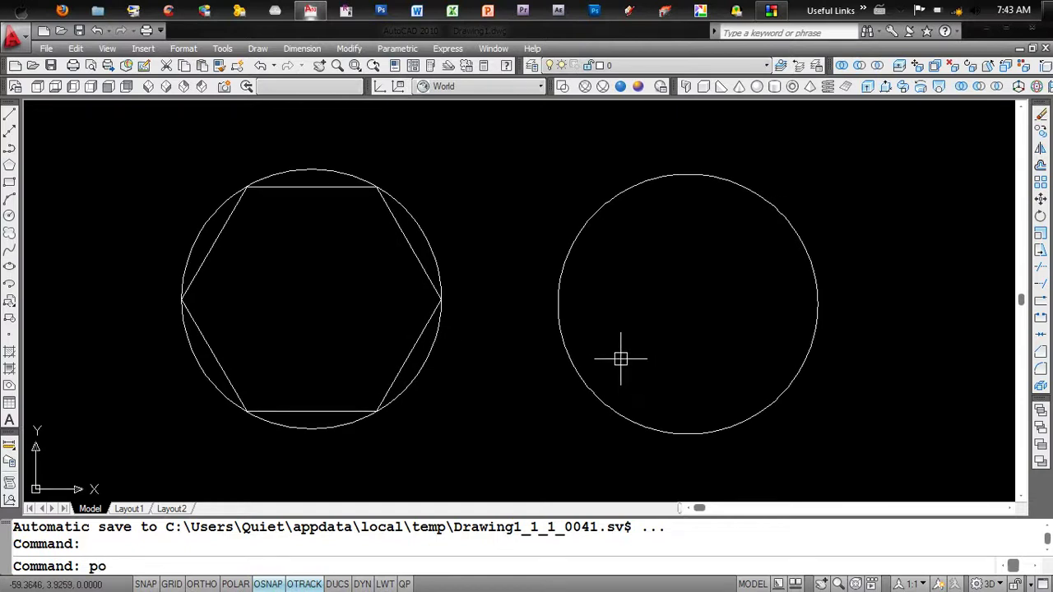
type("l")
key("Return")
key("Return")
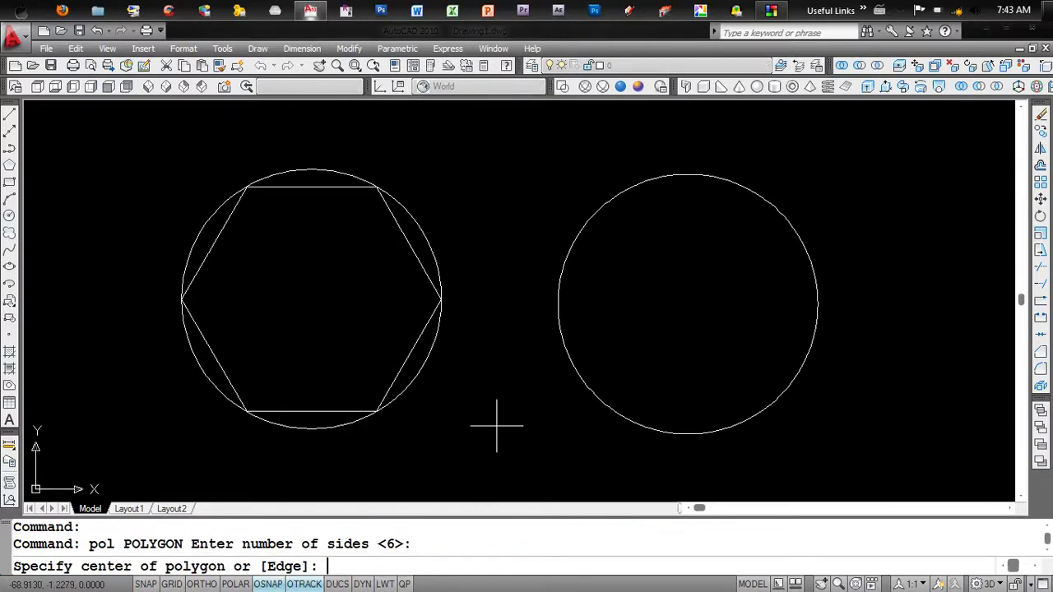
middle_click_drag(726, 445, 712, 435)
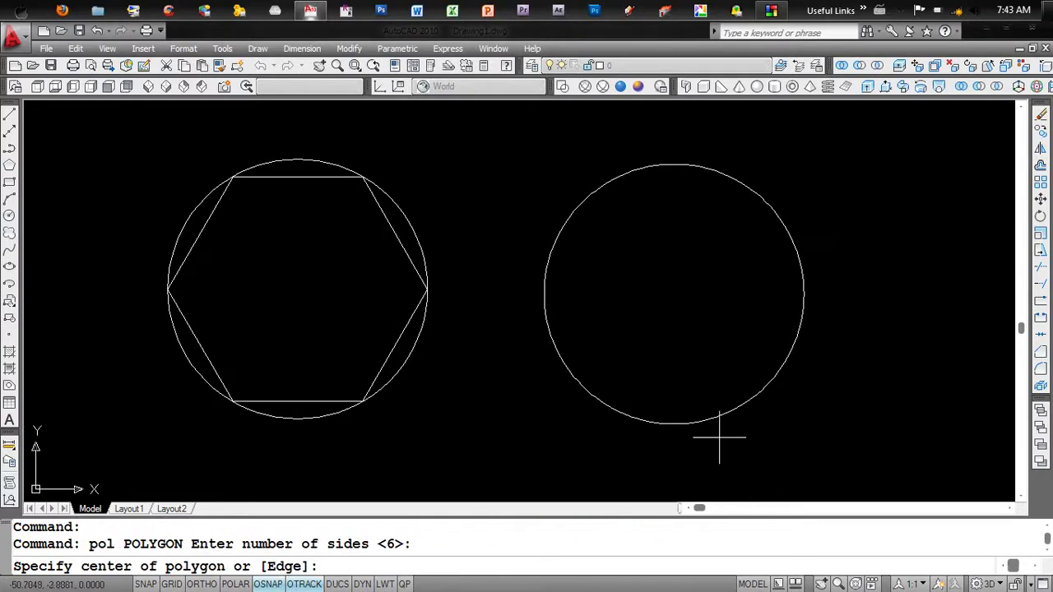
left_click(673, 294)
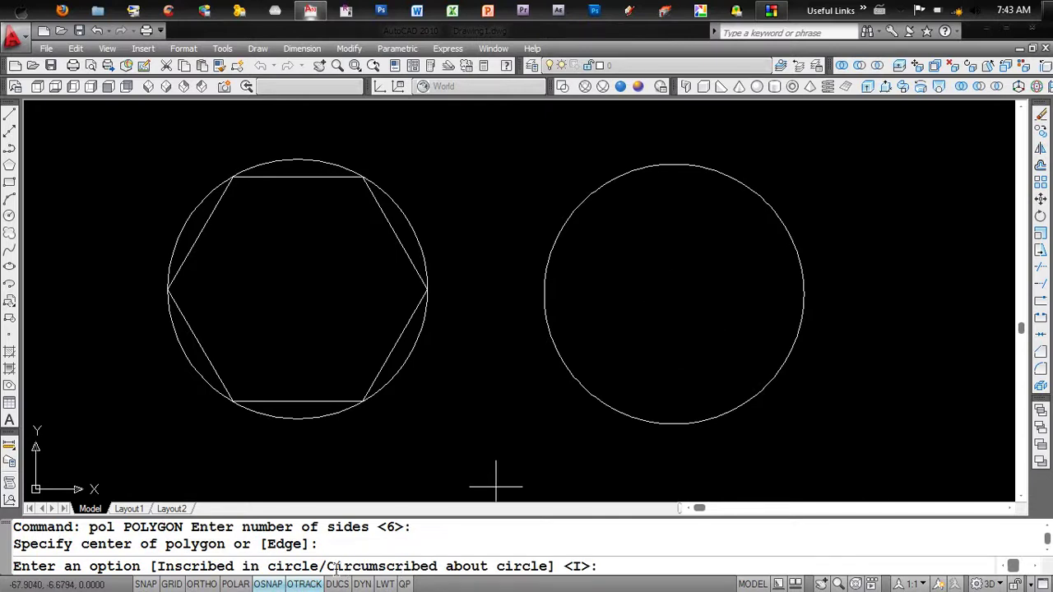
Step: Make the hexagon circumscribed about the circle with radius 10
mouse_move(615, 412)
middle_mouse_down()
mouse_move(593, 417)
mouse_move(620, 414)
middle_mouse_up()
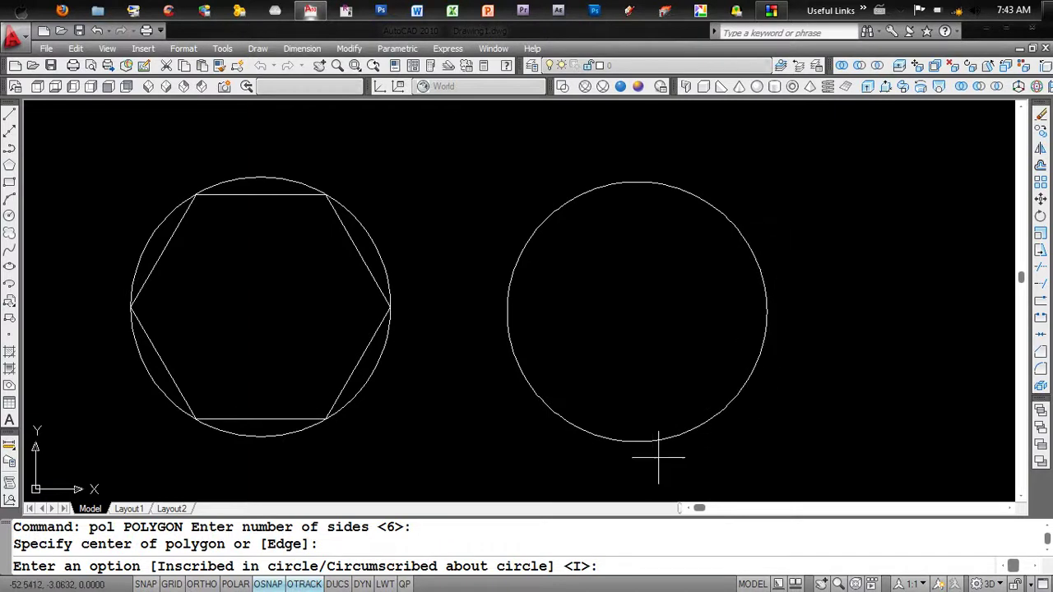
middle_click_drag(658, 458, 655, 436)
type("c")
key("Return")
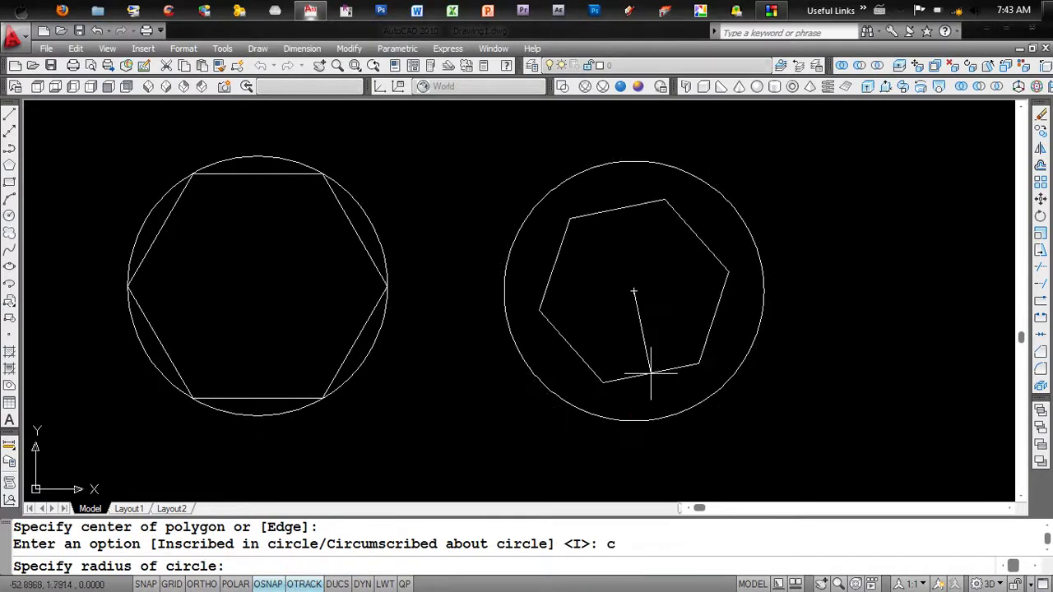
type("10")
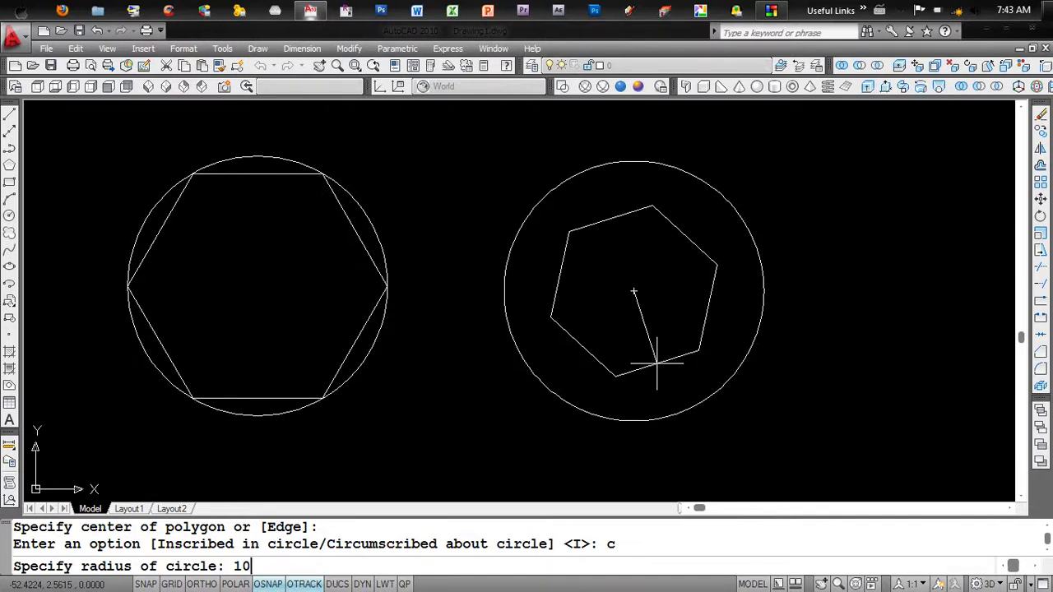
key("Return")
middle_click_drag(755, 382, 759, 375)
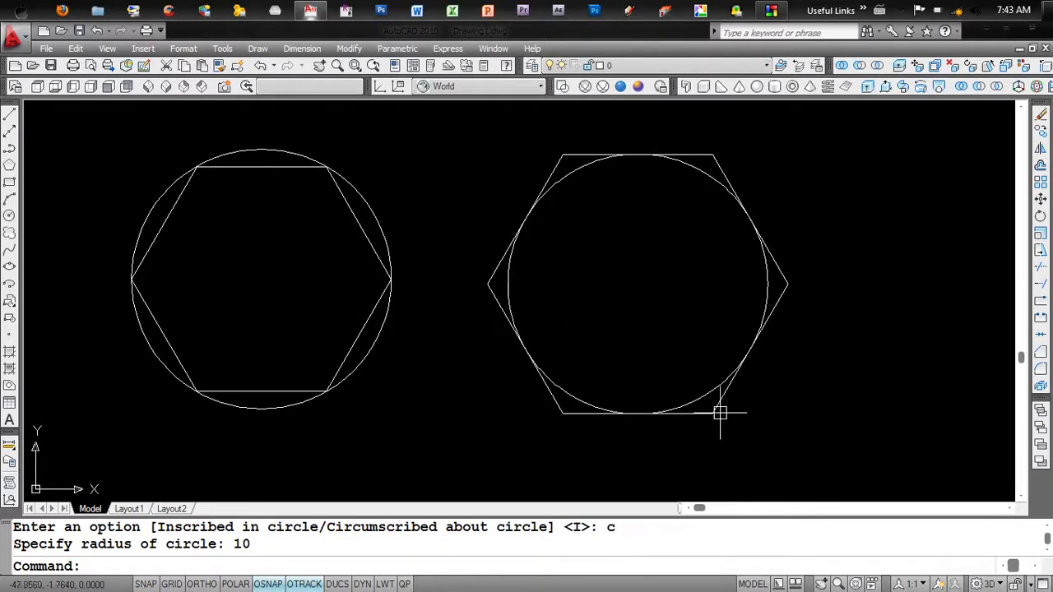
middle_click_drag(781, 415, 772, 417)
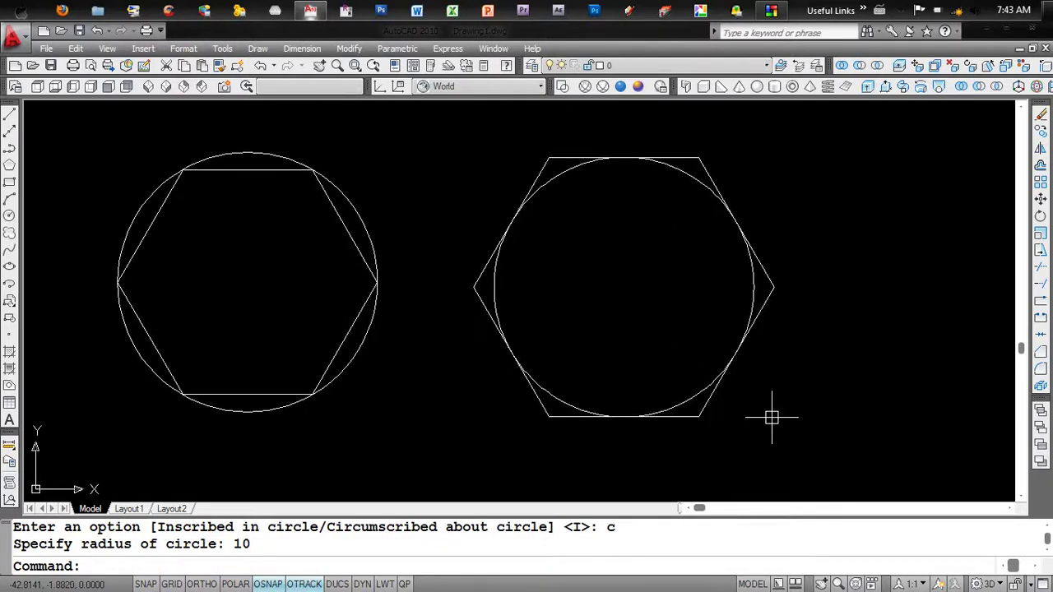
scroll(771, 417, "down", 1)
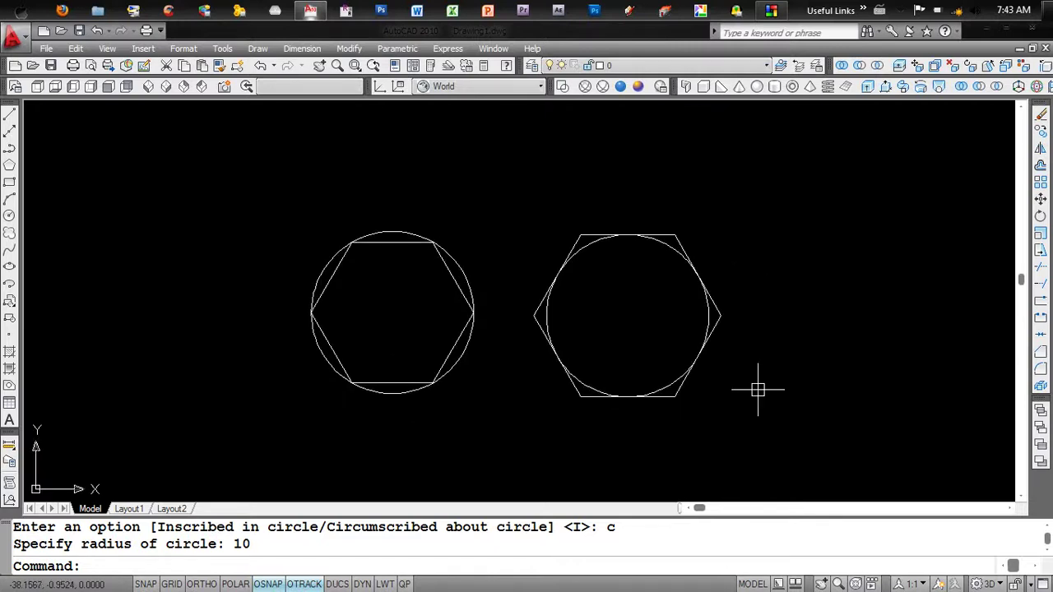
Step: Start a six-sided polygon by Edge, with the first endpoint below the shapes
type("pol")
key("Return")
middle_click_drag(743, 387, 725, 384)
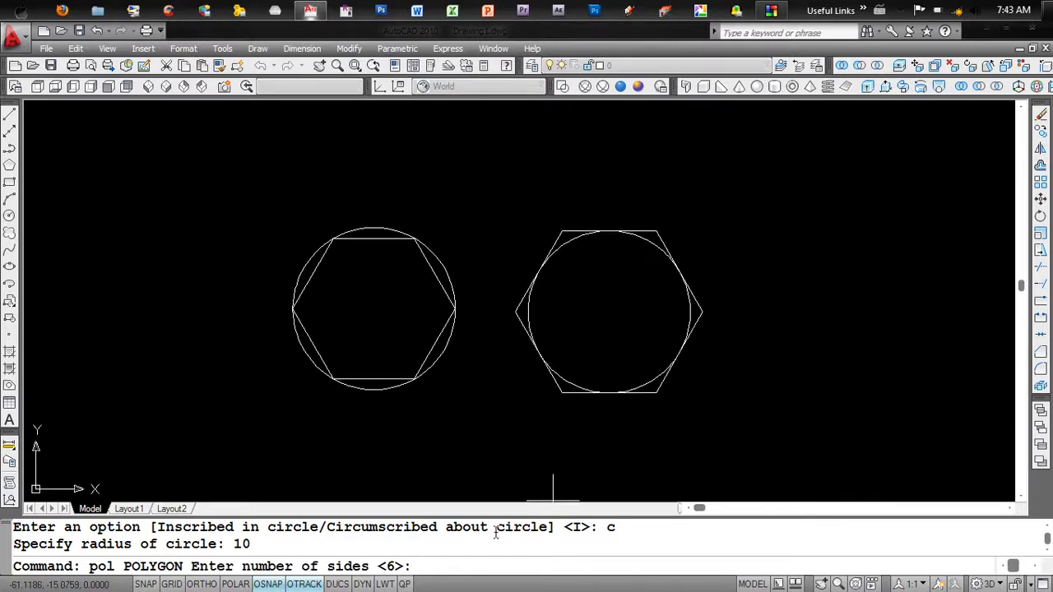
key("Return")
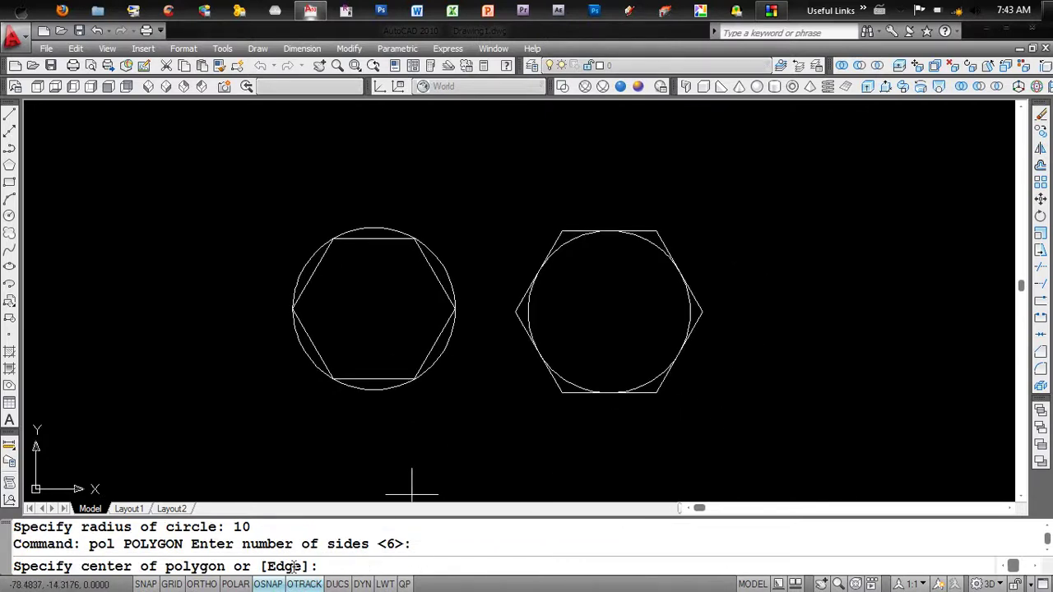
type("e")
mouse_move(703, 356)
middle_mouse_down()
mouse_move(724, 263)
mouse_move(695, 302)
middle_mouse_up()
key("Return")
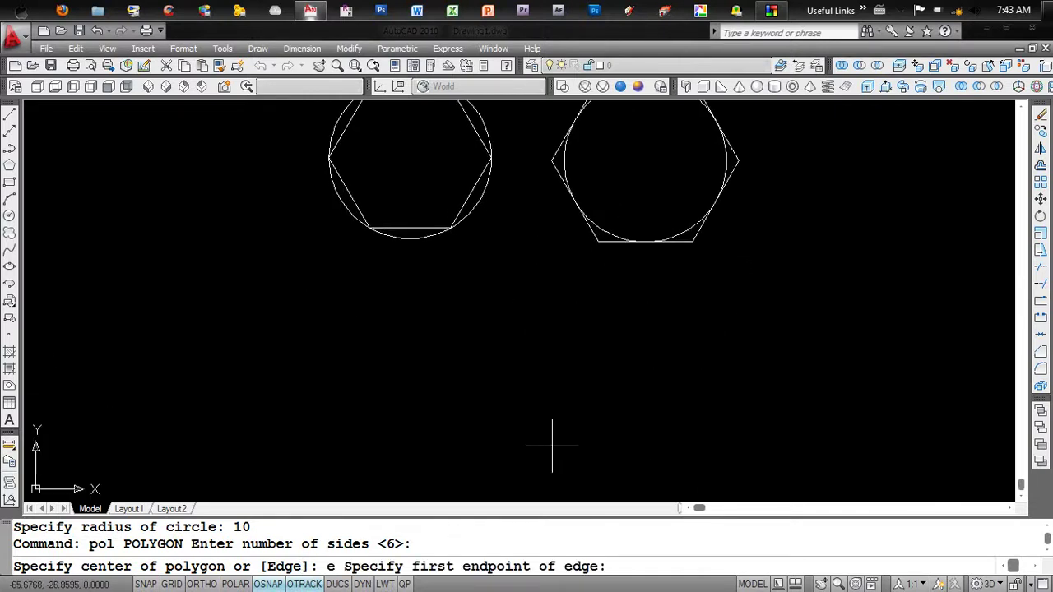
left_click(551, 445)
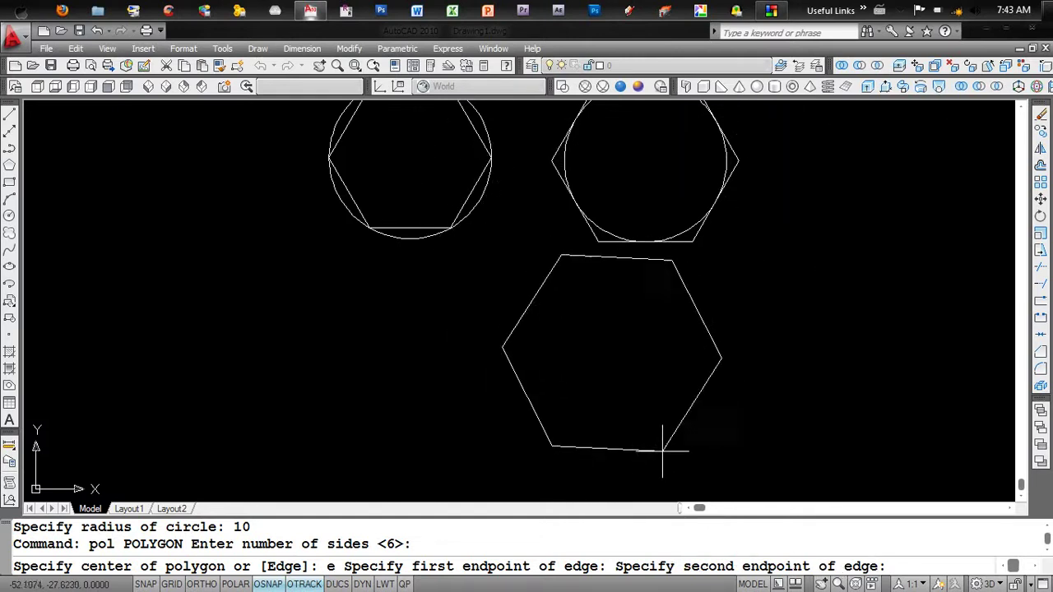
Step: Finish the edge at length 10, frame the new hexagon, and begin window-selecting it
scroll(665, 436, "down", 3)
type("0")
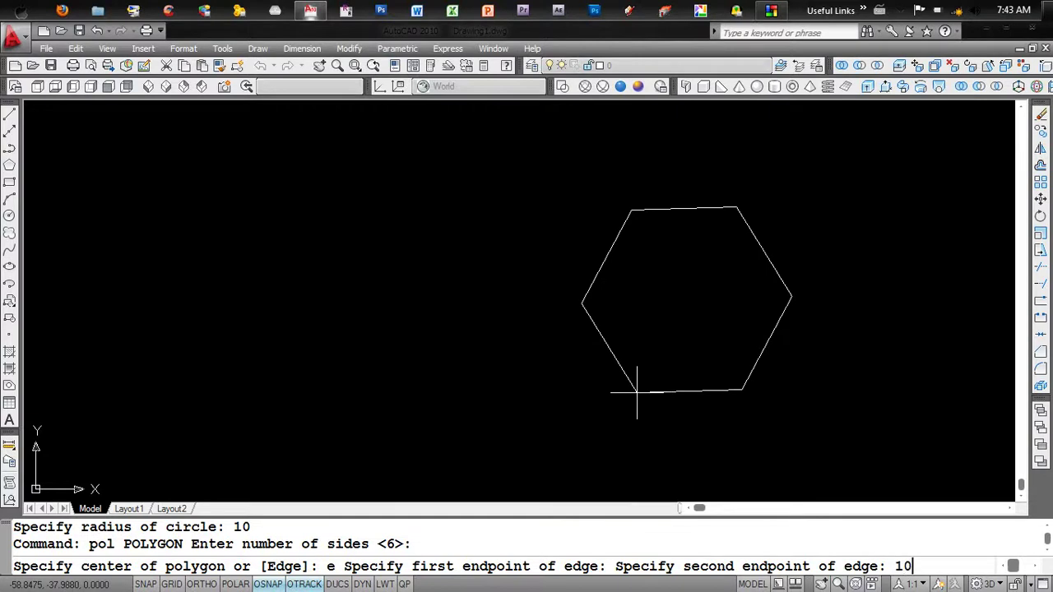
key("Return")
scroll(735, 431, "up", 2)
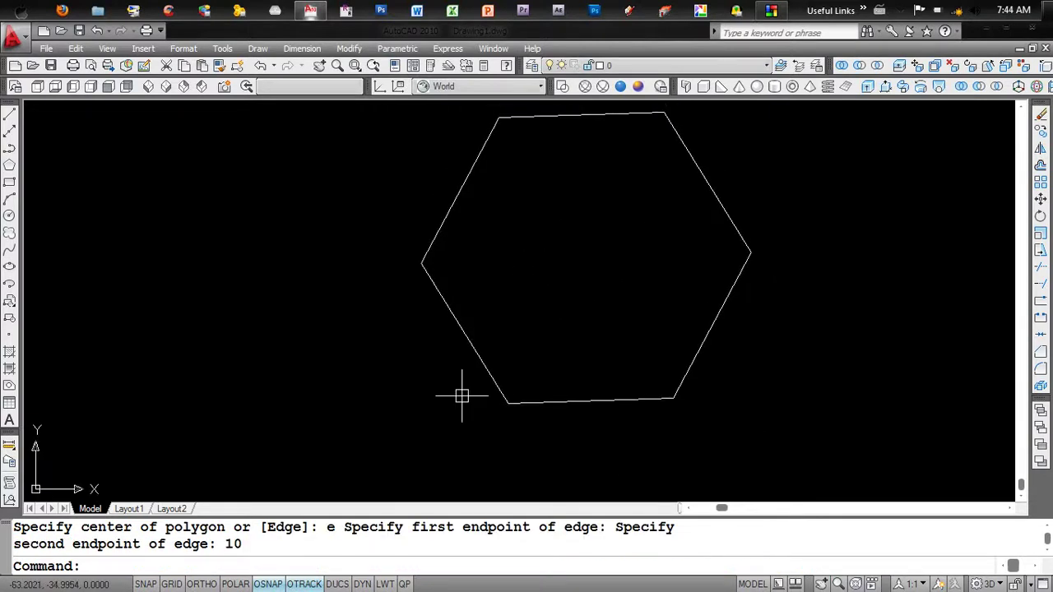
scroll(498, 295, "down", 1)
scroll(564, 315, "down", 1)
middle_click_drag(590, 241, 516, 249)
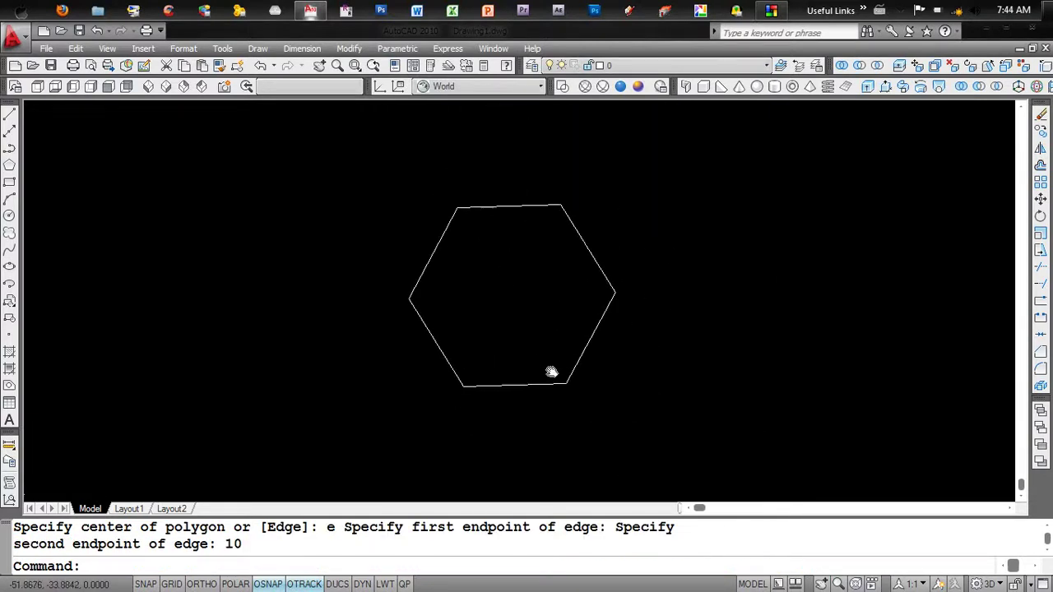
scroll(463, 345, "up", 2)
middle_click_drag(539, 382, 512, 355)
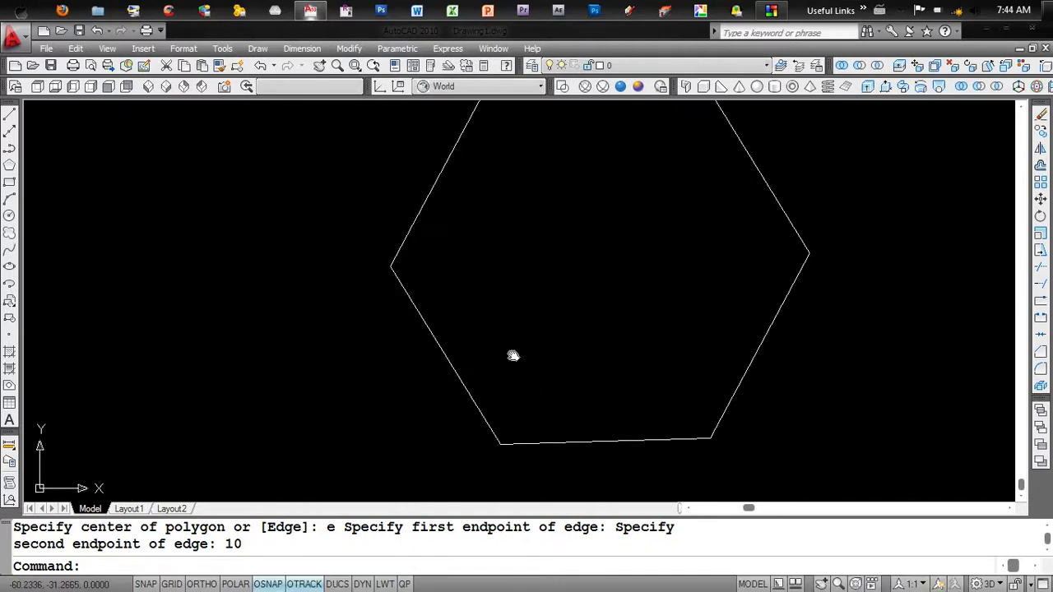
scroll(512, 354, "up", 1)
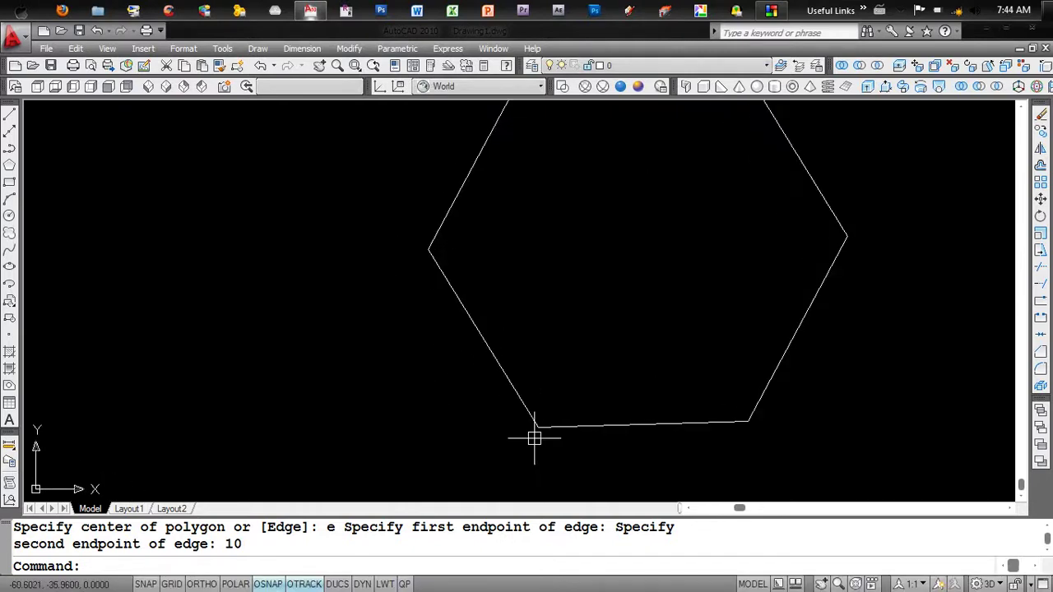
middle_click_drag(535, 425, 588, 390)
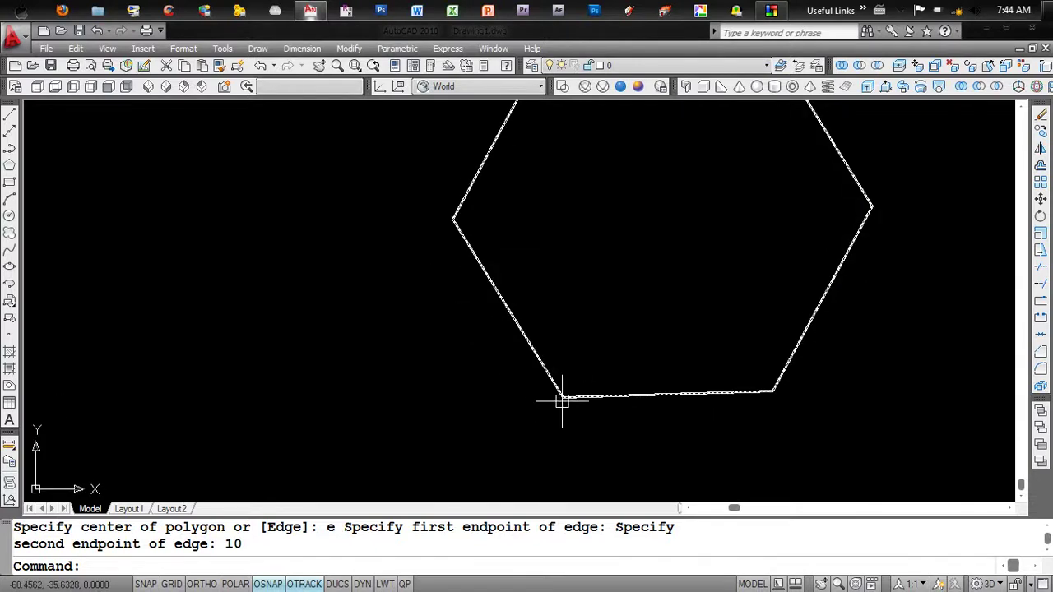
scroll(486, 349, "down", 2)
left_click(632, 430)
Step: Erase the selected edge-built hexagon
left_click(626, 354)
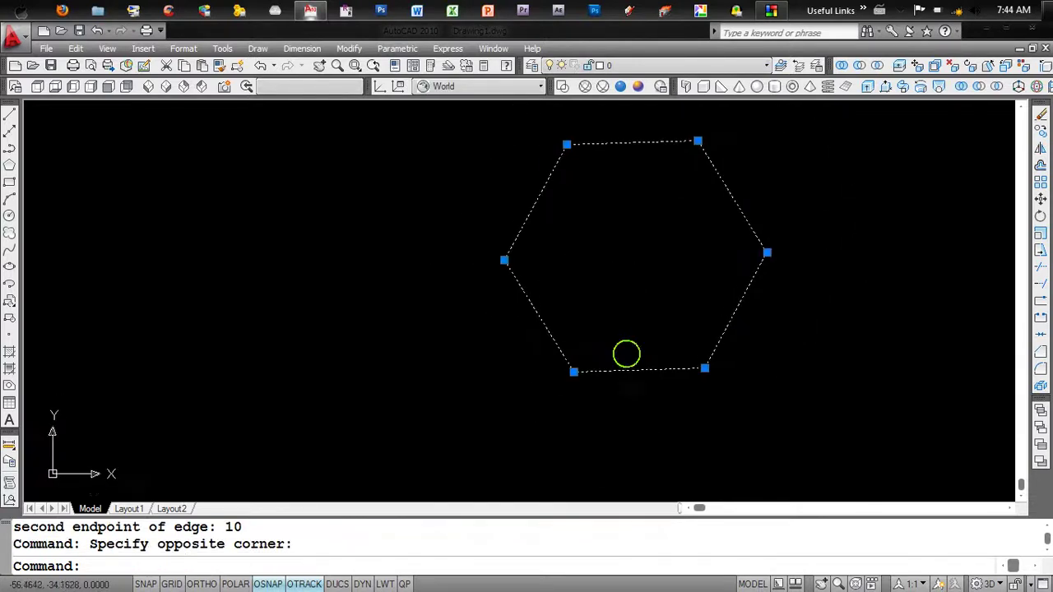
type("e")
key("Return")
Step: Redraw a six-sided polygon from an edge of length 10, then REGEN the display
type("pol")
key("Return")
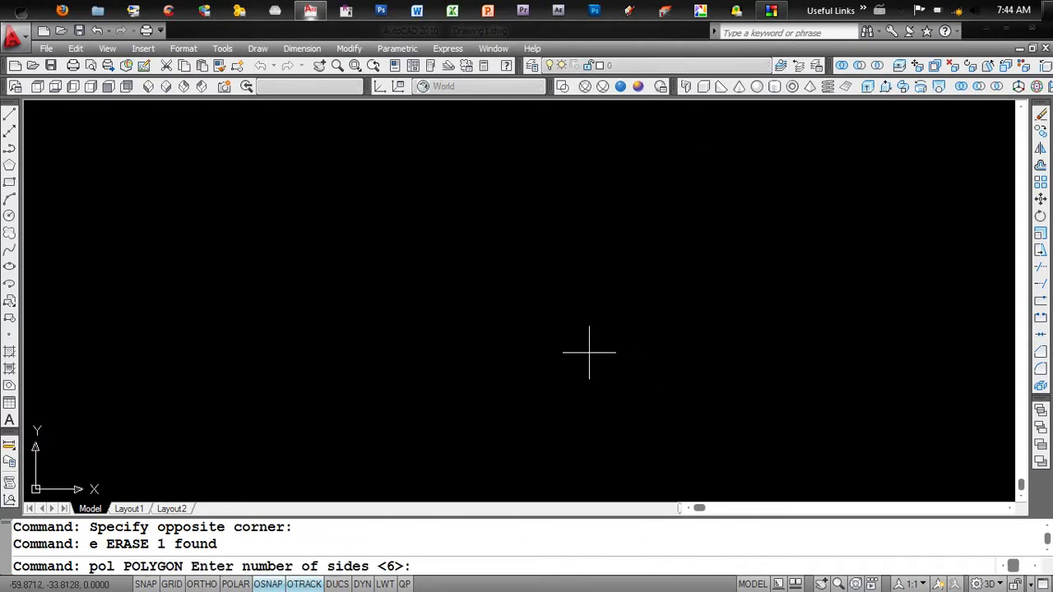
key("Return")
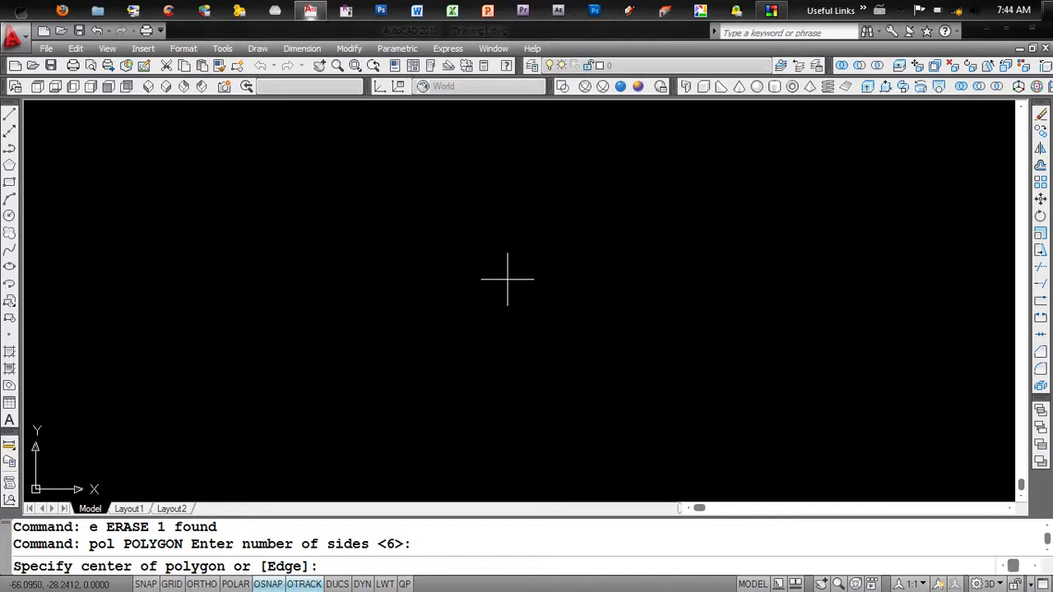
type("e")
key("Return")
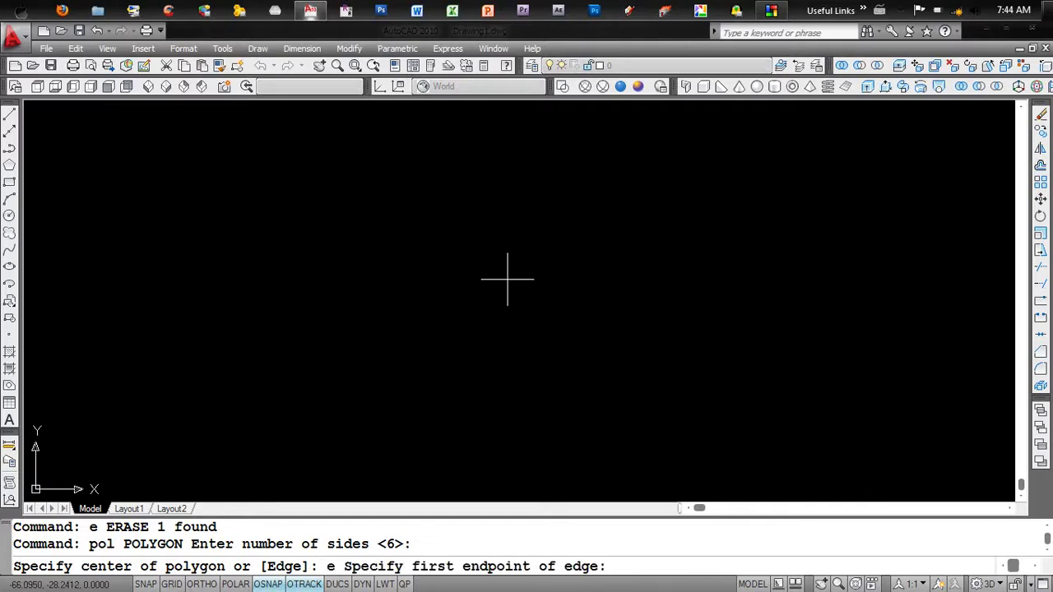
left_click(417, 351)
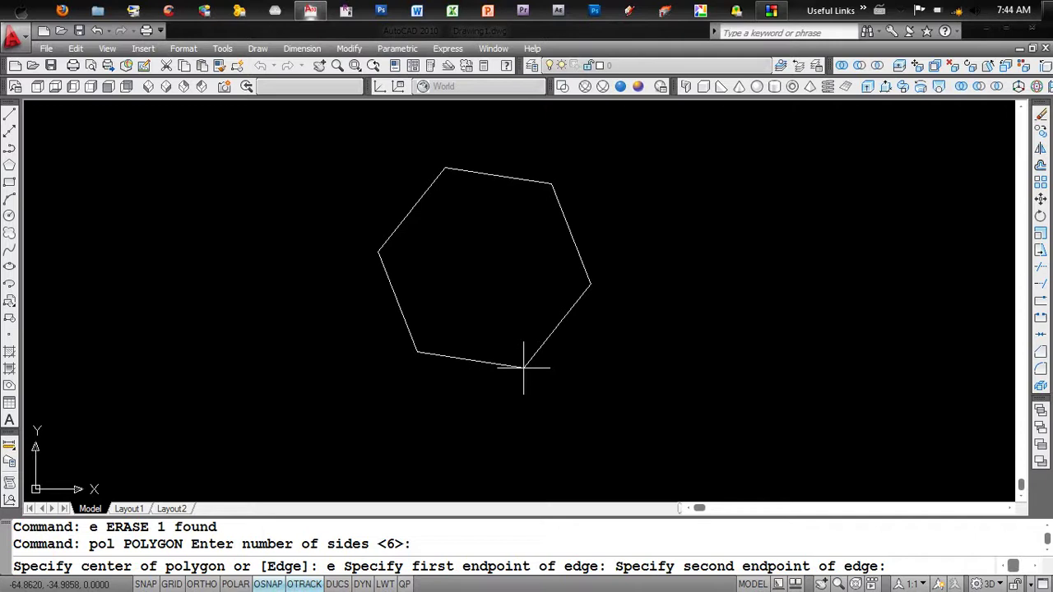
type("1")
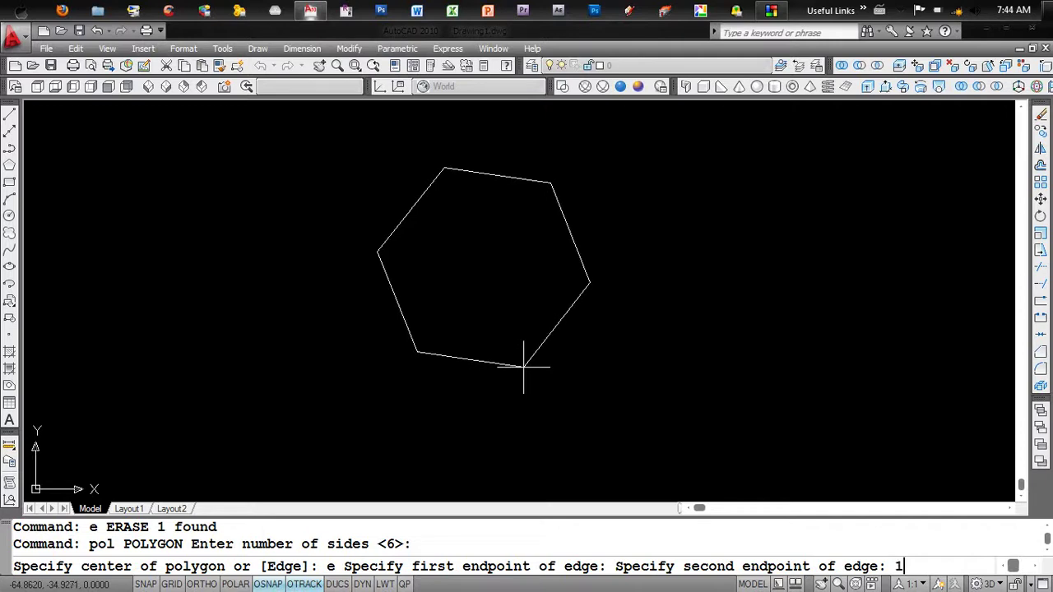
type("0")
key("Return")
middle_click_drag(573, 324, 545, 378)
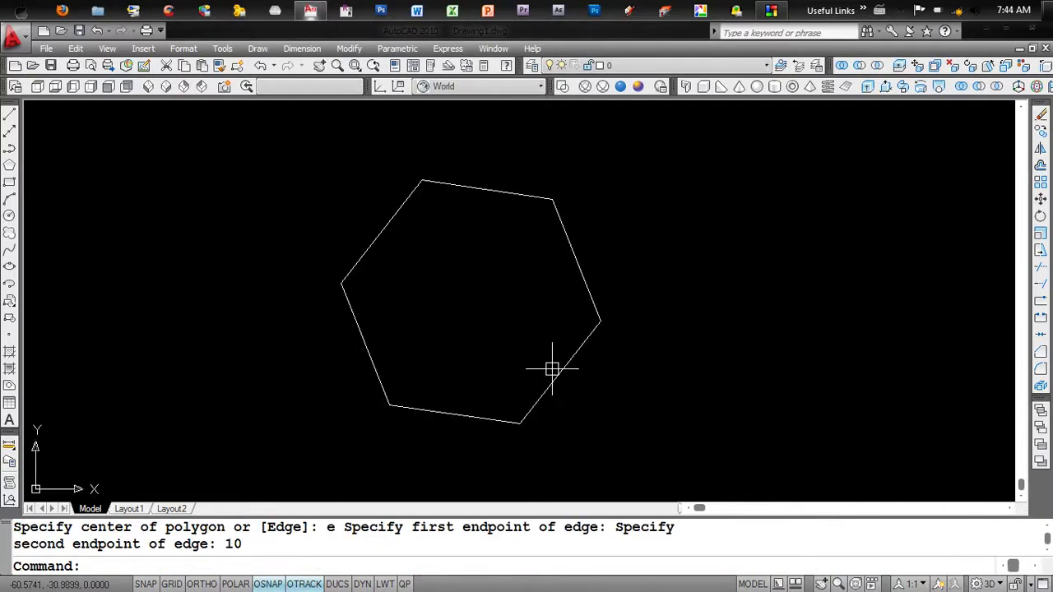
type("re")
key("Return")
scroll(555, 332, "down", 5)
Step: Window-select the three hexagons and erase them with E
left_click(592, 387)
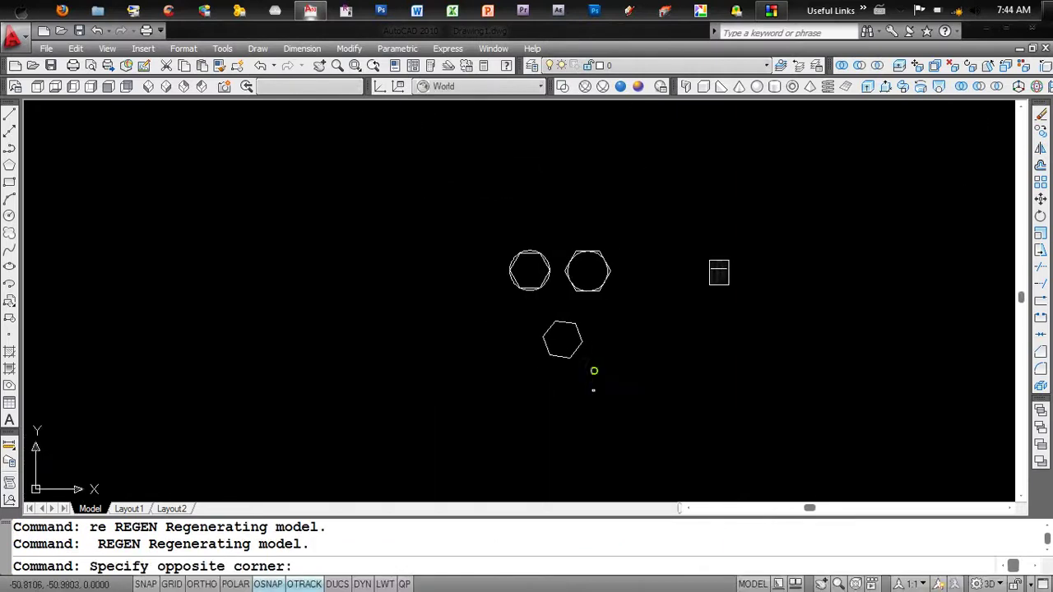
left_click(498, 262)
type("e")
key("Return")
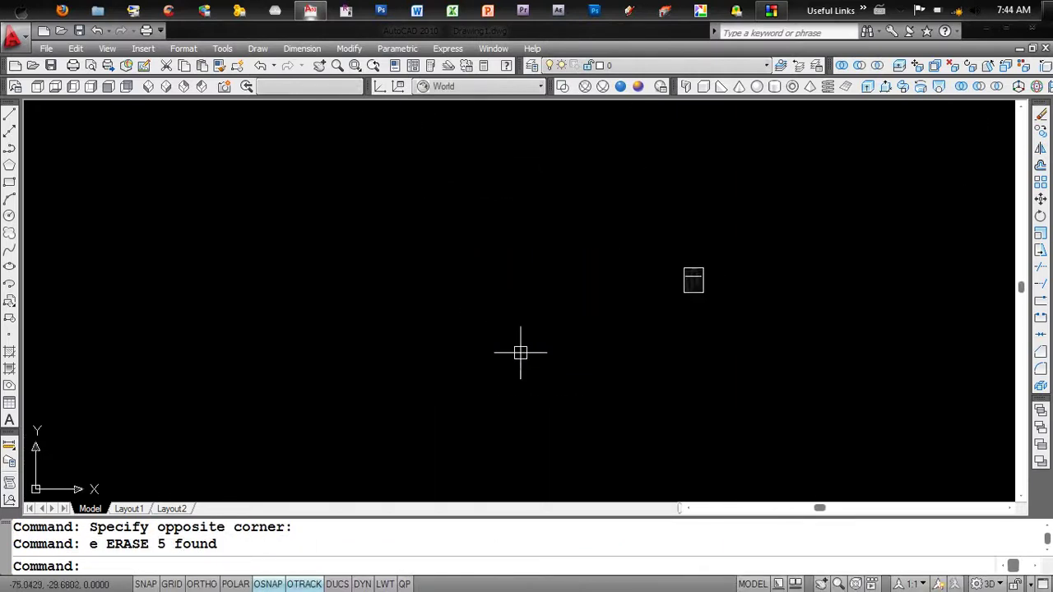
Step: Zoom and pan past the Polygon (POL) row of the command table to empty drawing space
scroll(724, 273, "down", 3)
scroll(606, 277, "up", 2)
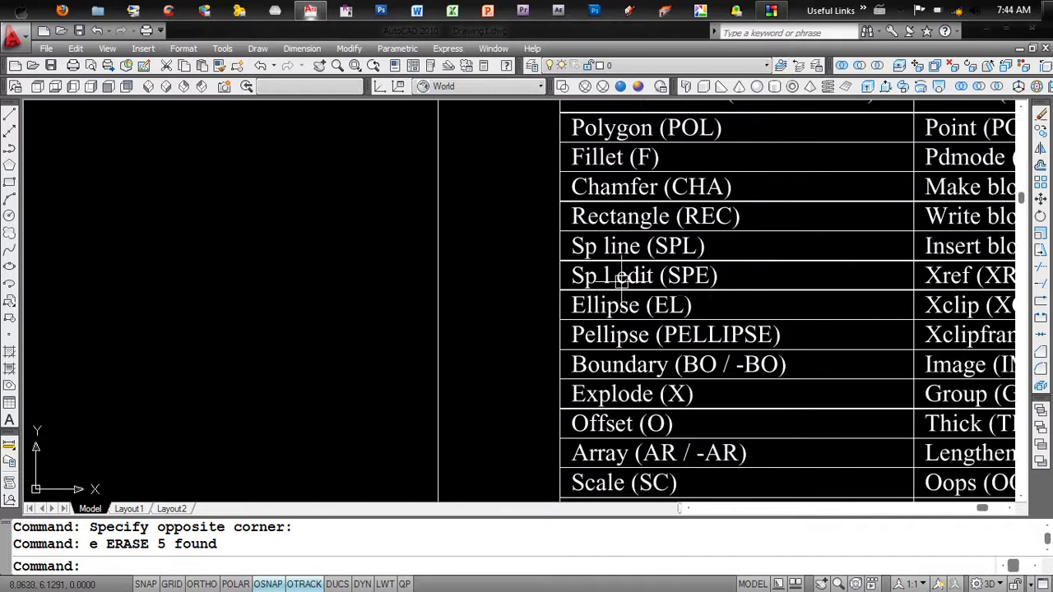
scroll(623, 277, "up", 2)
scroll(693, 406, "up", 2)
scroll(689, 334, "up", 1)
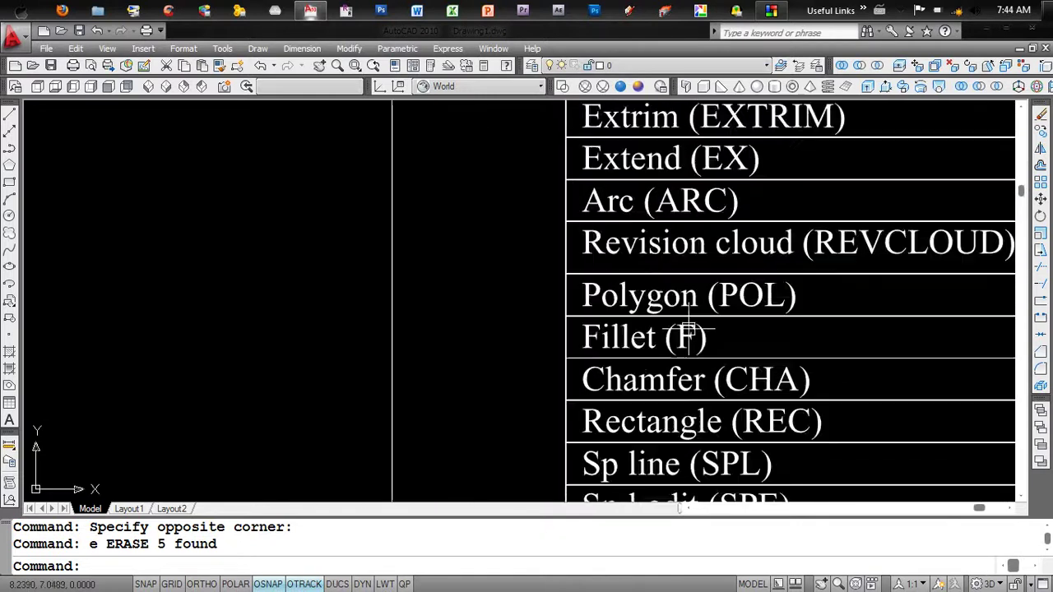
scroll(707, 325, "up", 1)
scroll(695, 322, "up", 1)
middle_click_drag(706, 377, 707, 238)
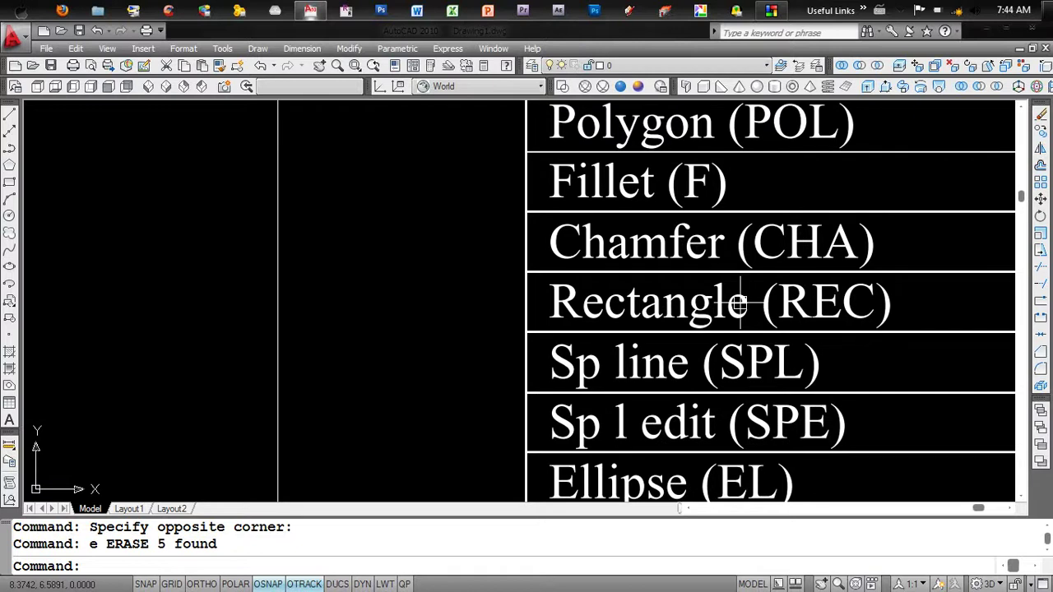
scroll(340, 296, "down", 3)
left_click(400, 219)
left_click(639, 323)
scroll(639, 323, "down", 3)
left_click(603, 254)
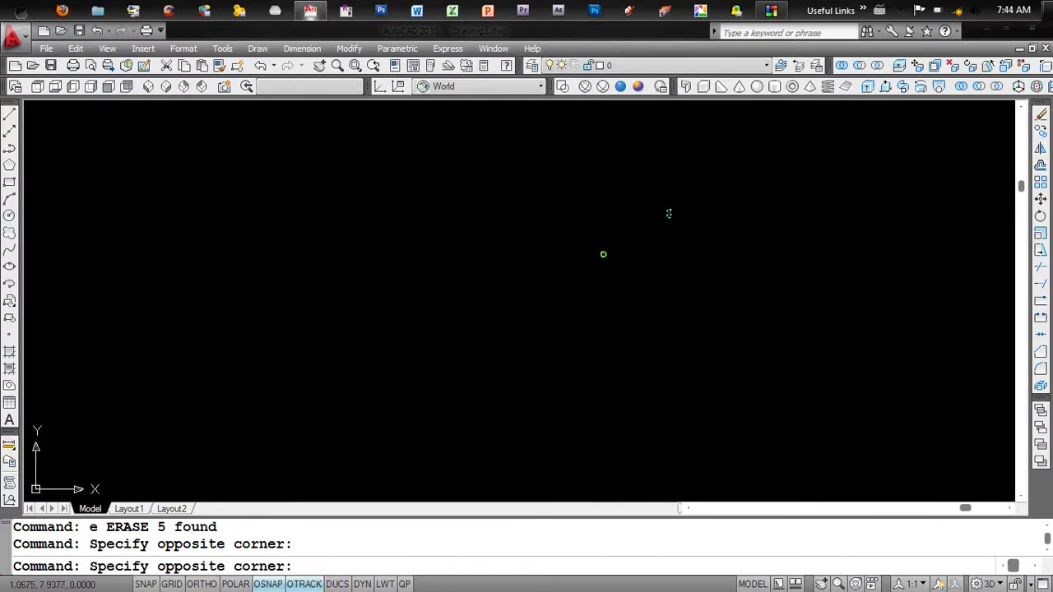
left_click(308, 390)
left_click(297, 410)
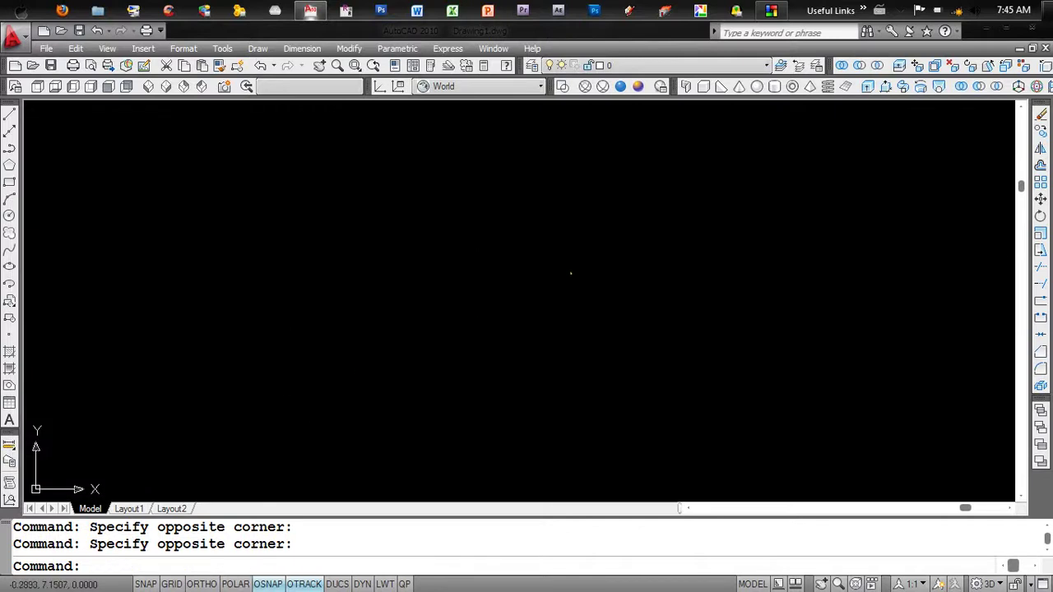
type("rec")
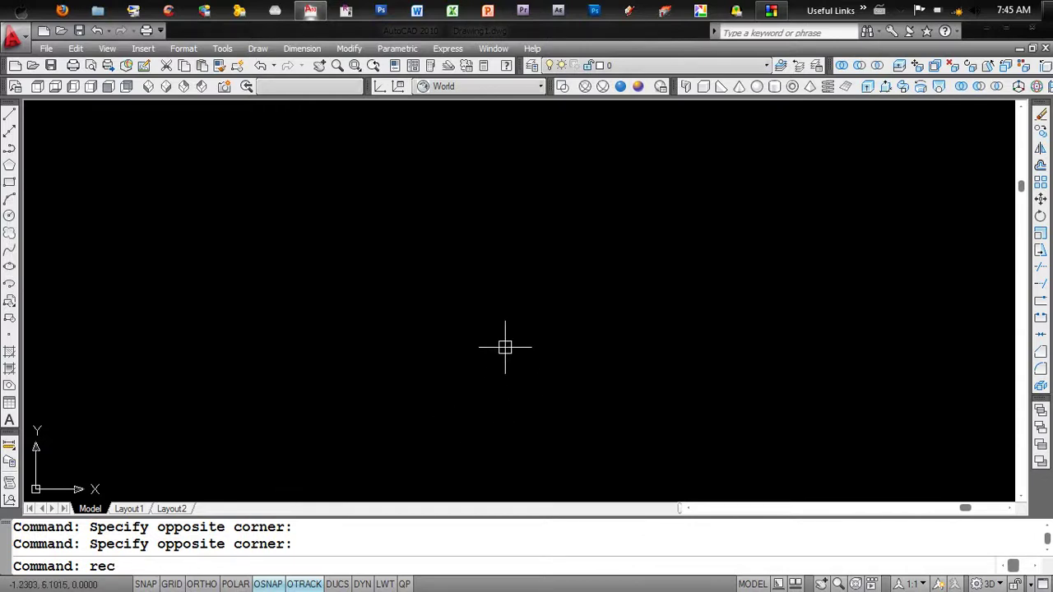
key("Return")
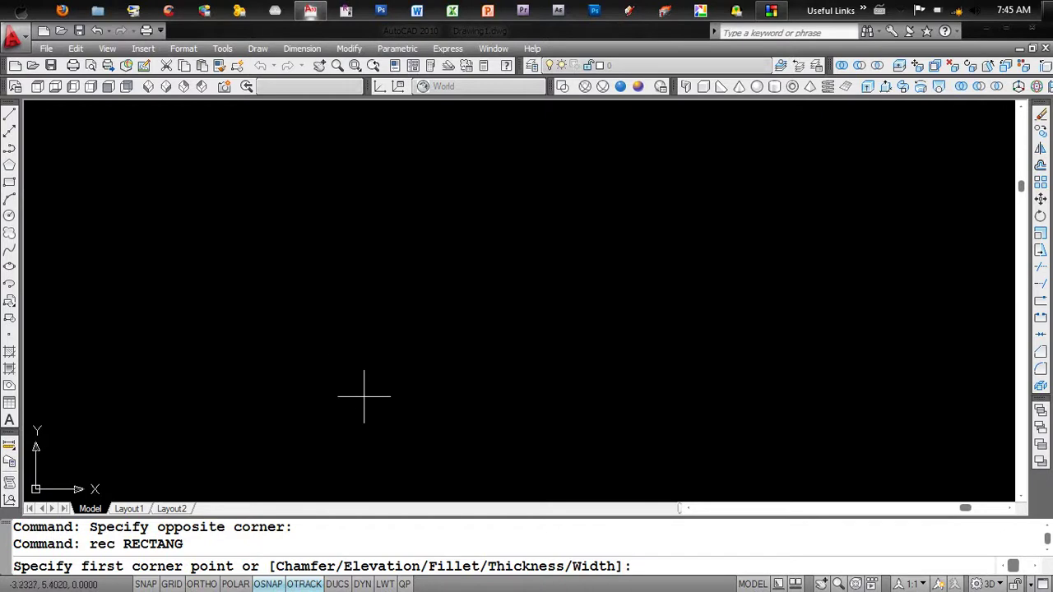
left_click(352, 370)
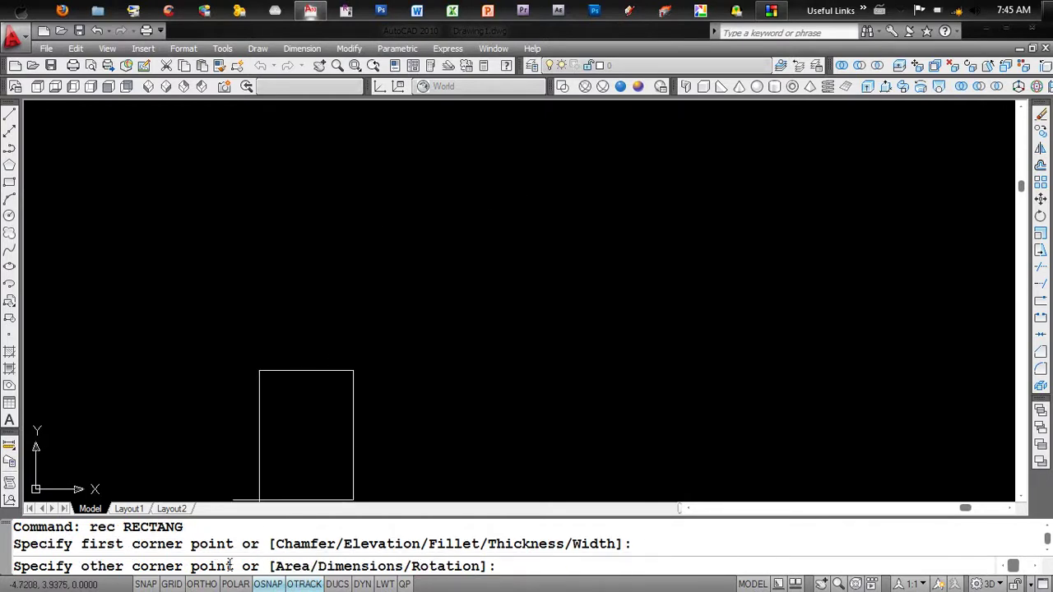
left_click(474, 190)
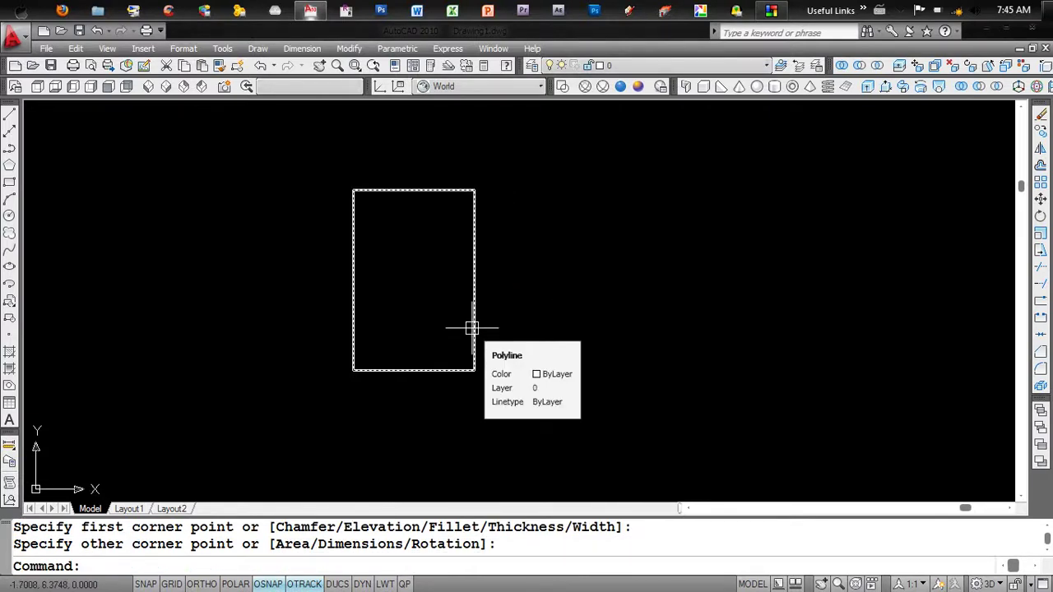
middle_click_drag(524, 331, 528, 358)
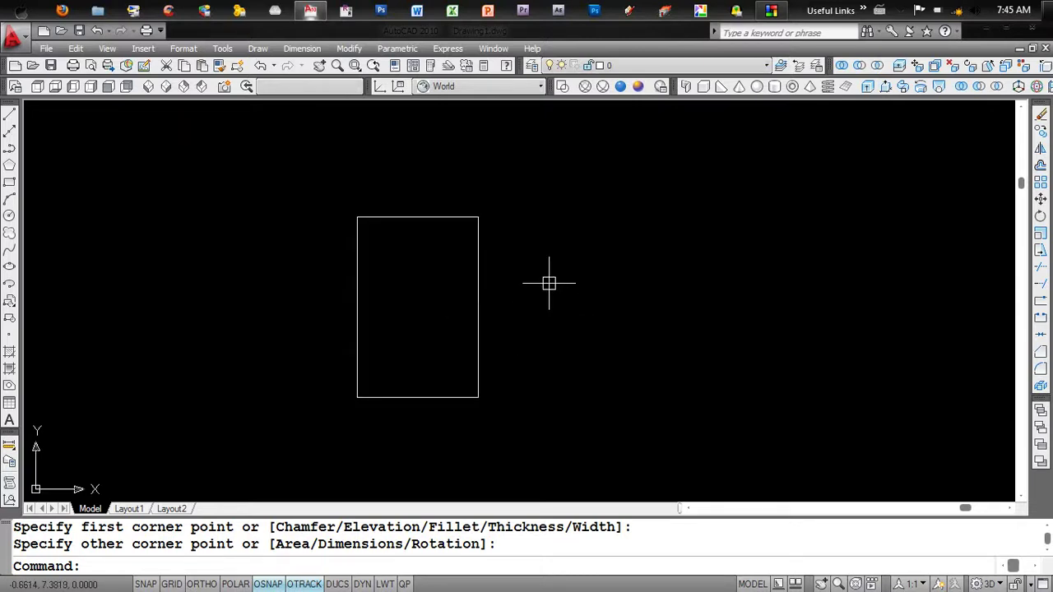
left_click_drag(549, 280, 333, 338)
type("e")
key("Return")
mouse_move(606, 244)
left_mouse_down()
mouse_move(411, 340)
mouse_move(515, 275)
left_mouse_up()
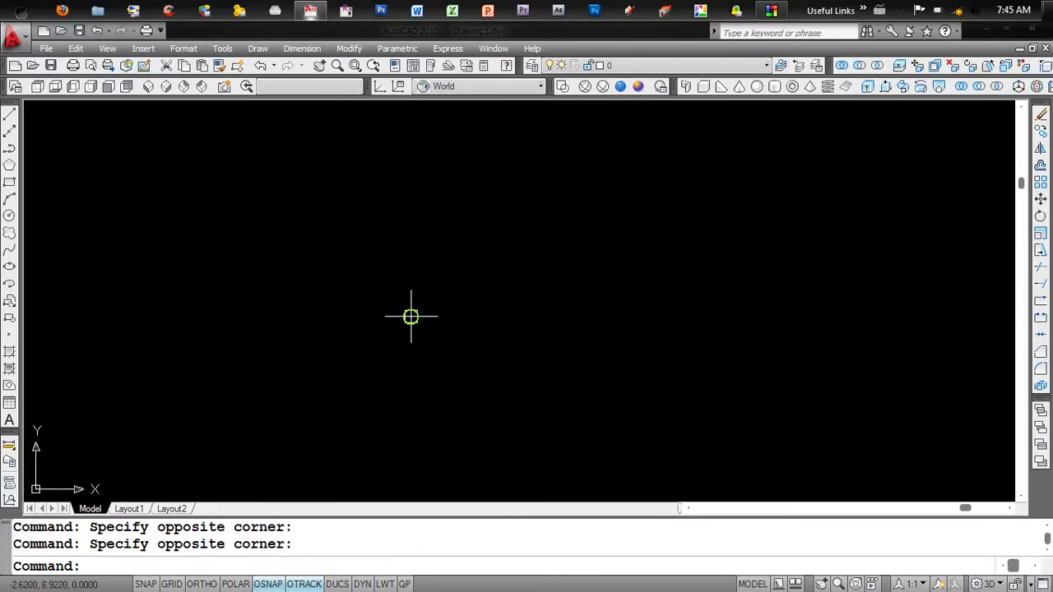
type("rec")
key("Return")
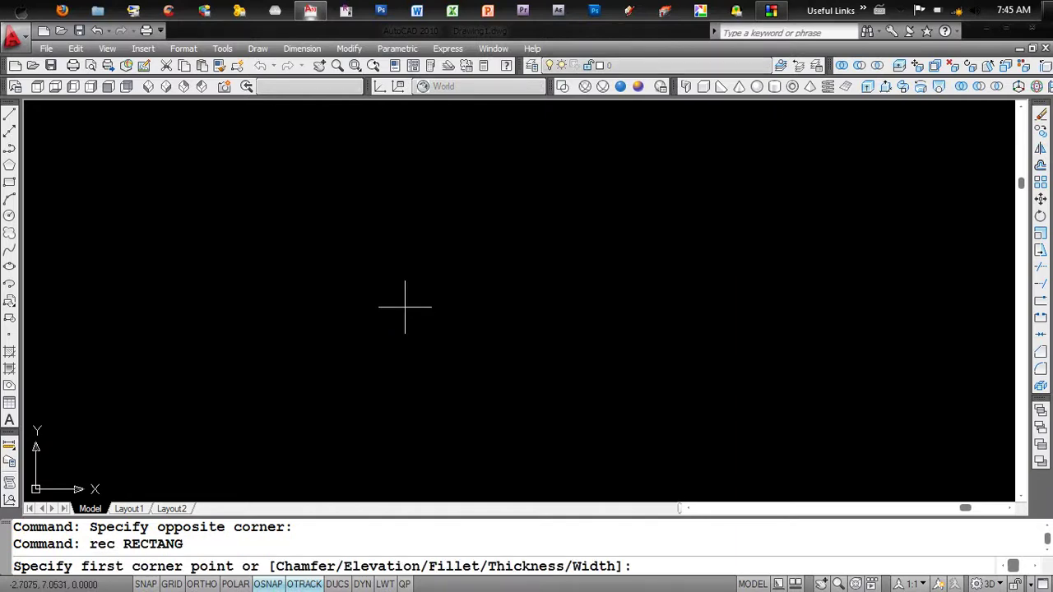
left_click(408, 352)
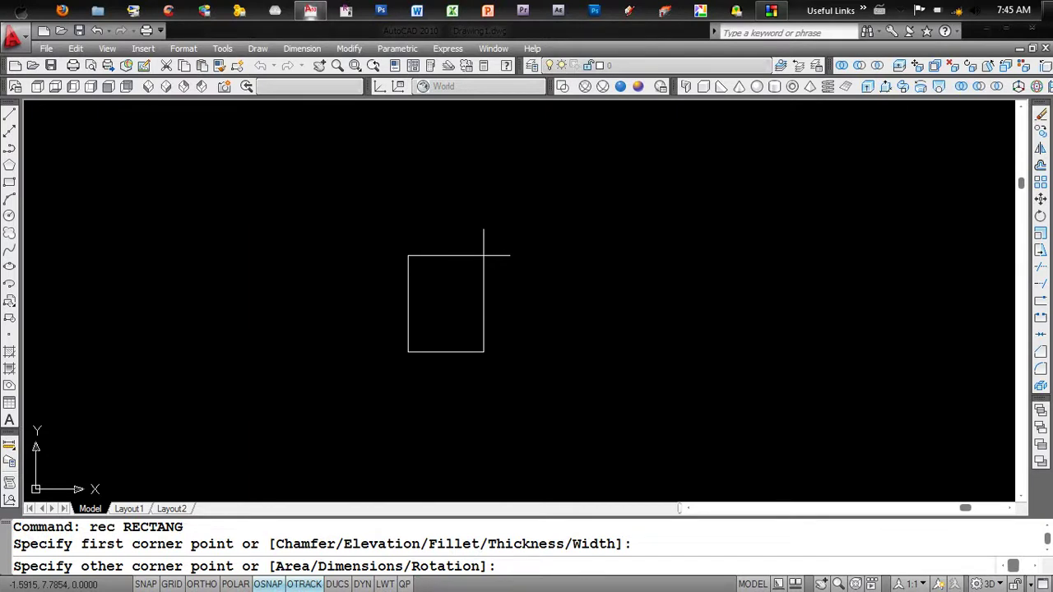
key("F8")
type("@10,20")
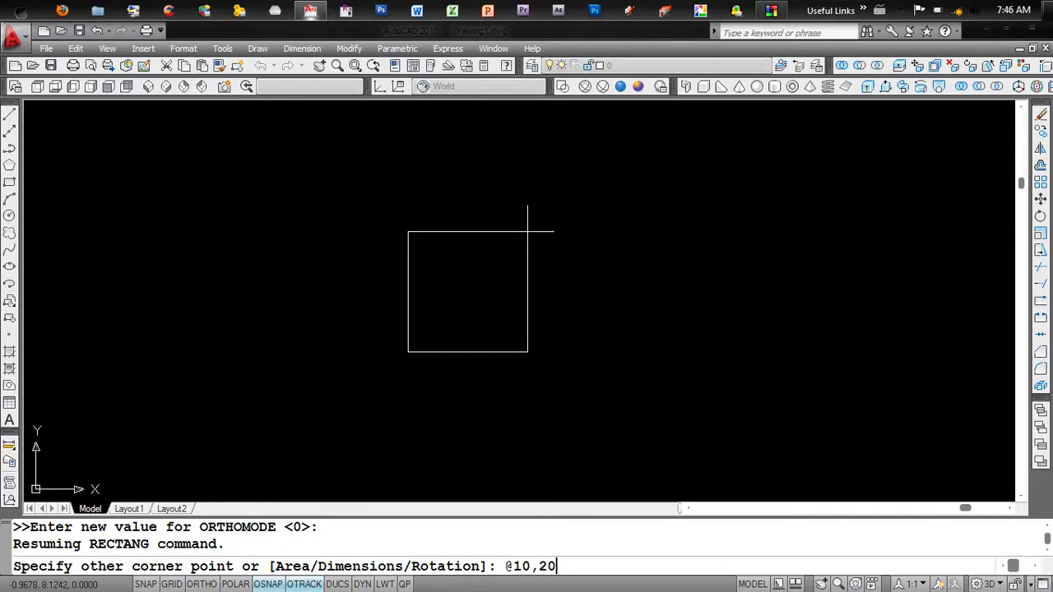
key("Return")
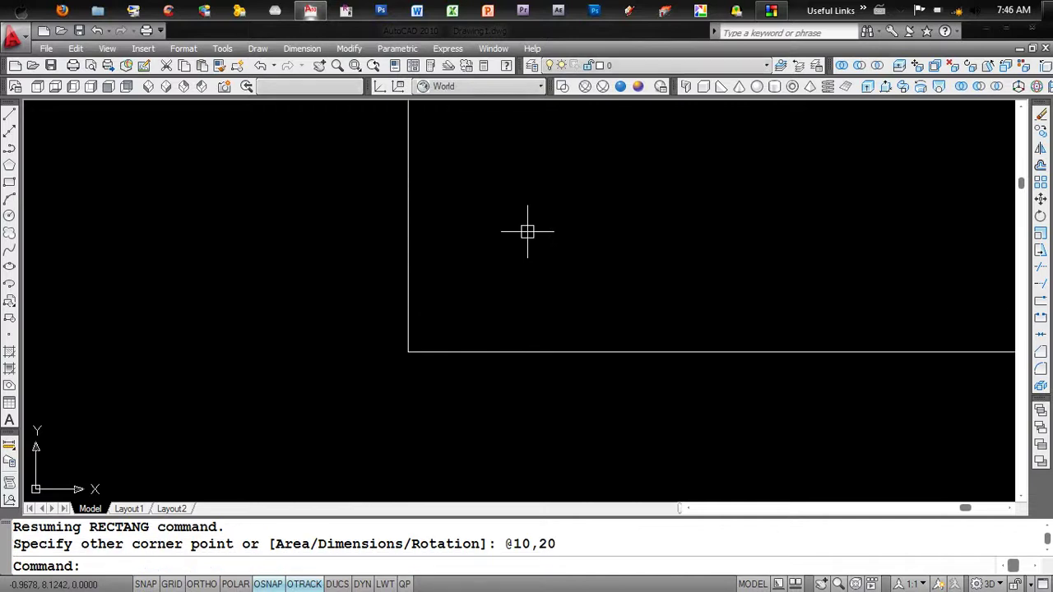
scroll(670, 224, "down", 5)
scroll(597, 350, "up", 1)
type("m")
key("Return")
left_click(580, 368)
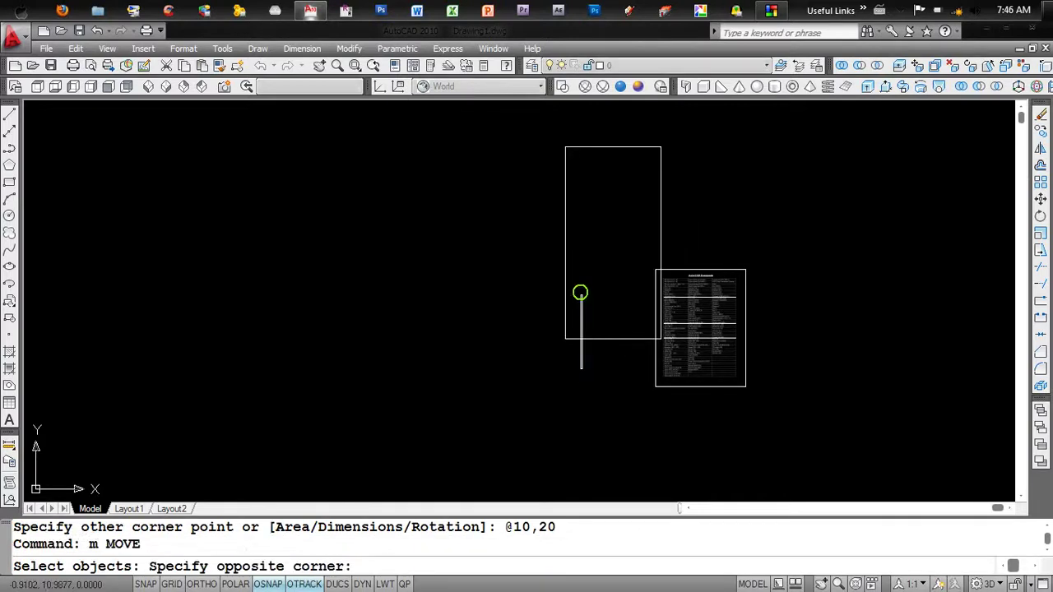
left_click(580, 293)
key("Return")
left_click(498, 287)
left_click(255, 277)
scroll(422, 383, "up", 4)
scroll(476, 382, "down", 3)
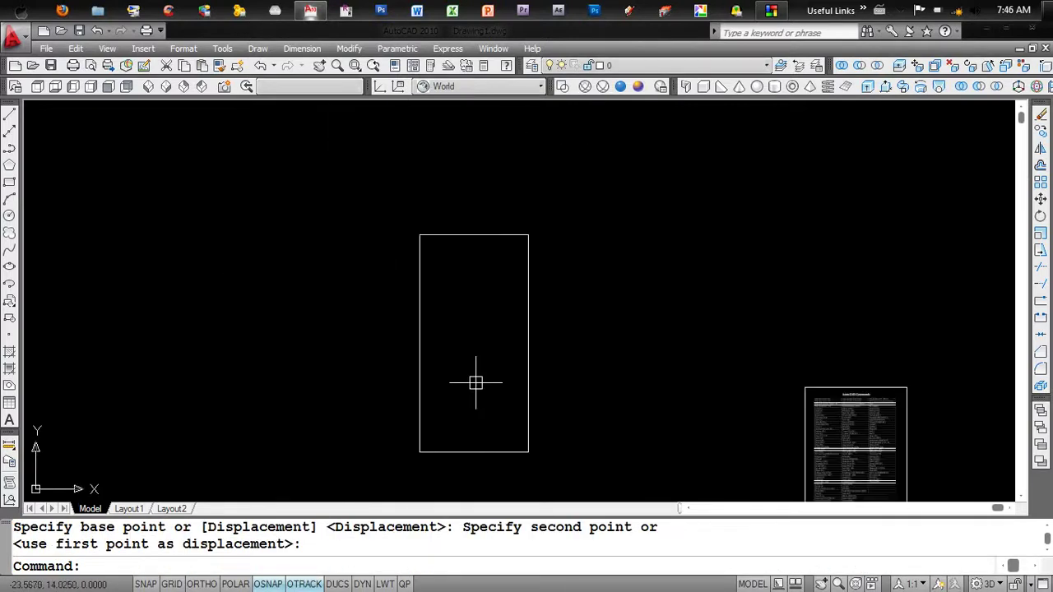
middle_click_drag(476, 382, 498, 364)
scroll(503, 343, "up", 2)
middle_click_drag(538, 322, 541, 315)
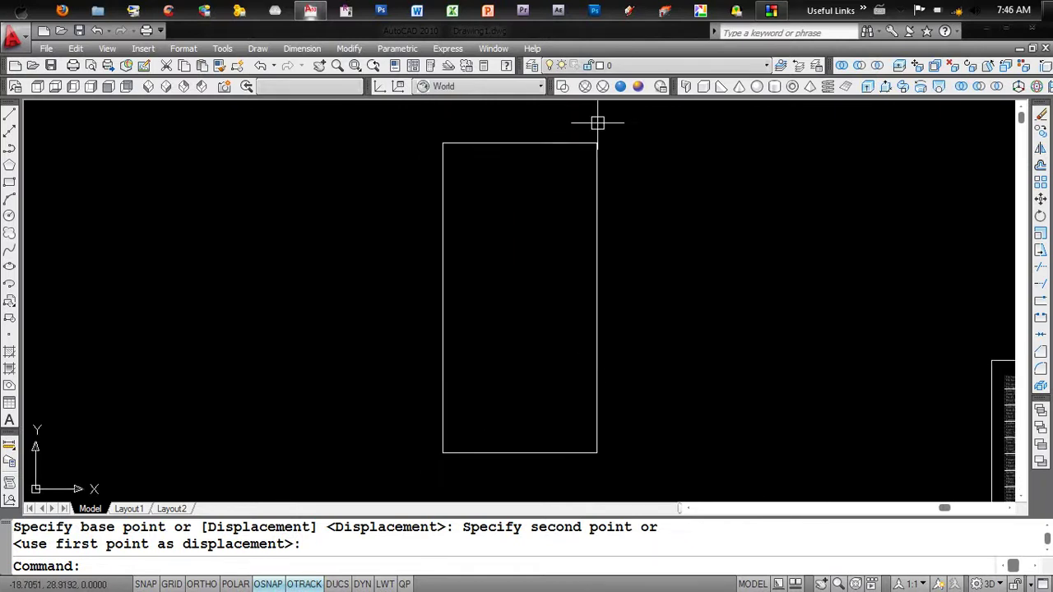
middle_click_drag(663, 402, 679, 399)
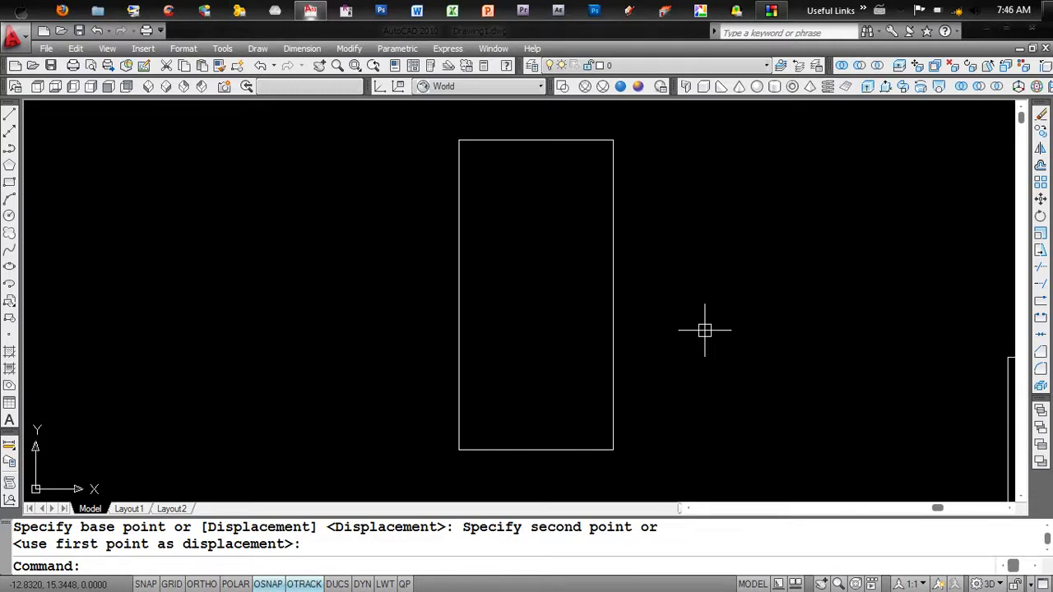
left_click(674, 308)
left_click(469, 315)
type("e")
key("Return")
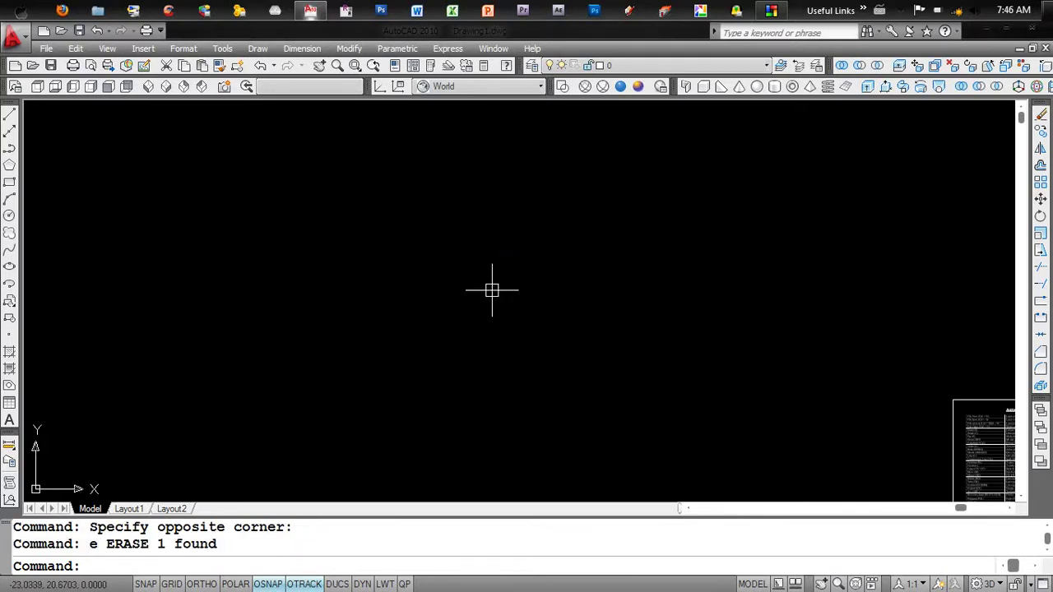
type("c")
key("Return")
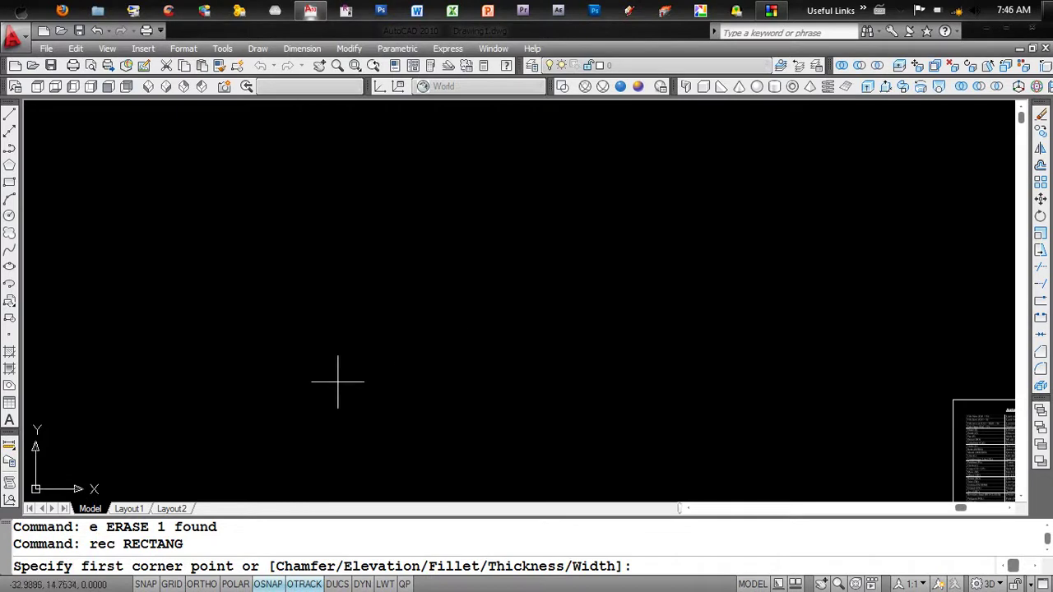
left_click(332, 386)
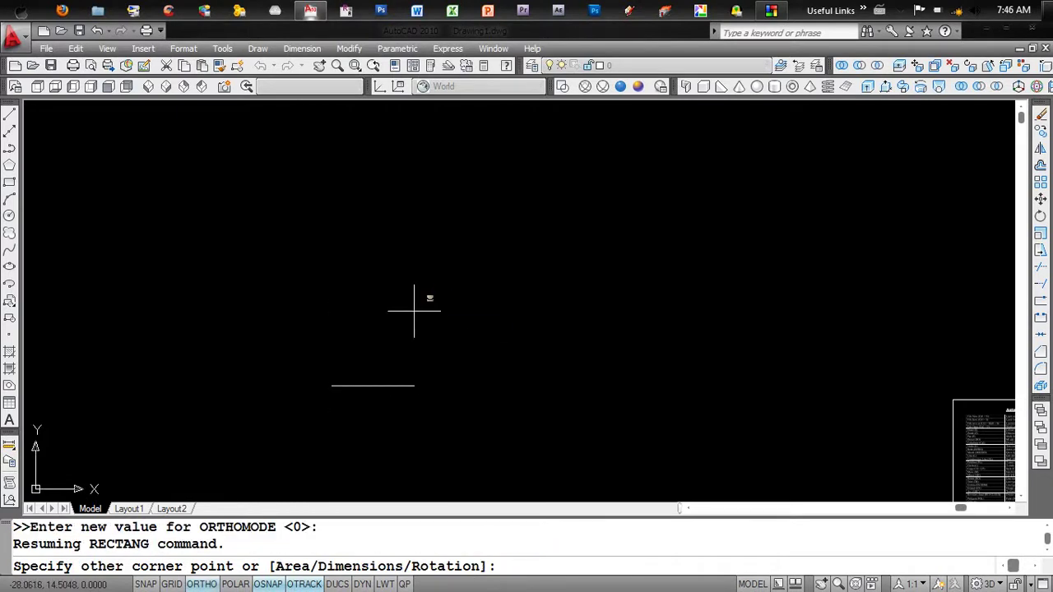
type("@10,15")
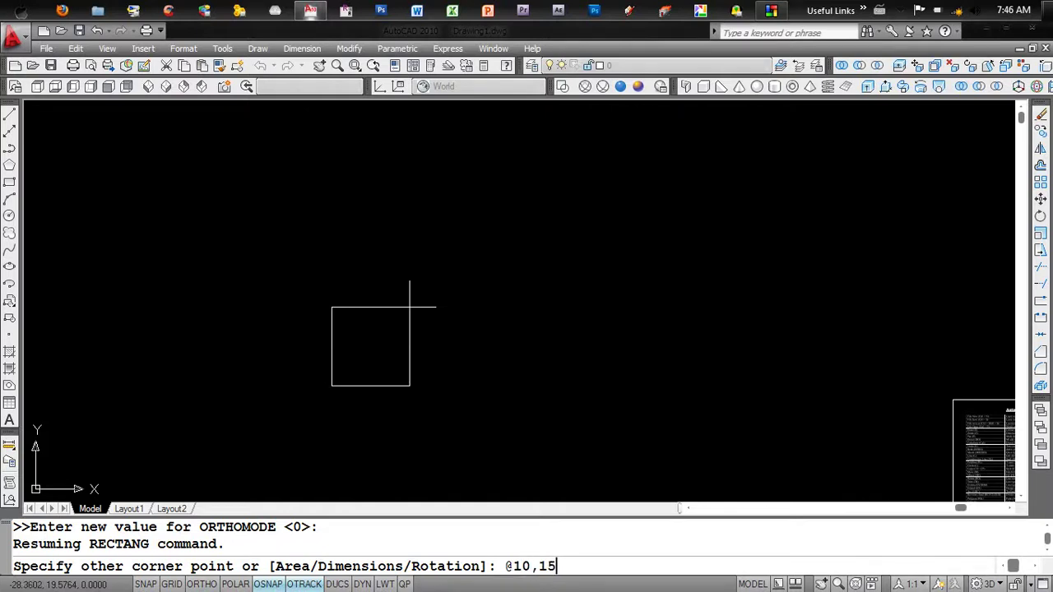
key("Return")
Step: Erase the 10 by 15 rectangle using a crossing window
middle_click_drag(409, 307, 443, 334)
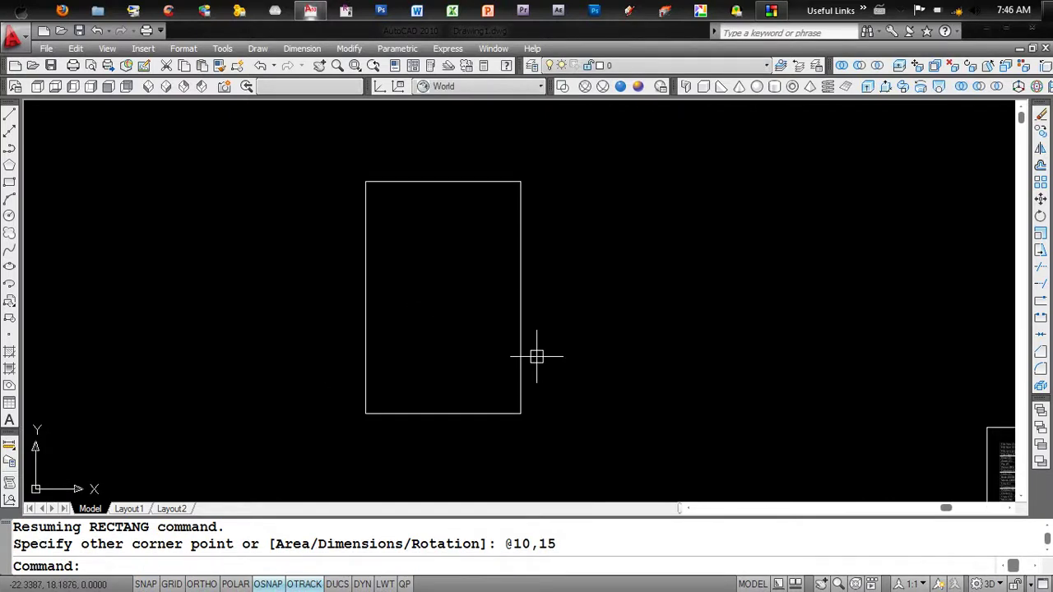
left_click(582, 290)
left_click(402, 350)
type("e")
key("Return")
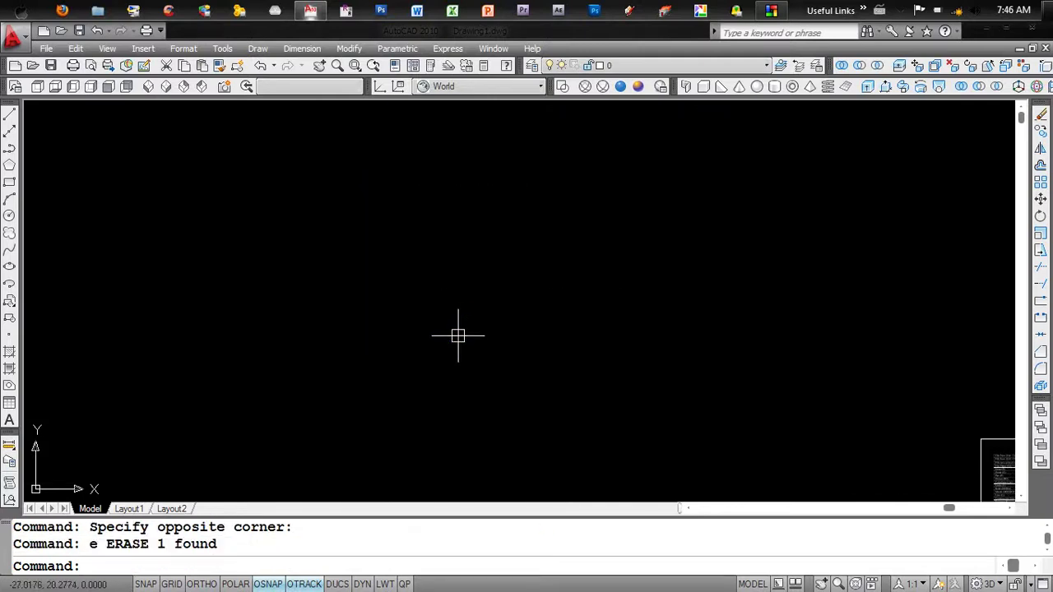
Step: Restart RECTANG with REC and turn on object snap tracking (OTRACK)
type("rec")
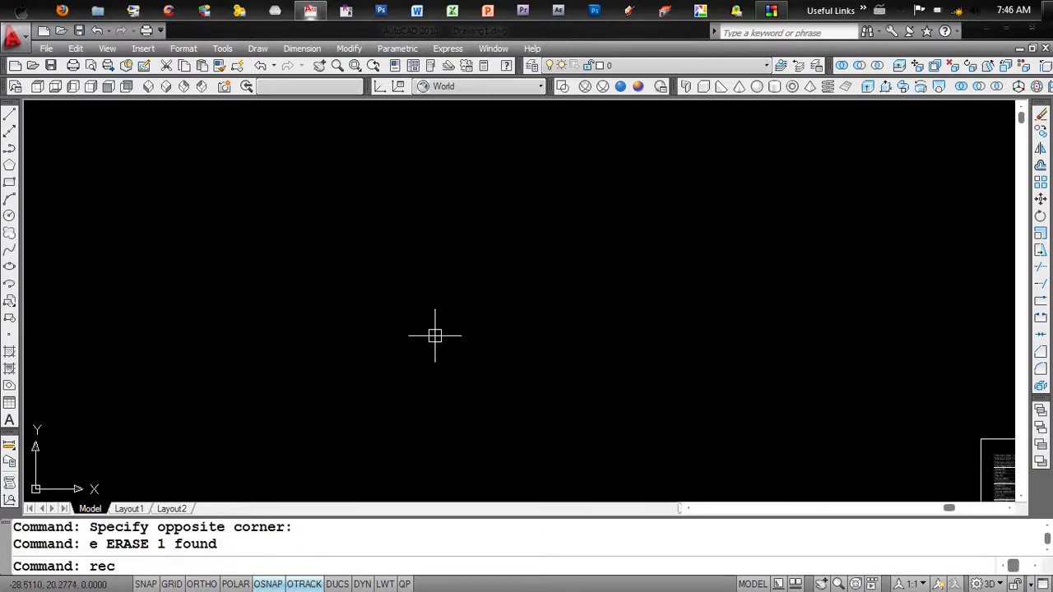
key("Return")
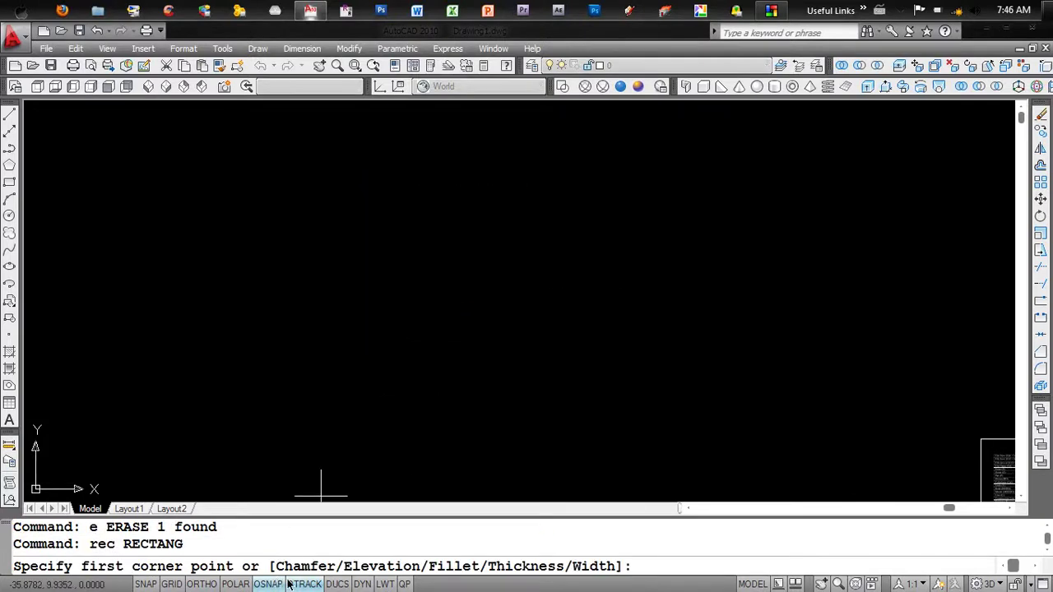
left_click(292, 583)
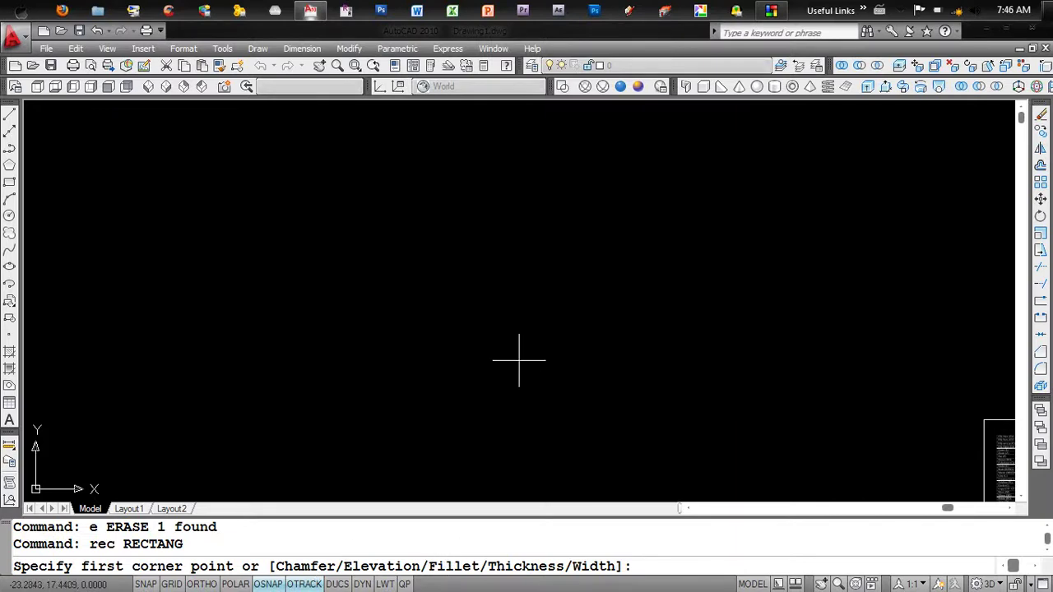
Step: Set the rectangle fillet radius to 1 and draw a rounded-corner rectangle
type("f")
key("Return")
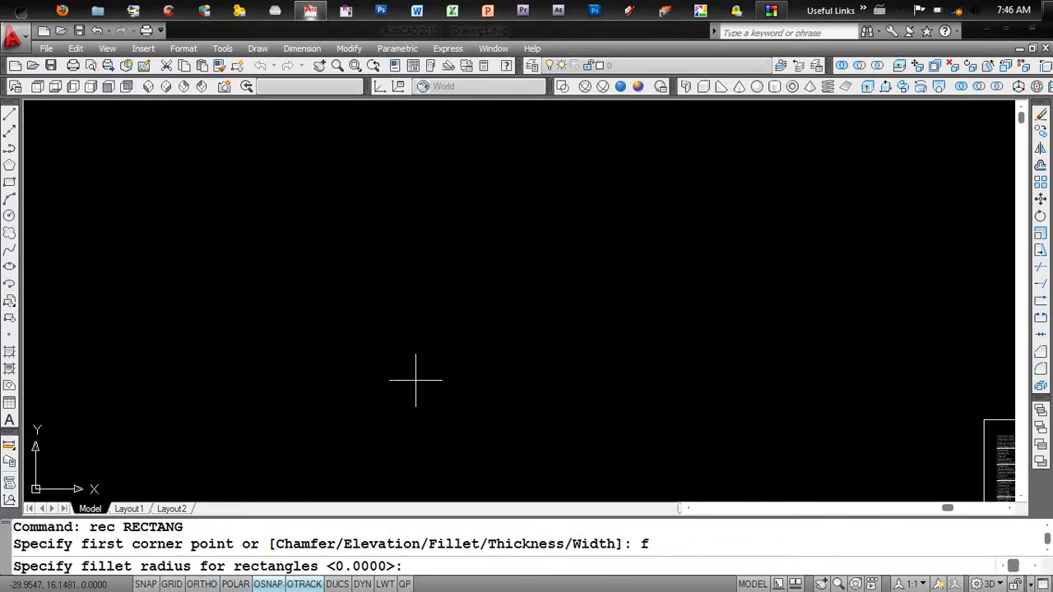
type("1")
key("Return")
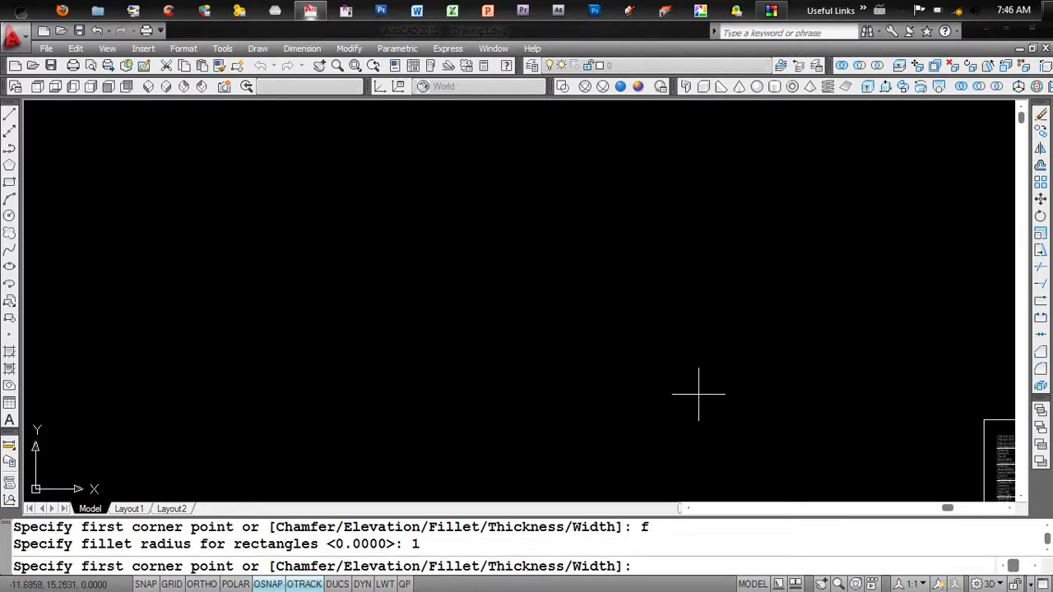
scroll(669, 362, "down", 1)
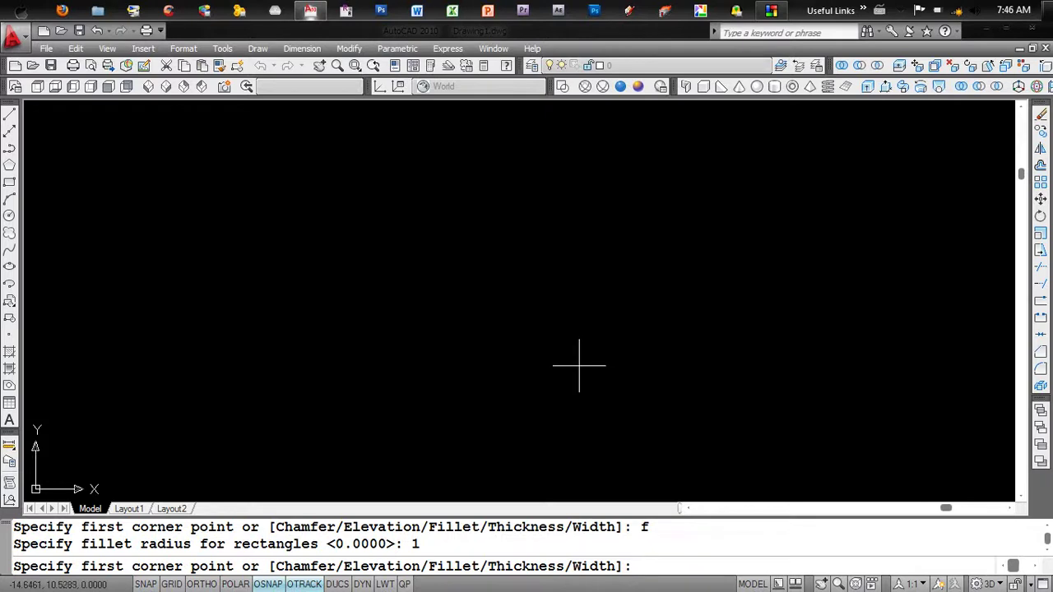
left_click(566, 395)
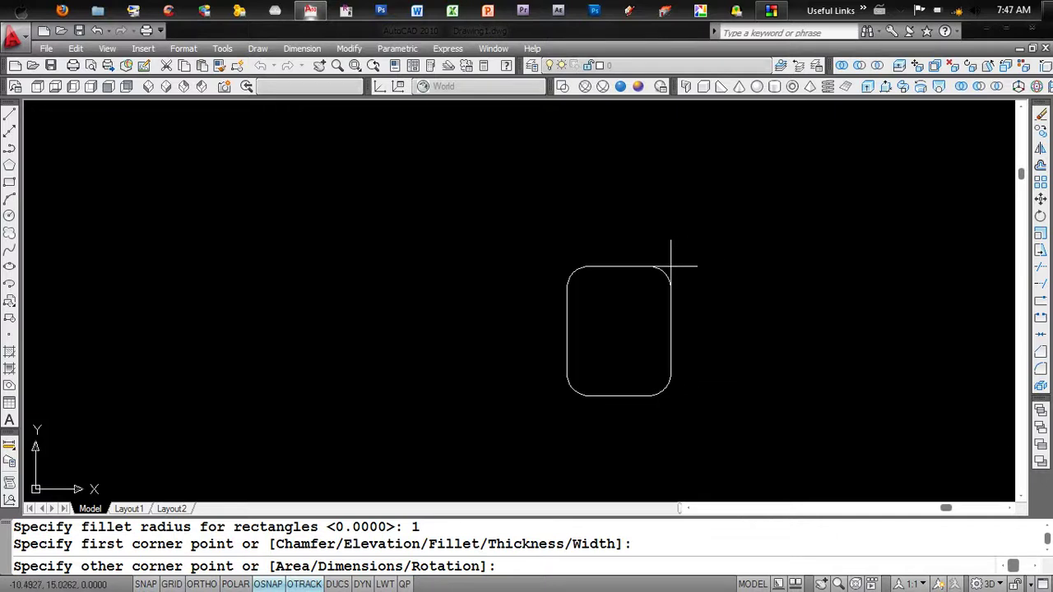
key("Return")
left_click(701, 272)
Step: Erase the rounded rectangle and draw another rounded rectangle with REC
left_click(768, 277)
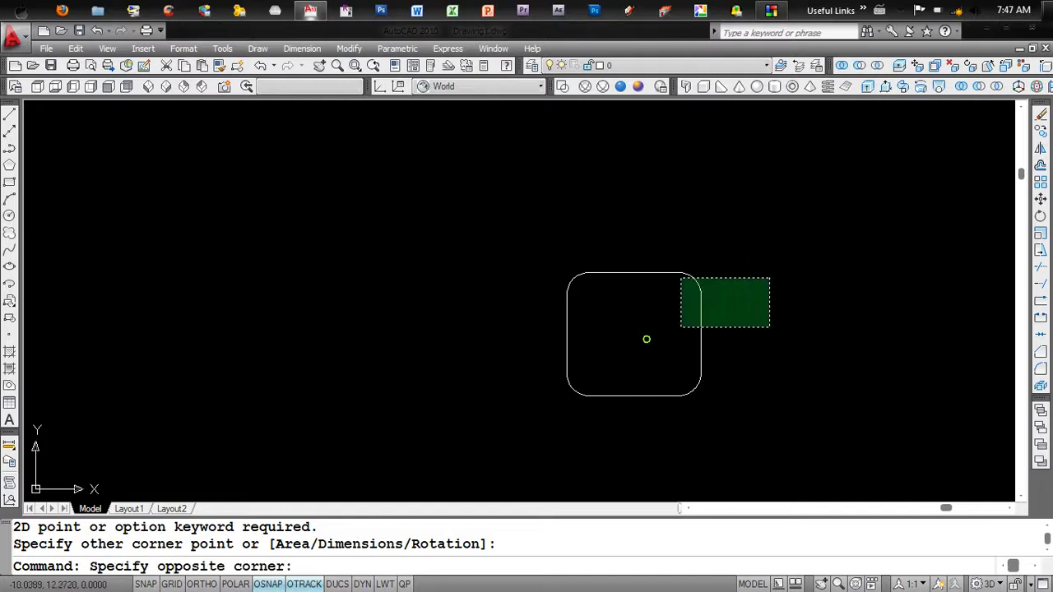
left_click(698, 342)
type("e")
key("Return")
type("rec")
key("Return")
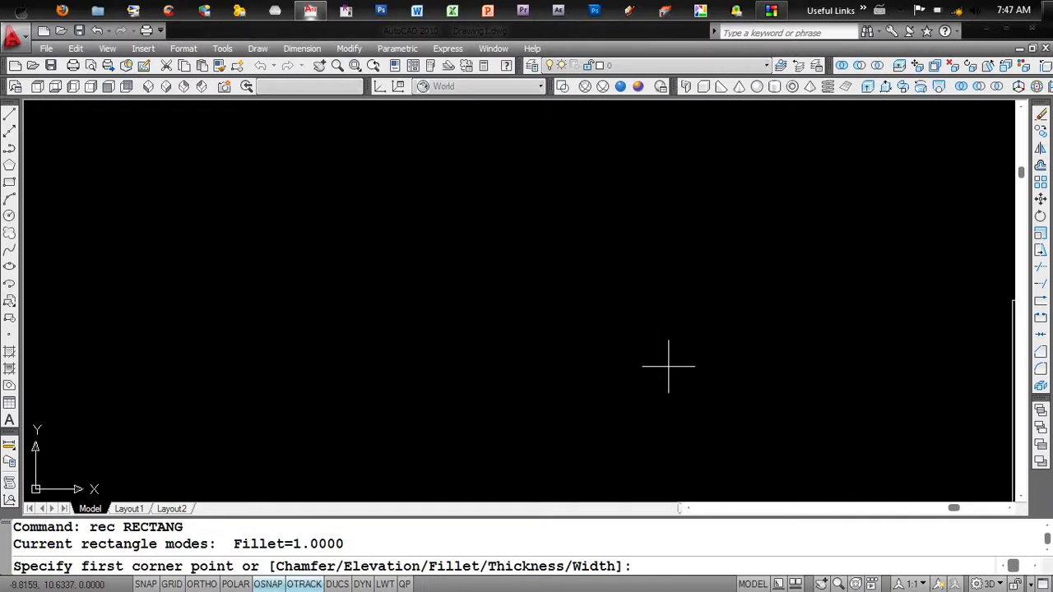
left_click(511, 402)
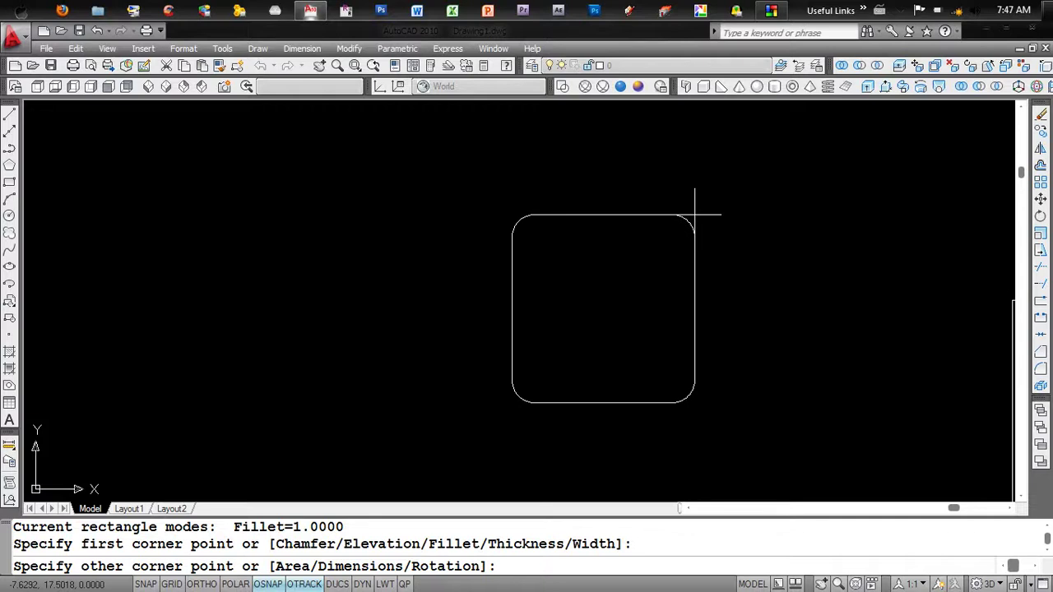
left_click(694, 215)
Step: Reset the rectangle fillet radius to 0 and draw a sharp-cornered rectangle
middle_click_drag(682, 228, 566, 242)
type("re")
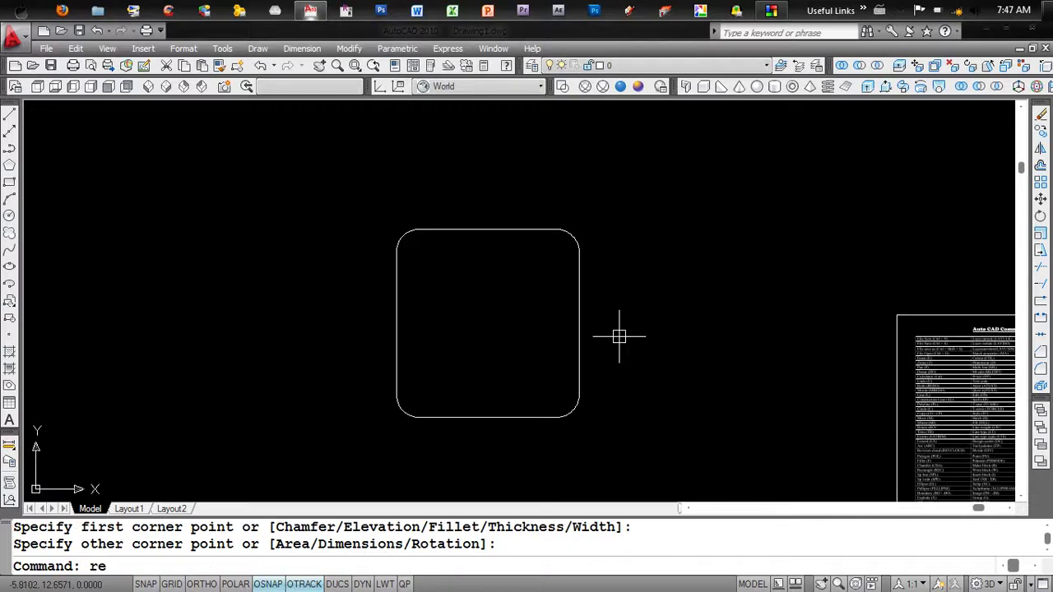
type("c")
key("Return")
middle_click_drag(621, 334, 608, 316)
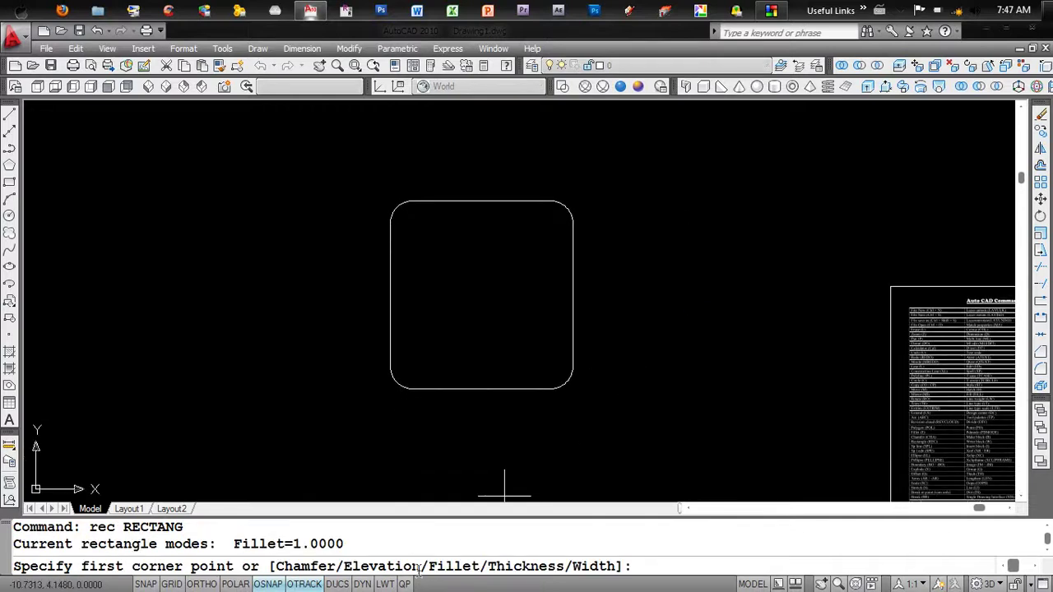
type("f")
key("Return")
type("0")
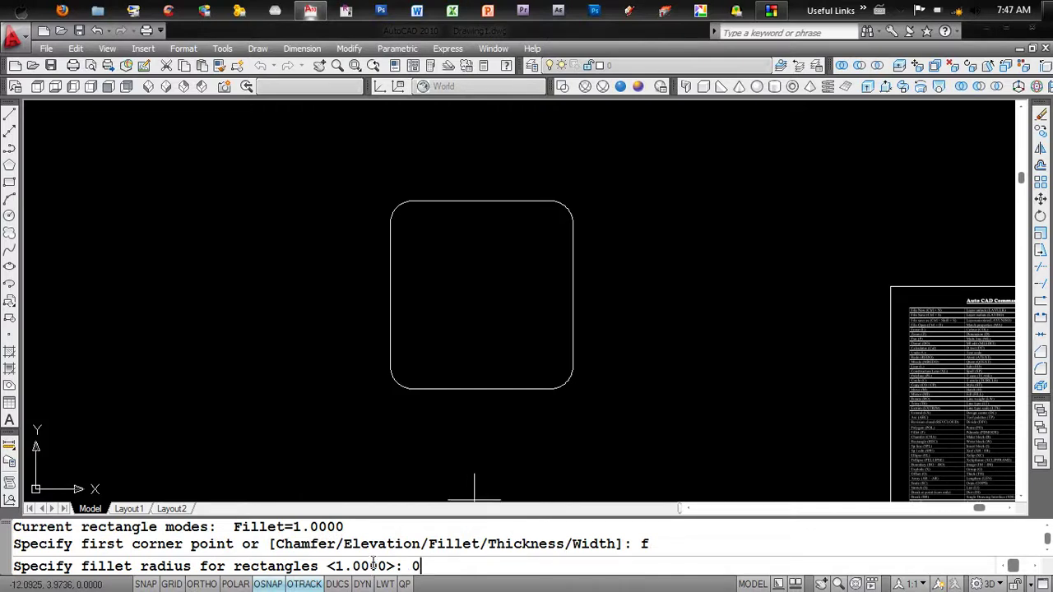
key("Return")
middle_click_drag(609, 379, 549, 399)
left_click(568, 392)
left_click(700, 258)
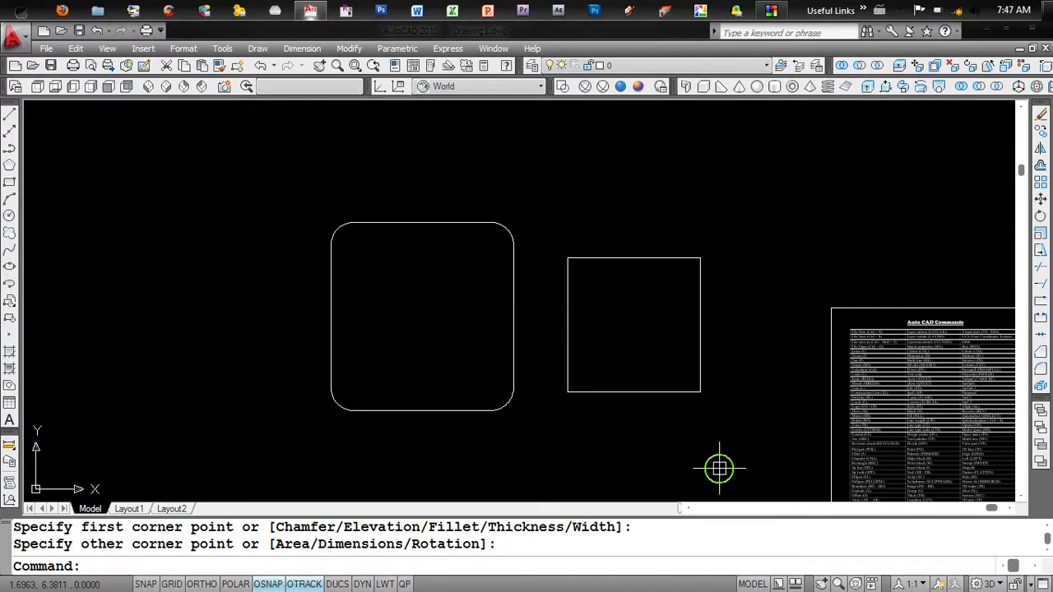
Step: Erase both rectangles with a crossing window
left_click_drag(719, 468, 469, 320)
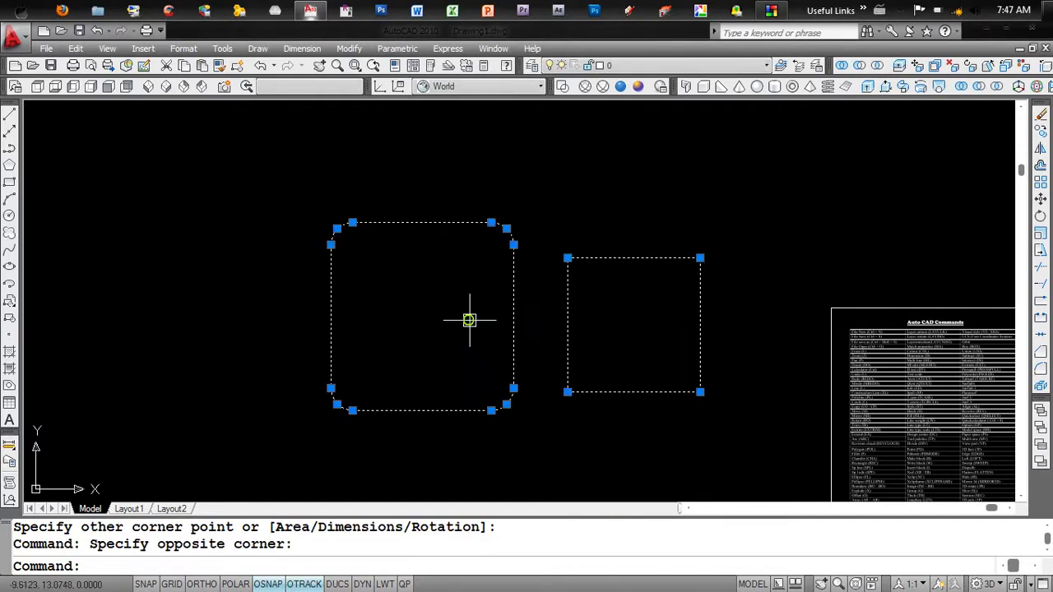
type("e")
key("Return")
left_click_drag(639, 296, 419, 385)
type("re")
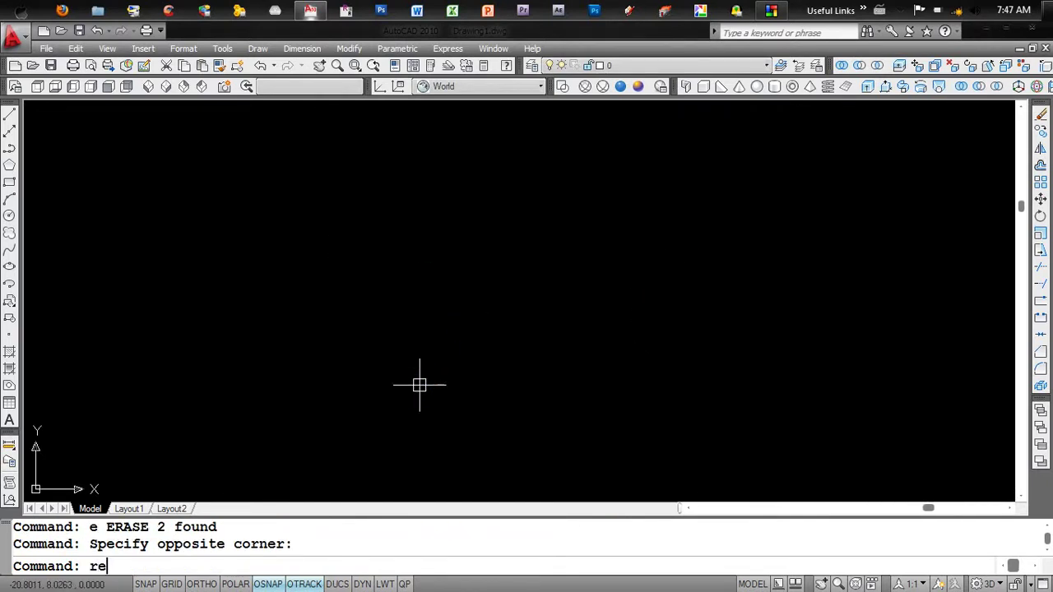
Step: Start a rectangle with chamfer distances set to 3 and 4
type("c")
key("Return")
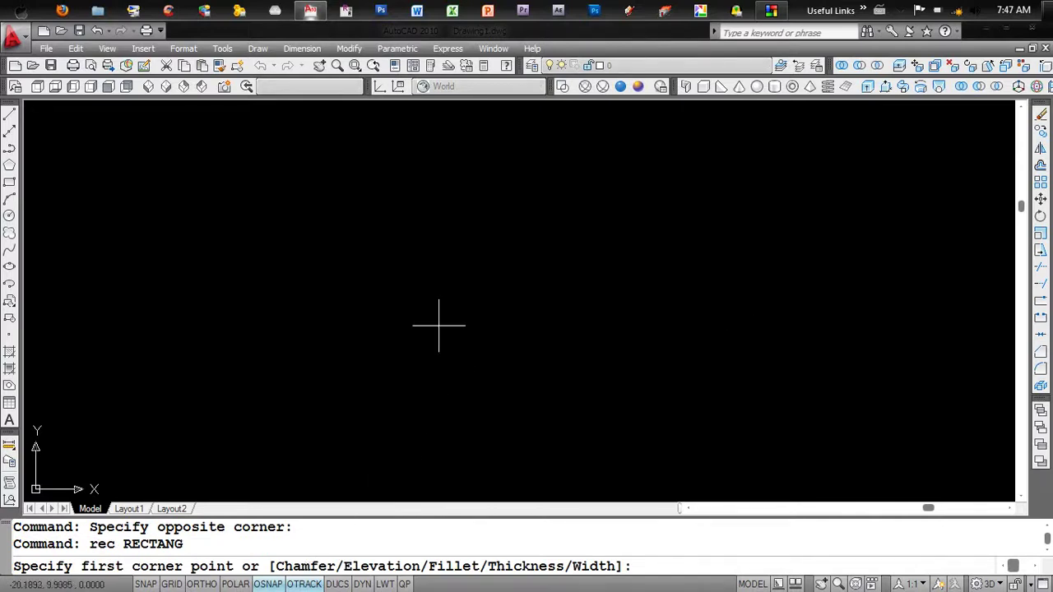
type("c")
key("Return")
type("3")
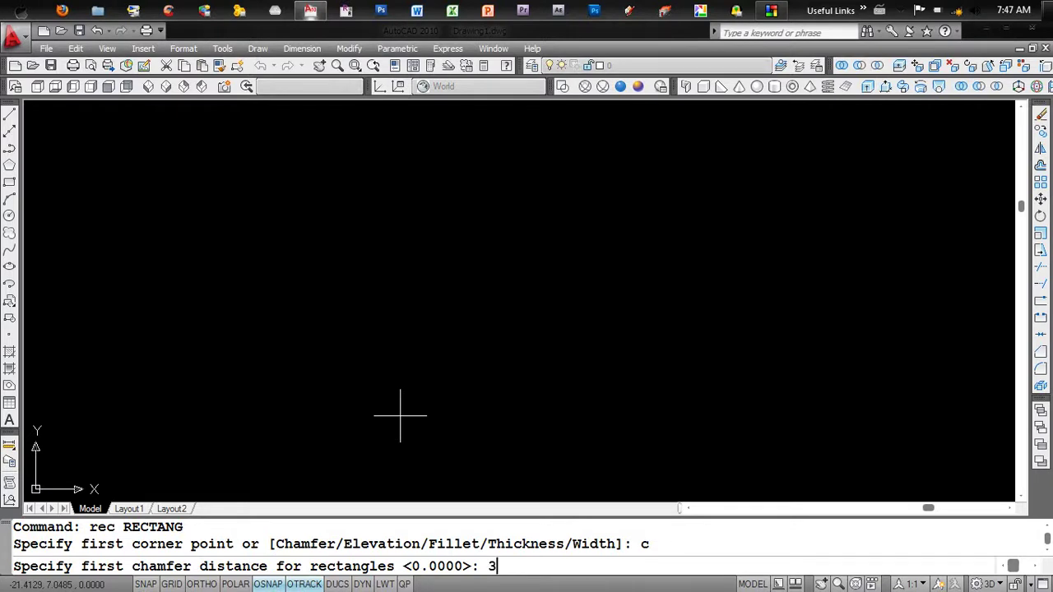
key("Return")
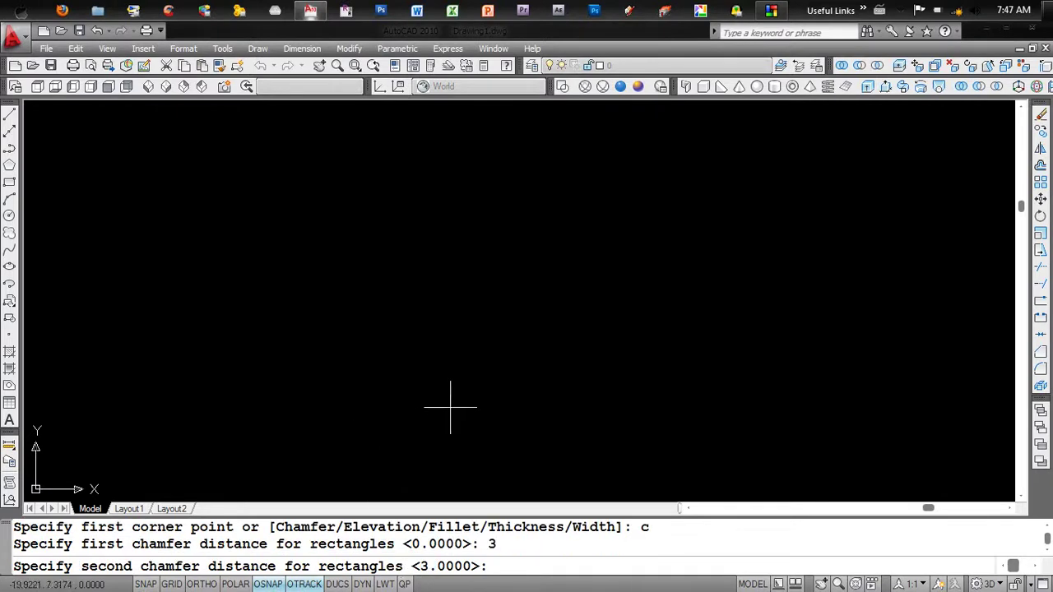
type("4")
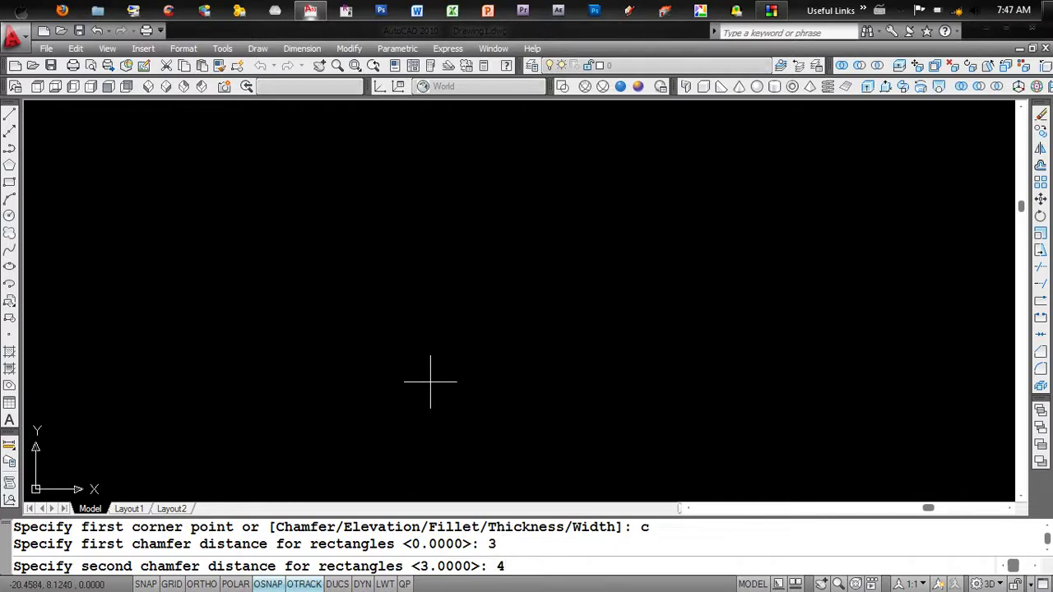
key("Return")
Step: Draw the chamfered rectangle, then window-select it and erase it
left_click(326, 438)
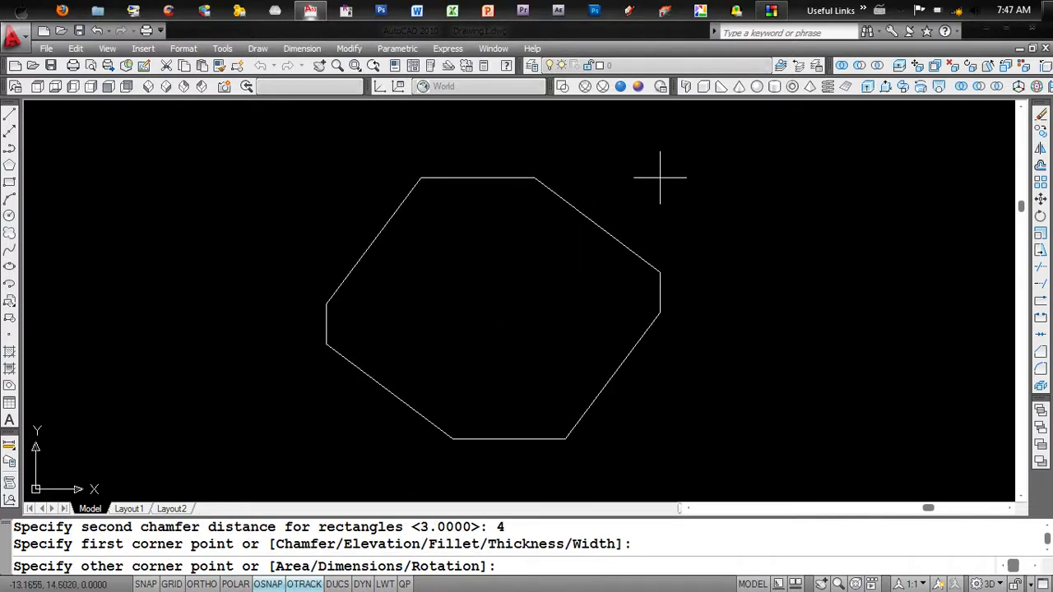
scroll(625, 222, "down", 2)
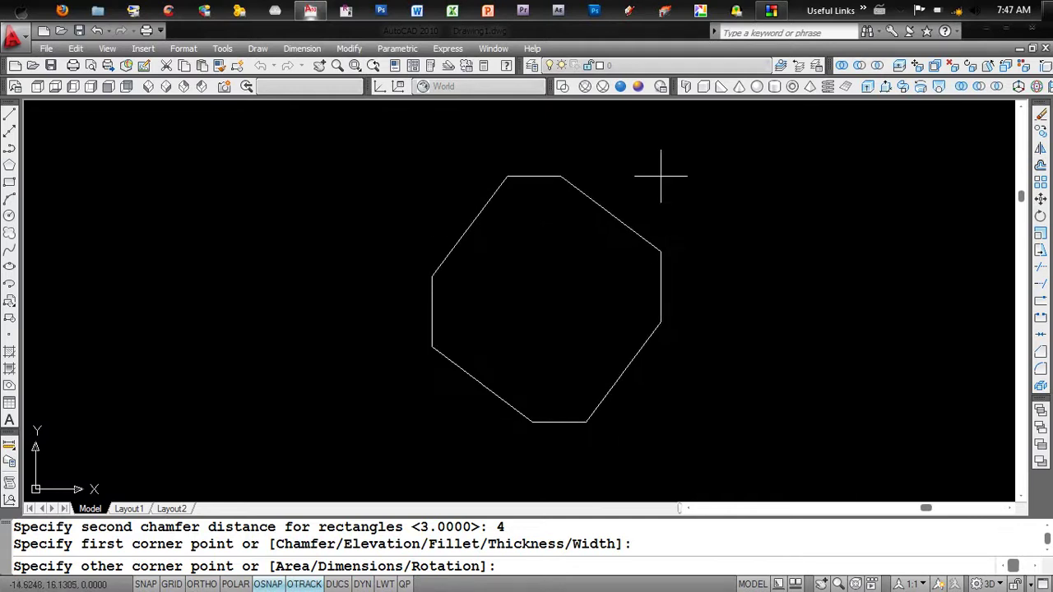
scroll(721, 167, "down", 2)
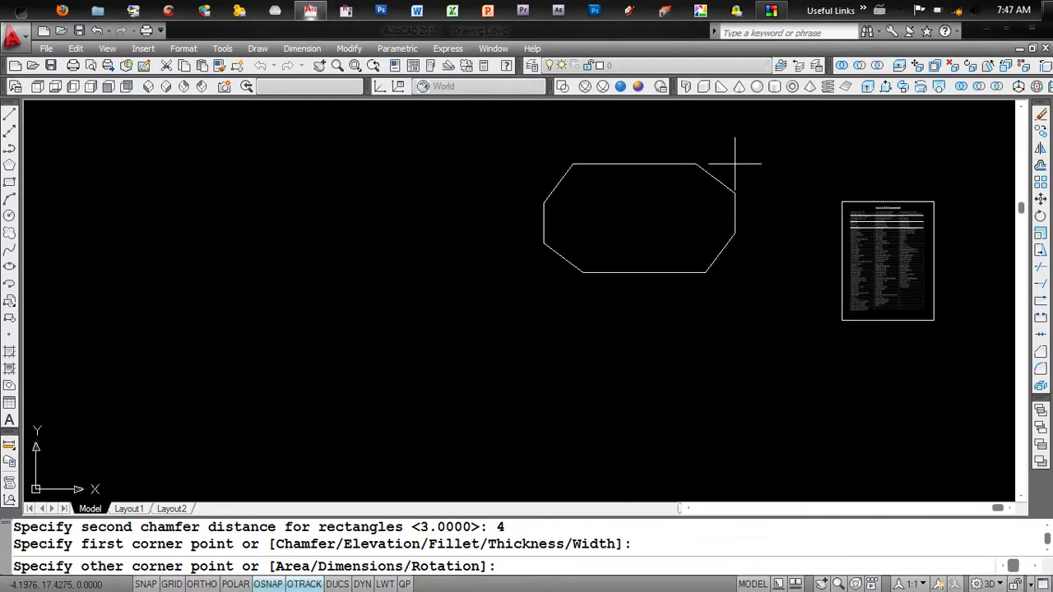
mouse_move(742, 157)
middle_mouse_down()
mouse_move(734, 253)
mouse_move(680, 200)
middle_mouse_up()
left_click(676, 221)
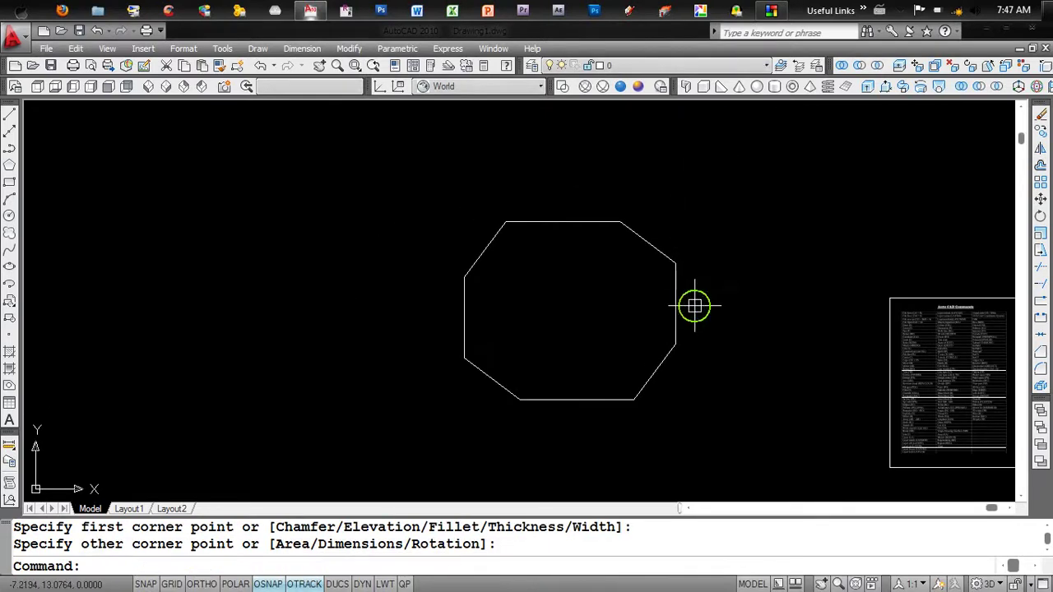
left_click_drag(702, 297, 584, 357)
type("e")
key("Return")
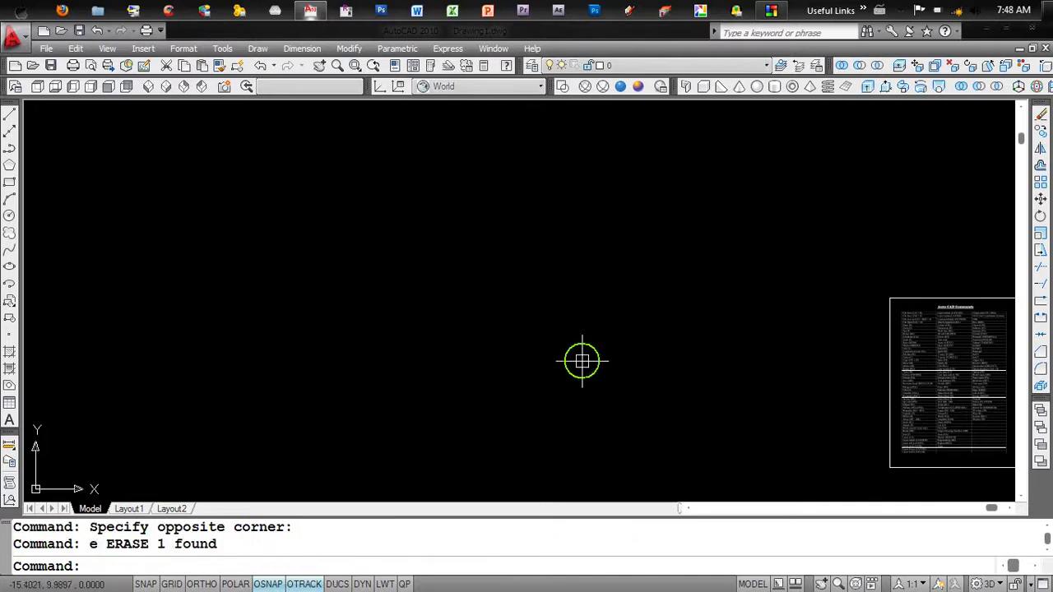
Step: Reset both chamfer distances to 0 and draw a plain rectangle
type("rec")
key("Return")
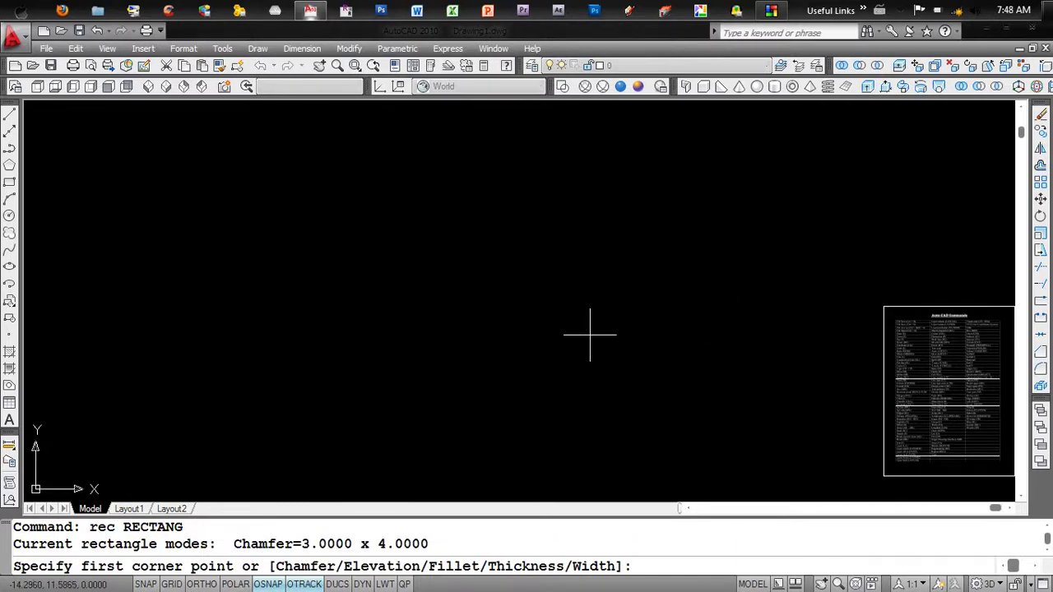
type("c")
key("Return")
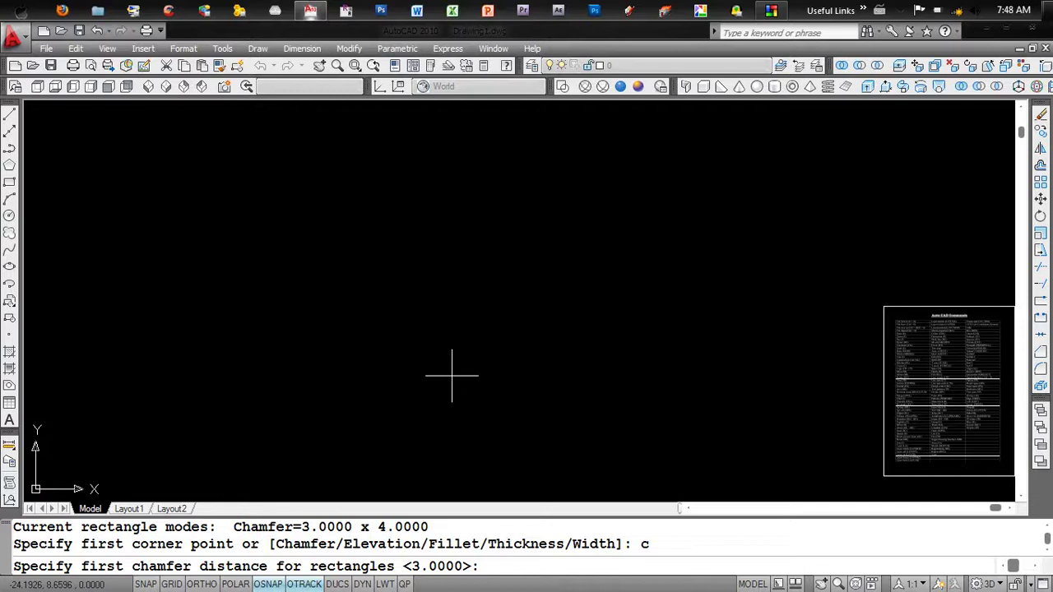
type("0")
key("Return")
key("Return")
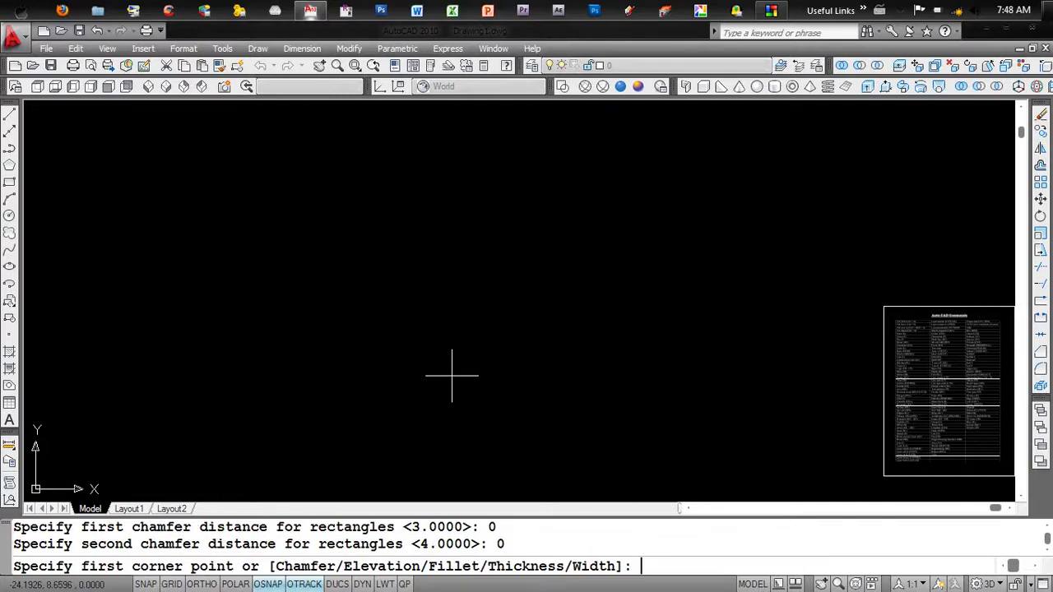
left_click(358, 384)
left_click(511, 259)
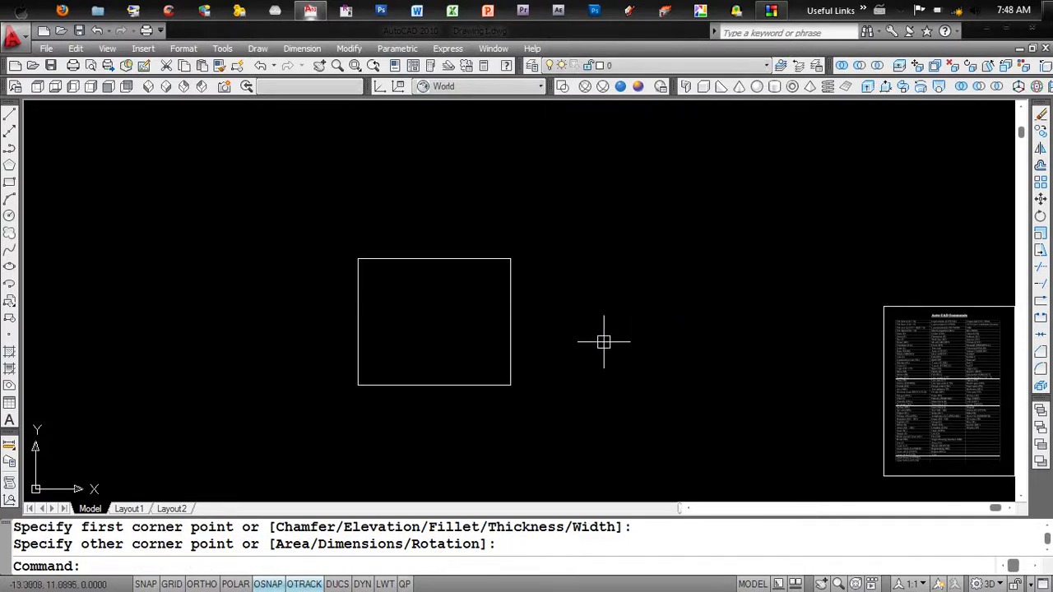
Step: Erase the plain rectangle and restart REC
left_click_drag(606, 341, 484, 333)
type("e")
key("Return")
type("re")
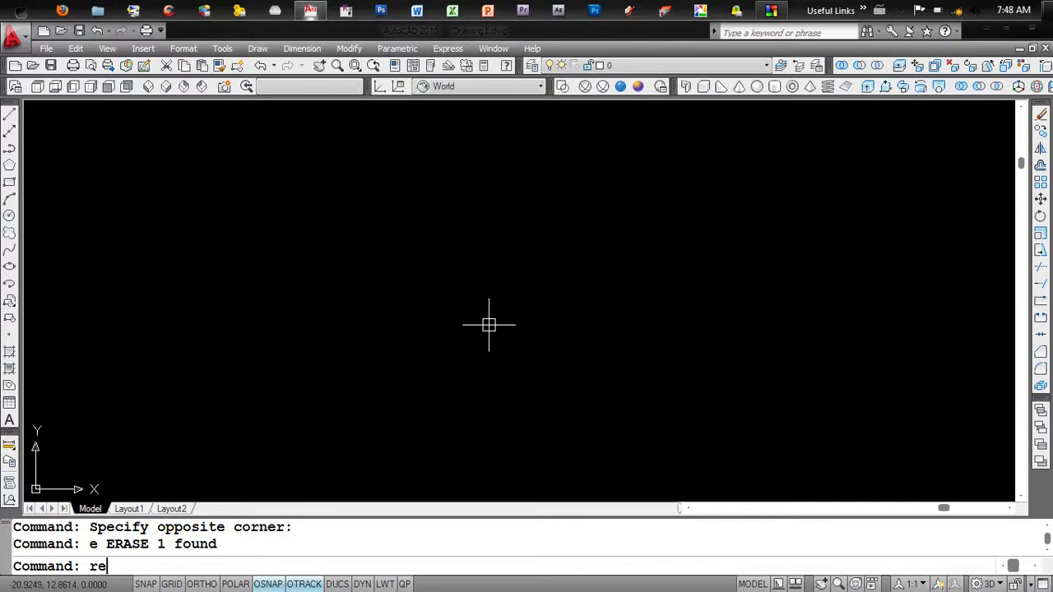
type("c")
key("Return")
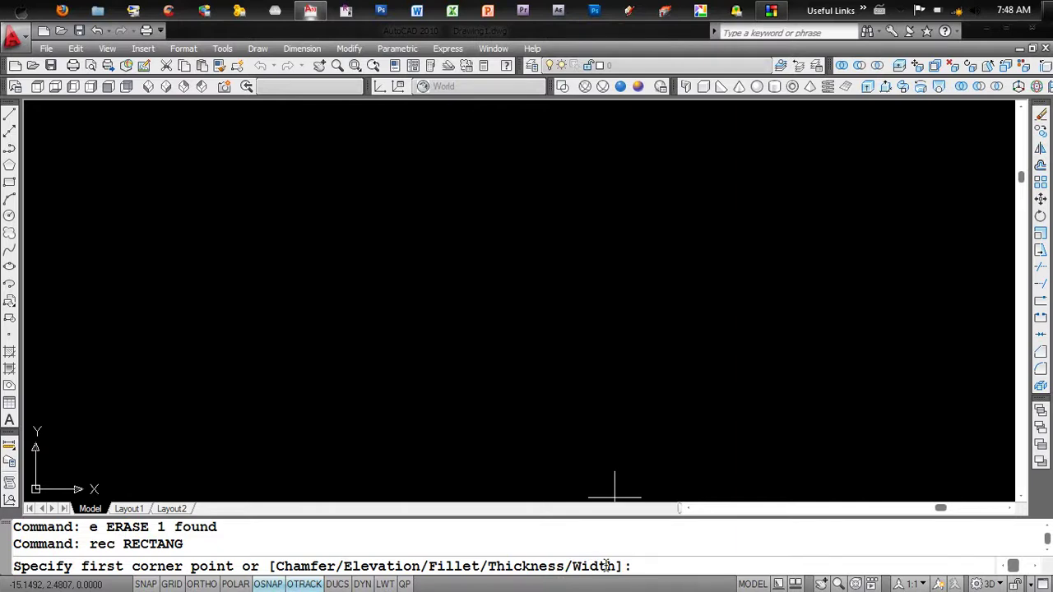
type("w")
Step: Draw a rectangle with line width 3
key("Return")
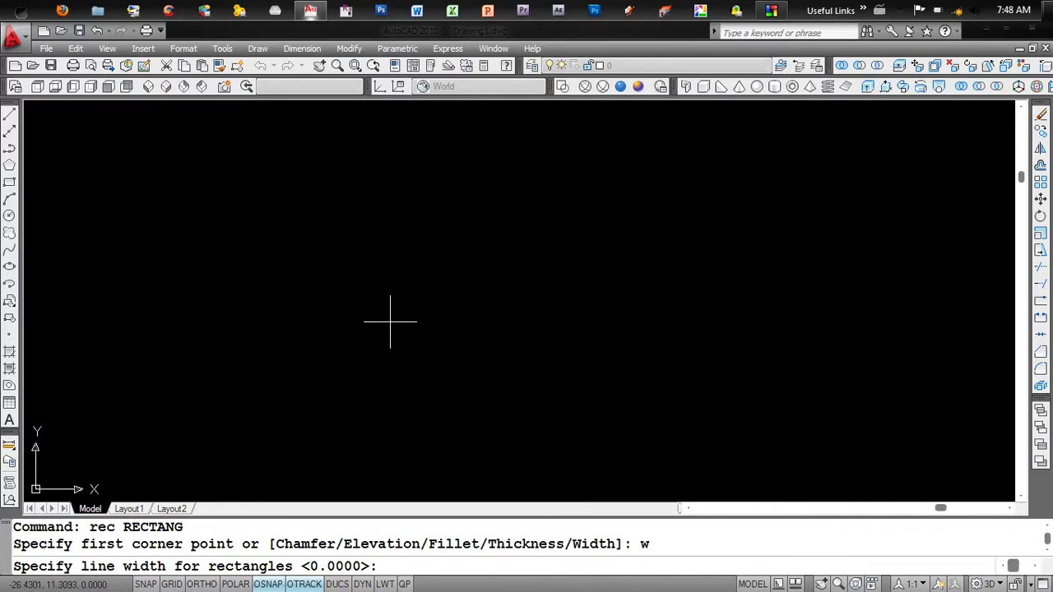
type("3")
key("Return")
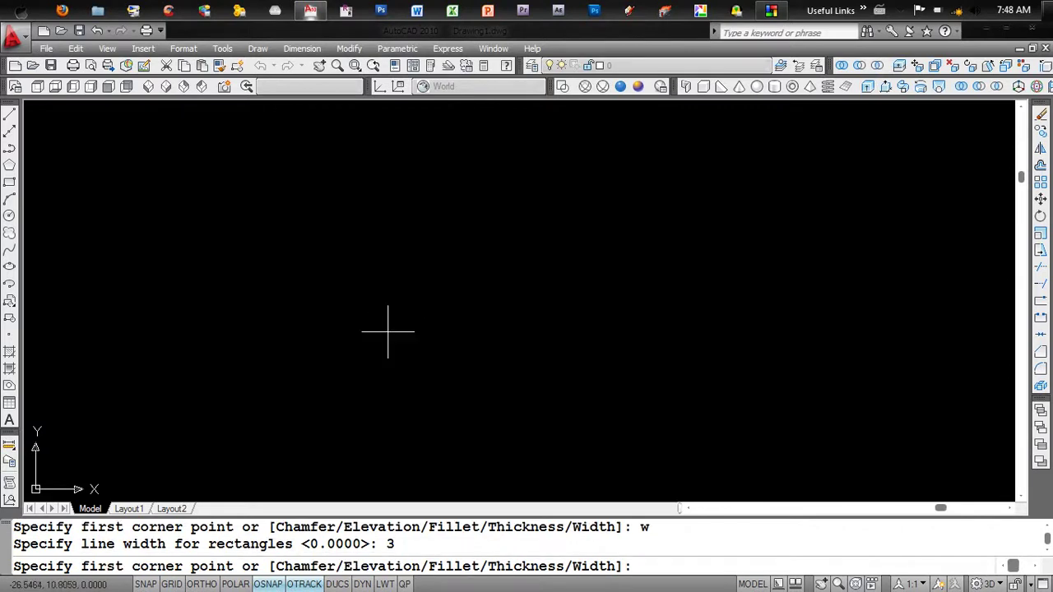
left_click(384, 388)
scroll(620, 200, "down", 3)
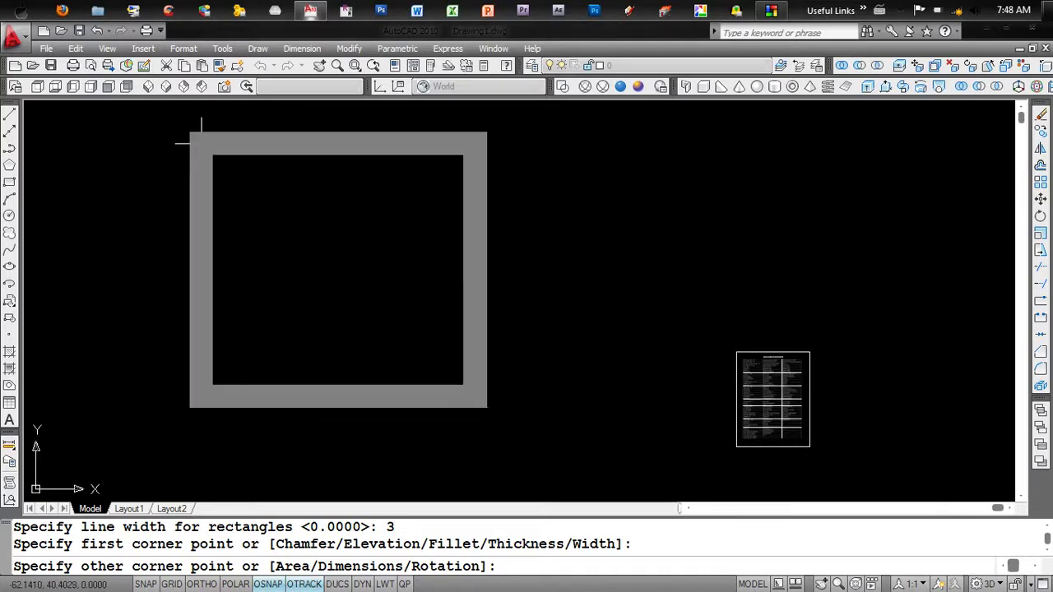
left_click(200, 129)
scroll(340, 328, "up", 2)
middle_click_drag(453, 359, 643, 443)
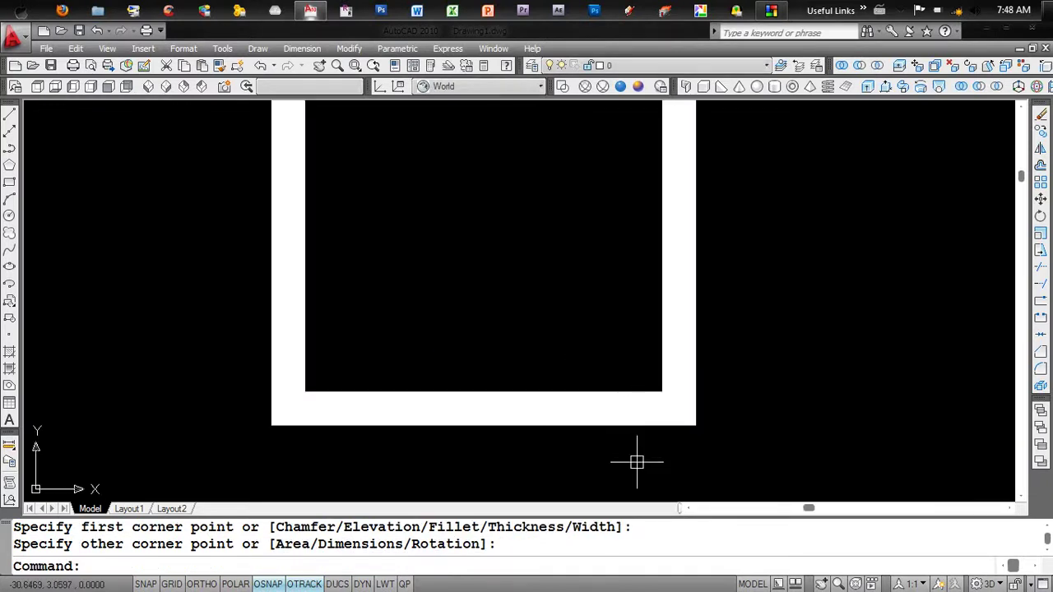
Step: Erase the wide rectangle and start a new rectangle
left_click(636, 462)
left_click(534, 324)
type("e")
key("Return")
type("re")
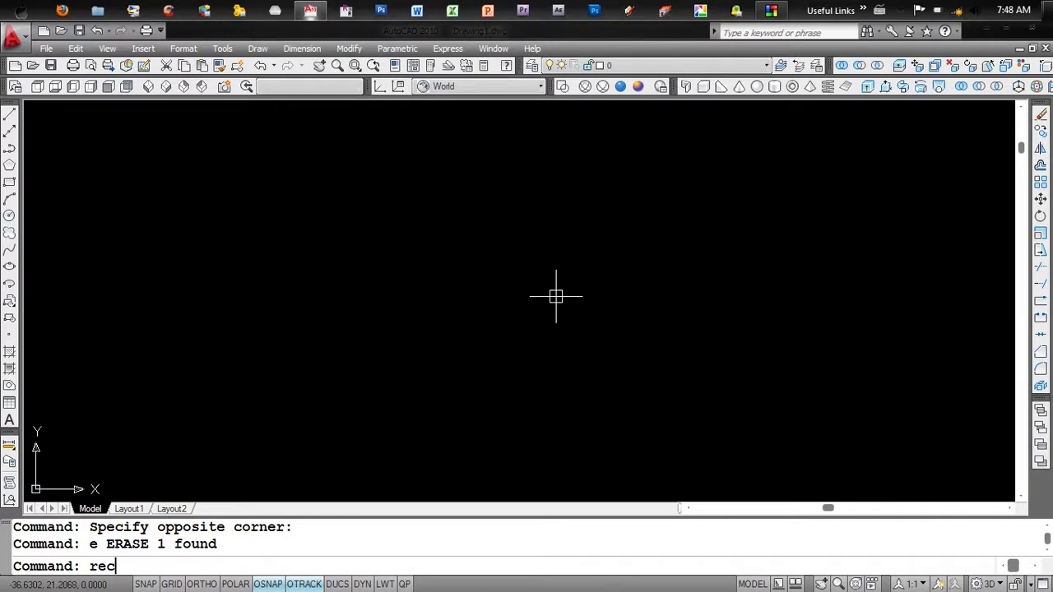
key("Return")
Step: Set the rectangle line width to 0 and draw a thin-bordered rectangle
type("w")
key("Return")
type("0")
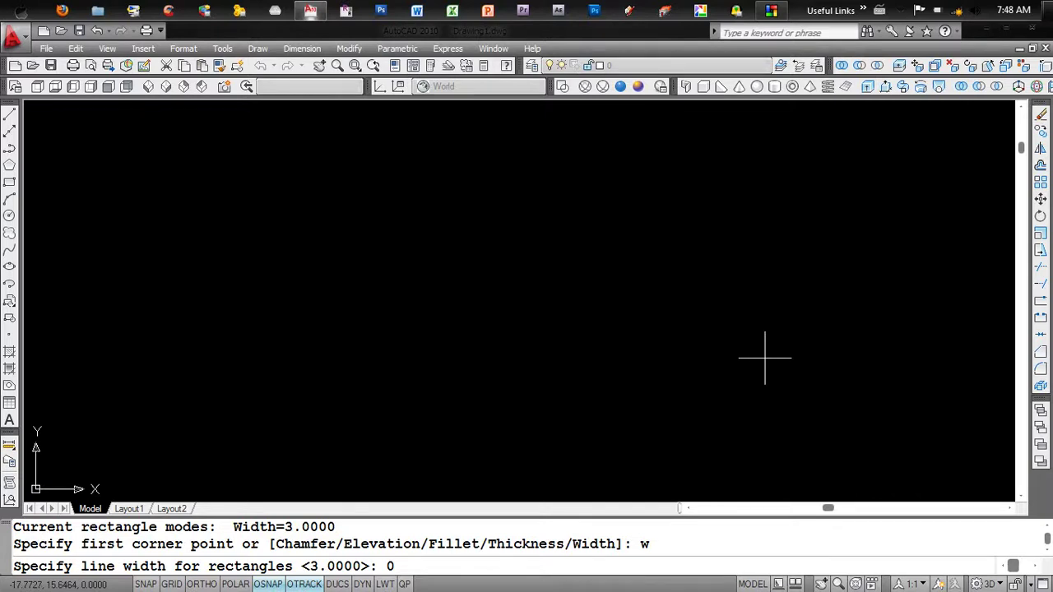
key("Return")
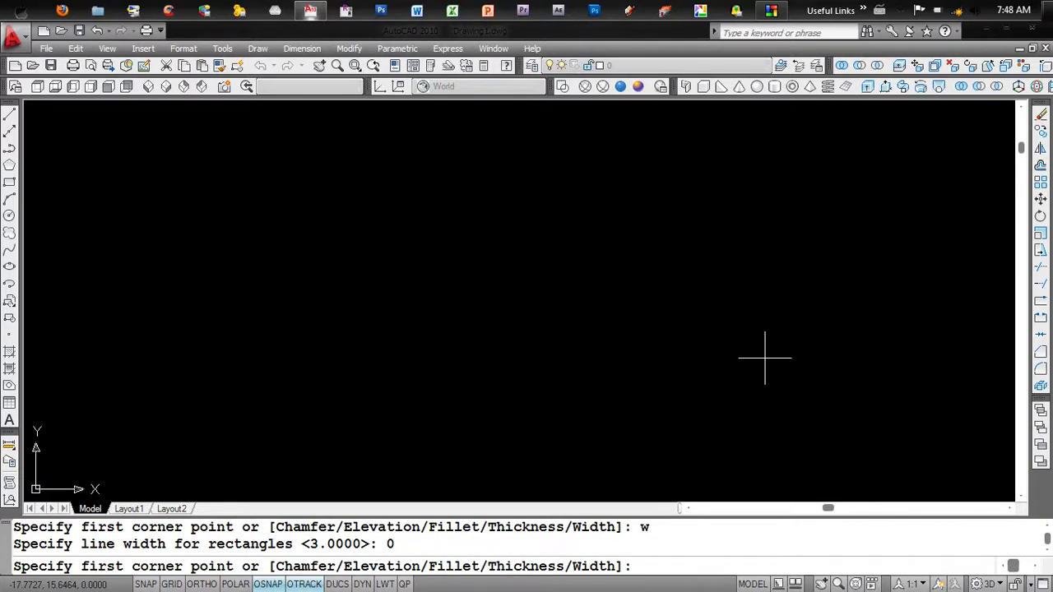
left_click(277, 482)
left_click(595, 208)
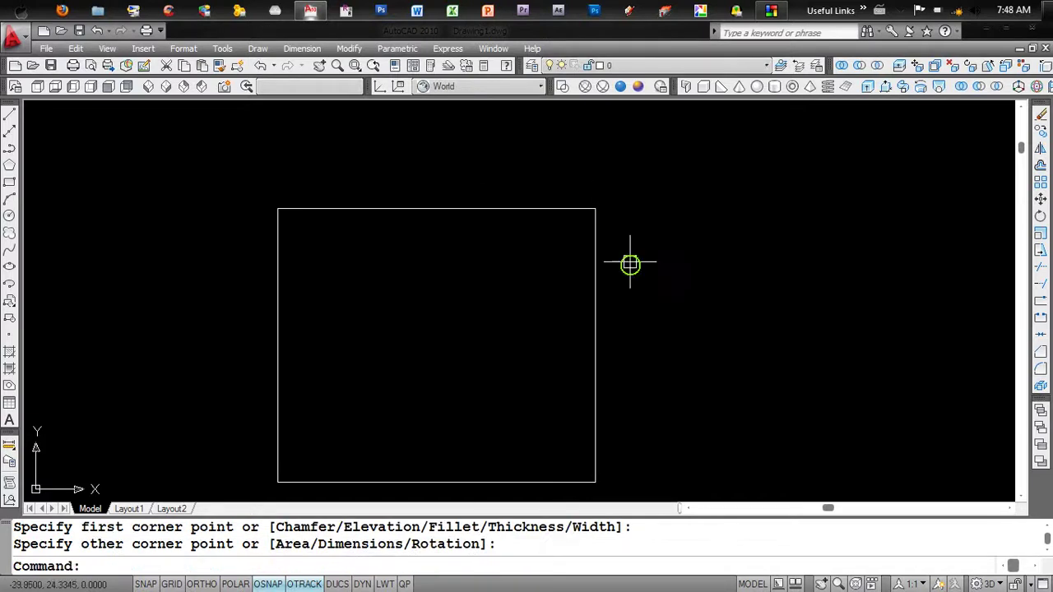
Step: Erase the rectangle and regenerate the display with RE
left_click_drag(630, 263, 444, 356)
type("e")
key("Return")
type("re")
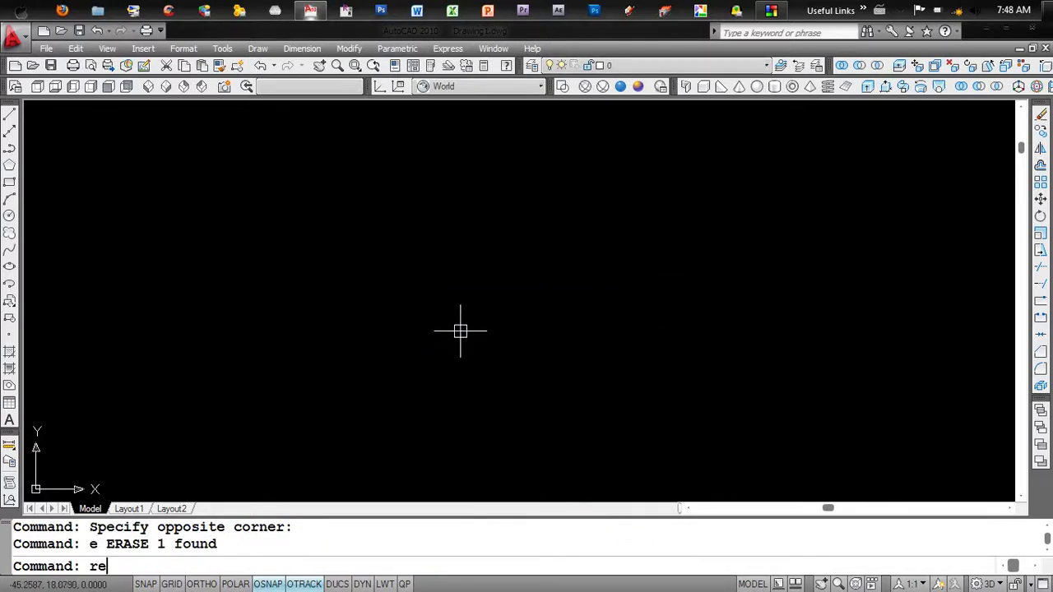
key("Return")
key("Return")
mouse_move(461, 331)
left_mouse_down()
mouse_move(329, 350)
mouse_move(357, 361)
left_mouse_up()
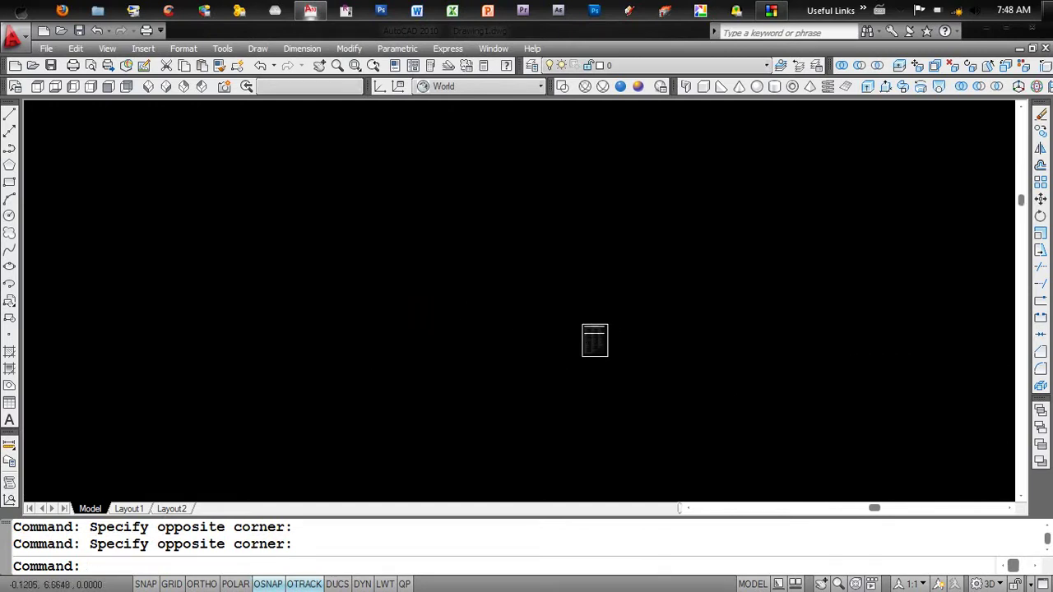
scroll(626, 329, "up", 5)
middle_click_drag(625, 347, 626, 327)
scroll(626, 333, "up", 3)
scroll(623, 312, "up", 2)
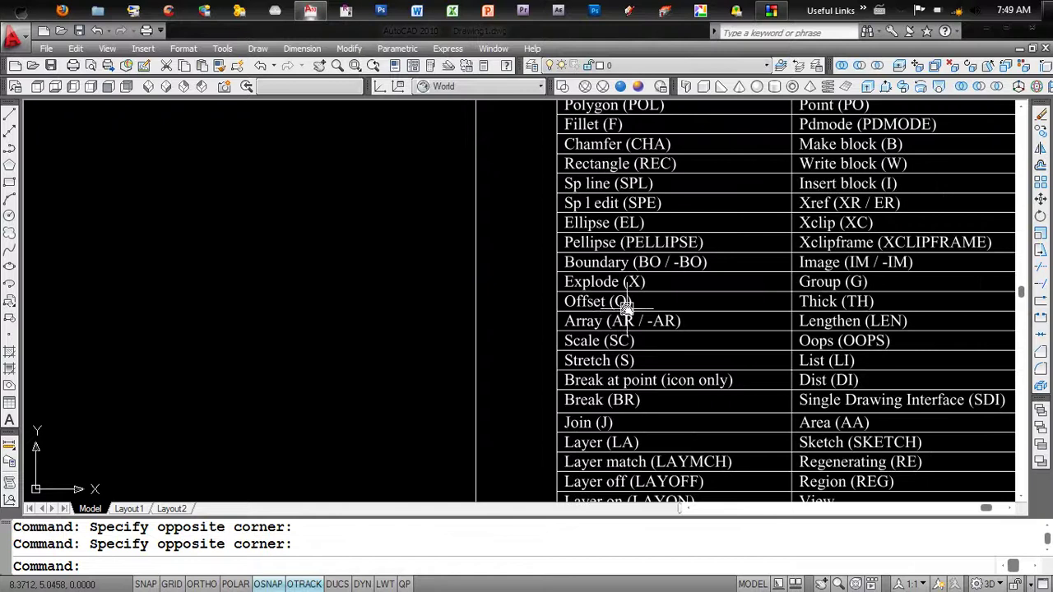
scroll(609, 283, "up", 2)
scroll(657, 290, "up", 2)
middle_click_drag(682, 277, 717, 284)
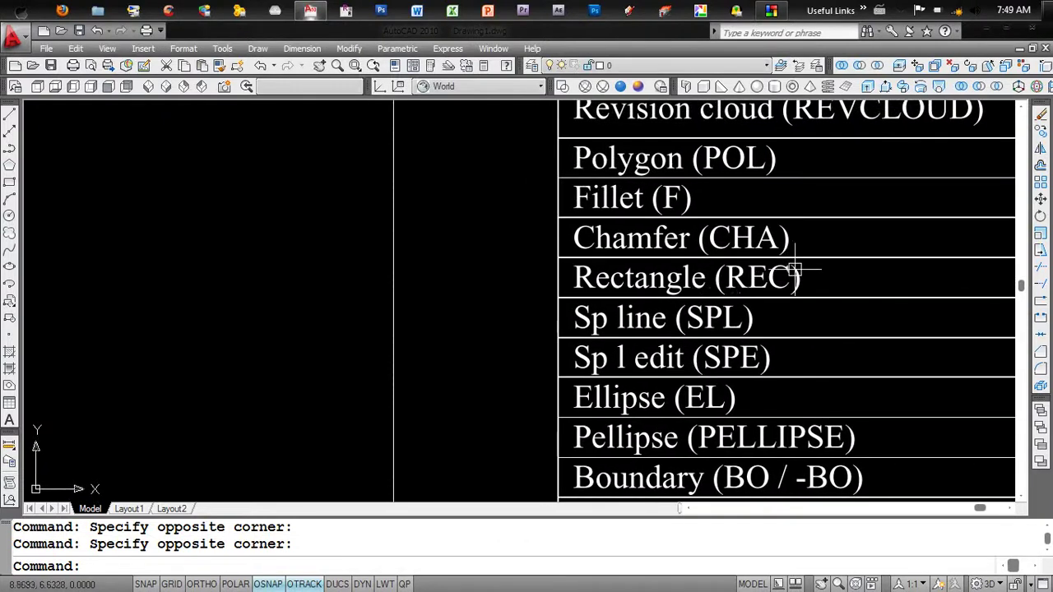
scroll(754, 277, "down", 4)
scroll(748, 284, "down", 1)
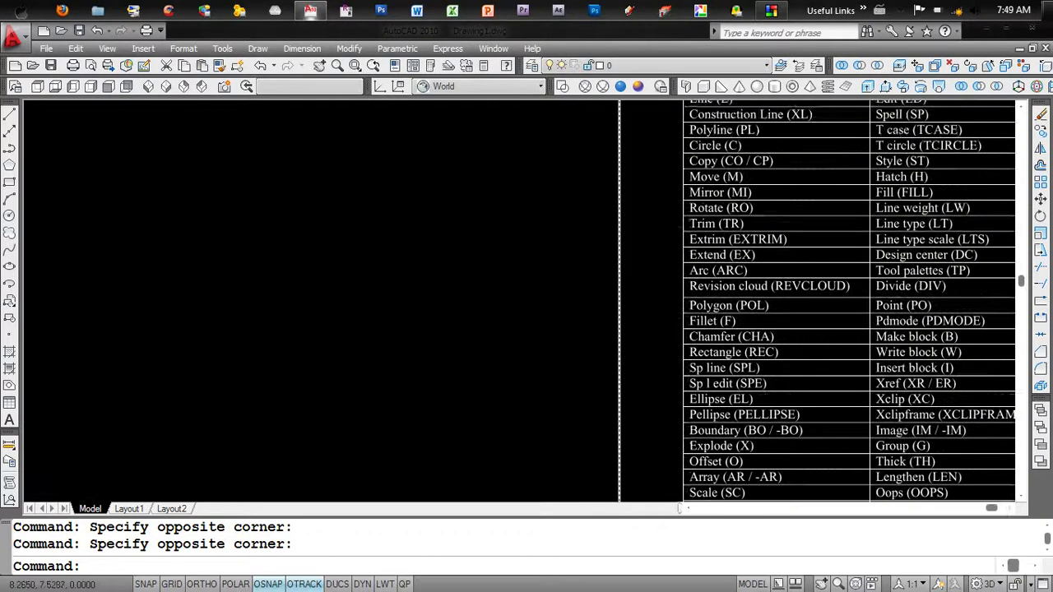
scroll(729, 296, "down", 3)
scroll(732, 321, "up", 5)
scroll(587, 258, "down", 1)
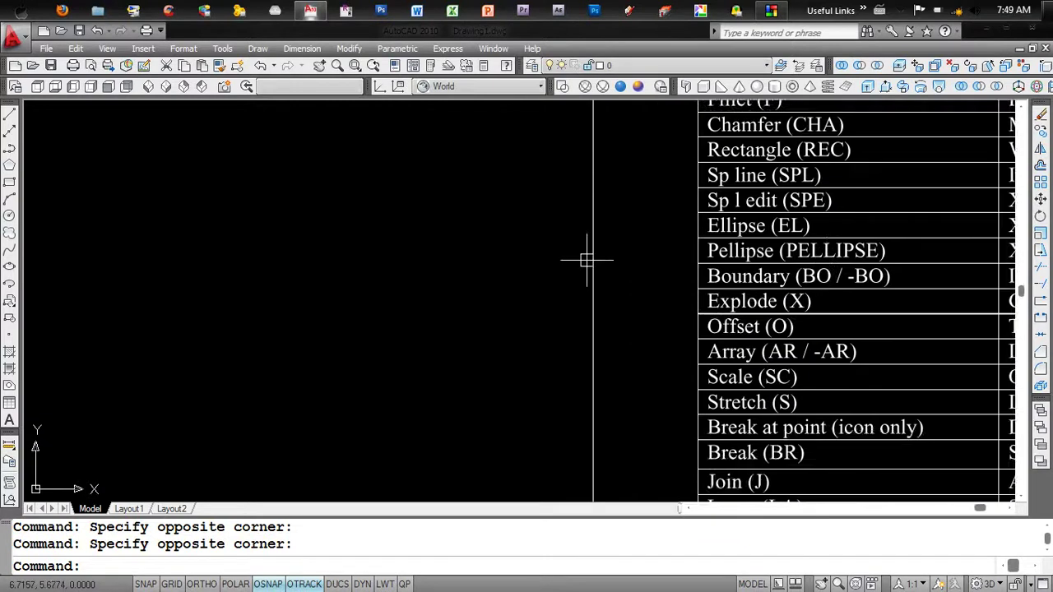
scroll(733, 282, "down", 2)
scroll(732, 282, "down", 2)
middle_click_drag(683, 223, 694, 251)
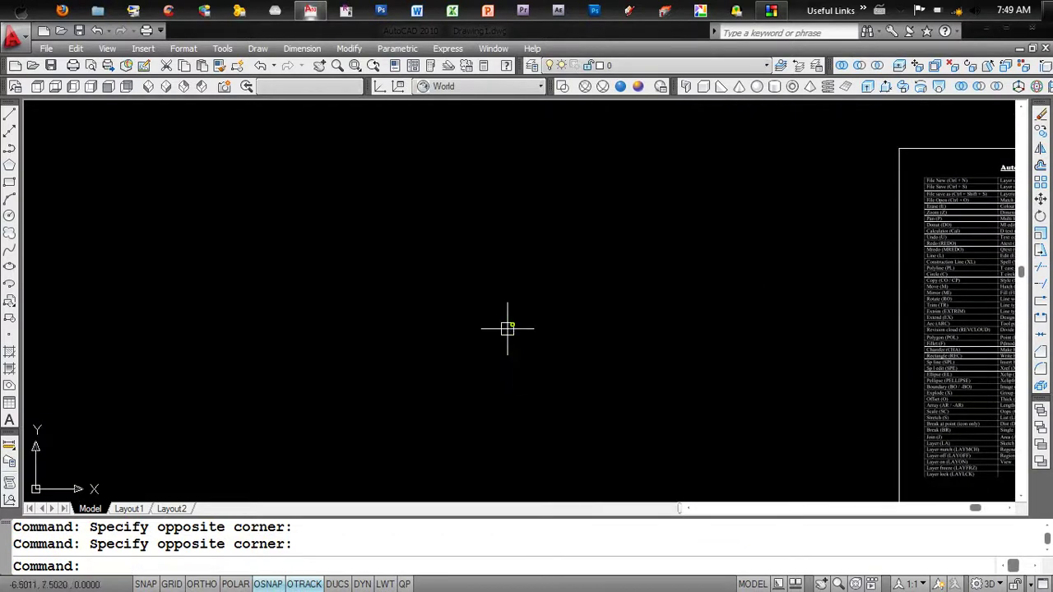
mouse_move(555, 344)
middle_mouse_down()
mouse_move(658, 299)
mouse_move(658, 269)
middle_mouse_up()
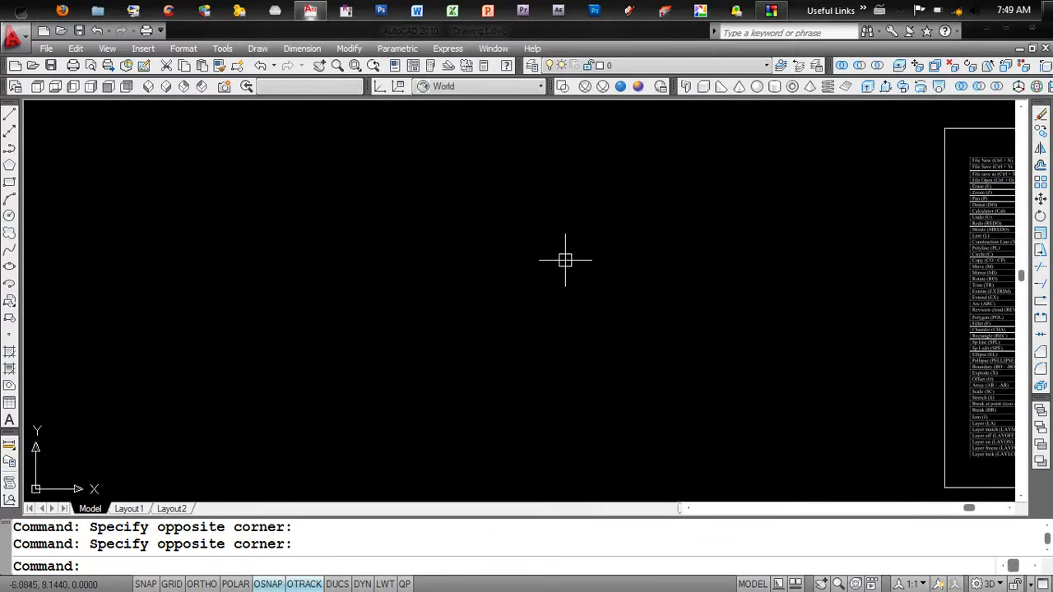
left_click(669, 233)
left_click(472, 320)
left_click(689, 216)
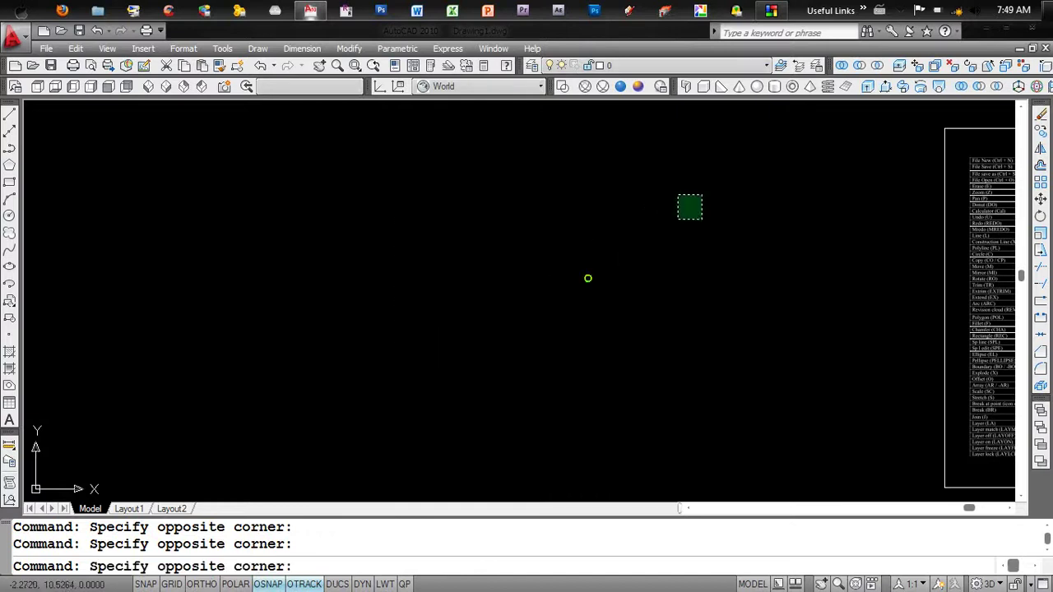
left_click(467, 331)
Step: Open inter.dwg from Data (D:) > My Data > LEARNING > Auto CAD > Course
key("ctrl+o")
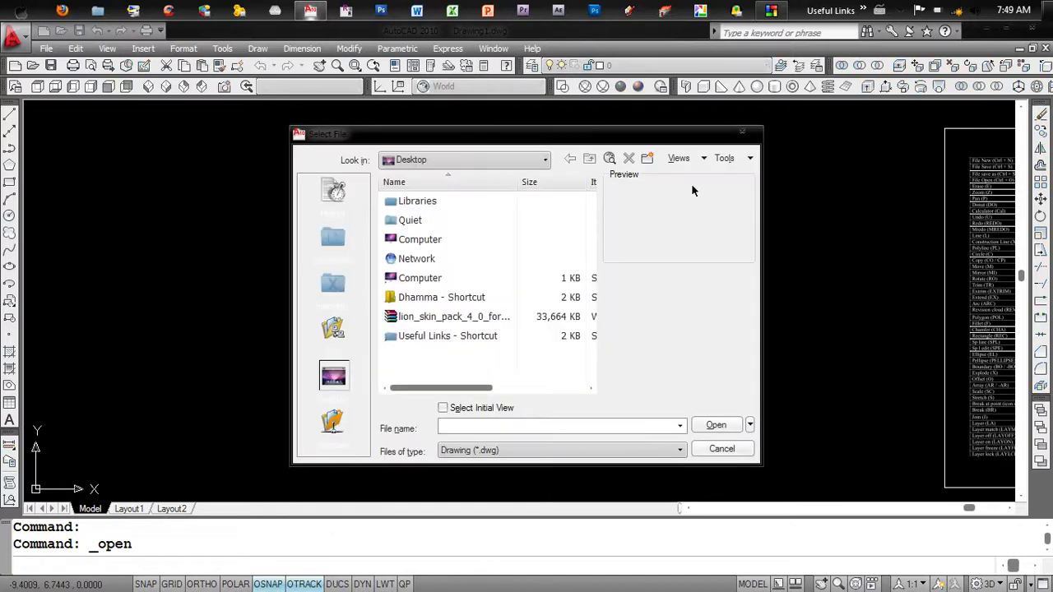
left_click(321, 379)
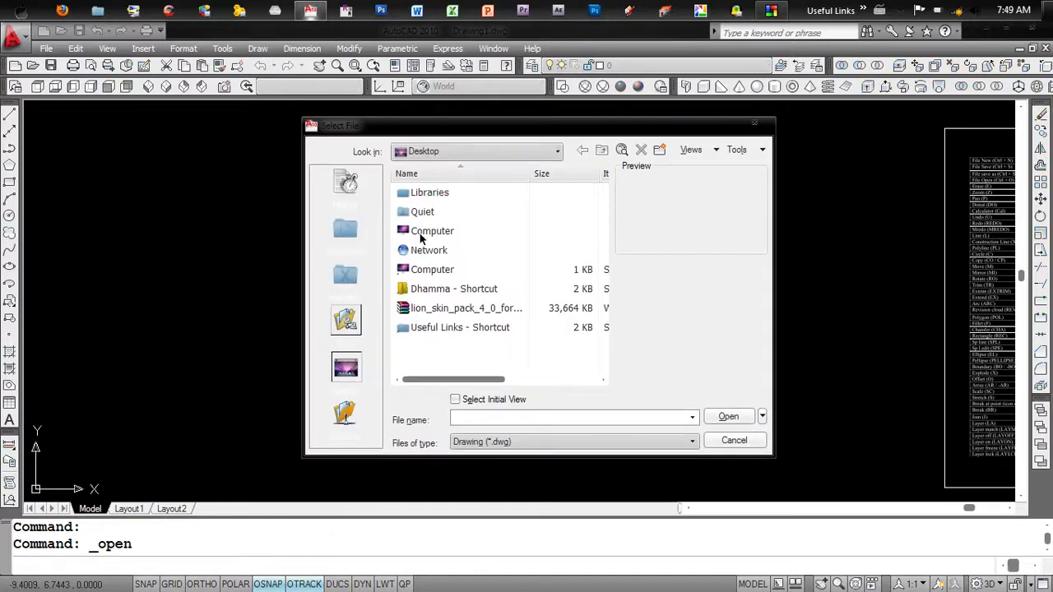
double_click(419, 233)
double_click(488, 230)
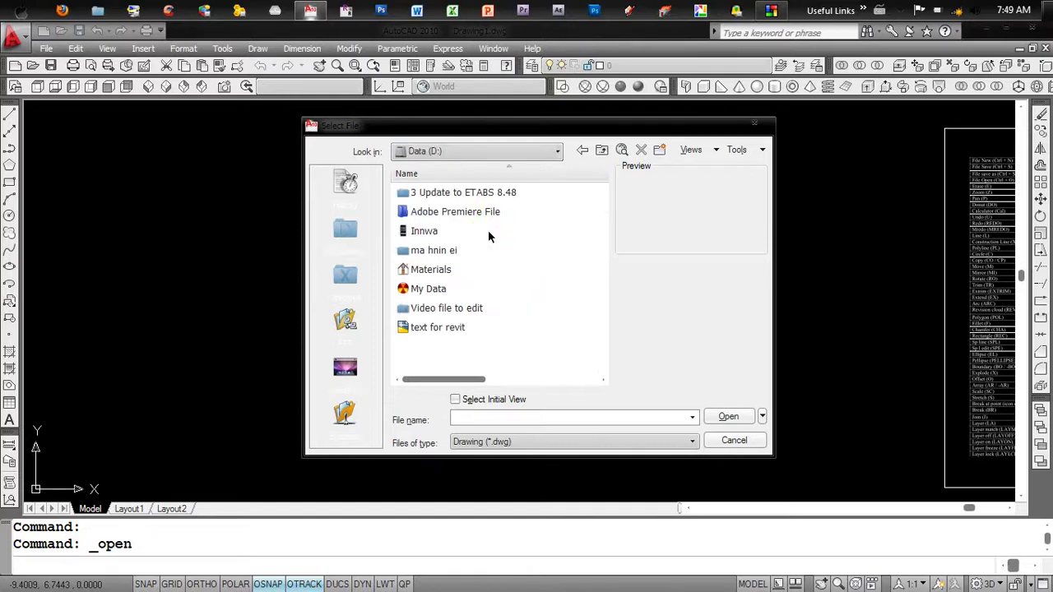
double_click(430, 272)
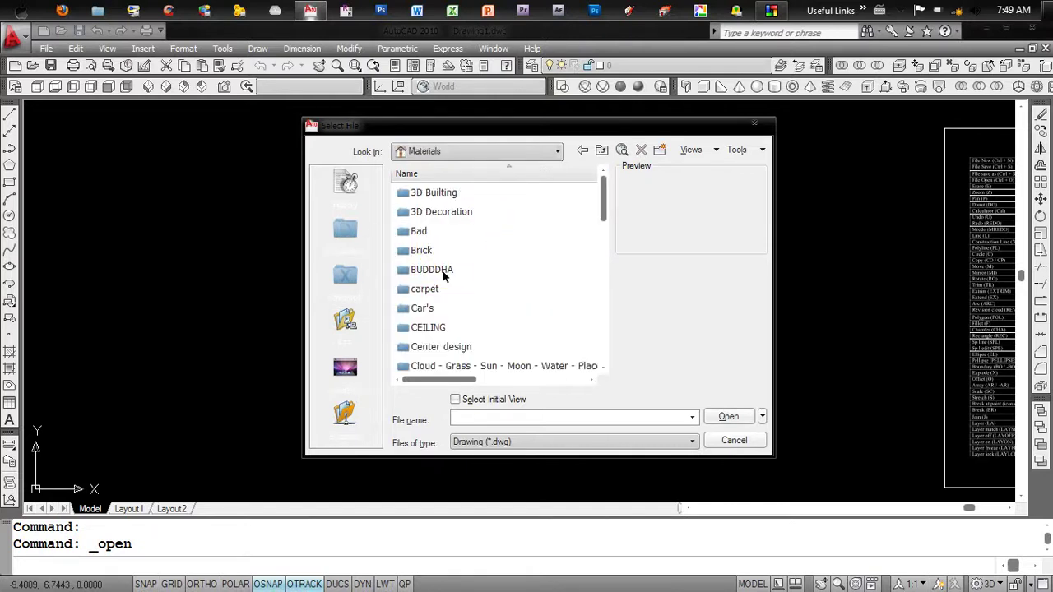
key("BackSpace")
double_click(430, 289)
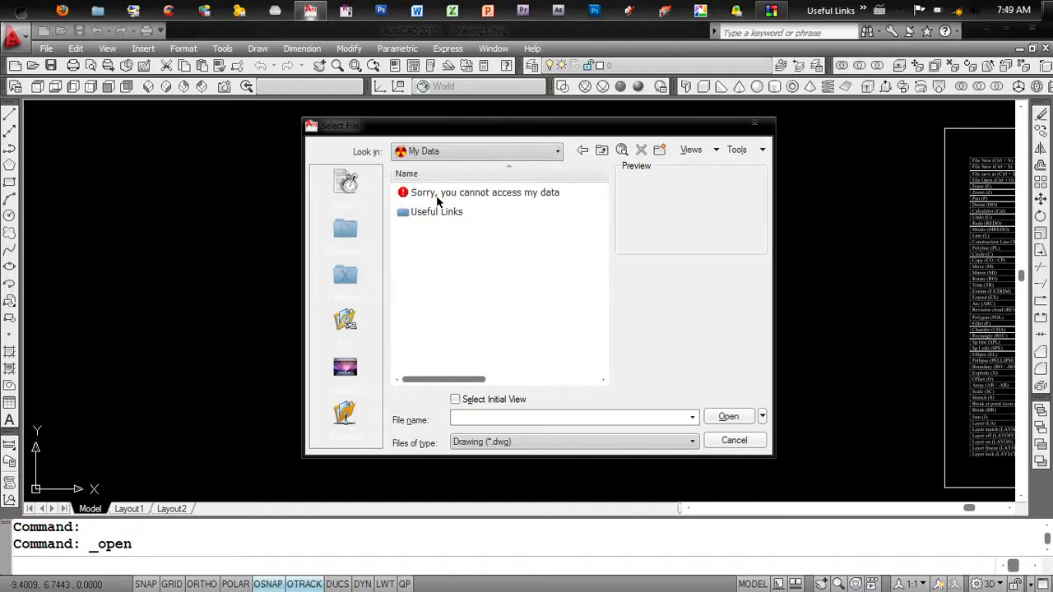
double_click(439, 194)
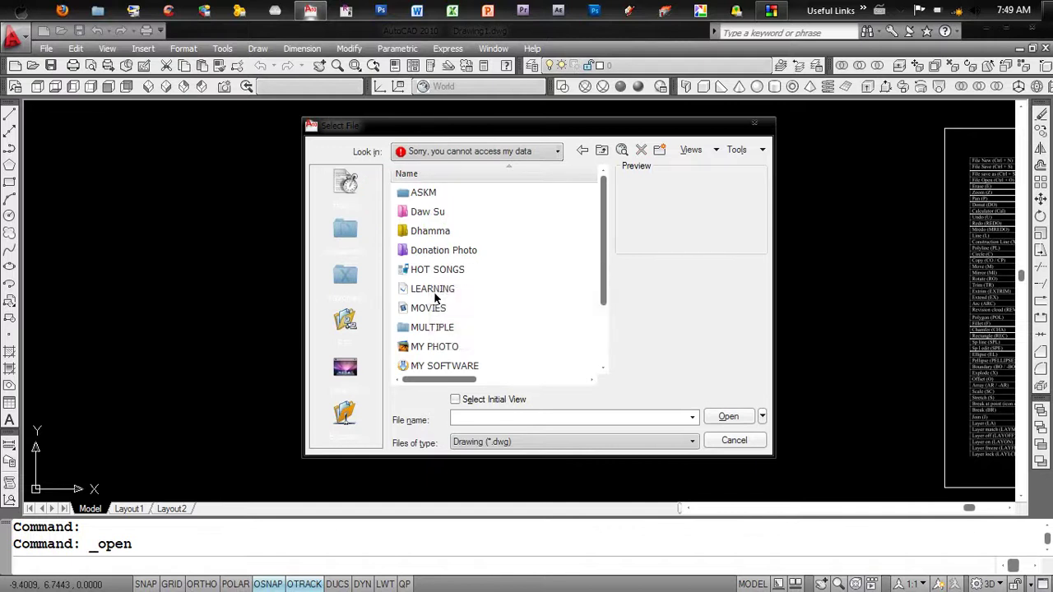
double_click(435, 289)
double_click(432, 234)
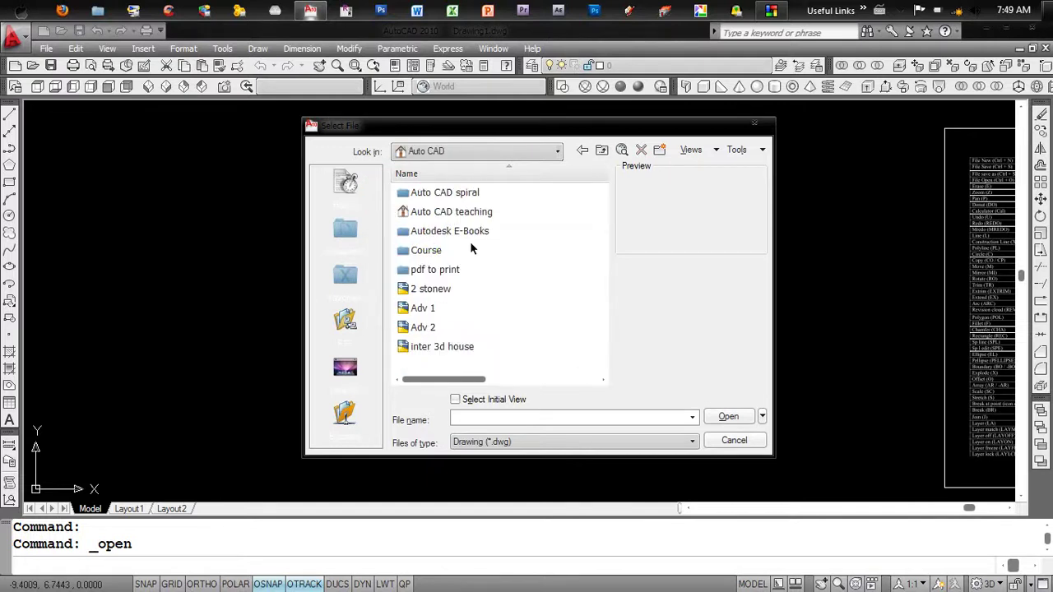
double_click(427, 253)
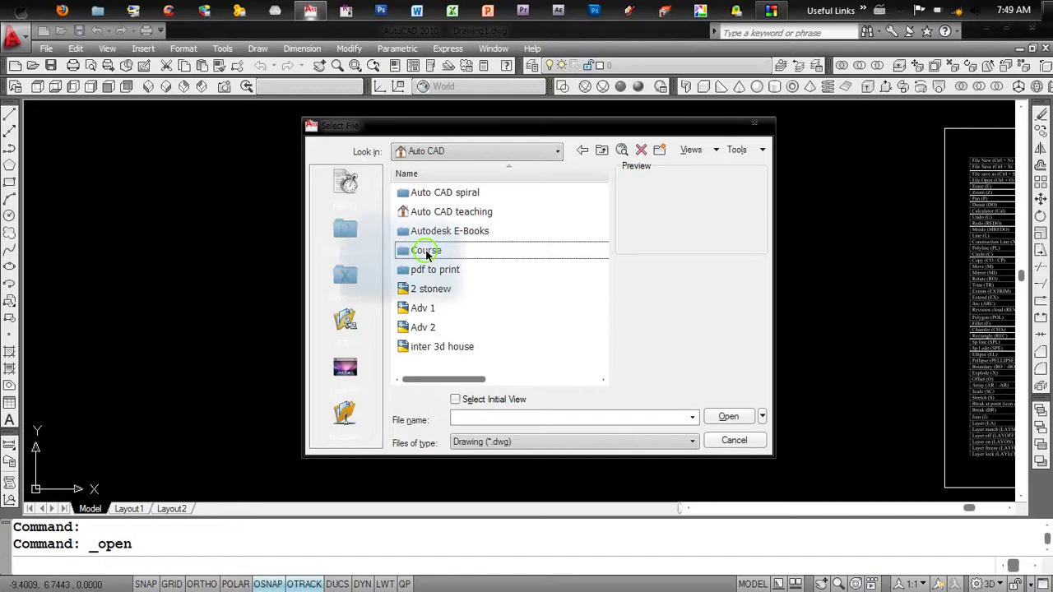
double_click(419, 194)
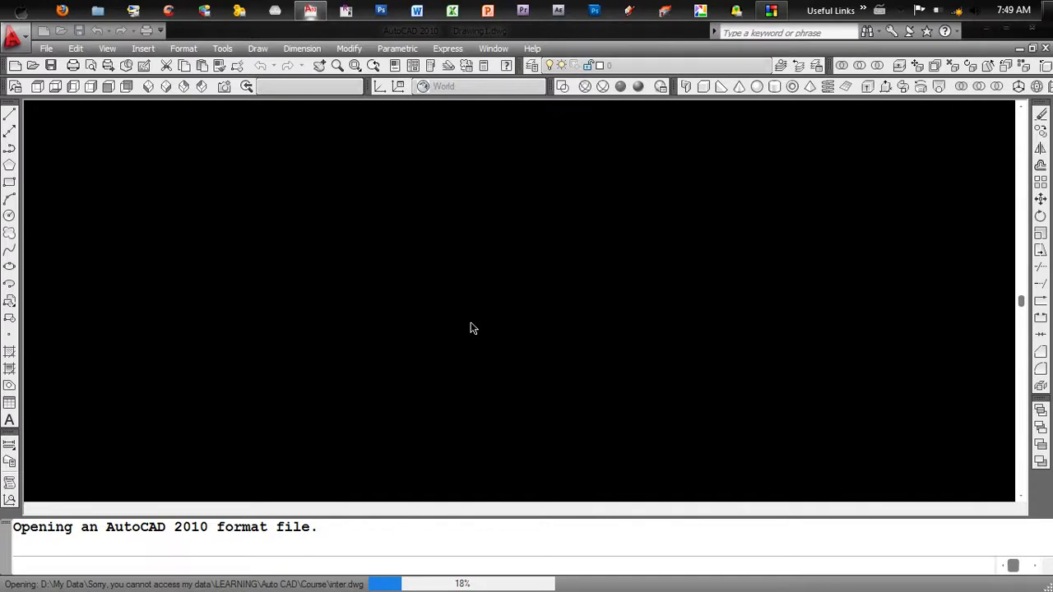
Step: Zoom and pan around the inter drawing to bring the gasket's left flange into view
scroll(574, 279, "up", 2)
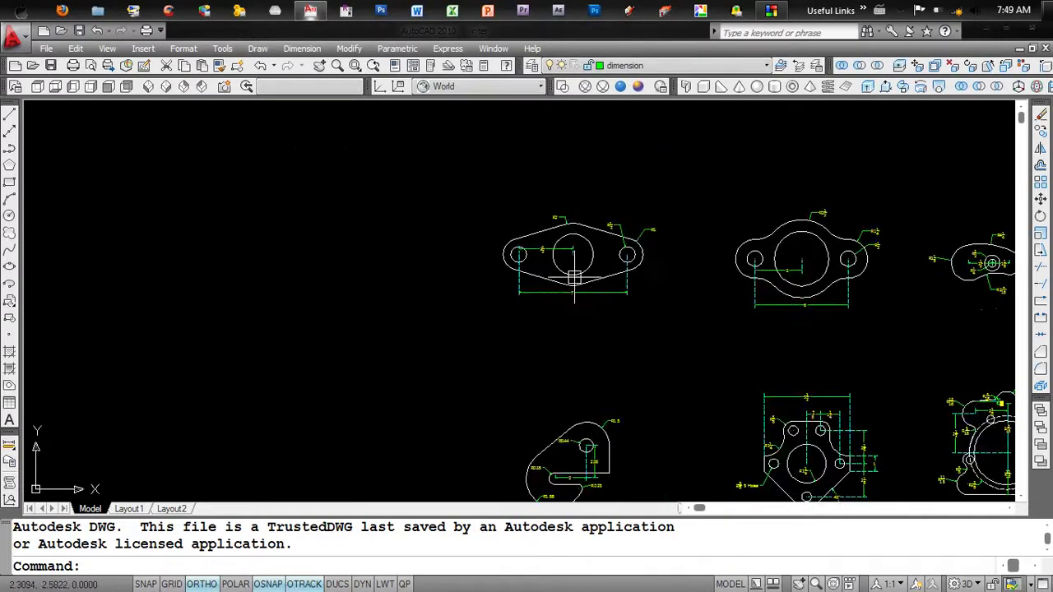
scroll(574, 279, "up", 3)
mouse_move(716, 299)
middle_mouse_down()
mouse_move(743, 299)
mouse_move(710, 297)
middle_mouse_up()
scroll(699, 299, "down", 1)
middle_click_drag(695, 365, 704, 361)
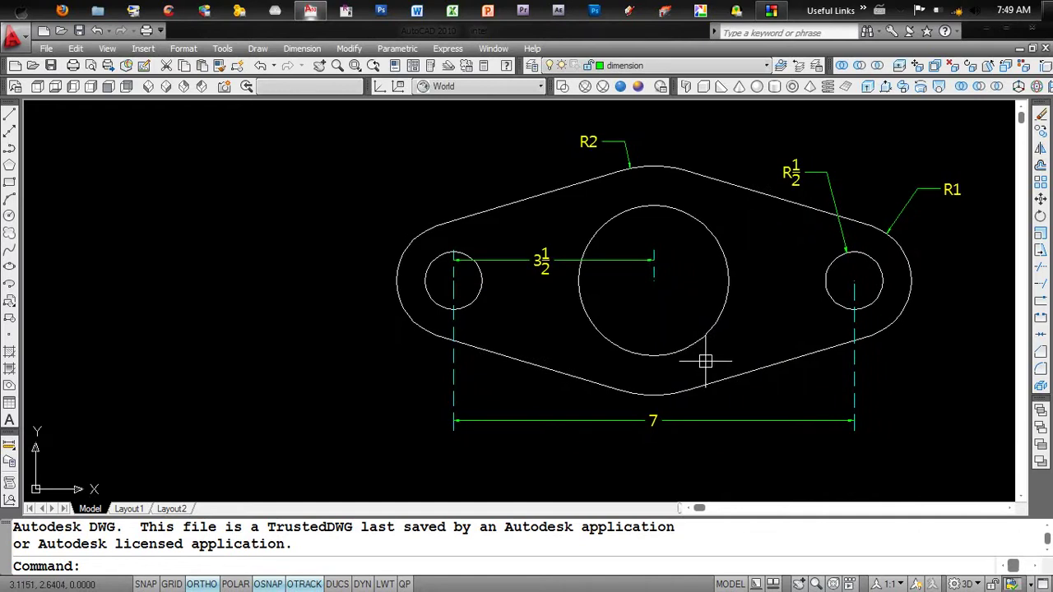
scroll(705, 360, "down", 3)
scroll(704, 353, "down", 2)
scroll(701, 341, "down", 2)
scroll(699, 326, "down", 1)
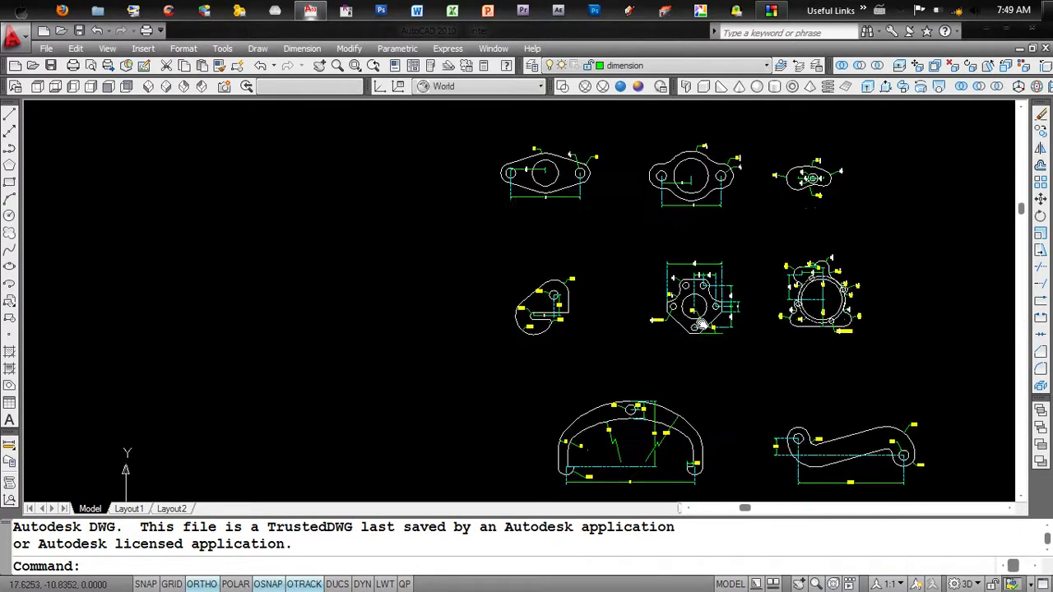
middle_click_drag(699, 327, 750, 325)
middle_click_drag(827, 337, 624, 298)
scroll(521, 357, "up", 2)
scroll(792, 304, "up", 2)
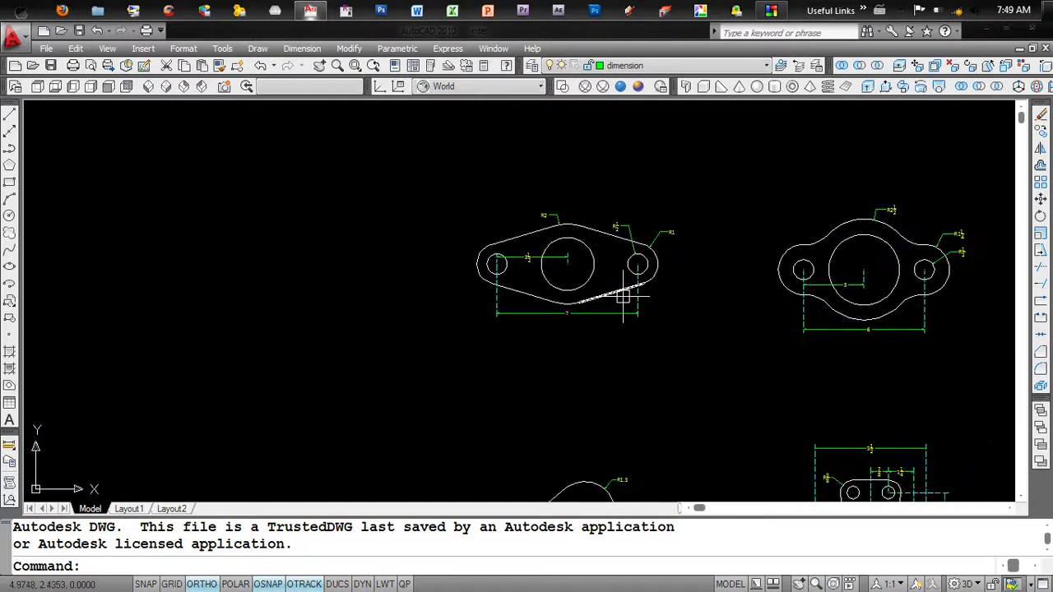
scroll(622, 296, "up", 2)
scroll(686, 299, "up", 2)
scroll(721, 332, "up", 2)
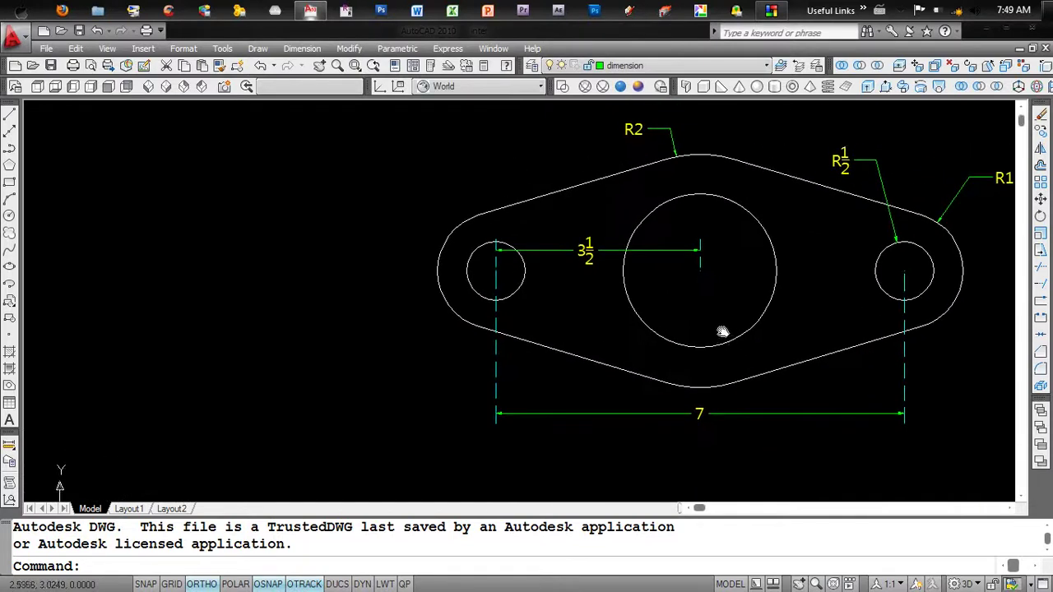
scroll(723, 335, "down", 1)
scroll(761, 273, "up", 1)
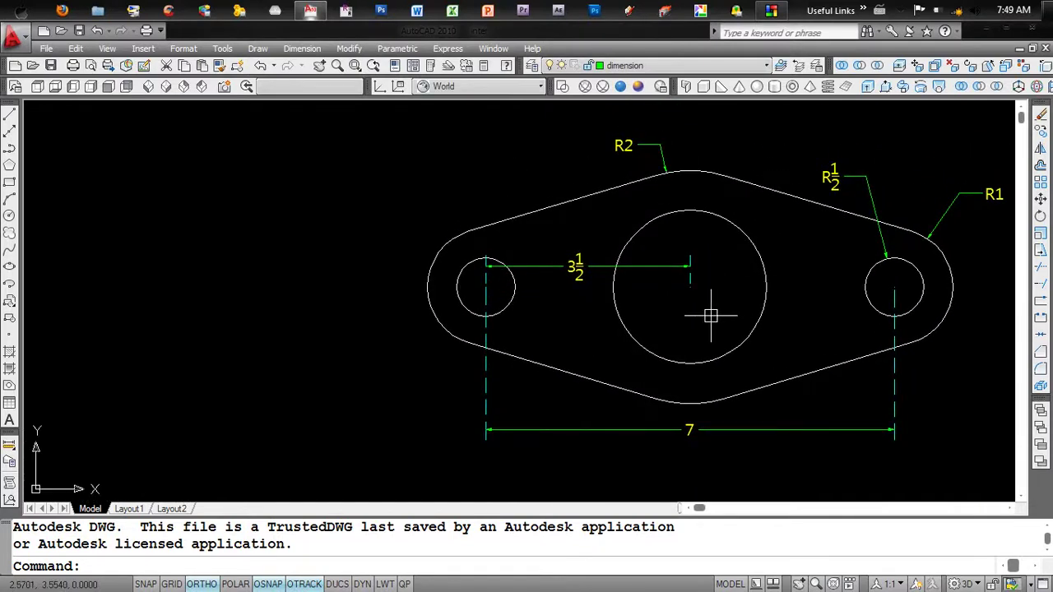
Step: Make layer 0 current from the Layer Control list, then reposition the gasket view
left_click(725, 66)
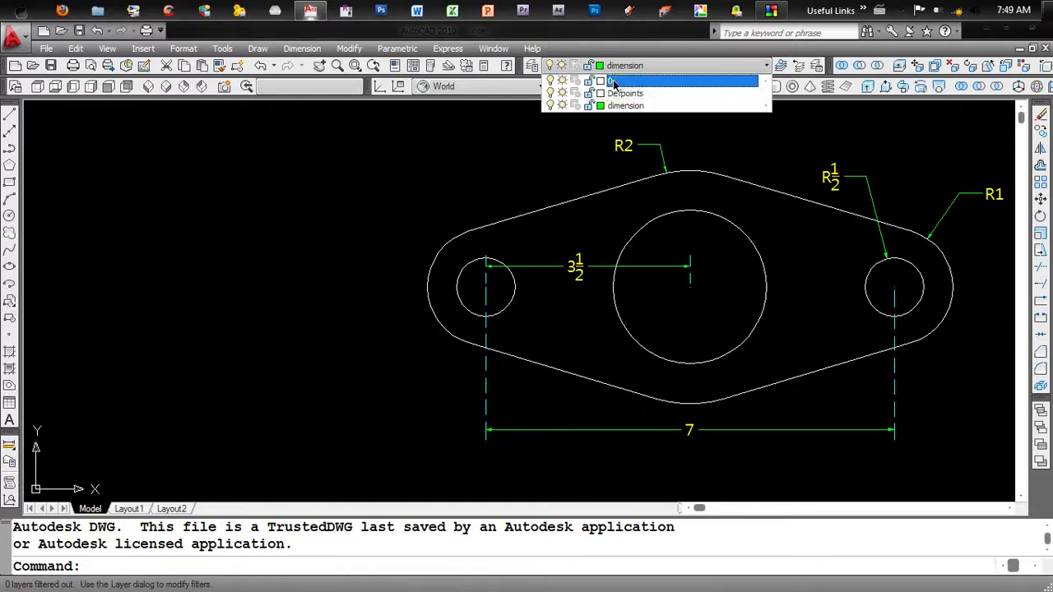
left_click(663, 77)
mouse_move(675, 362)
middle_mouse_down()
mouse_move(724, 370)
mouse_move(625, 370)
middle_mouse_up()
scroll(773, 304, "up", 1)
scroll(711, 382, "down", 1)
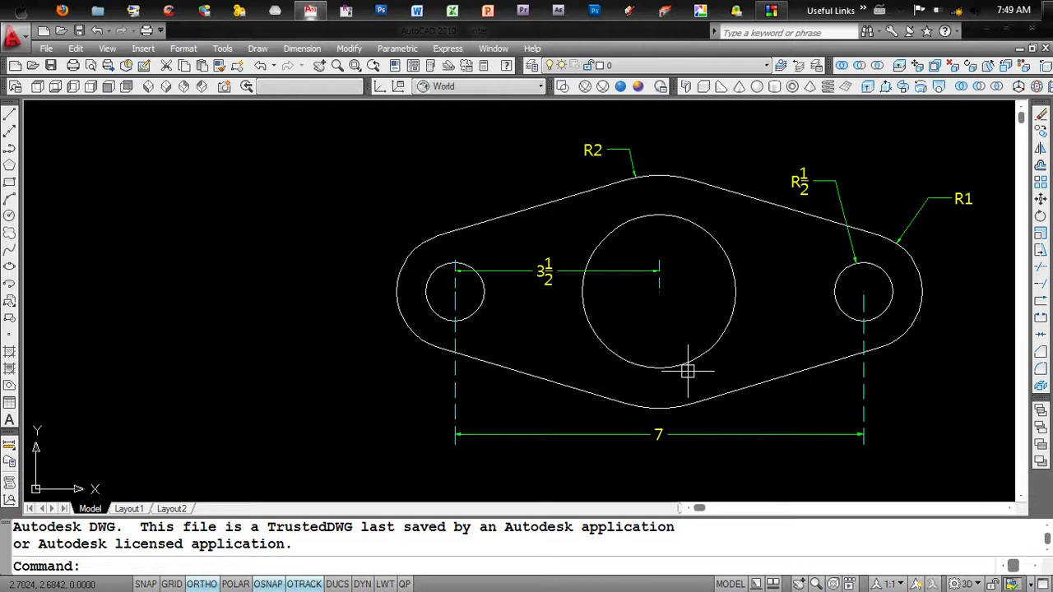
middle_click_drag(930, 431, 933, 444)
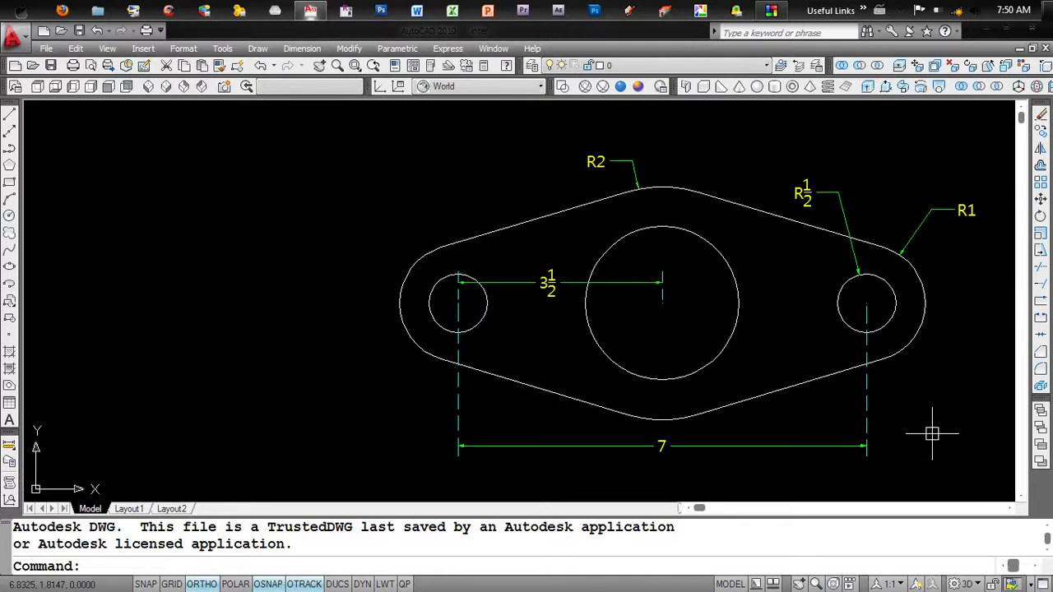
middle_click_drag(932, 433, 928, 433)
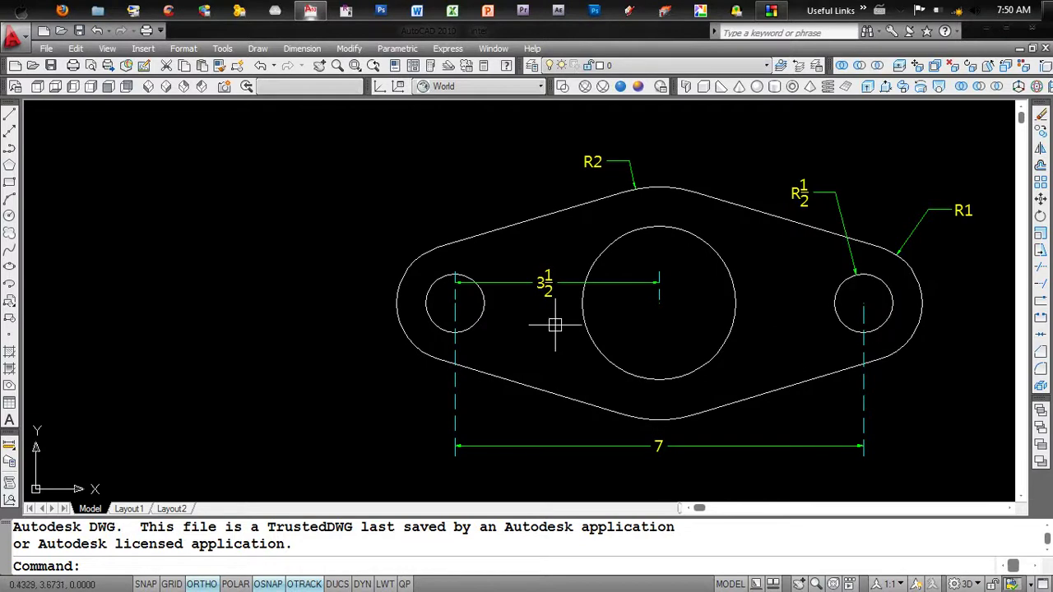
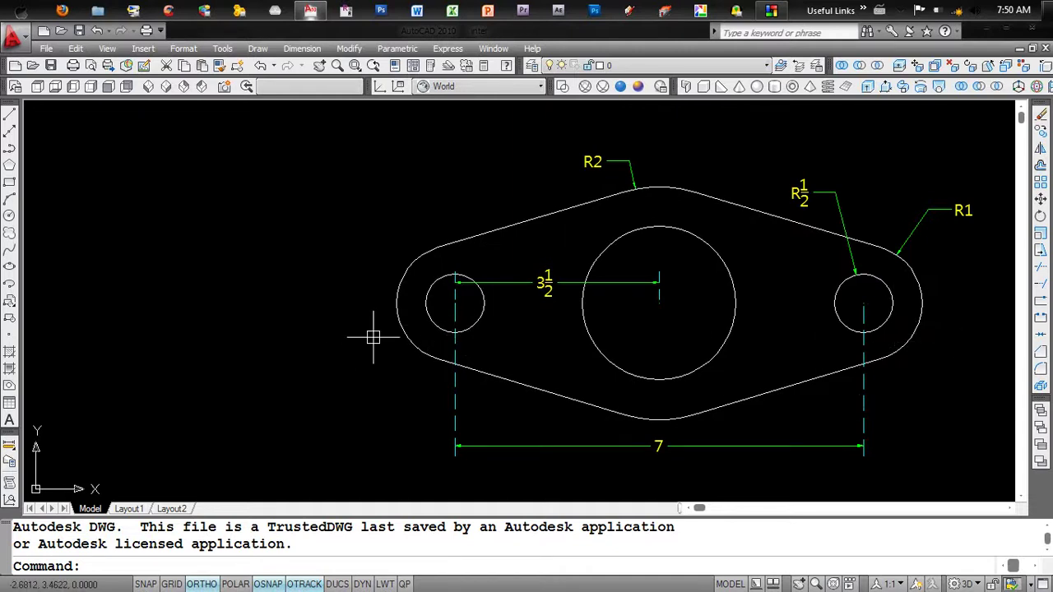
Step: Frame the reference plate in the view so its central circle can be dimensioned
middle_click_drag(375, 337, 529, 312)
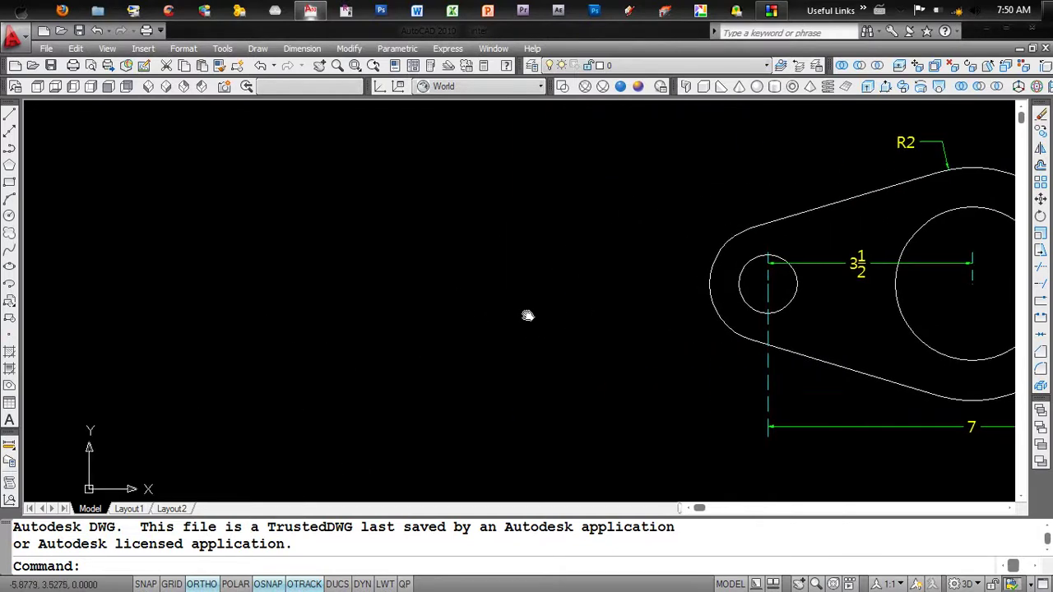
scroll(674, 321, "down", 2)
middle_click_drag(919, 285, 872, 284)
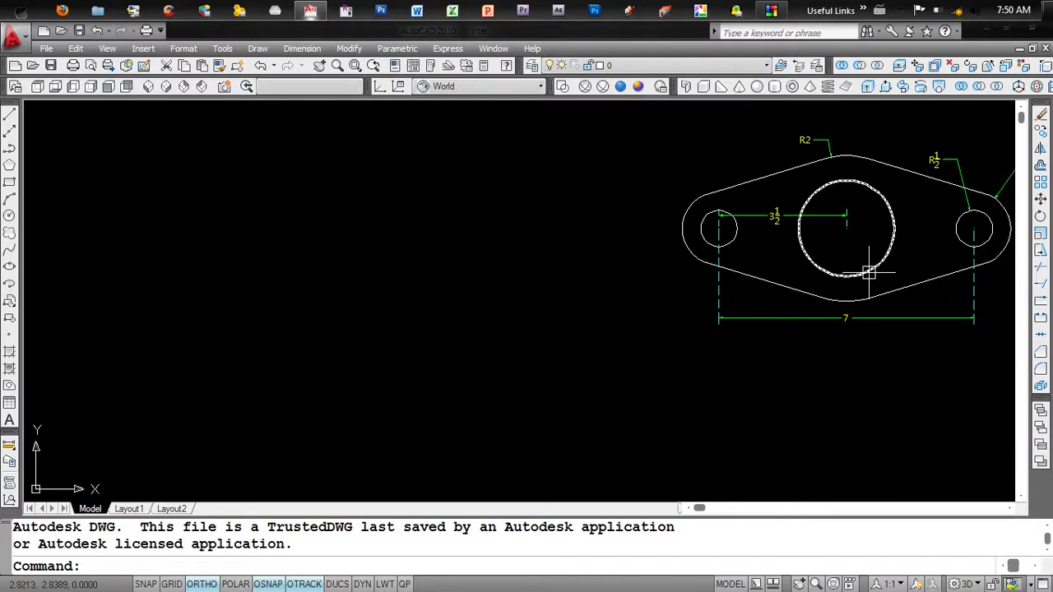
mouse_move(869, 272)
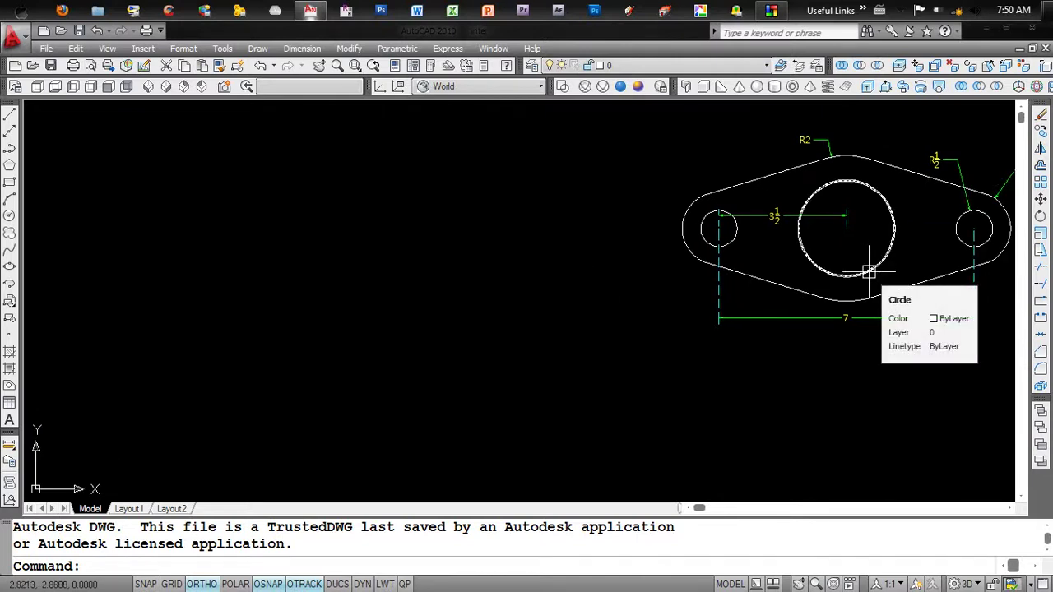
scroll(869, 271, "down", 2)
middle_click_drag(743, 291, 712, 288)
scroll(712, 289, "up", 2)
scroll(683, 240, "up", 3)
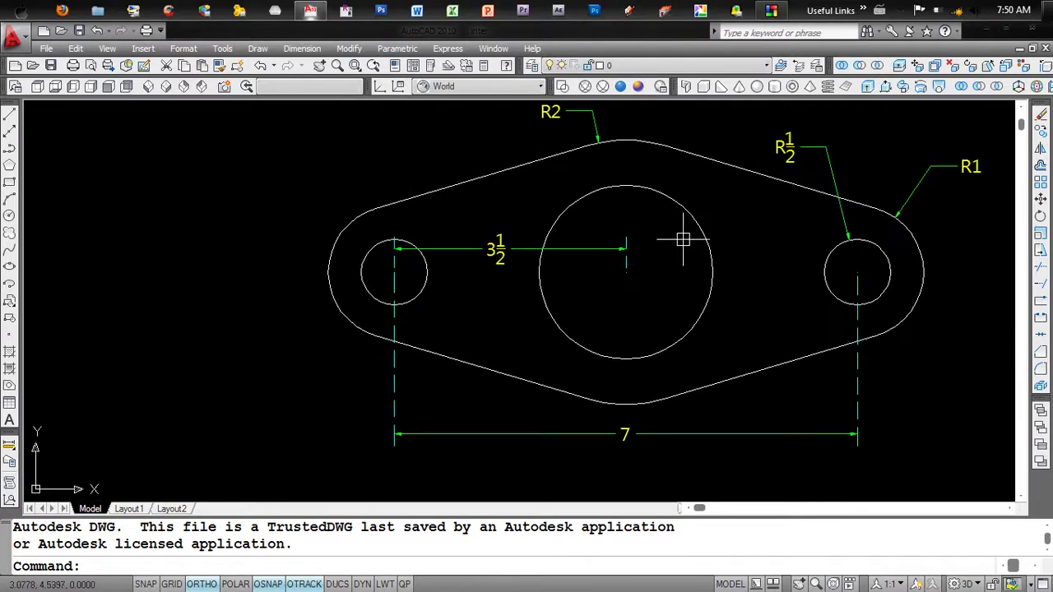
middle_click_drag(693, 235, 701, 260)
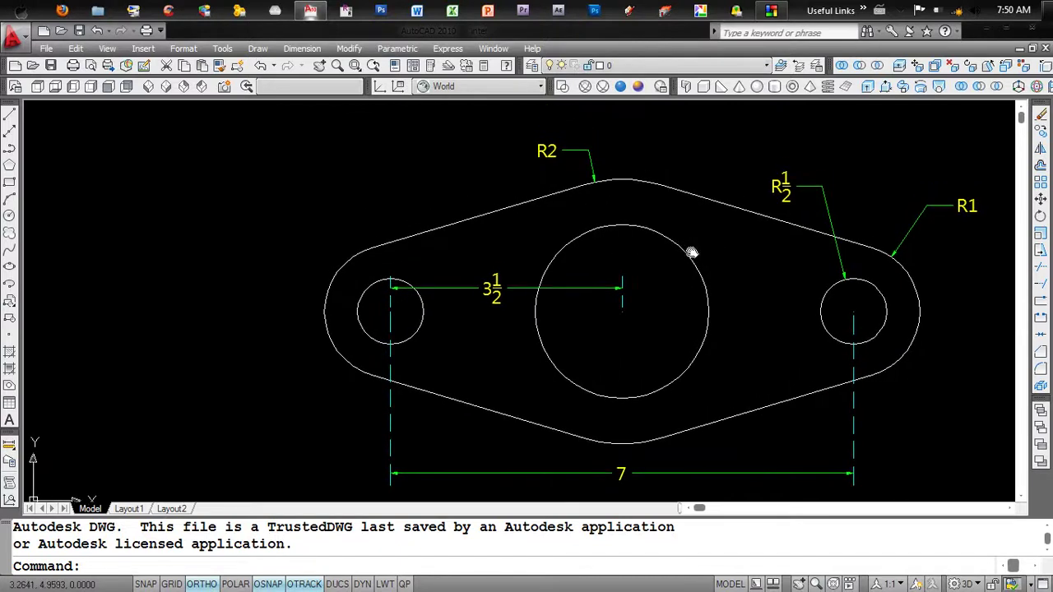
mouse_move(686, 294)
middle_mouse_down()
mouse_move(670, 271)
mouse_move(686, 313)
middle_mouse_up()
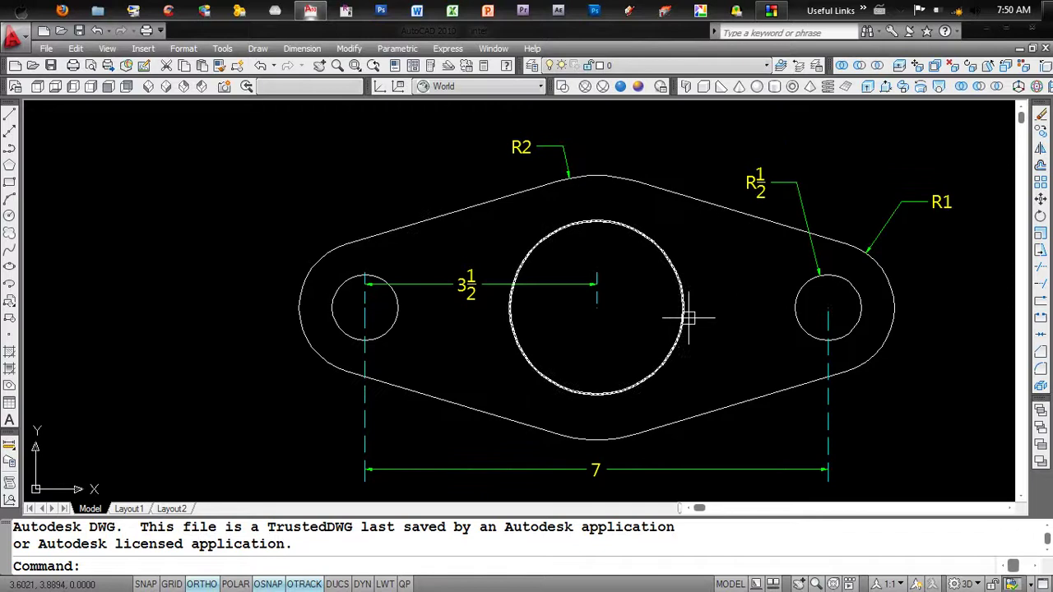
scroll(647, 301, "down", 1)
scroll(377, 292, "down", 3)
scroll(378, 292, "up", 2)
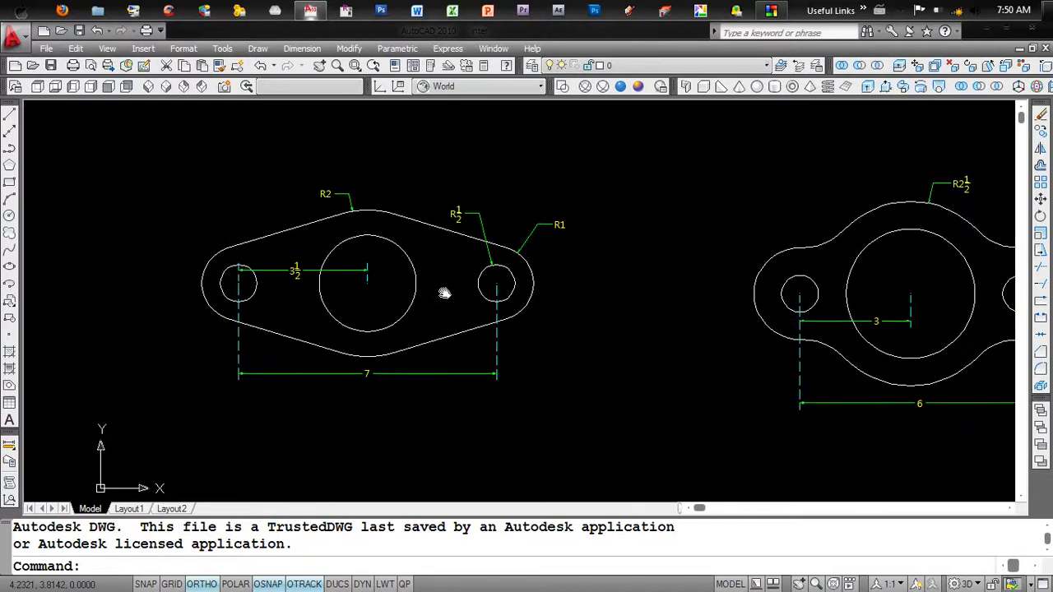
scroll(442, 293, "up", 1)
middle_click_drag(453, 301, 596, 239)
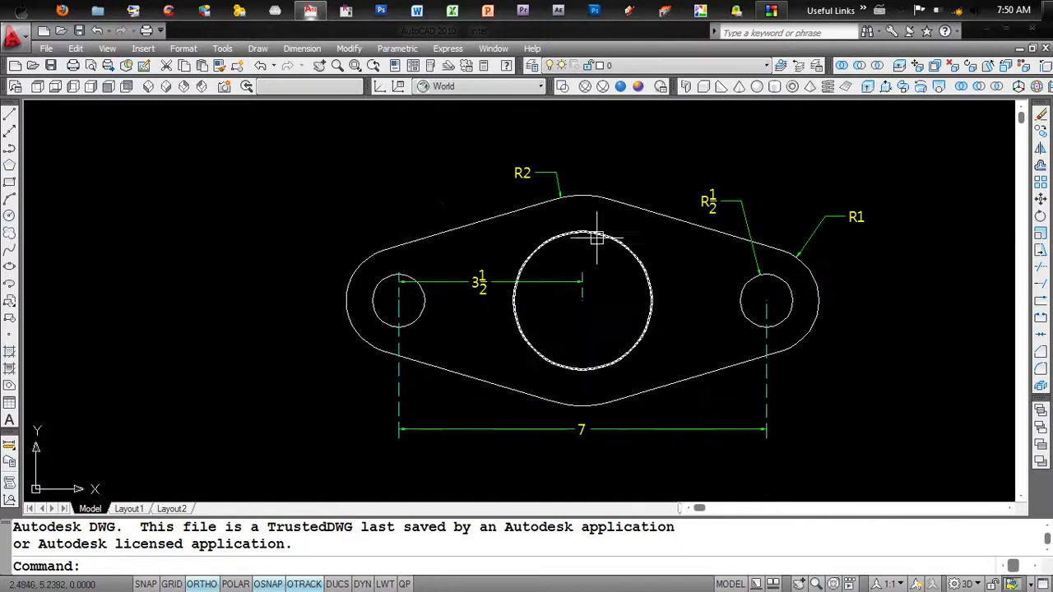
Step: Dimension the plate's large central circle with an R1.31 radius label placed above it
left_click(302, 48)
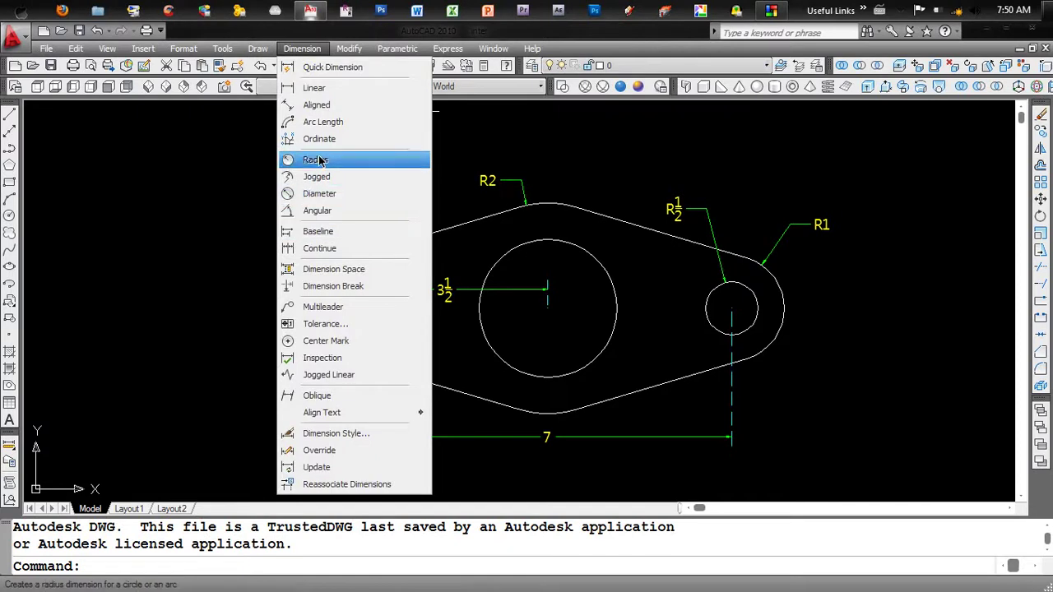
left_click(327, 159)
scroll(494, 214, "up", 2)
left_click(568, 245)
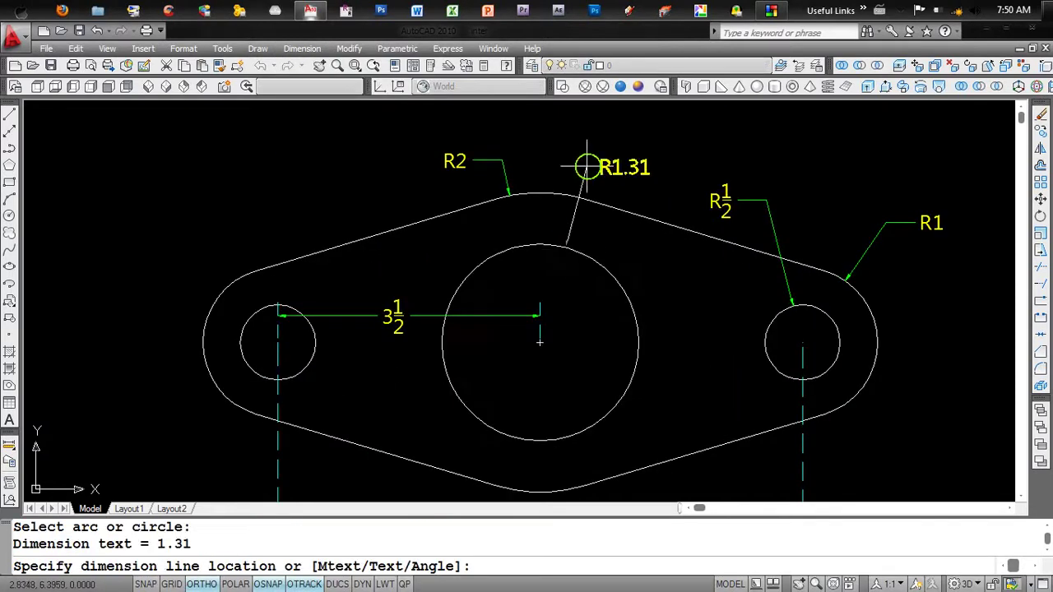
middle_click_drag(587, 164, 558, 256)
left_click(640, 196)
scroll(658, 215, "up", 4)
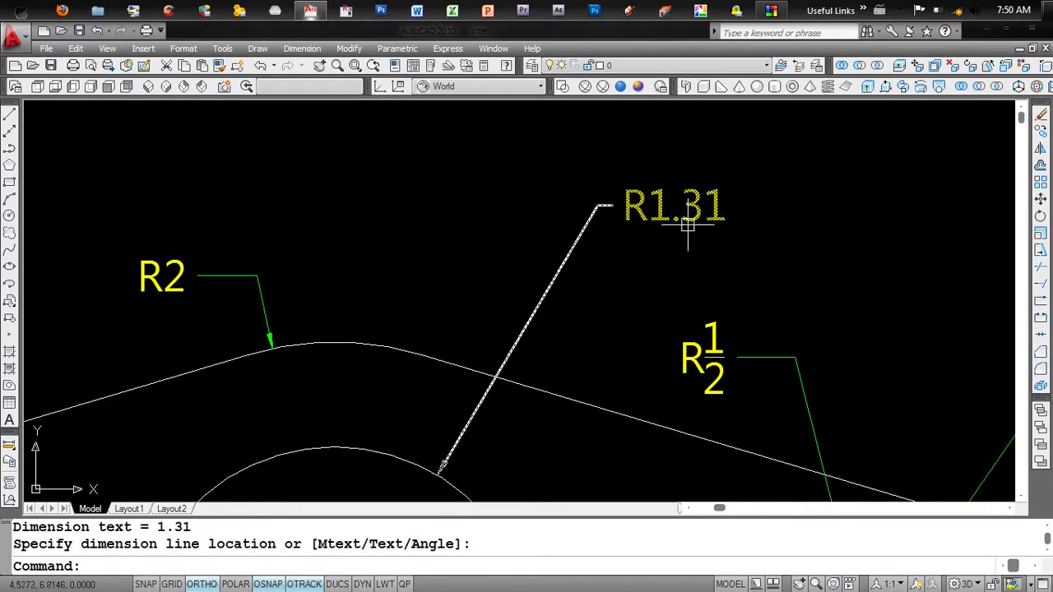
scroll(686, 223, "down", 7)
scroll(643, 206, "up", 3)
middle_click_drag(647, 228, 800, 202)
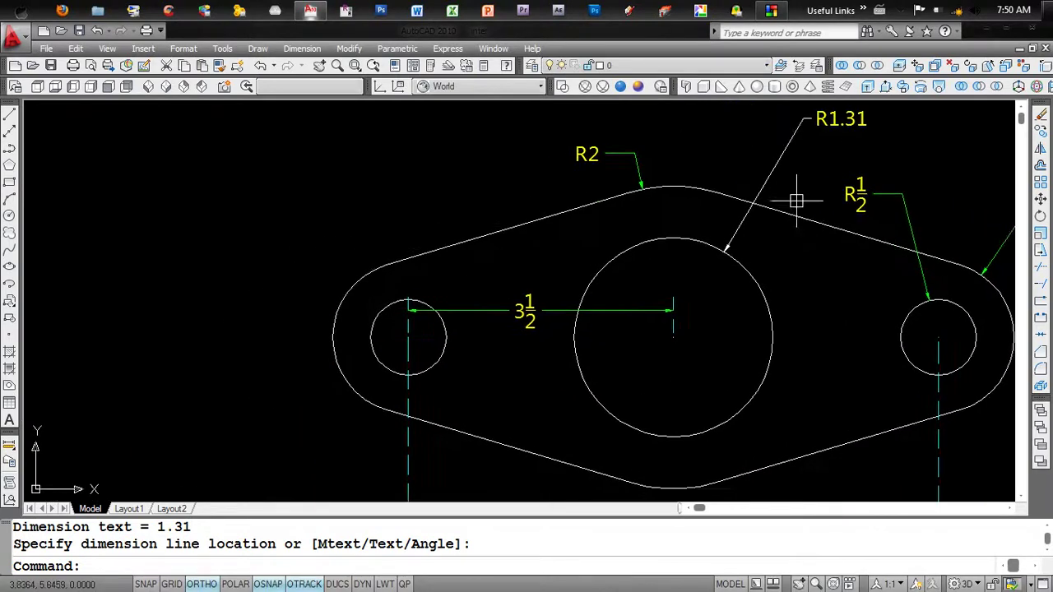
scroll(801, 202, "down", 2)
middle_click_drag(455, 290, 557, 249)
middle_click_drag(503, 305, 526, 319)
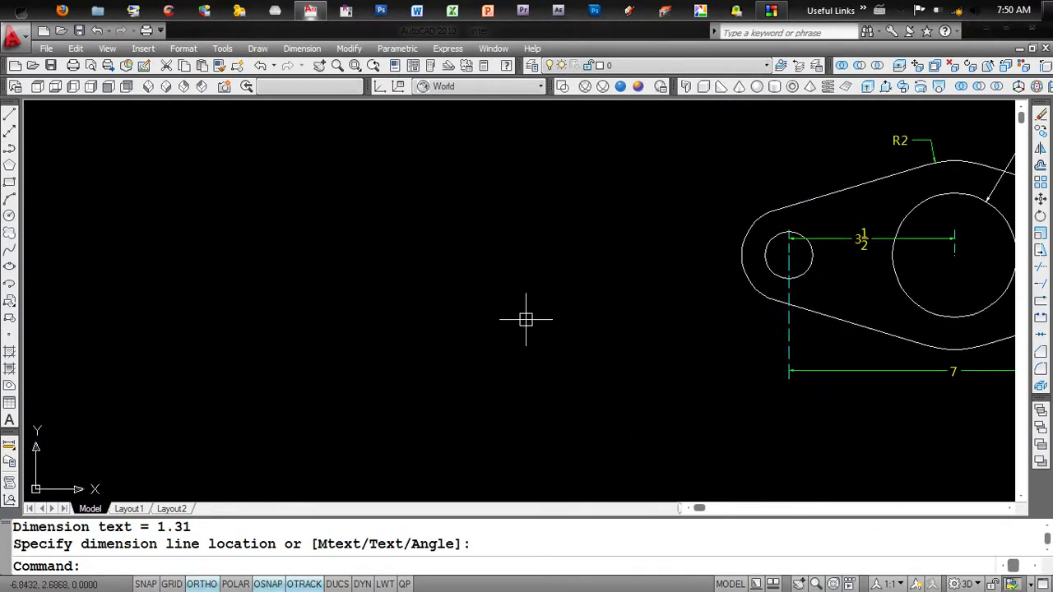
Step: Draw a circle of radius 1.31 in empty space left of the reference plate
type("c")
key("Return")
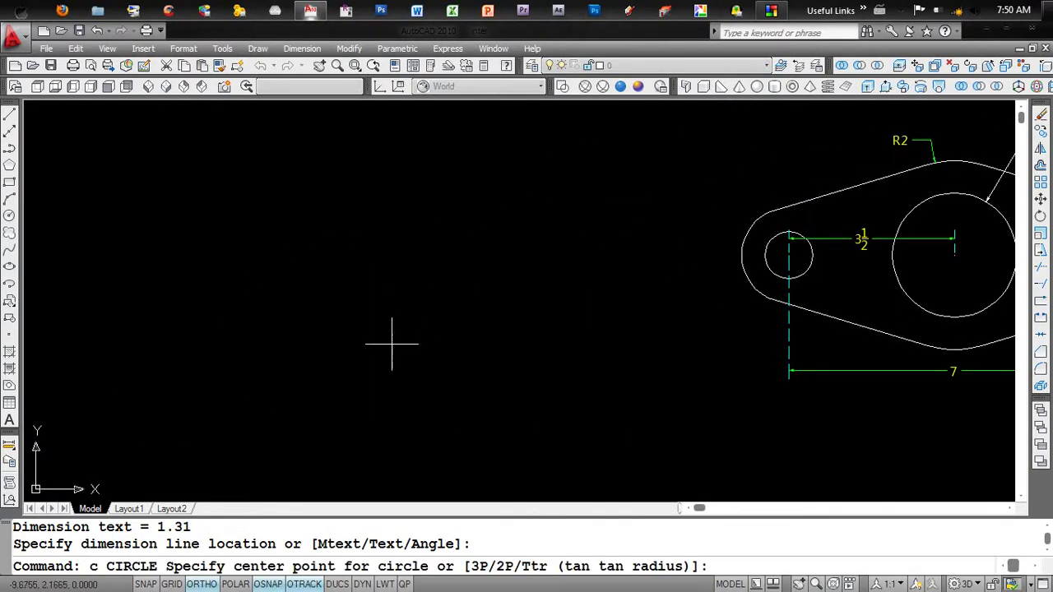
left_click(354, 295)
type("1.31")
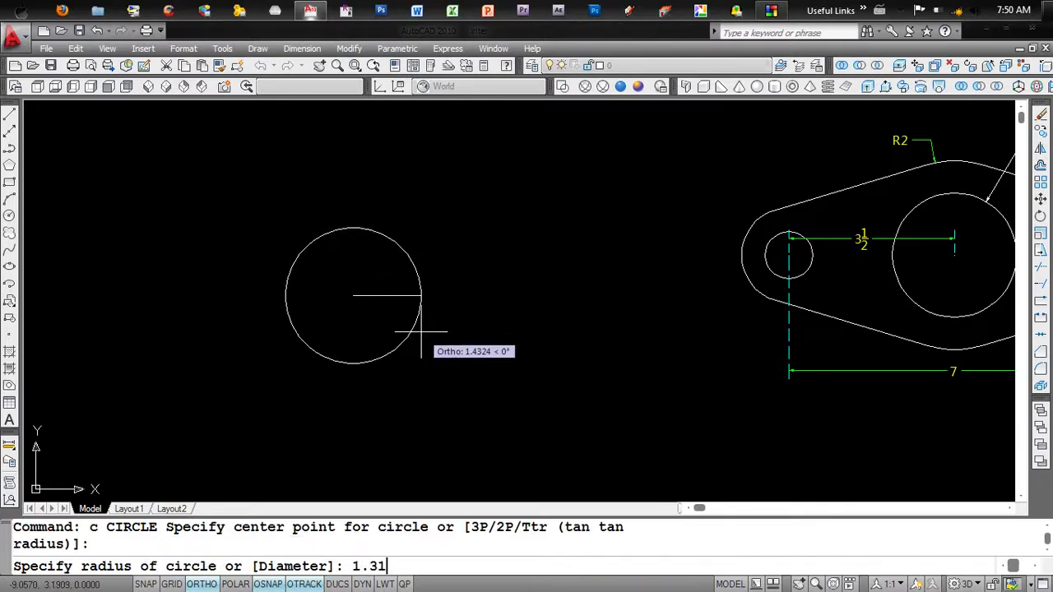
key("Return")
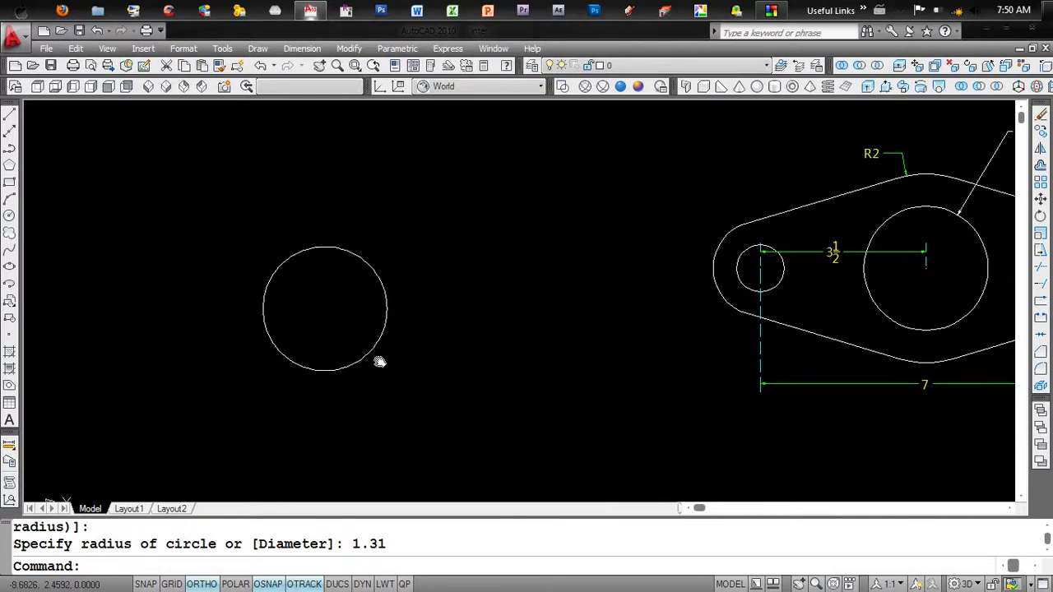
scroll(789, 214, "up", 5)
middle_click_drag(740, 174, 769, 232)
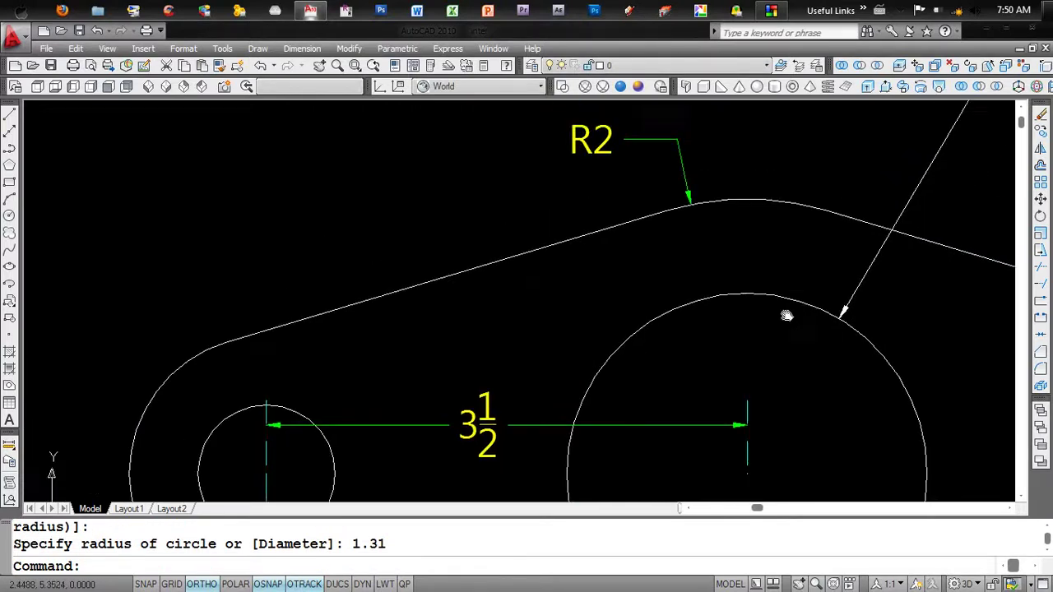
scroll(621, 176, "down", 5)
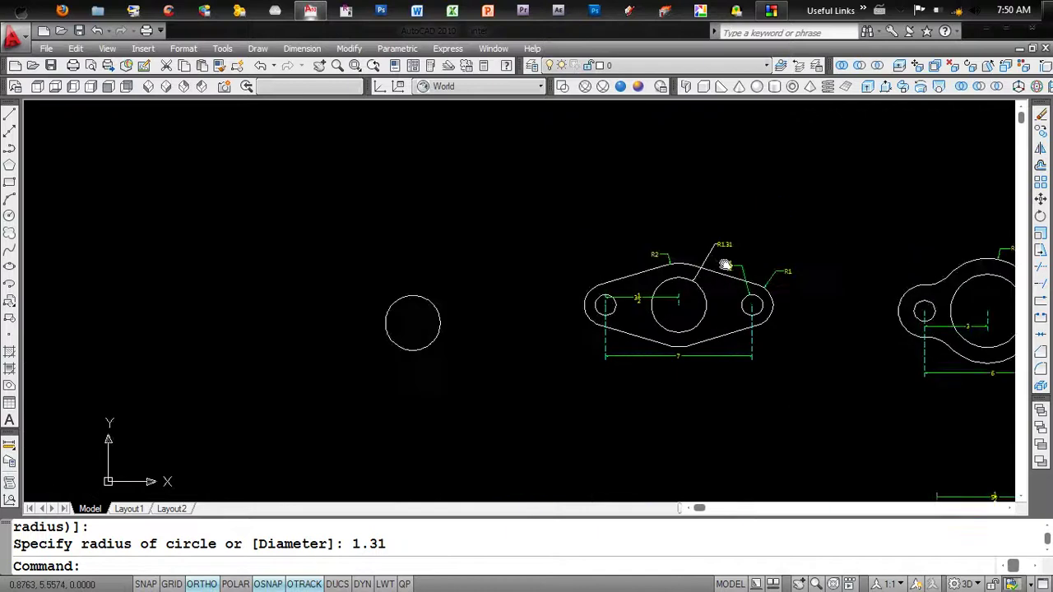
middle_click_drag(467, 316, 615, 298)
Step: Add a concentric circle of radius 2 around the 1.31 circle
key("Return")
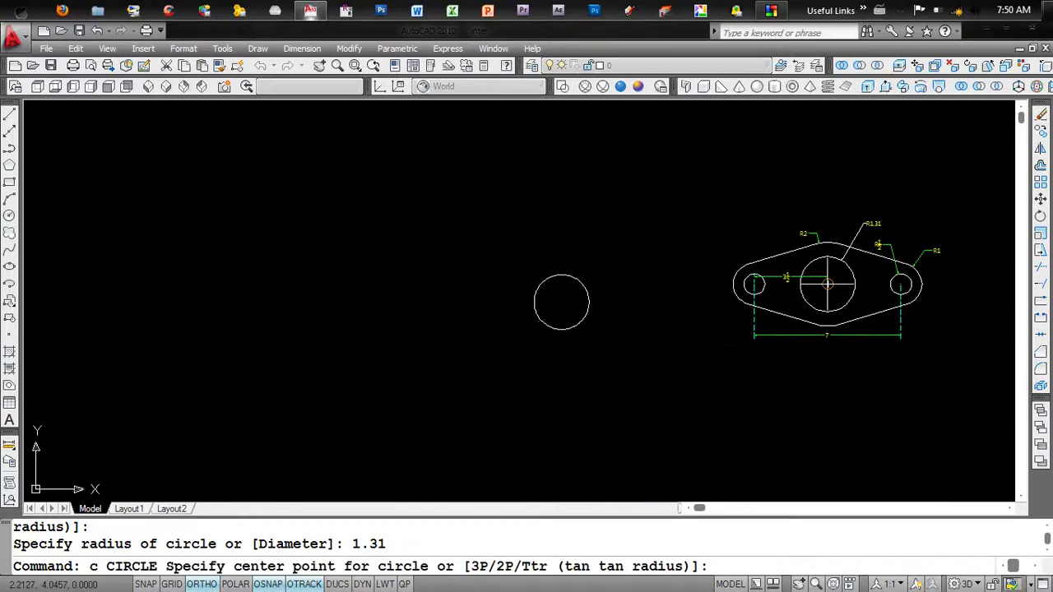
left_click(561, 302)
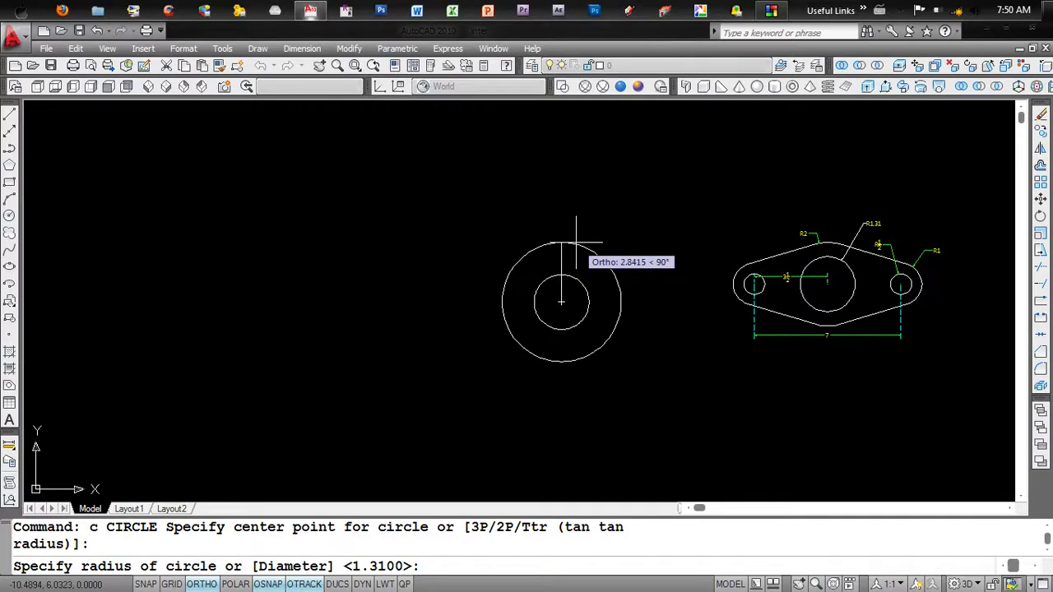
type("2")
key("Return")
scroll(829, 315, "up", 3)
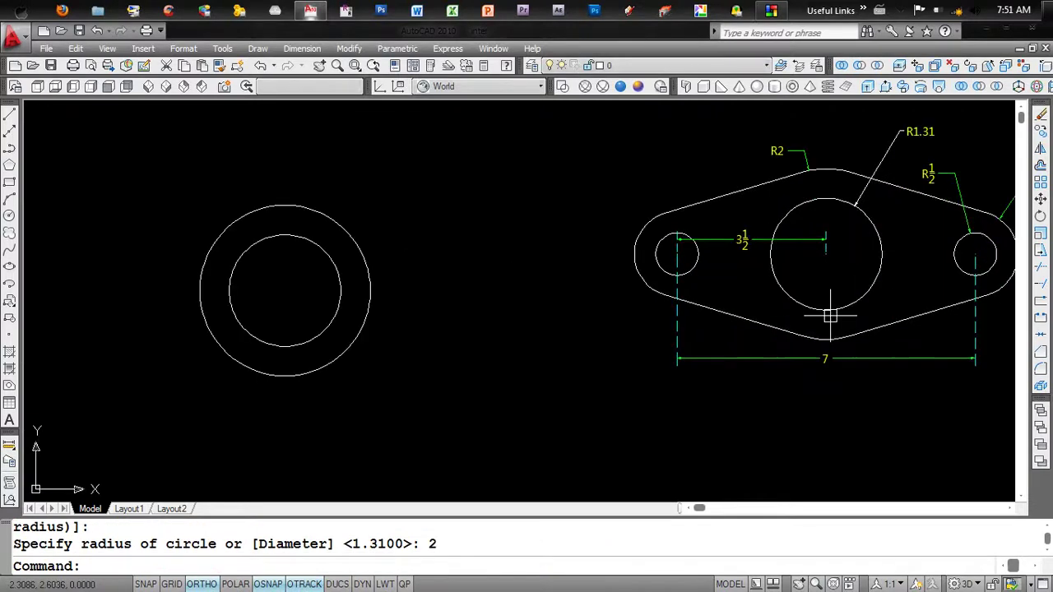
scroll(621, 279, "up", 3)
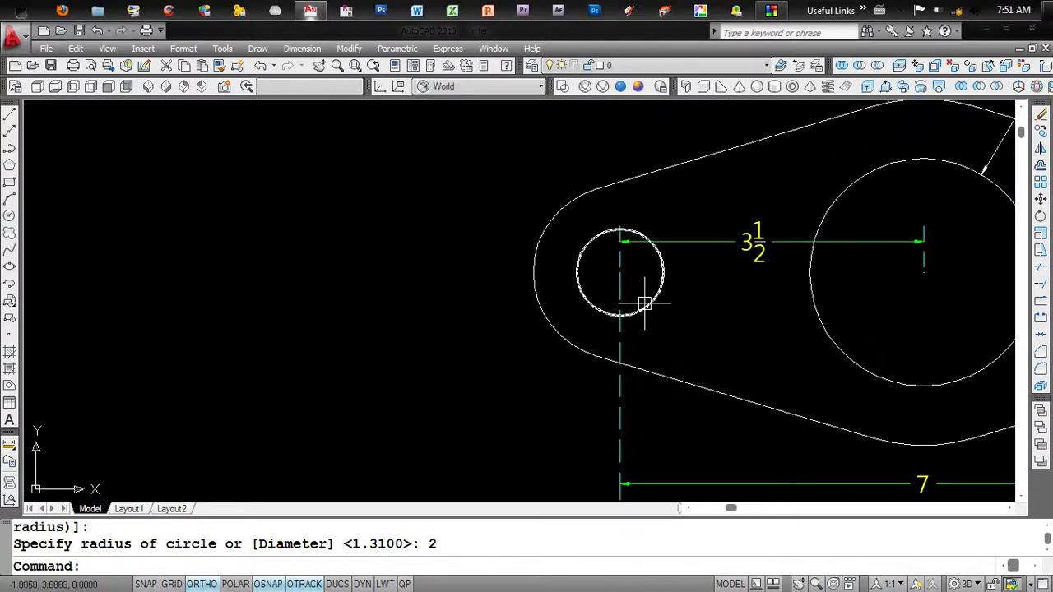
middle_click_drag(650, 289, 627, 303)
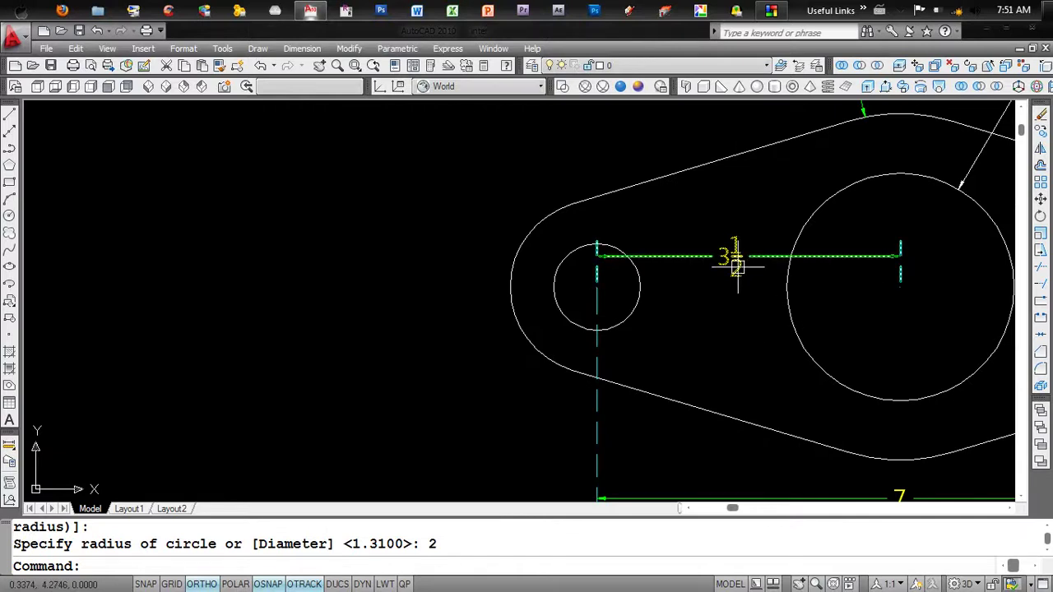
scroll(723, 298, "down", 4)
scroll(564, 341, "up", 3)
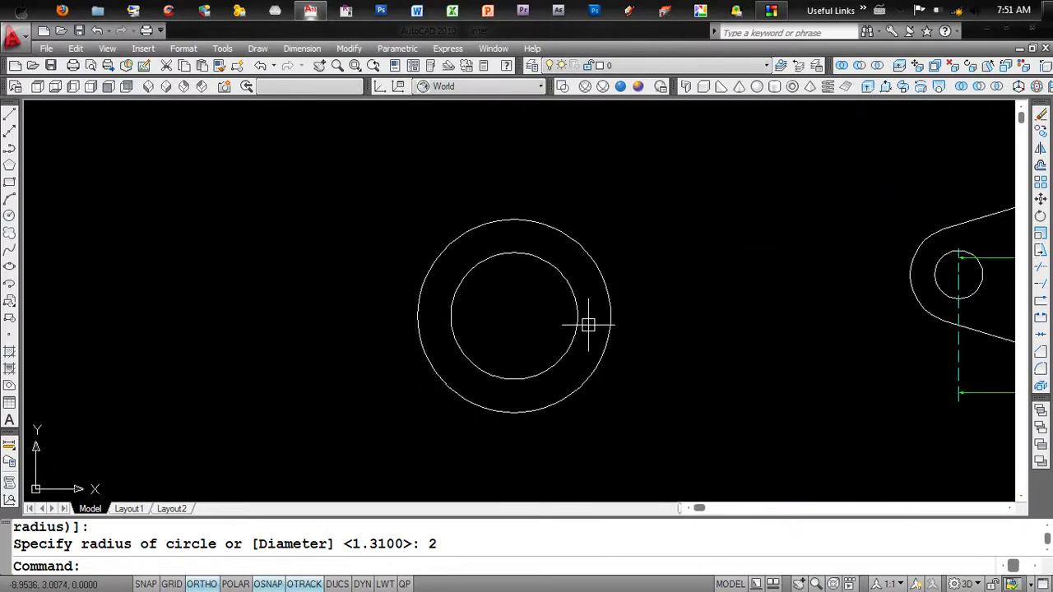
type("l")
key("Return")
Step: Draw a 3.5-unit horizontal construction line from the circles' shared centre
left_click(513, 315)
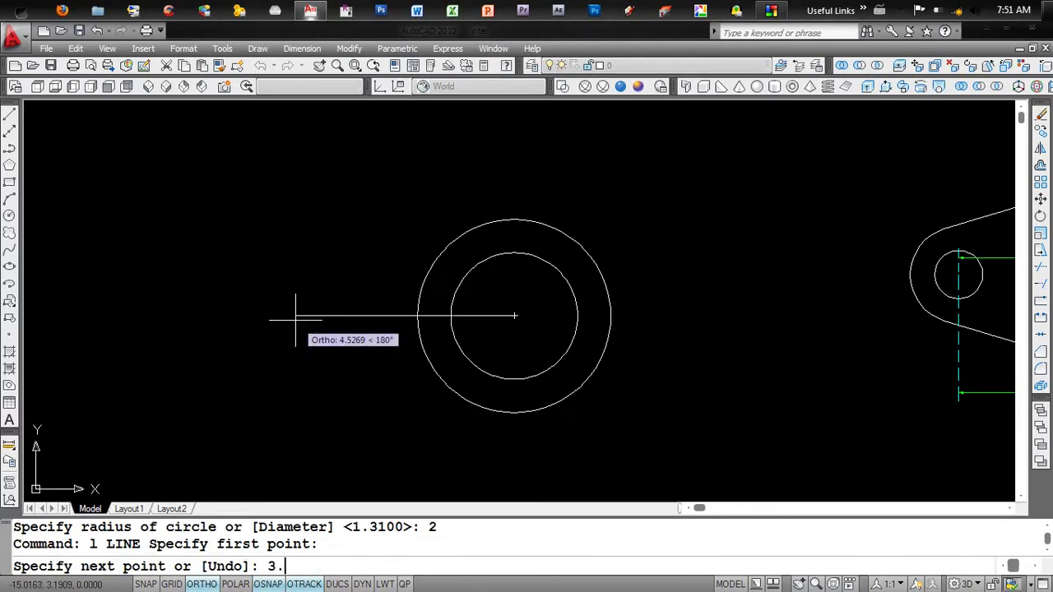
key("Return")
key("Return")
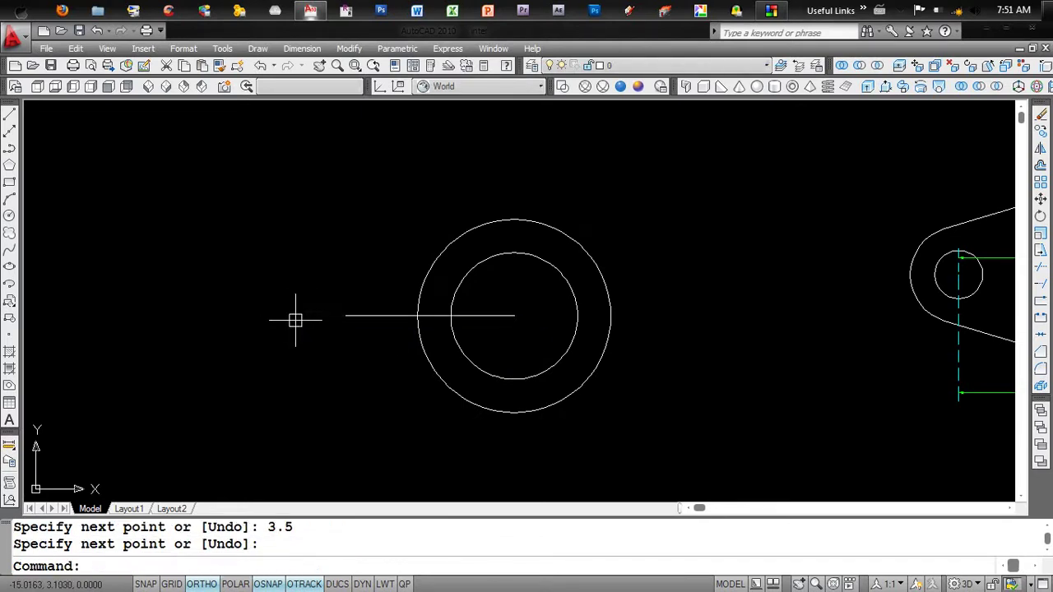
mouse_move(524, 360)
middle_mouse_down()
mouse_move(380, 338)
mouse_move(107, 338)
middle_mouse_up()
scroll(775, 247, "up", 2)
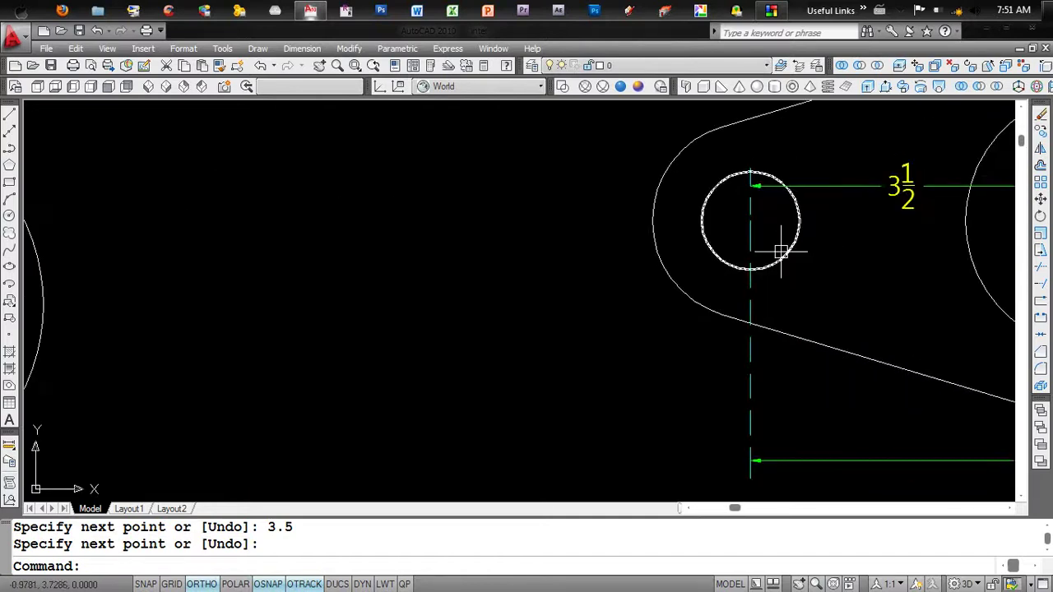
scroll(639, 287, "down", 3)
middle_click_drag(639, 287, 493, 293)
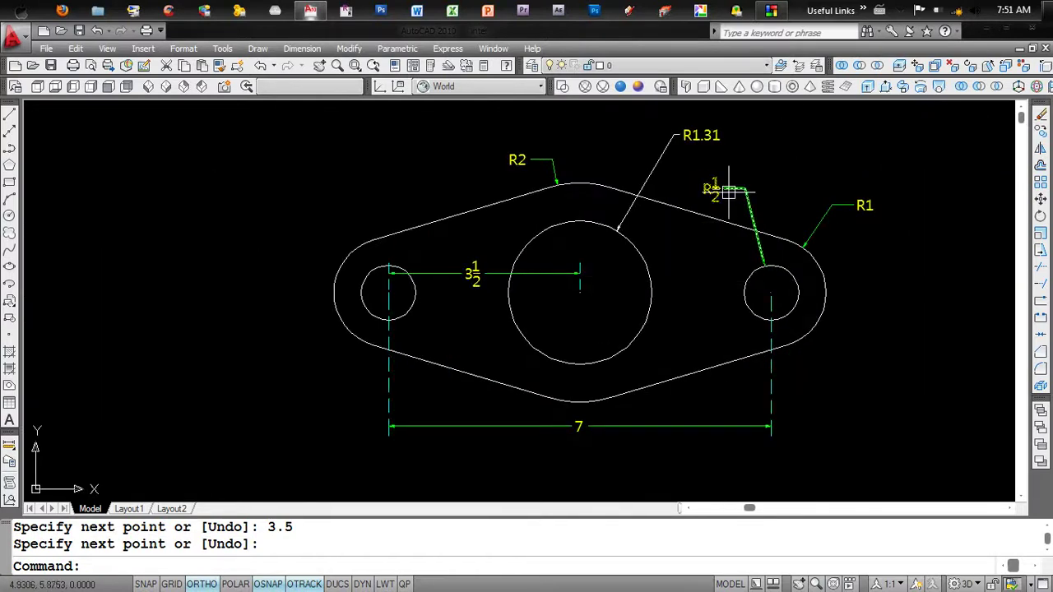
scroll(732, 190, "up", 2)
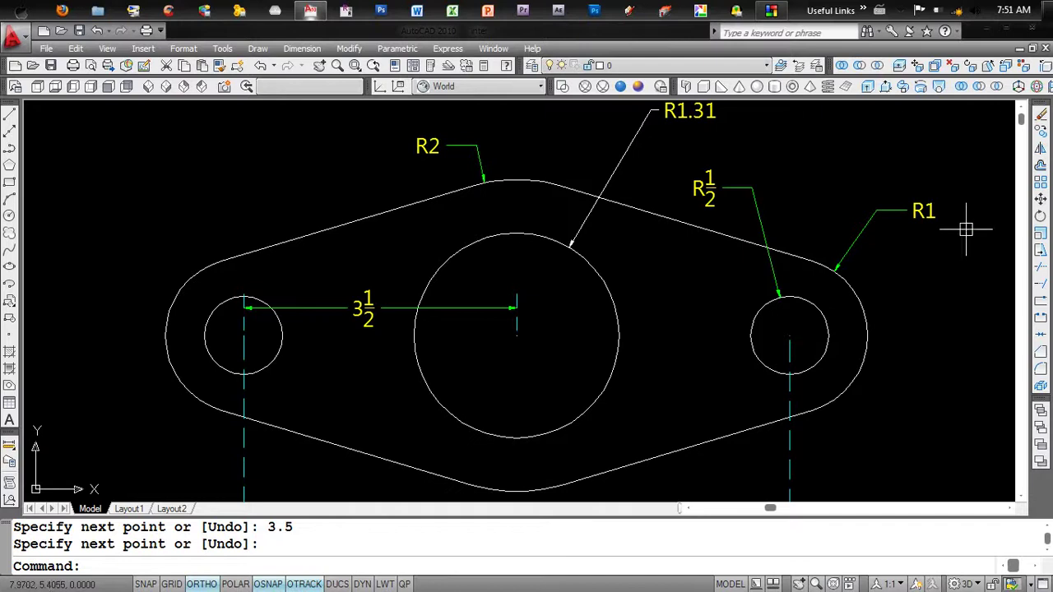
scroll(868, 317, "down", 5)
scroll(567, 357, "up", 2)
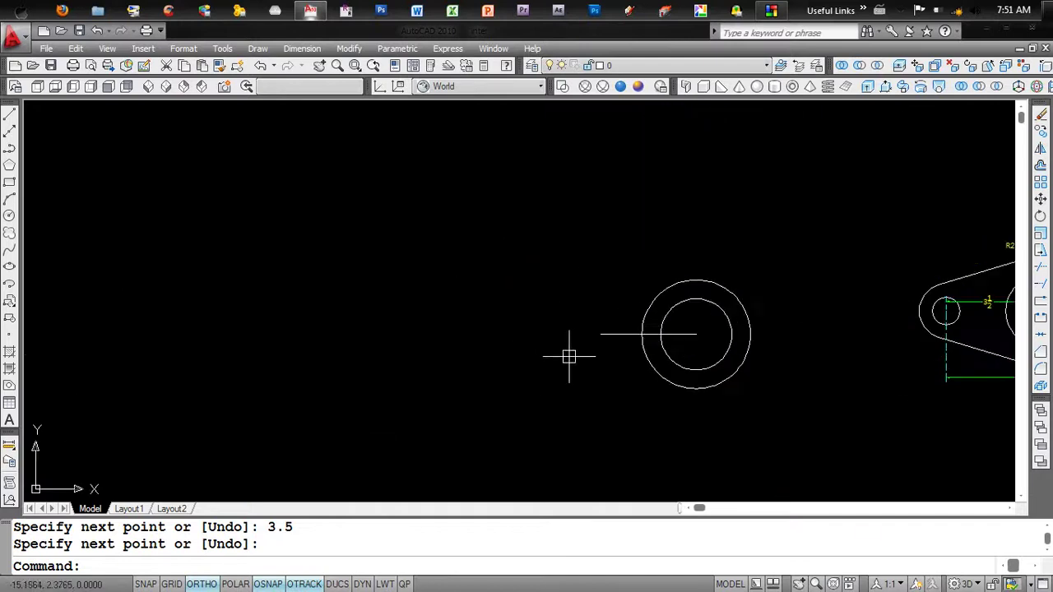
Step: Draw concentric circles of radius 0.5 and 1 at the line's left end
type("c")
key("Return")
left_click(588, 329)
type(".5")
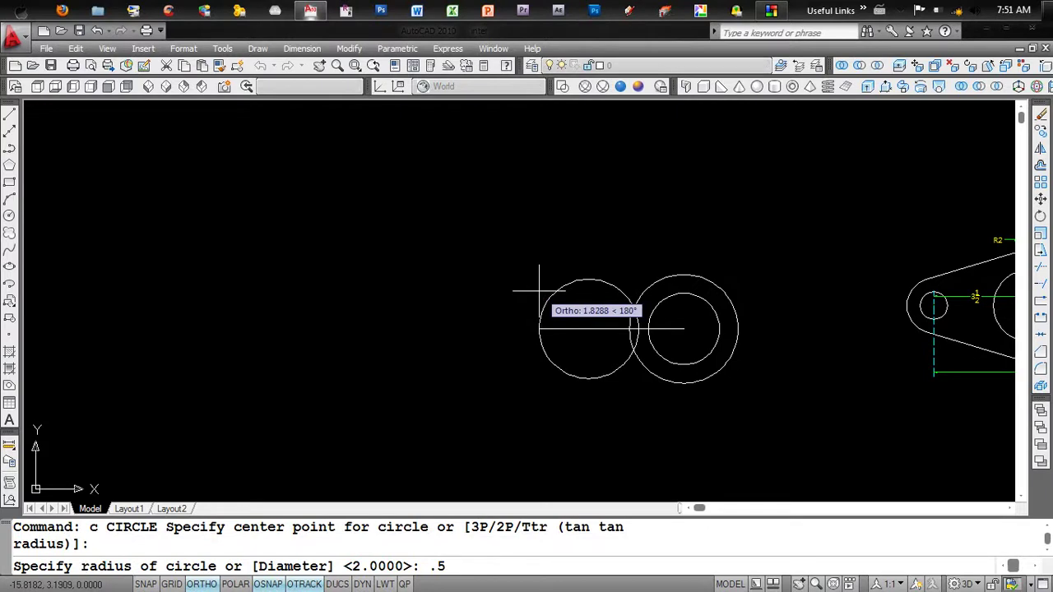
key("Return")
scroll(569, 313, "up", 3)
scroll(569, 312, "up", 2)
key("Return")
left_click(625, 359)
type("1")
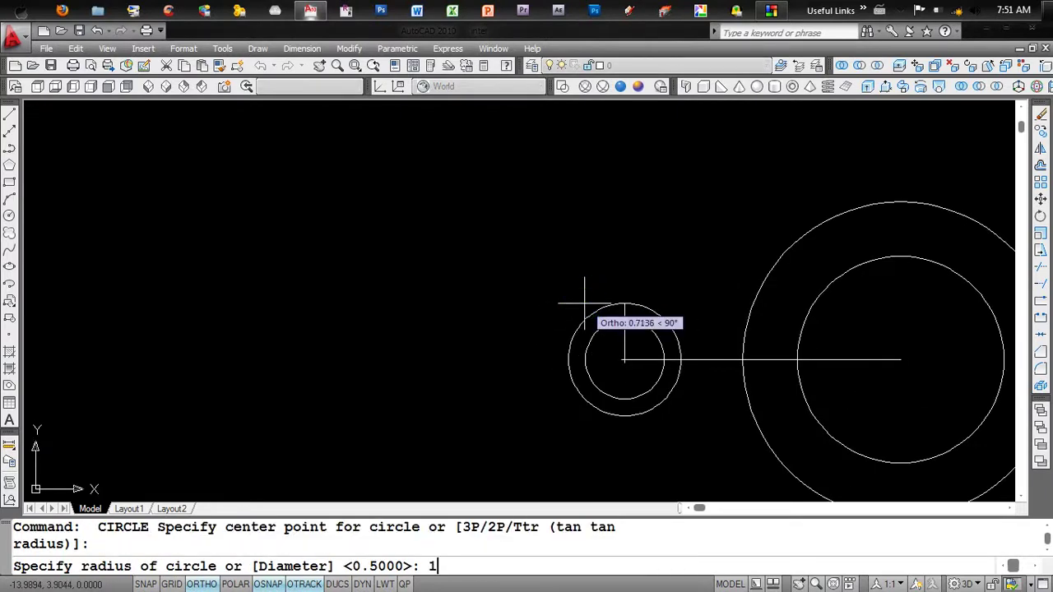
key("Return")
Step: Window-select and erase the horizontal construction line
middle_click_drag(736, 382, 450, 290)
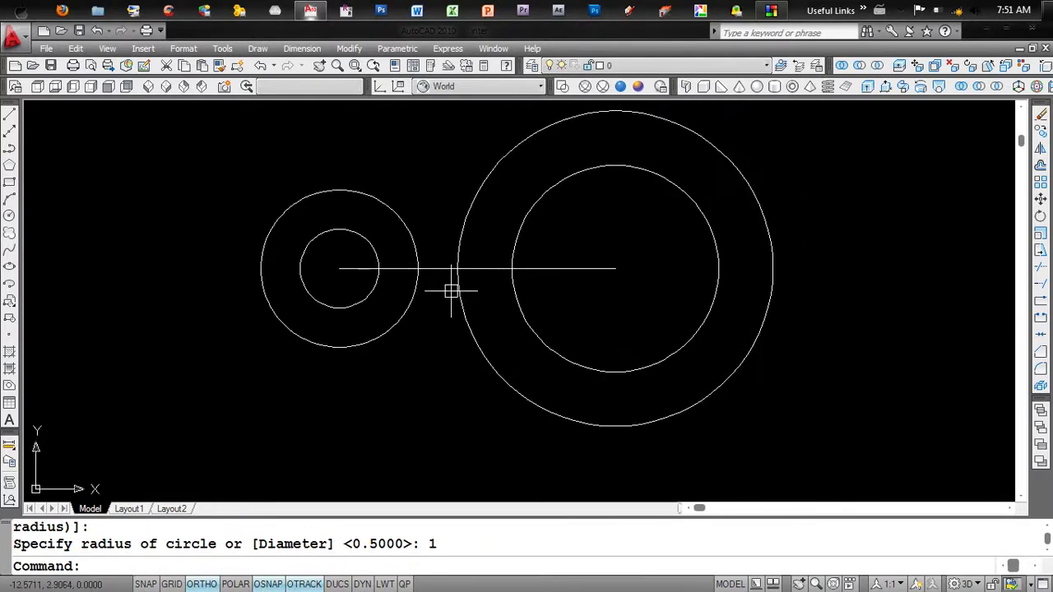
left_click(581, 286)
left_click(553, 236)
type("e")
key("Return")
scroll(581, 265, "down", 5)
mouse_move(581, 265)
middle_mouse_down()
mouse_move(496, 339)
mouse_move(458, 337)
middle_mouse_up()
scroll(728, 305, "down", 2)
scroll(622, 283, "up", 2)
scroll(502, 292, "up", 4)
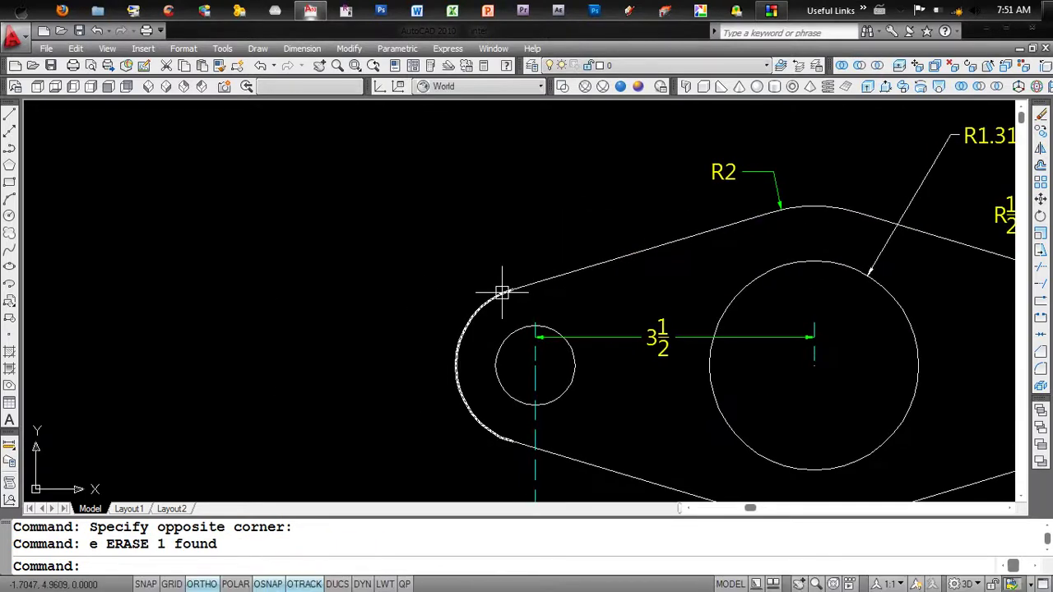
scroll(400, 293, "down", 5)
mouse_move(148, 301)
middle_mouse_down()
mouse_move(500, 301)
mouse_move(465, 287)
middle_mouse_up()
scroll(500, 294, "up", 4)
type("l")
key("Return")
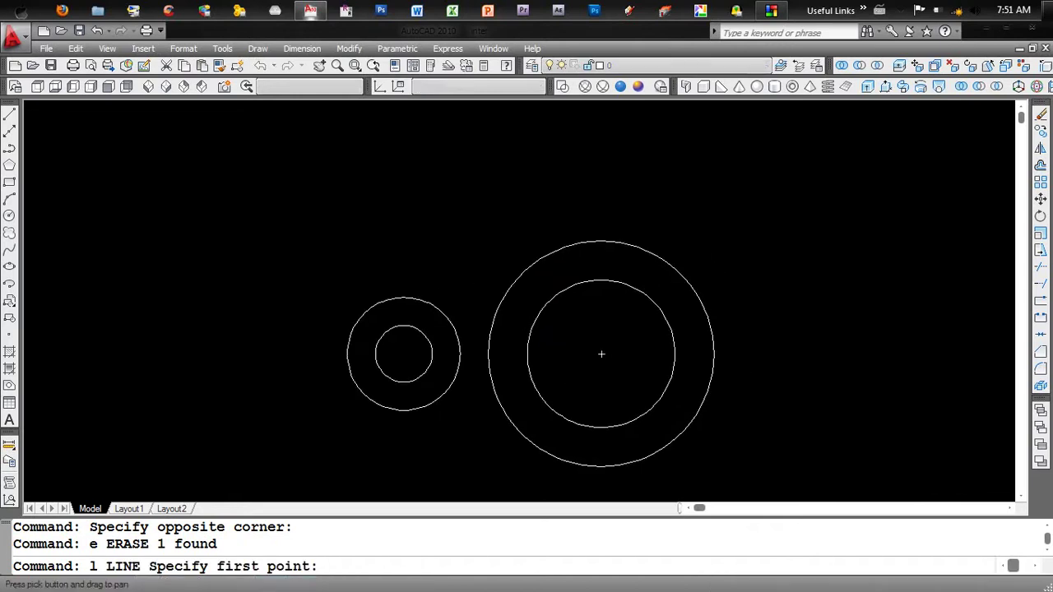
left_click(403, 297)
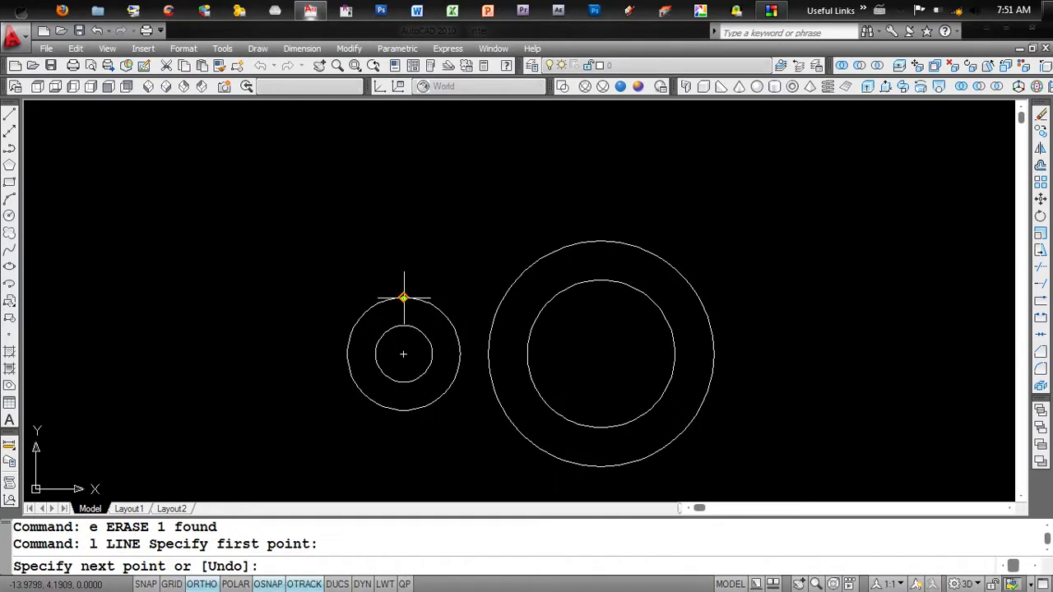
left_click(584, 240)
key("Return")
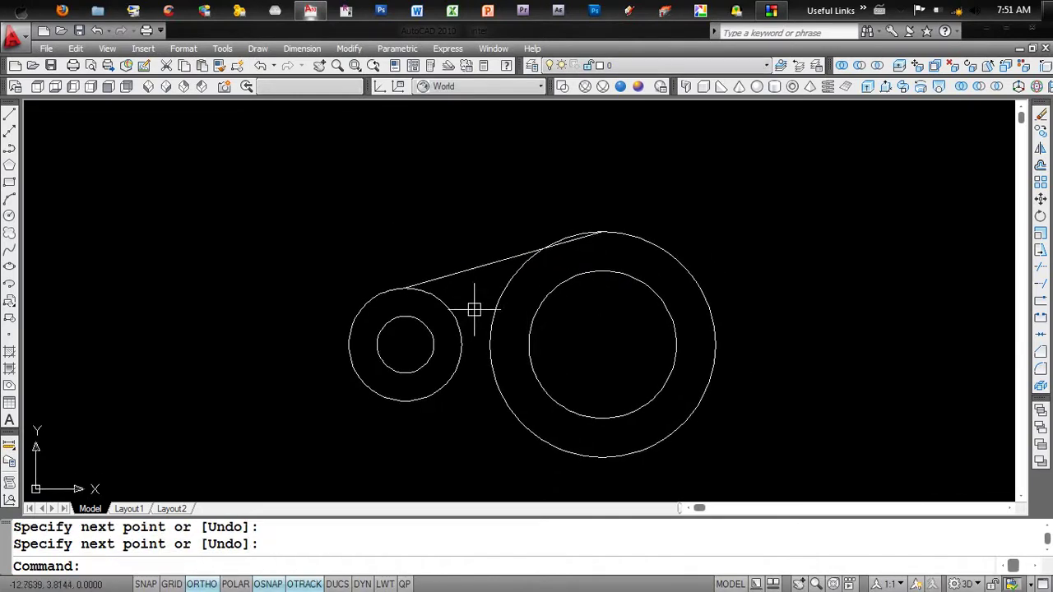
scroll(454, 353, "up", 2)
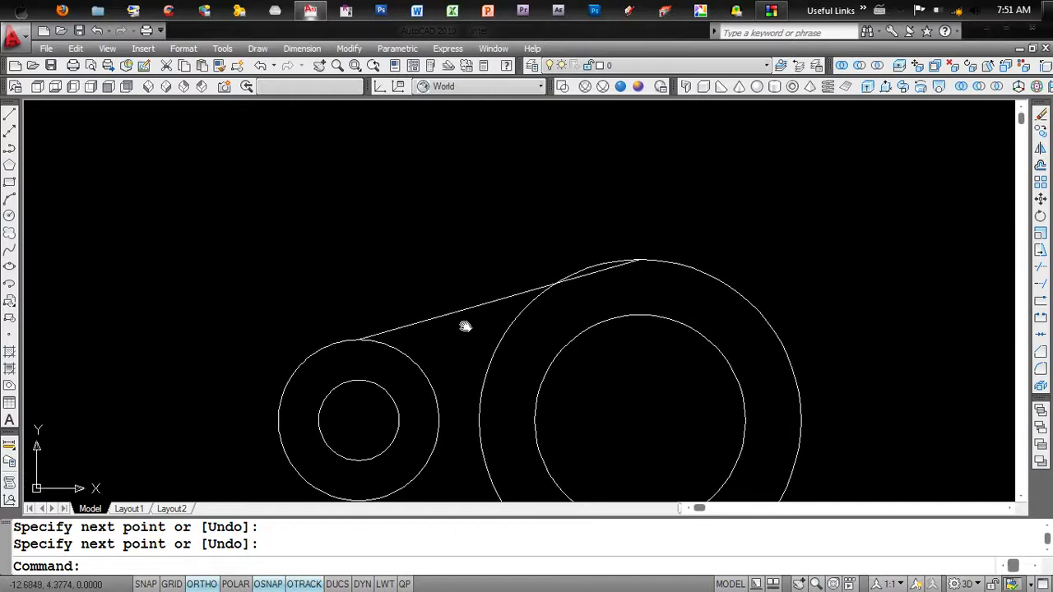
scroll(567, 289, "up", 2)
left_click(600, 270)
scroll(615, 290, "down", 1)
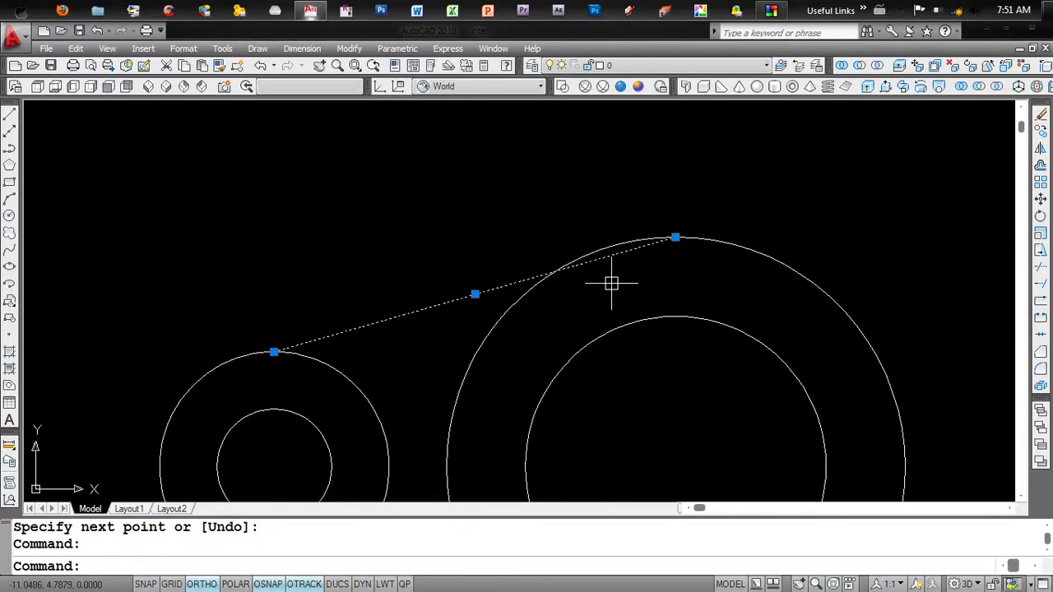
type("e")
key("Return")
scroll(630, 293, "down", 3)
middle_click_drag(835, 286, 589, 351)
scroll(733, 291, "up", 1)
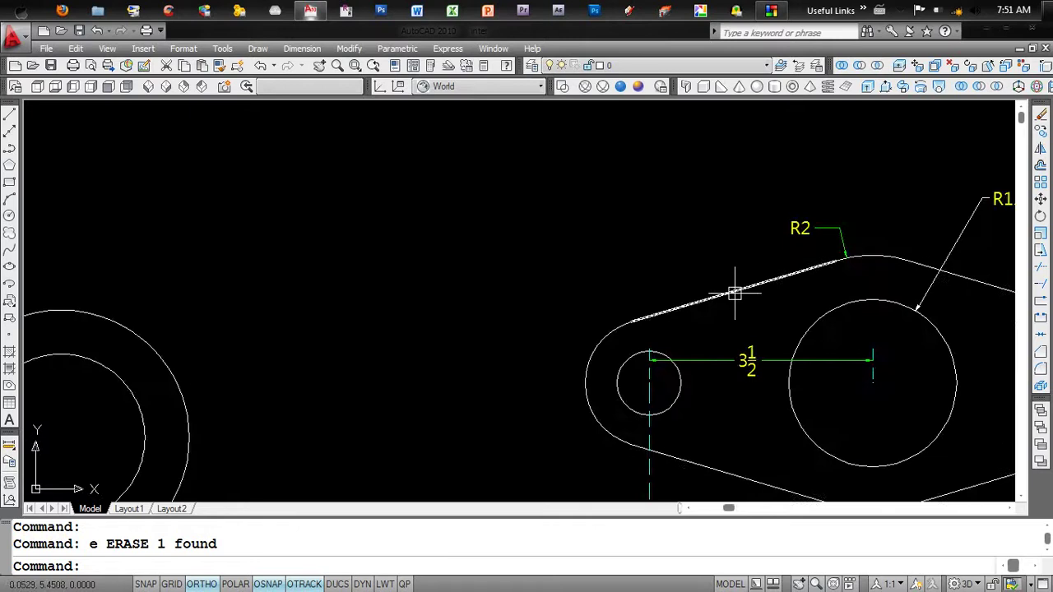
middle_click_drag(247, 353, 646, 301)
scroll(647, 301, "down", 1)
scroll(387, 322, "up", 1)
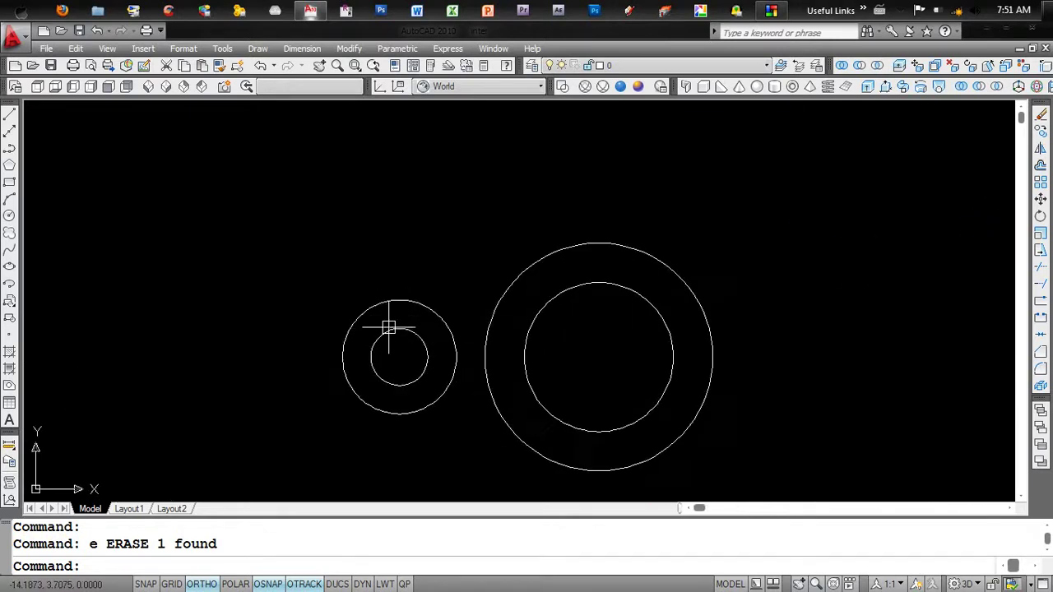
middle_click_drag(387, 322, 422, 335)
scroll(423, 315, "up", 1)
middle_click_drag(645, 240, 627, 266)
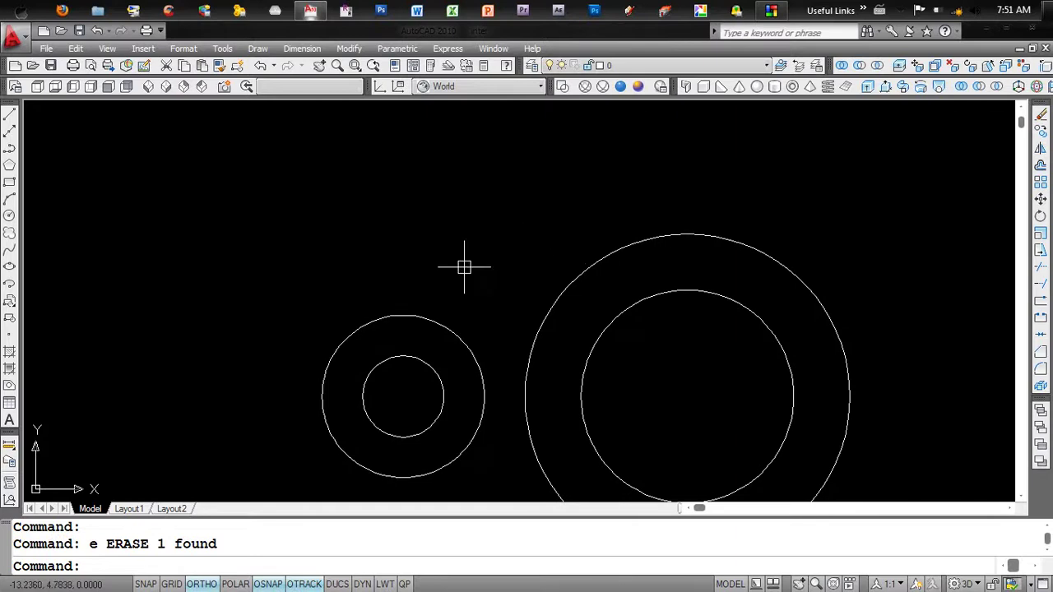
middle_click_drag(616, 310, 576, 309)
type("l")
Step: Start a line, bring up the object snap menu, then cancel the command
key("Return")
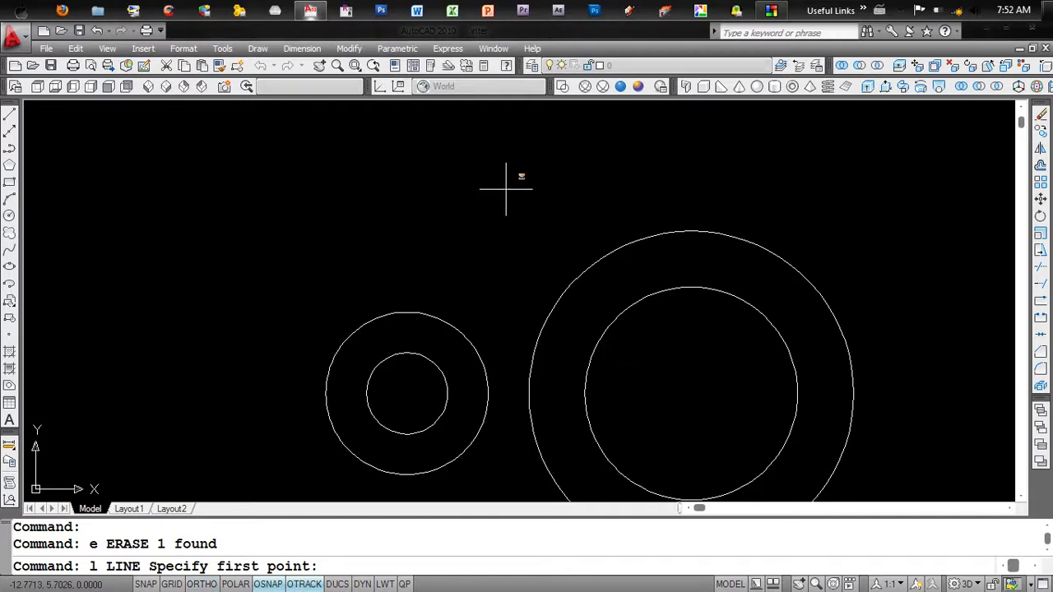
right_click(506, 188, "shift")
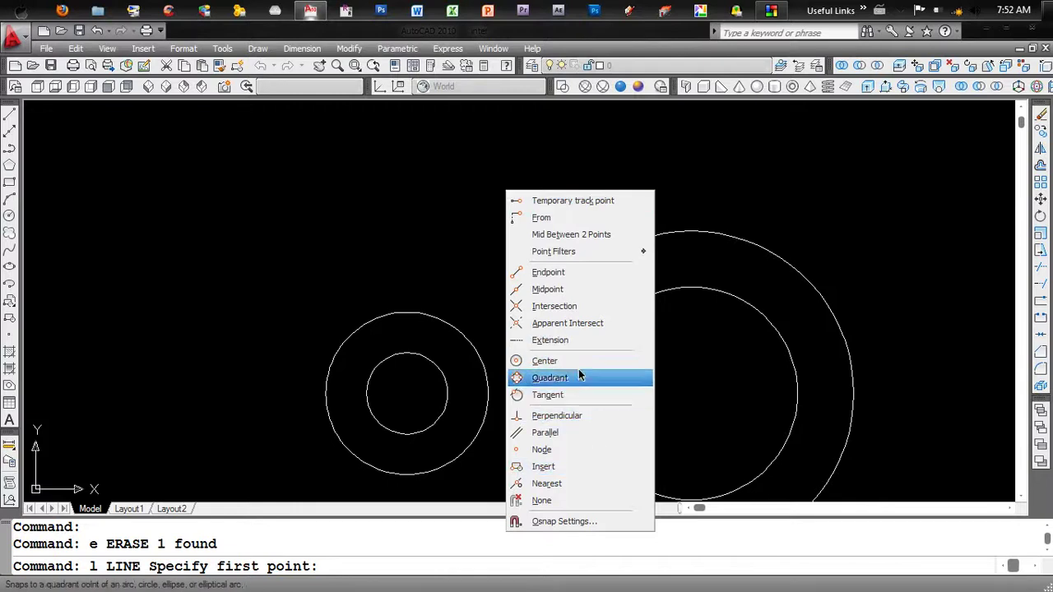
key("Escape")
Step: Display the Object Snap toolbar from the toolbar list, then close it again
right_click(429, 69)
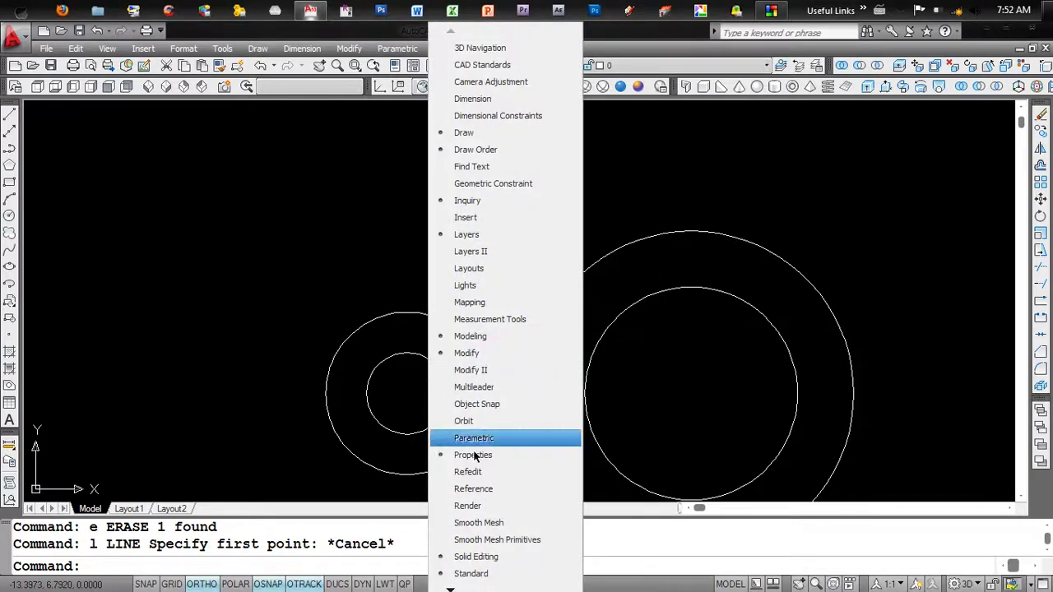
left_click(477, 405)
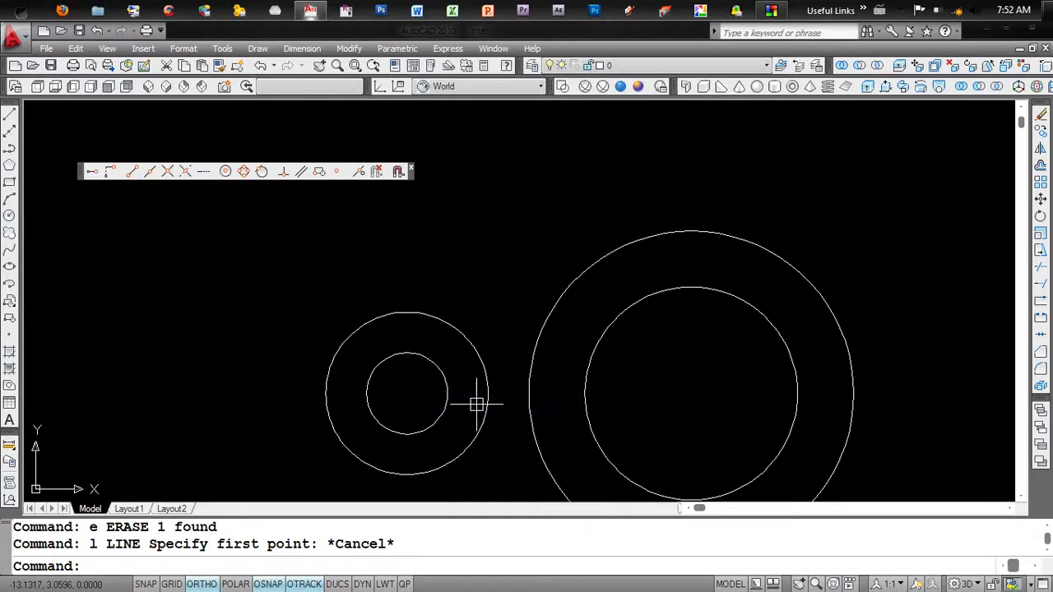
left_click(415, 167)
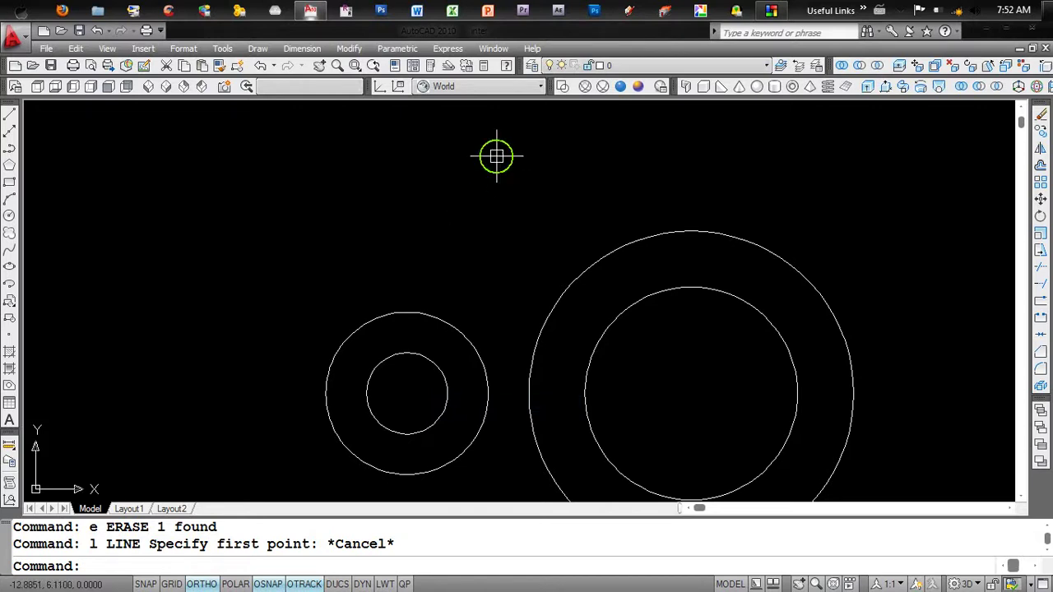
left_click(493, 154)
left_click(317, 226)
Step: Draw a line tangent to the tops of the small and large outer circles
type("l")
key("Return")
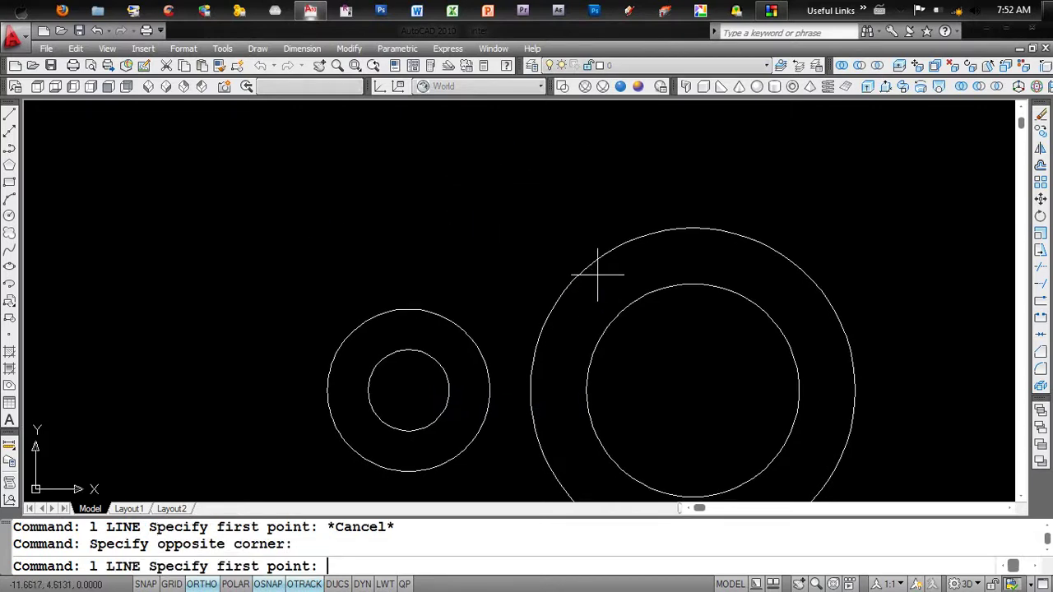
right_click(504, 257, "shift")
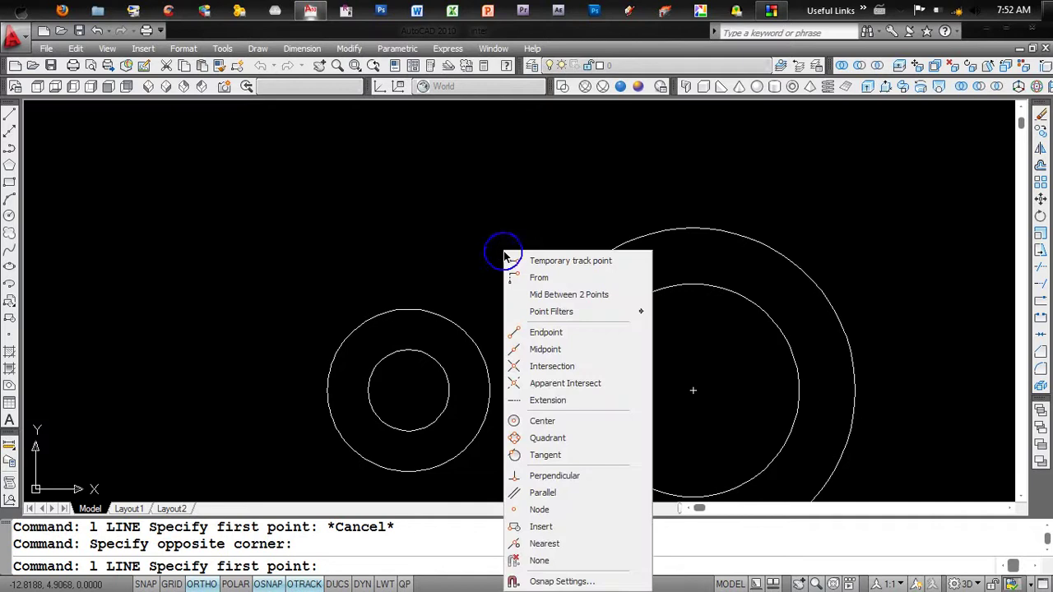
left_click(573, 459)
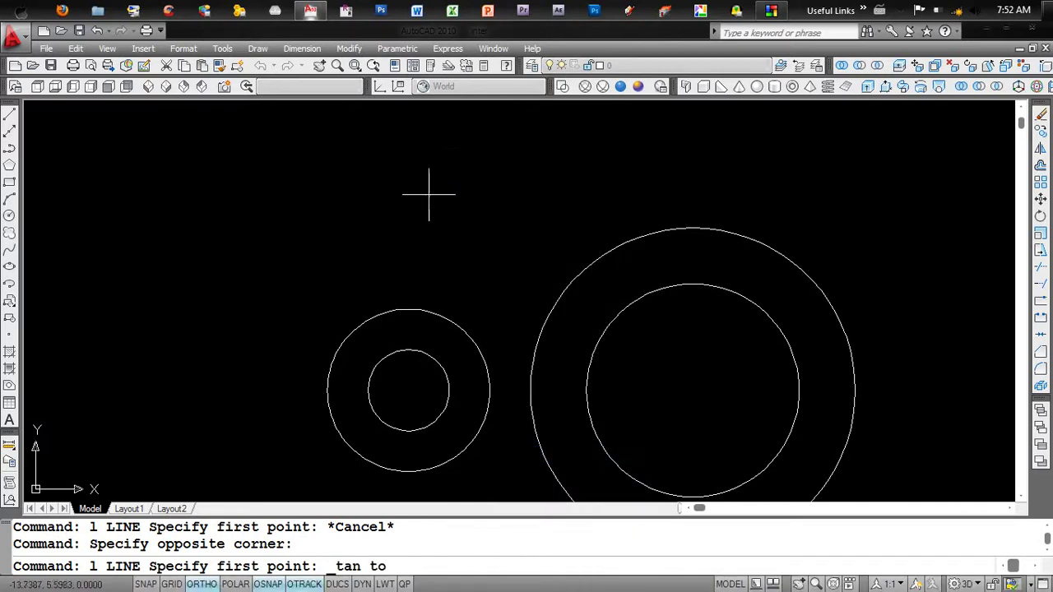
left_click(355, 329)
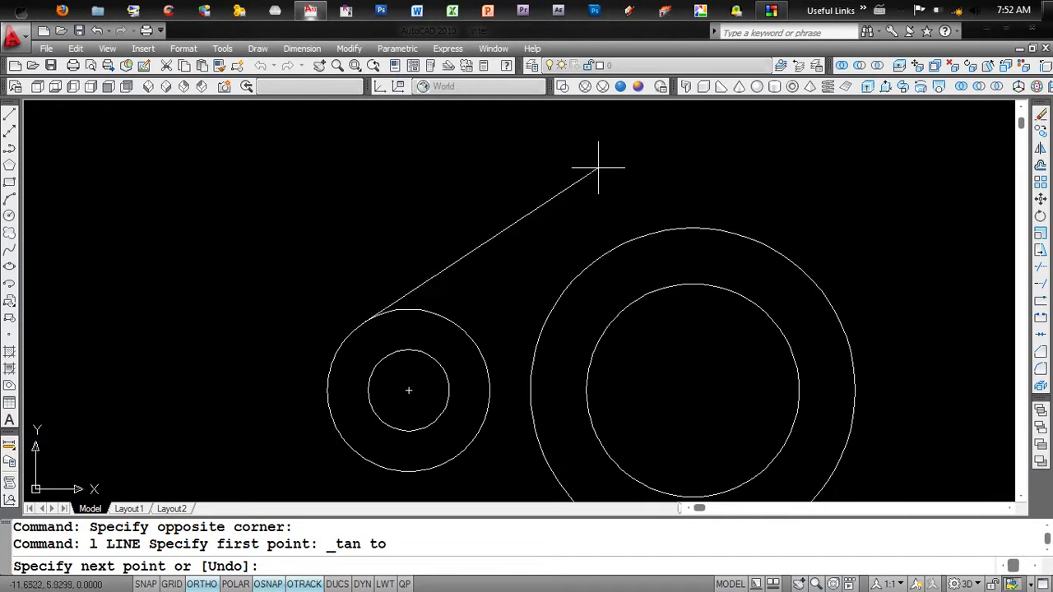
right_click(608, 190, "shift")
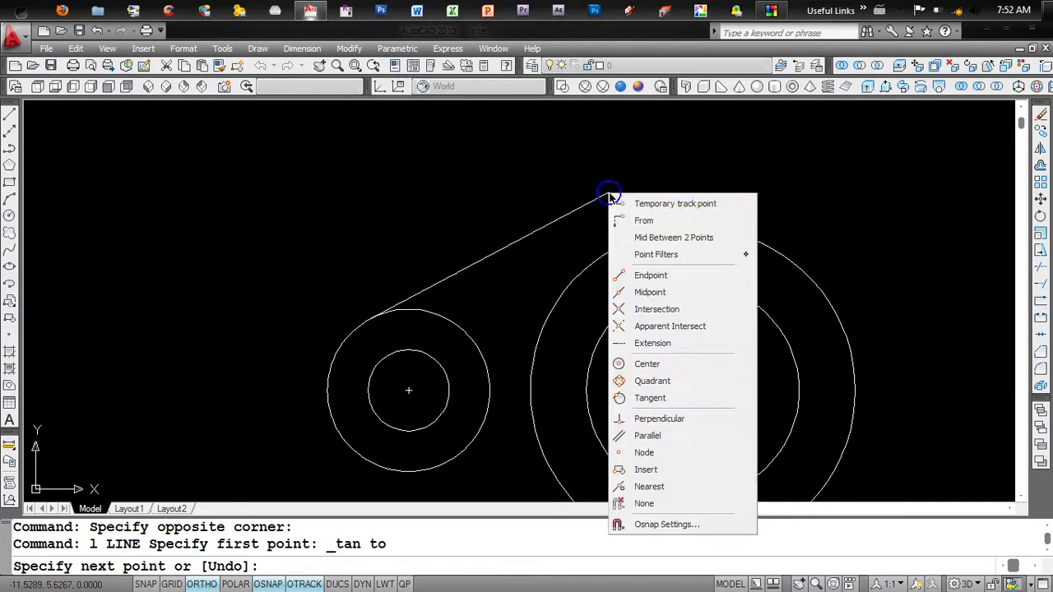
left_click(642, 395)
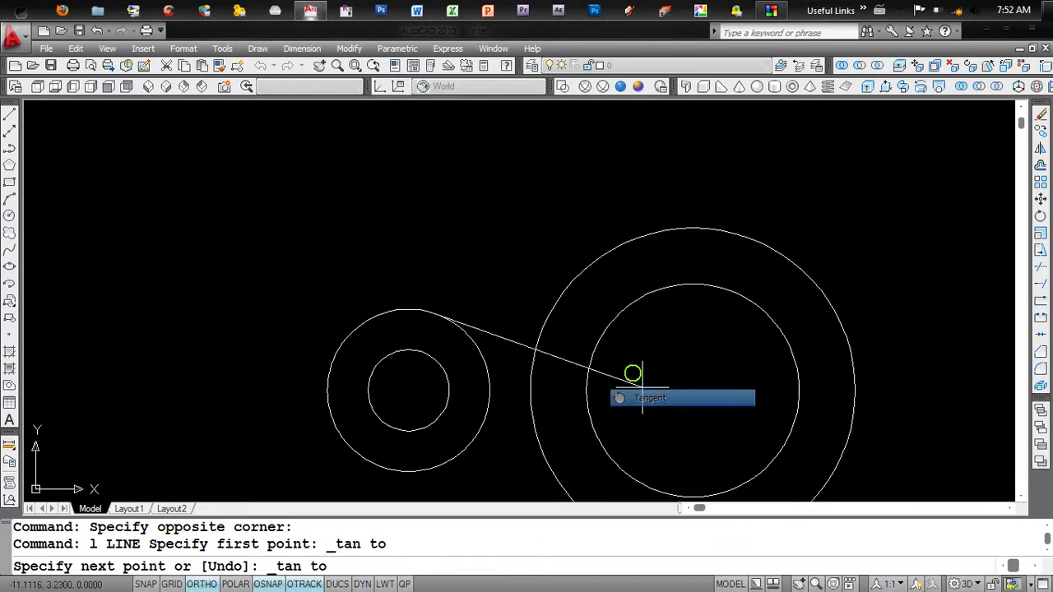
left_click(640, 235)
key("Return")
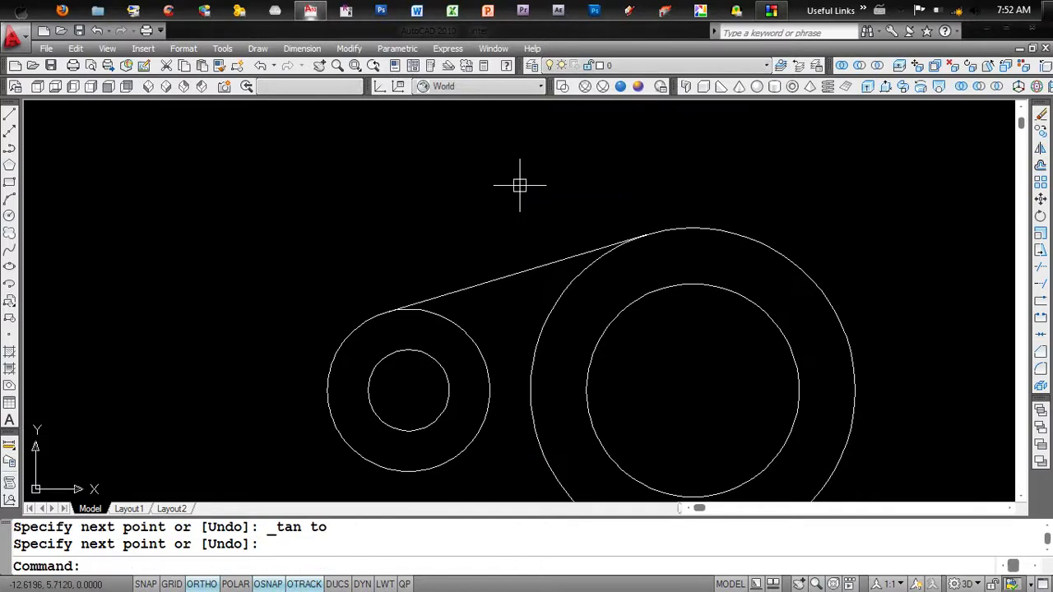
scroll(526, 184, "down", 3)
middle_click_drag(582, 244, 530, 198)
scroll(506, 212, "up", 2)
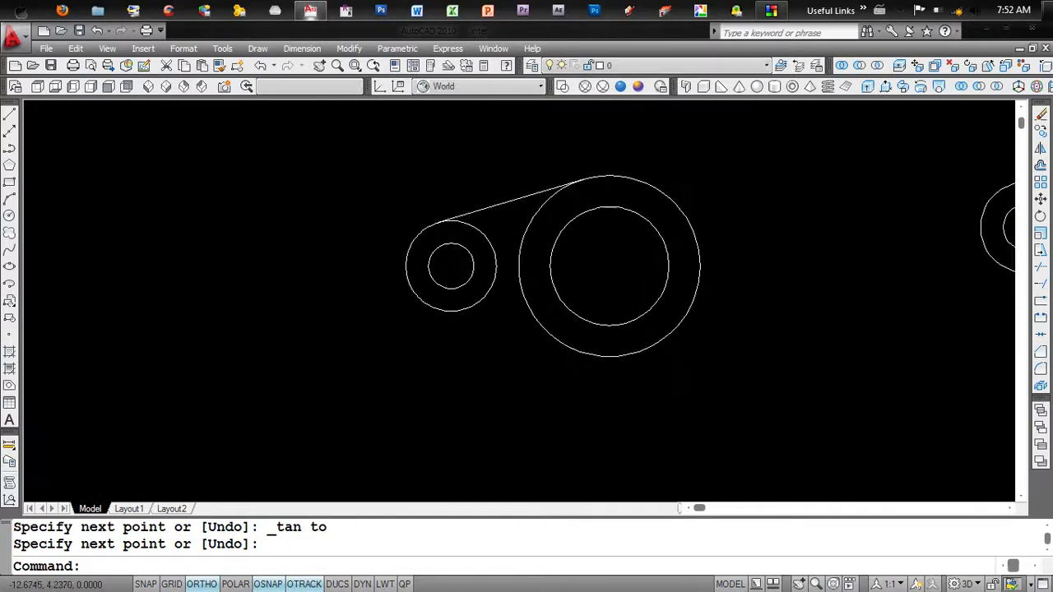
scroll(509, 216, "up", 1)
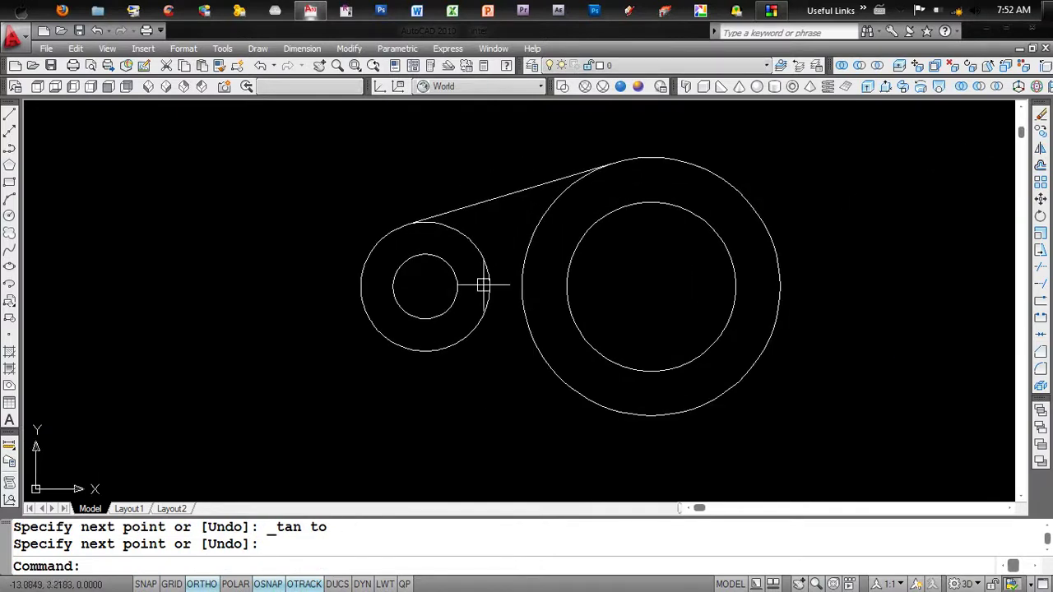
middle_click_drag(484, 376, 479, 361)
type("l")
Step: Draw a second tangent line across the bottoms of both outer circles
key("Return")
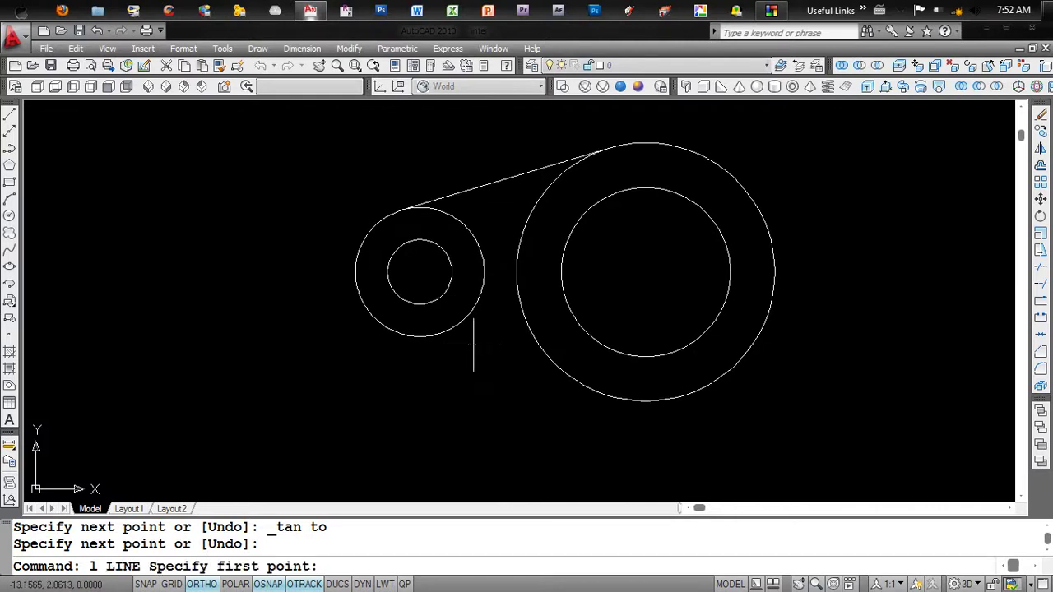
scroll(507, 304, "up", 2)
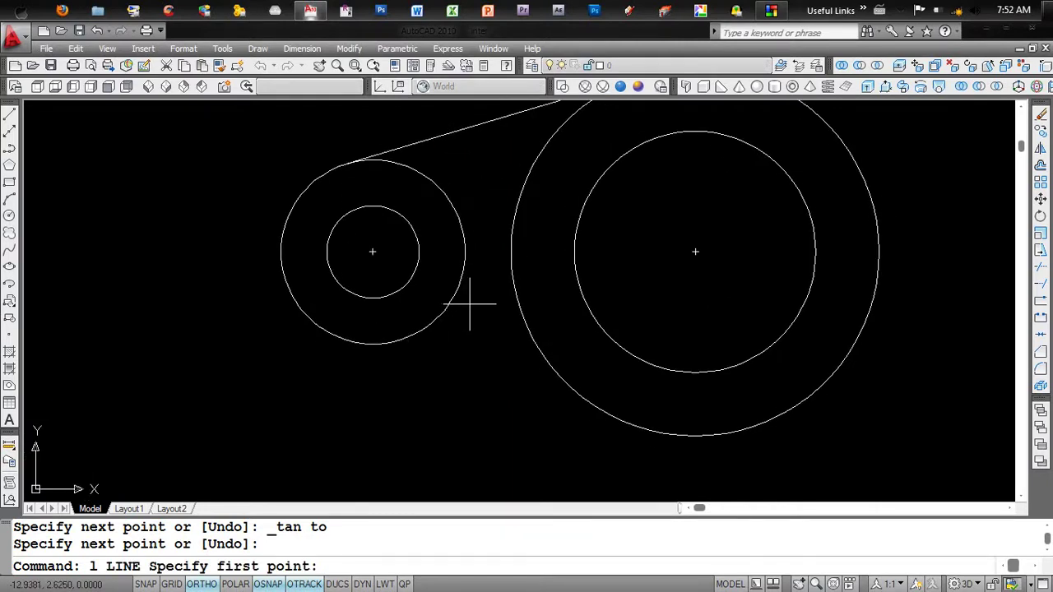
right_click(469, 304, "shift")
left_click(503, 454)
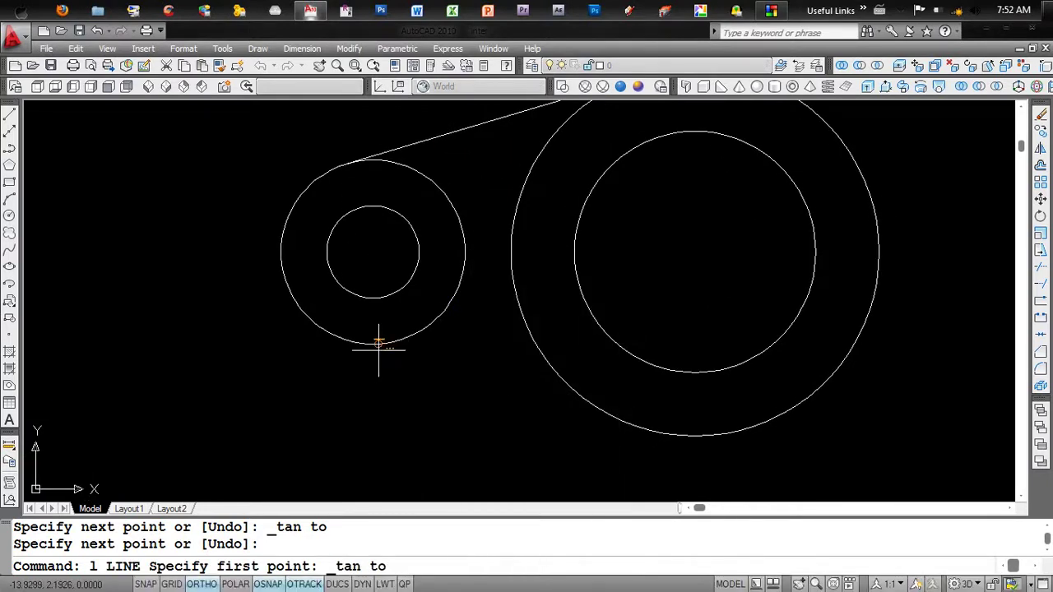
left_click(379, 344)
right_click(595, 435, "shift")
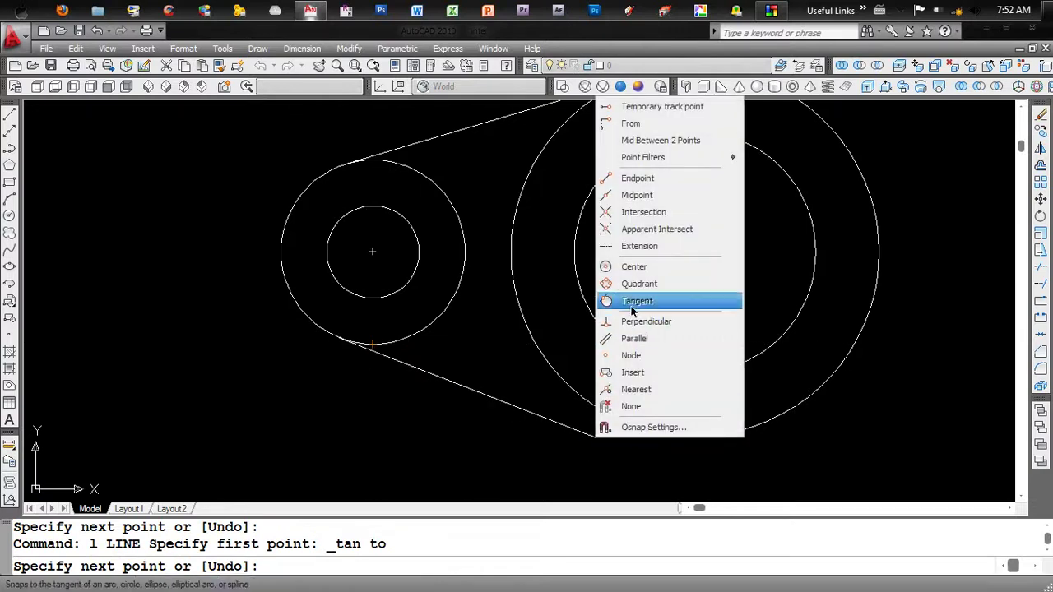
left_click(635, 301)
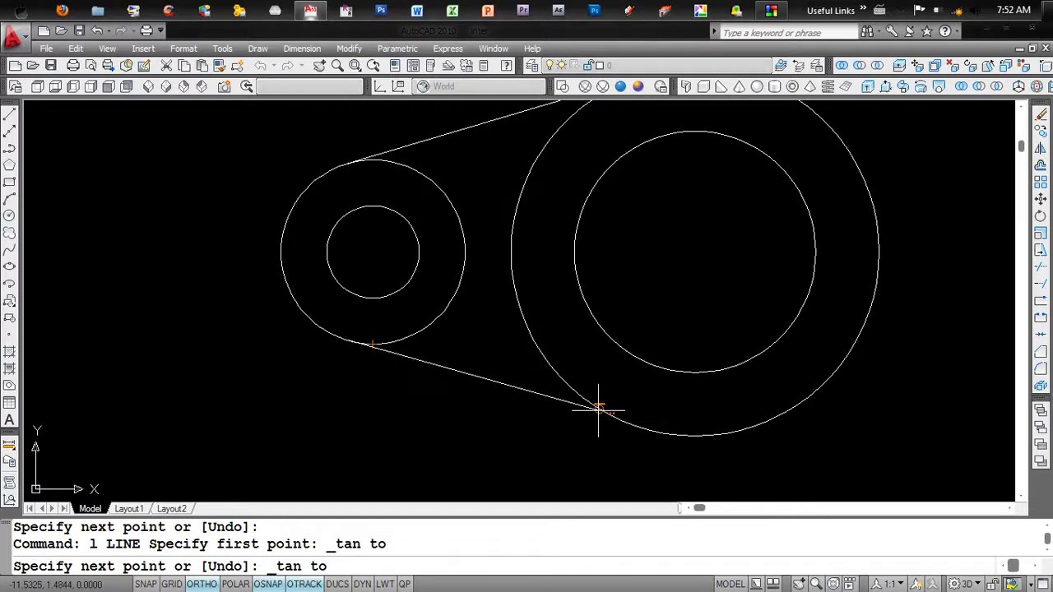
left_click(642, 428)
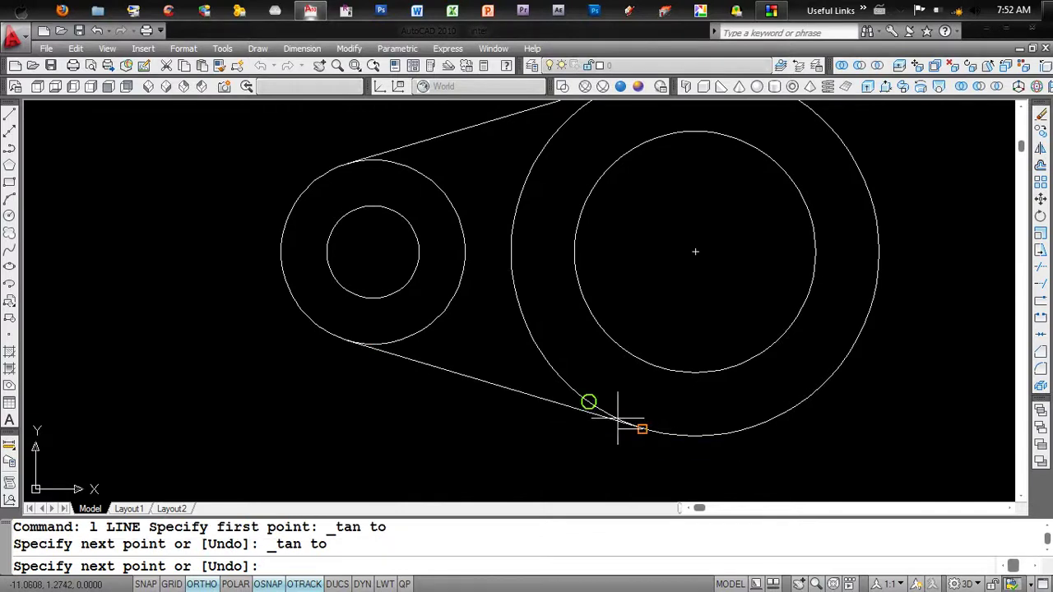
key("Return")
scroll(521, 360, "down", 5)
scroll(543, 337, "up", 4)
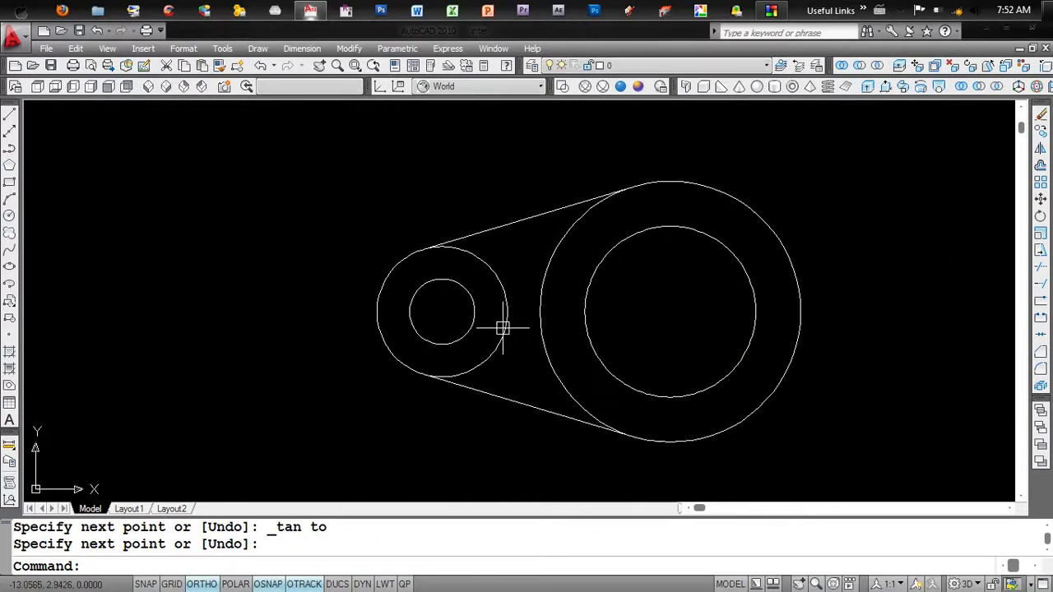
Step: Trim the big circle's left arc and the small outer circle's right arc, using all objects as edges
scroll(543, 329, "down", 4)
scroll(740, 345, "up", 3)
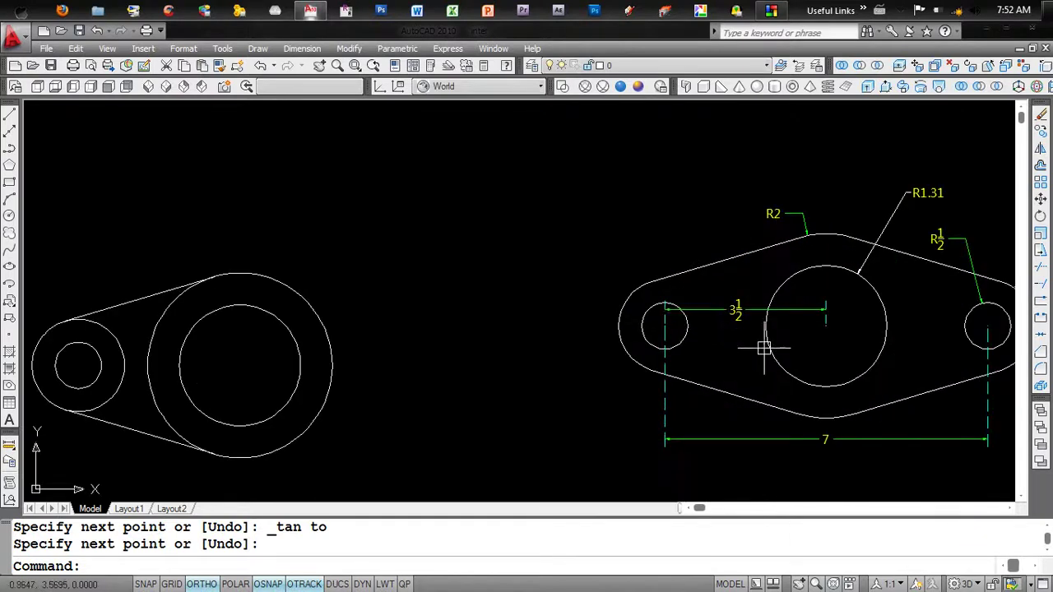
middle_click_drag(165, 374, 486, 339)
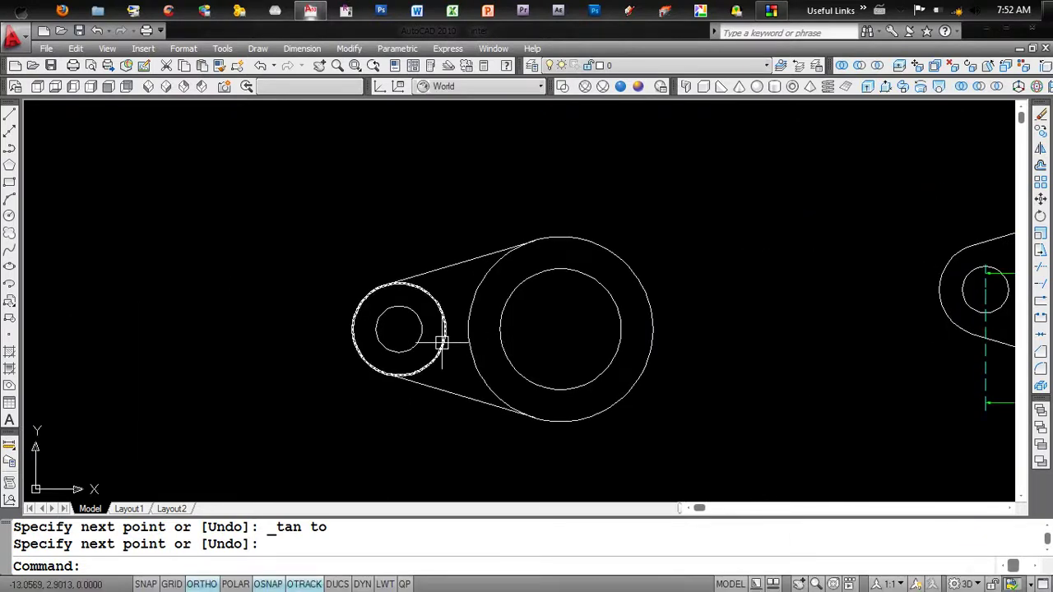
scroll(442, 342, "up", 2)
scroll(493, 346, "up", 1)
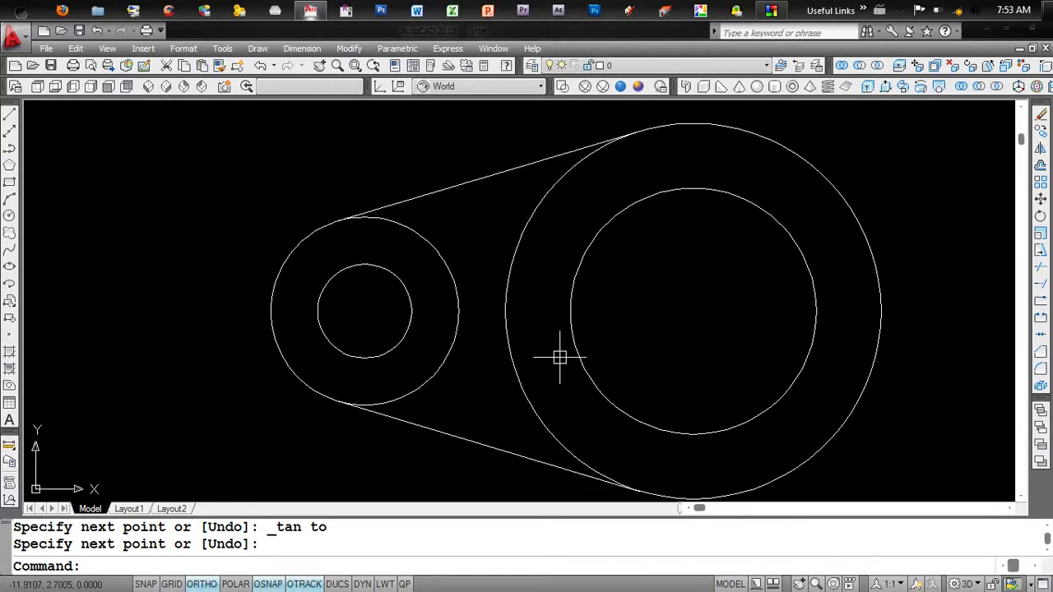
type("tr")
key("Return")
key("Return")
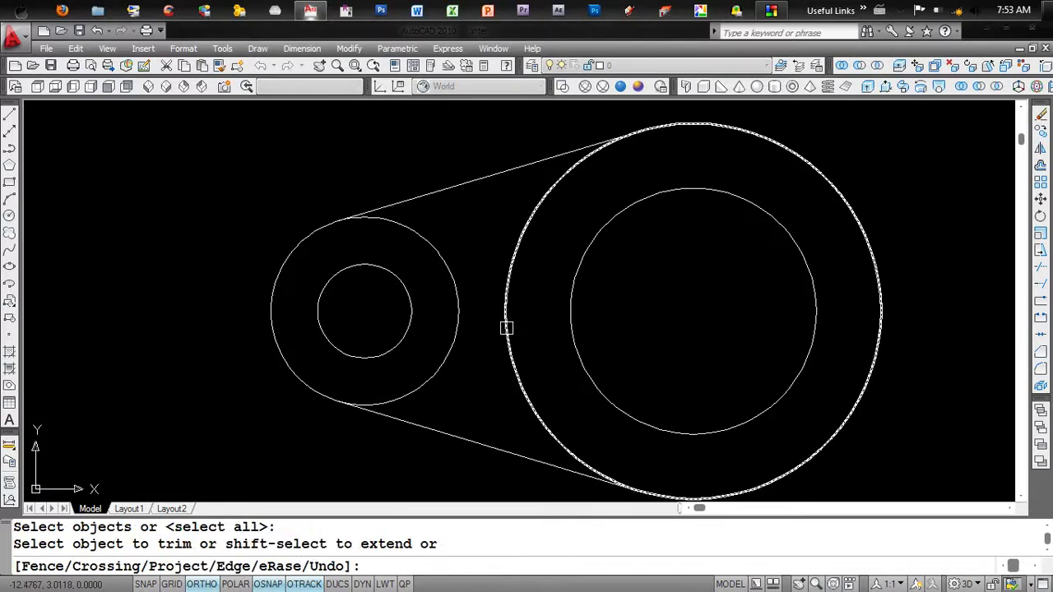
left_click(507, 326)
left_click(457, 332)
key("Return")
scroll(453, 333, "down", 3)
scroll(475, 336, "down", 3)
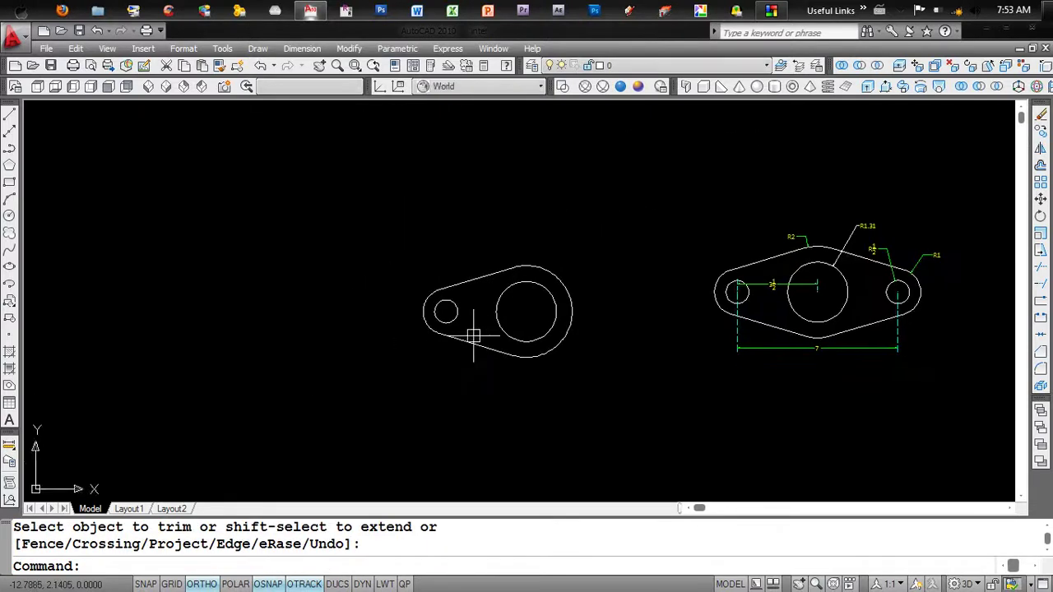
scroll(454, 332, "up", 2)
middle_click_drag(463, 341, 435, 345)
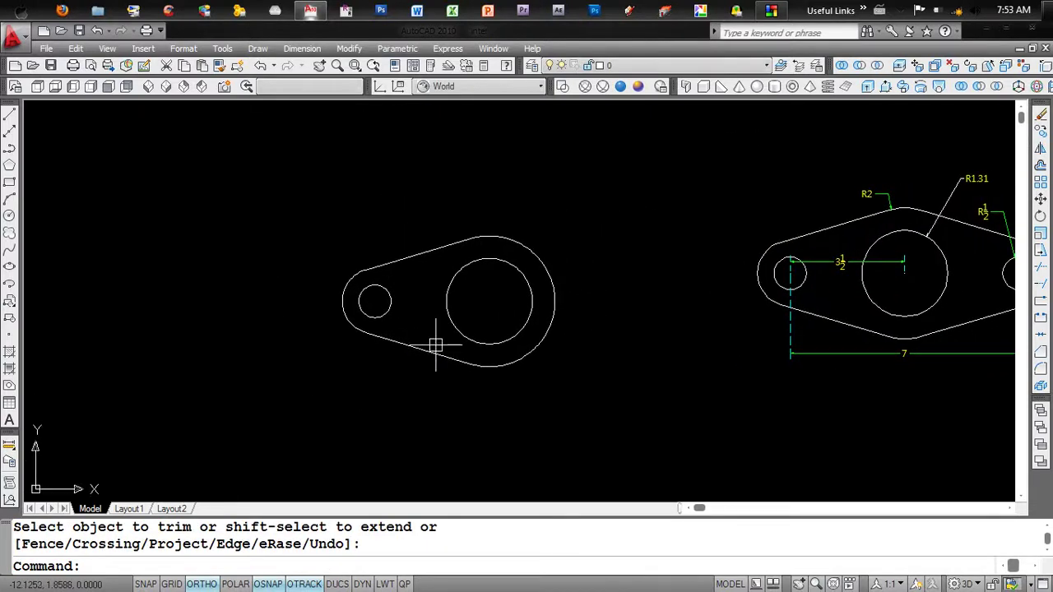
middle_click_drag(580, 356, 520, 359)
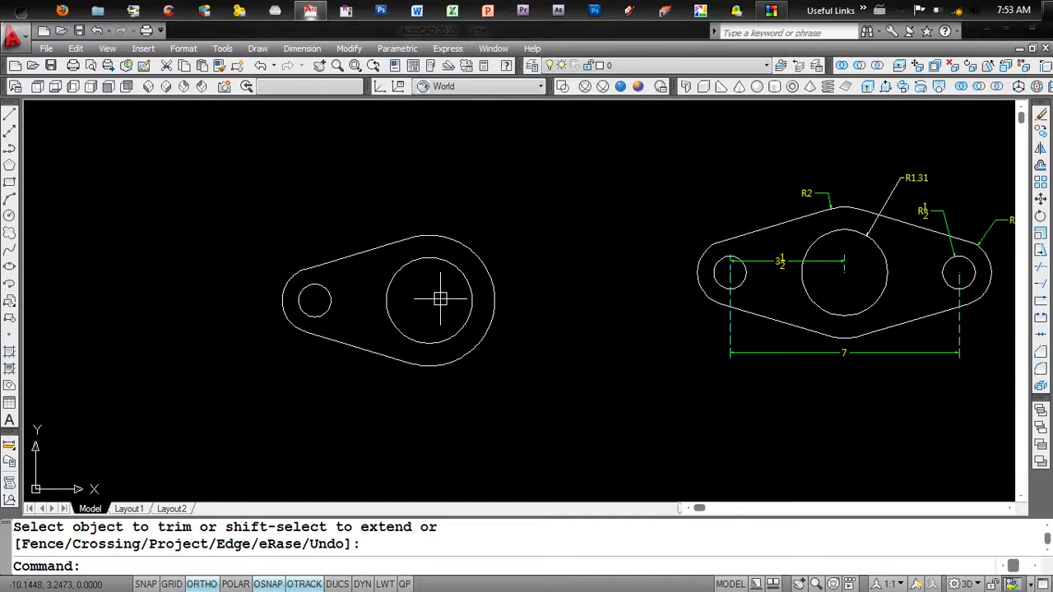
middle_click_drag(578, 347, 577, 369)
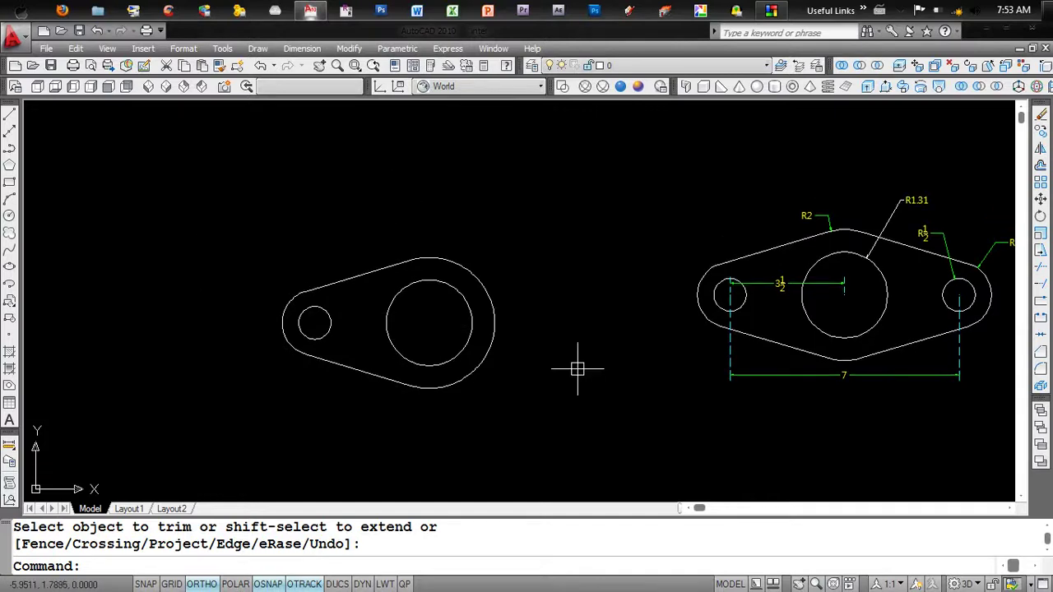
middle_click_drag(496, 389, 568, 364)
type("mi")
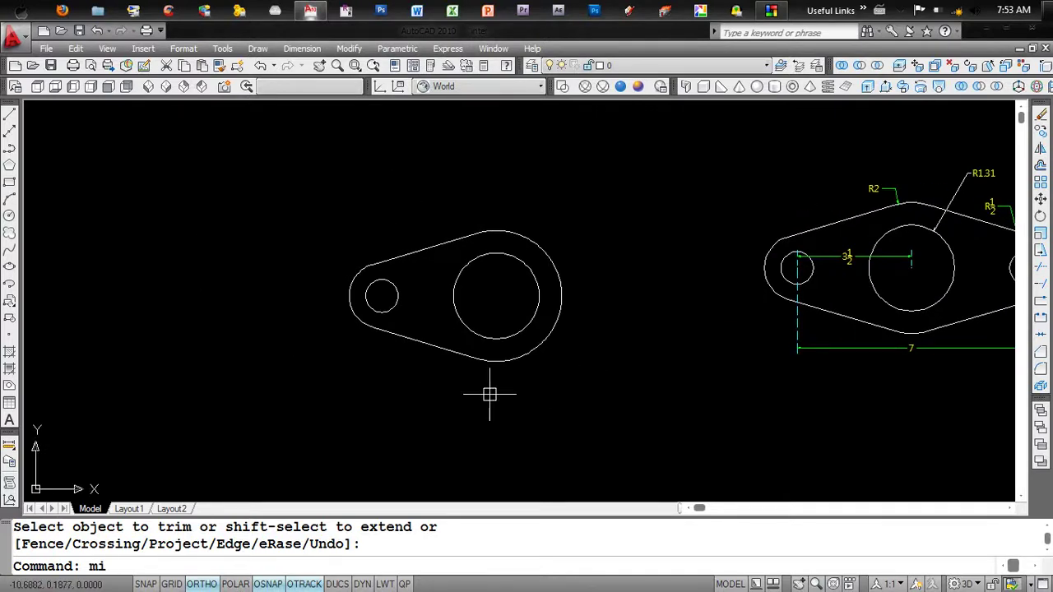
Step: Mirror the small lobe, hole and tangent lines across the big circle's vertical centreline, keeping the originals
key("Return")
left_click(419, 218)
left_click(255, 420)
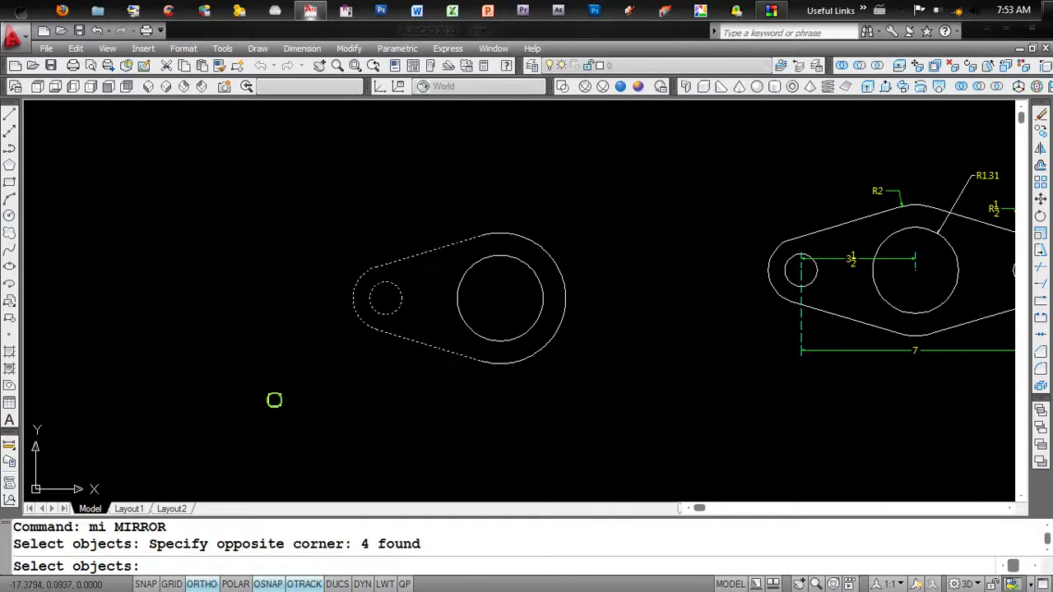
key("Return")
scroll(502, 365, "up", 2)
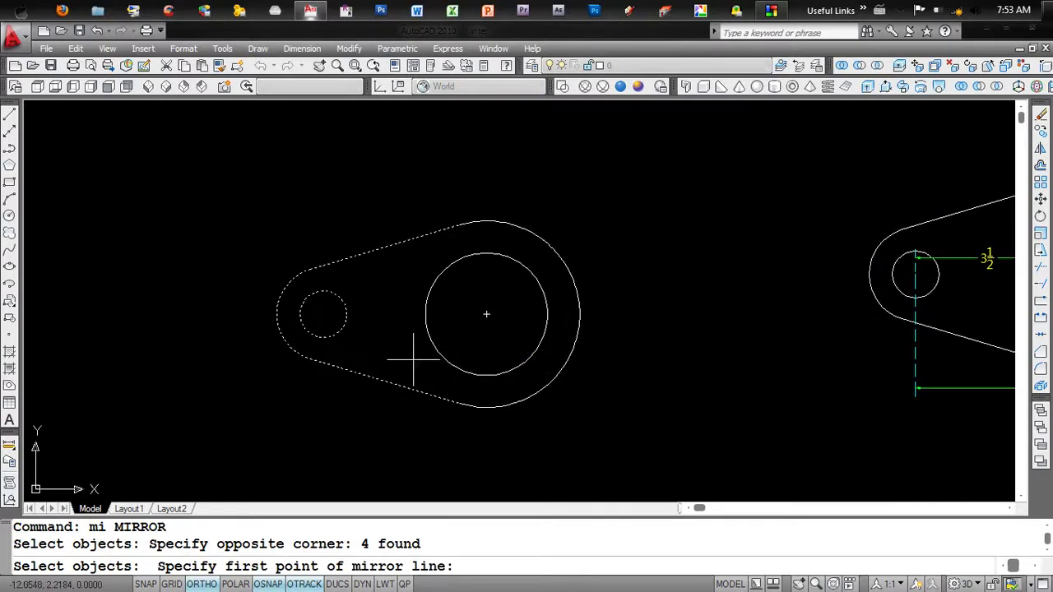
middle_click_drag(659, 317, 660, 331)
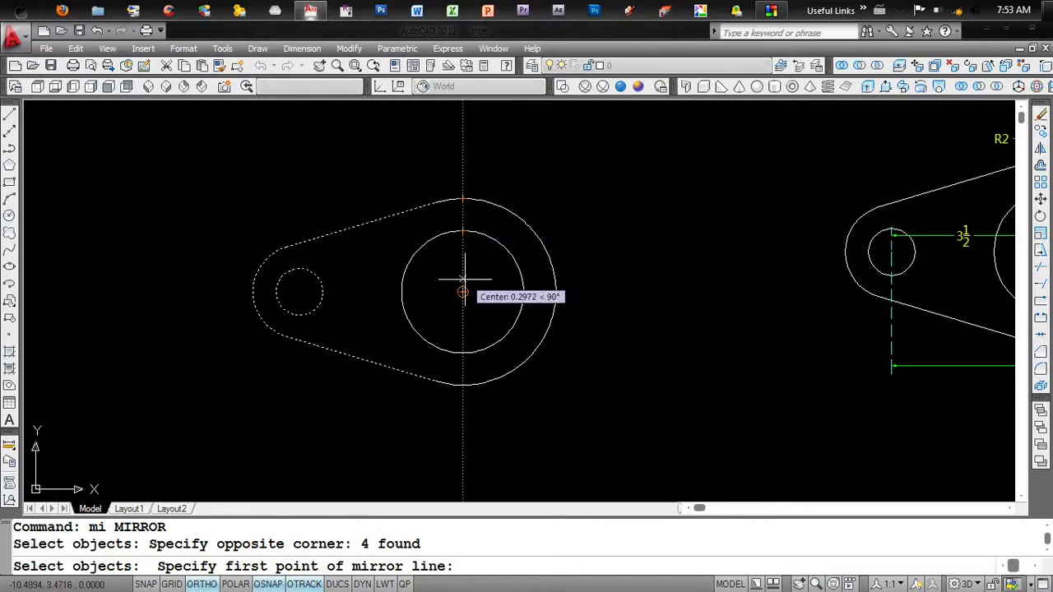
left_click(462, 291)
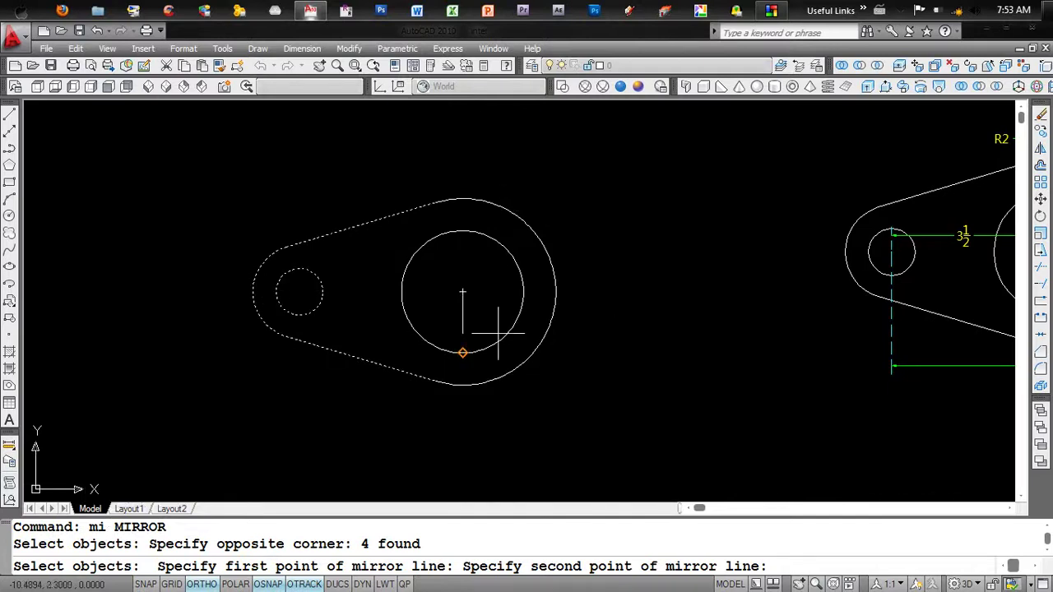
left_click(499, 128)
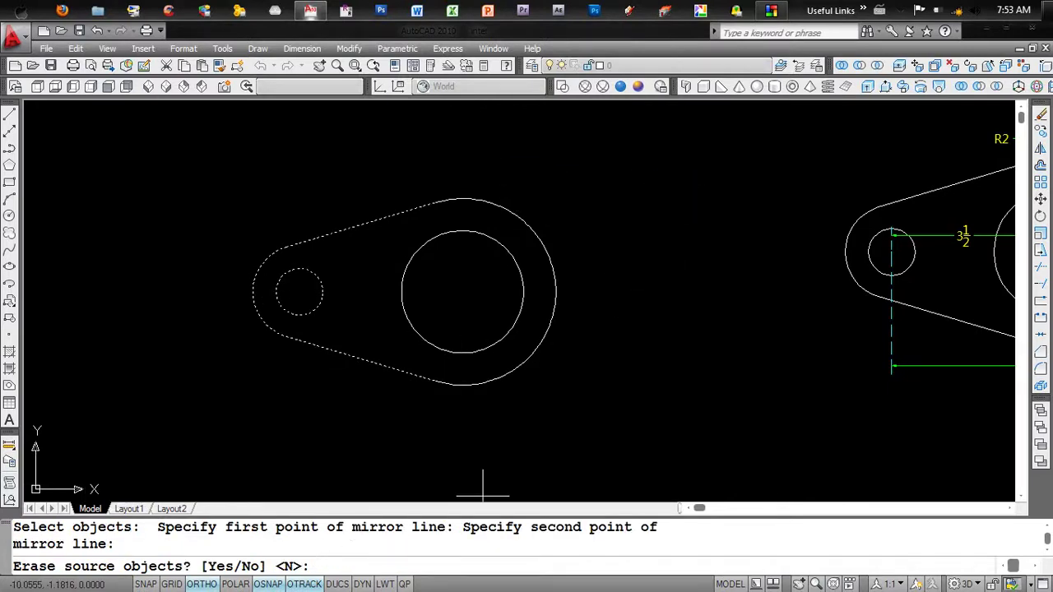
key("Return")
type("tr")
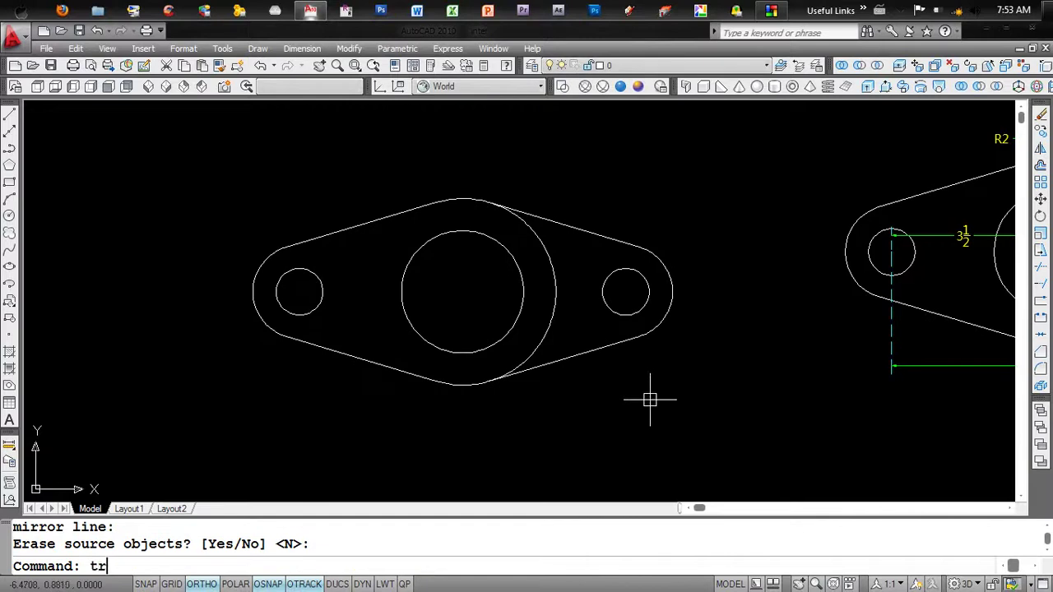
key("Return")
key("Return")
left_click(552, 321)
key("Return")
scroll(623, 345, "down", 3)
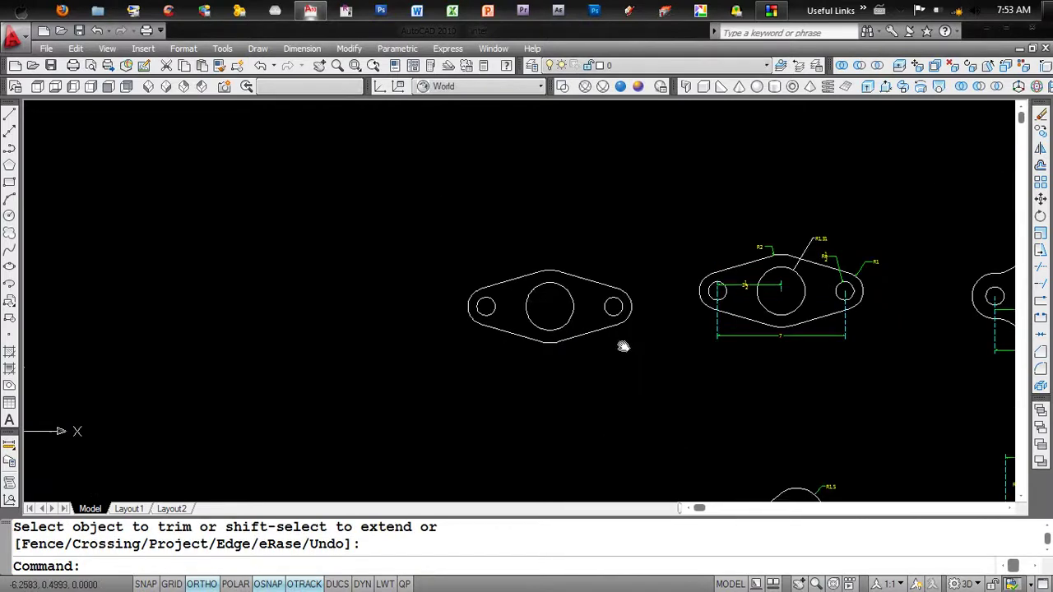
scroll(625, 337, "up", 3)
middle_click_drag(559, 368, 466, 389)
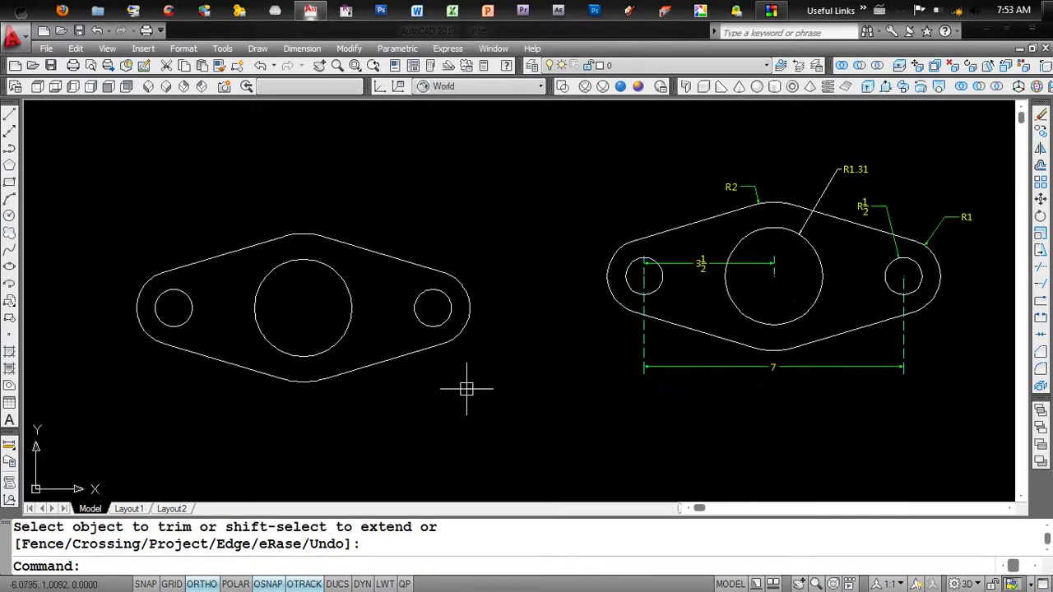
scroll(806, 321, "down", 3)
middle_click_drag(806, 321, 470, 294)
scroll(723, 272, "up", 5)
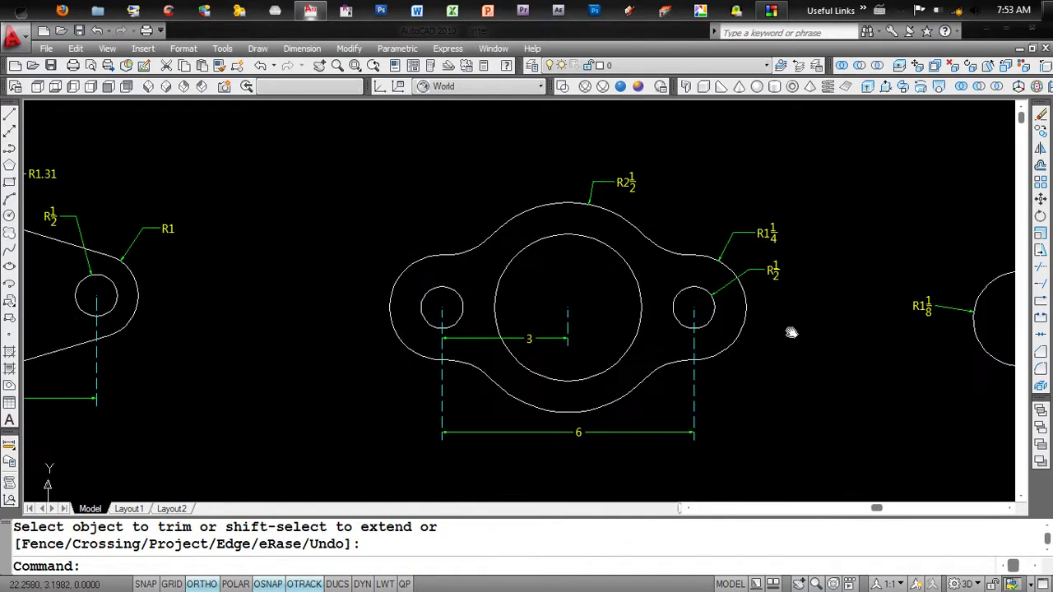
middle_click_drag(748, 393, 738, 396)
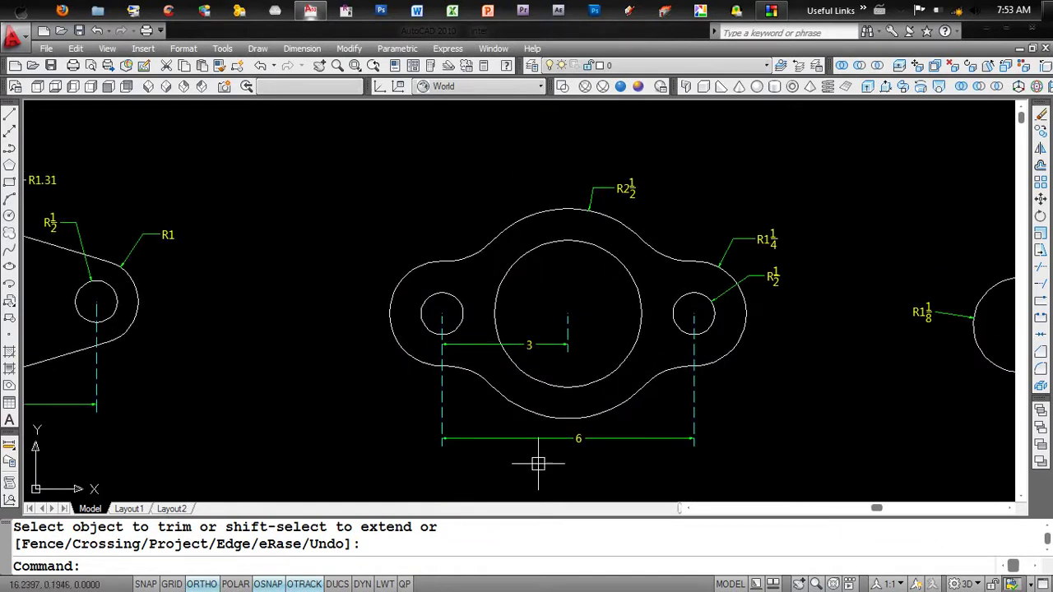
middle_click_drag(603, 400, 630, 375)
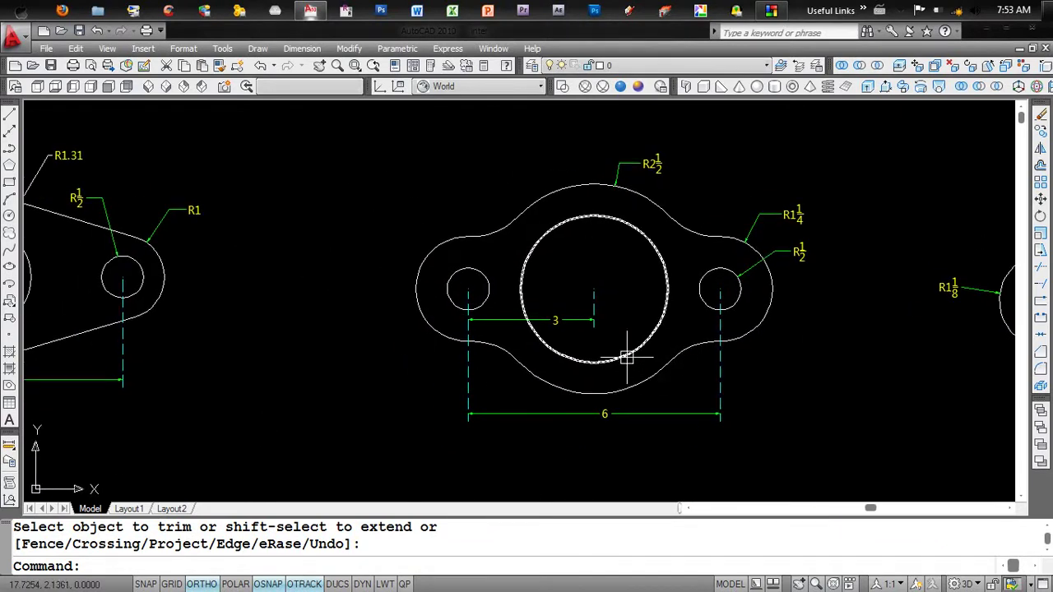
middle_click_drag(640, 256, 642, 281)
left_click(301, 48)
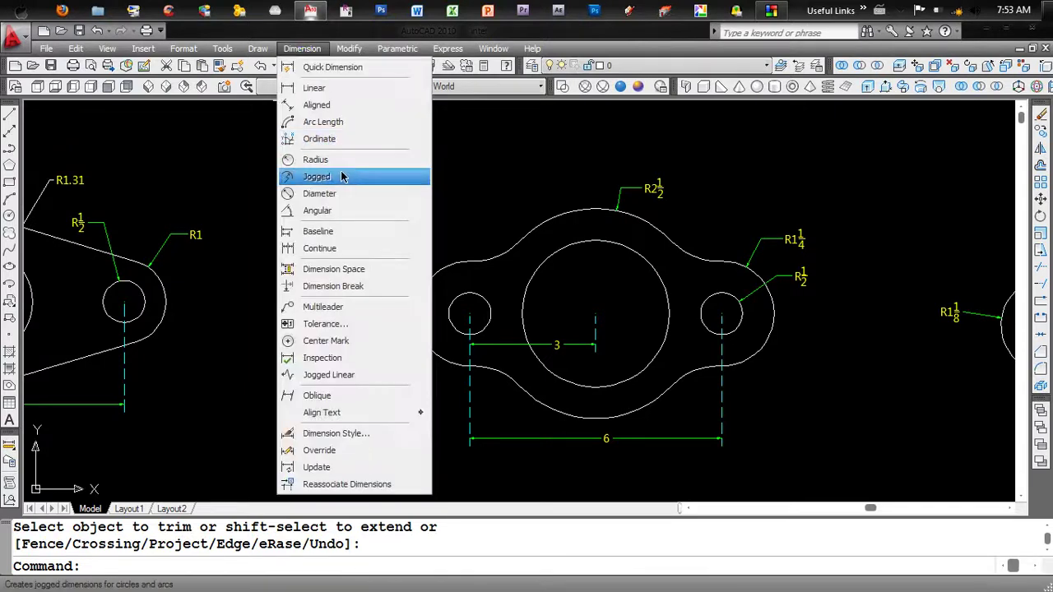
left_click(326, 161)
left_click(611, 242)
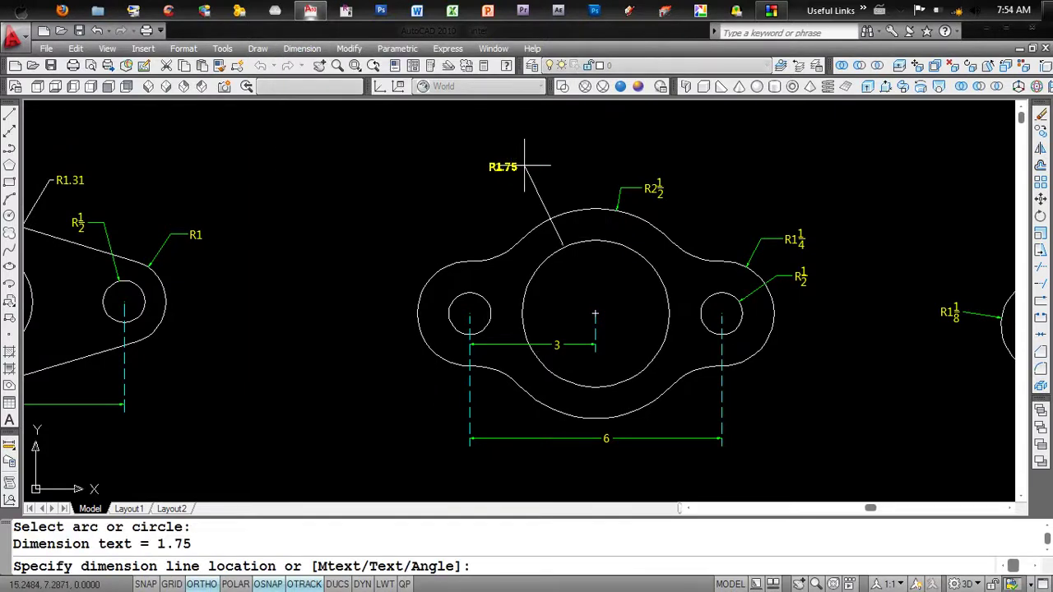
left_click(502, 167)
scroll(586, 271, "up", 2)
middle_click_drag(586, 271, 554, 256)
scroll(567, 256, "down", 2)
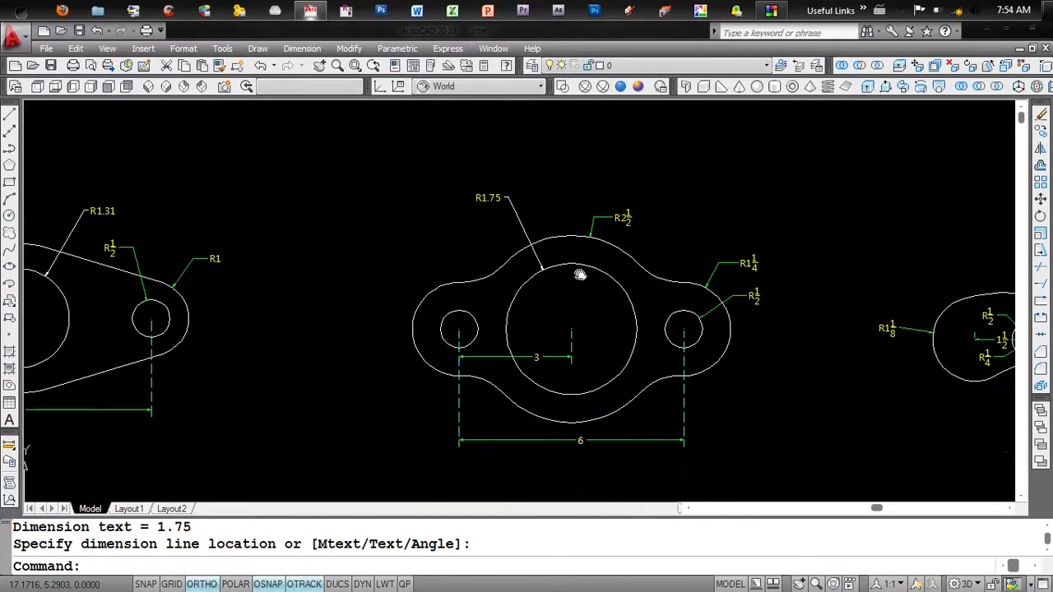
scroll(624, 220, "up", 3)
scroll(601, 247, "down", 2)
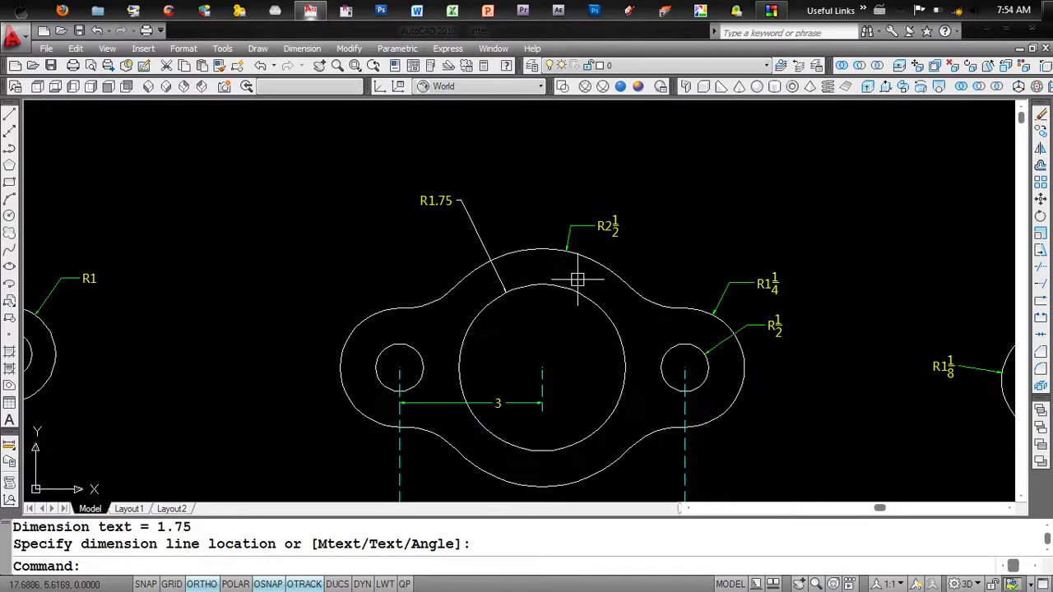
middle_click_drag(570, 331, 605, 266)
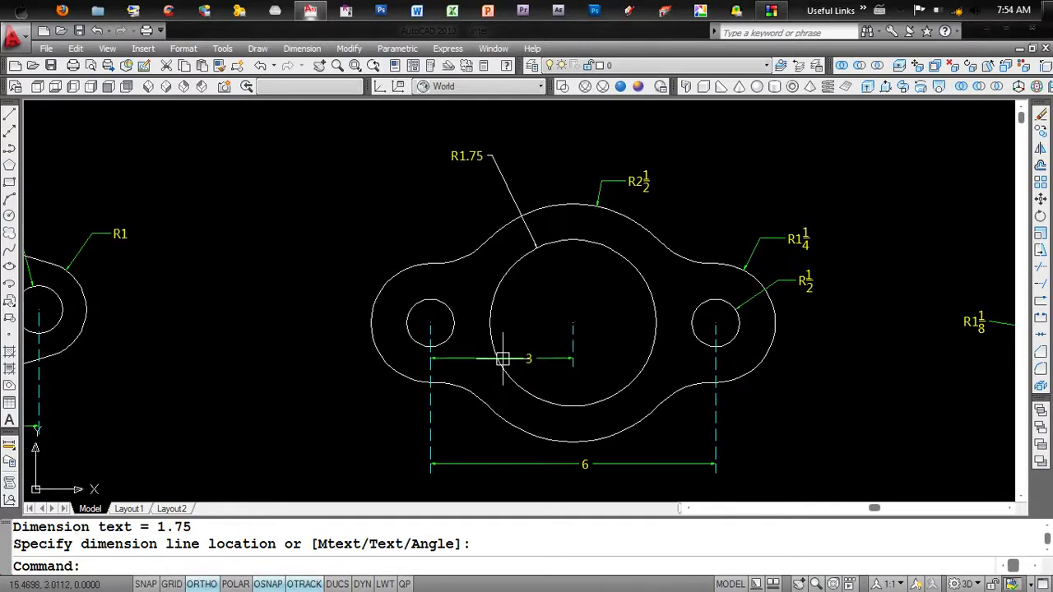
scroll(550, 357, "up", 2)
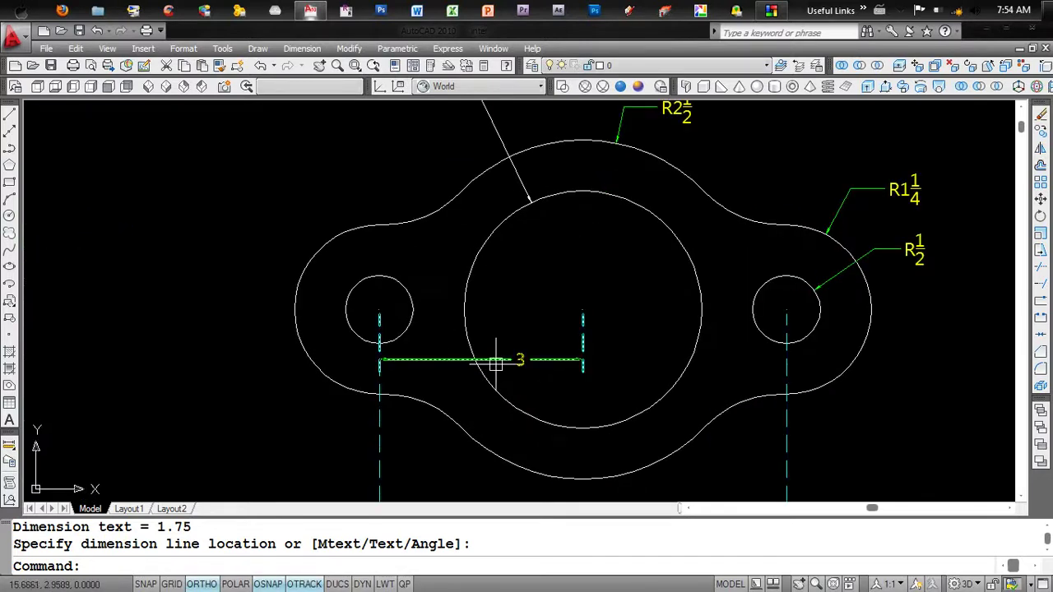
mouse_move(571, 335)
middle_mouse_down()
mouse_move(571, 357)
mouse_move(642, 376)
middle_mouse_up()
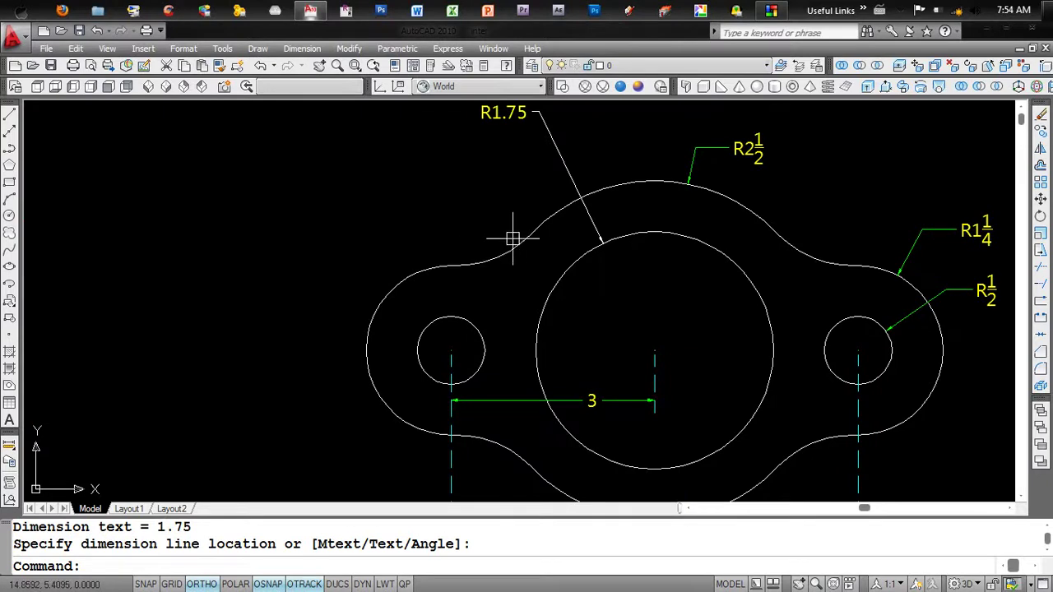
scroll(505, 236, "down", 2)
scroll(512, 291, "up", 1)
scroll(689, 224, "up", 1)
middle_click_drag(689, 224, 684, 303)
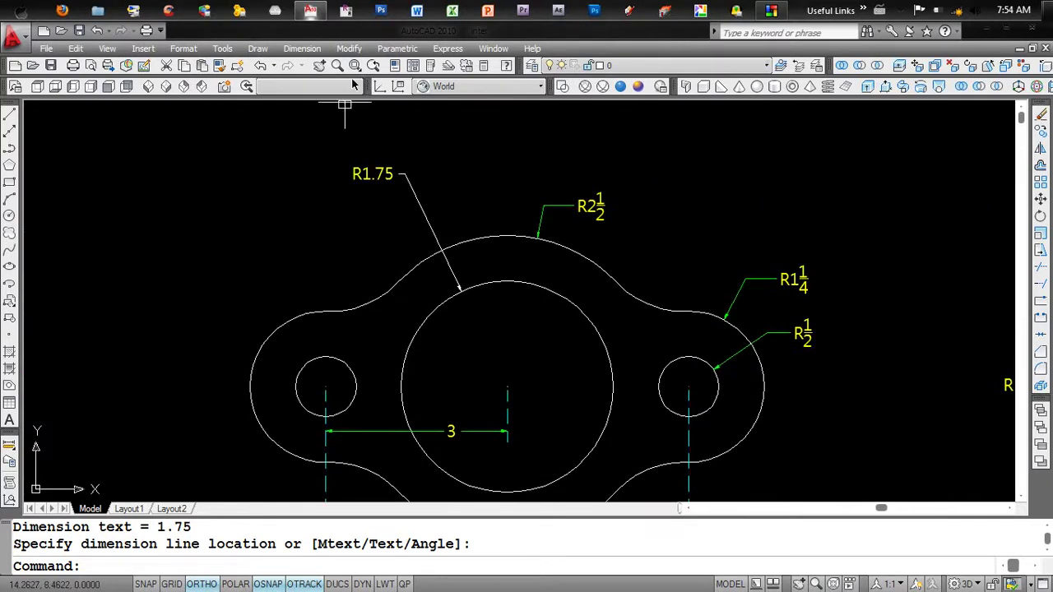
left_click(302, 48)
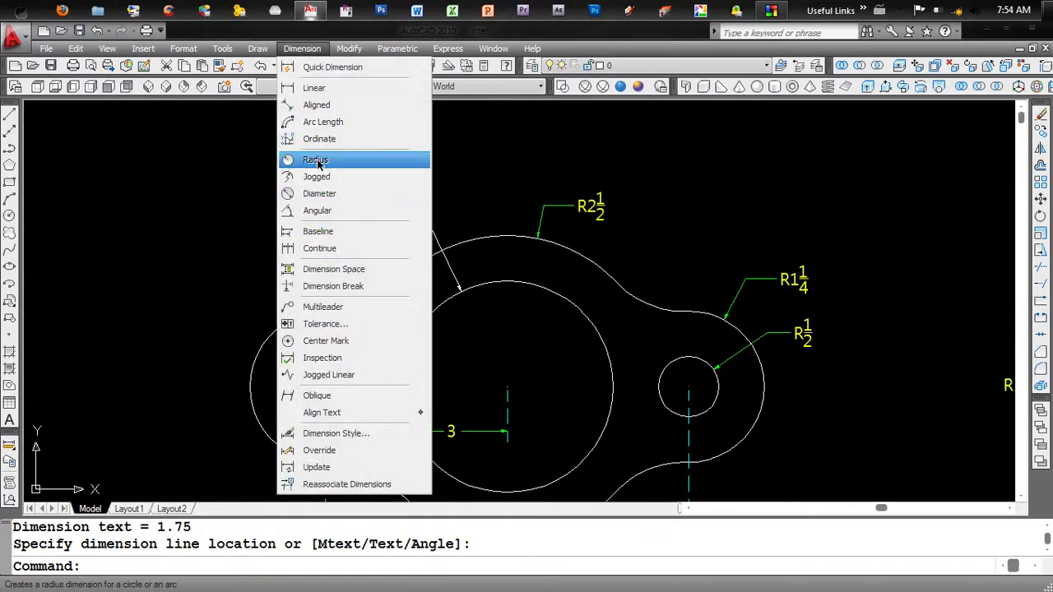
left_click(316, 159)
left_click(649, 305)
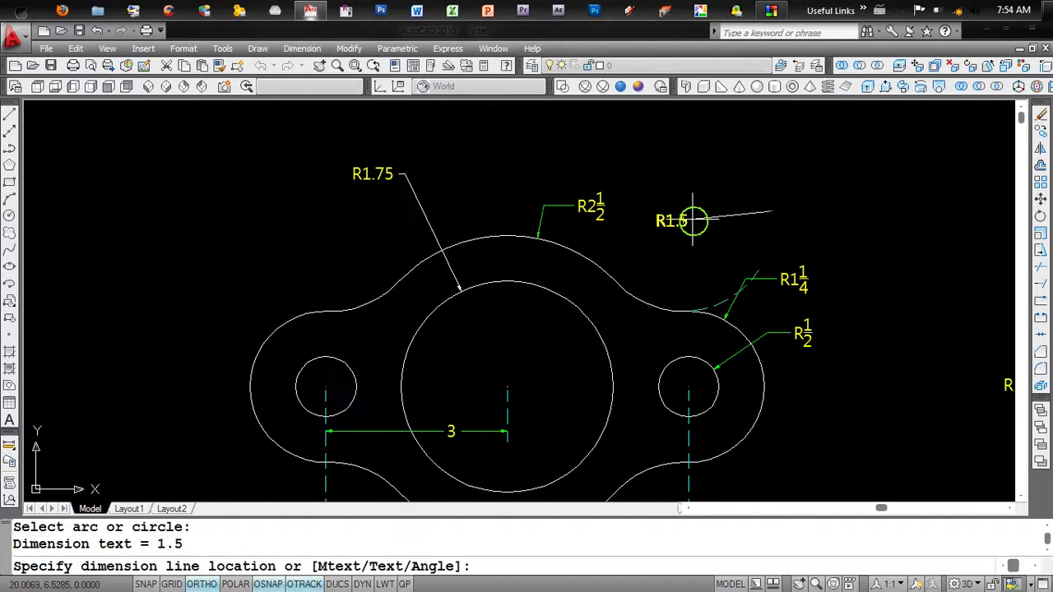
left_click(662, 256)
scroll(662, 257, "up", 4)
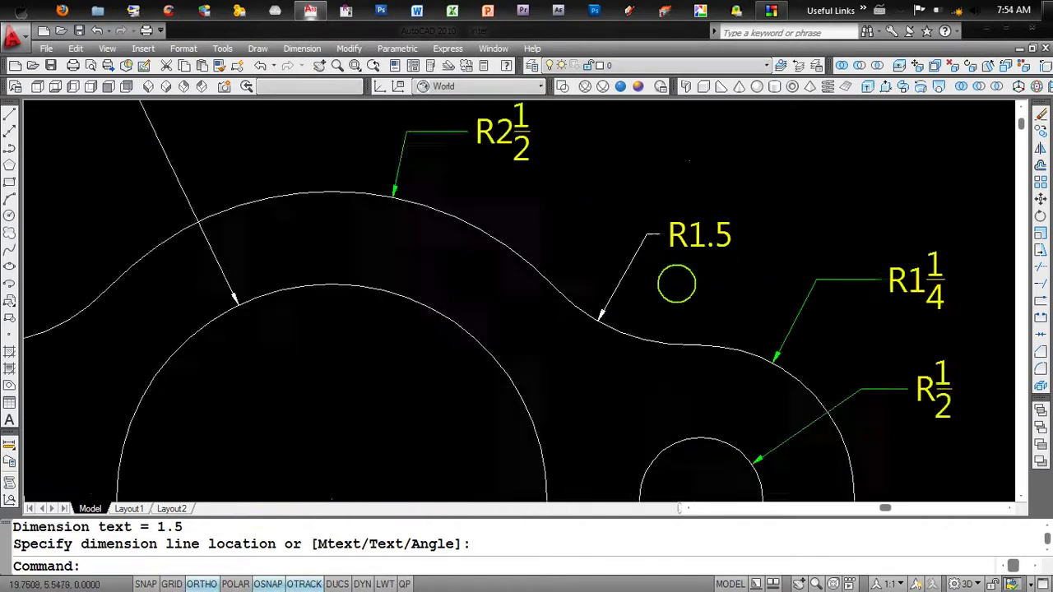
scroll(728, 244, "up", 1)
scroll(723, 247, "down", 2)
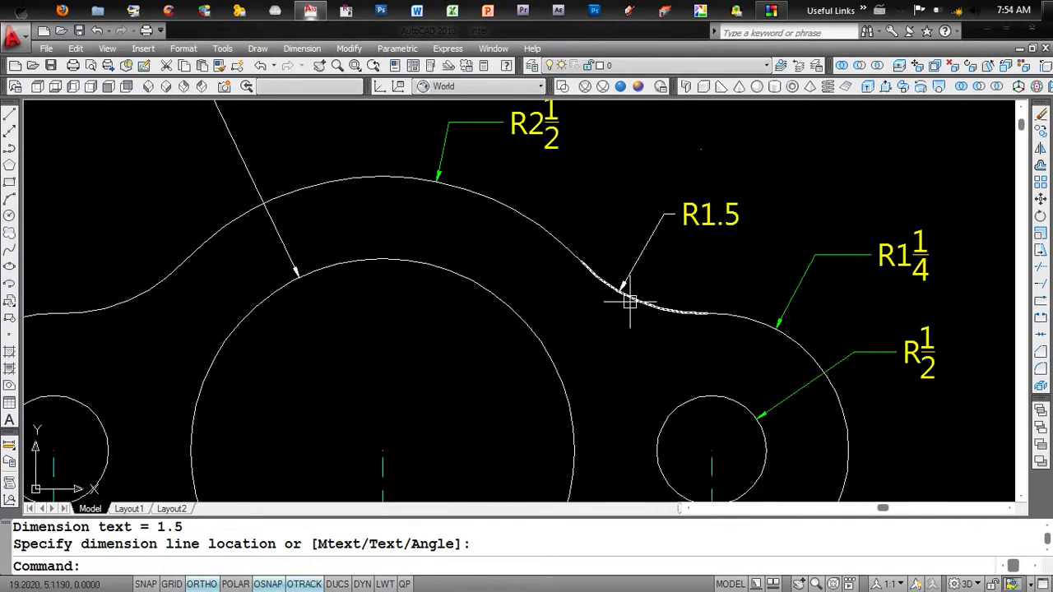
scroll(629, 301, "down", 5)
scroll(634, 294, "up", 2)
scroll(617, 292, "up", 1)
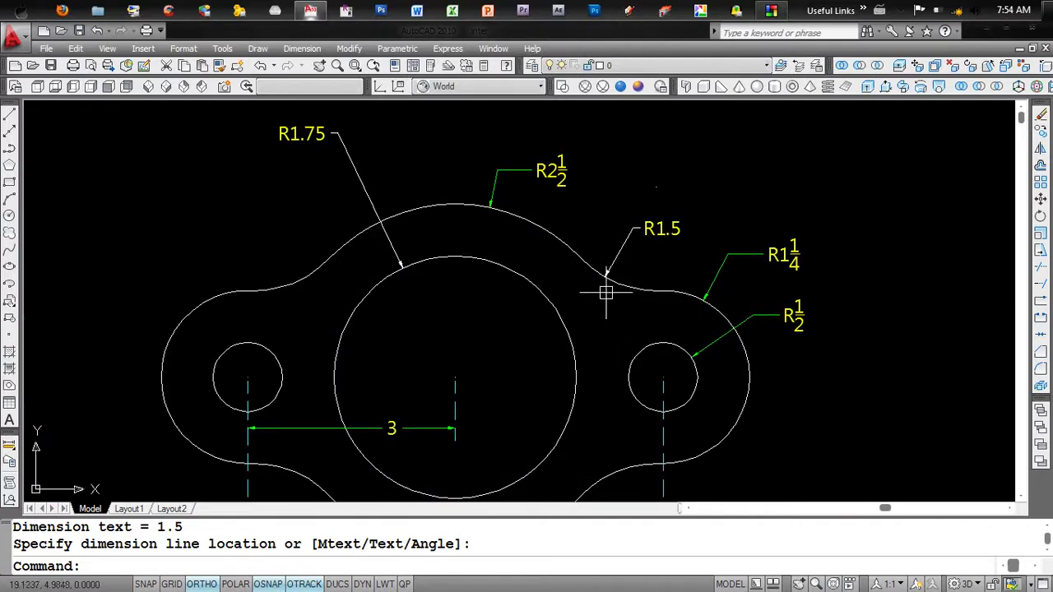
scroll(606, 291, "up", 1)
scroll(606, 306, "up", 1)
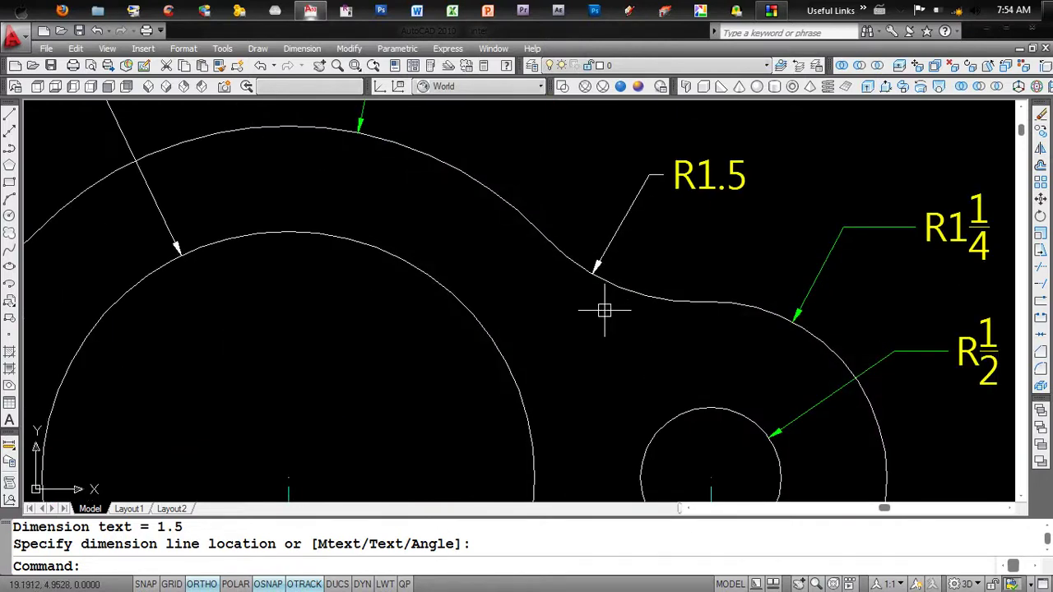
mouse_move(615, 292)
middle_mouse_down()
mouse_move(625, 317)
mouse_move(621, 305)
mouse_move(665, 275)
middle_mouse_up()
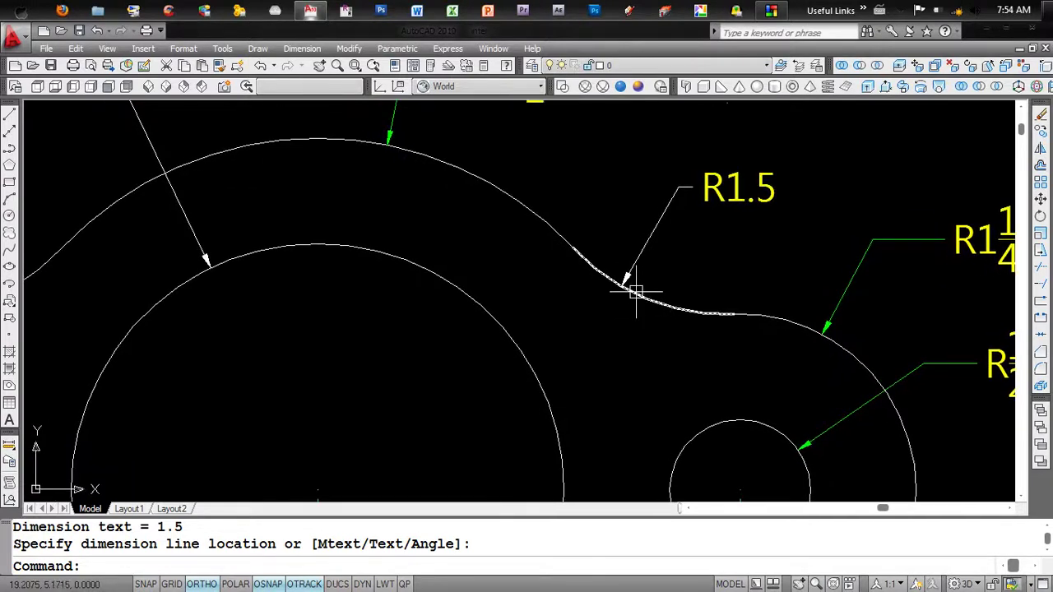
scroll(712, 258, "down", 4)
scroll(674, 263, "down", 2)
scroll(679, 265, "up", 2)
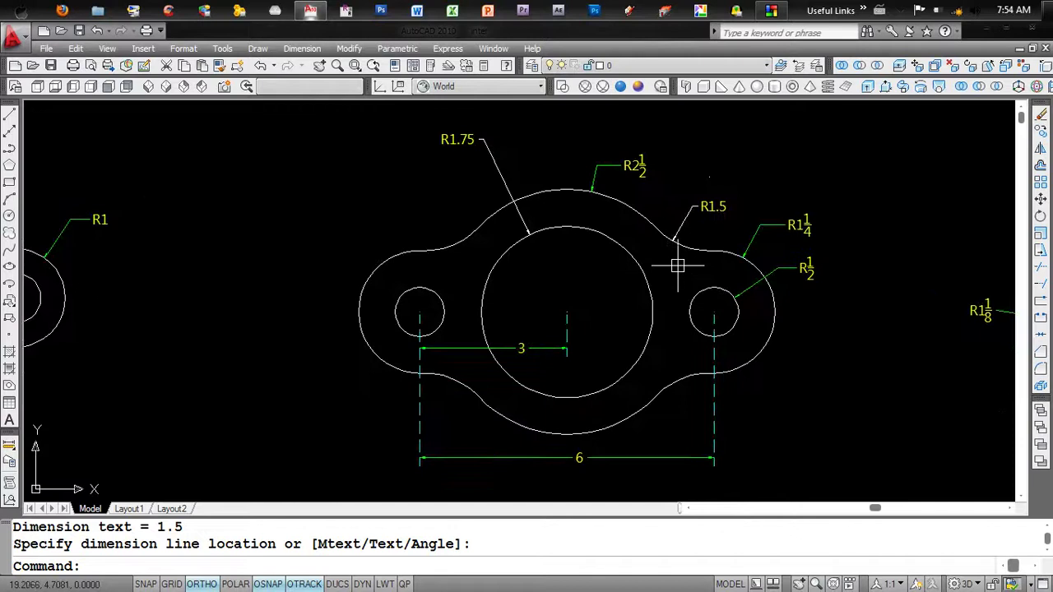
middle_click_drag(679, 265, 686, 280)
scroll(461, 306, "up", 3)
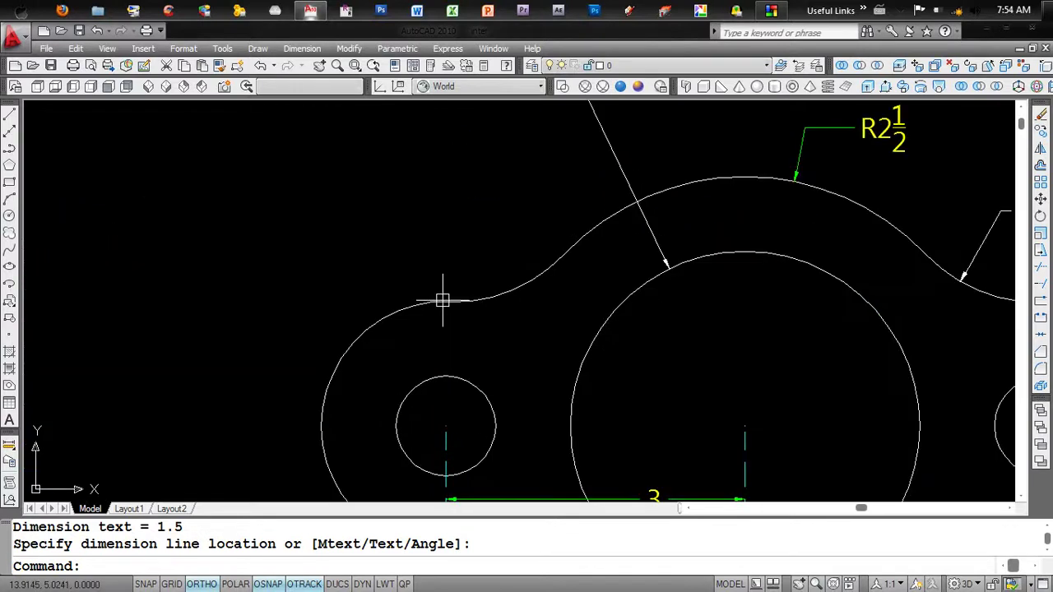
scroll(695, 349, "down", 5)
middle_click_drag(695, 349, 451, 293)
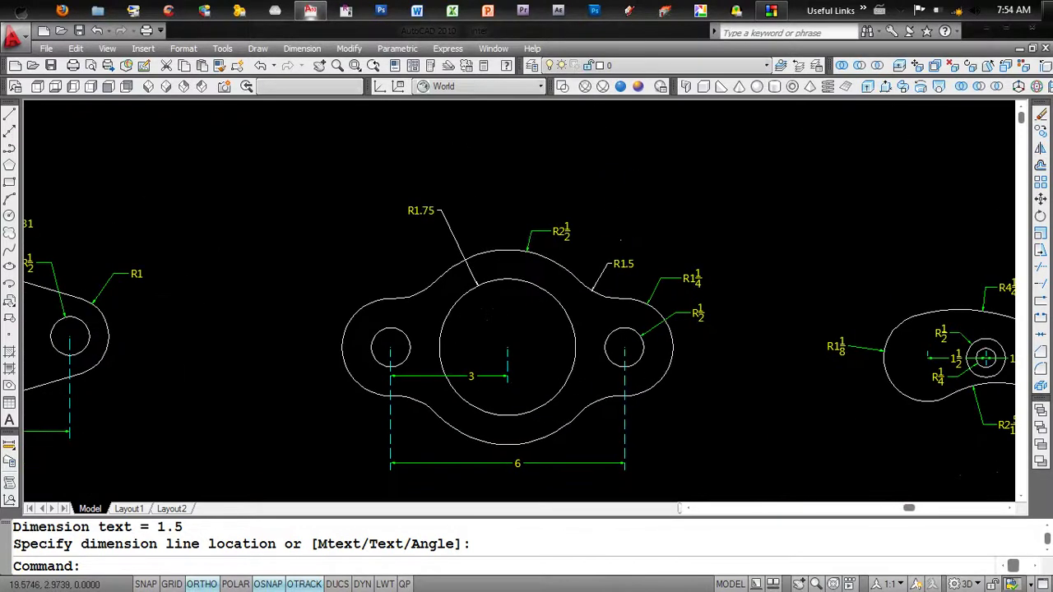
scroll(425, 313, "down", 3)
scroll(768, 351, "up", 5)
middle_click_drag(730, 339, 642, 329)
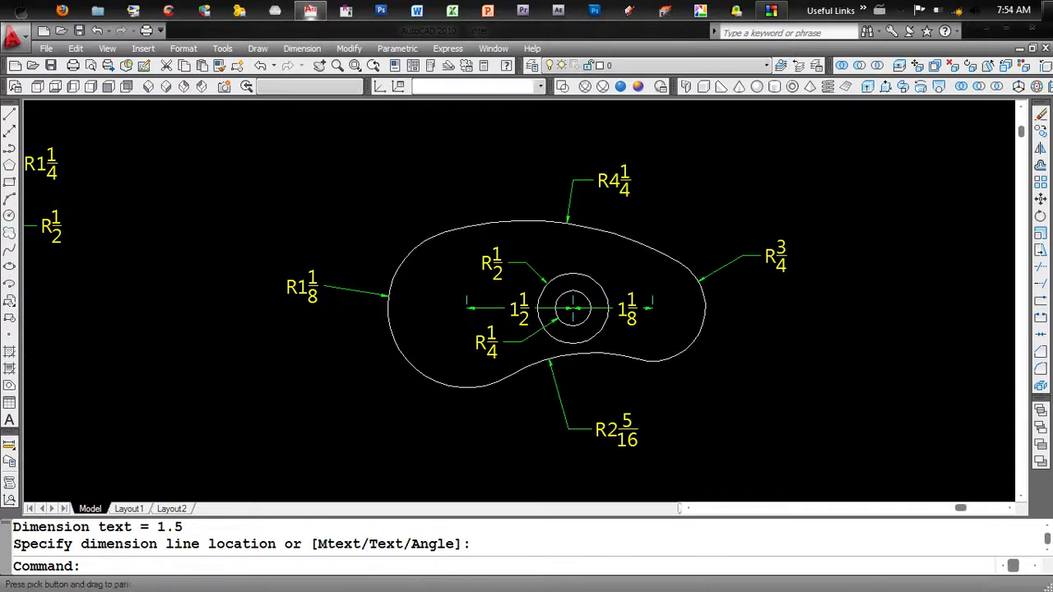
scroll(630, 318, "down", 1)
scroll(579, 344, "up", 1)
middle_click_drag(579, 344, 493, 348)
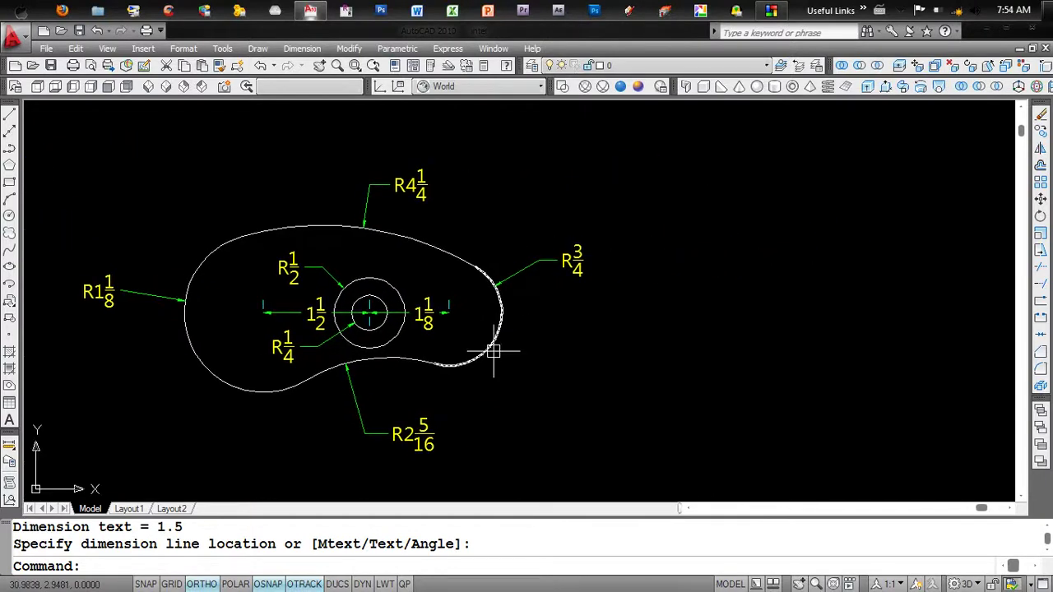
scroll(428, 348, "up", 5)
middle_click_drag(428, 348, 554, 359)
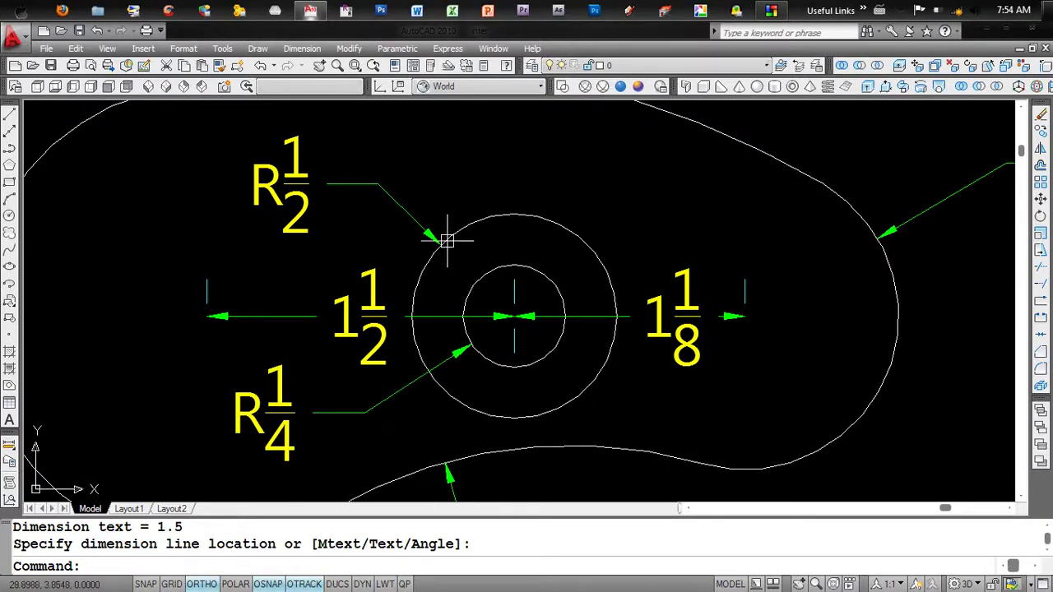
middle_click_drag(811, 346, 548, 345)
Step: Draw a 0.25-radius circle in empty space right of the reference part
scroll(781, 345, "down", 4)
type("c")
key("Return")
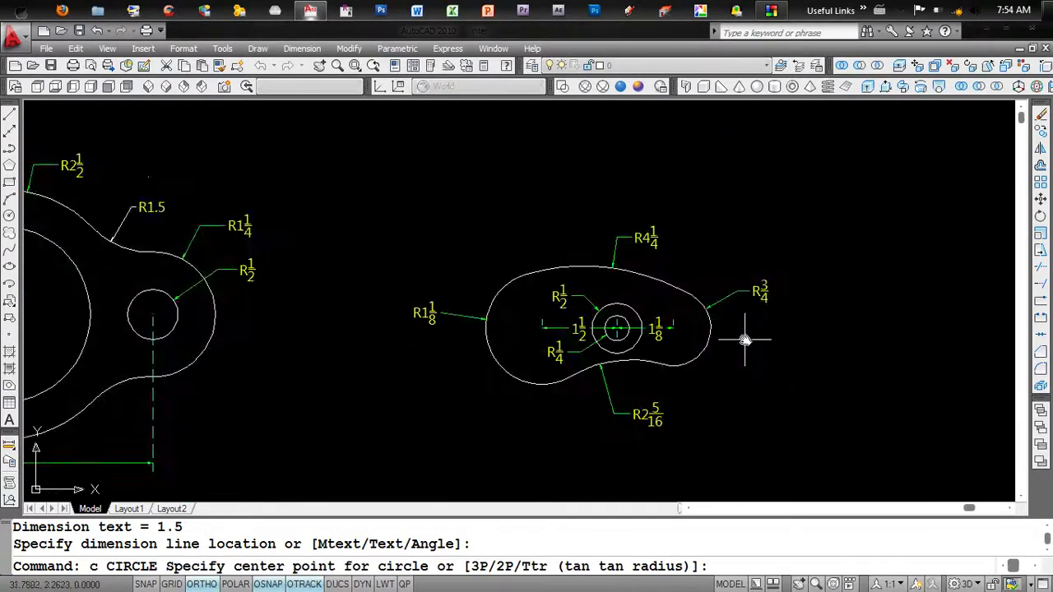
left_click(794, 310)
type(".25")
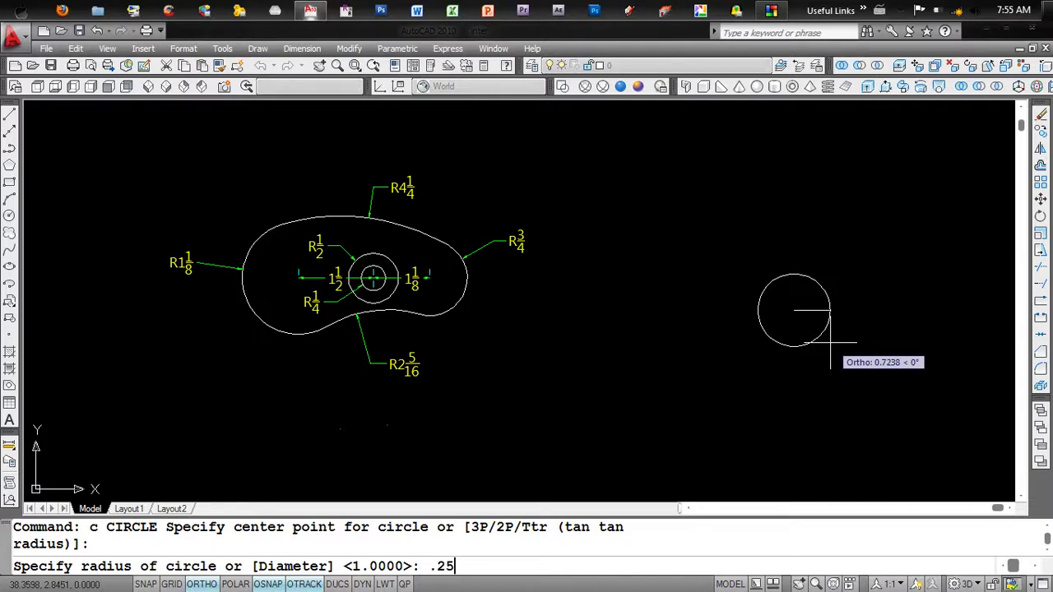
key("Return")
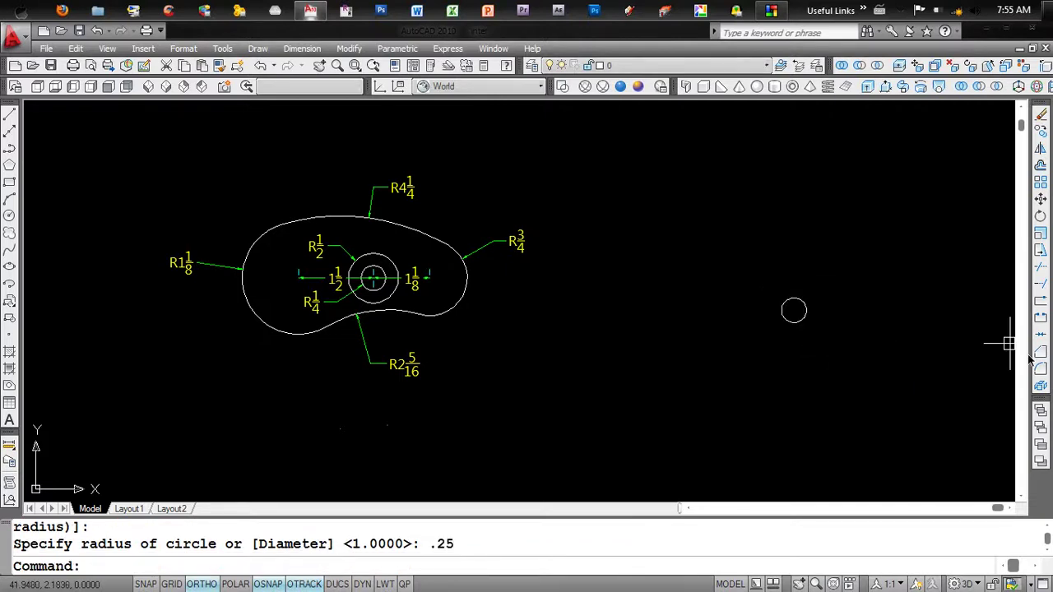
Step: Draw a concentric 0.5-radius circle on the same centre
scroll(686, 329, "up", 2)
type("c")
key("Return")
middle_click_drag(320, 369, 505, 392)
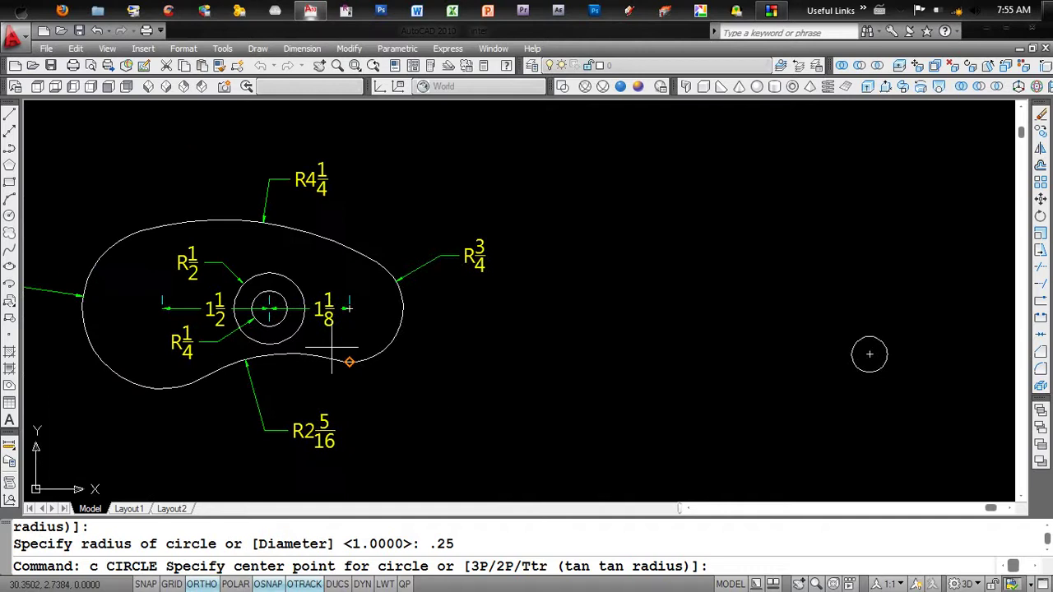
scroll(510, 321, "up", 3)
scroll(541, 331, "up", 1)
scroll(514, 306, "down", 1)
scroll(568, 365, "down", 2)
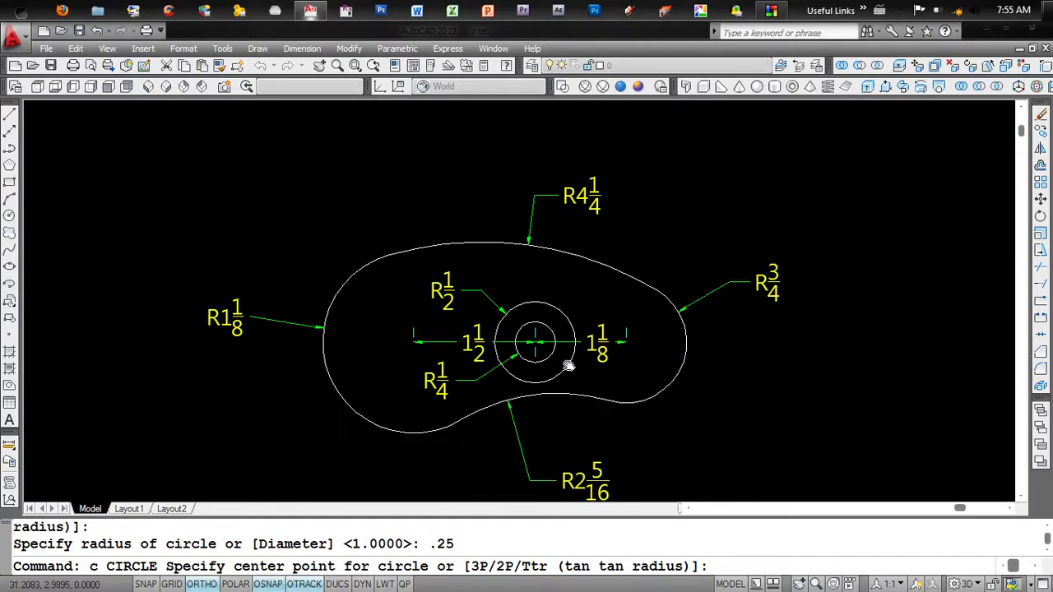
left_click(950, 350)
middle_click_drag(866, 288, 747, 266)
type(".")
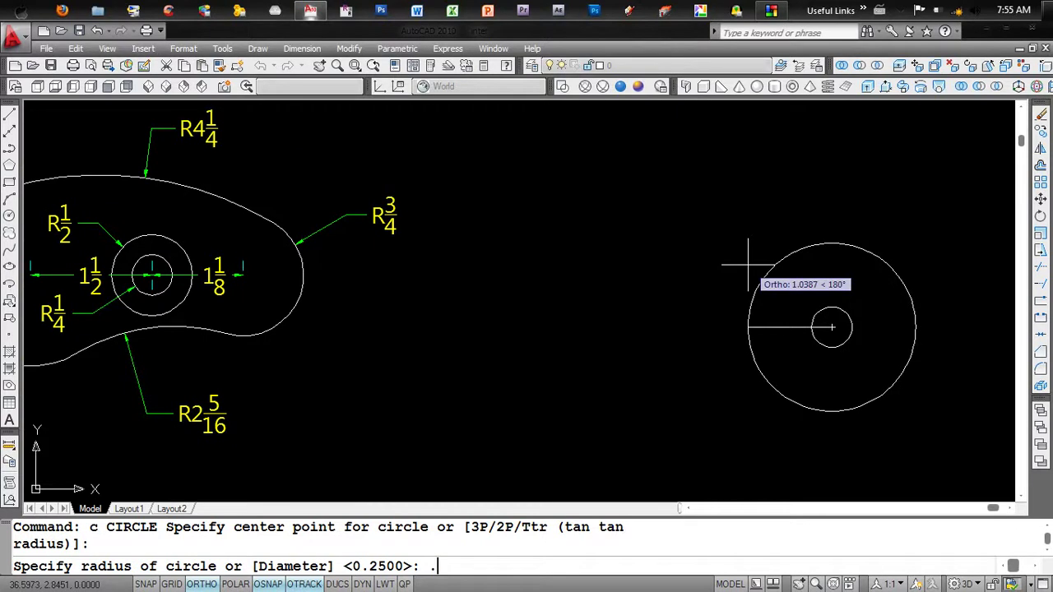
type("5")
key("Return")
scroll(317, 315, "down", 1)
middle_click_drag(317, 315, 611, 318)
scroll(439, 371, "up", 3)
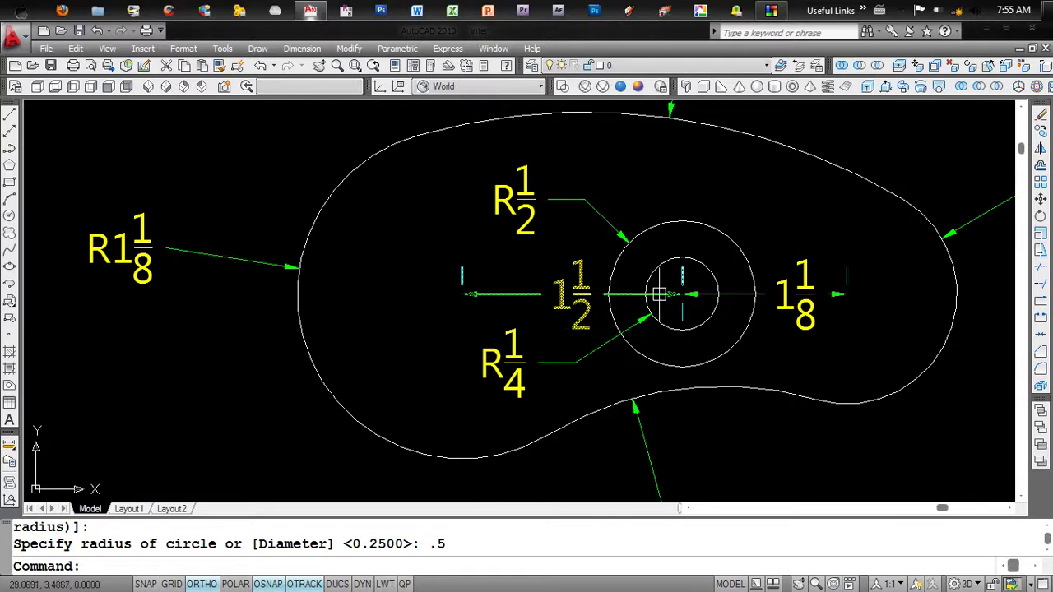
scroll(659, 294, "down", 2)
type("l")
key("Return")
Step: Draw a 1.5-unit guide line leftward from the hole centre
scroll(747, 334, "down", 2)
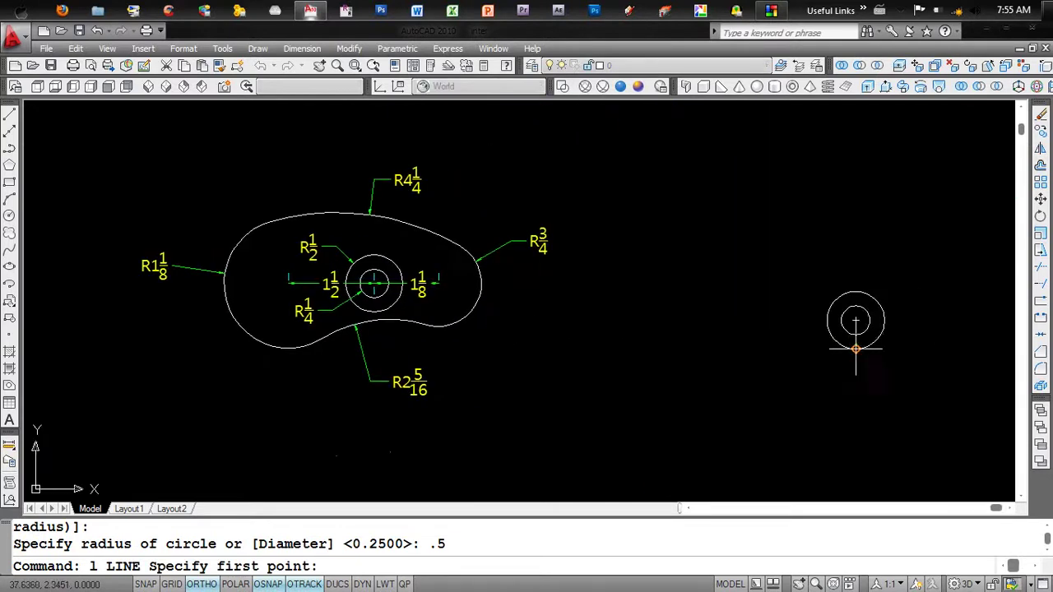
left_click(855, 319)
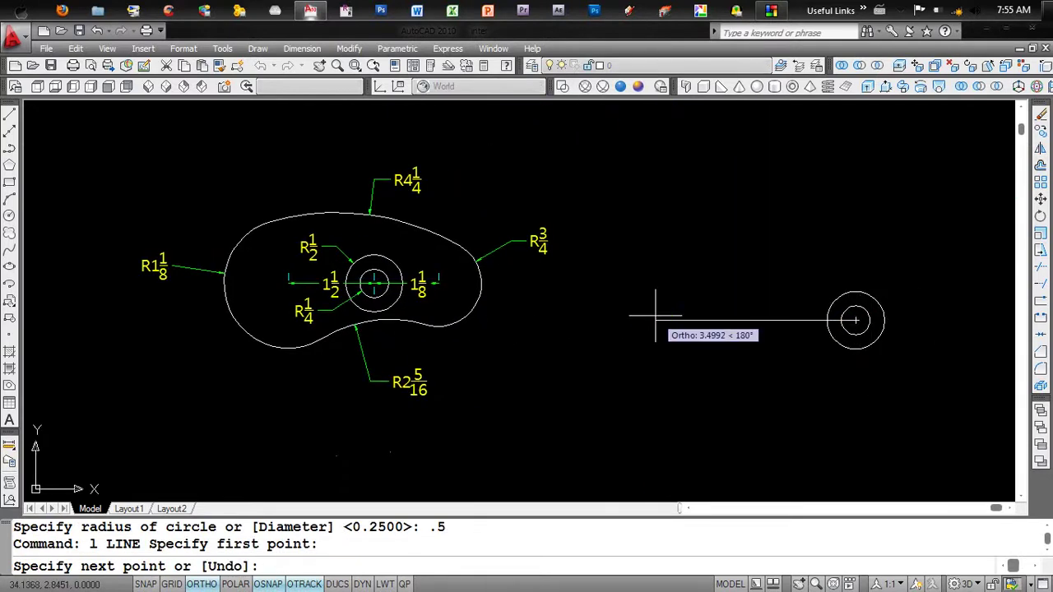
type("1.5")
key("Return")
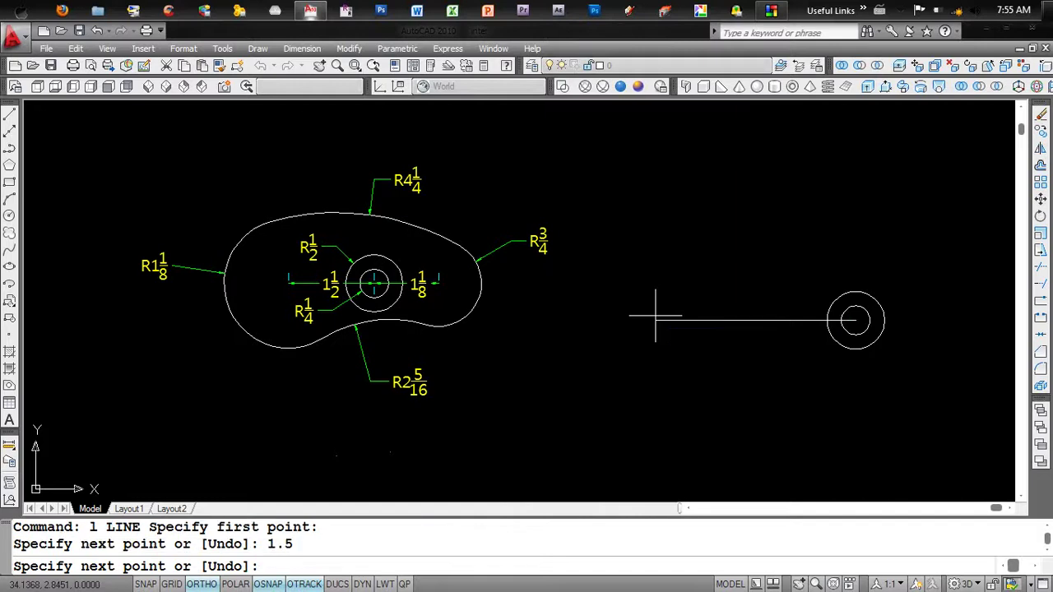
key("Return")
middle_click_drag(224, 235, 238, 228)
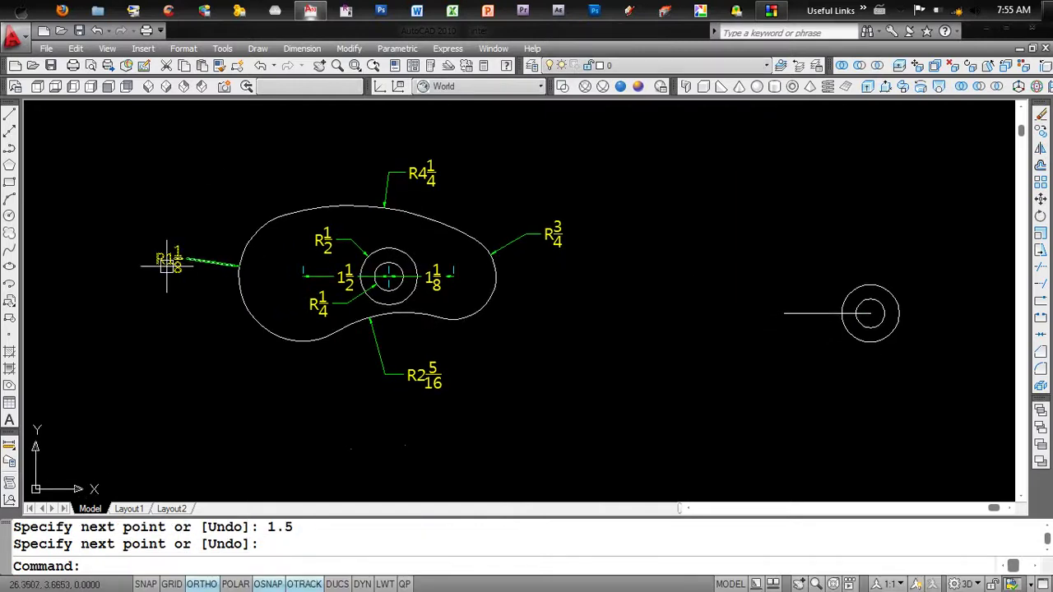
scroll(785, 331, "up", 2)
middle_click_drag(785, 332, 705, 335)
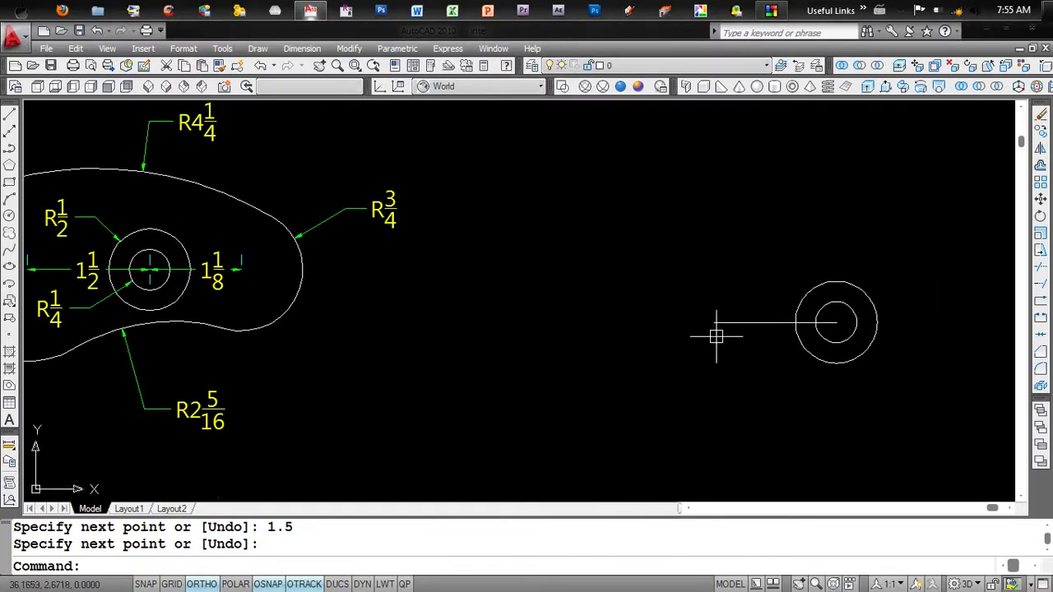
Step: Draw a 1-1/8-radius circle centred on the guide line's left end
type("c")
key("Return")
scroll(723, 325, "up", 2)
left_click(700, 319)
scroll(691, 353, "up", 2)
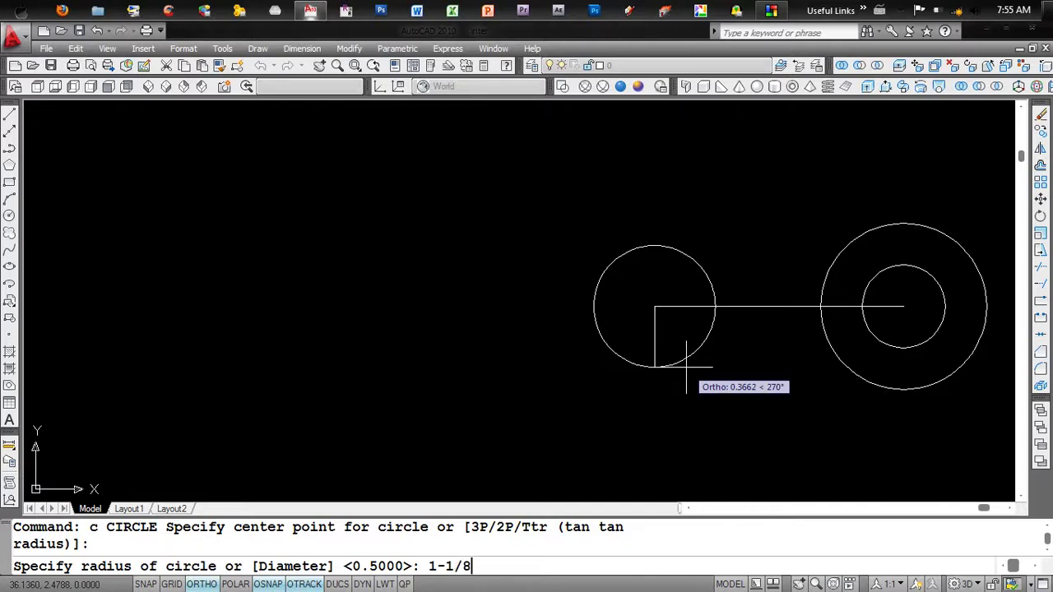
key("Return")
Step: Window-select the temporary guide line and erase it
scroll(658, 367, "down", 4)
left_click(661, 319)
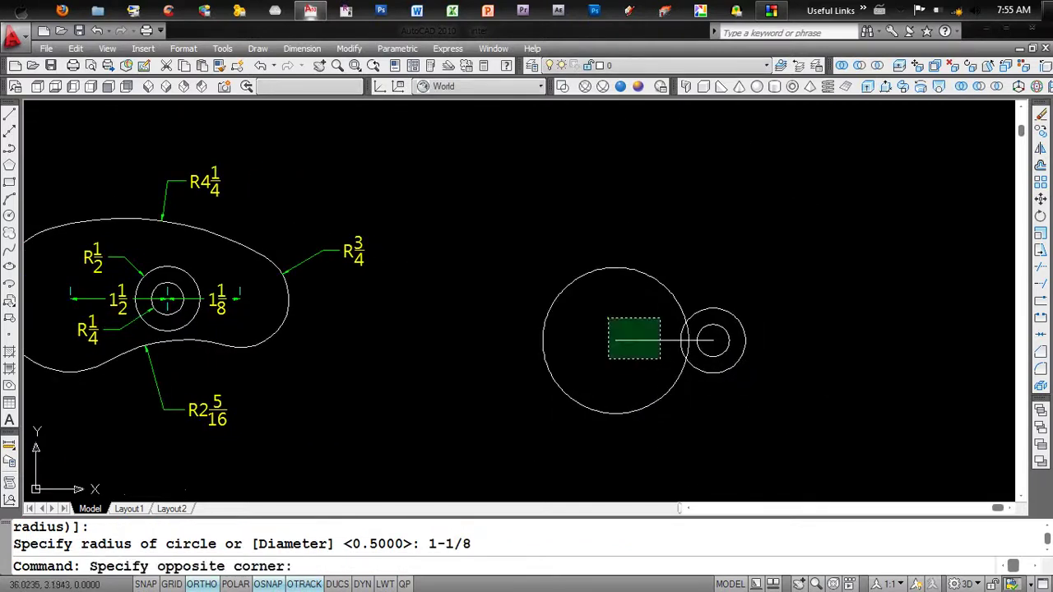
left_click(606, 359)
type("e")
key("Return")
middle_click_drag(680, 377, 593, 377)
Step: Draw a 1-1/8-long guide line rightward from the small circles' centre
type("l")
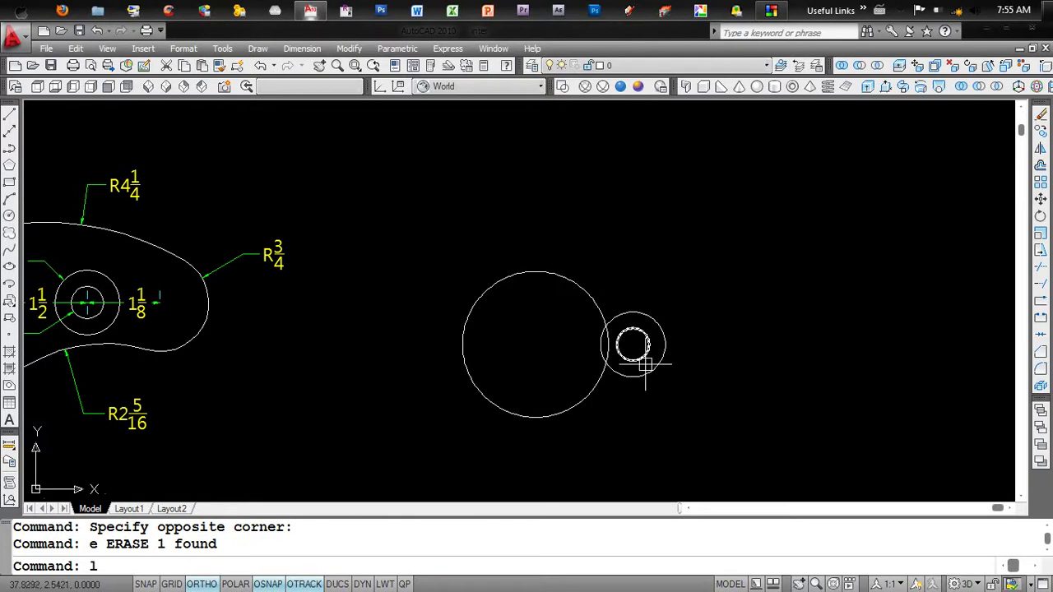
key("Return")
scroll(639, 373, "up", 2)
scroll(625, 345, "up", 1)
left_click(613, 318)
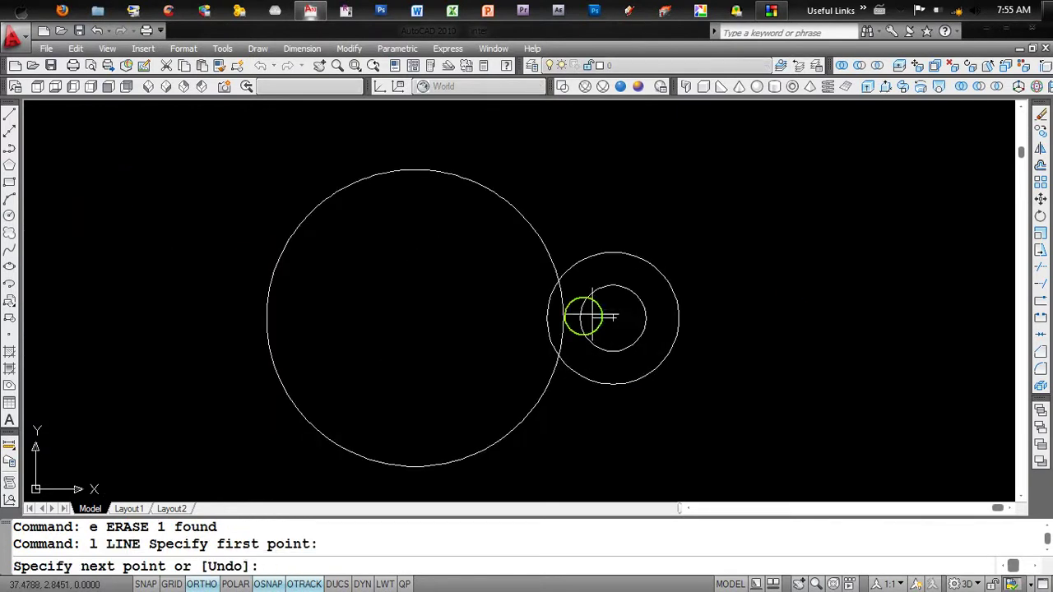
scroll(658, 329, "down", 5)
middle_click_drag(695, 336, 754, 346)
scroll(316, 271, "up", 5)
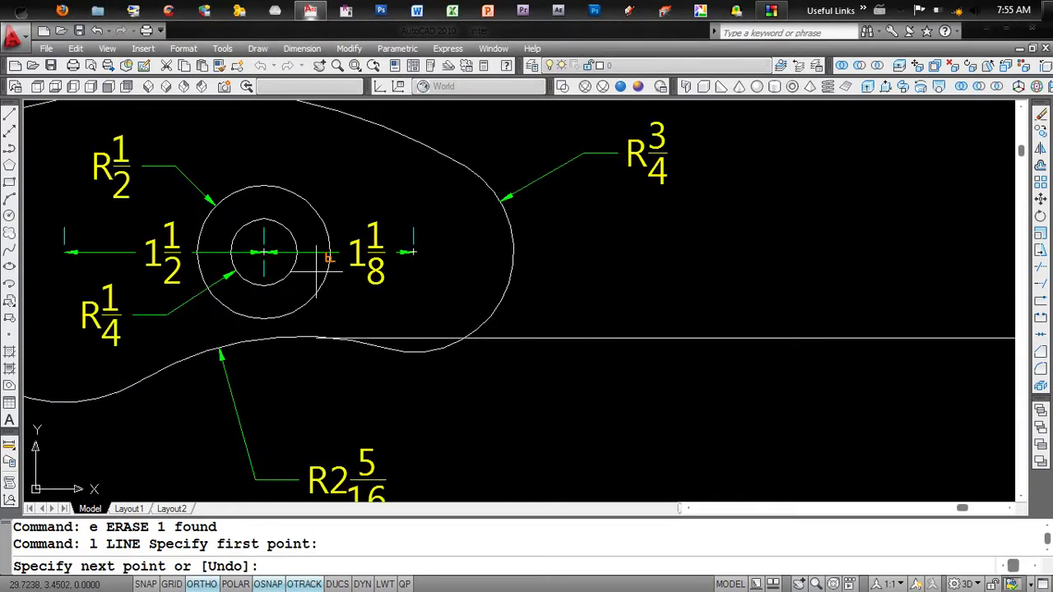
scroll(317, 271, "down", 7)
middle_click_drag(559, 337, 403, 337)
type("1-1/8")
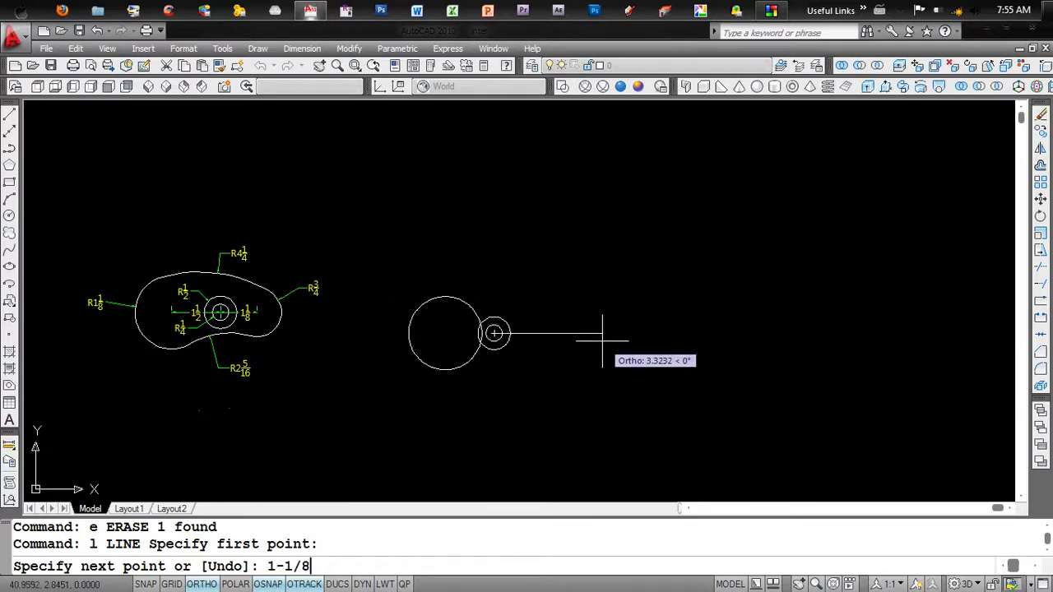
key("Return")
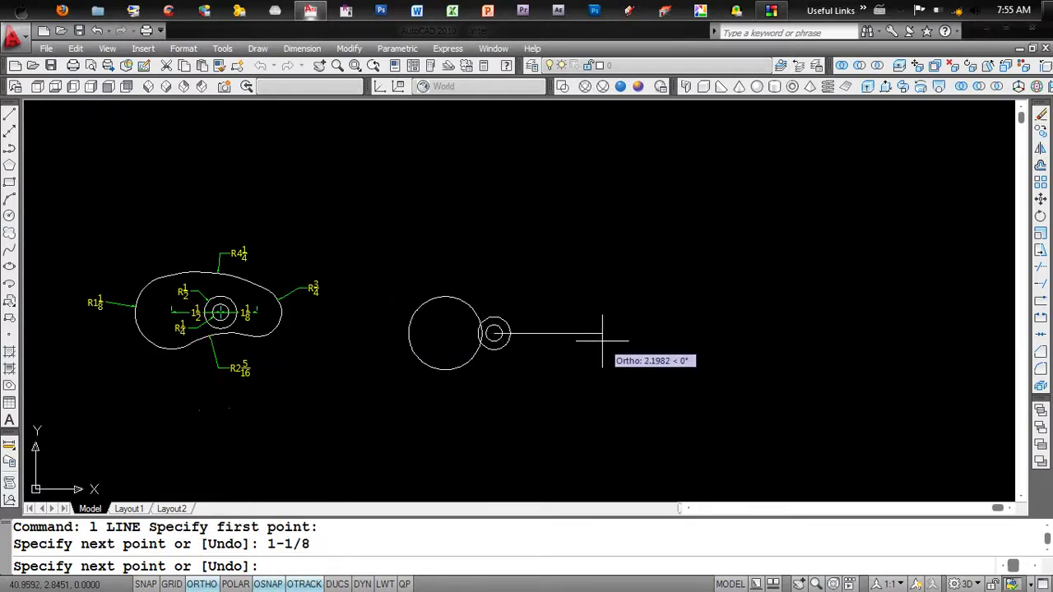
key("Return")
Step: Draw a 3/4-radius circle centred on the guide line's right end
scroll(430, 340, "up", 2)
scroll(386, 300, "up", 2)
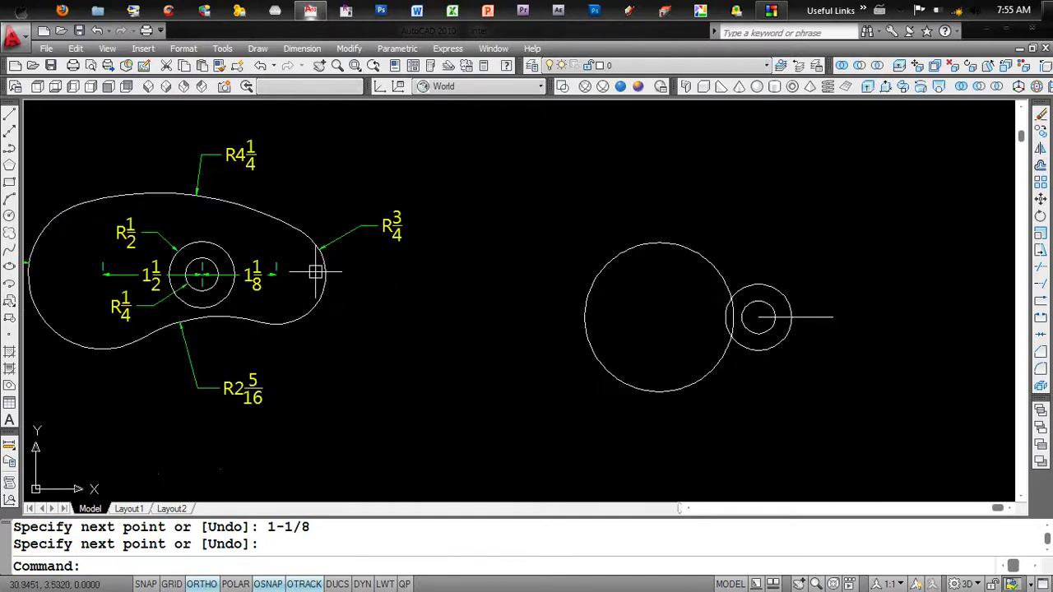
scroll(412, 251, "up", 2)
type("c")
key("Return")
middle_click_drag(544, 327, 234, 307)
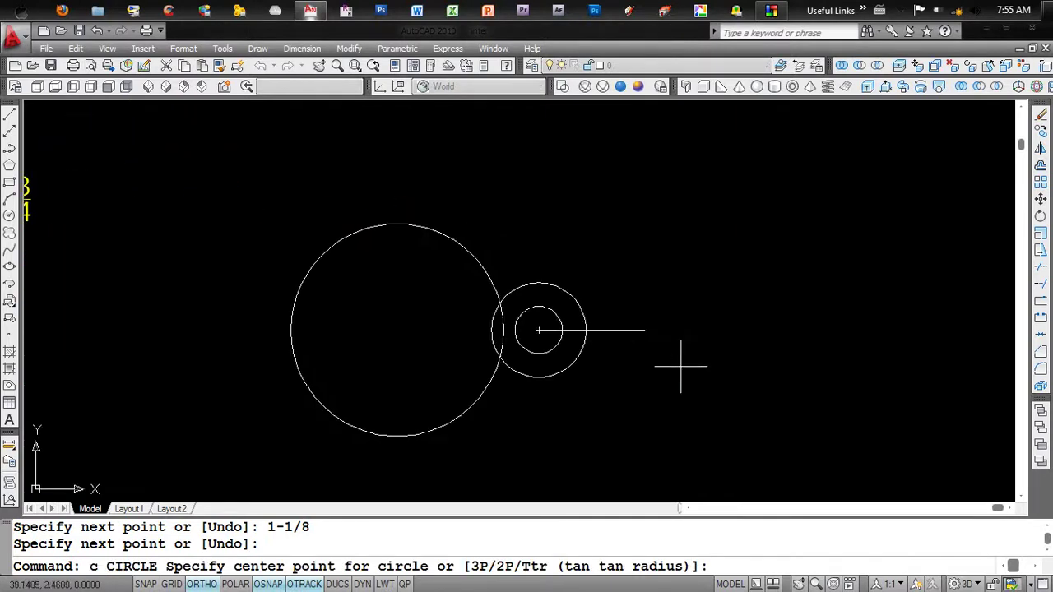
left_click(643, 330)
key("Escape")
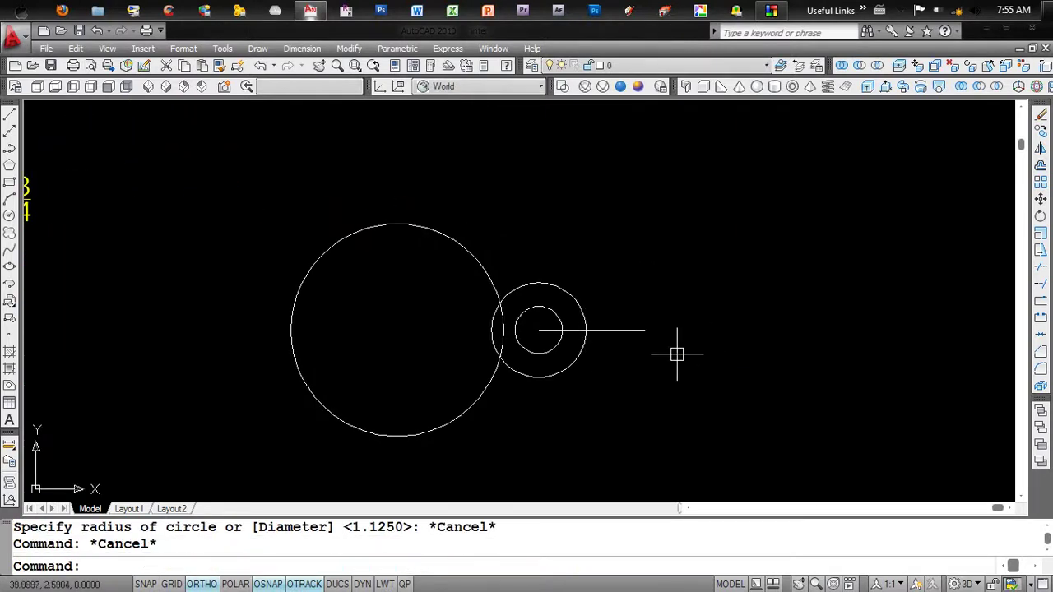
key("Return")
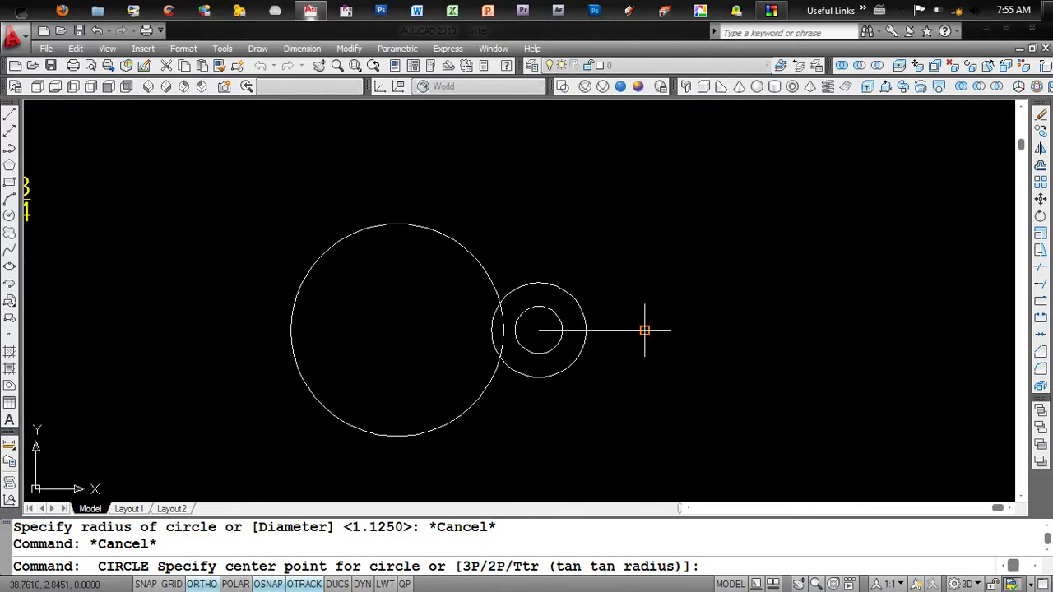
left_click(644, 330)
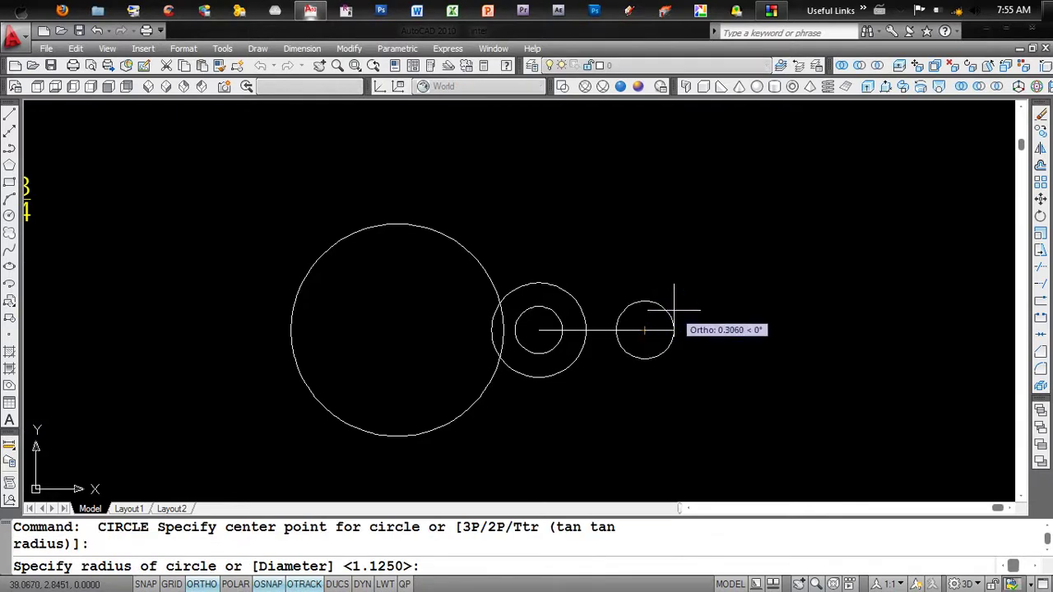
type("3/4")
key("Return")
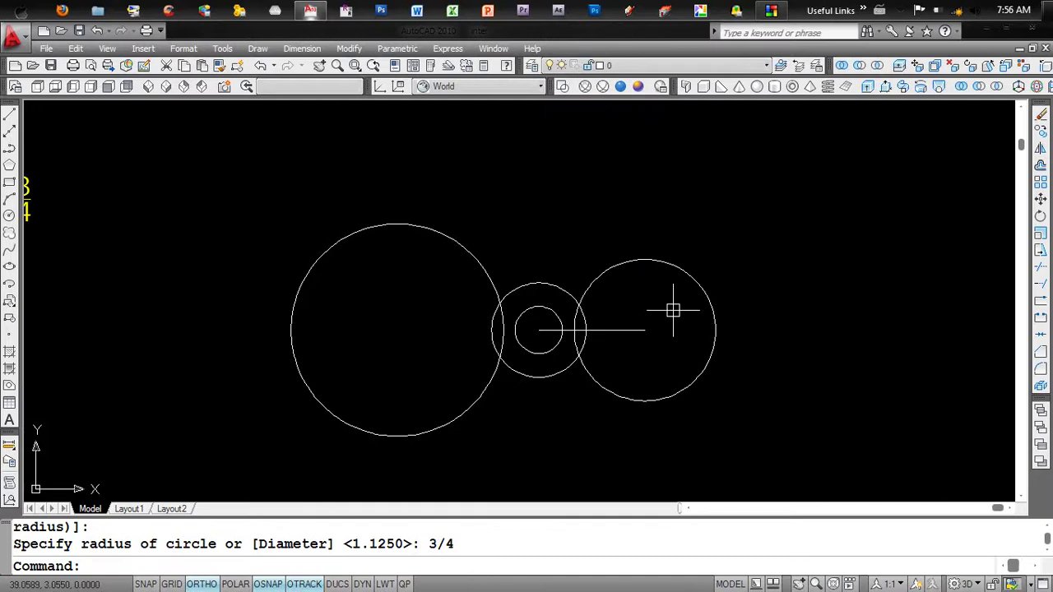
Step: Select the horizontal guide line and erase it
left_click(625, 321)
left_click(592, 369)
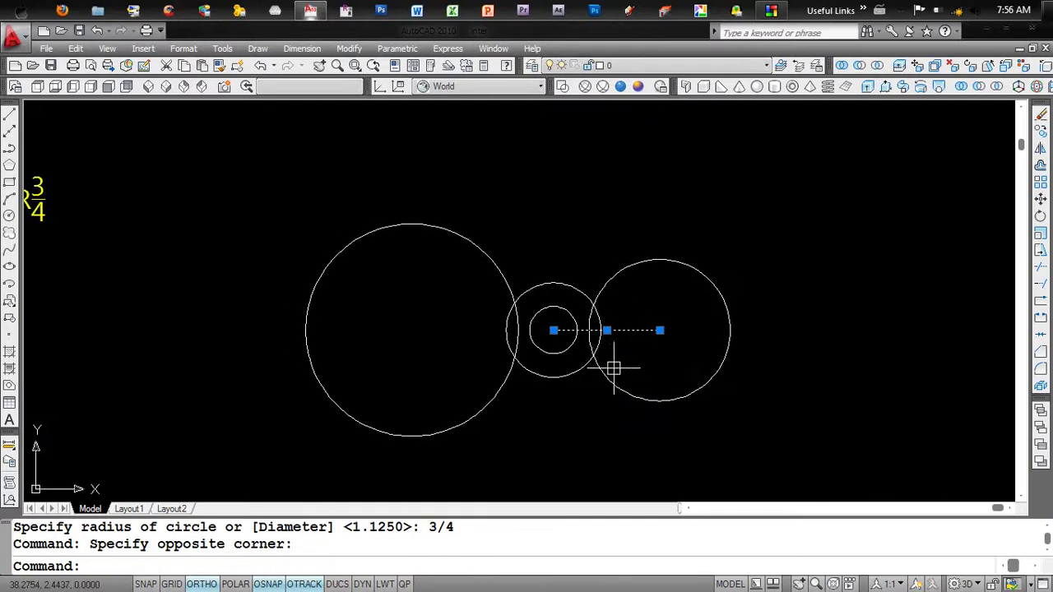
type("e")
key("Return")
scroll(592, 358, "down", 4)
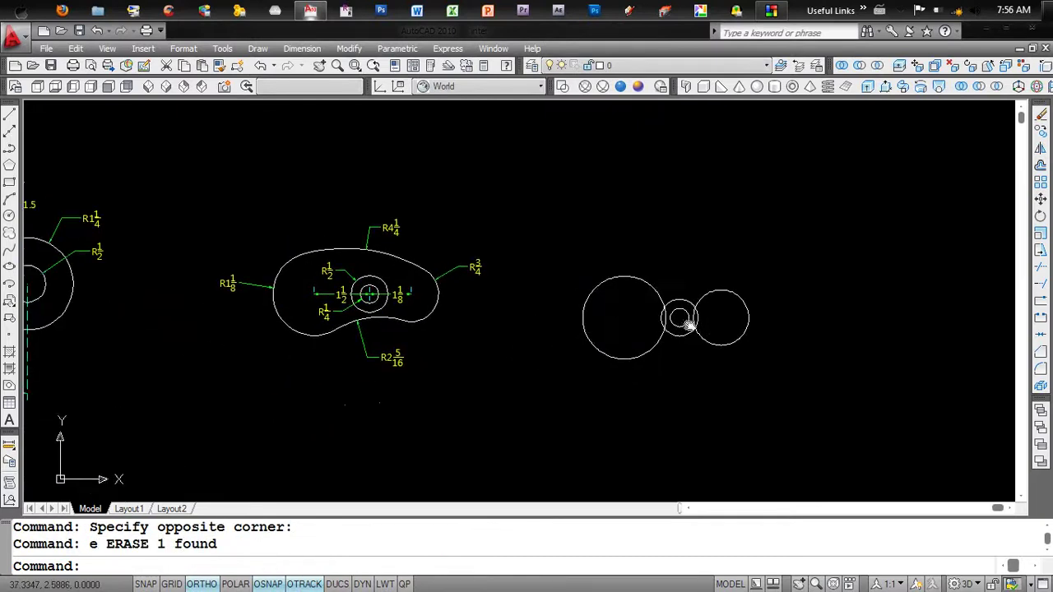
scroll(411, 313, "up", 6)
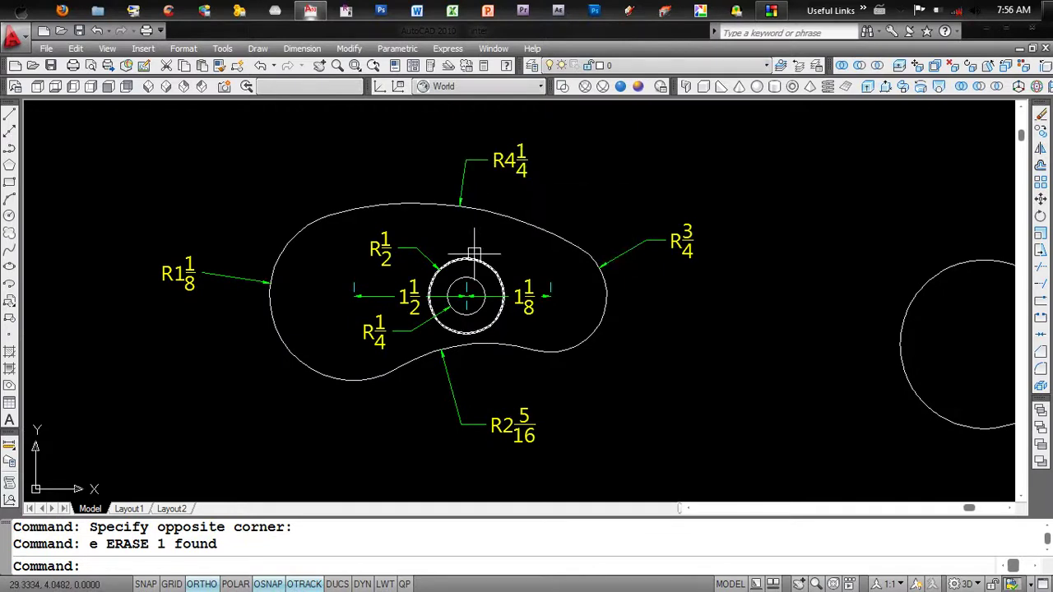
middle_click_drag(450, 210, 543, 260)
scroll(543, 260, "up", 2)
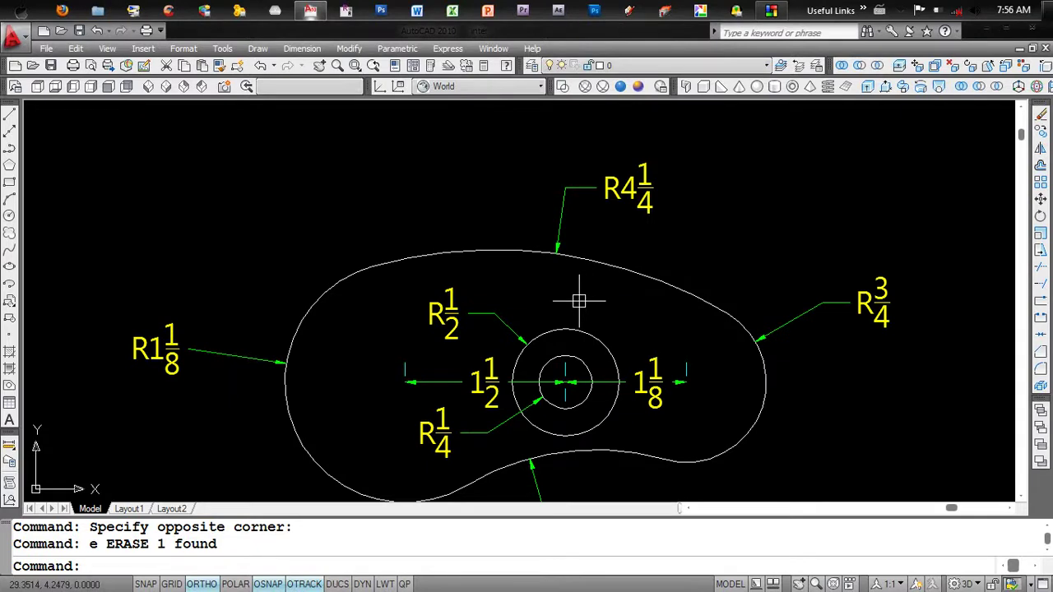
middle_click_drag(677, 263, 444, 316)
scroll(443, 317, "down", 2)
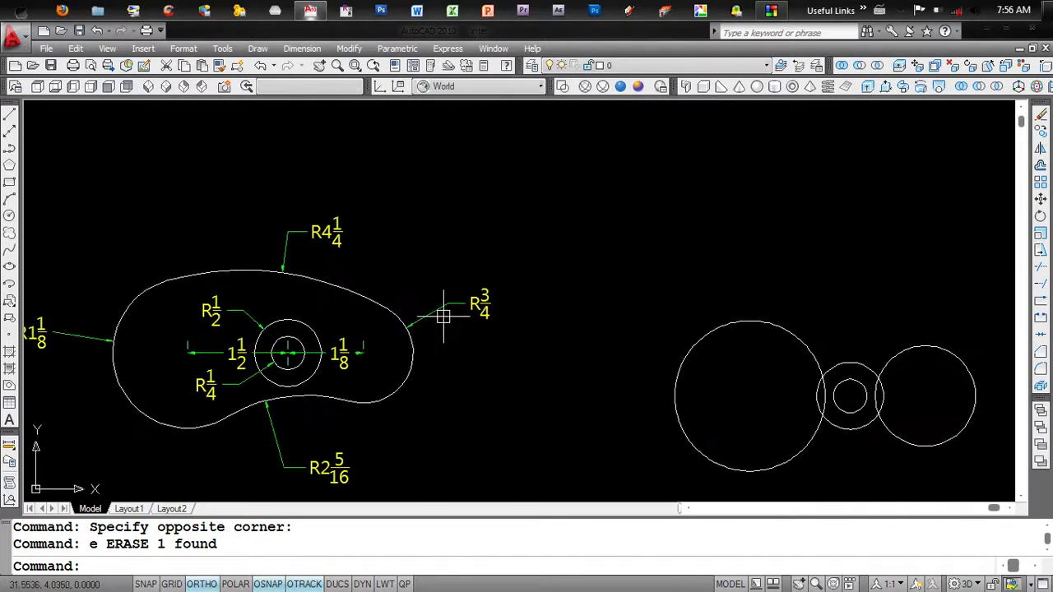
scroll(751, 355, "down", 2)
scroll(724, 348, "up", 3)
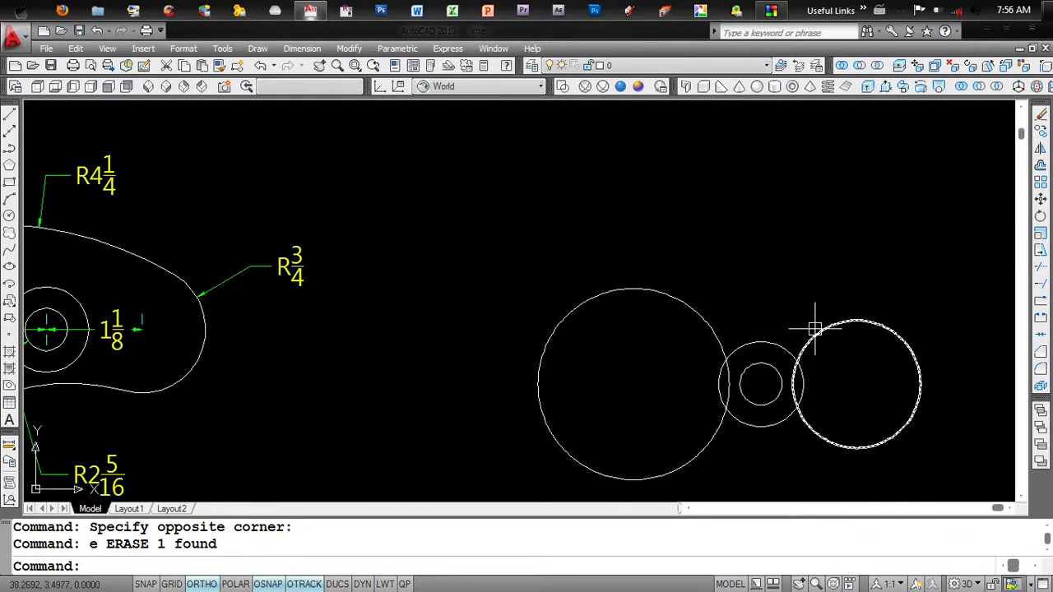
scroll(699, 341, "down", 5)
middle_click_drag(469, 329, 559, 312)
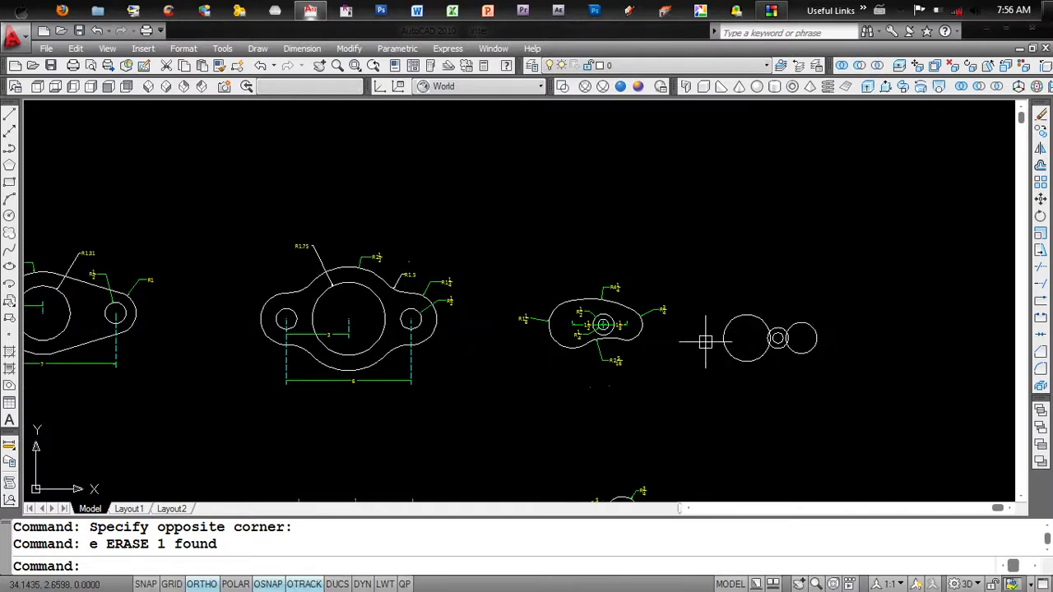
scroll(704, 342, "up", 3)
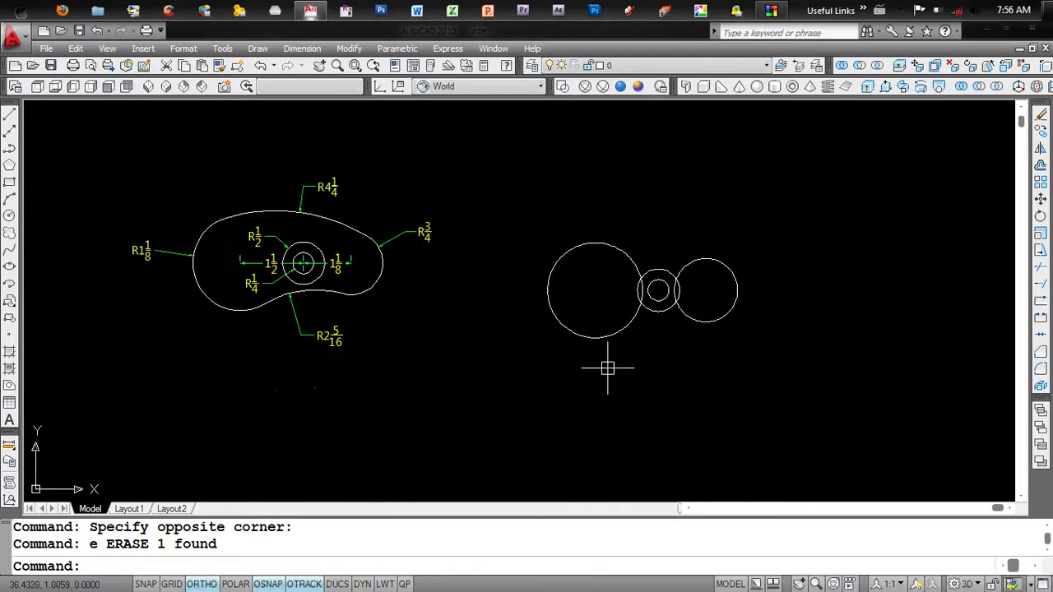
Step: Draw an R4-1/4 circle tangent to both outer circles, then erase the misplaced result
type("c")
key("Return")
key("Return")
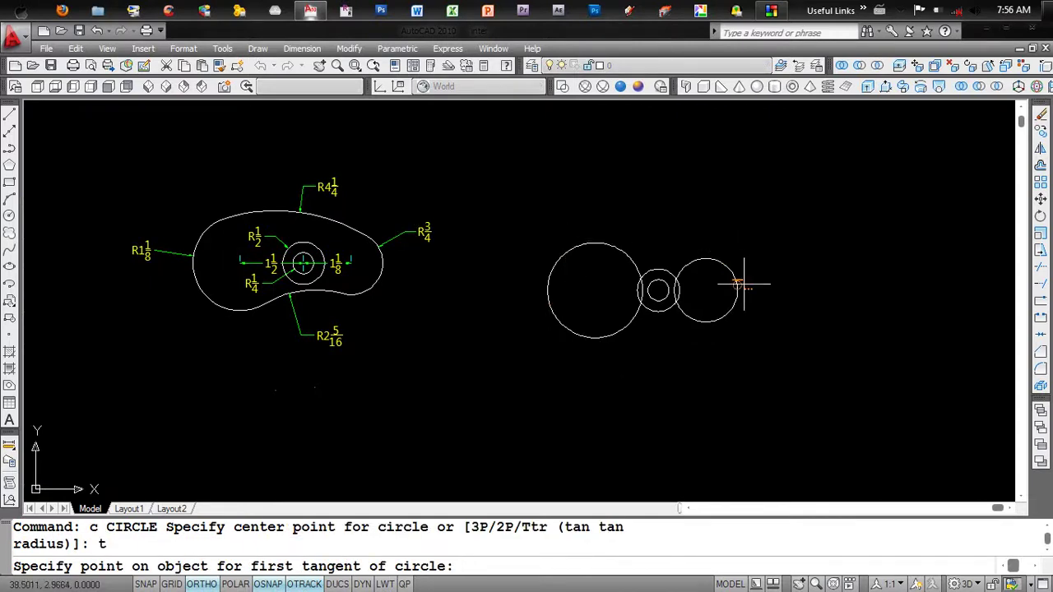
left_click(553, 249)
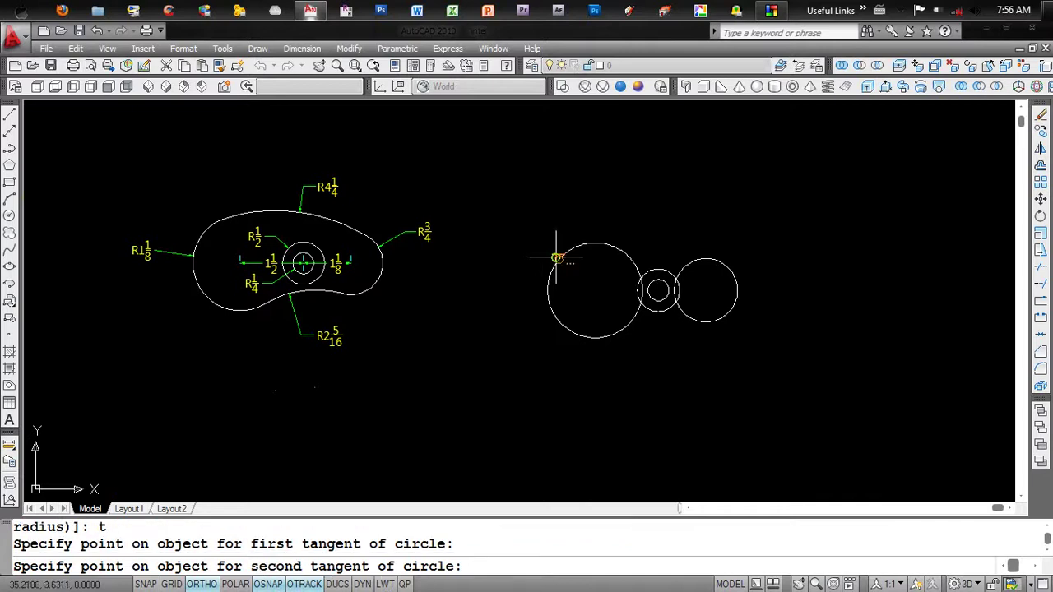
left_click(726, 267)
type("4-1/4")
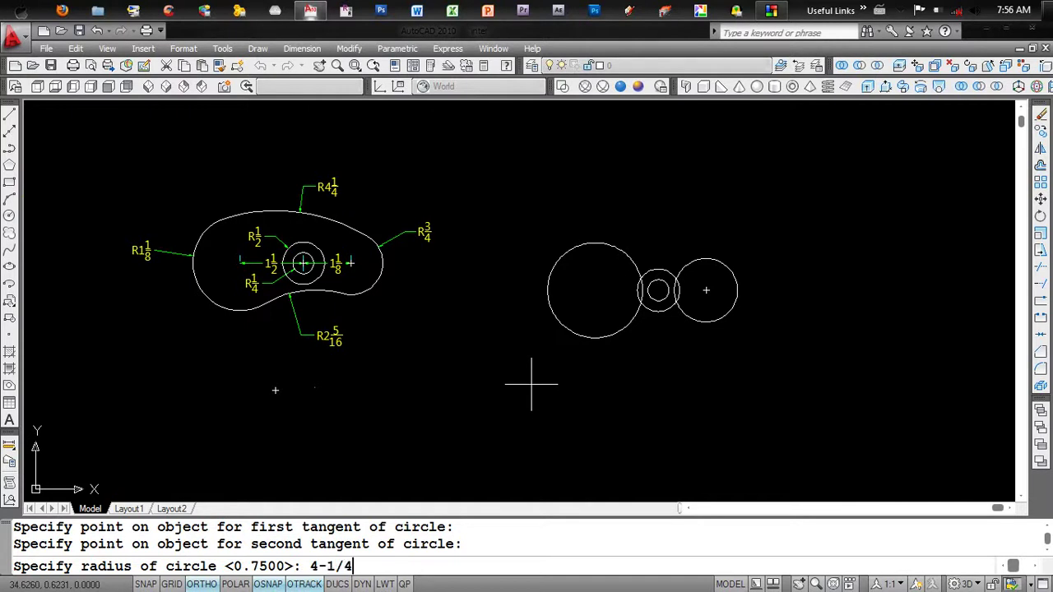
key("Return")
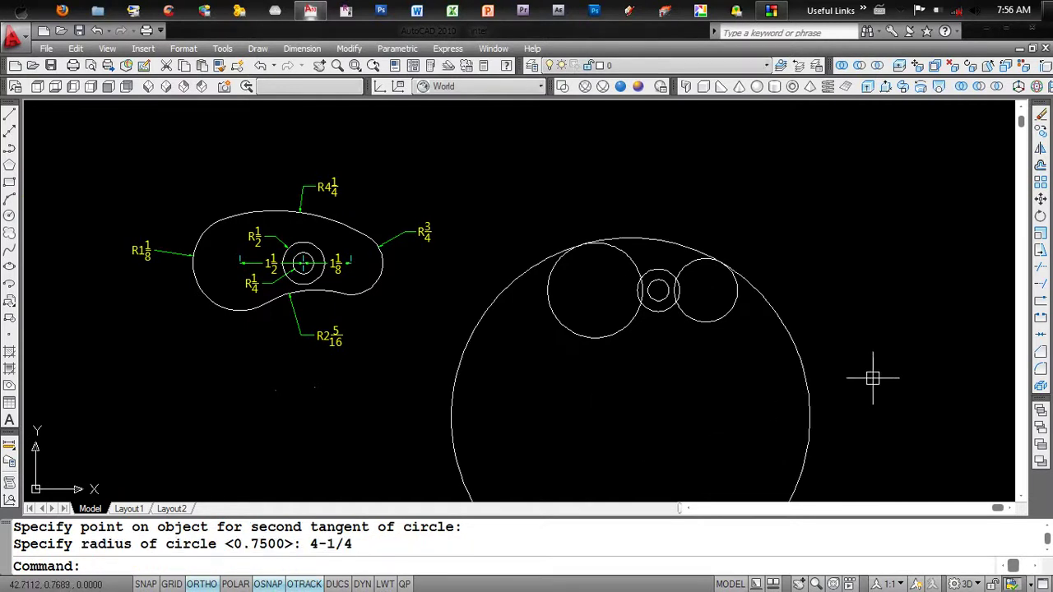
left_click_drag(874, 369, 748, 436)
type("e")
key("Return")
Step: Retry the R4-1/4 tangent circle and erase it again
type("c")
key("Return")
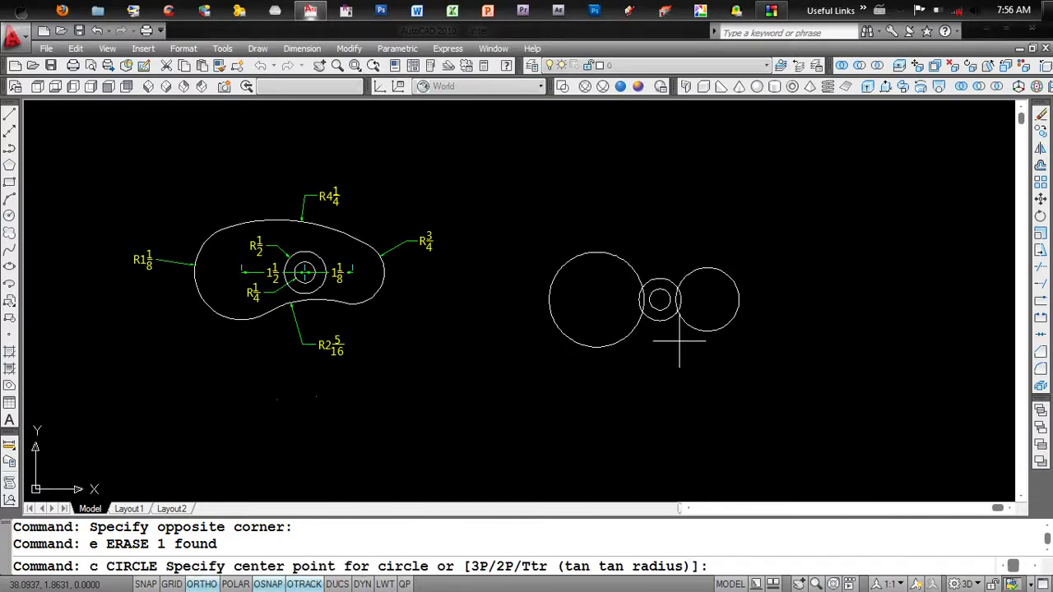
key("Return")
scroll(680, 341, "up", 3)
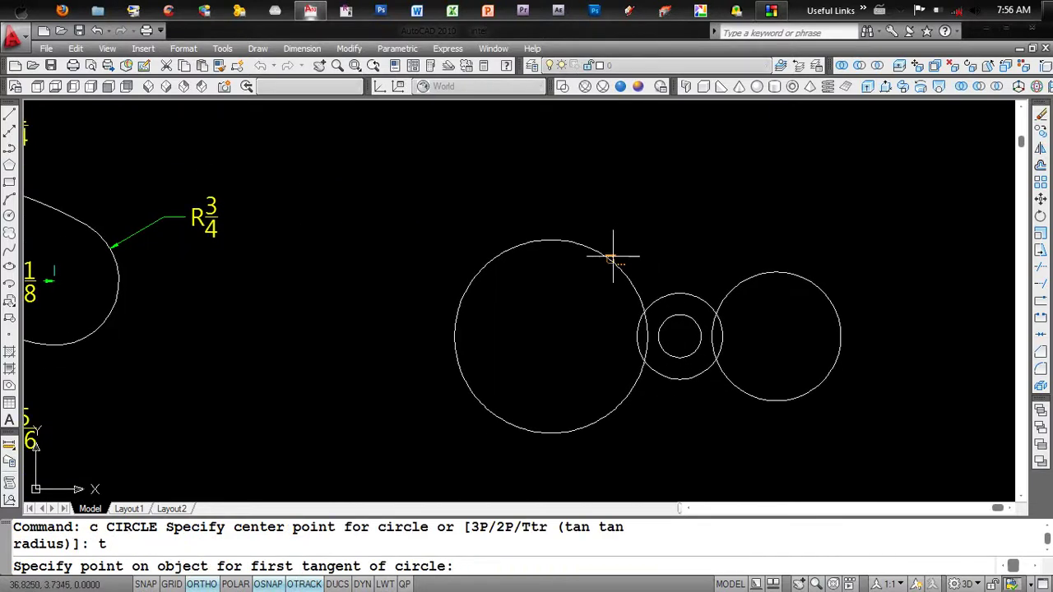
left_click(612, 257)
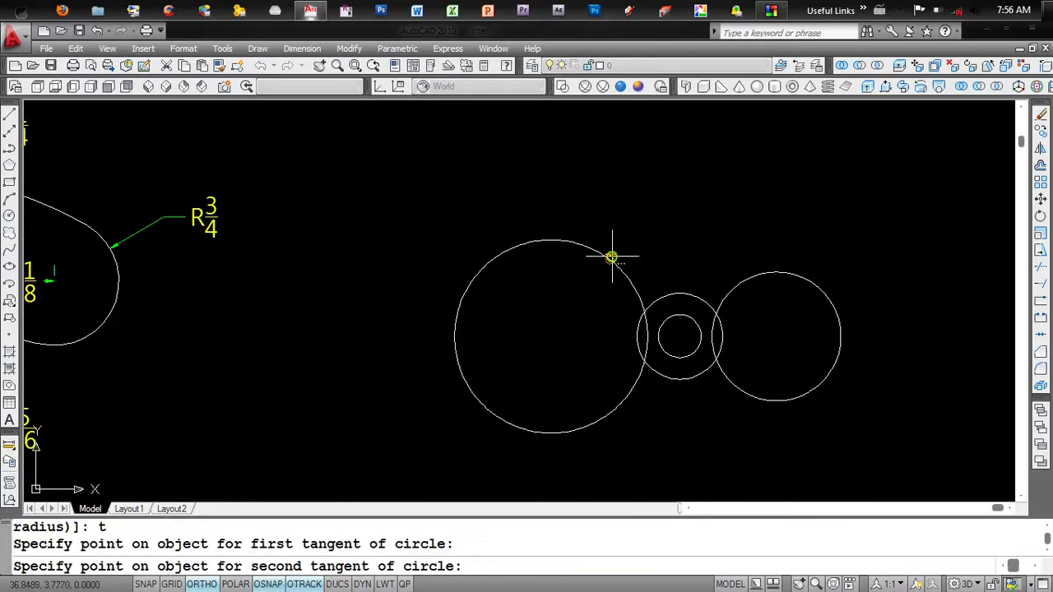
left_click(743, 278)
type("4-1/4")
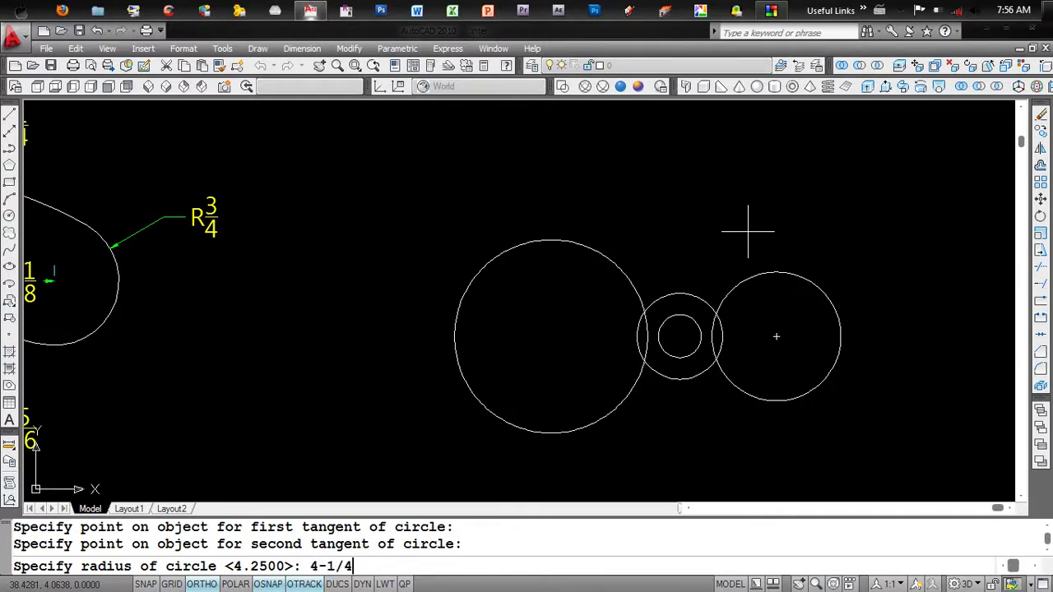
key("Return")
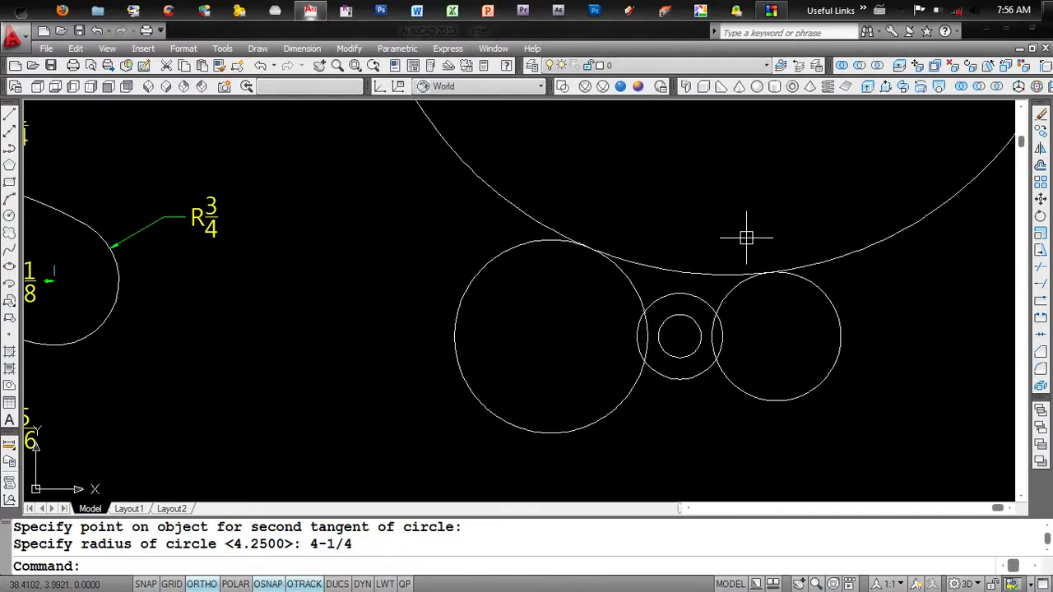
scroll(748, 238, "down", 2)
left_click_drag(853, 329, 764, 254)
type("e")
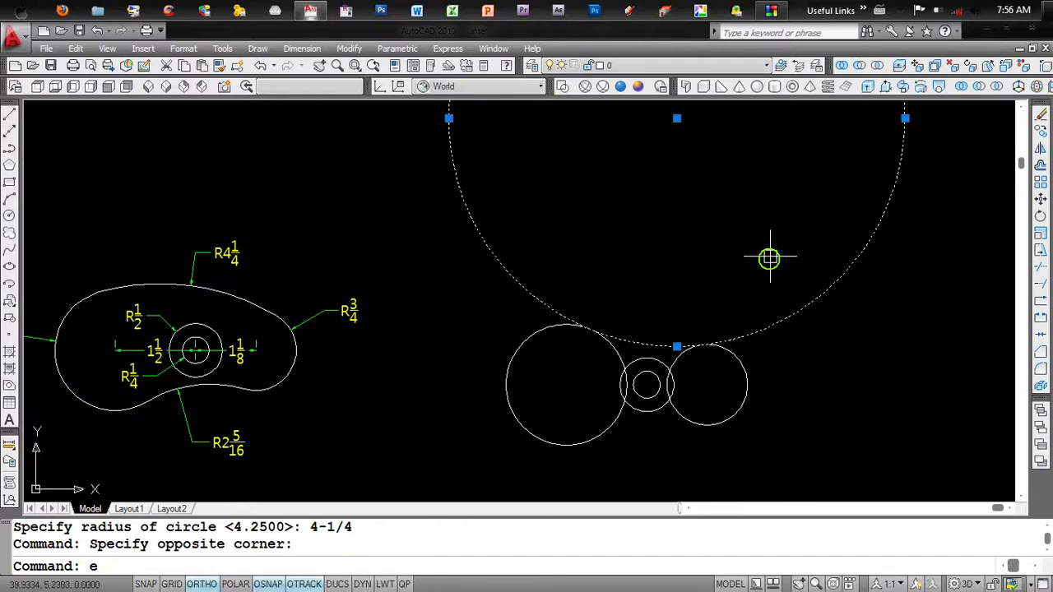
key("Return")
Step: Draw the R4-1/4 circle tangent to the 1-1/8 and 3/4 circles with the Ttr option
type("c")
key("Return")
key("t")
key("Return")
middle_click_drag(614, 306, 627, 242)
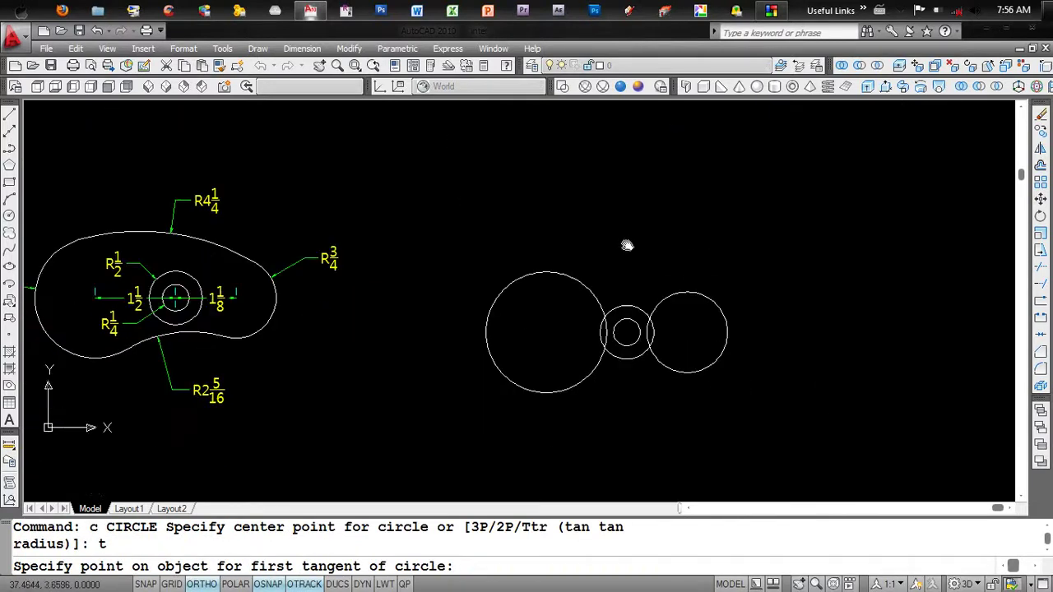
left_click(490, 294)
left_click(722, 312)
type("4-1/4")
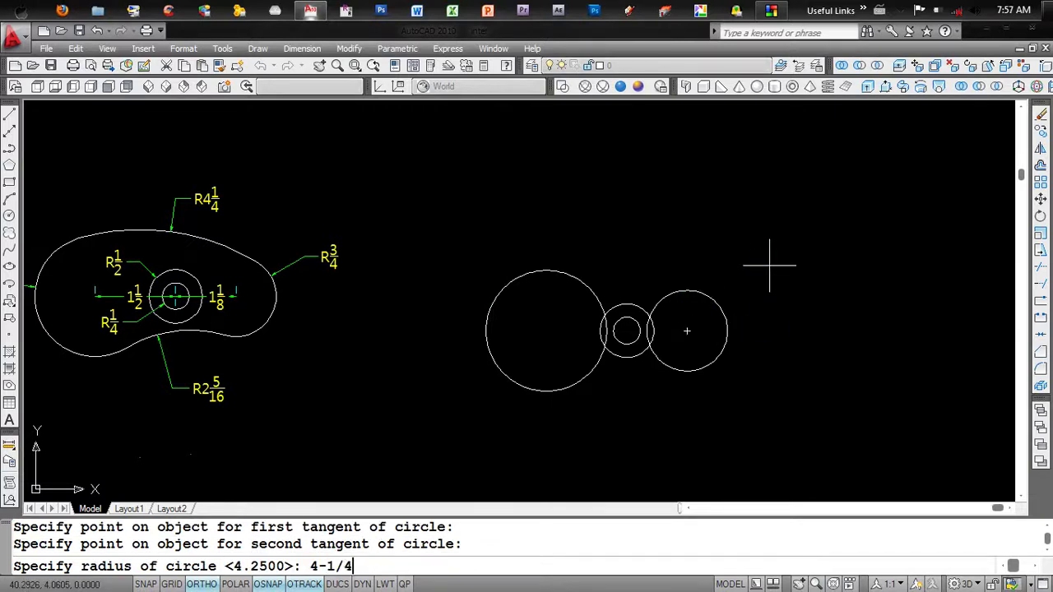
key("Return")
scroll(695, 301, "down", 2)
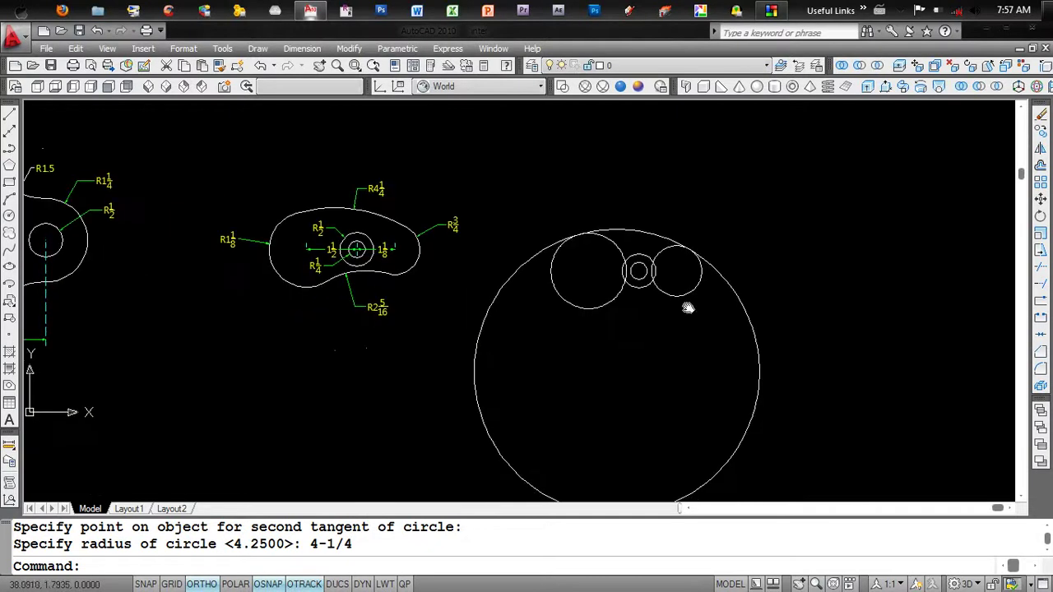
type("t")
key("Return")
key("Return")
Step: Trim away the lower part of the R4-1/4 circle, keeping the top arc
left_click(803, 383)
left_click(639, 427)
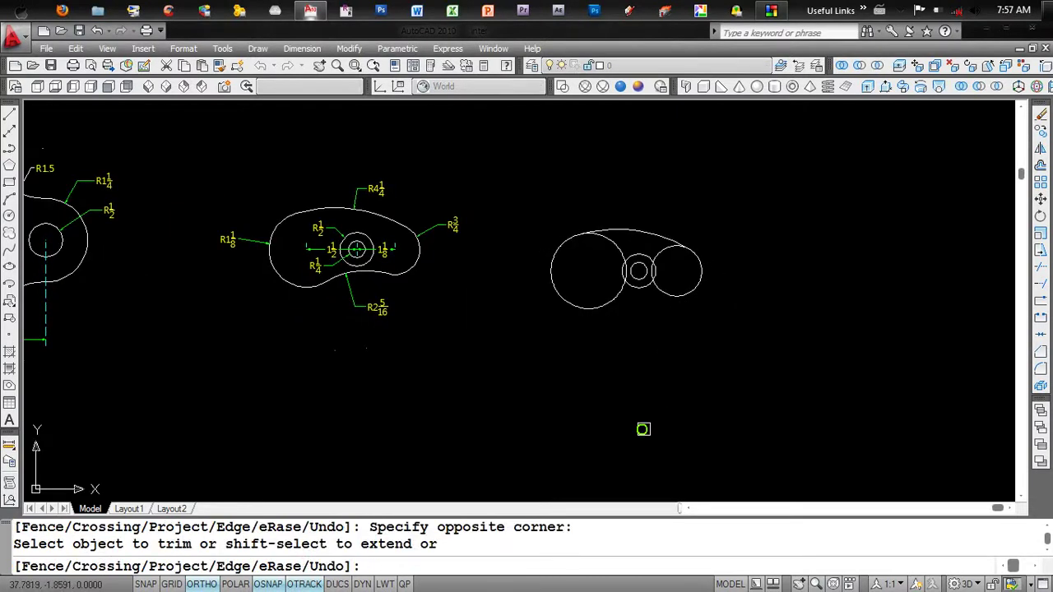
scroll(618, 327, "up", 1)
scroll(321, 305, "up", 3)
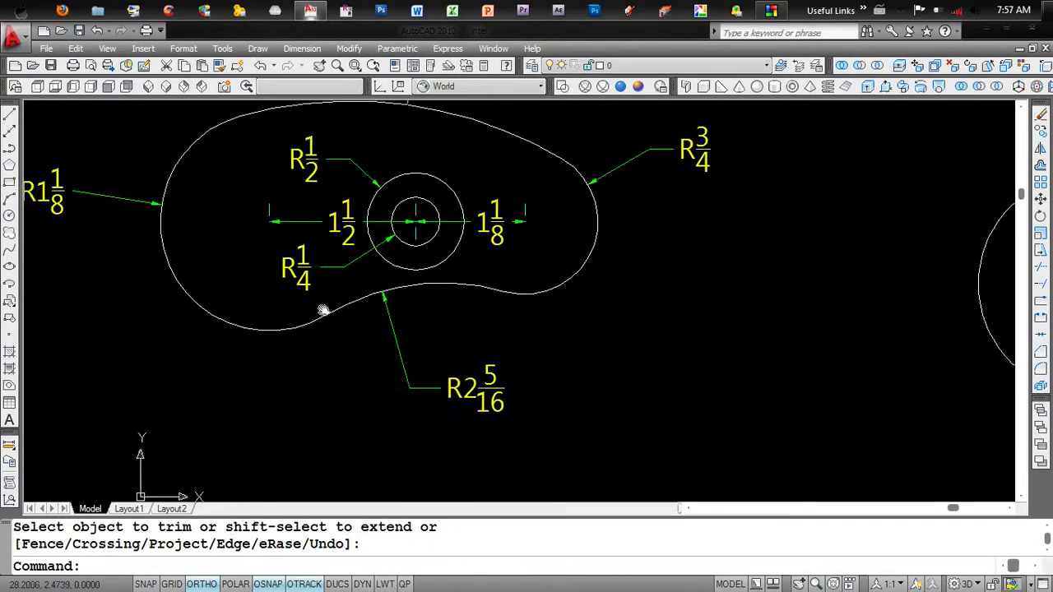
scroll(418, 269, "up", 1)
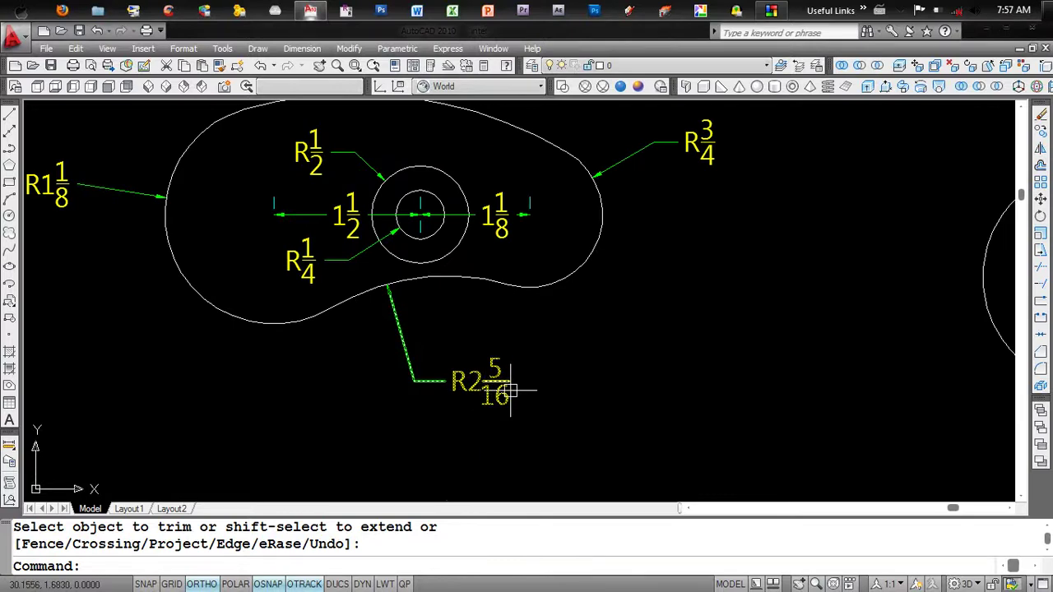
middle_click_drag(705, 395, 181, 366)
Step: Fillet the bottoms of the large and right circles with radius 2-5/16
type("f")
key("Return")
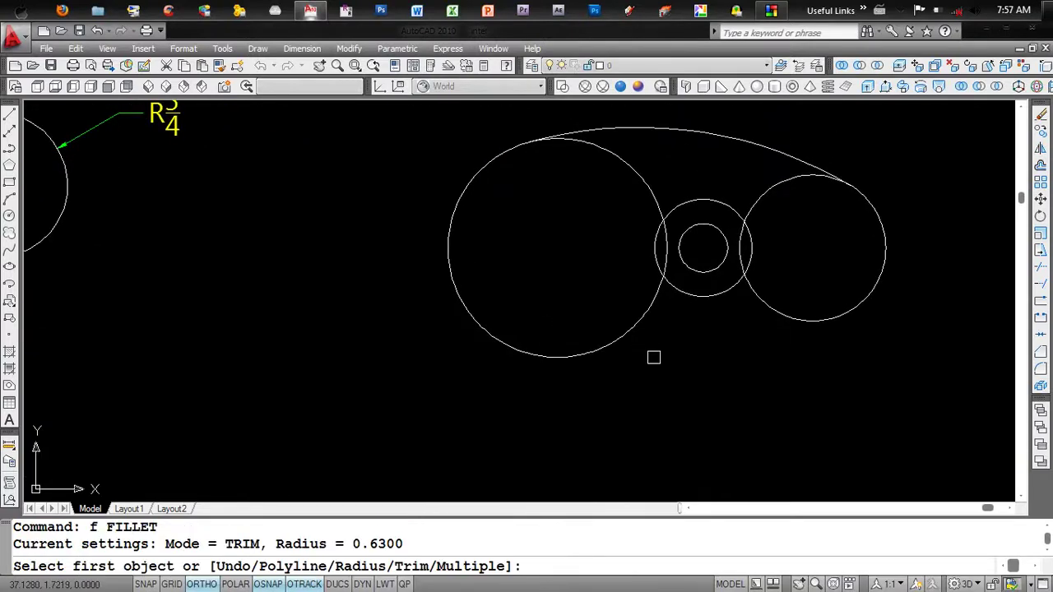
type("r")
key("Return")
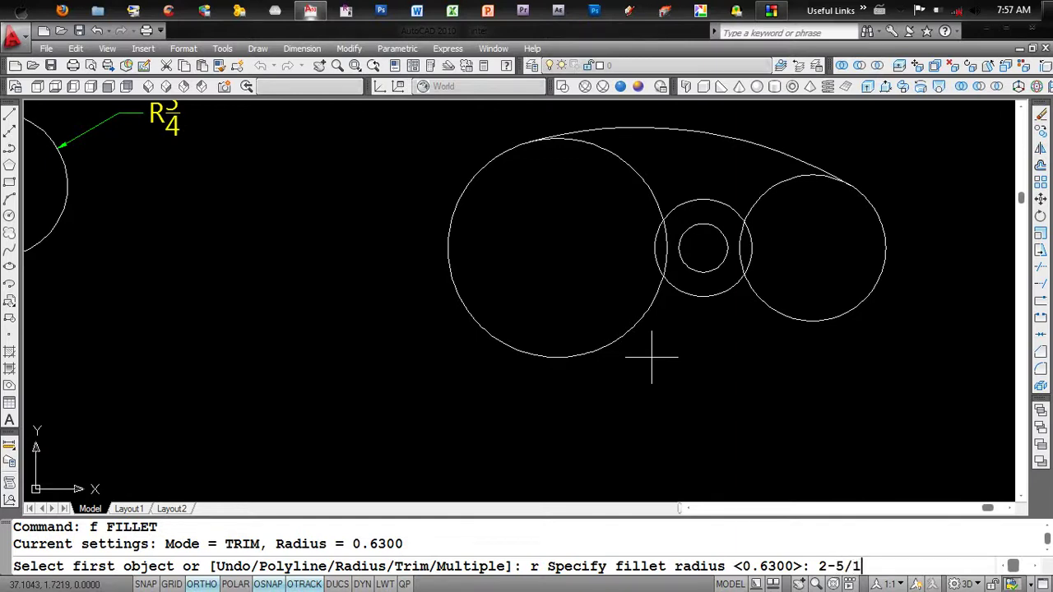
type("6")
key("Return")
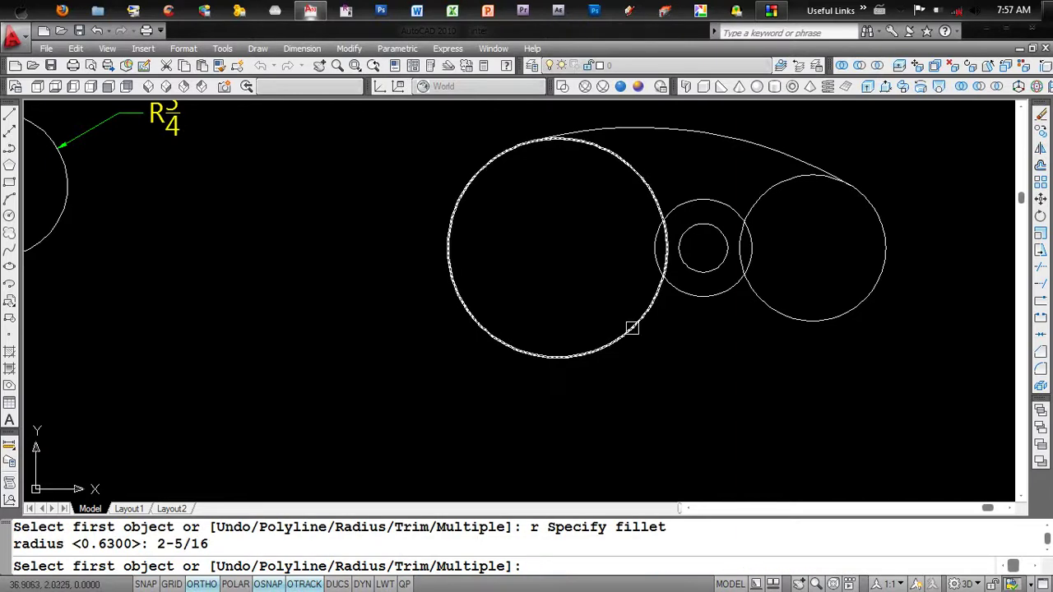
left_click(631, 325)
left_click(770, 310)
type("tr")
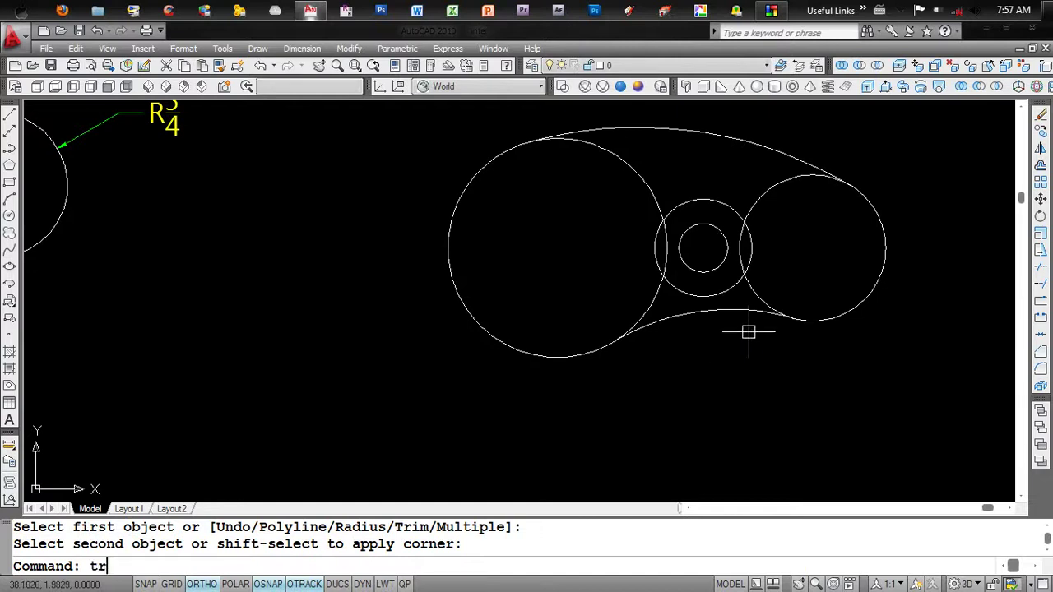
Step: Trim the inner arcs of the right and large circles to close the outline
key("Return")
key("Return")
left_click(743, 263)
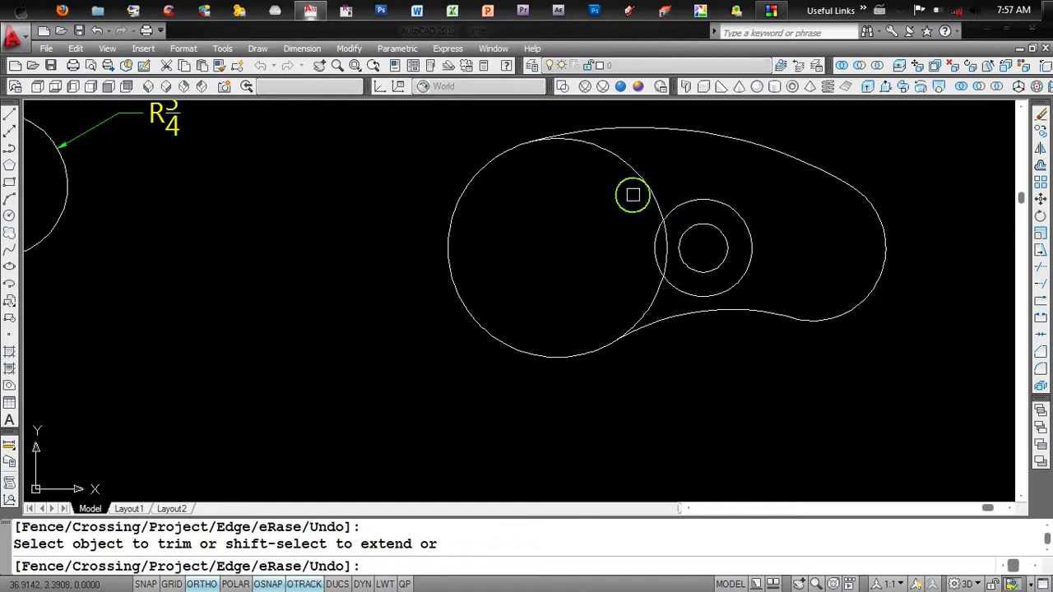
left_click(665, 238)
key("Return")
scroll(700, 400, "down", 4)
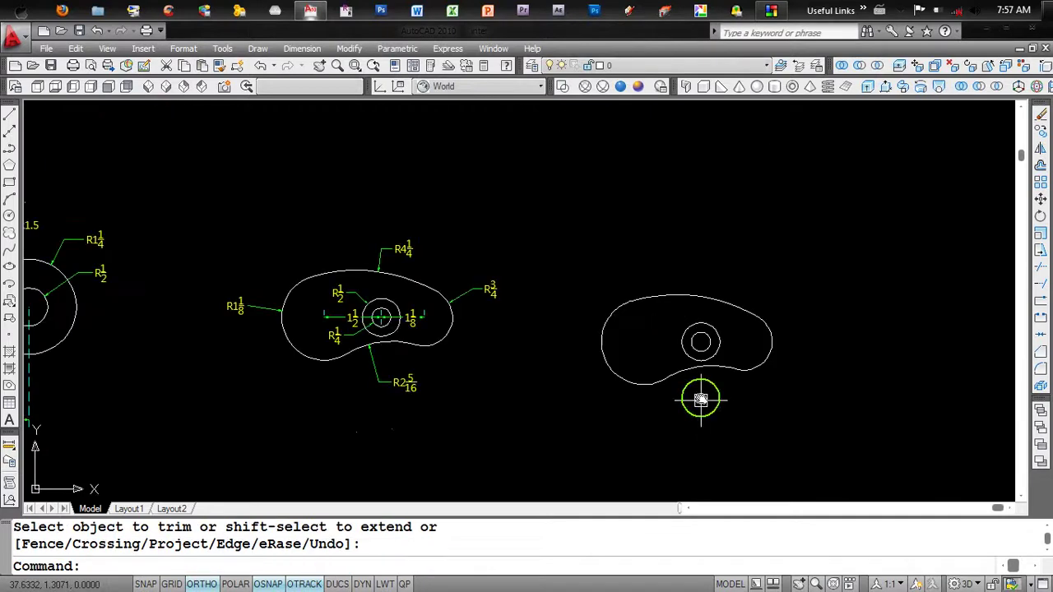
middle_click_drag(700, 400, 704, 371)
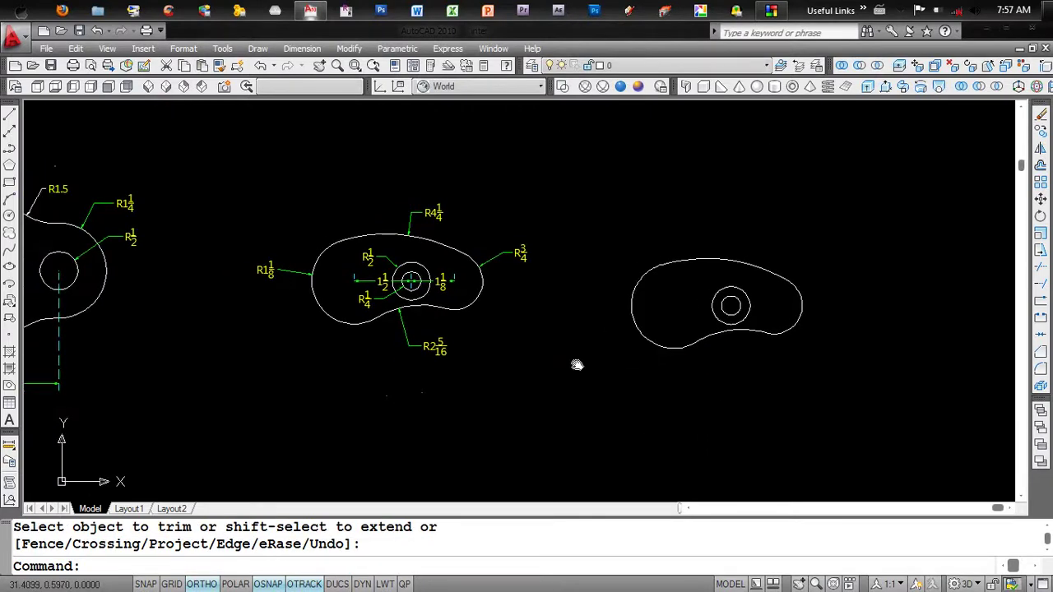
middle_click_drag(576, 365, 658, 272)
scroll(658, 272, "down", 2)
middle_click_drag(398, 366, 646, 284)
scroll(644, 284, "down", 3)
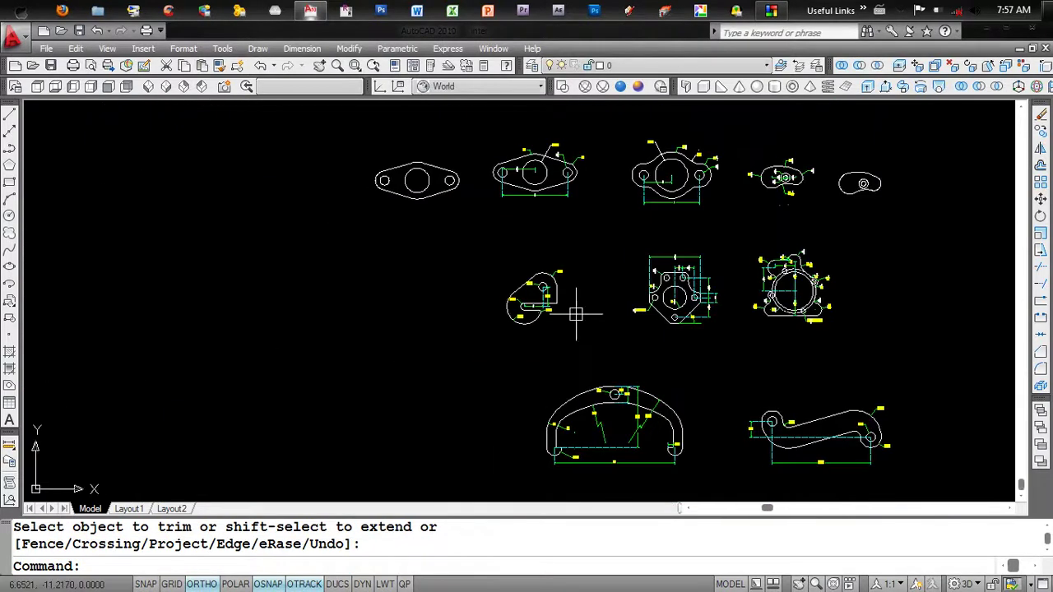
scroll(505, 294, "up", 5)
middle_click_drag(505, 294, 509, 345)
scroll(581, 396, "up", 2)
middle_click_drag(582, 396, 670, 364)
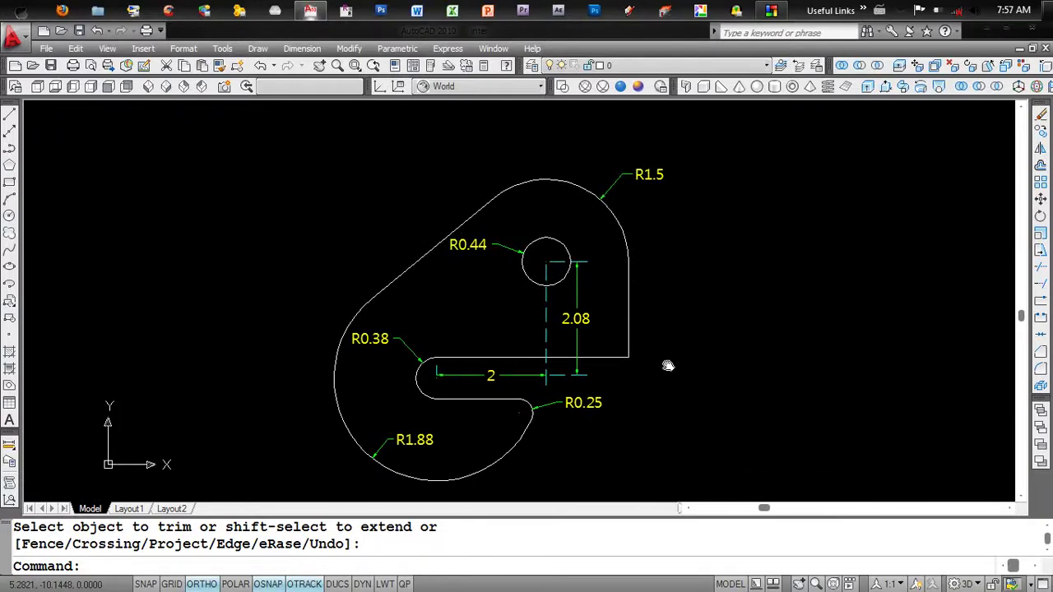
scroll(575, 362, "up", 3)
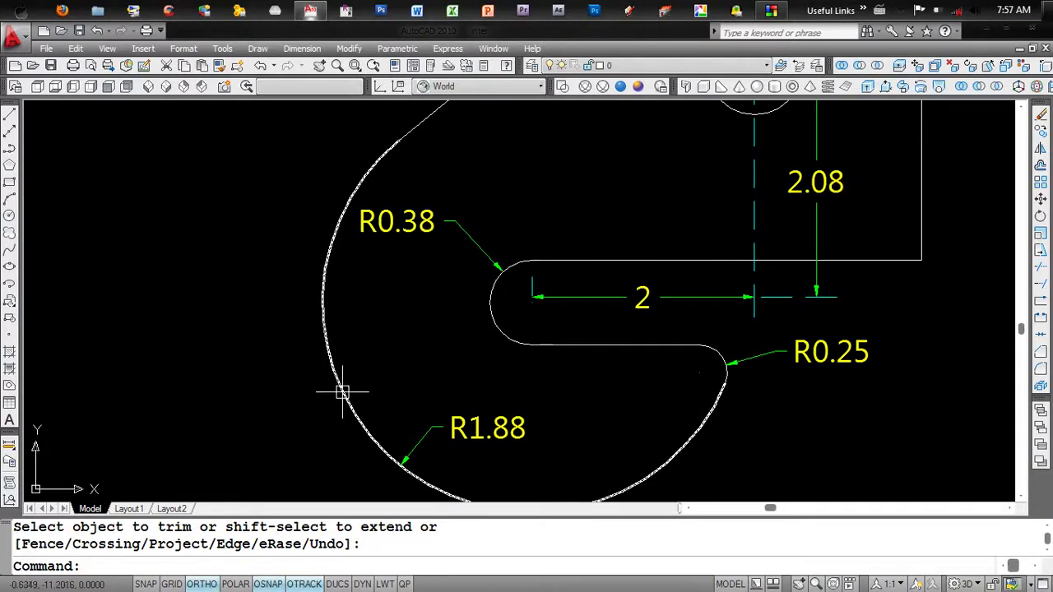
scroll(346, 395, "down", 4)
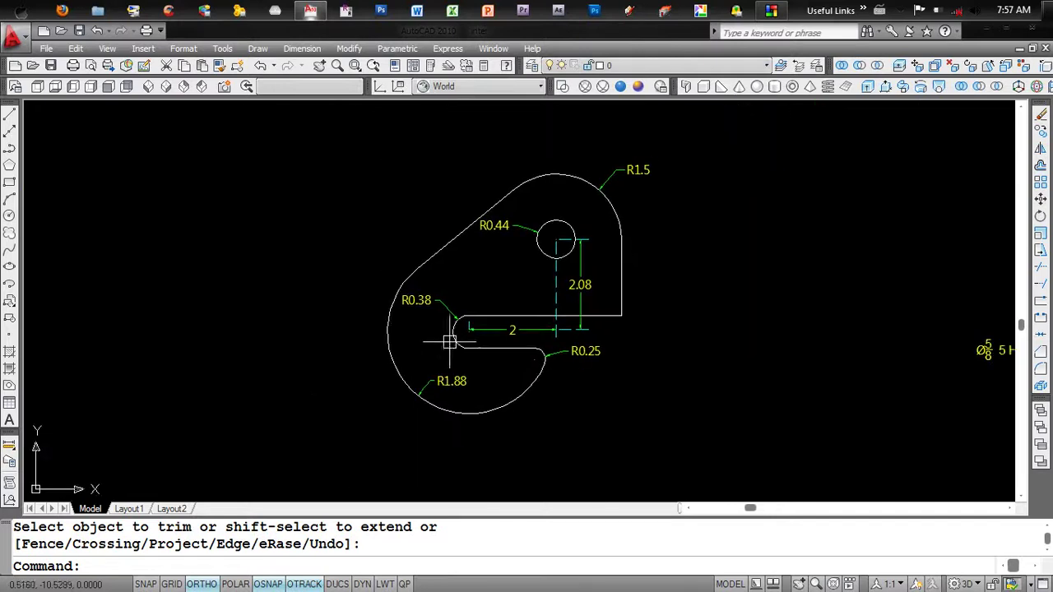
scroll(428, 387, "up", 2)
scroll(444, 337, "up", 2)
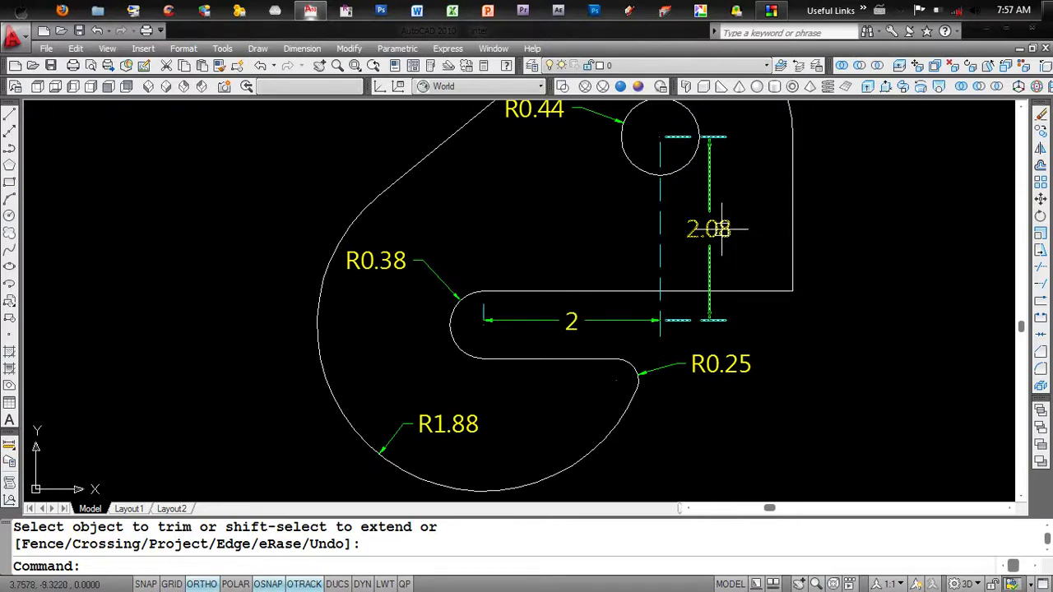
middle_click_drag(731, 233, 738, 273)
scroll(665, 177, "up", 2)
mouse_move(664, 177)
middle_mouse_down()
mouse_move(674, 220)
mouse_move(639, 237)
middle_mouse_up()
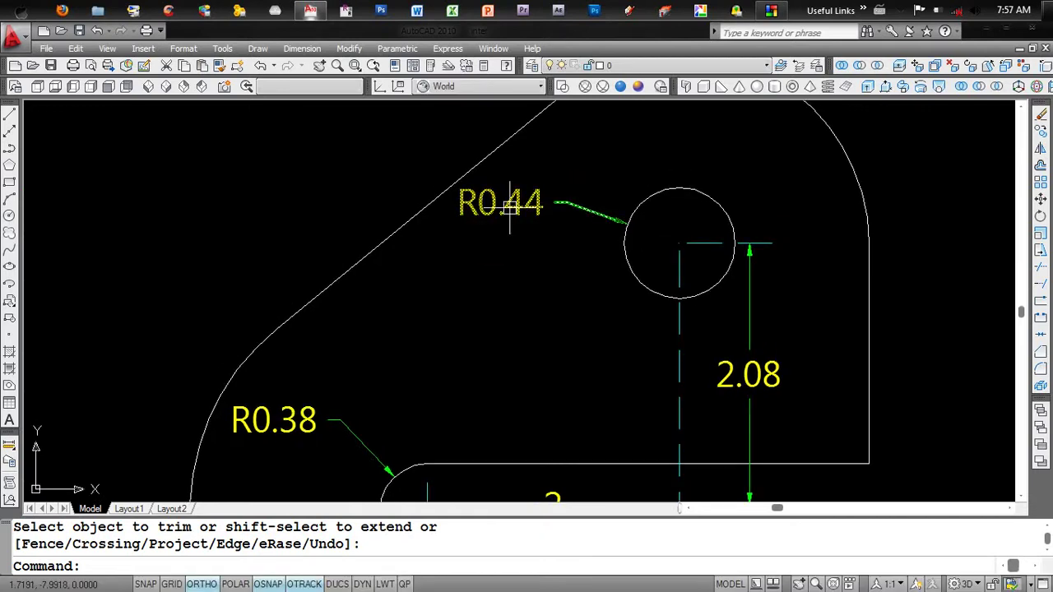
scroll(630, 236, "down", 2)
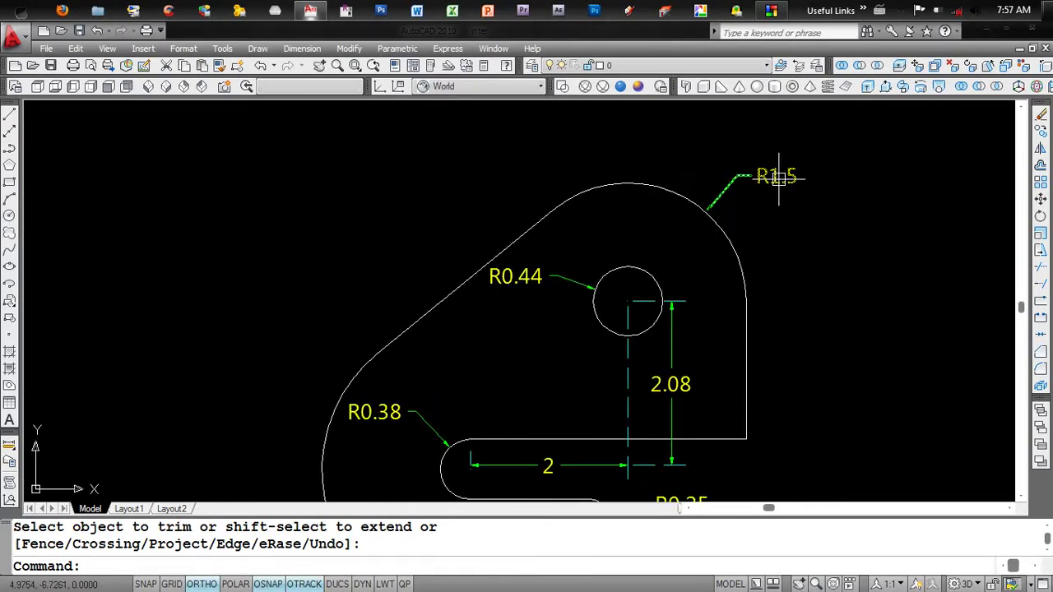
middle_click_drag(647, 305, 664, 269)
middle_click_drag(684, 315, 709, 331)
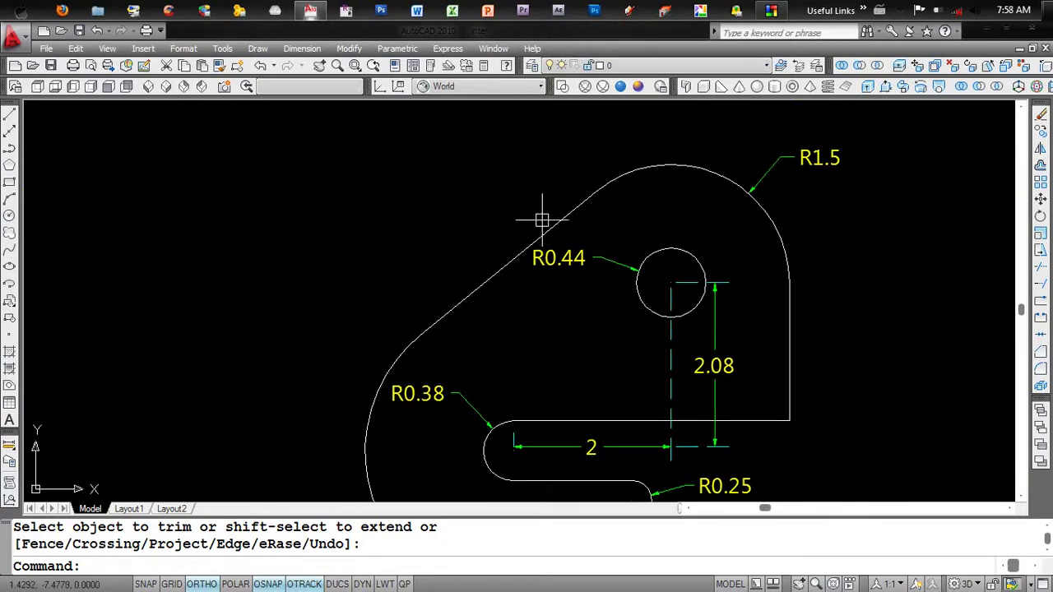
scroll(592, 242, "down", 3)
scroll(625, 251, "up", 1)
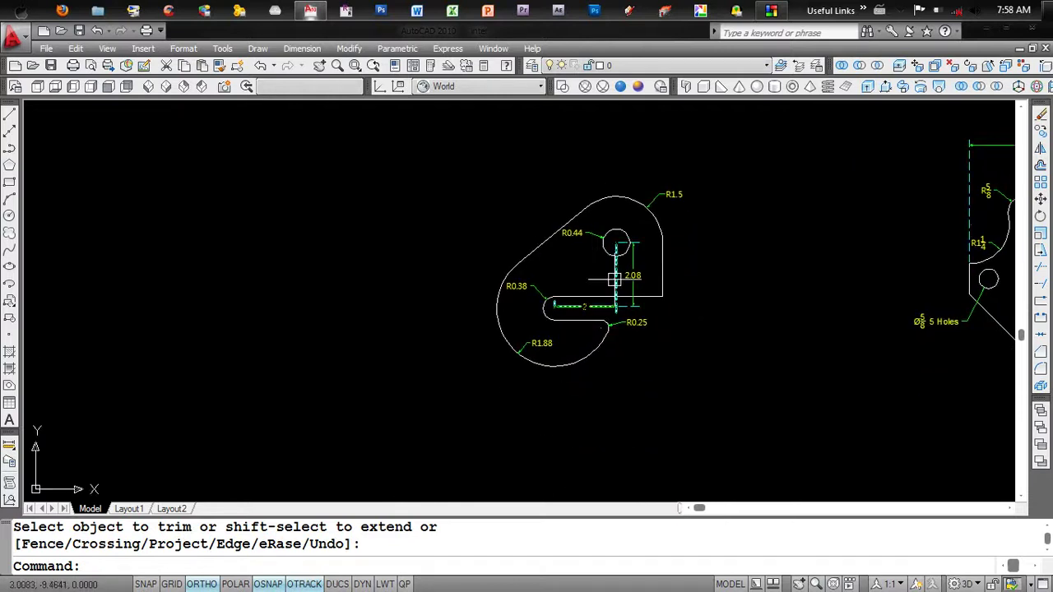
scroll(630, 253, "up", 1)
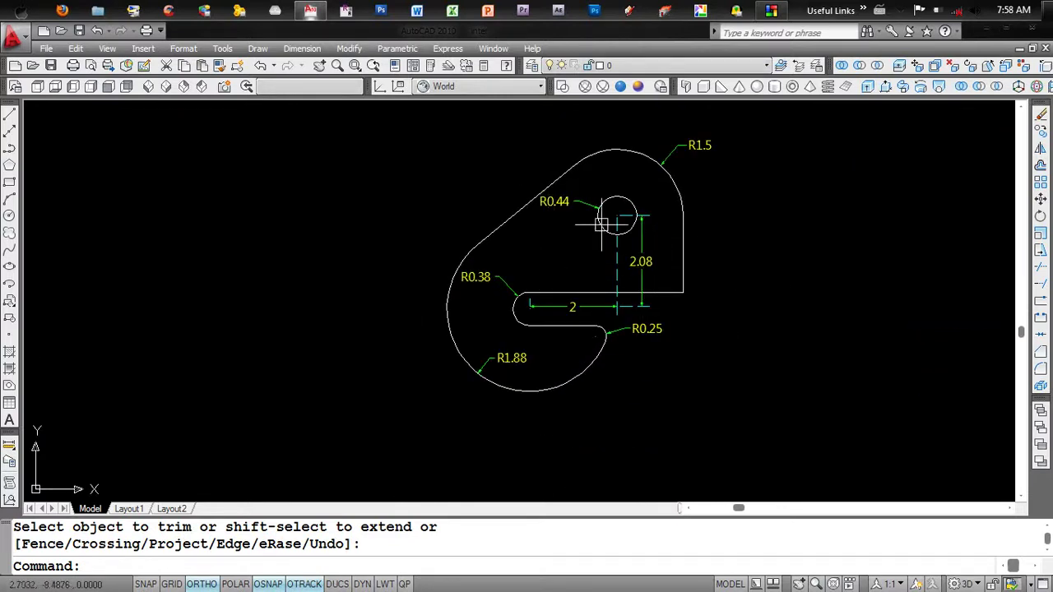
scroll(586, 345, "up", 1)
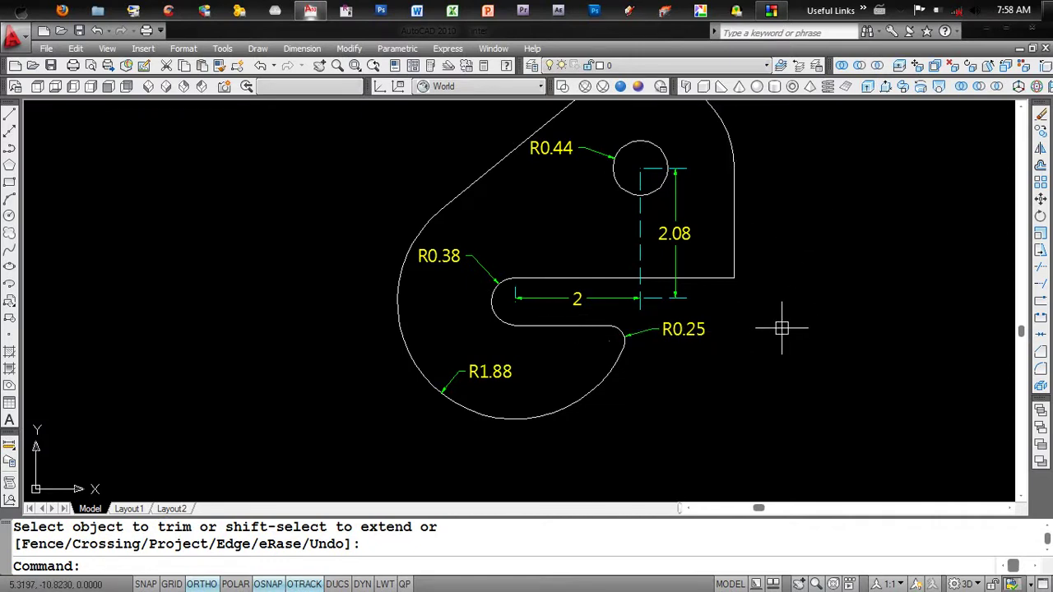
middle_click_drag(782, 354, 778, 362)
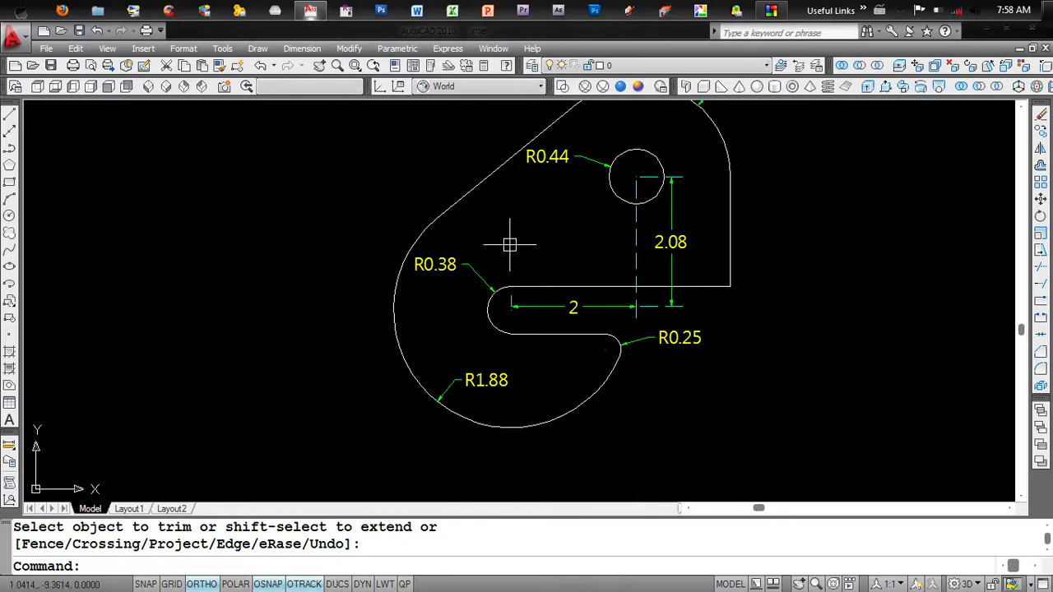
scroll(599, 380, "up", 3)
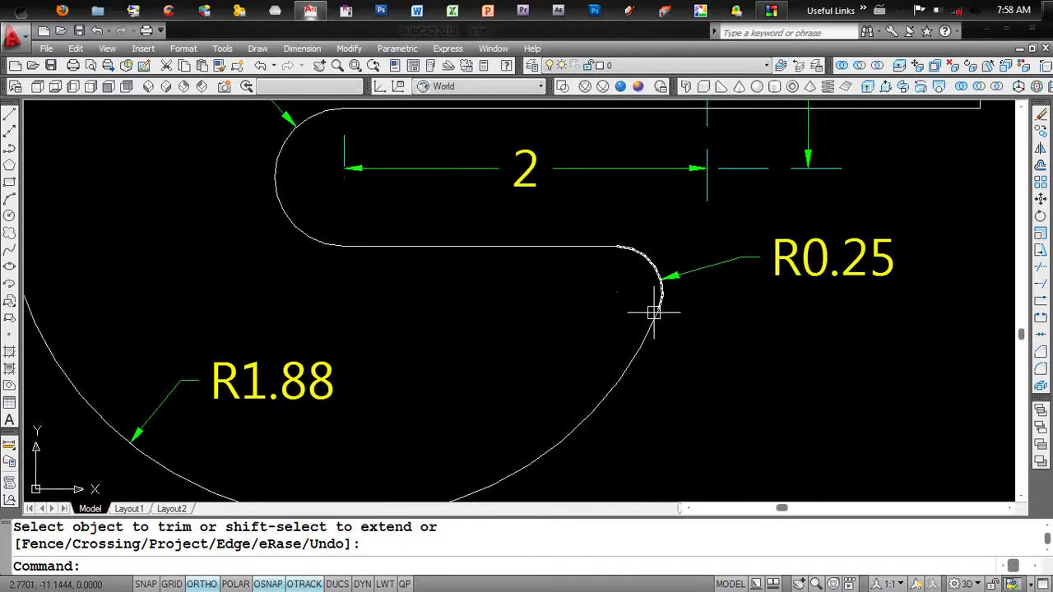
middle_click_drag(673, 306, 674, 321)
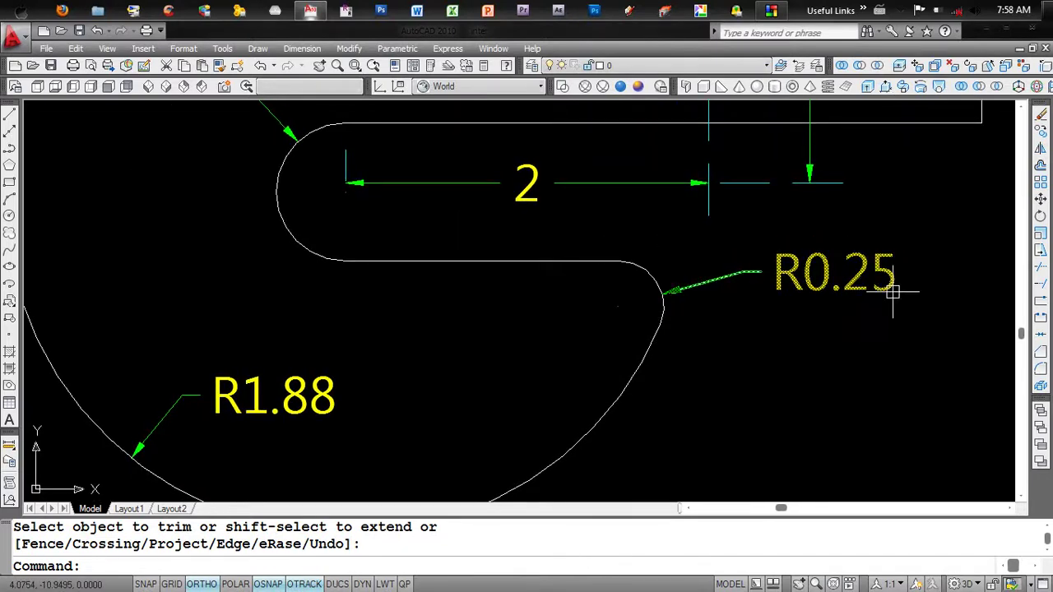
scroll(691, 329, "down", 3)
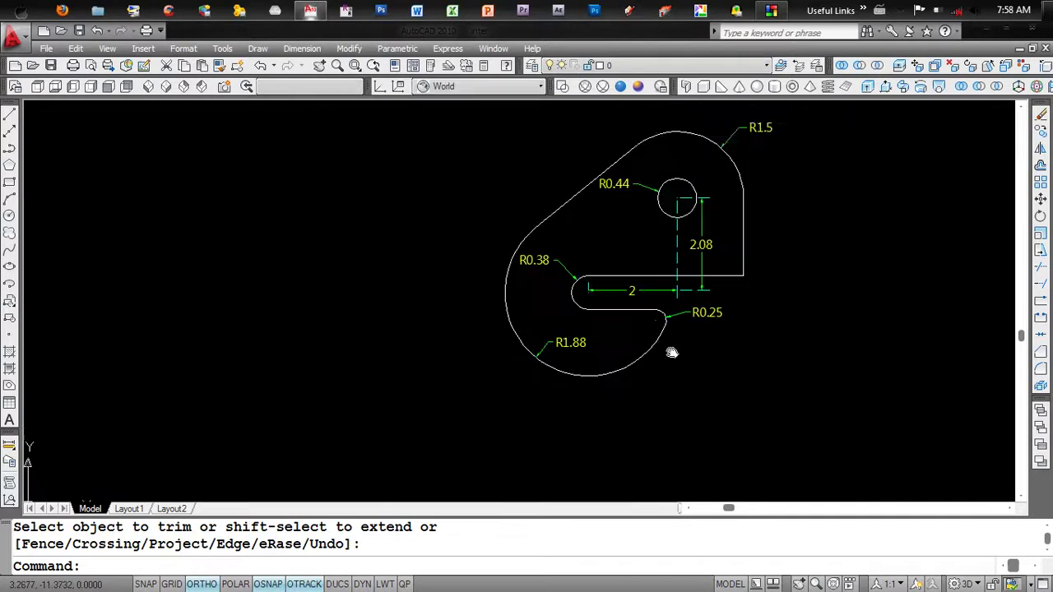
middle_click_drag(669, 347, 627, 312)
scroll(576, 231, "down", 4)
middle_click_drag(630, 236, 498, 238)
scroll(627, 225, "up", 5)
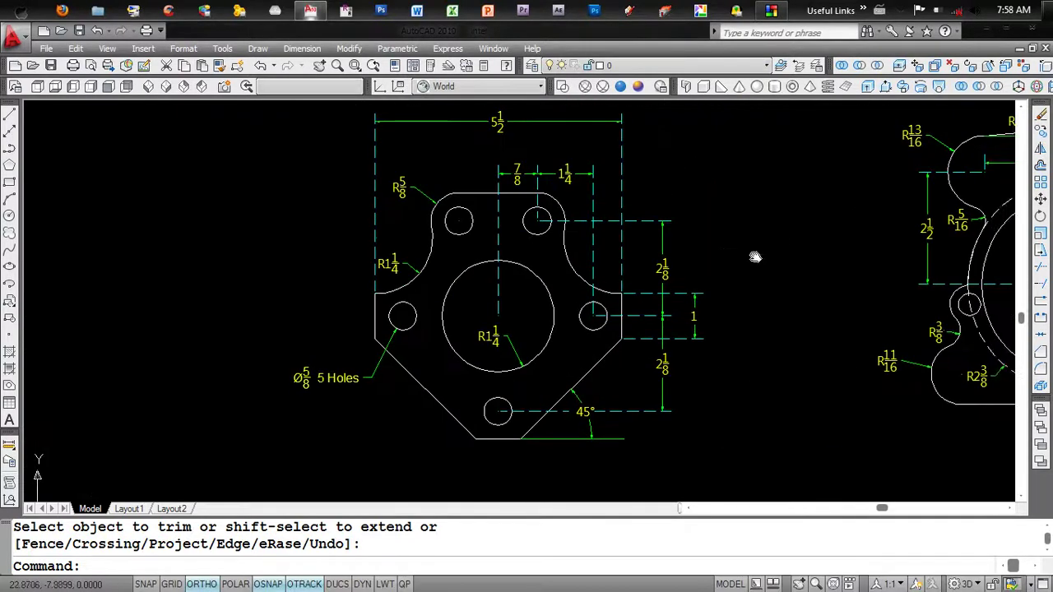
middle_click_drag(514, 346, 570, 369)
scroll(609, 318, "up", 1)
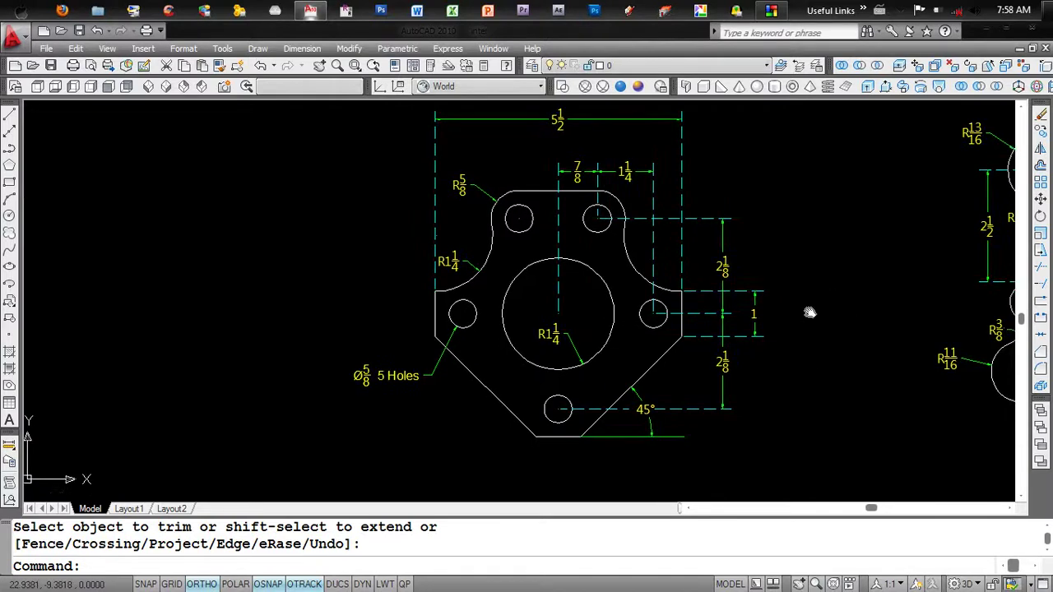
middle_click_drag(634, 336, 658, 305)
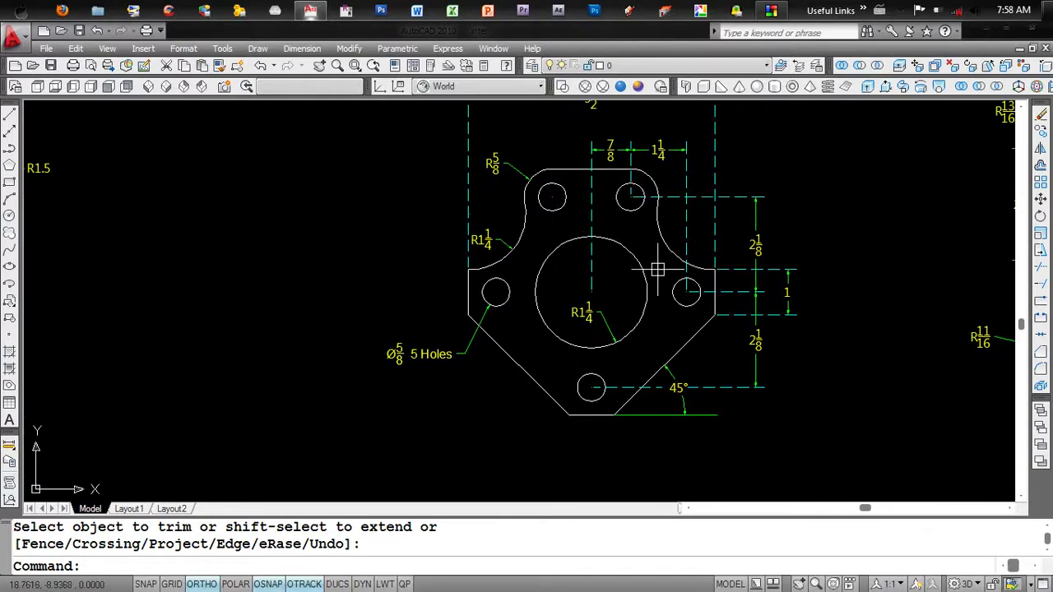
middle_click_drag(618, 255, 616, 296)
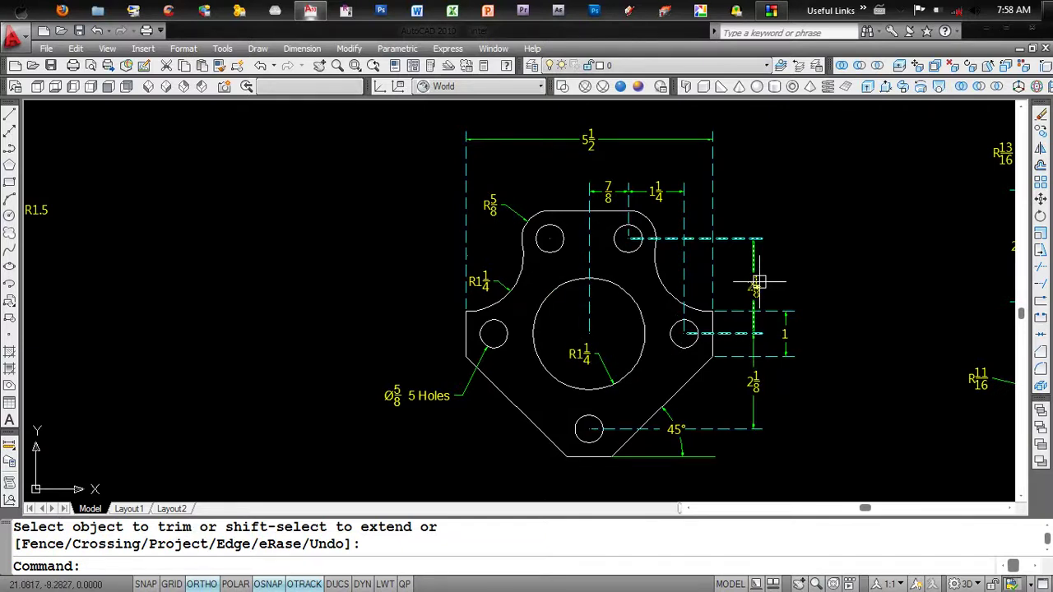
scroll(646, 312, "down", 3)
scroll(521, 375, "up", 5)
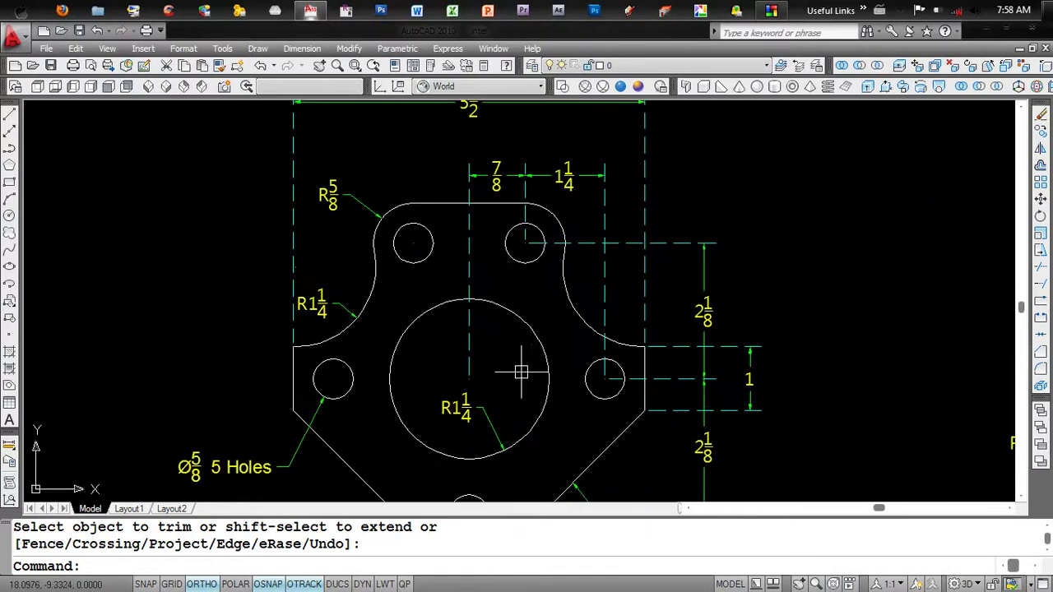
middle_click_drag(516, 371, 549, 368)
scroll(496, 391, "up", 2)
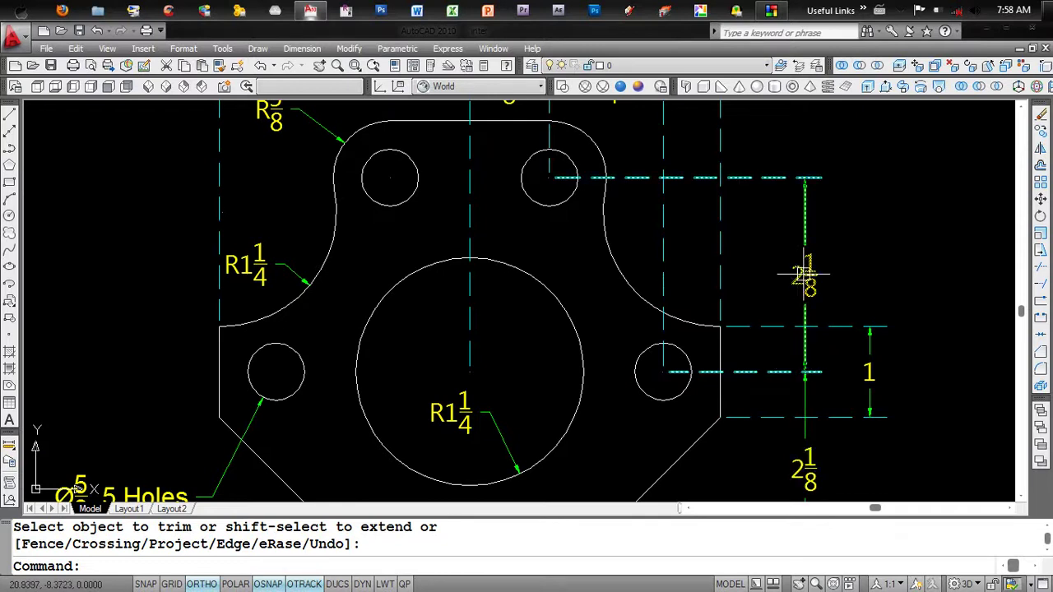
middle_click_drag(804, 275, 809, 280)
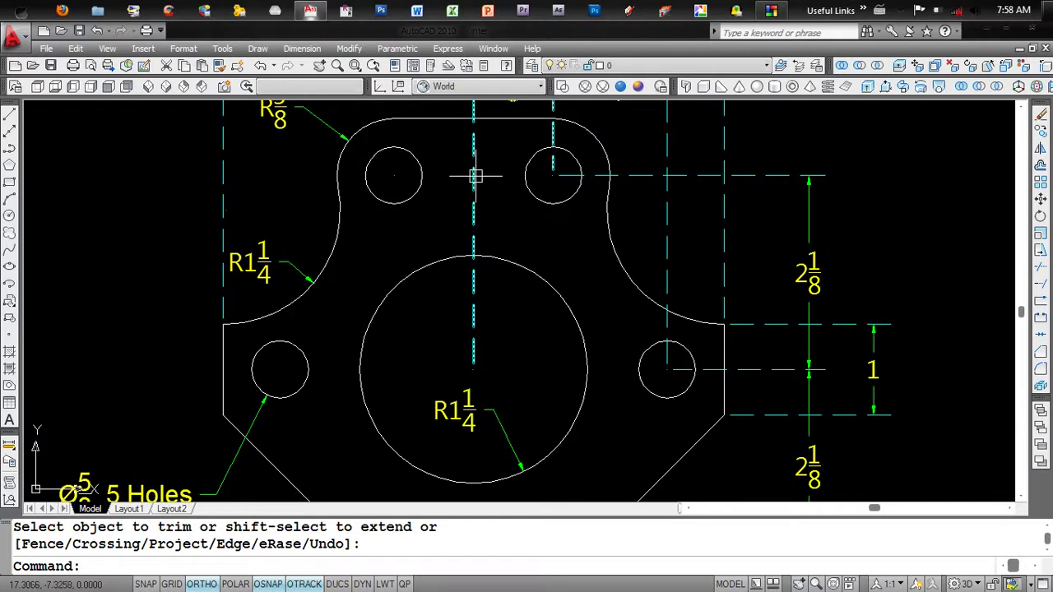
mouse_move(512, 171)
middle_mouse_down()
mouse_move(562, 285)
mouse_move(503, 188)
middle_mouse_up()
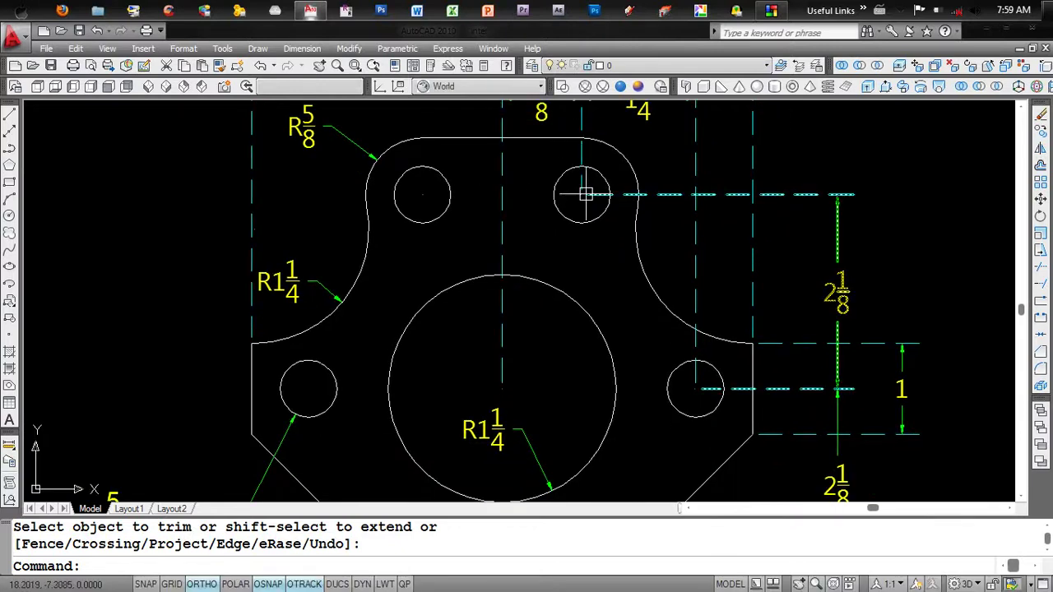
middle_click_drag(586, 192, 604, 274)
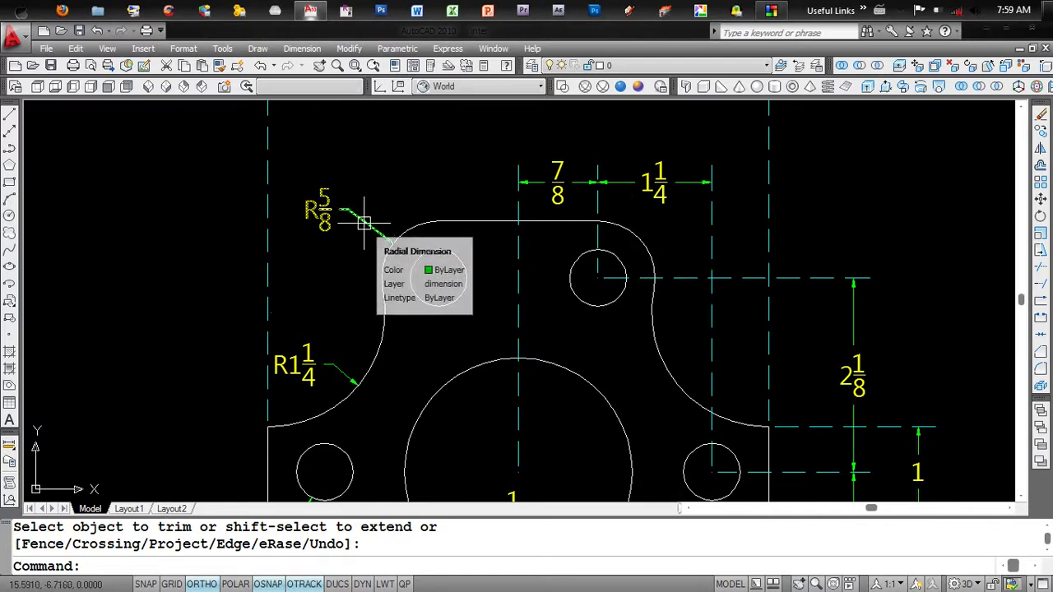
middle_click_drag(606, 263, 611, 161)
scroll(605, 244, "down", 2)
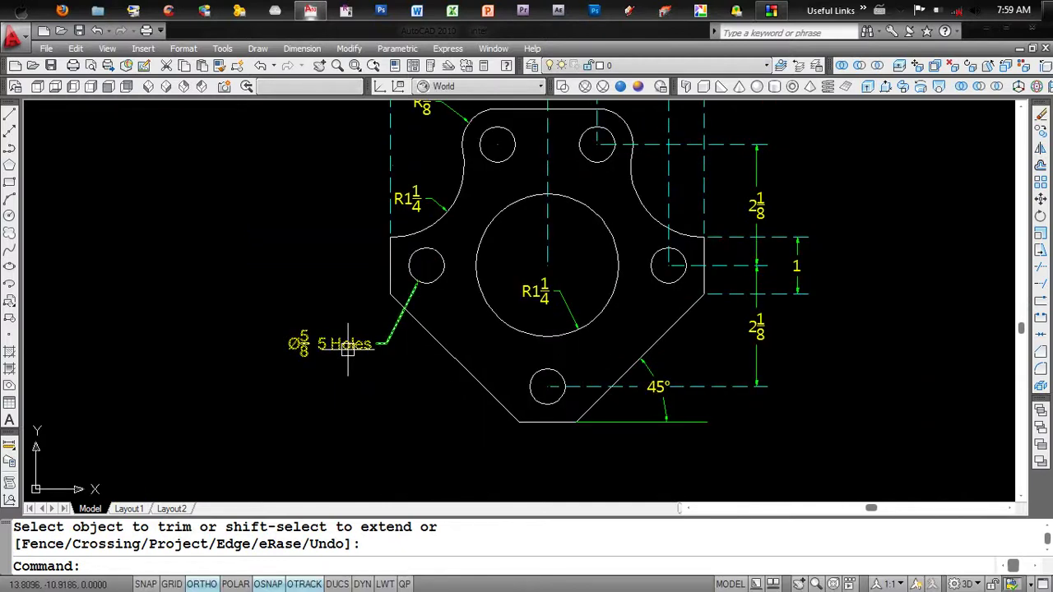
scroll(310, 354, "up", 2)
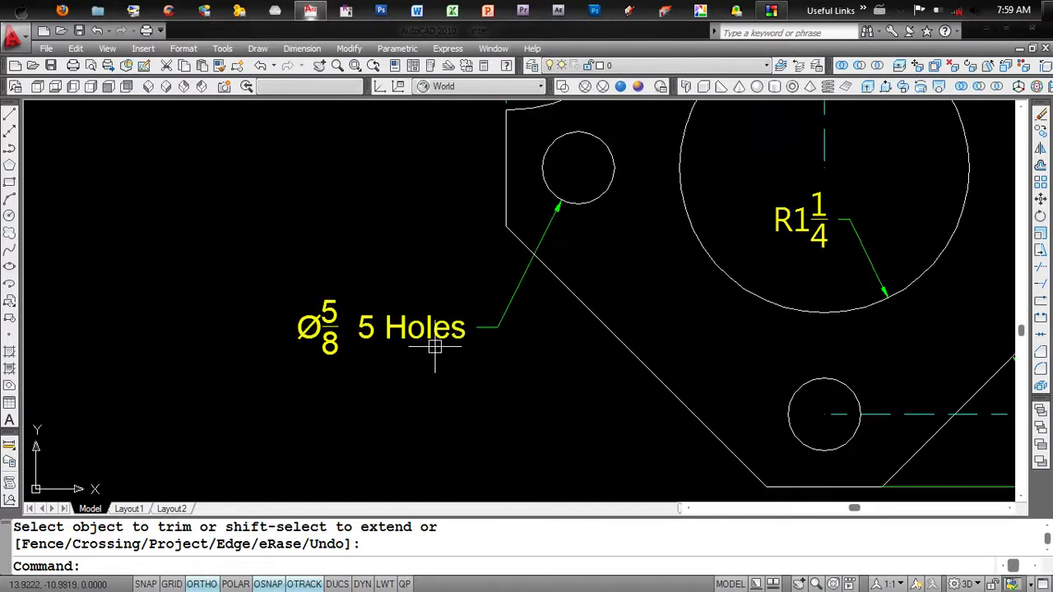
scroll(434, 348, "down", 3)
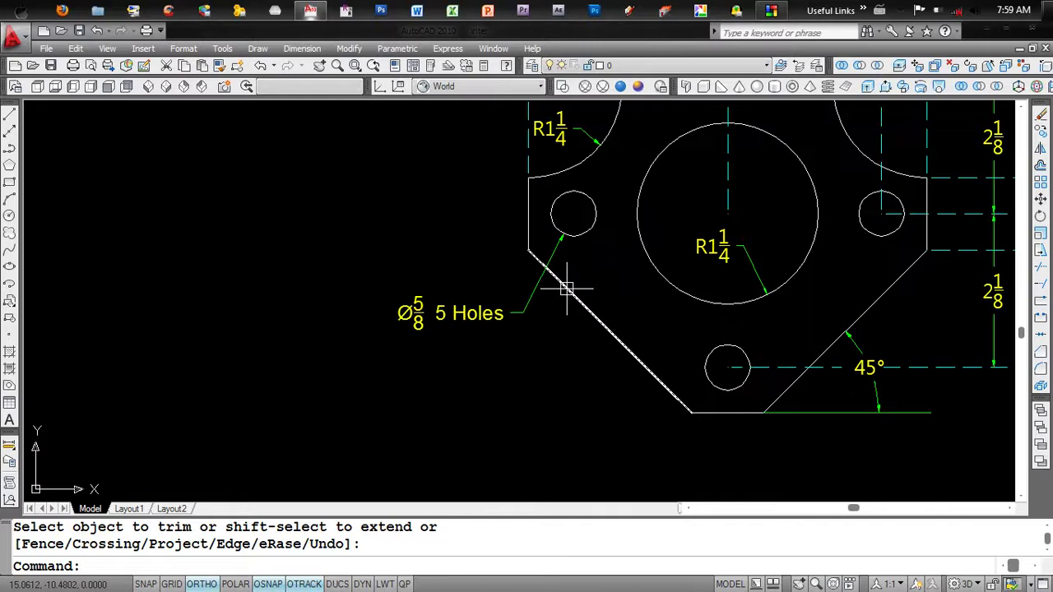
middle_click_drag(565, 287, 448, 415)
scroll(678, 355, "up", 3)
middle_click_drag(678, 355, 606, 277)
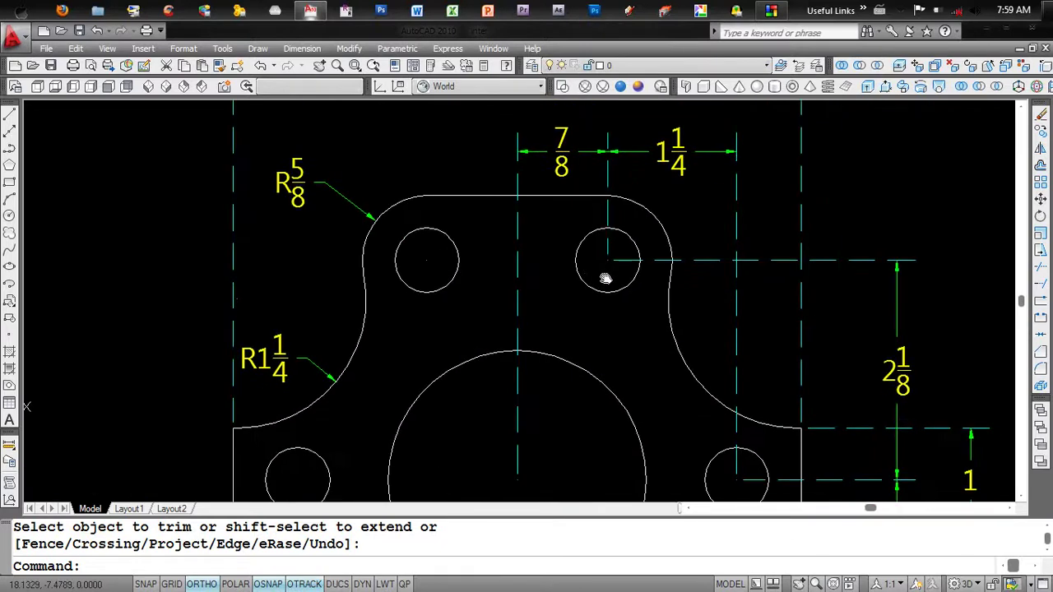
mouse_move(592, 348)
middle_mouse_down()
mouse_move(578, 345)
mouse_move(636, 288)
middle_mouse_up()
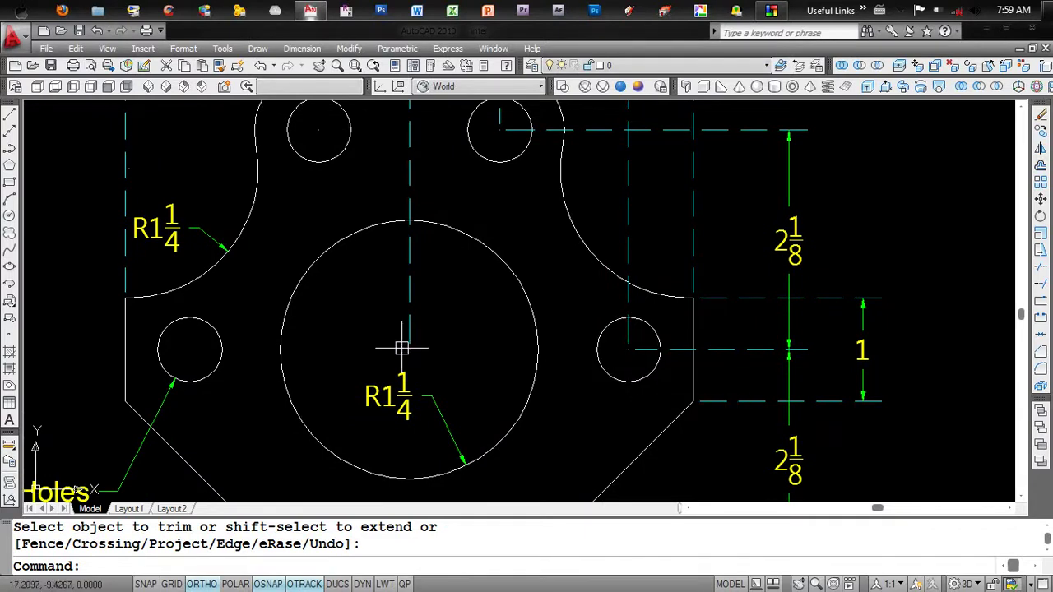
mouse_move(535, 185)
middle_mouse_down()
mouse_move(557, 266)
mouse_move(564, 381)
middle_mouse_up()
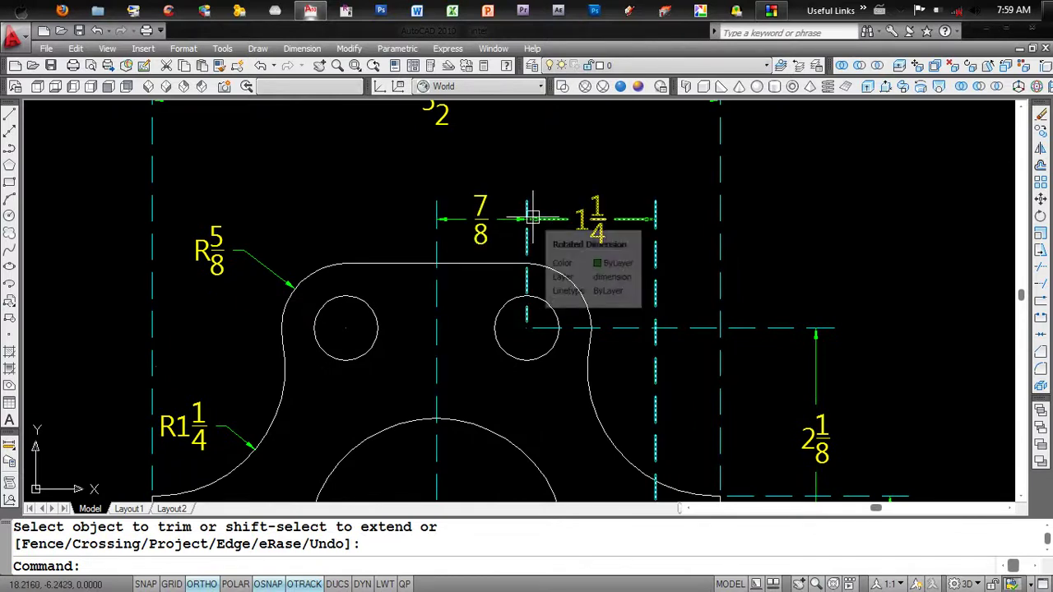
scroll(616, 328, "down", 2)
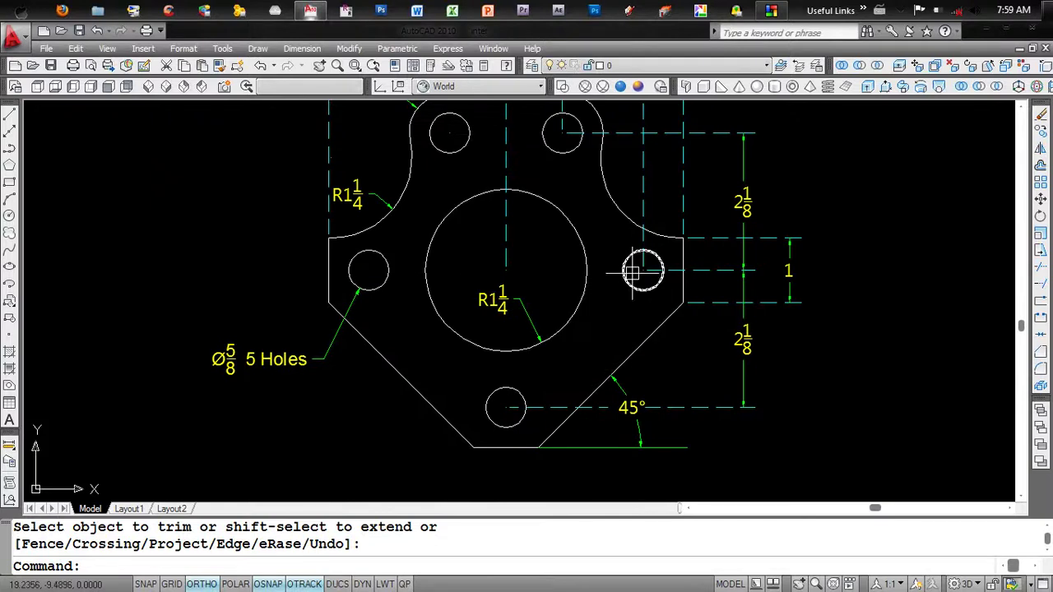
middle_click_drag(634, 274, 623, 300)
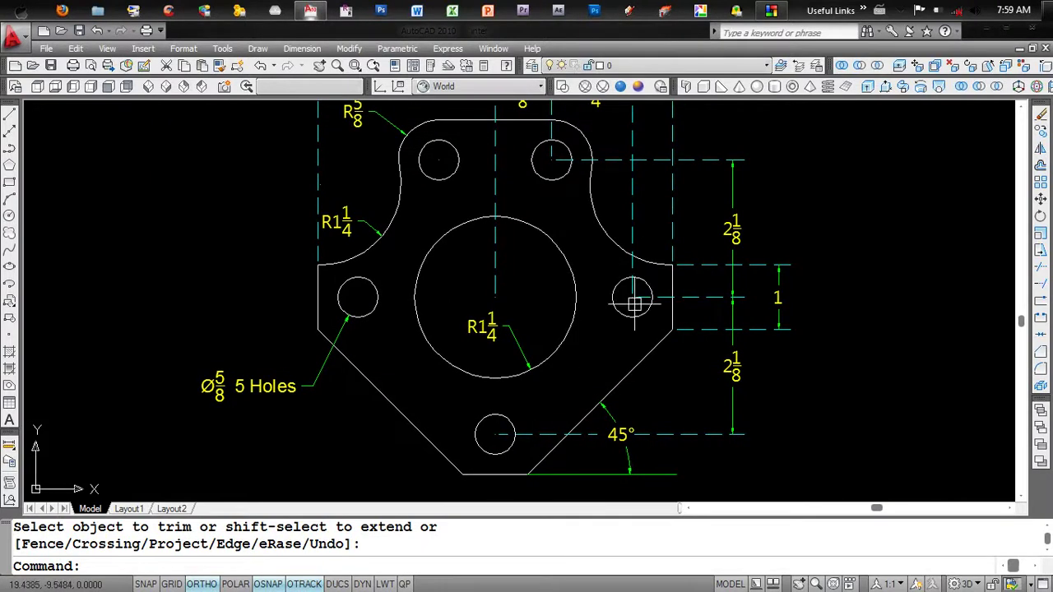
scroll(600, 316, "up", 3)
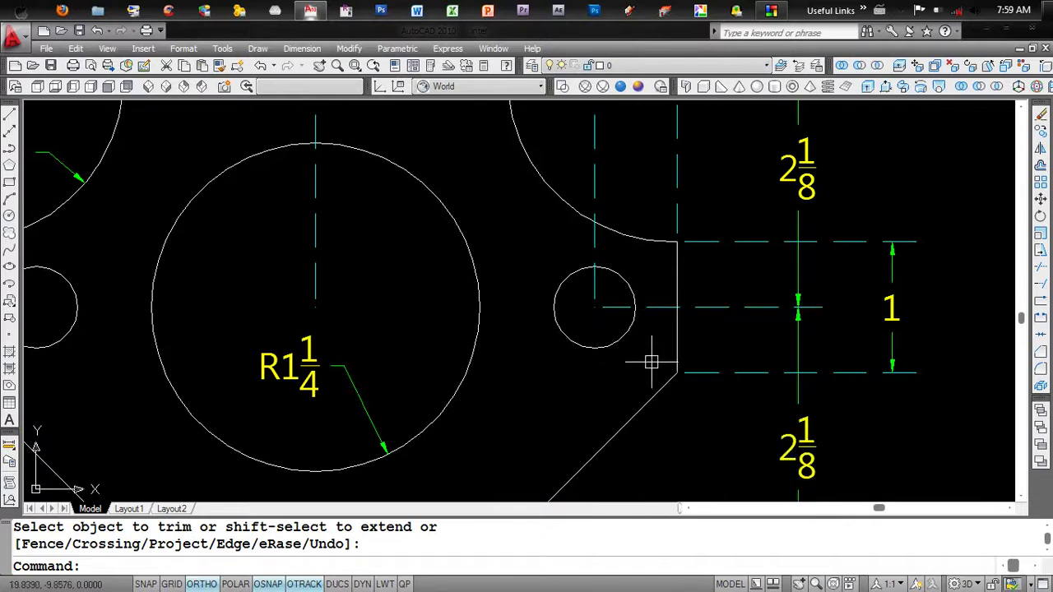
scroll(679, 288, "down", 4)
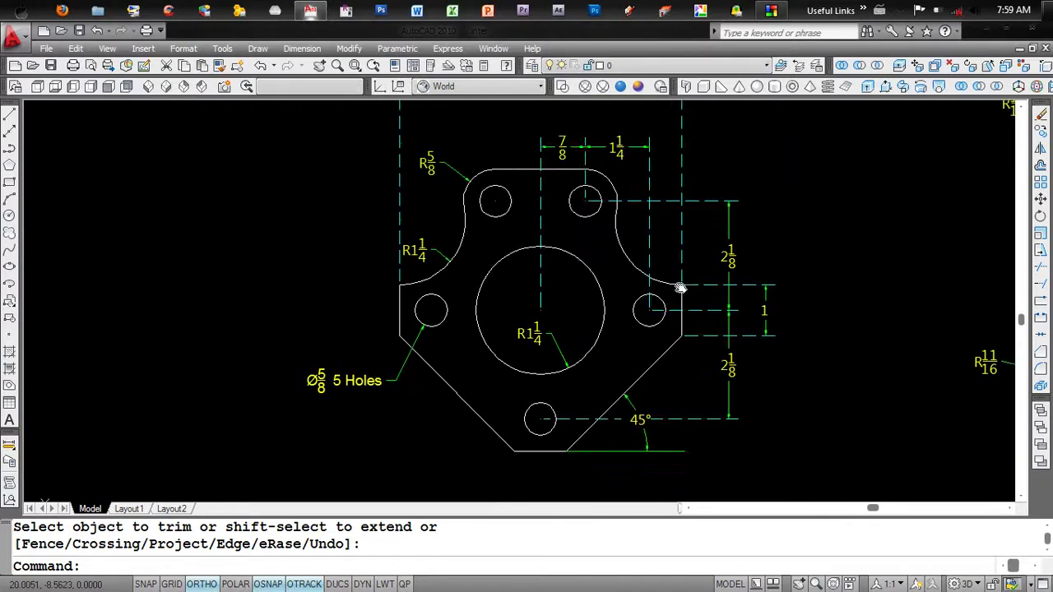
middle_click_drag(680, 288, 682, 408)
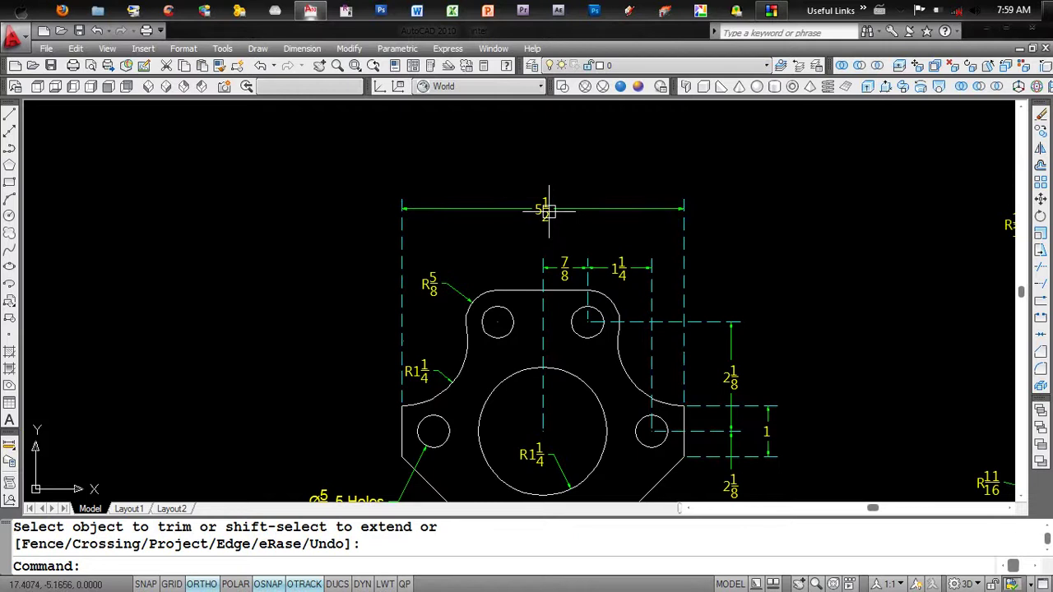
scroll(548, 211, "up", 3)
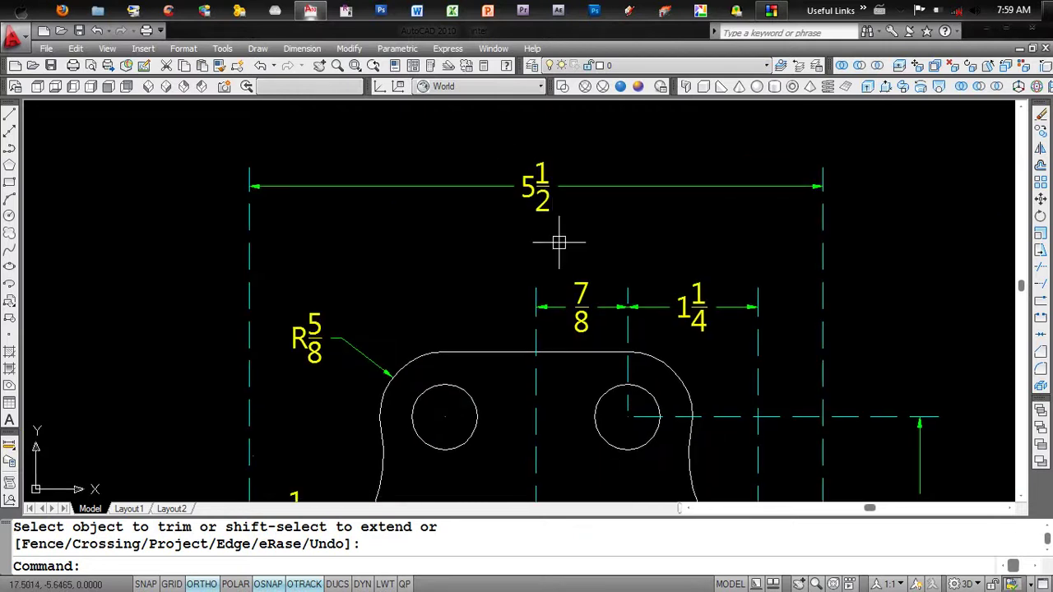
scroll(558, 242, "down", 4)
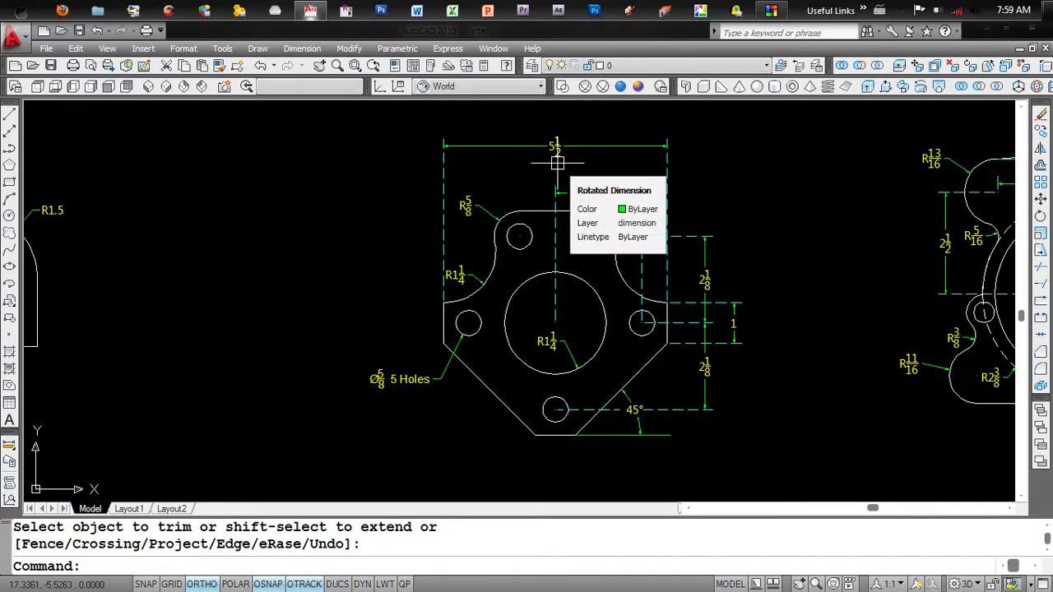
middle_click_drag(557, 164, 617, 219)
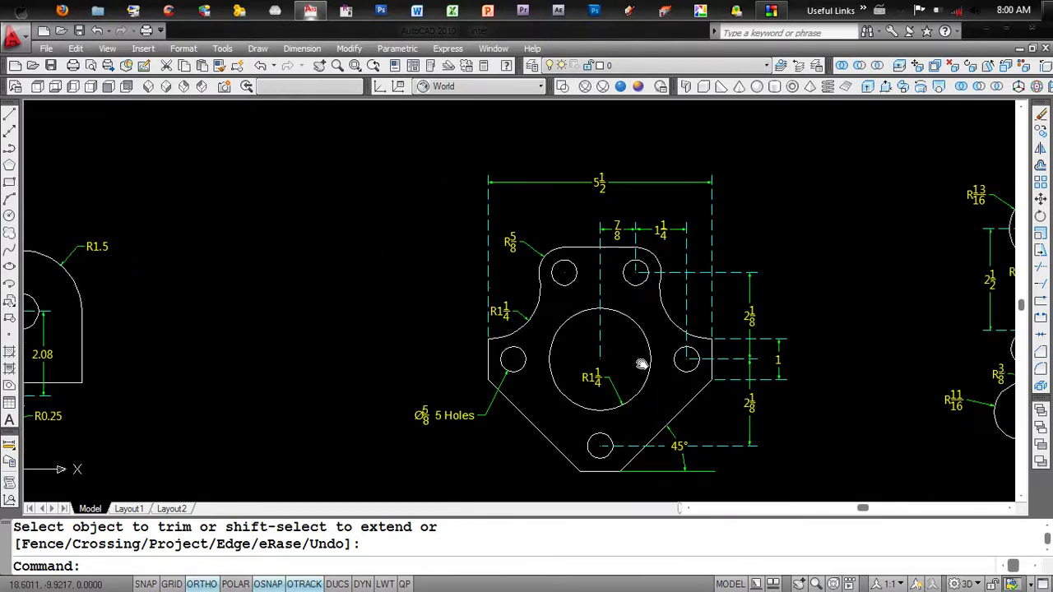
scroll(629, 358, "up", 1)
scroll(556, 399, "up", 1)
scroll(616, 378, "up", 3)
scroll(615, 378, "up", 2)
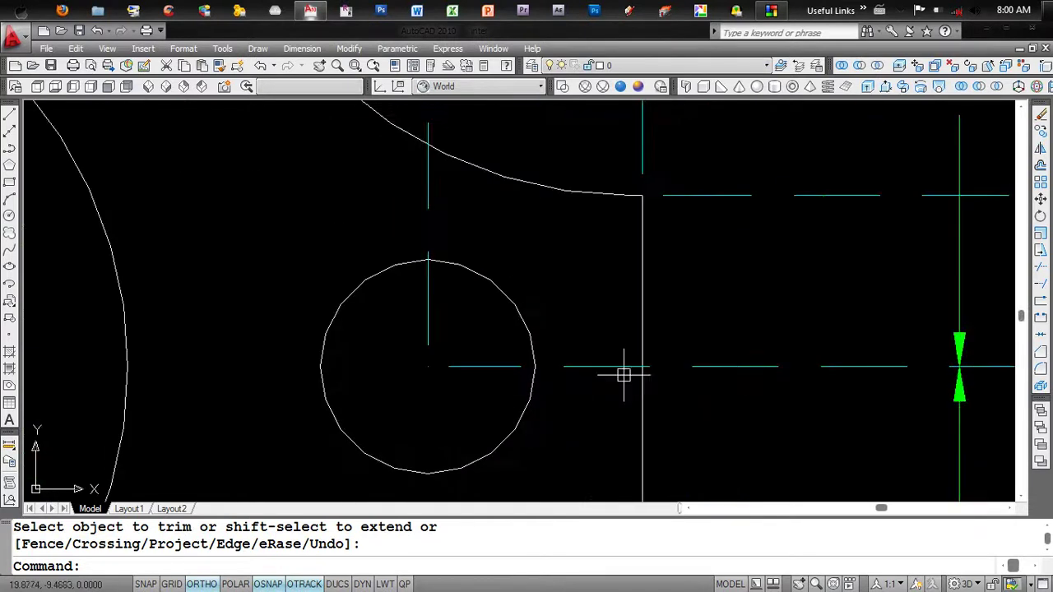
scroll(630, 350, "down", 1)
scroll(925, 372, "down", 4)
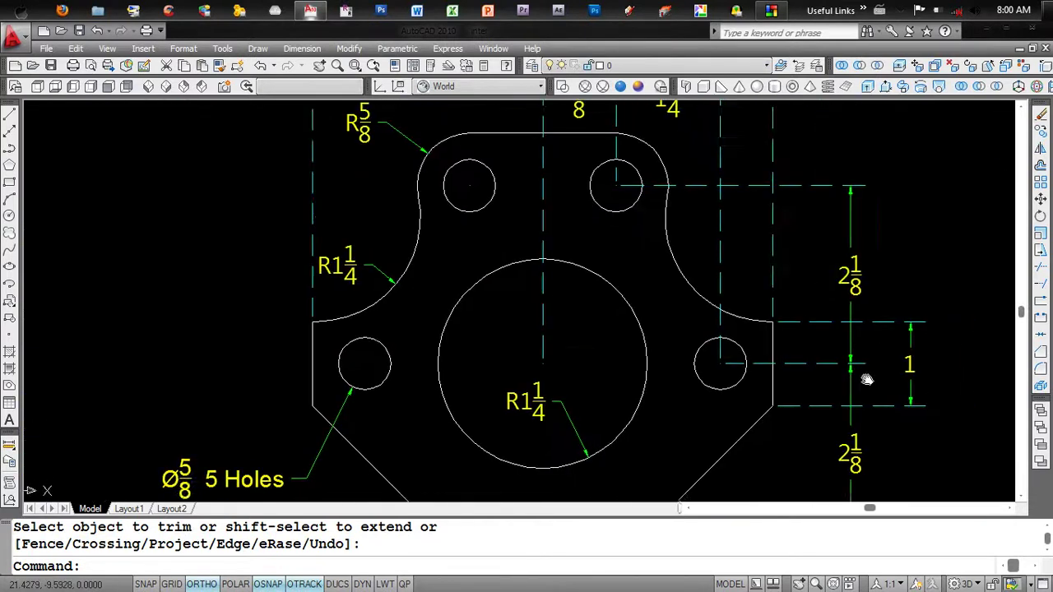
middle_click_drag(879, 369, 769, 374)
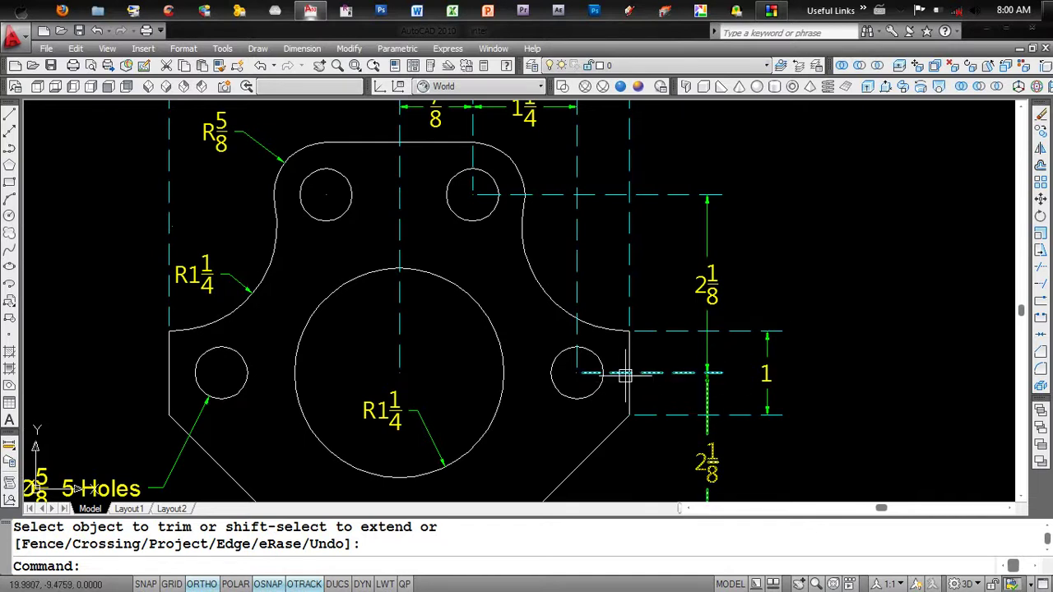
scroll(628, 373, "up", 3)
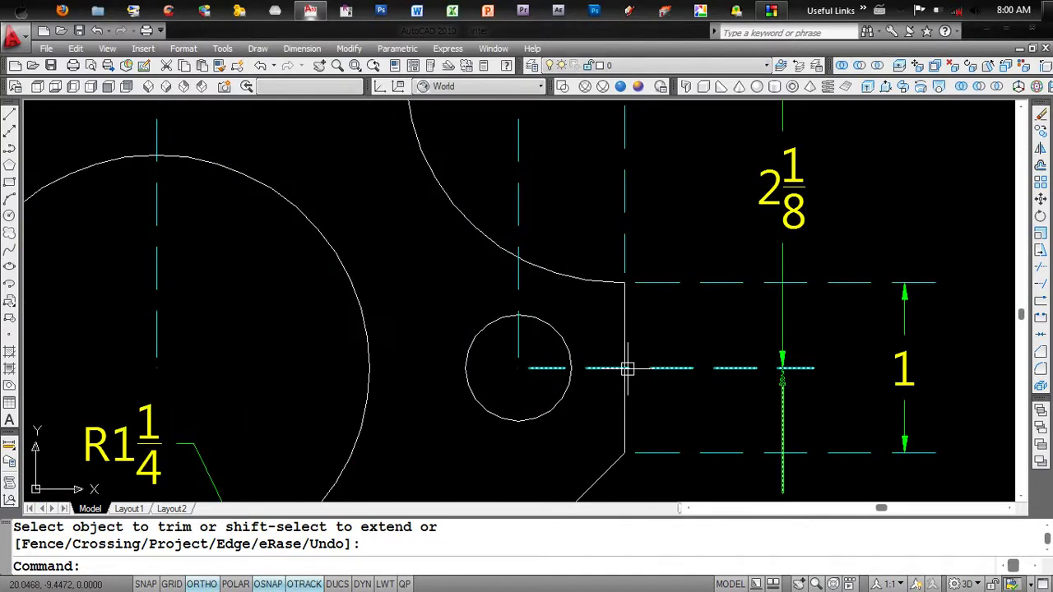
scroll(623, 419, "down", 3)
scroll(630, 404, "down", 2)
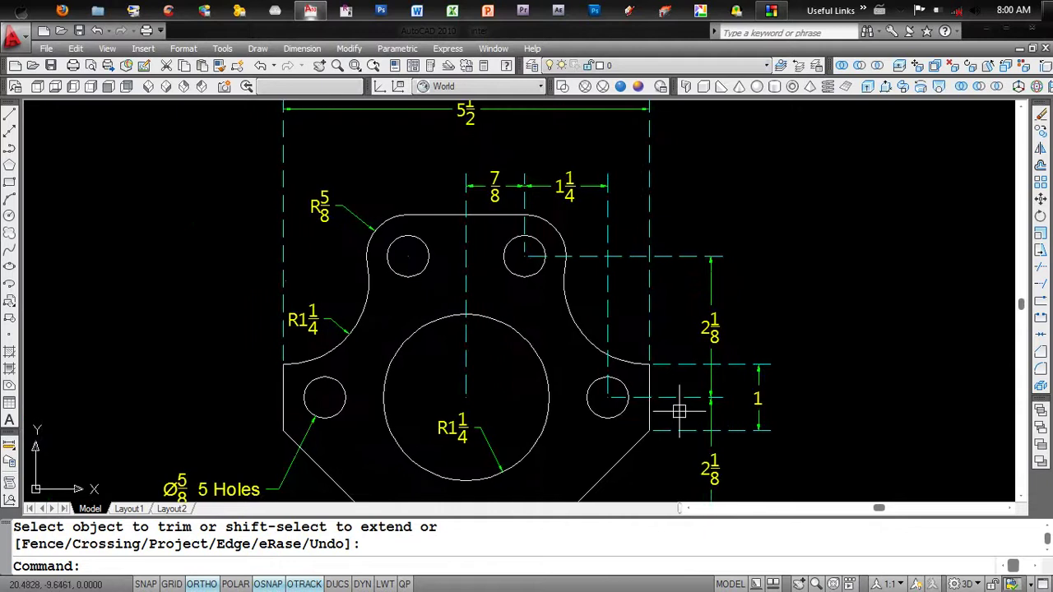
scroll(663, 380, "up", 2)
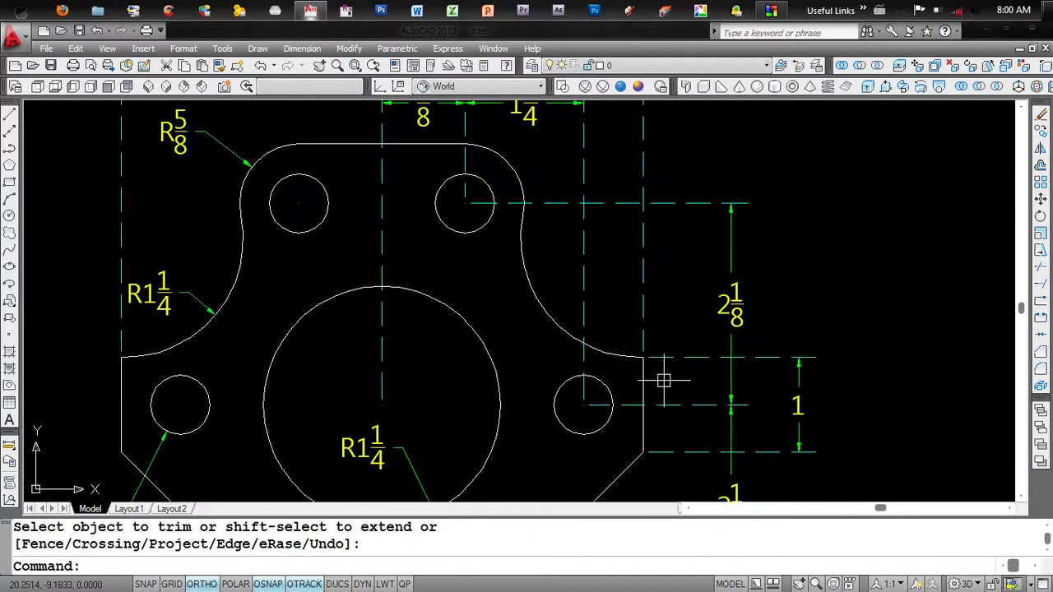
scroll(663, 380, "up", 2)
middle_click_drag(663, 380, 733, 404)
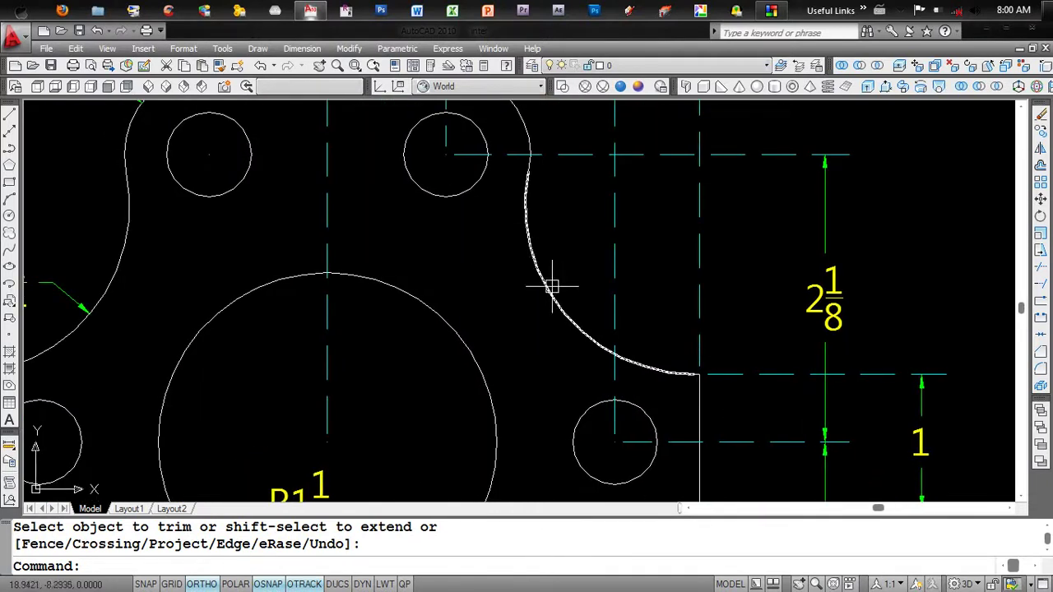
scroll(551, 286, "down", 2)
scroll(688, 293, "up", 1)
scroll(667, 305, "down", 1)
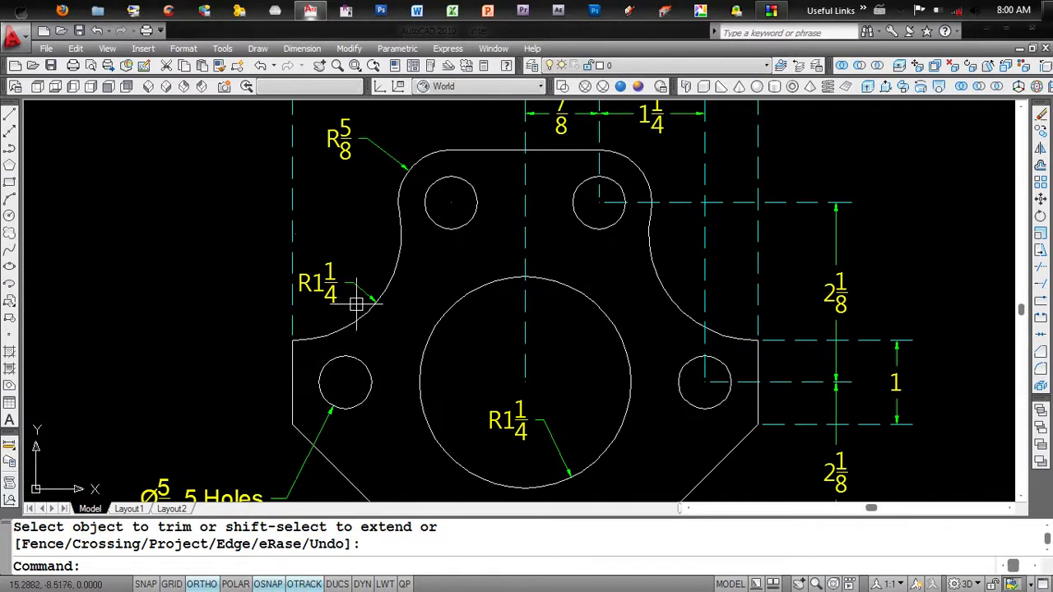
scroll(683, 226, "up", 2)
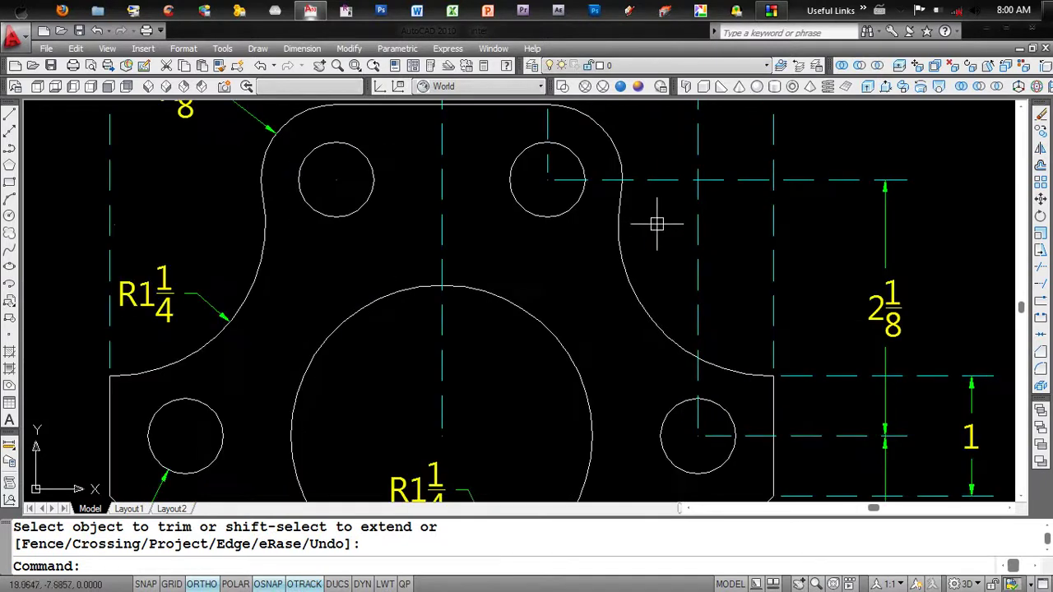
scroll(729, 329, "down", 1)
scroll(740, 404, "up", 1)
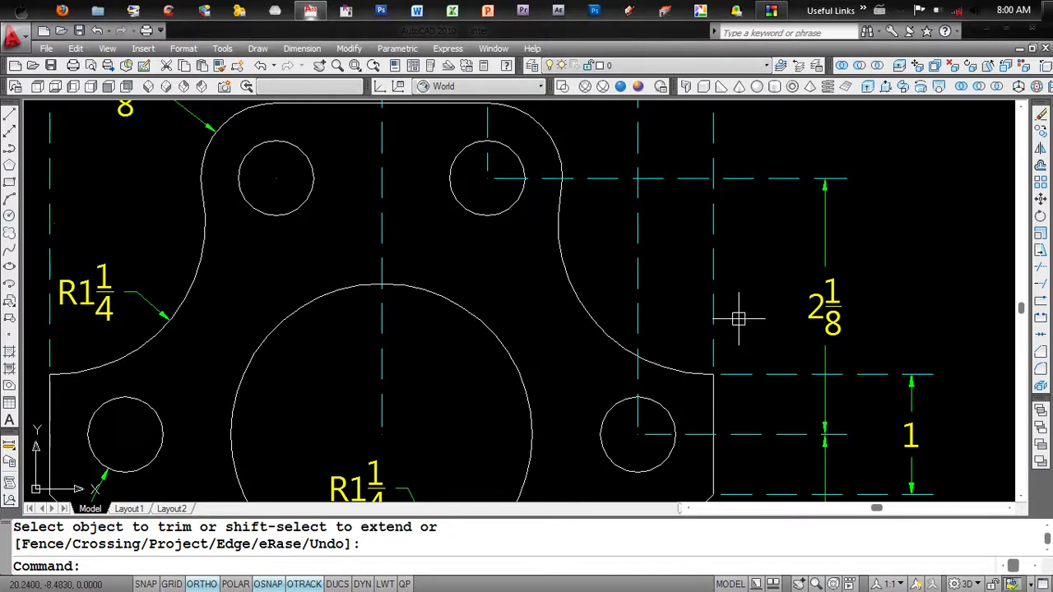
type("l")
key("Return")
scroll(711, 375, "up", 2)
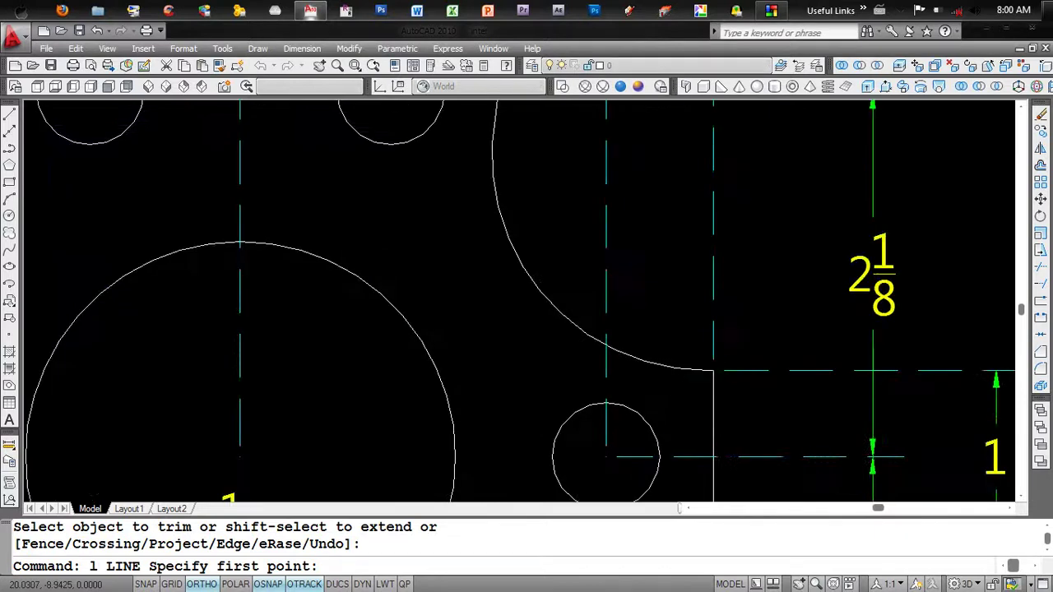
scroll(712, 366, "up", 3)
left_click(713, 358)
scroll(713, 357, "down", 2)
scroll(557, 329, "up", 1)
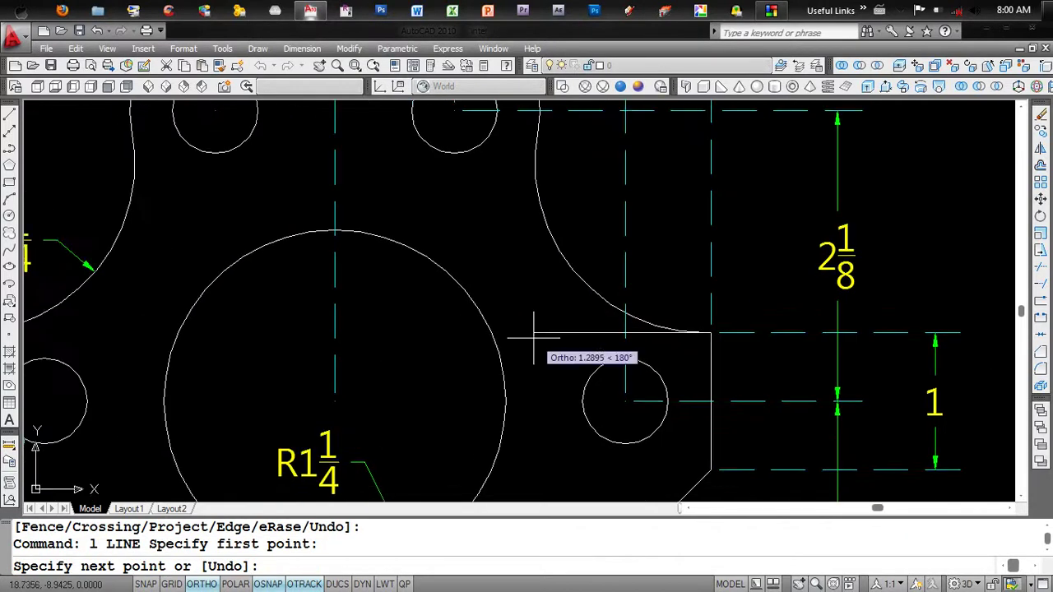
left_click(549, 332)
key("Return")
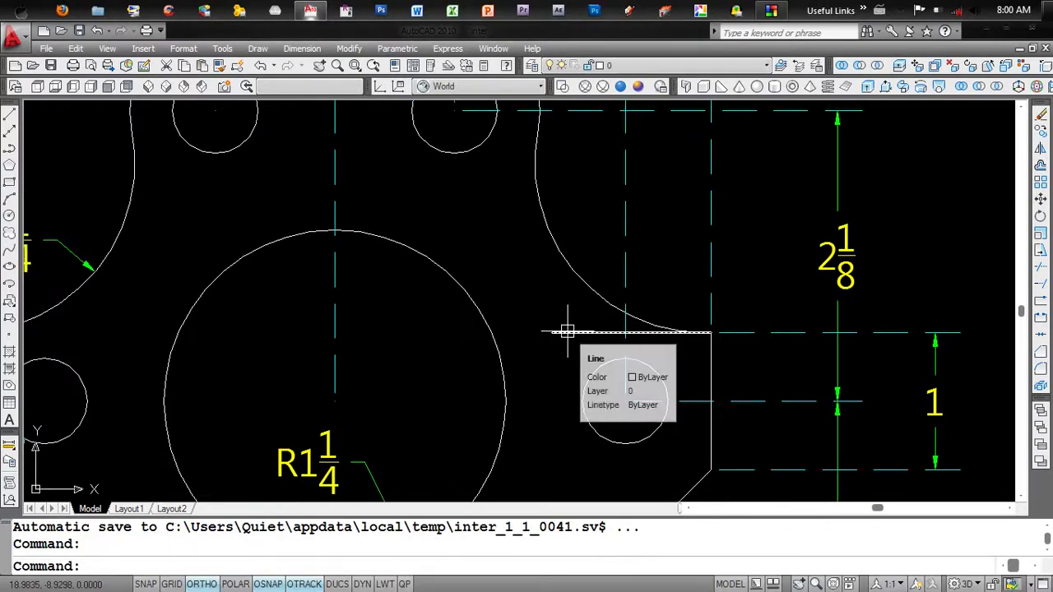
middle_click_drag(566, 331, 583, 387)
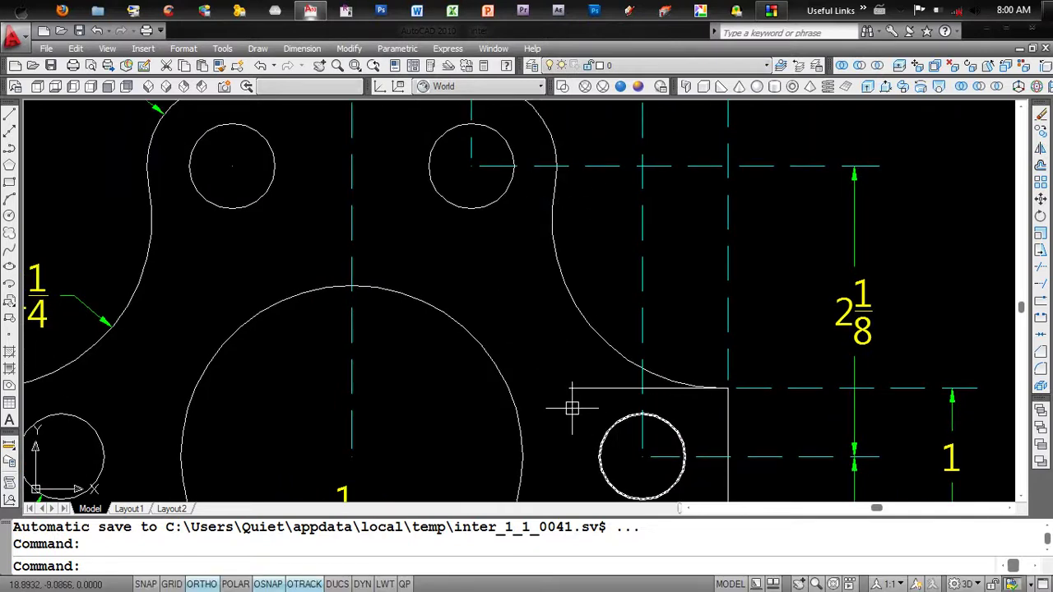
scroll(826, 375, "down", 1)
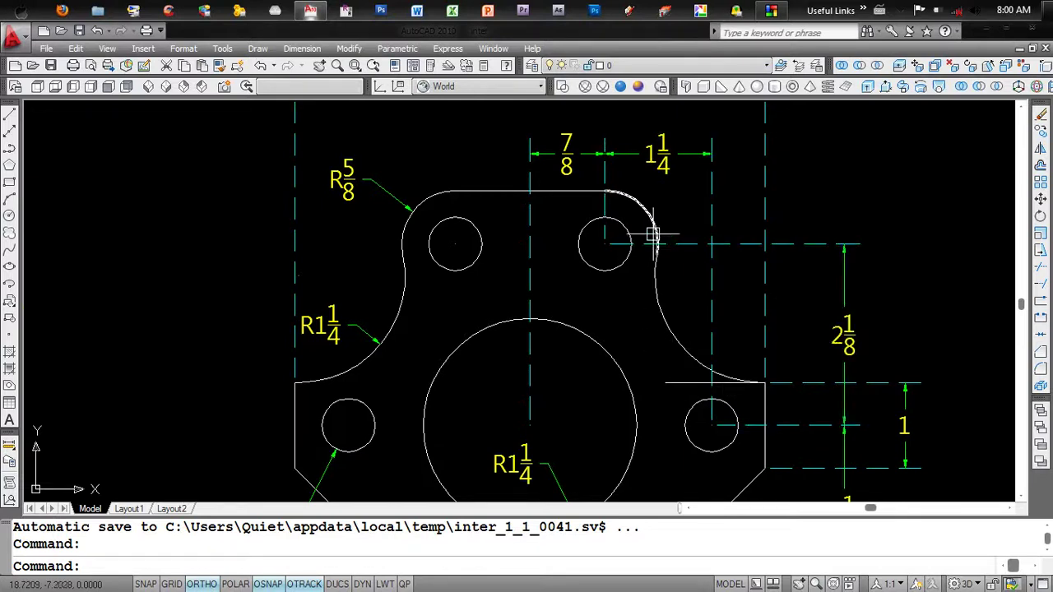
left_click(681, 383)
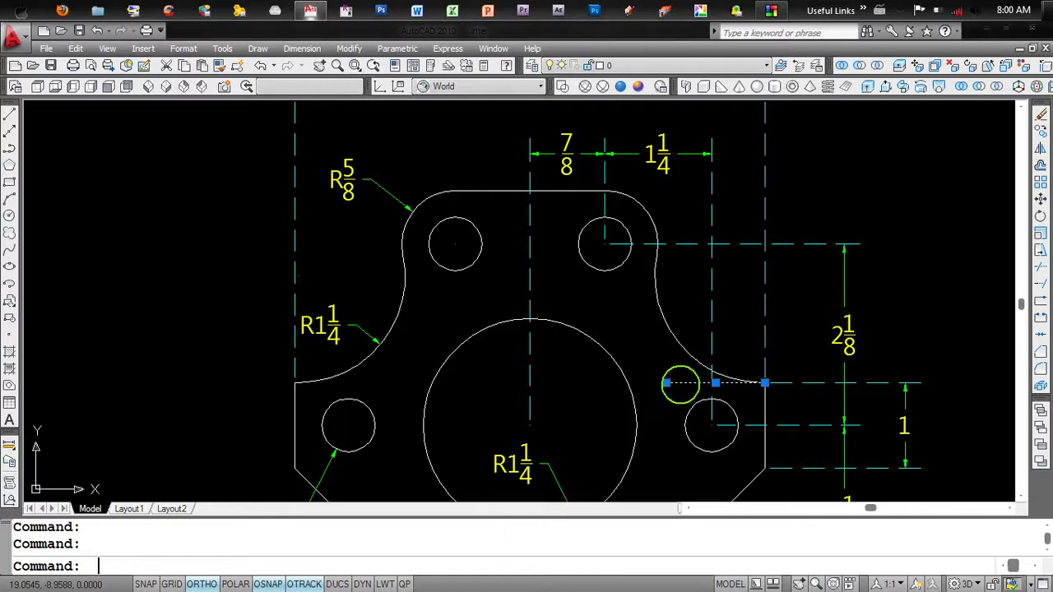
type("e")
key("Return")
middle_click_drag(769, 389, 731, 333)
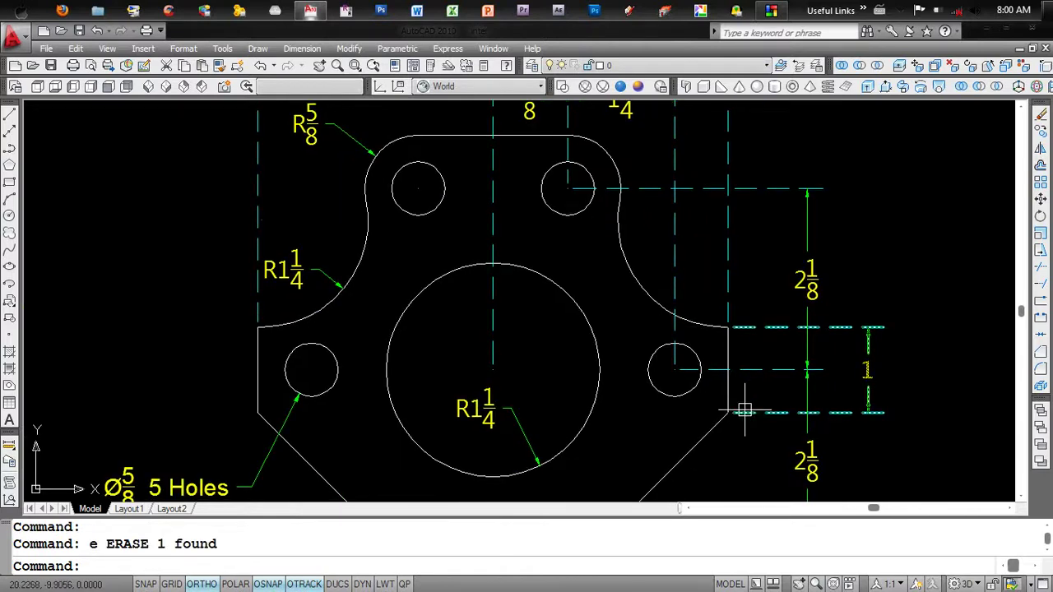
middle_click_drag(743, 407, 740, 235)
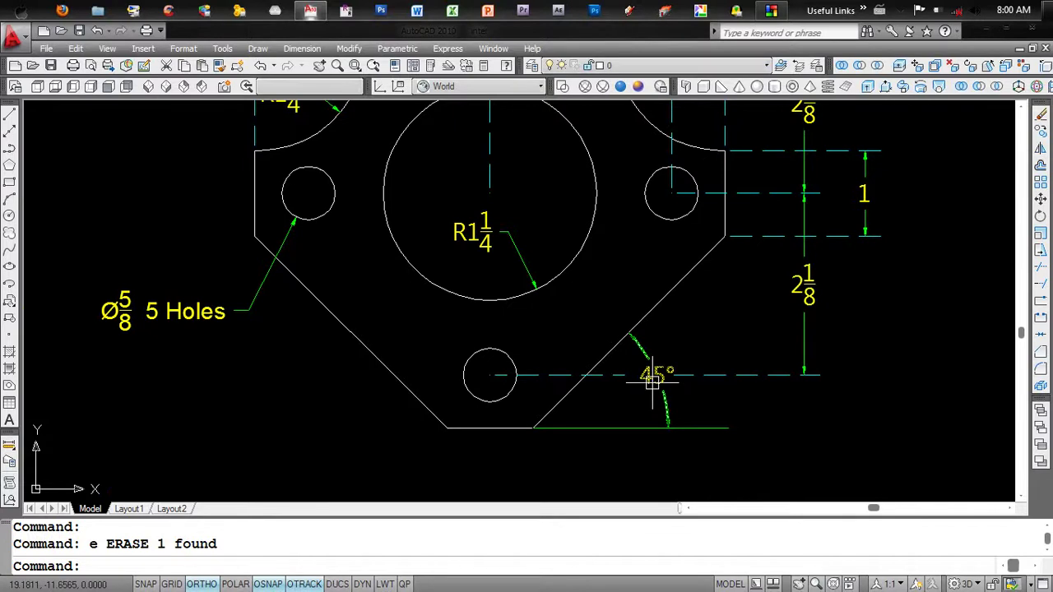
mouse_move(700, 291)
middle_mouse_down()
mouse_move(713, 286)
mouse_move(725, 215)
middle_mouse_up()
scroll(724, 214, "down", 3)
scroll(724, 215, "up", 3)
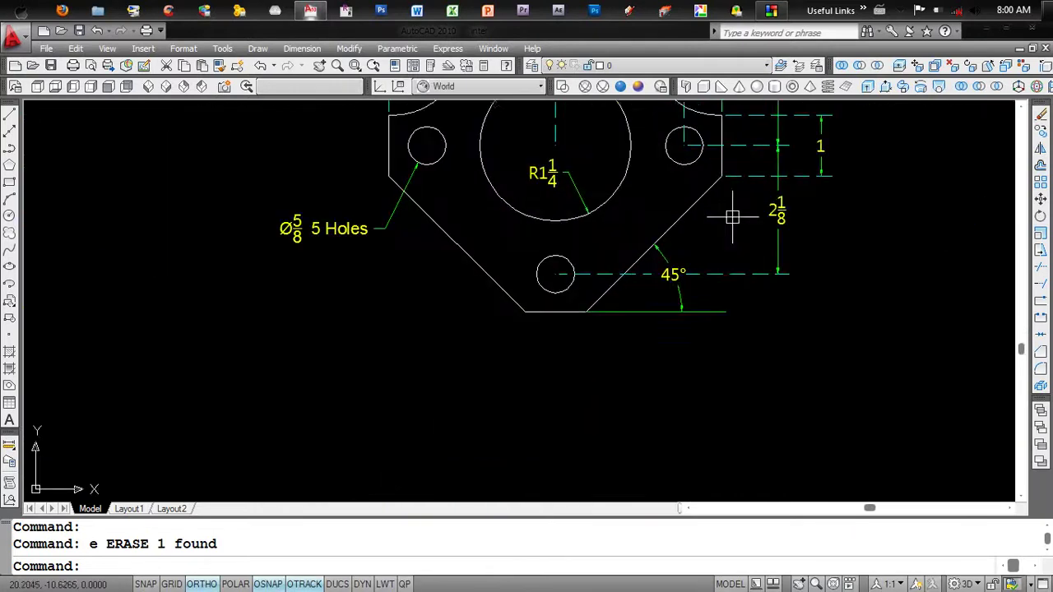
mouse_move(716, 254)
middle_mouse_down()
mouse_move(716, 216)
mouse_move(739, 199)
middle_mouse_up()
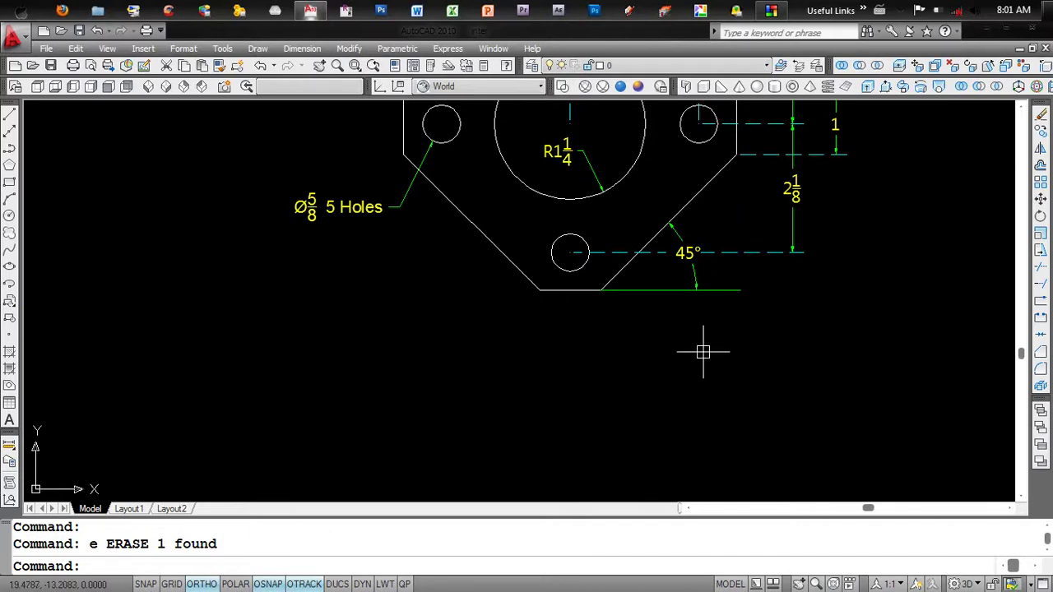
mouse_move(651, 236)
middle_mouse_down()
mouse_move(699, 348)
mouse_move(746, 365)
middle_mouse_up()
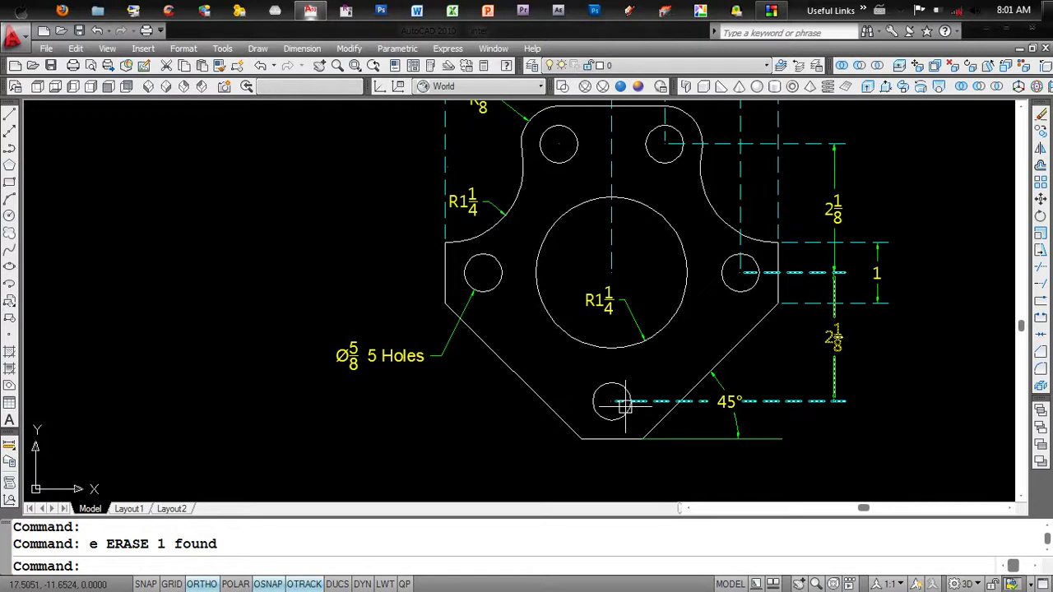
scroll(689, 449, "up", 2)
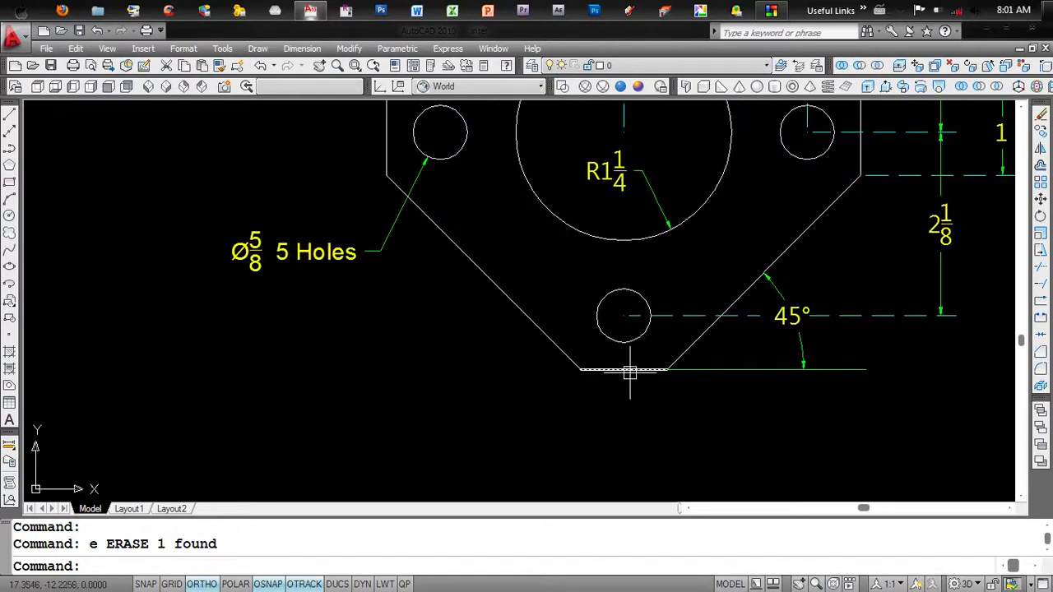
mouse_move(632, 393)
middle_mouse_down()
mouse_move(632, 445)
mouse_move(587, 403)
mouse_move(559, 418)
middle_mouse_up()
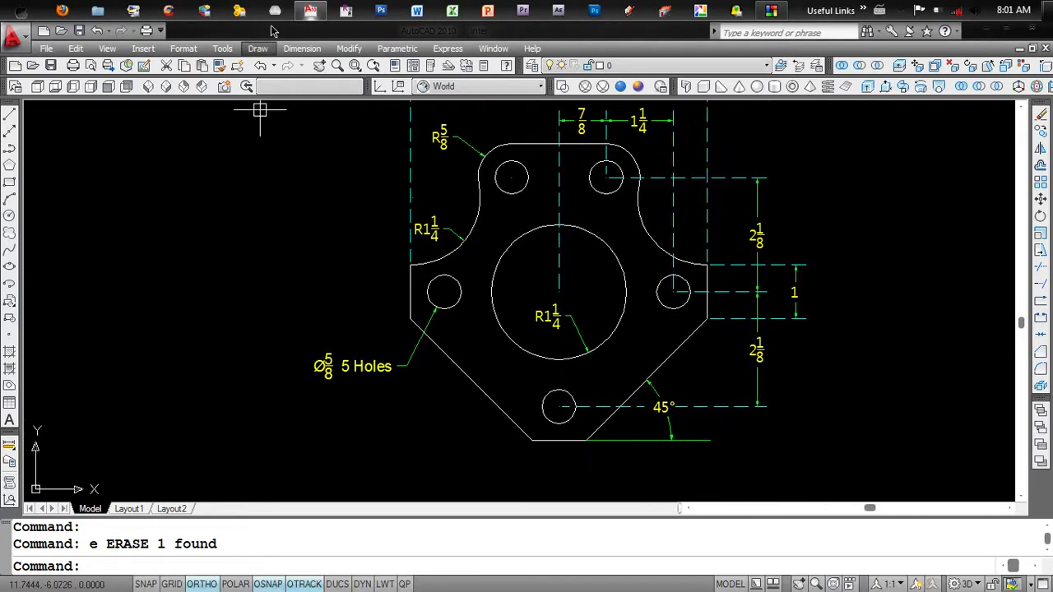
Step: Add a 4.88 vertical linear dimension from the upper right hole centre to the bottom corner
left_click(319, 52)
left_click(313, 87)
scroll(584, 200, "up", 2)
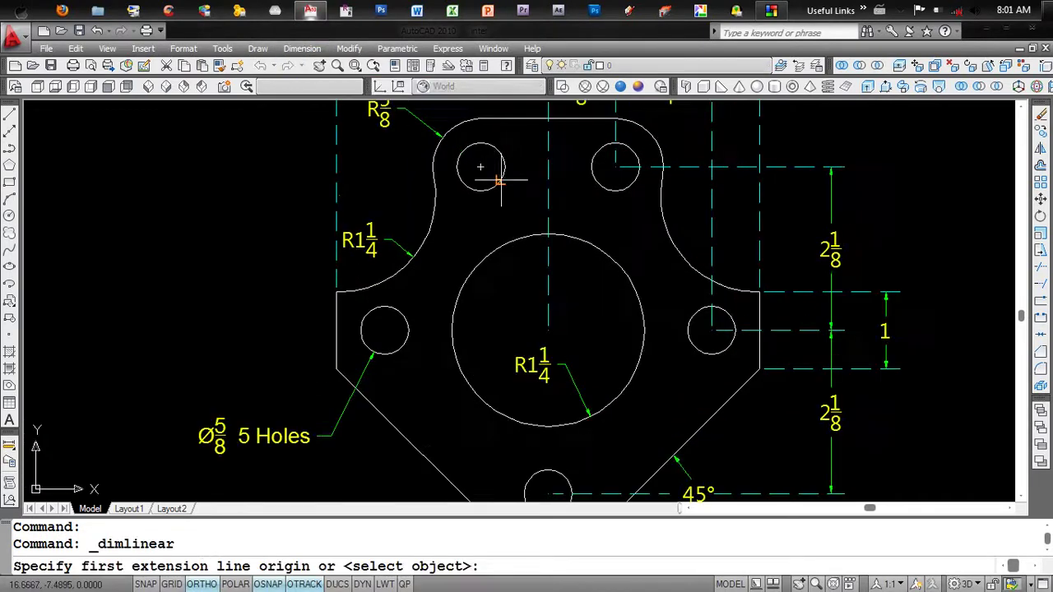
left_click(615, 167)
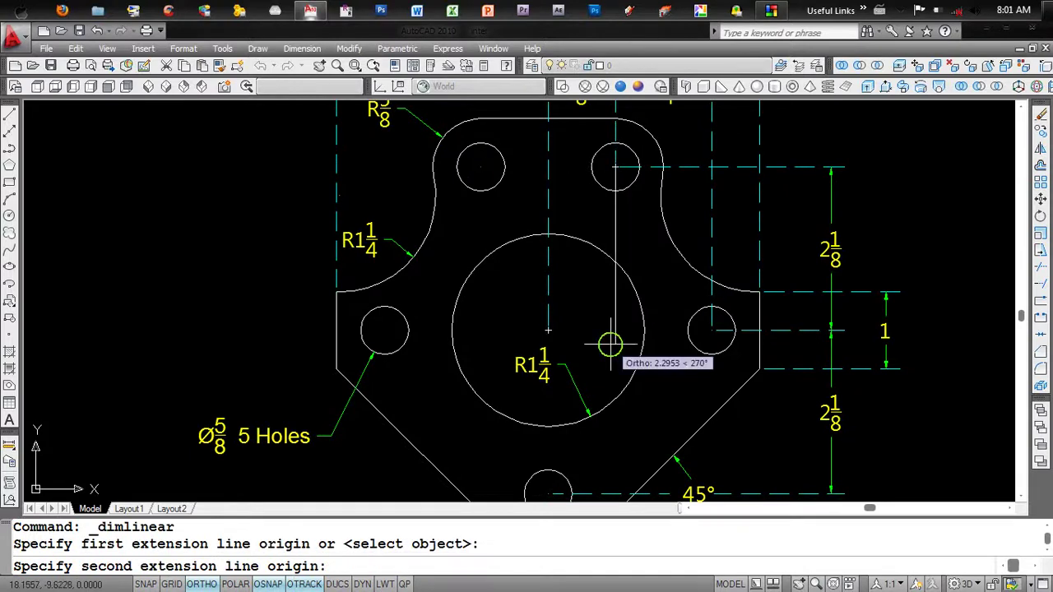
middle_click_drag(545, 353, 540, 134)
left_click(571, 313)
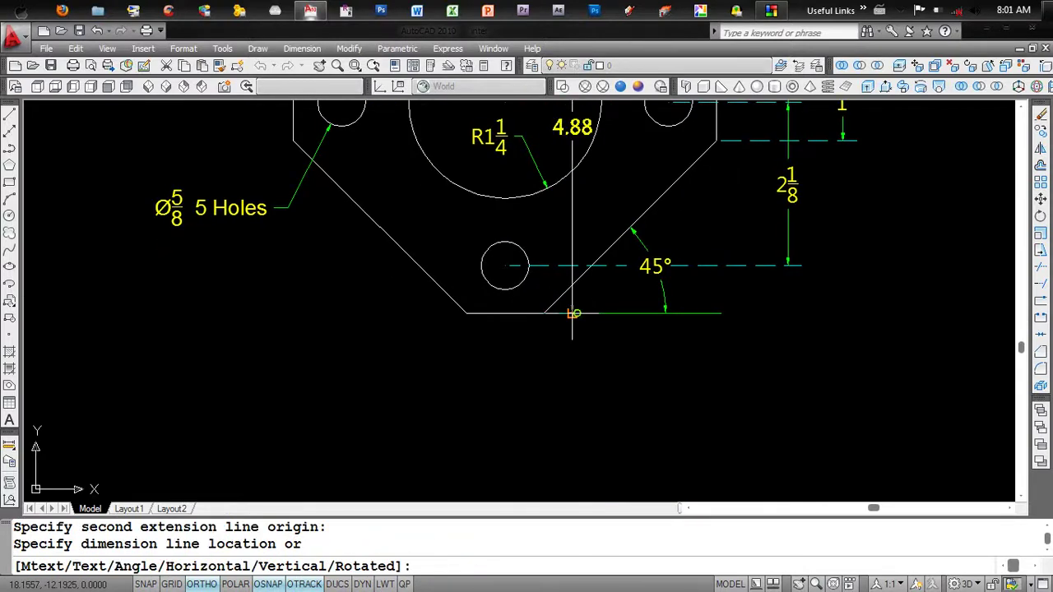
scroll(571, 311, "down", 5)
scroll(704, 279, "up", 4)
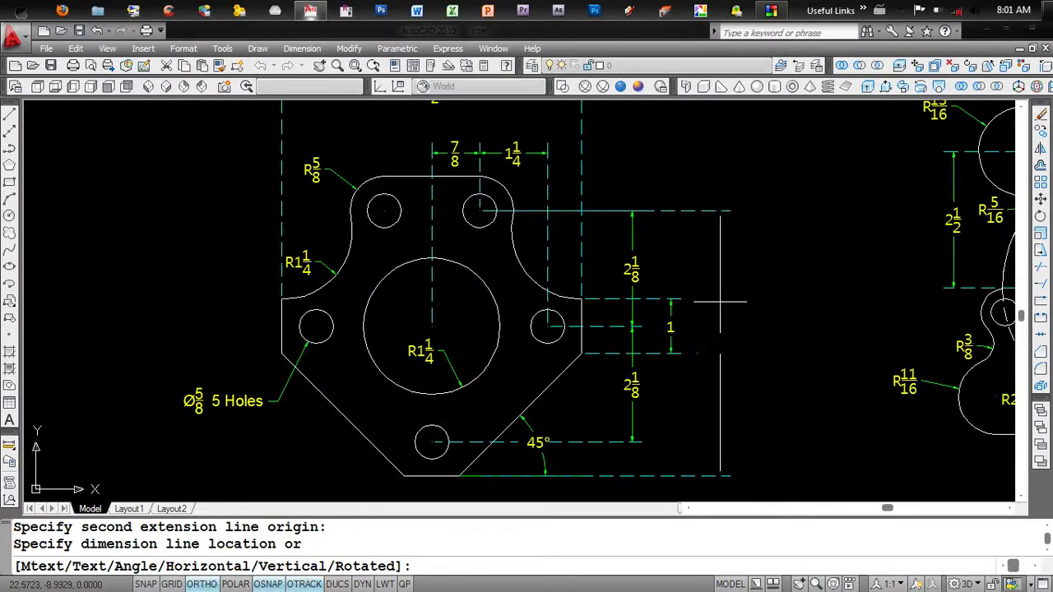
left_click(720, 298)
scroll(723, 329, "up", 2)
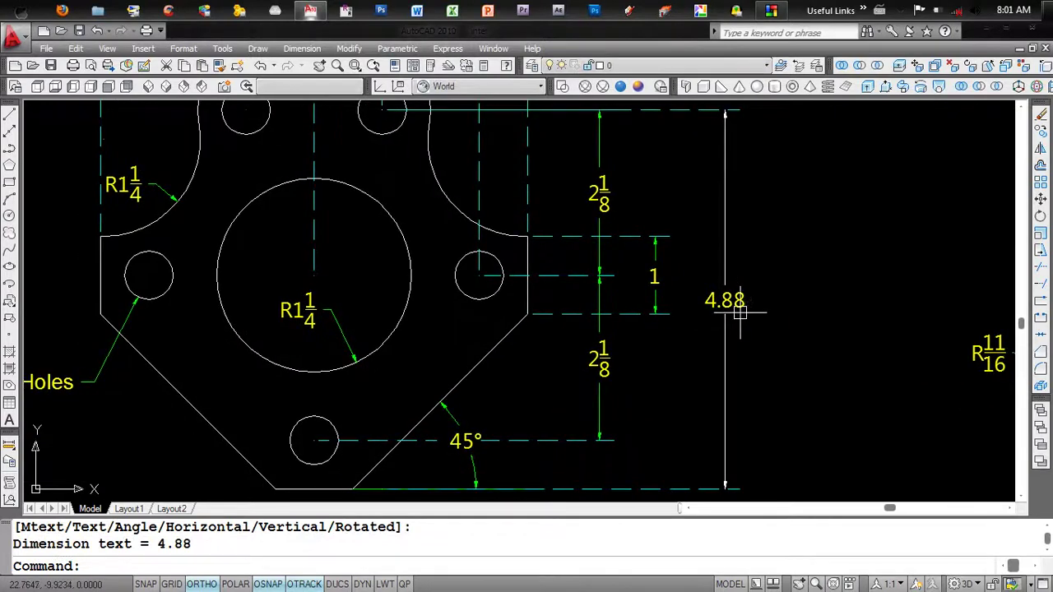
Step: Select the 4.88 dimension to check it, then deselect it
left_click(743, 313)
left_click(717, 322)
middle_click_drag(833, 193, 817, 206)
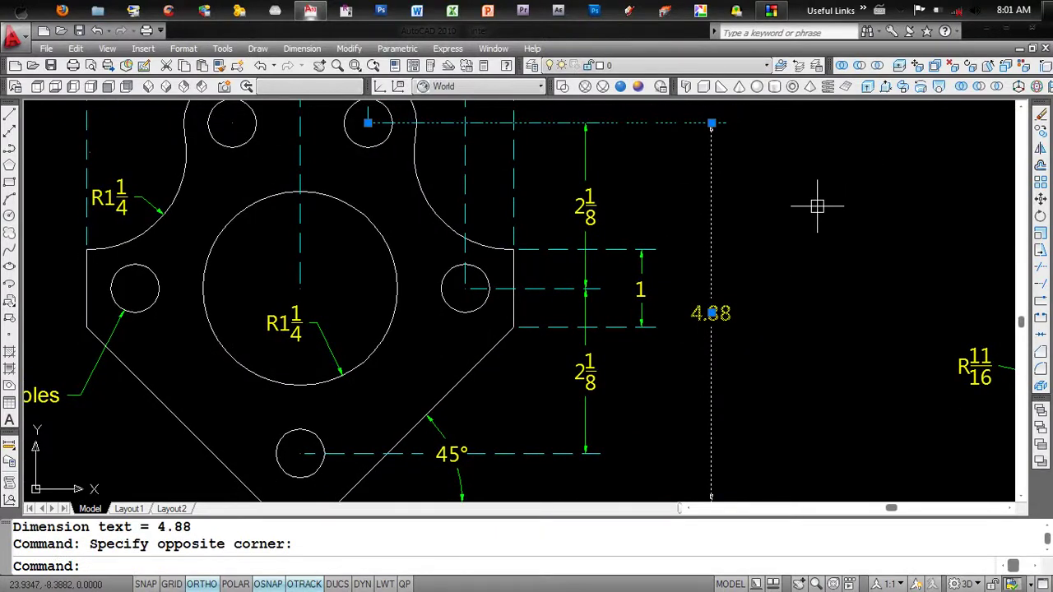
key("Escape")
key("Escape")
scroll(752, 263, "down", 2)
scroll(743, 335, "up", 2)
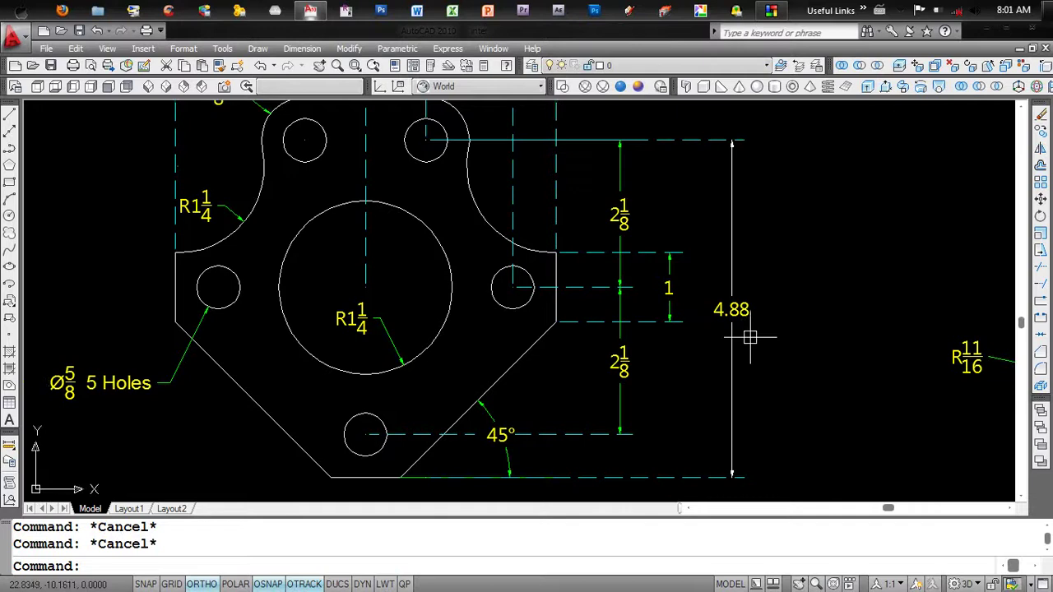
scroll(749, 337, "down", 2)
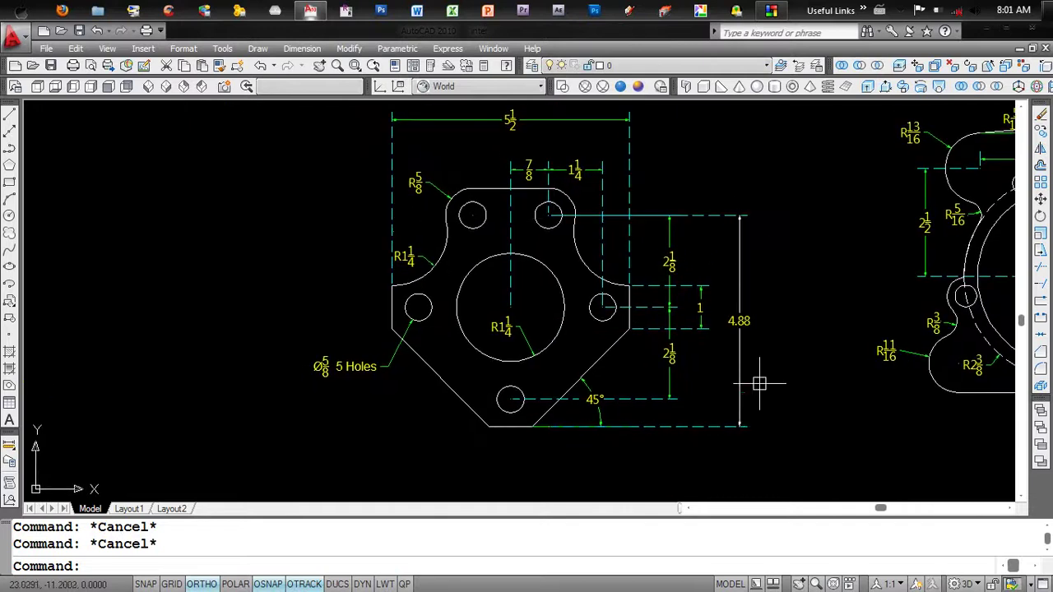
scroll(576, 426, "up", 1)
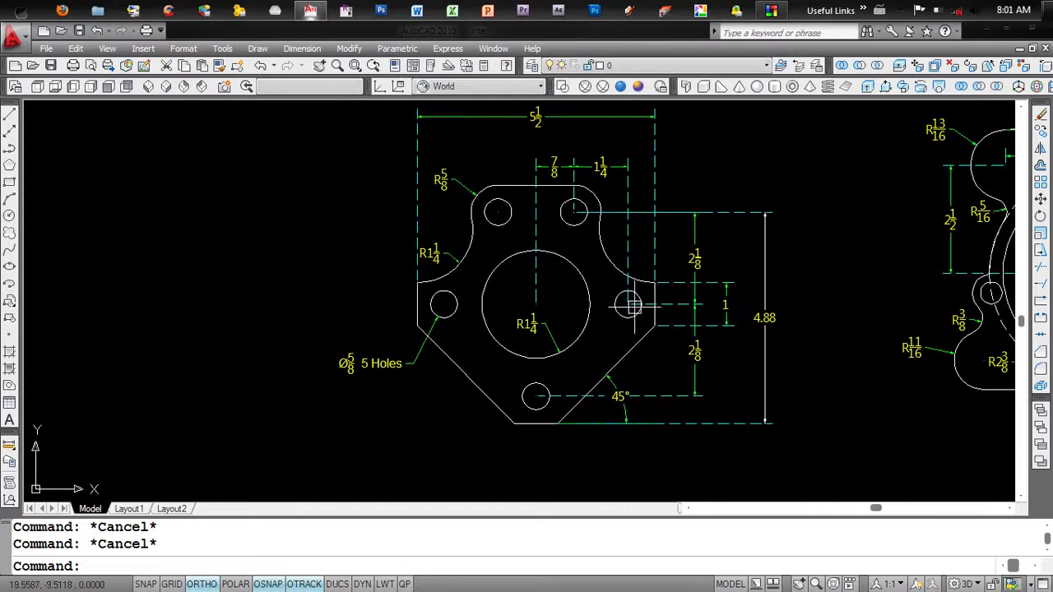
Step: Draw a line from the upper-right hole centre down to the bottom edge, then left along it
scroll(591, 158, "up", 1)
type("l")
key("Return")
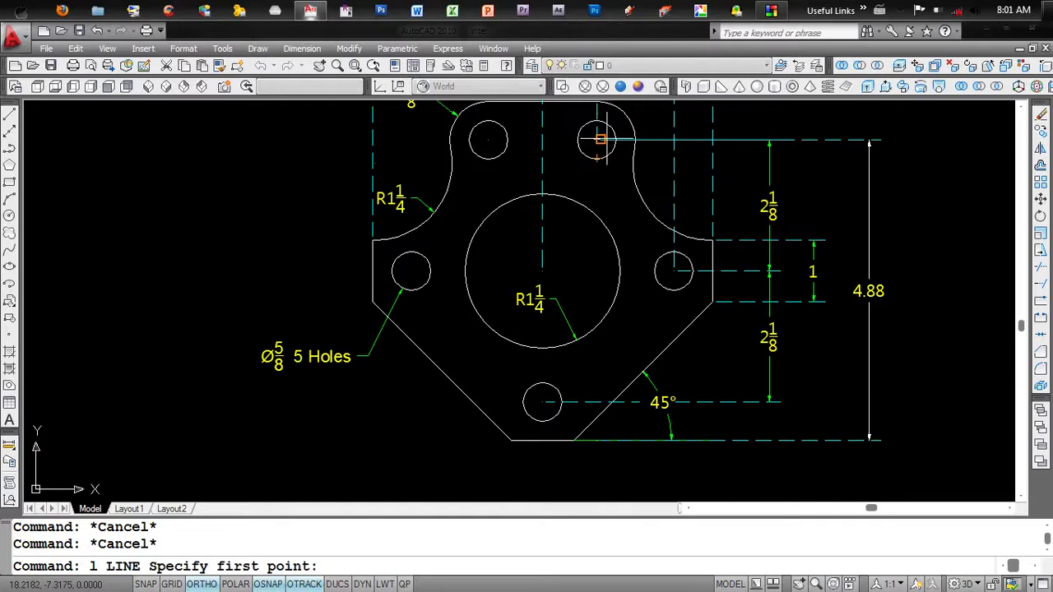
left_click(596, 139)
middle_click_drag(616, 331, 606, 183)
scroll(568, 280, "up", 2)
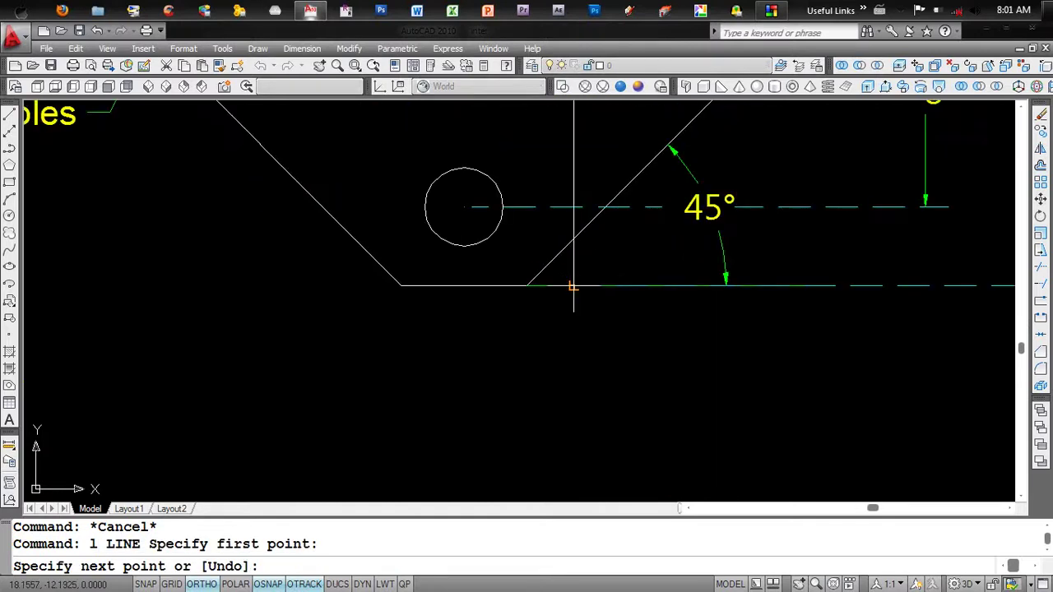
left_click(573, 286)
scroll(592, 292, "down", 3)
scroll(364, 291, "up", 2)
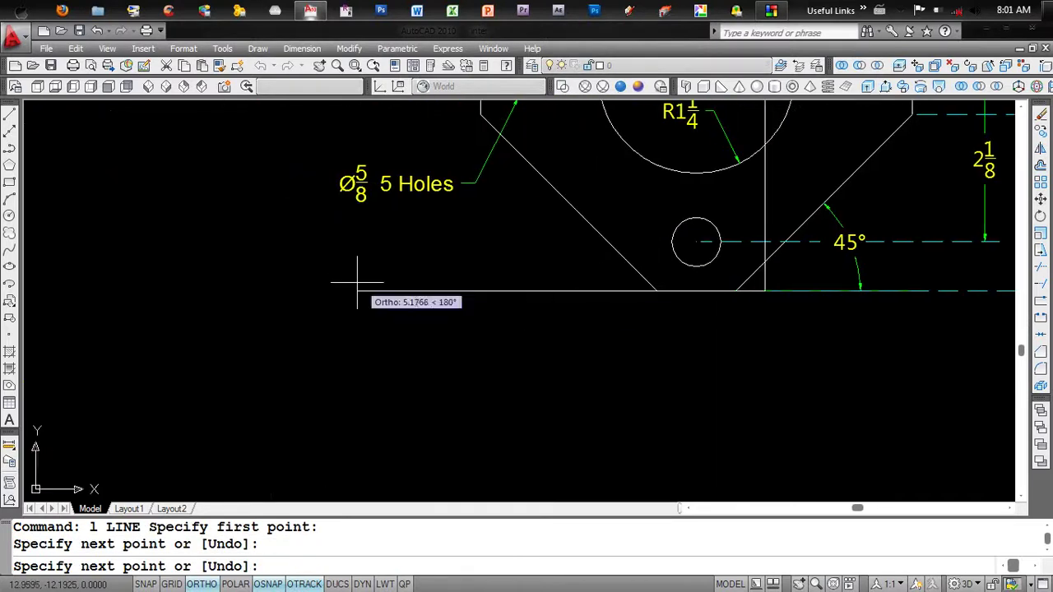
left_click(360, 290)
key("Return")
Step: Erase the vertical check line, keeping the horizontal one along the bottom edge
scroll(641, 408, "down", 1)
scroll(617, 348, "up", 1)
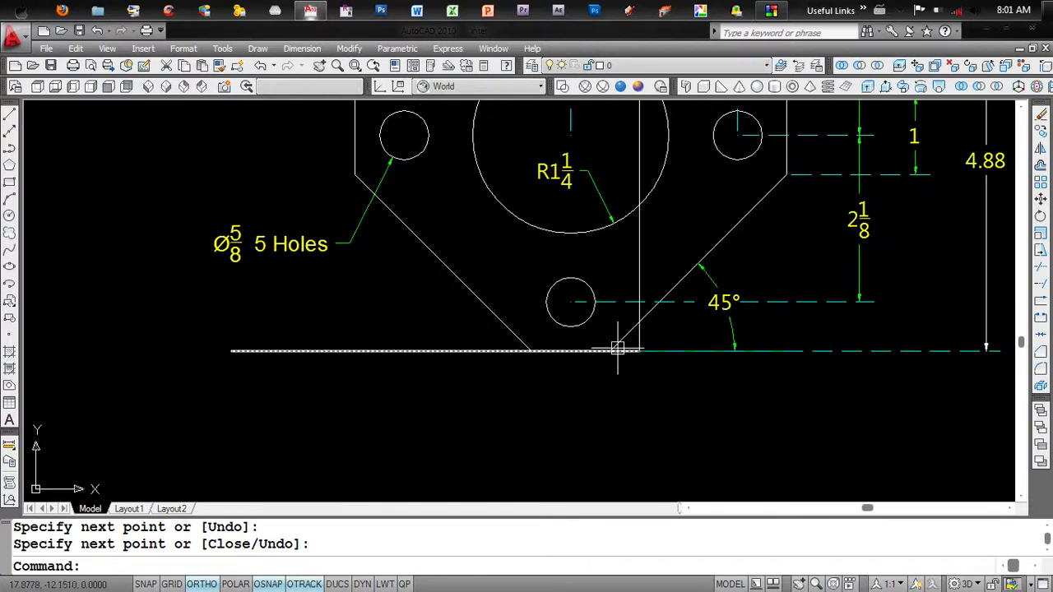
left_click(638, 261)
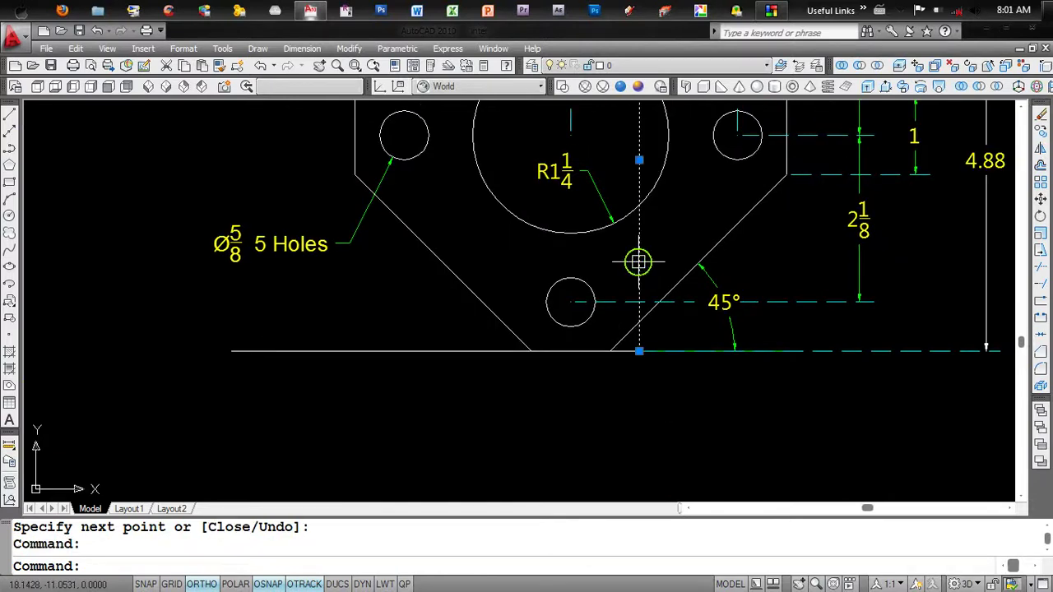
type("e")
key("Return")
middle_click_drag(674, 336, 655, 349)
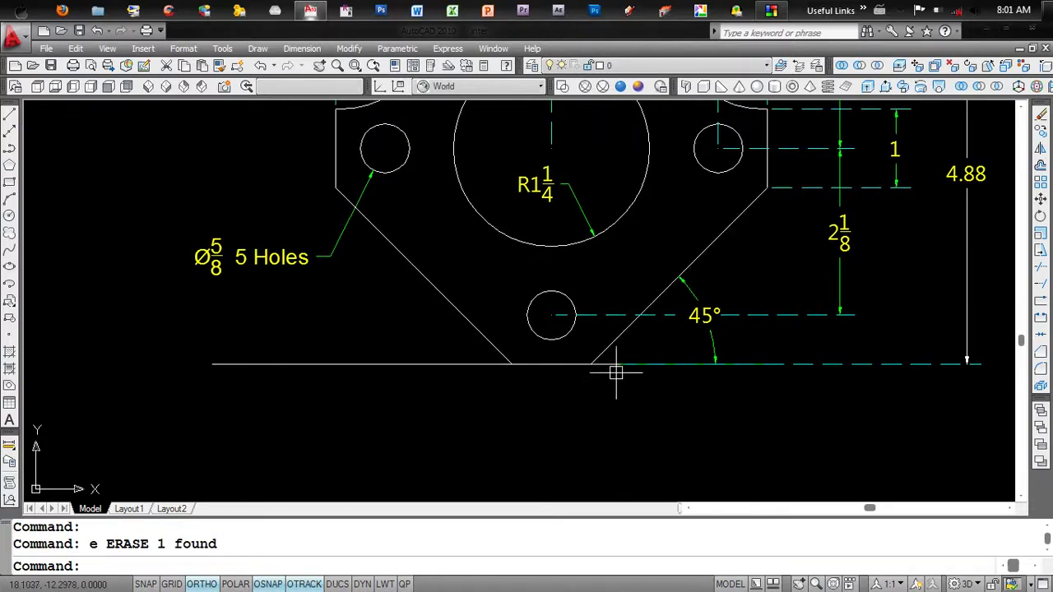
Step: Window-select the leftover horizontal line along the plate's bottom edge and erase it
scroll(616, 364, "up", 3)
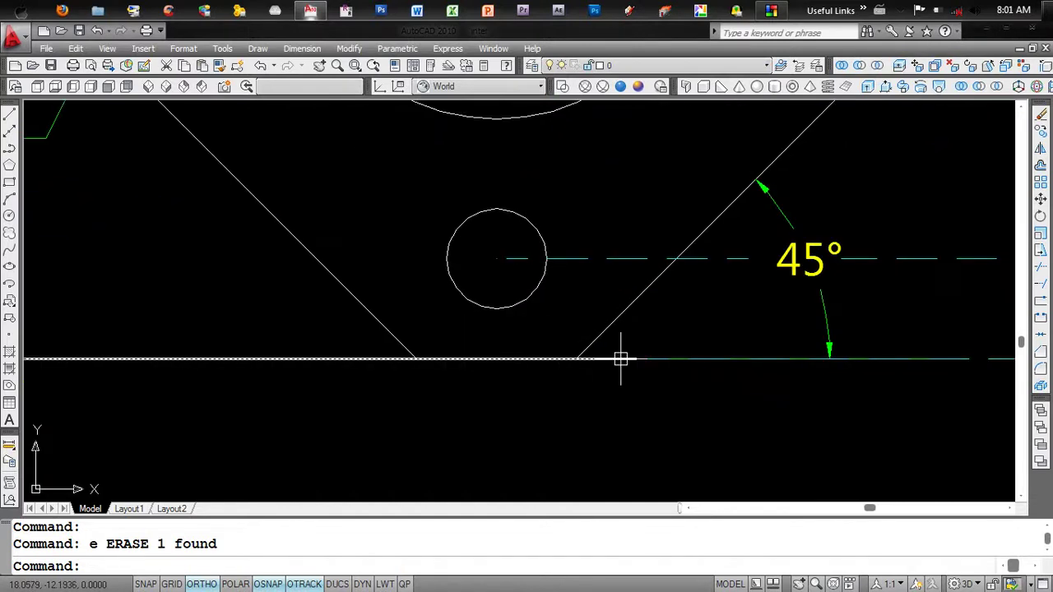
left_click(275, 394)
left_click(240, 338)
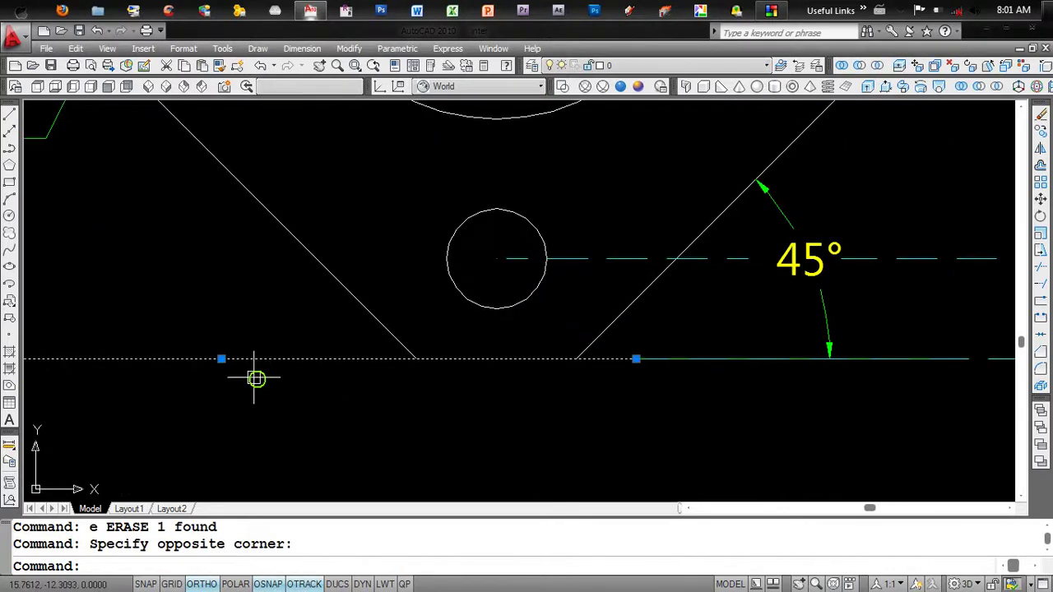
middle_click_drag(302, 356, 349, 351)
type("e")
key("Return")
scroll(514, 371, "down", 5)
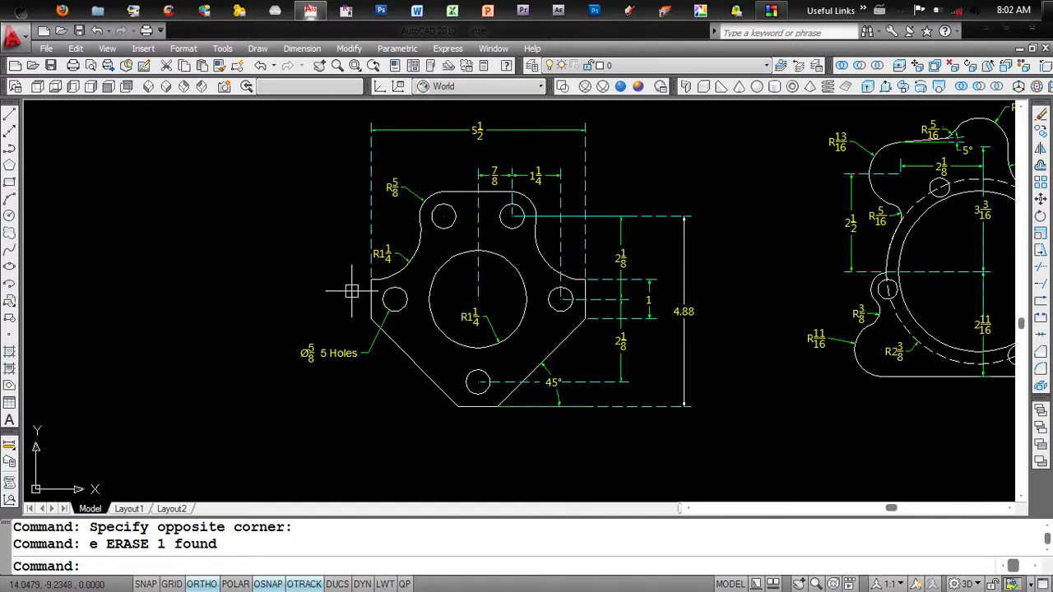
Step: Pan and zoom between the plate and the round lobed flange, centring the flange's big circle
scroll(464, 234, "up", 3)
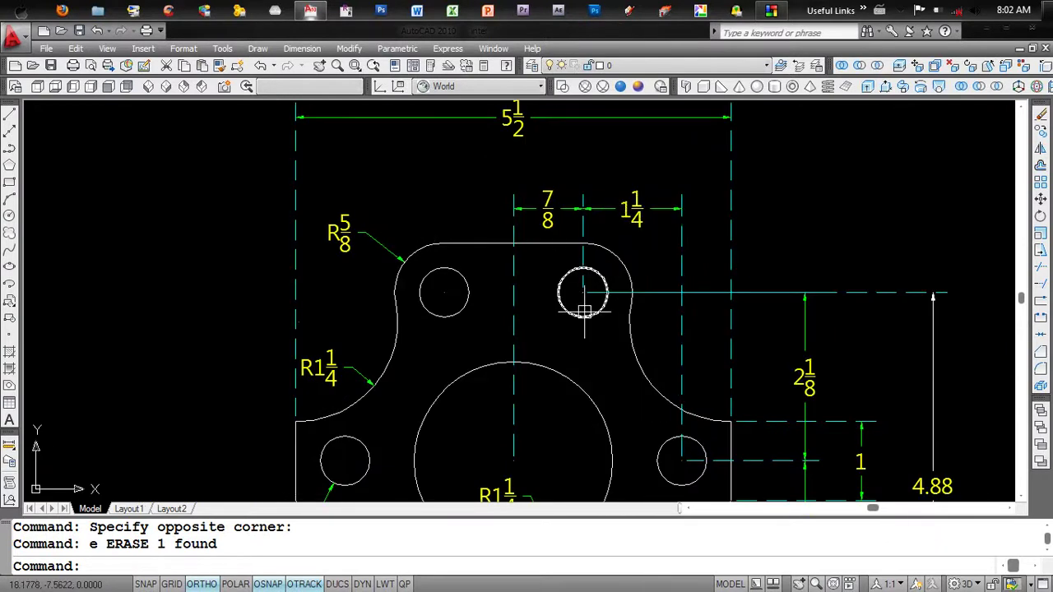
scroll(587, 333, "down", 5)
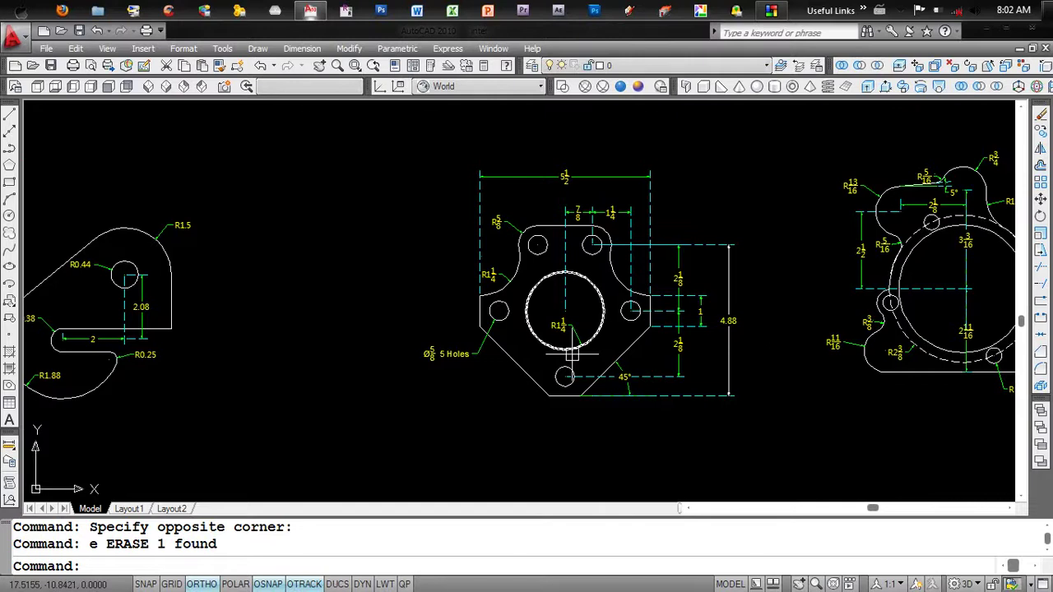
middle_click_drag(803, 353, 588, 341)
scroll(588, 341, "up", 3)
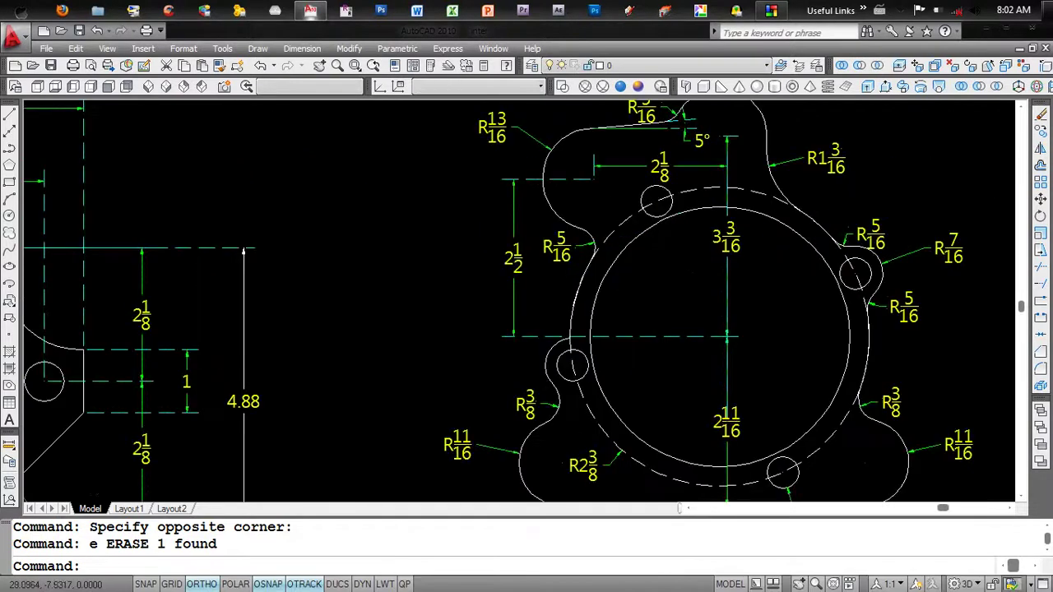
middle_click_drag(669, 289, 686, 348)
scroll(736, 336, "down", 2)
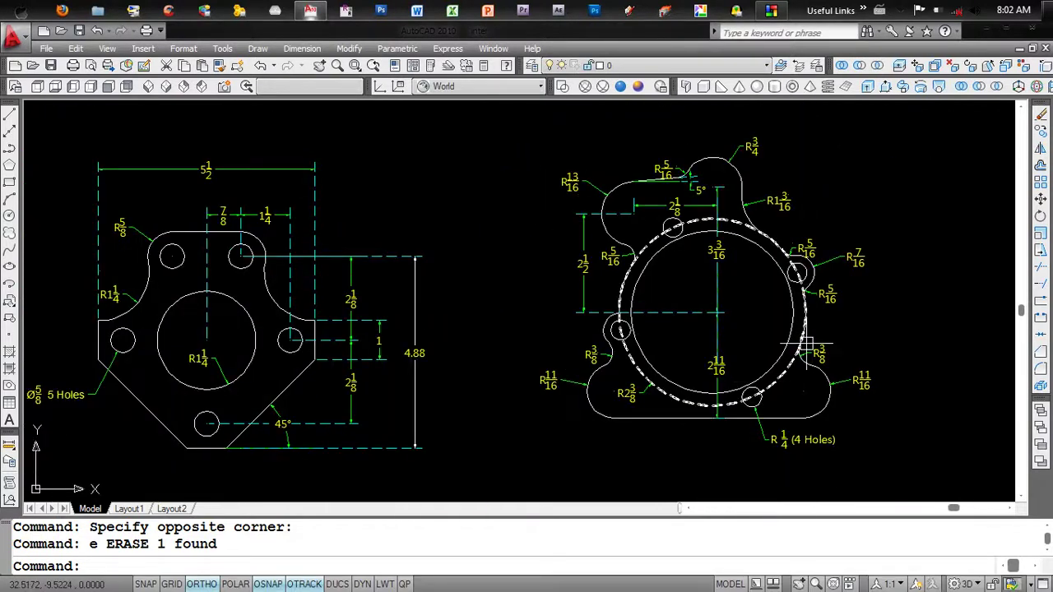
scroll(805, 343, "up", 1)
mouse_move(805, 343)
middle_mouse_down()
mouse_move(700, 322)
mouse_move(618, 333)
middle_mouse_up()
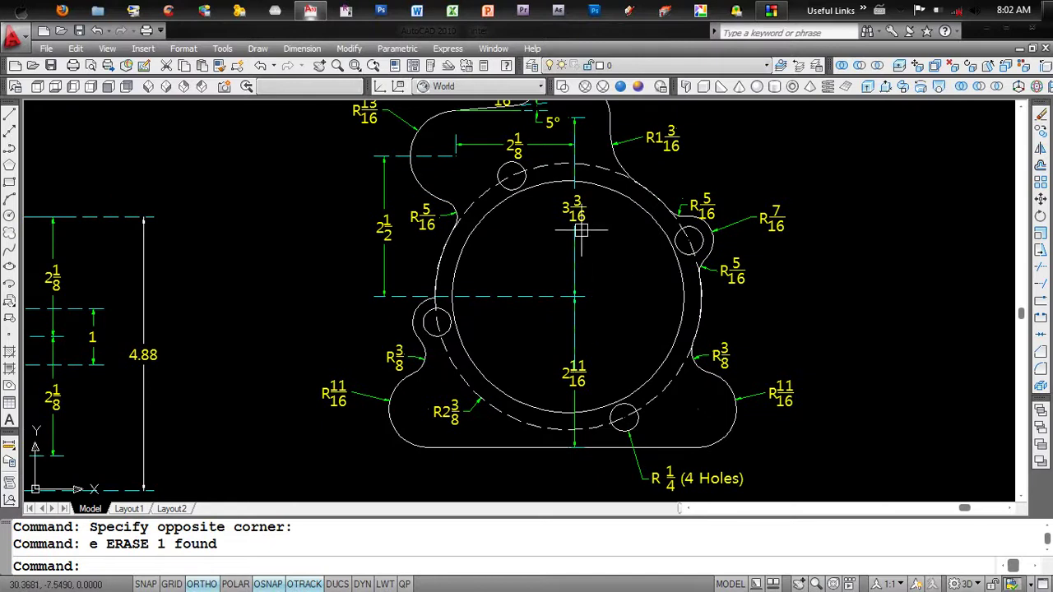
scroll(554, 359, "down", 4)
middle_click_drag(554, 359, 526, 358)
scroll(499, 376, "up", 1)
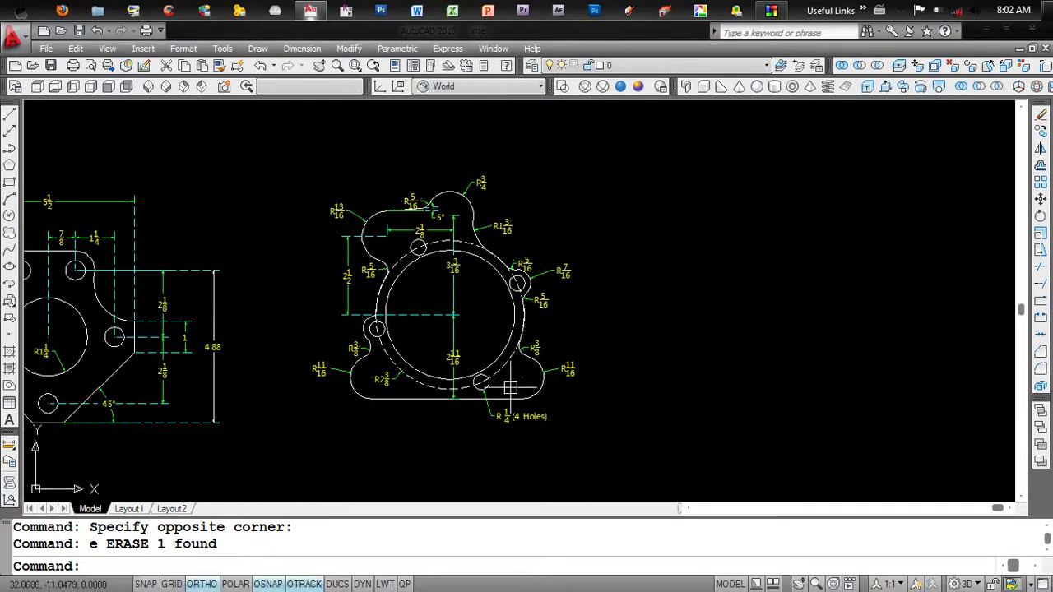
scroll(634, 336, "up", 1)
scroll(653, 301, "down", 1)
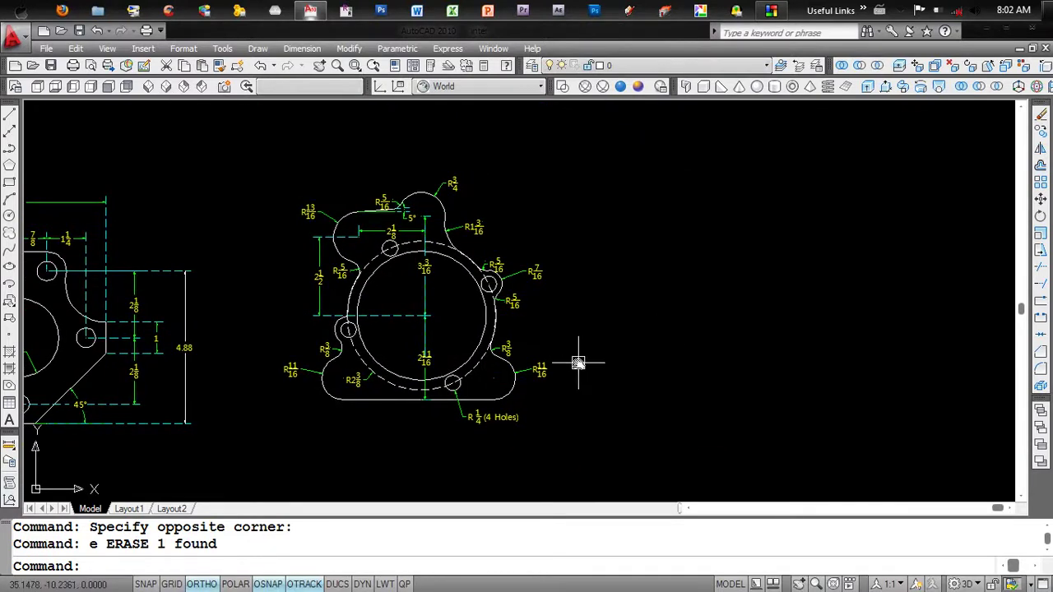
scroll(575, 359, "up", 3)
middle_click_drag(557, 370, 649, 387)
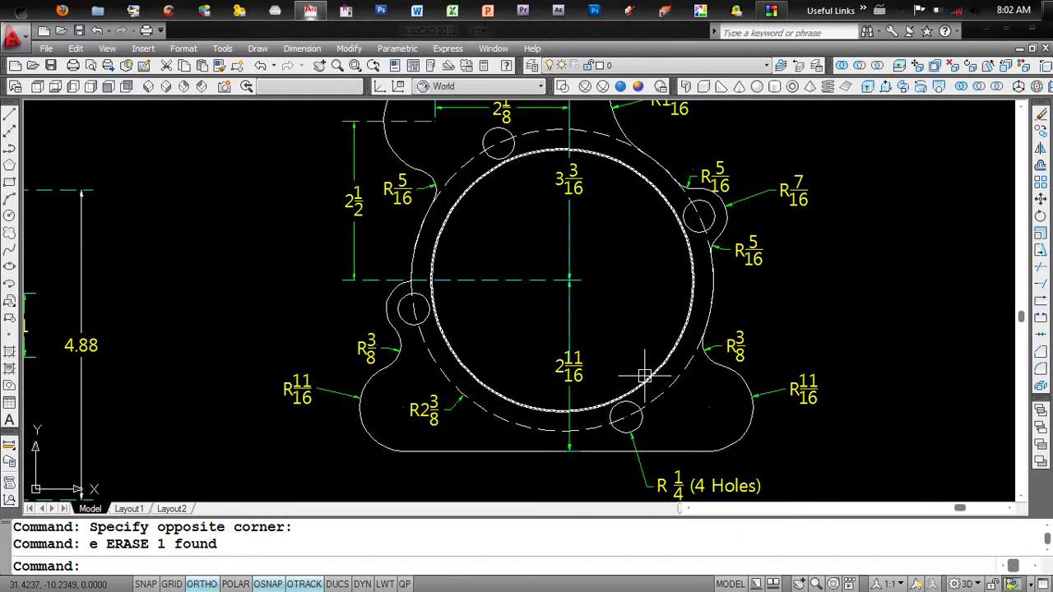
Step: Start a circle, cancel it, and zoom in closer on the lobed flange
mouse_move(645, 376)
key("Return")
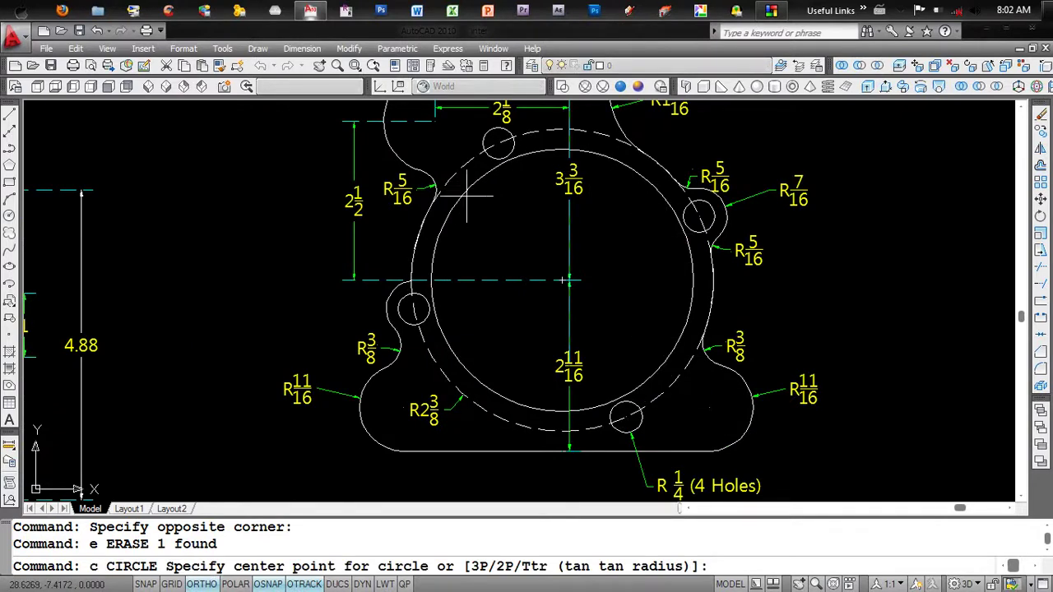
middle_click_drag(609, 236, 610, 241)
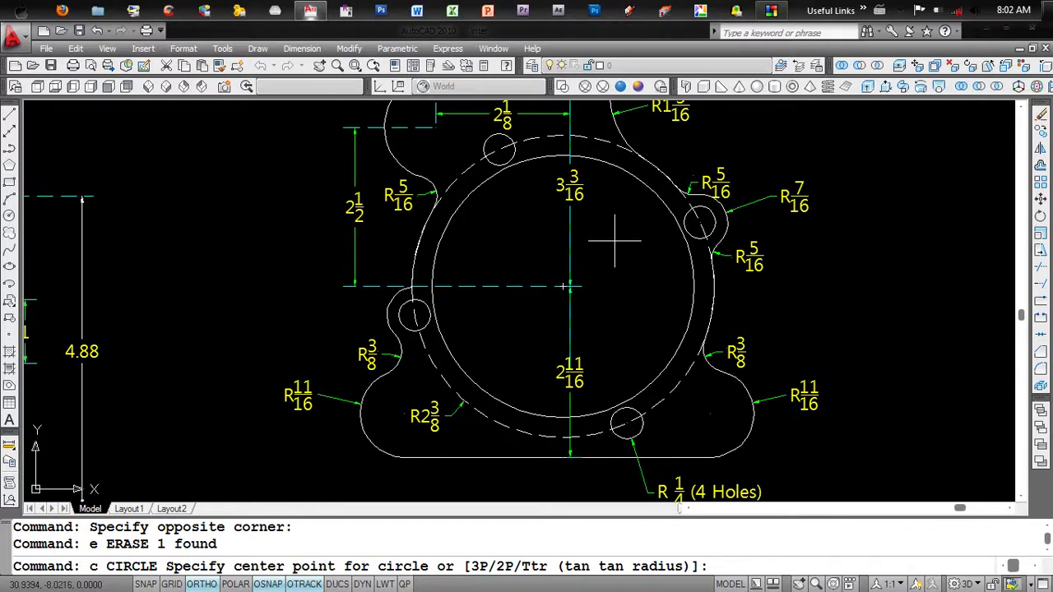
key("Escape")
key("Escape")
key("Escape")
middle_click_drag(639, 207, 616, 324)
scroll(646, 212, "up", 2)
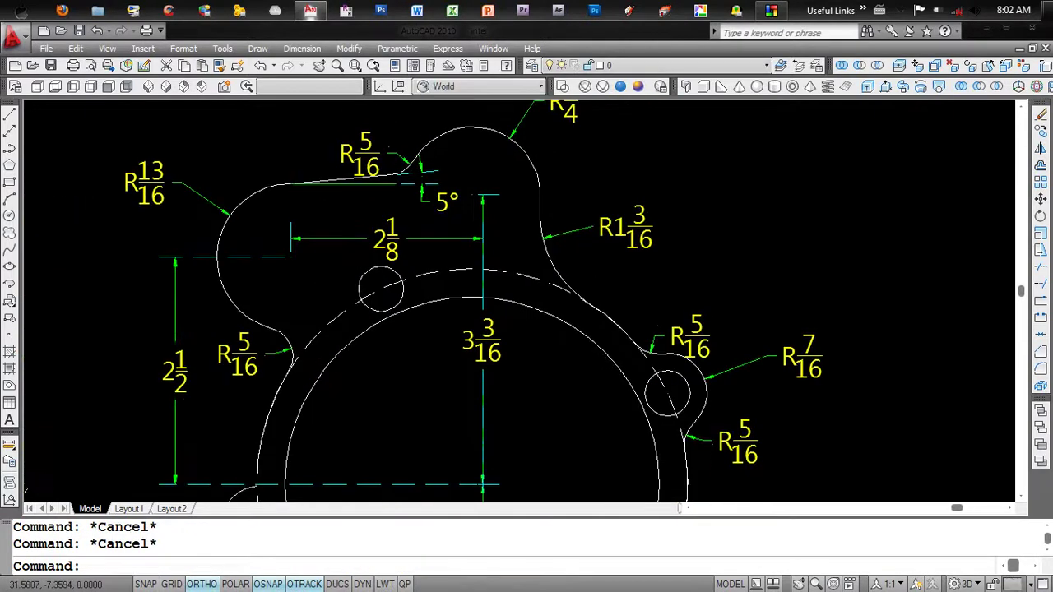
middle_click_drag(645, 212, 609, 183)
Step: Add a Dimension > Radius to the lobed flange's large central circle, reading R2.06
left_click(302, 48)
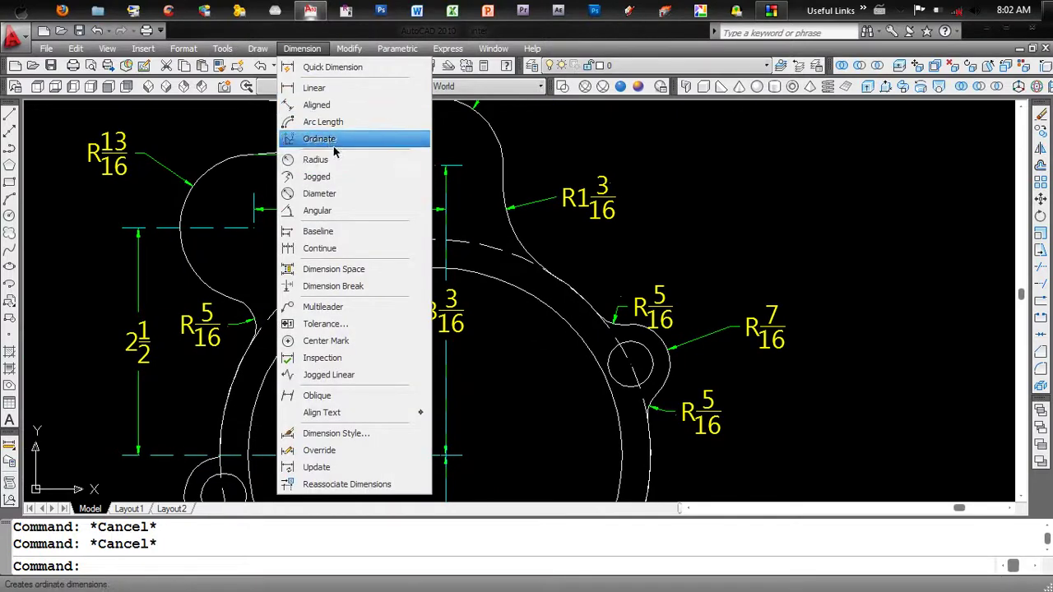
left_click(315, 159)
left_click(566, 314)
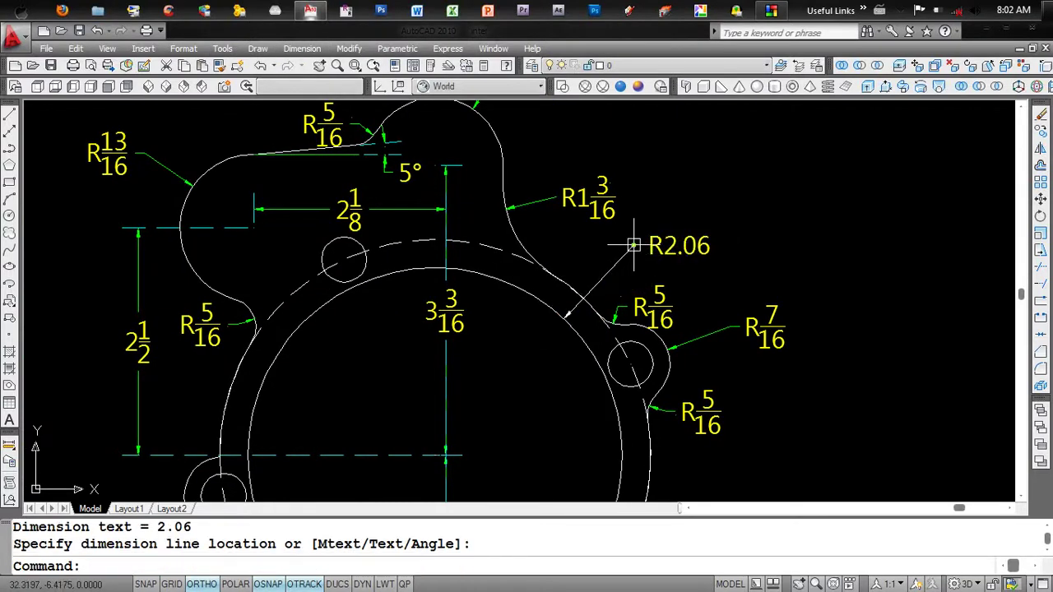
scroll(565, 345, "up", 1)
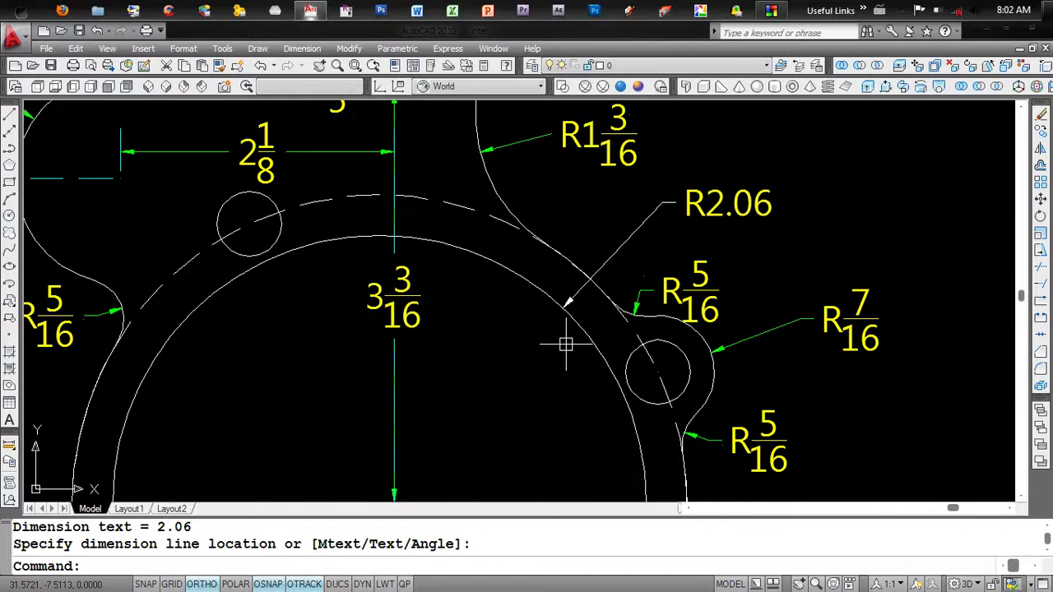
scroll(574, 337, "down", 5)
scroll(637, 298, "up", 1)
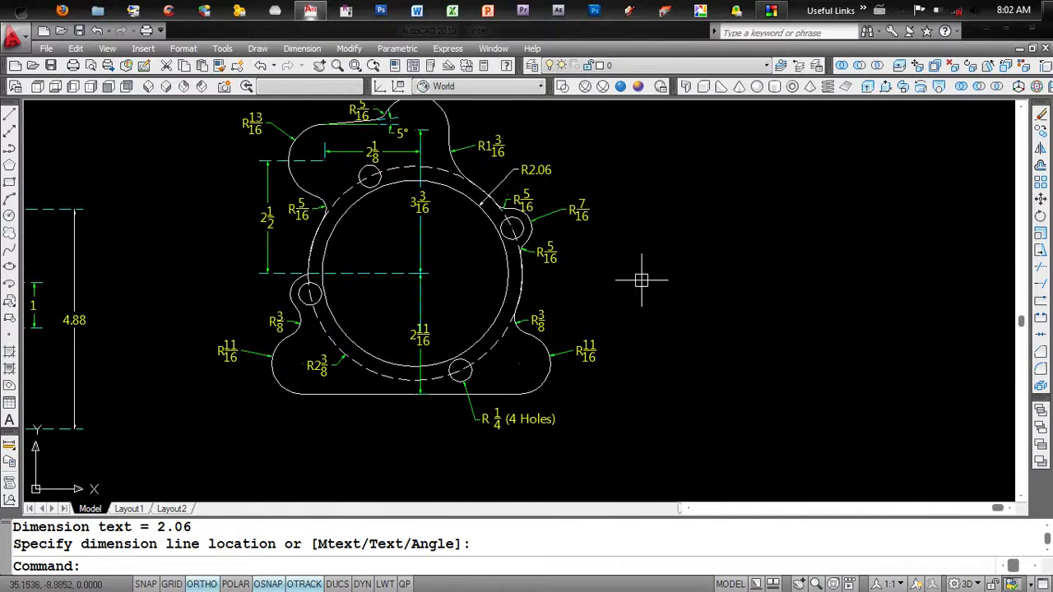
type("c")
key("Return")
Step: Place a 2.06-radius circle to the right of the lobed flange
left_click(785, 287)
type("2.06")
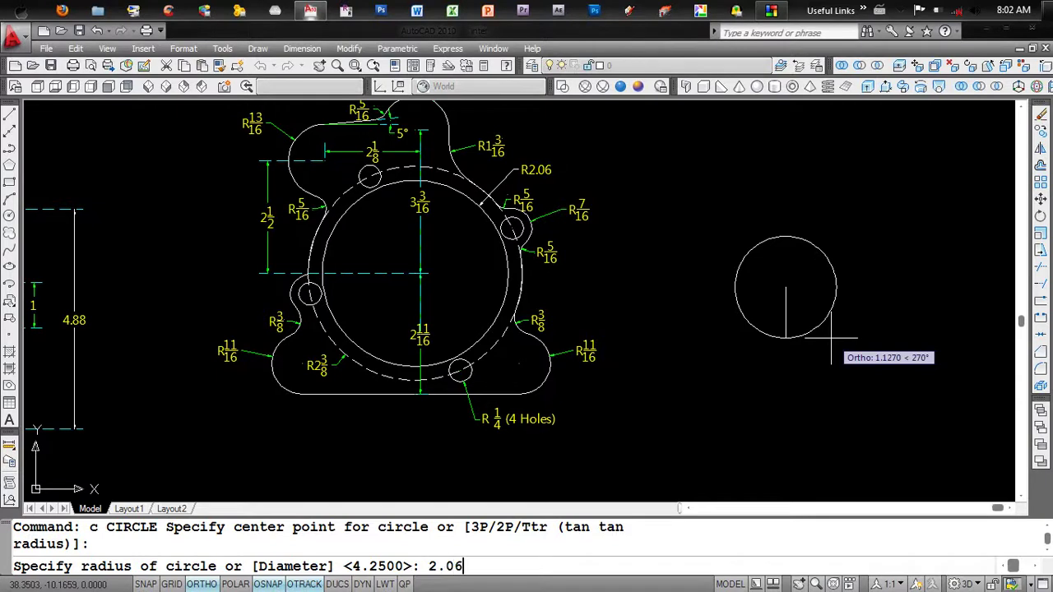
key("Return")
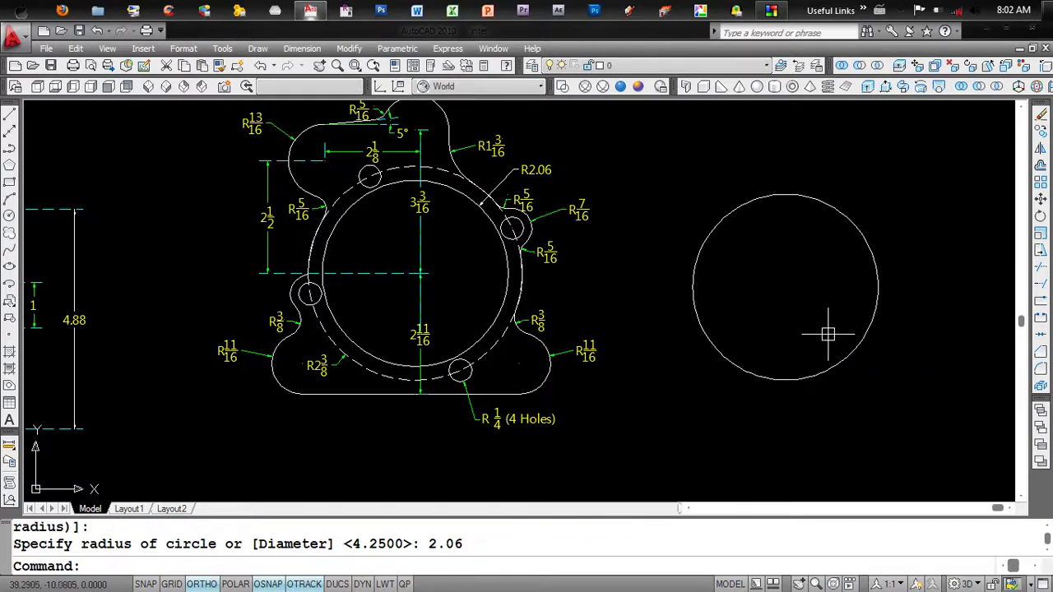
middle_click_drag(827, 334, 776, 378)
Step: Move the 2.06 circle further to the right
type("m")
key("Return")
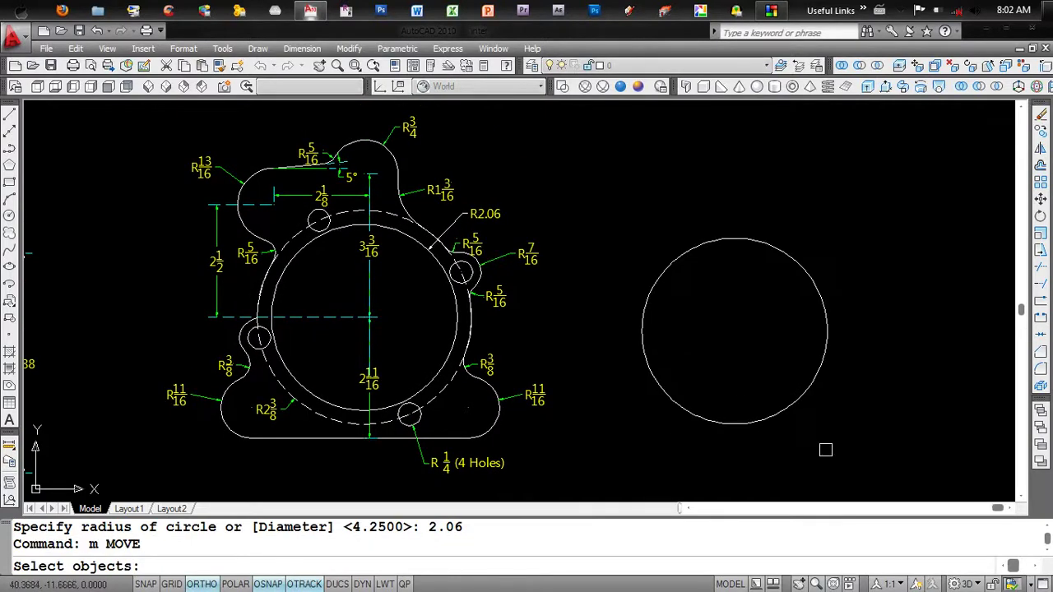
left_click(770, 459)
left_click(648, 360)
key("Return")
left_click(648, 361)
left_click(771, 350)
middle_click_drag(746, 463, 677, 418)
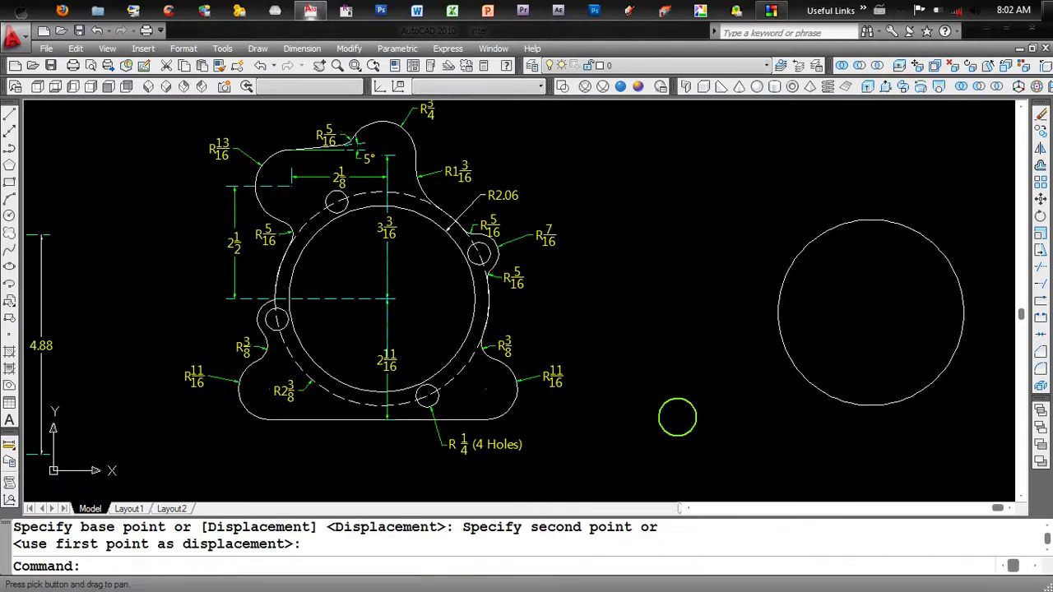
scroll(298, 398, "up", 3)
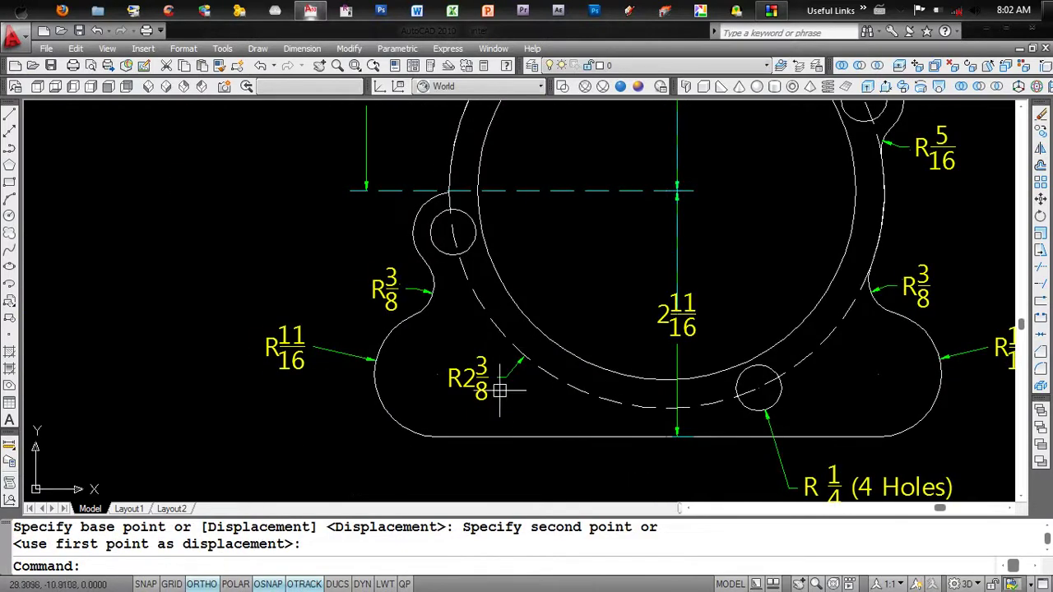
scroll(513, 380, "down", 3)
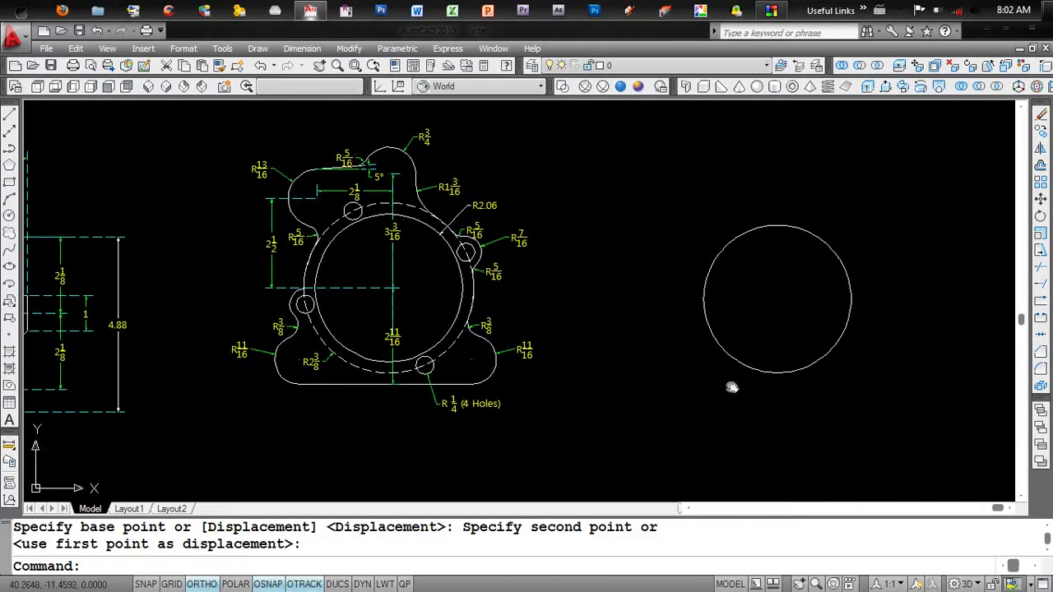
Step: Draw a concentric 2-3/8-radius circle around the 2.06 circle
type("c")
key("Return")
left_click(752, 299)
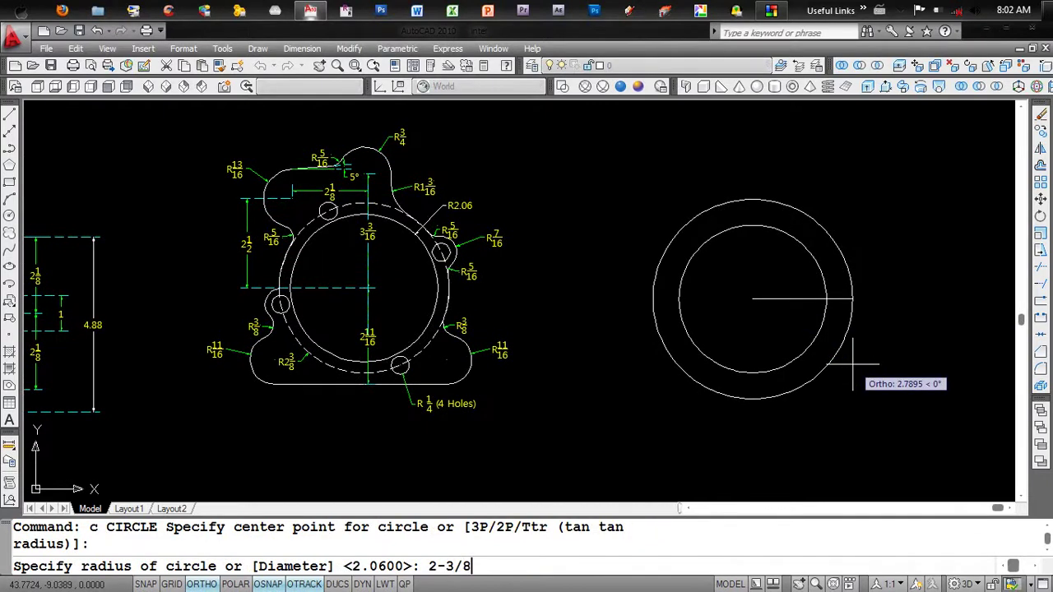
key("Return")
middle_click_drag(340, 400, 439, 375)
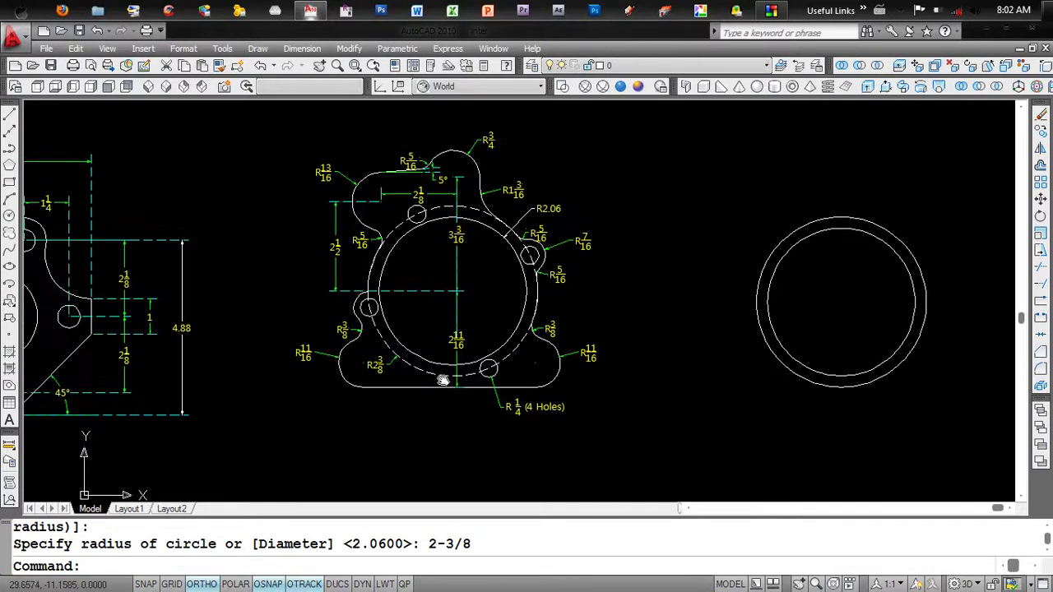
scroll(430, 317, "up", 1)
scroll(430, 318, "up", 1)
scroll(535, 329, "up", 1)
Step: Draw a 3-3/16-long vertical line straight up from the concentric circles' centre
scroll(536, 296, "up", 1)
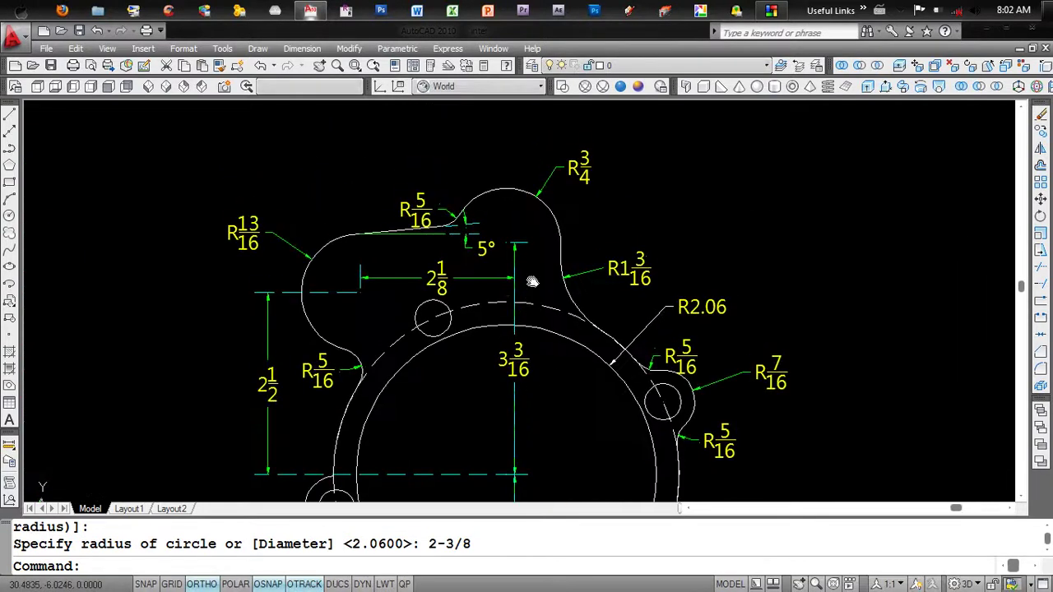
scroll(541, 188, "up", 1)
middle_click_drag(541, 188, 543, 174)
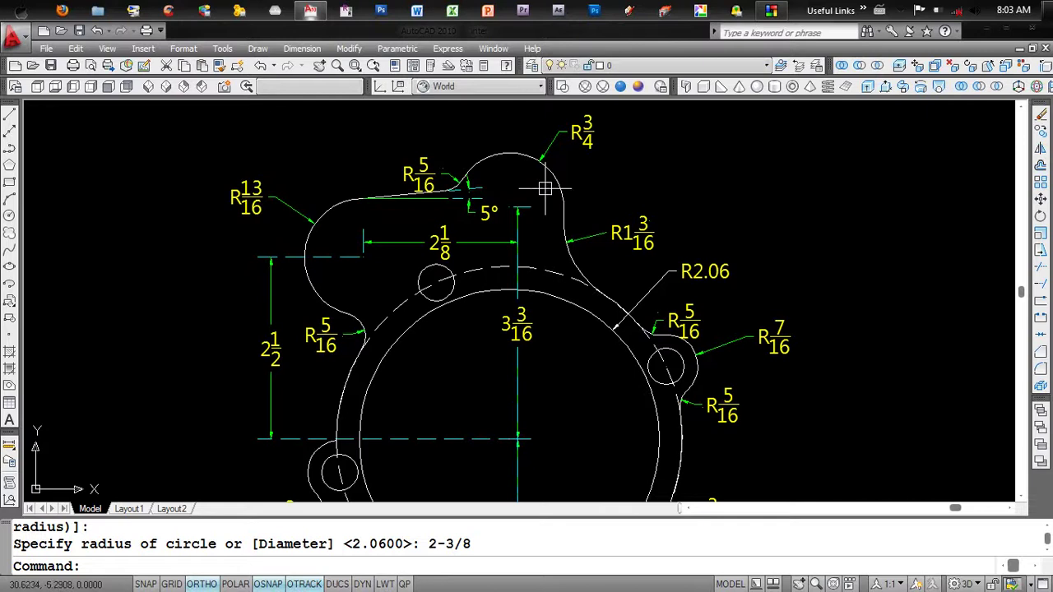
scroll(504, 293, "up", 1)
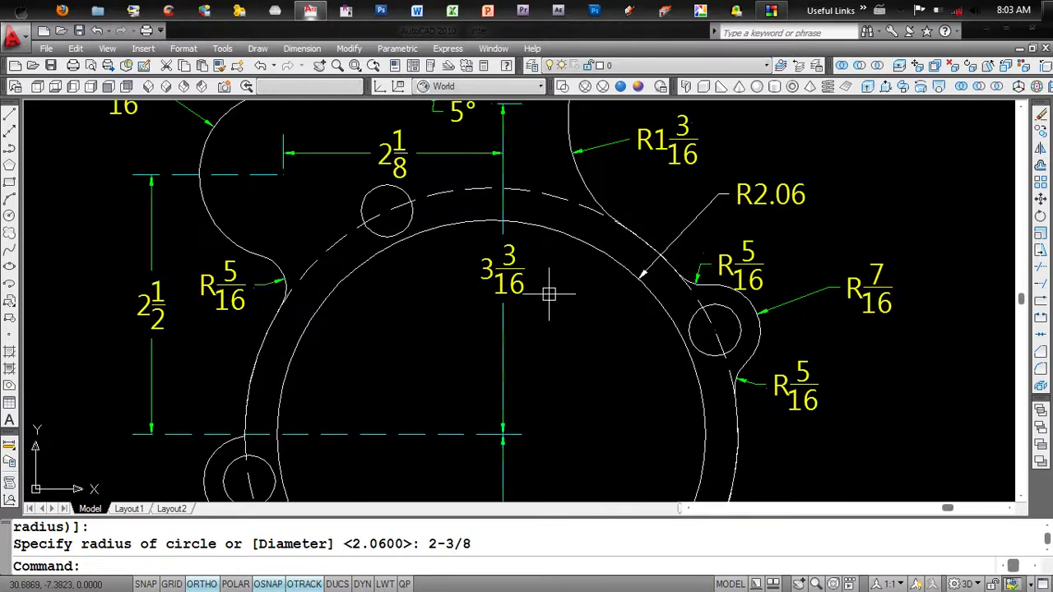
middle_click_drag(615, 291, 612, 275)
middle_click_drag(562, 386, 502, 371)
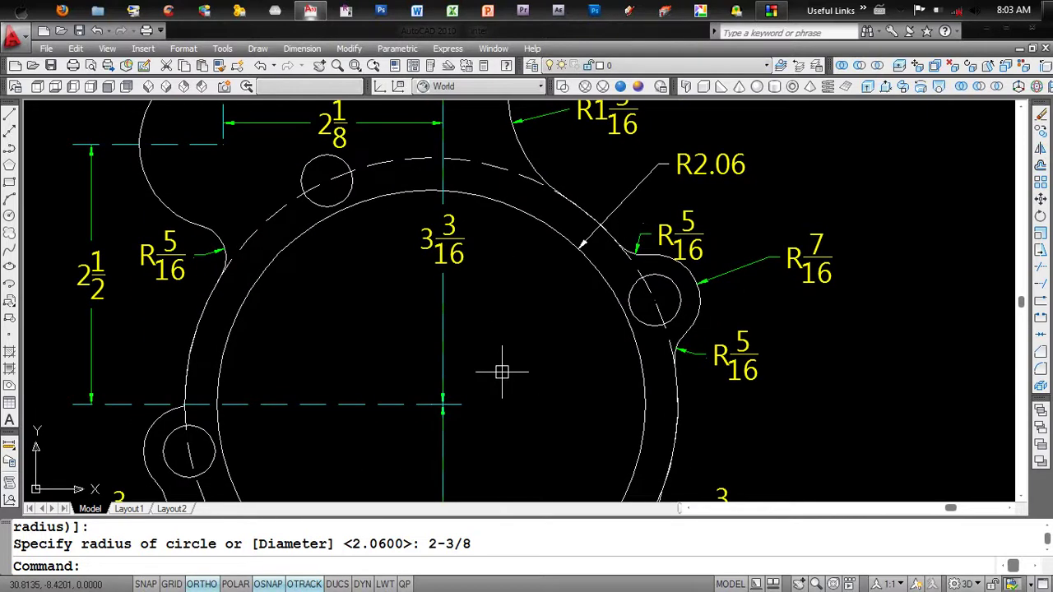
type("l")
key("Return")
scroll(467, 403, "down", 4)
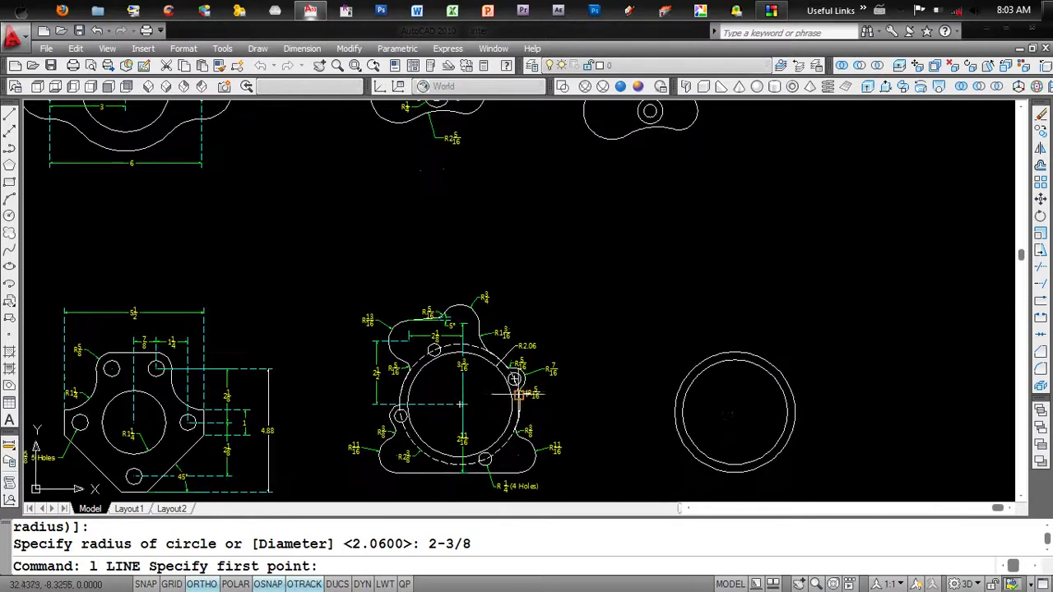
left_click(734, 411)
type("3-3/16")
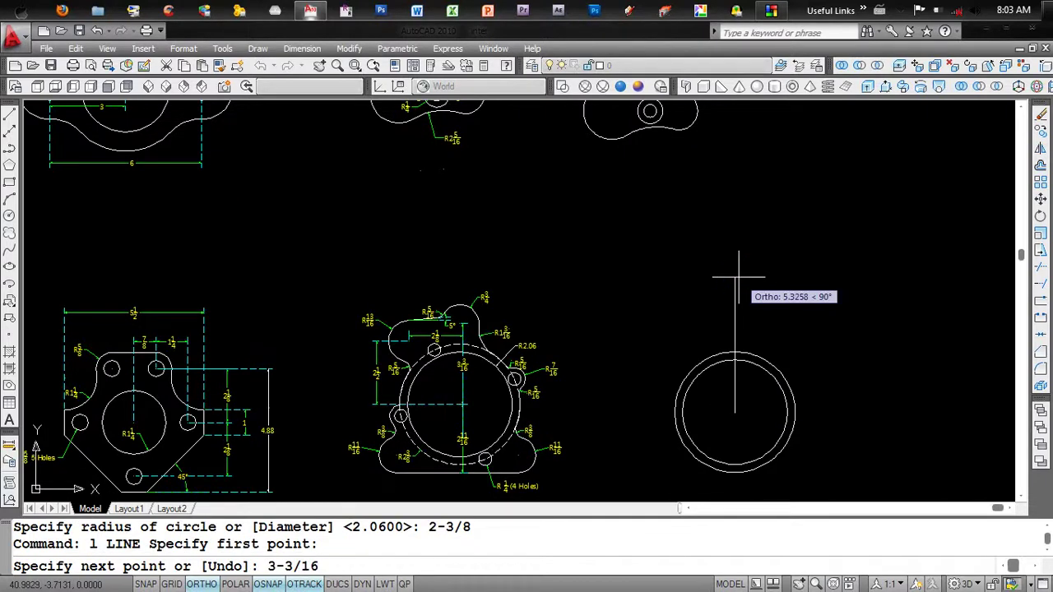
key("Return")
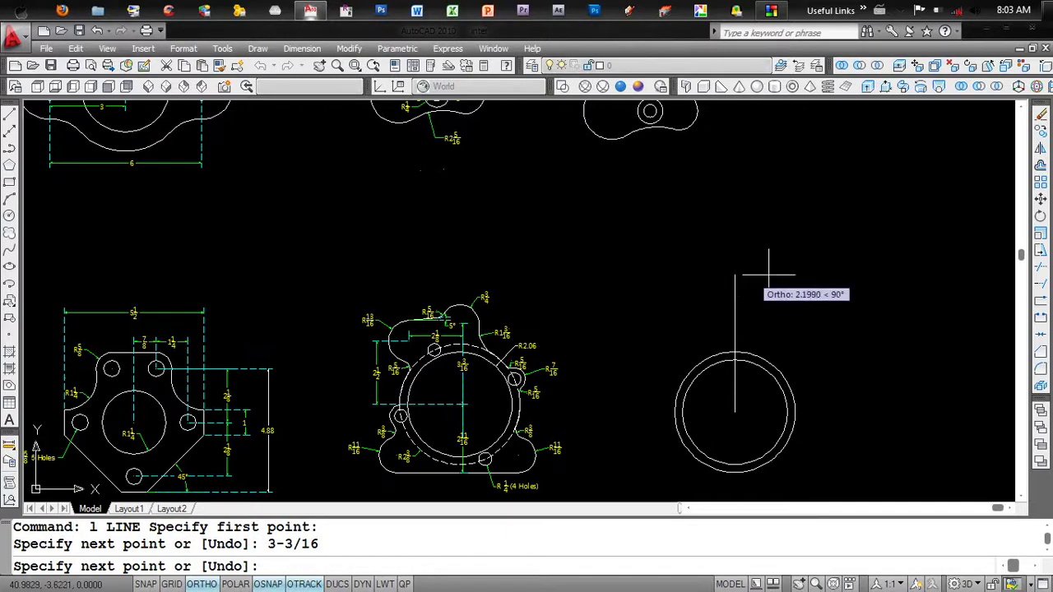
key("Return")
middle_click_drag(470, 324, 493, 270)
scroll(504, 260, "up", 4)
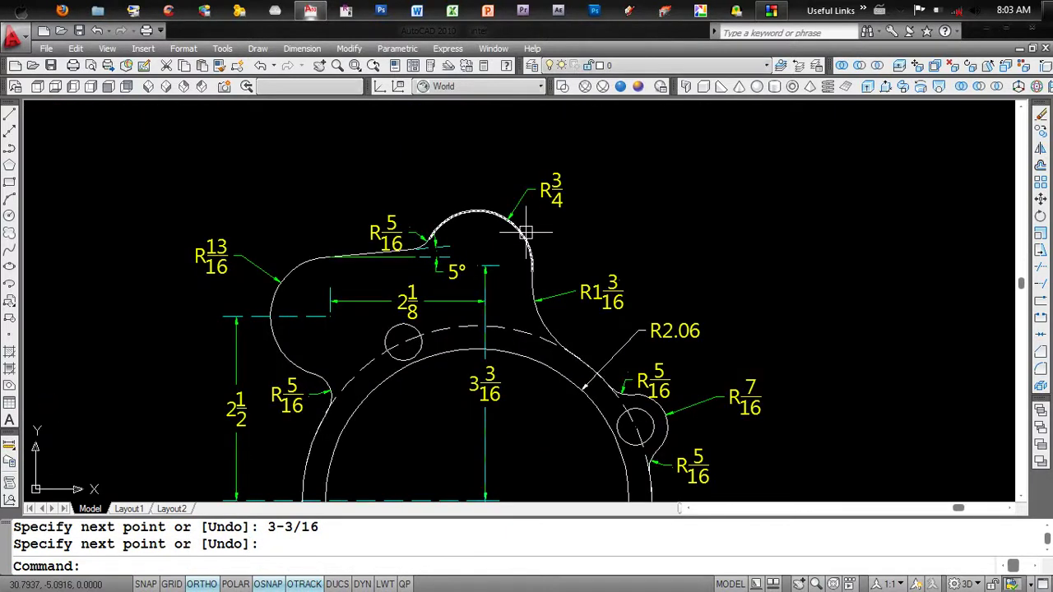
Step: Draw a 3/4-radius circle centred on the top end of the 3-3/16 line
scroll(680, 291, "down", 3)
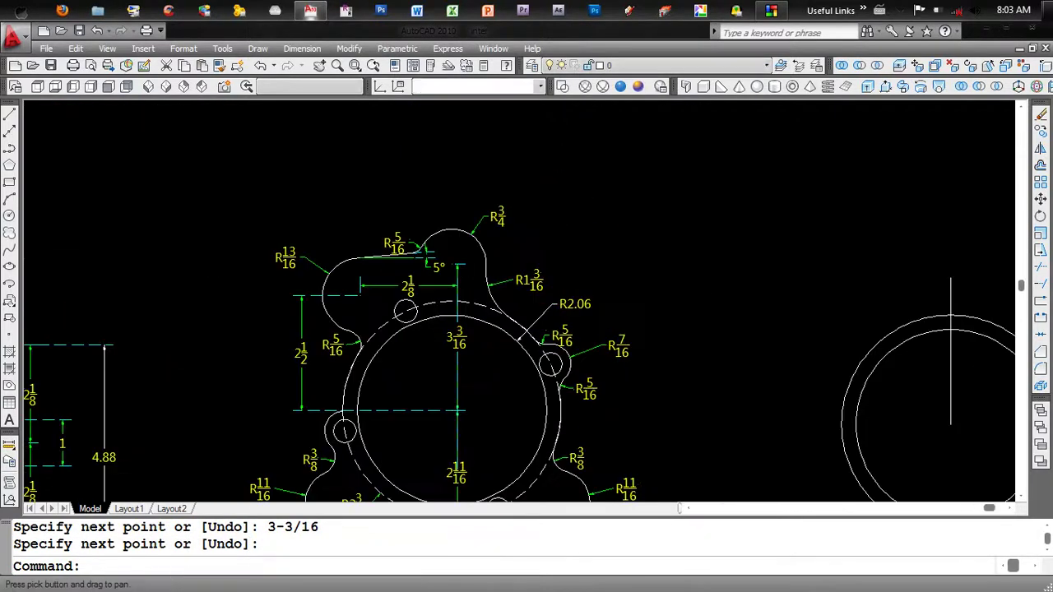
middle_click_drag(939, 305, 846, 296)
type("c")
key("Return")
left_click(837, 283)
type("3/")
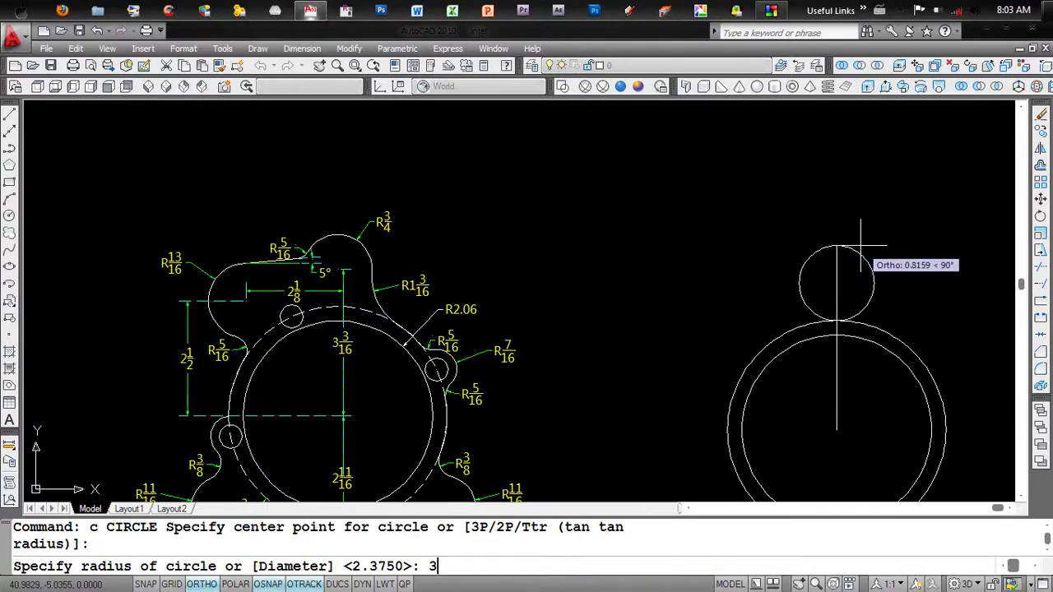
type("4")
key("Return")
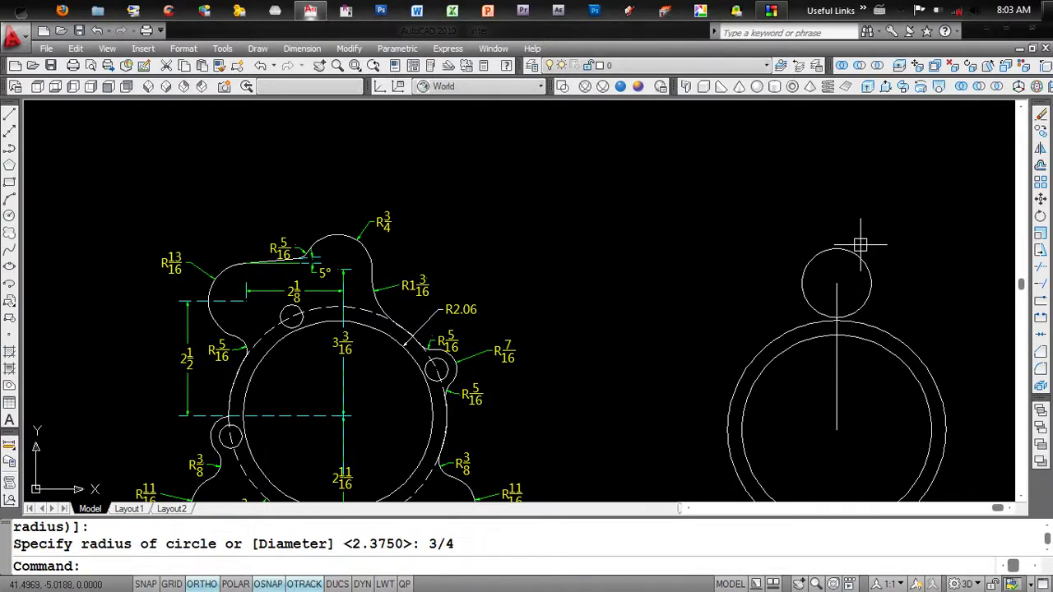
Step: Erase the vertical guide line and zoom toward the reference part's R13/16 arc
middle_click_drag(712, 422, 726, 383)
left_click(867, 366)
left_click(836, 389)
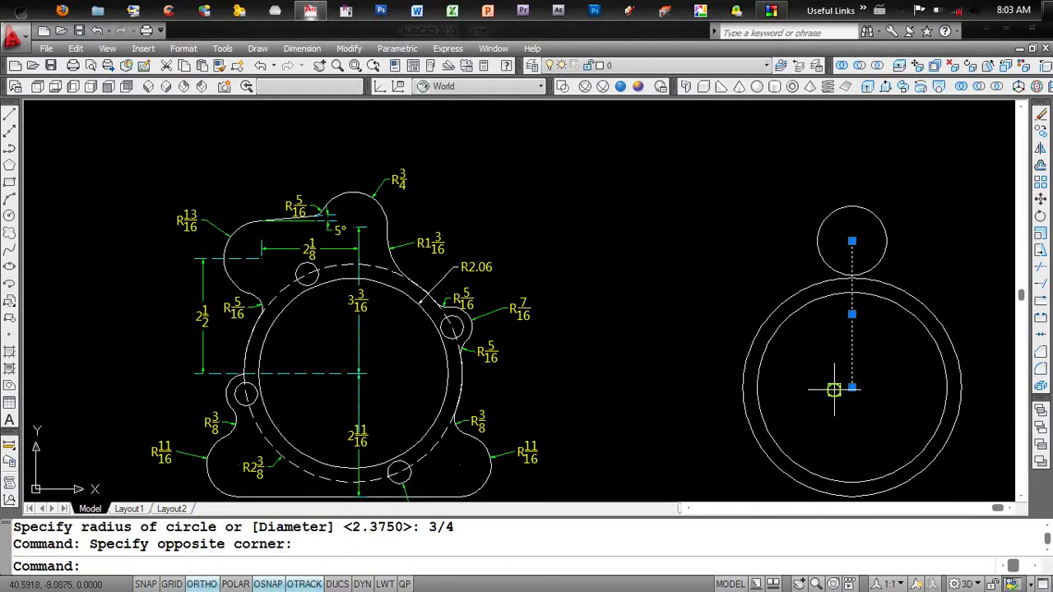
type("e")
key("Return")
middle_click_drag(619, 346, 707, 337)
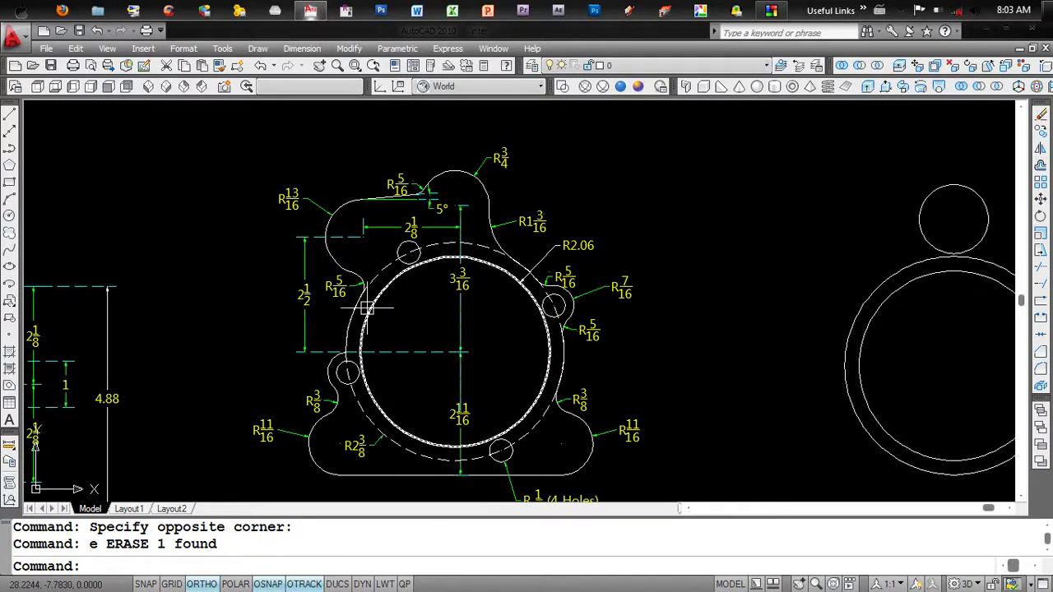
scroll(436, 168, "up", 3)
scroll(442, 177, "up", 2)
scroll(442, 177, "up", 1)
middle_click_drag(442, 177, 409, 280)
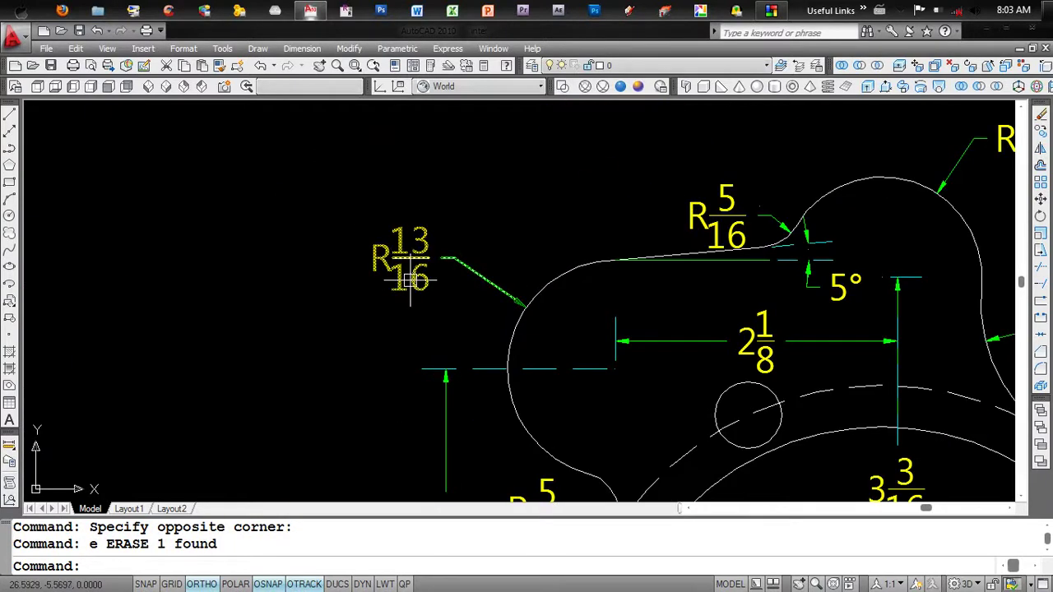
scroll(634, 348, "down", 2)
scroll(463, 263, "down", 2)
scroll(512, 299, "down", 2)
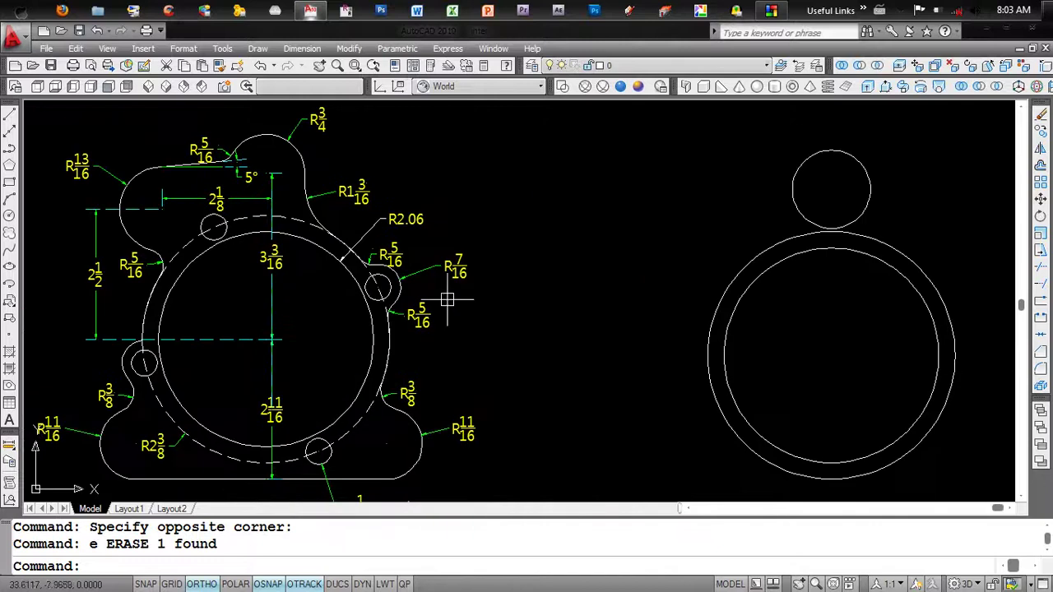
type("l")
Step: Start a new line and zoom onto the reference part's upper-left R13/16 lobe
key("Return")
scroll(238, 269, "up", 1)
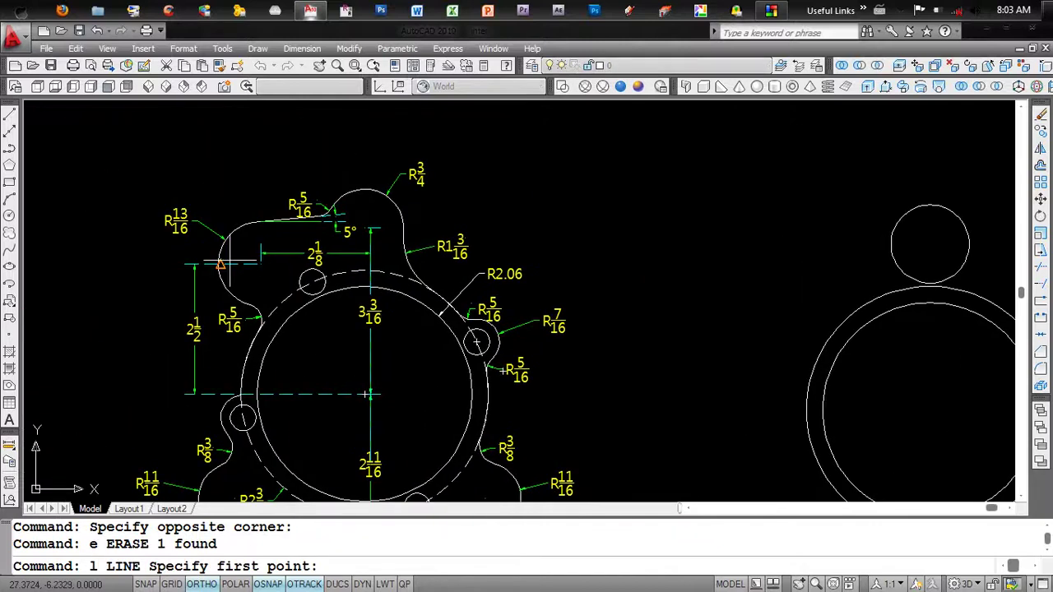
scroll(238, 269, "up", 1)
scroll(362, 271, "up", 1)
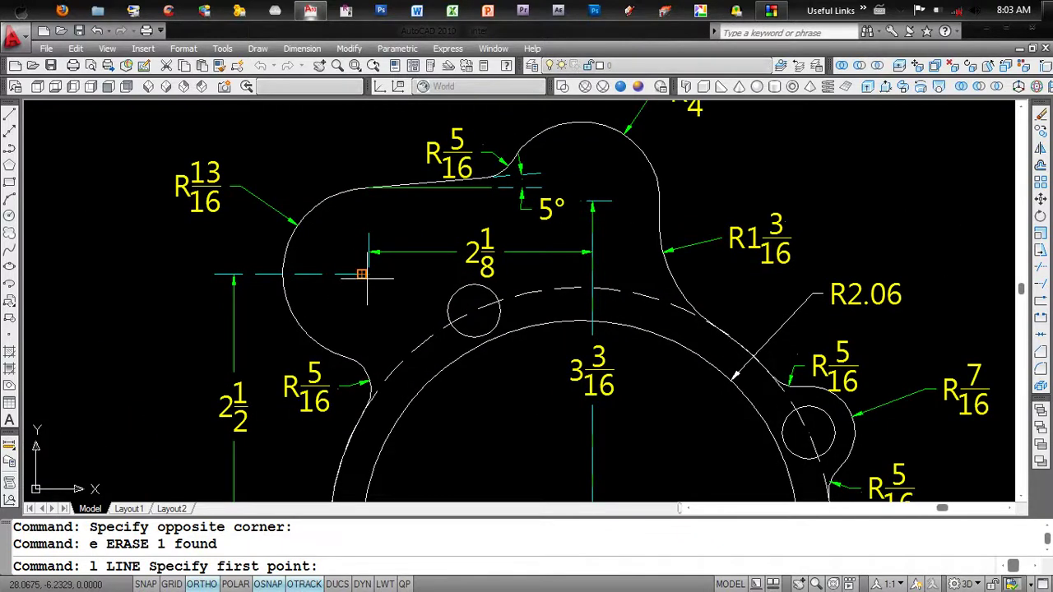
middle_click_drag(368, 274, 380, 204)
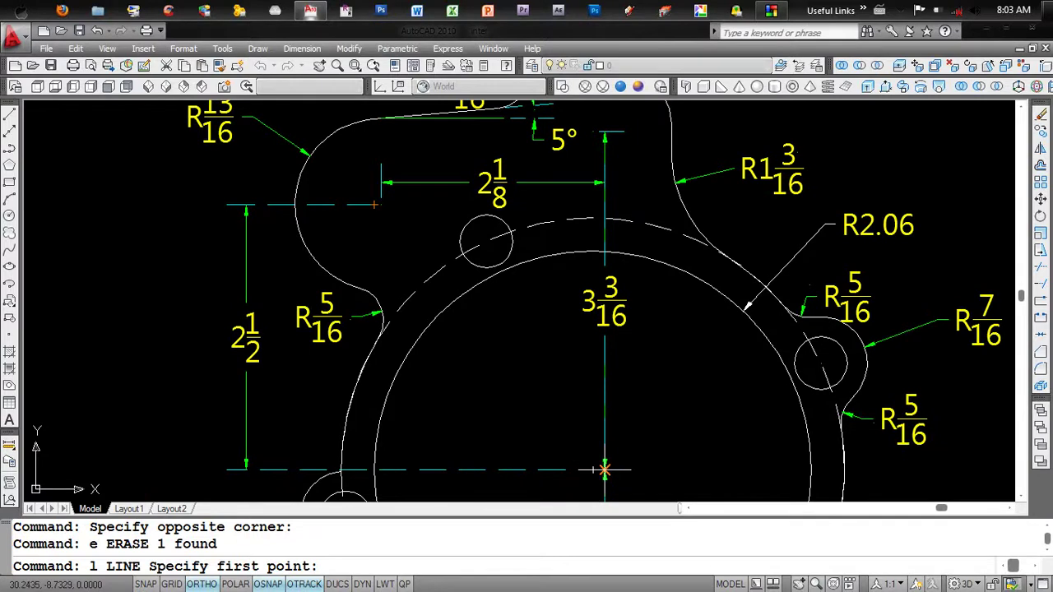
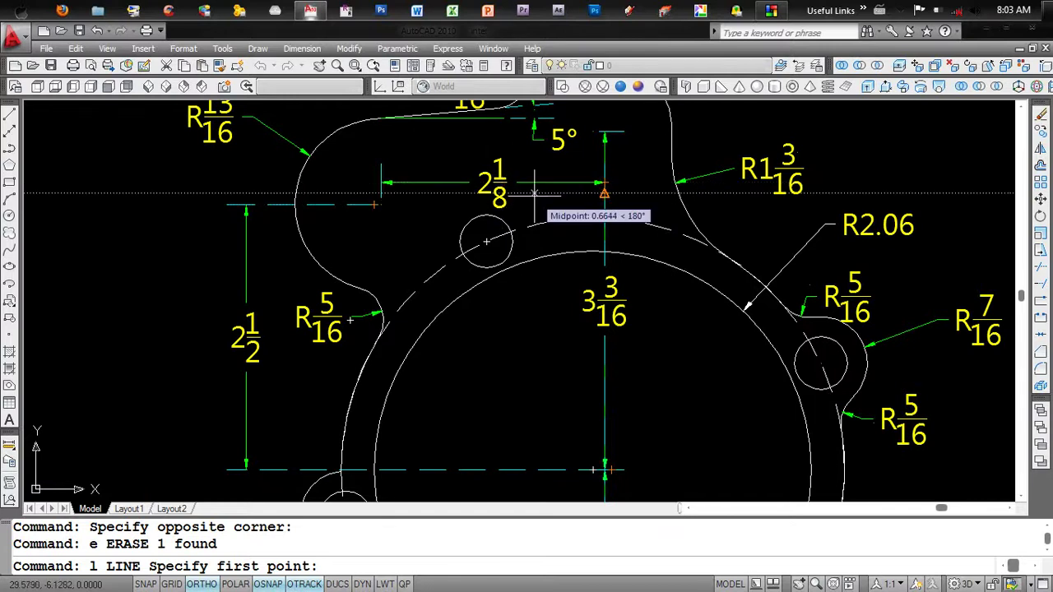
Step: Draw construction lines from the large circle's centre 2.5 up and 2-1/8 left
scroll(669, 348, "down", 2)
scroll(672, 321, "down", 5)
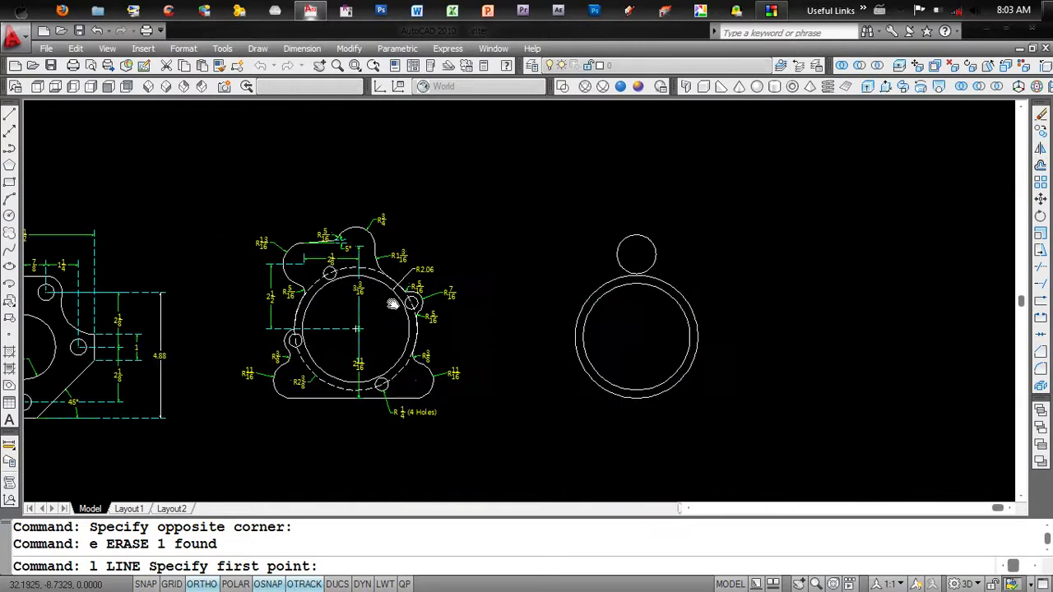
left_click(635, 336)
type("2.5")
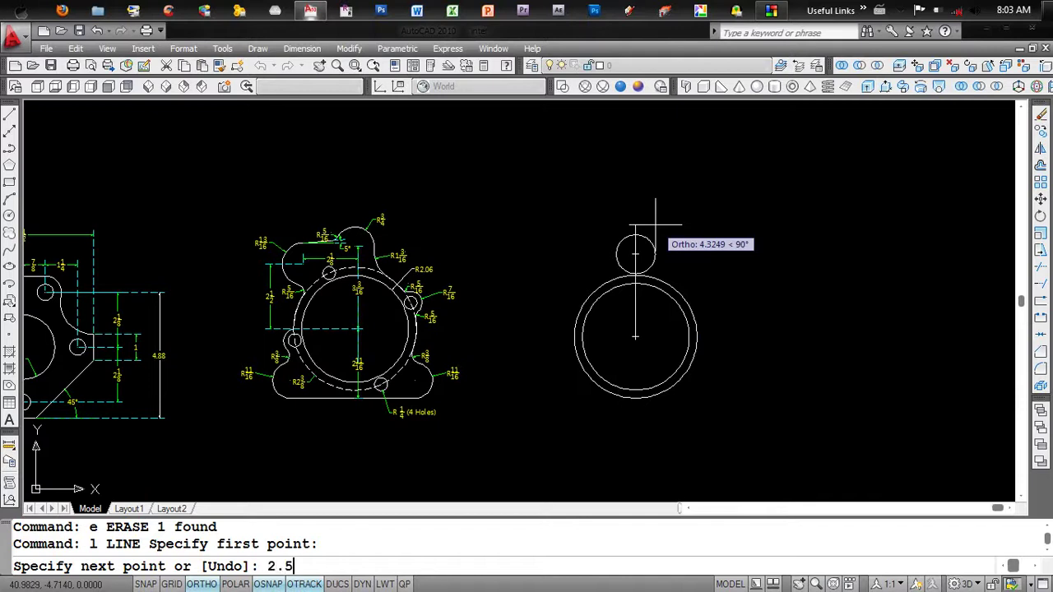
key("Return")
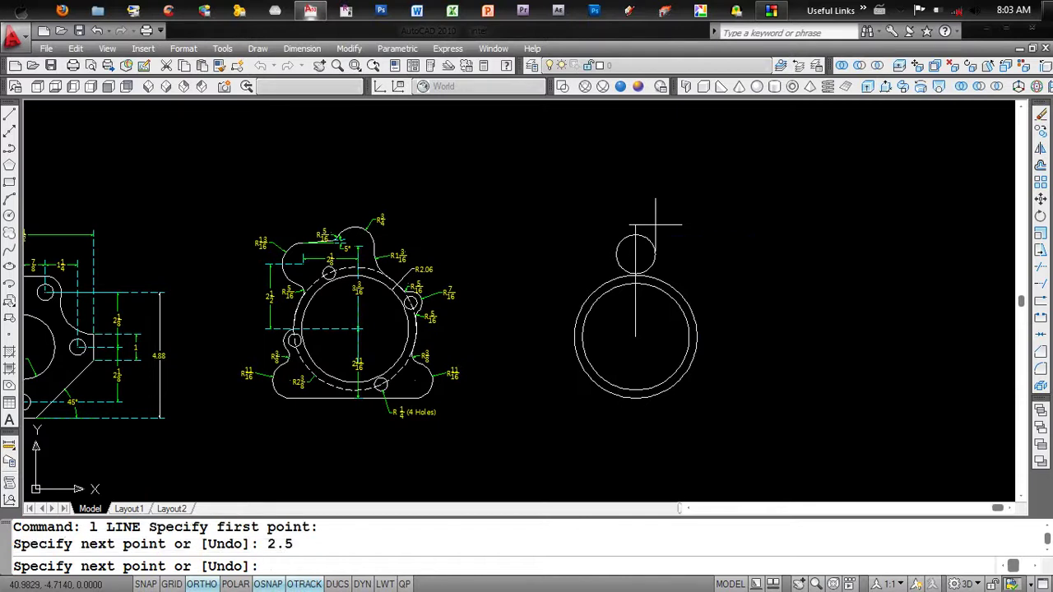
scroll(436, 269, "up", 3)
type("2-1/8")
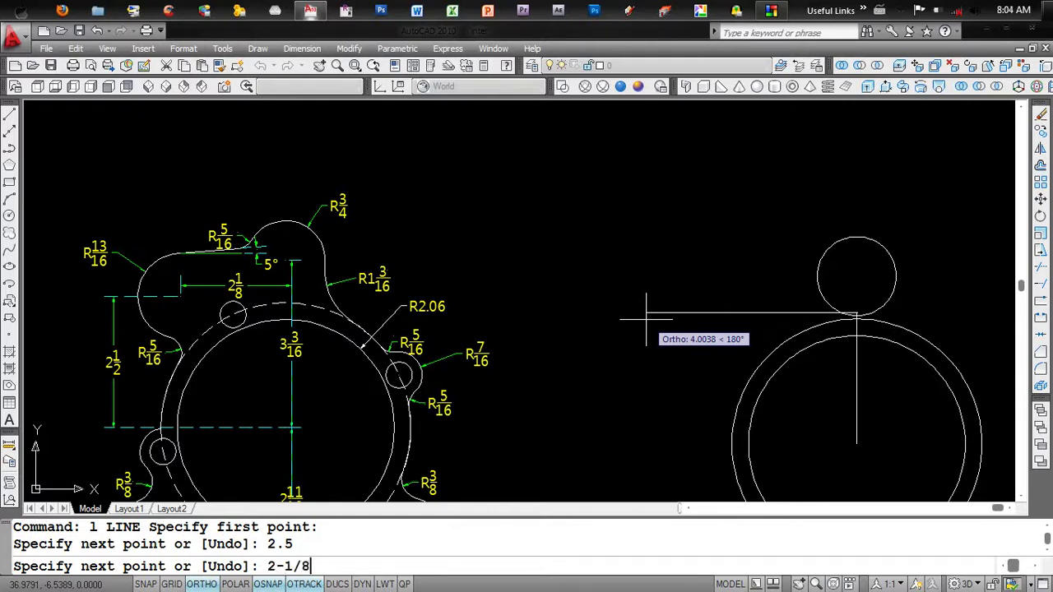
key("Return")
Step: Draw a 13/16-radius circle centred at the construction line's end
key("Return")
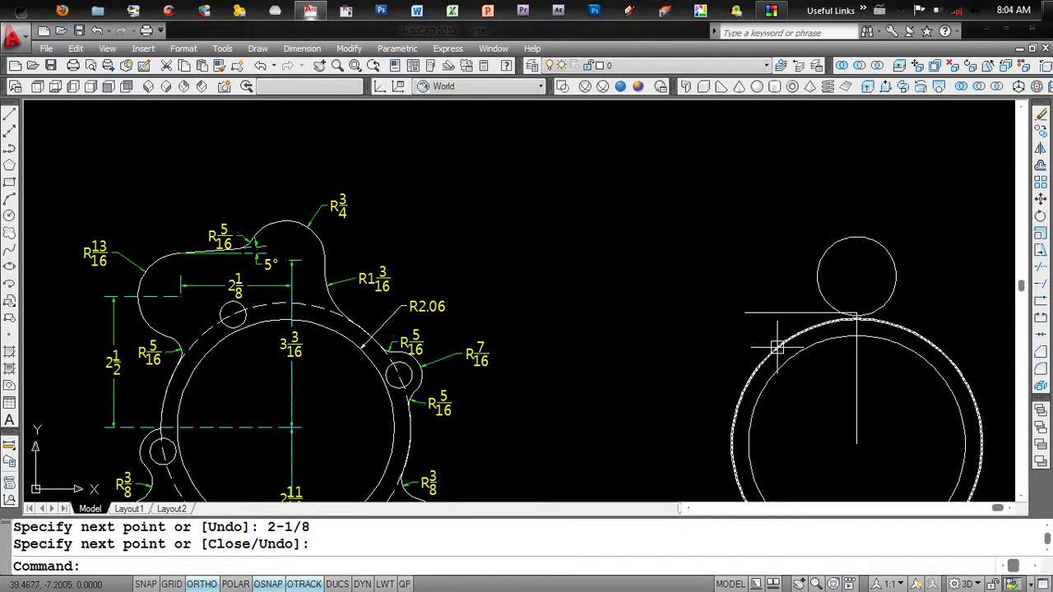
scroll(776, 347, "up", 3)
scroll(748, 349, "down", 4)
type("c")
key("Return")
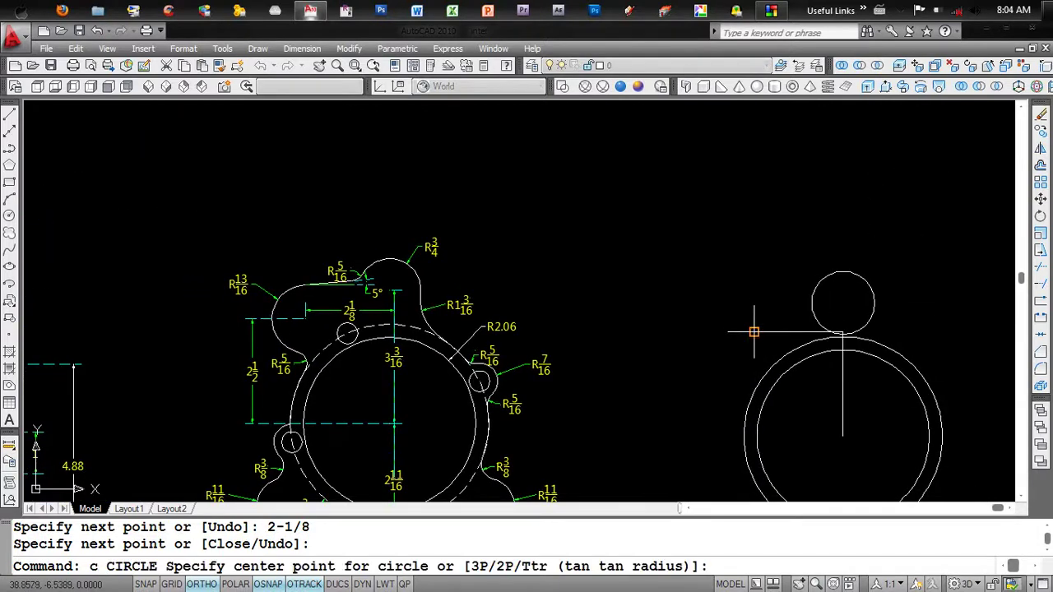
left_click(754, 331)
type("1")
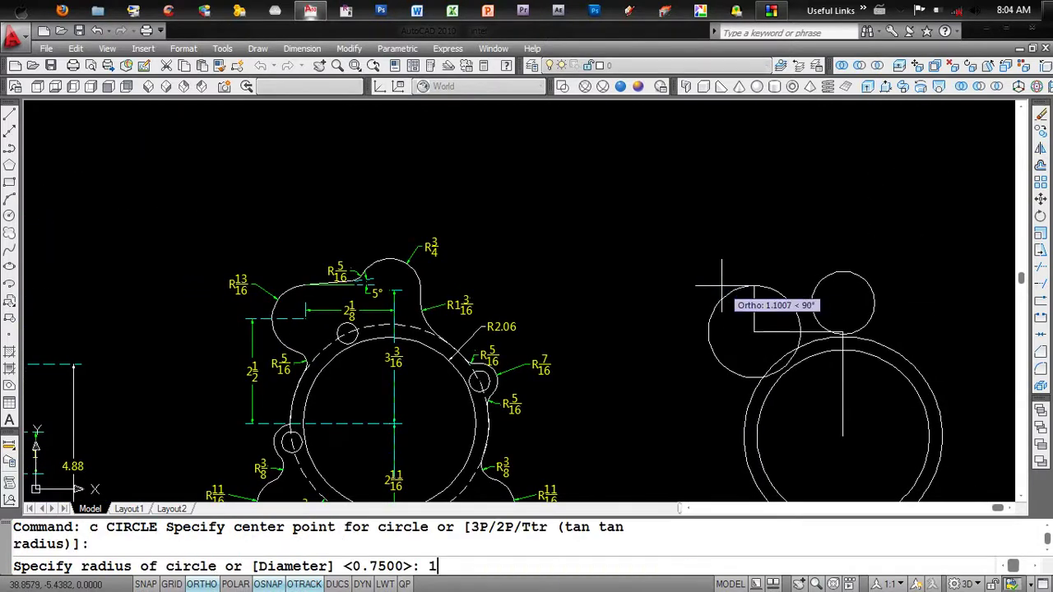
type("3/16")
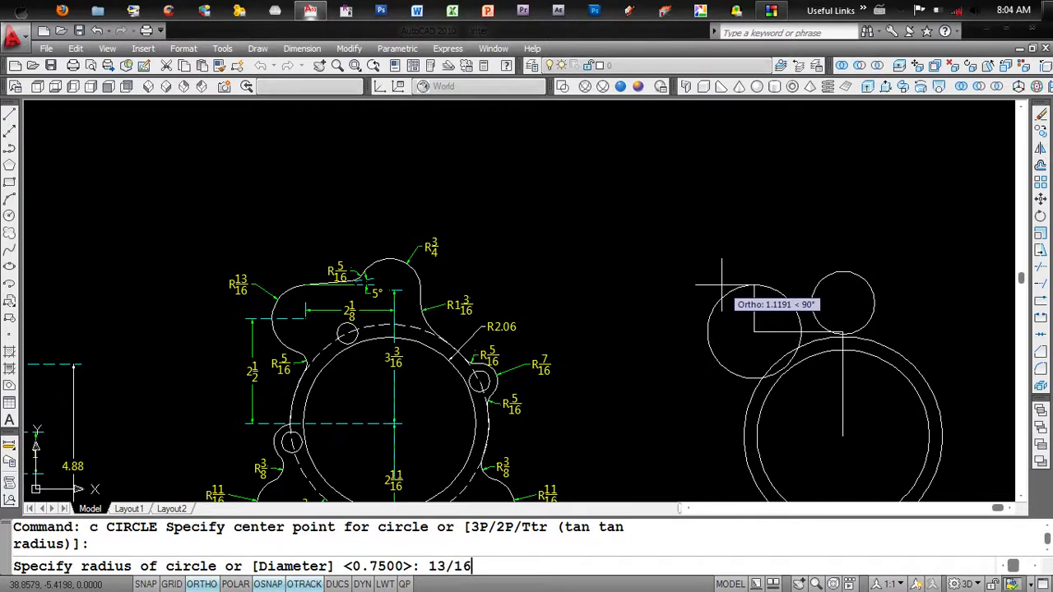
key("Return")
Step: Erase the two construction lines
left_click_drag(859, 412, 818, 397)
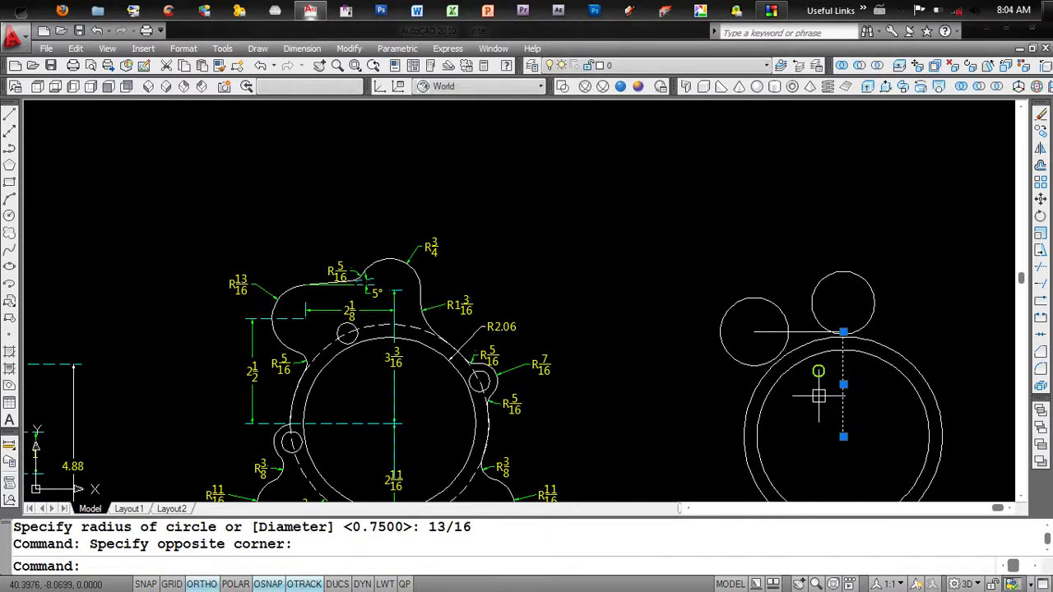
scroll(818, 396, "up", 2)
scroll(765, 361, "down", 1)
type("e")
key("Return")
scroll(757, 357, "down", 2)
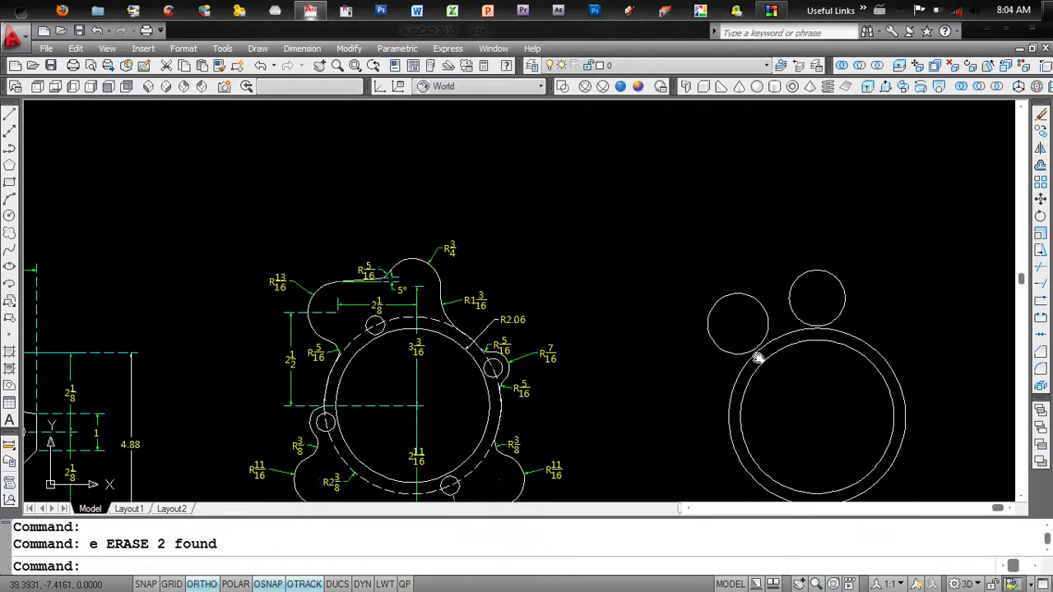
scroll(757, 357, "up", 2)
middle_click_drag(897, 387, 634, 318)
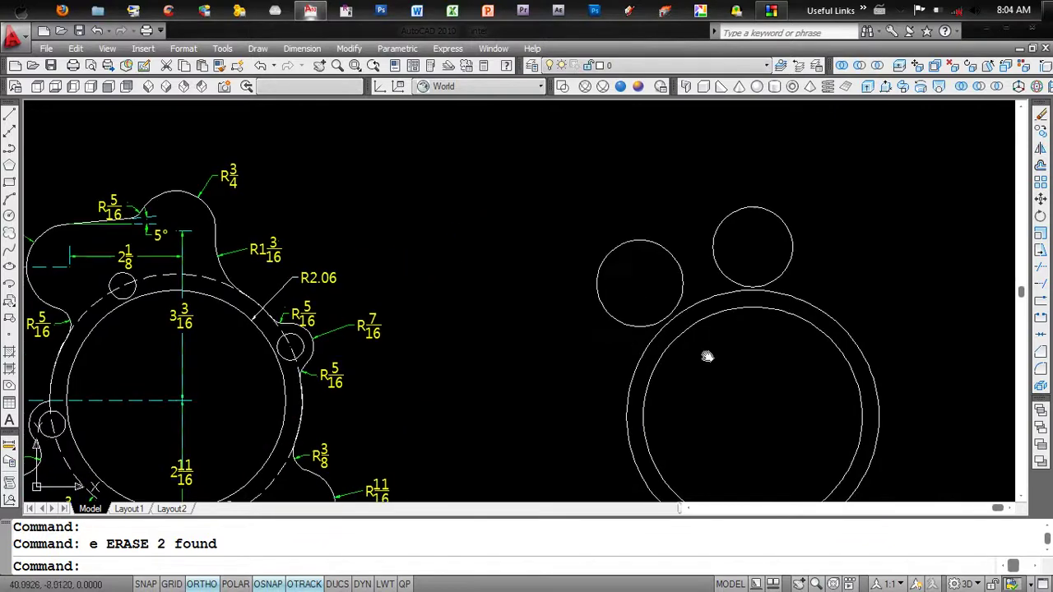
middle_click_drag(707, 356, 753, 309)
scroll(707, 260, "down", 2)
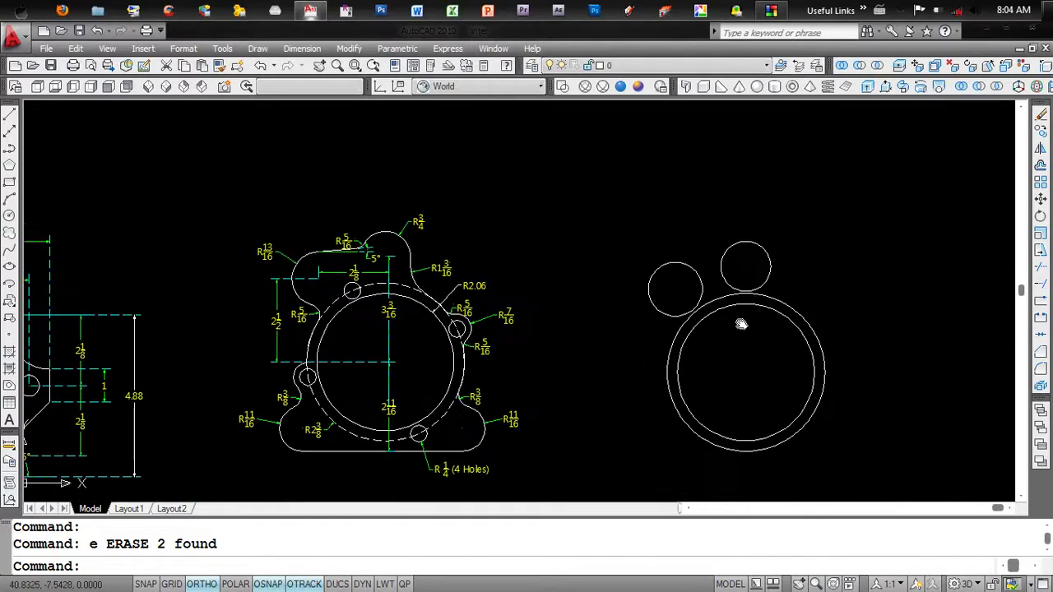
scroll(653, 337, "up", 1)
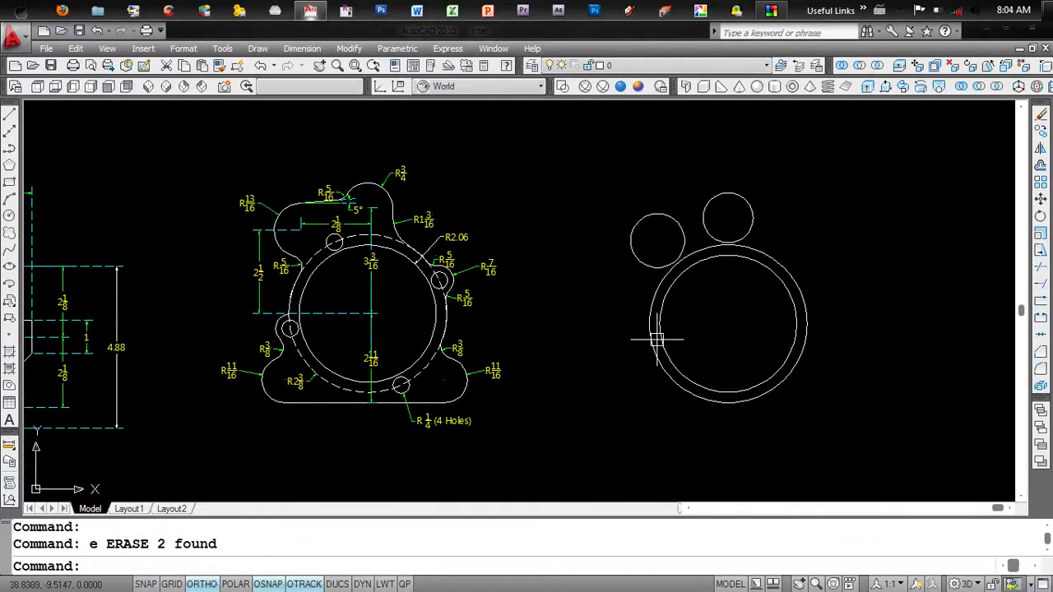
scroll(649, 291, "up", 2)
scroll(605, 244, "up", 3)
scroll(604, 246, "down", 1)
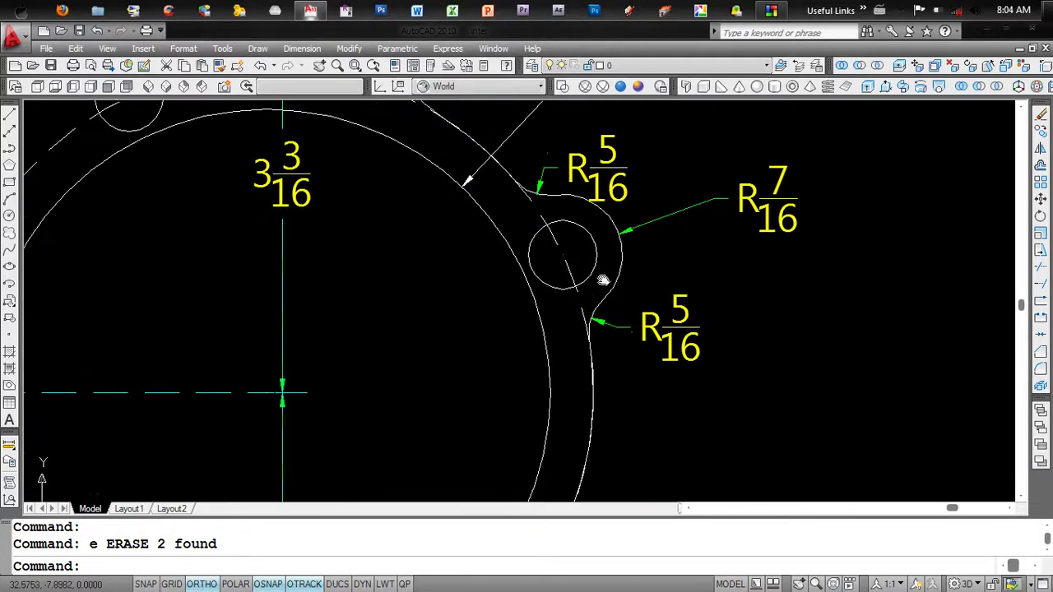
scroll(617, 255, "down", 1)
scroll(605, 252, "up", 2)
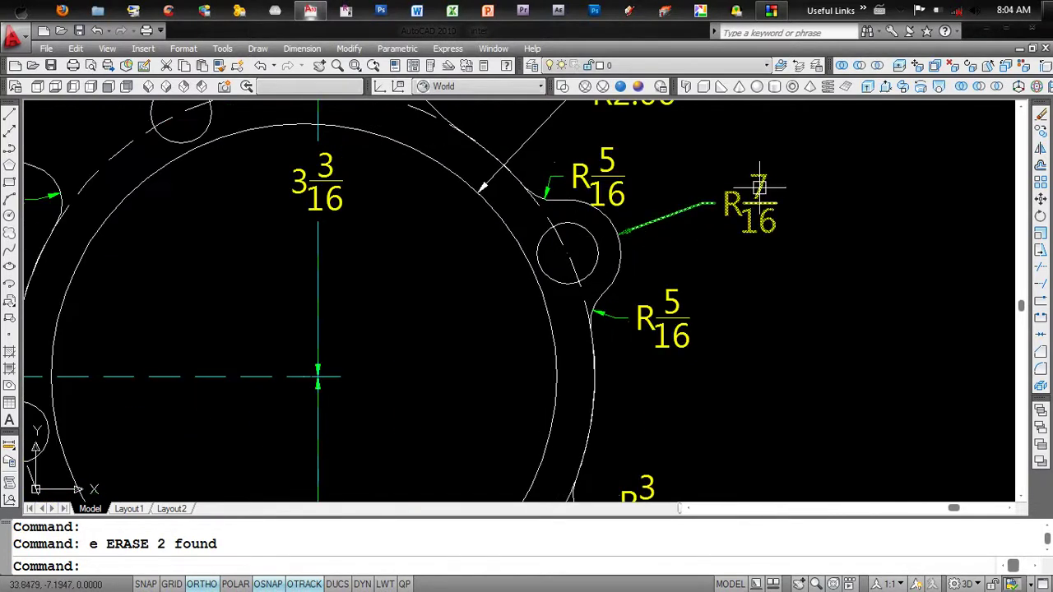
scroll(605, 259, "down", 3)
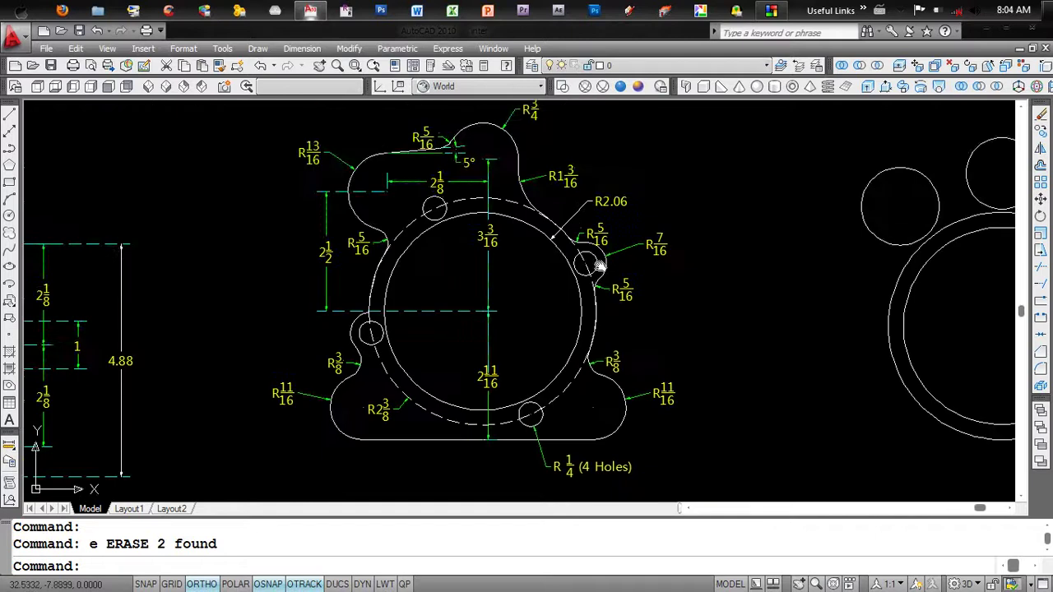
scroll(613, 230, "up", 1)
scroll(559, 354, "up", 2)
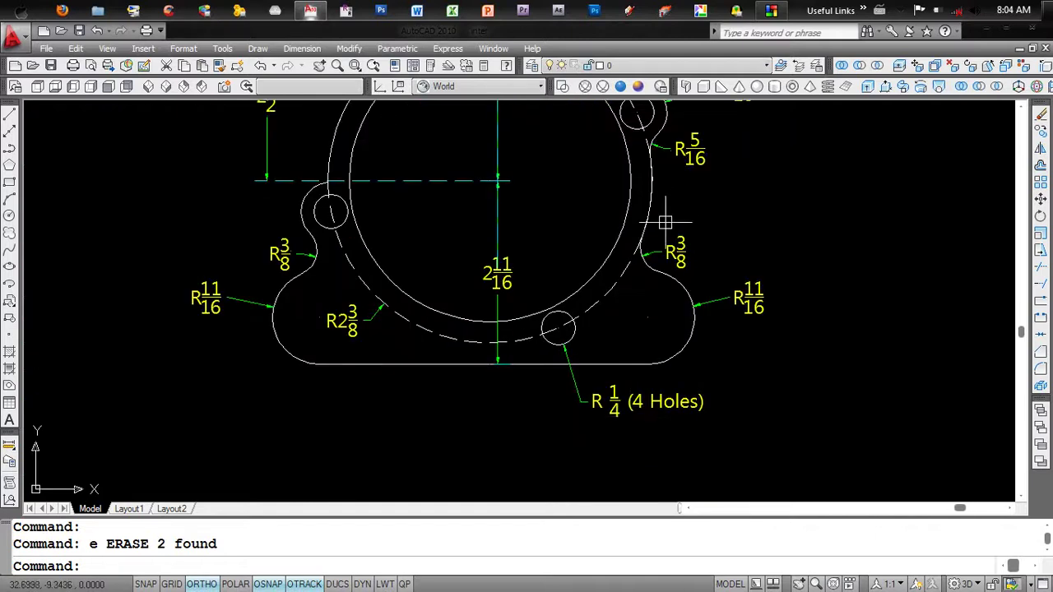
middle_click_drag(669, 235, 692, 366)
middle_click_drag(658, 256, 648, 279)
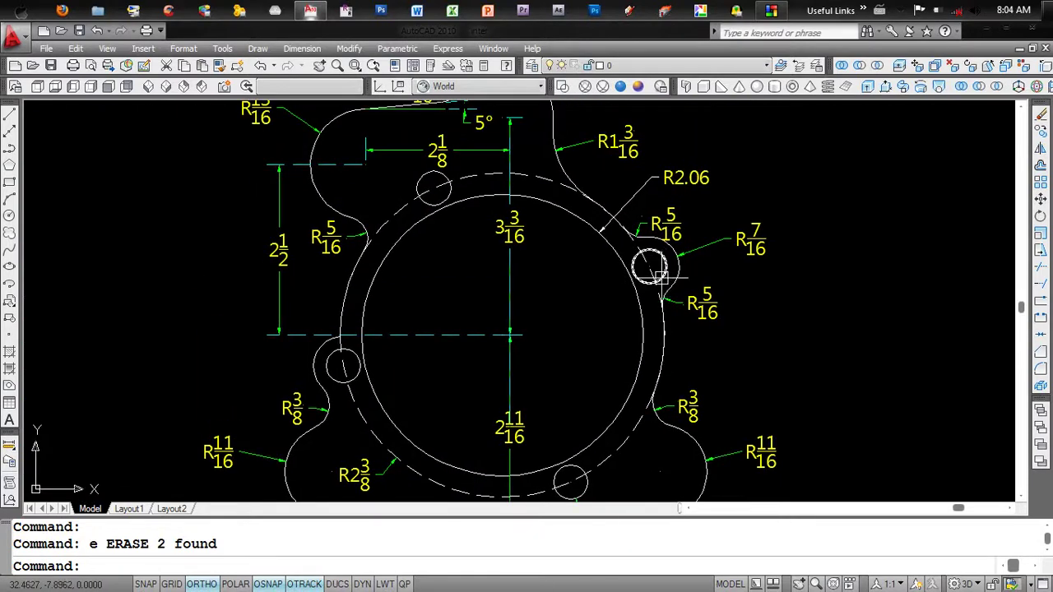
scroll(565, 242, "up", 1)
middle_click_drag(566, 247, 579, 209)
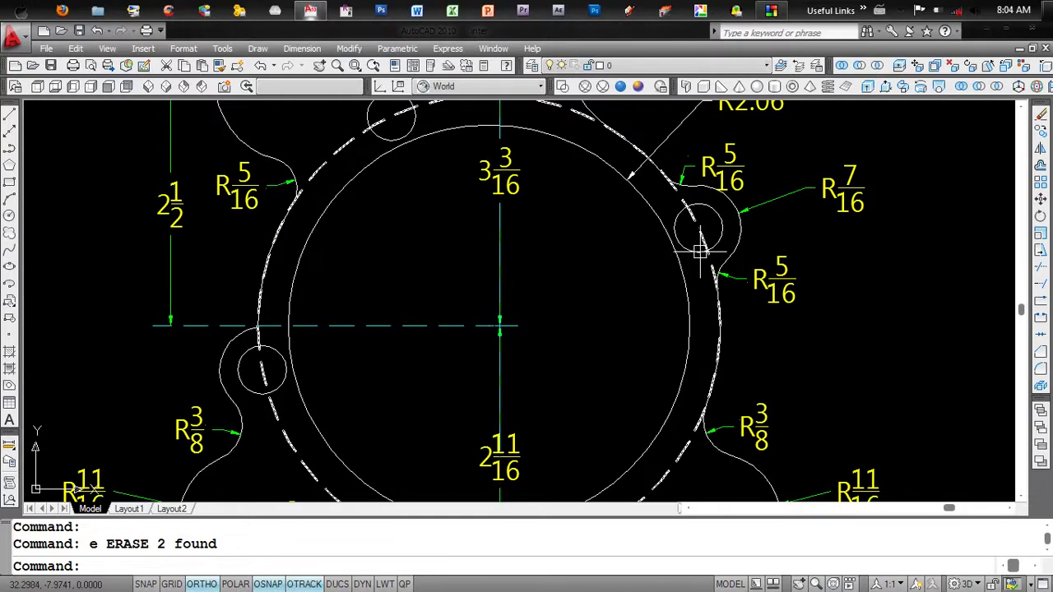
scroll(700, 252, "down", 2)
left_click(302, 49)
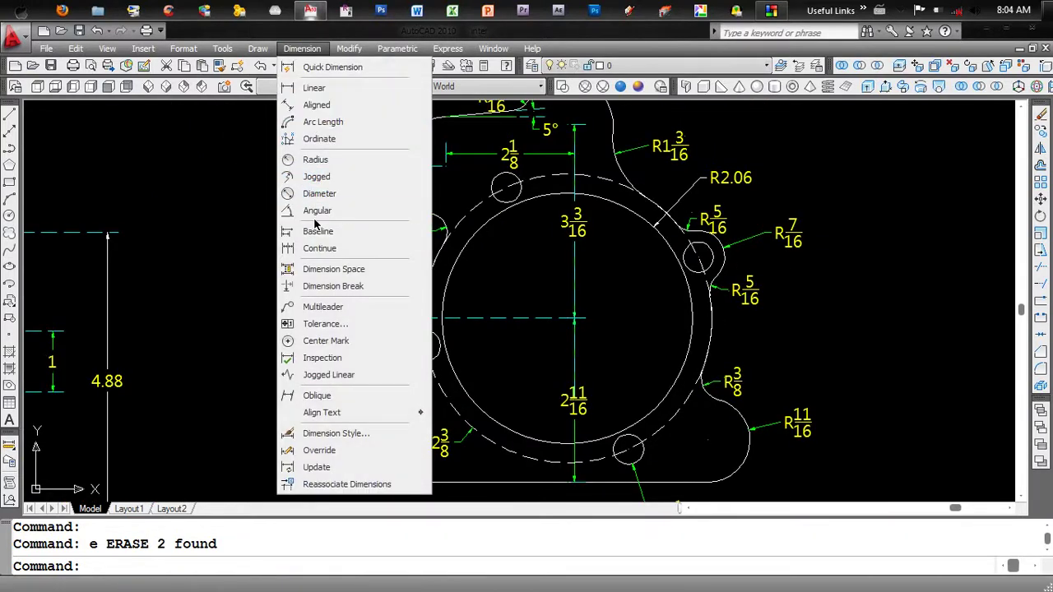
key("Escape")
scroll(606, 298, "up", 1)
scroll(606, 298, "up", 1)
type("l")
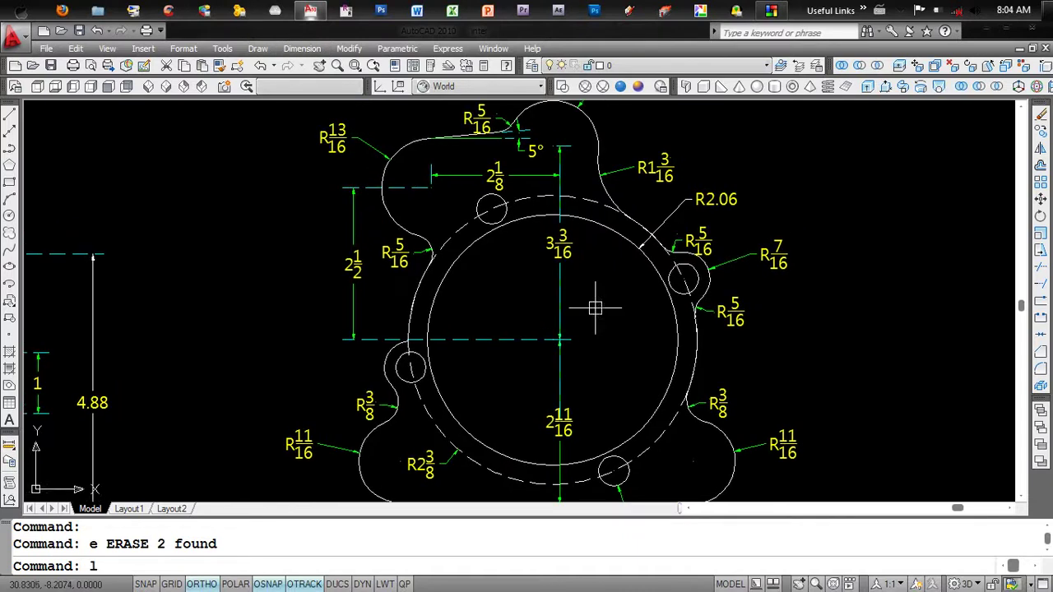
key("Return")
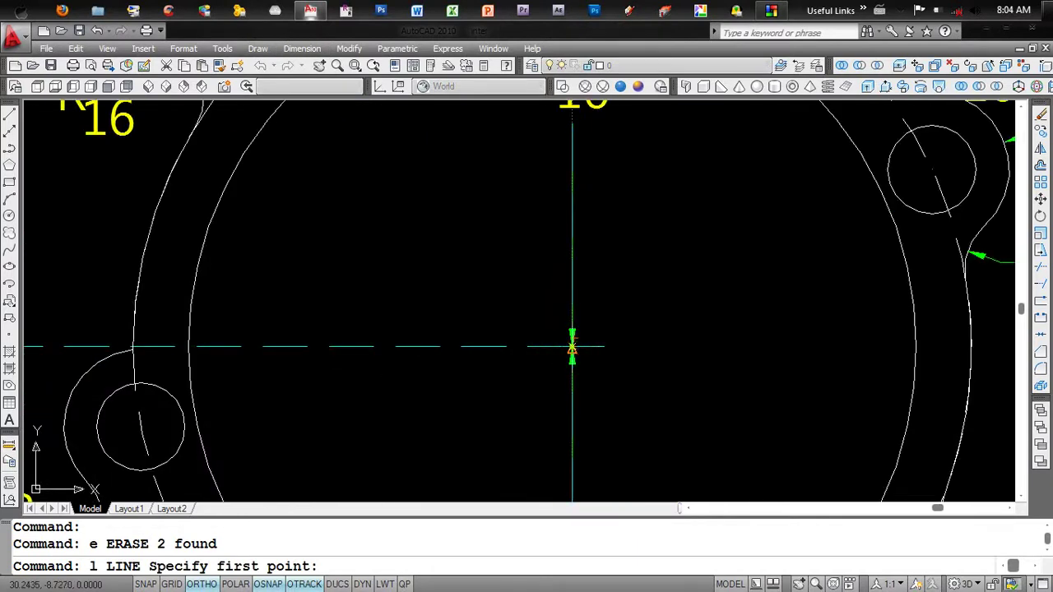
Step: Draw a line from the centre-line intersection to the large circle, then erase the horizontal line
left_click(572, 347)
left_click(799, 357)
right_click(600, 301)
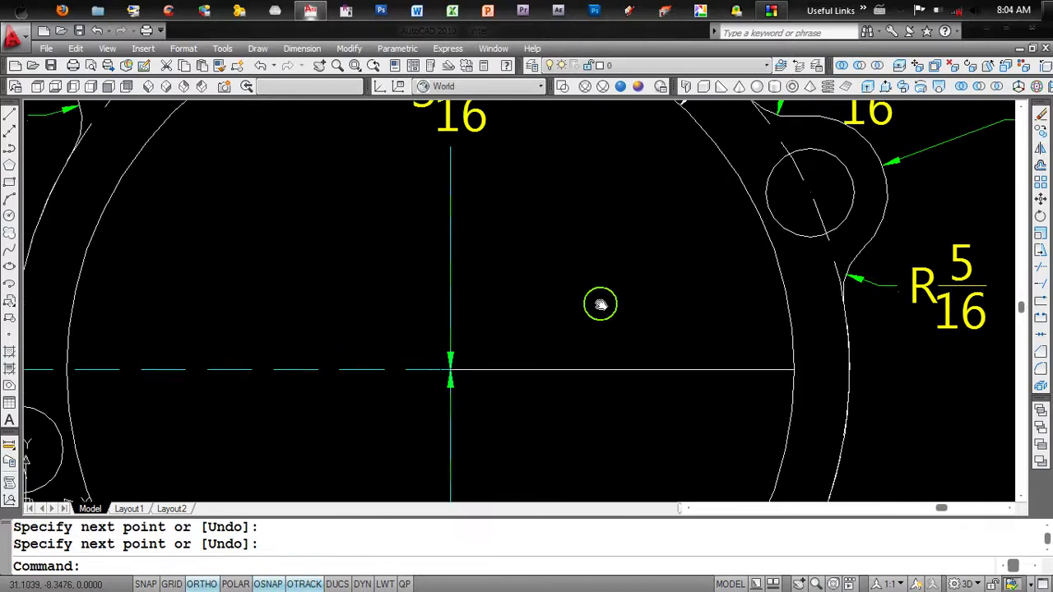
left_click(616, 394)
left_click(584, 360)
type("e")
key("Return")
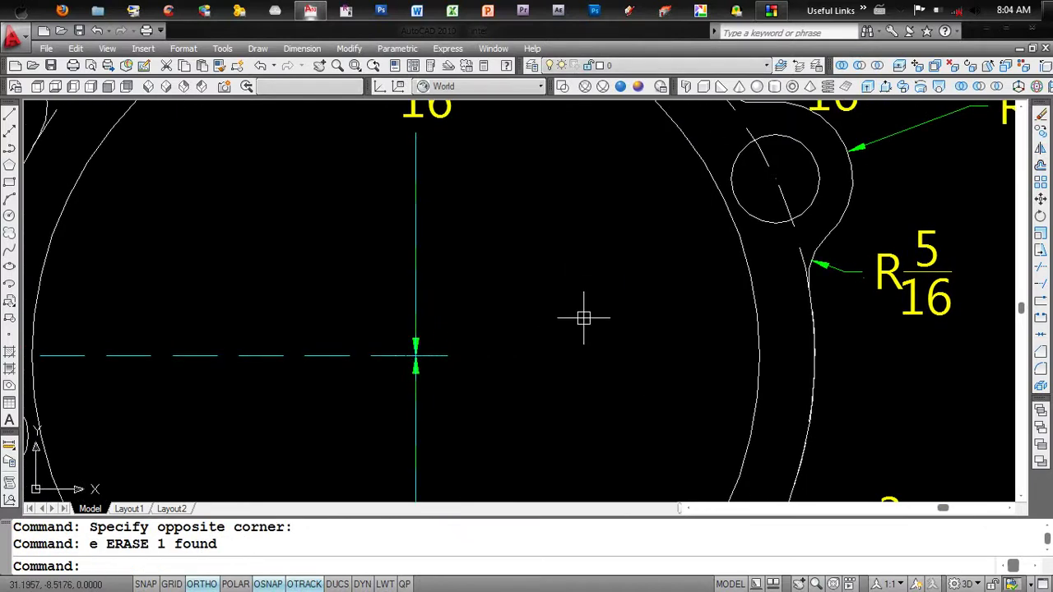
Step: Draw a new horizontal line from the circle intersection across the centre
type("l")
key("Return")
left_click(759, 356)
scroll(488, 340, "up", 3)
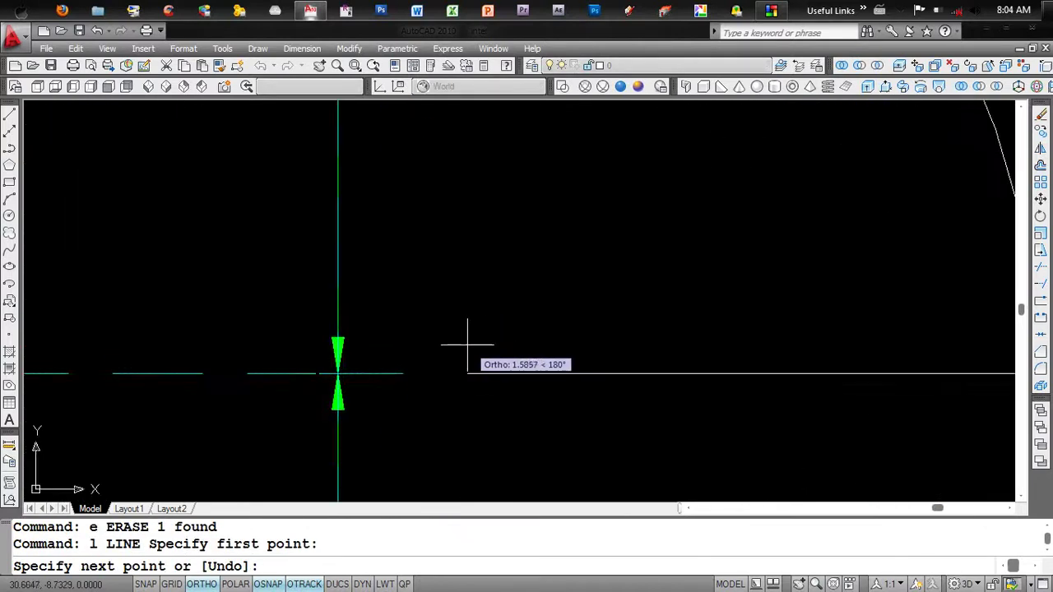
left_click(465, 345)
key("Return")
scroll(493, 340, "down", 4)
scroll(616, 293, "up", 2)
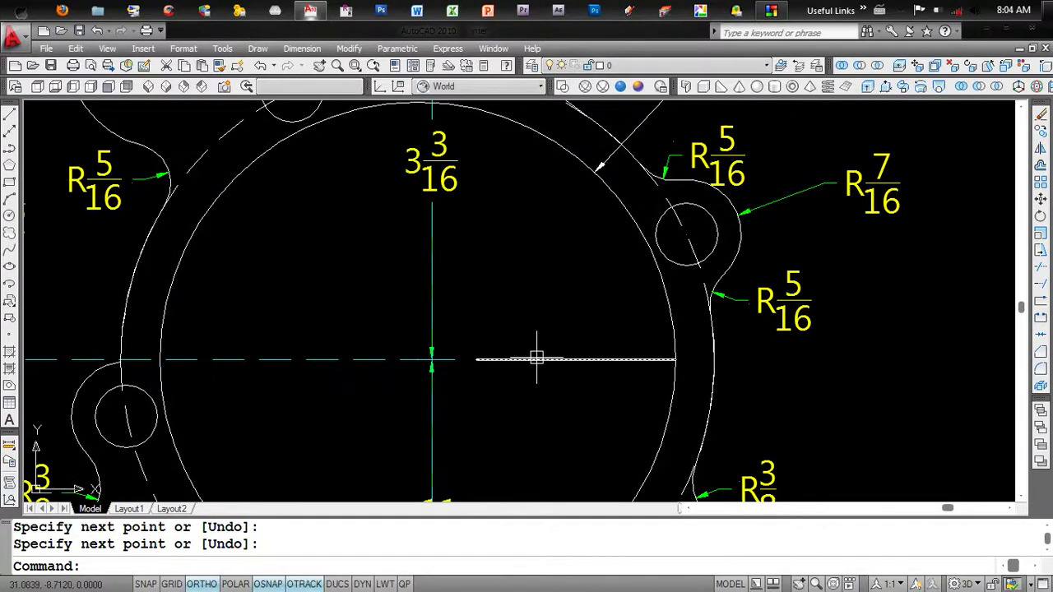
type("l")
Step: Draw a diagonal line from the upper-right bolt hole's centre to the centre-line intersection
key("Return")
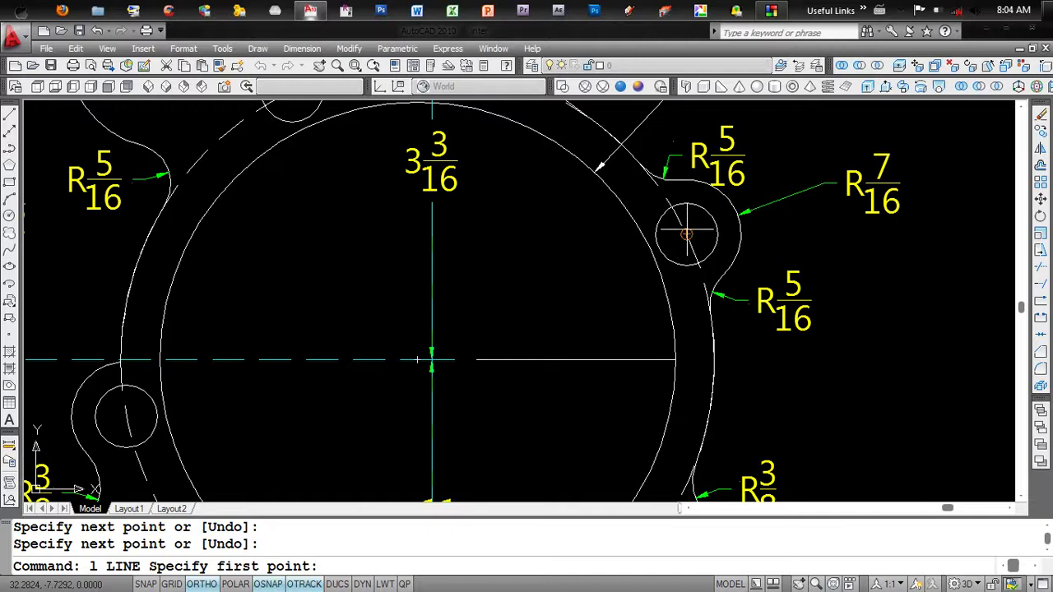
left_click(685, 234)
scroll(431, 362, "up", 3)
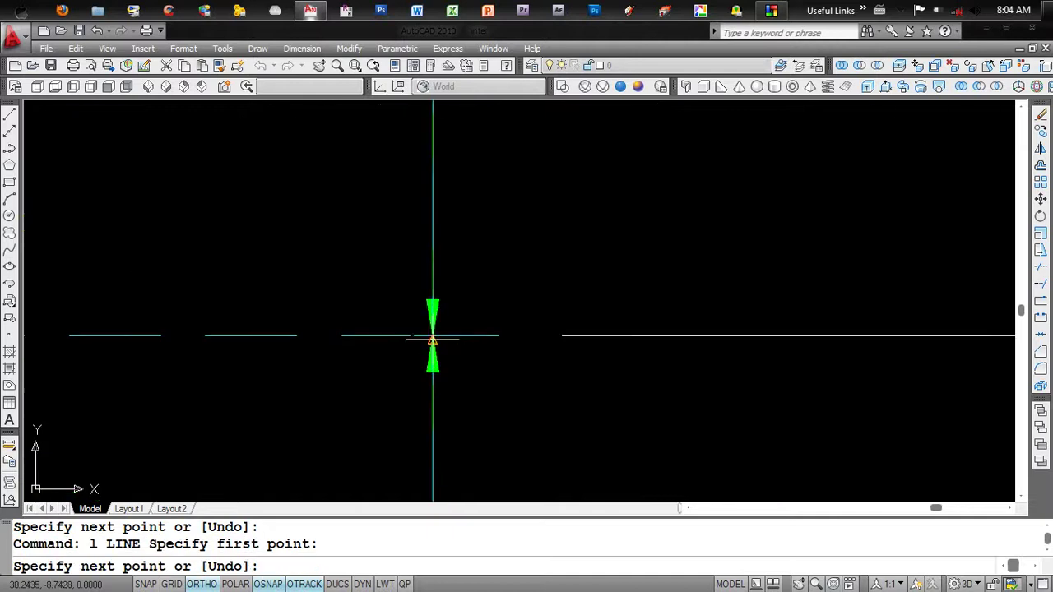
left_click(431, 335)
key("Return")
scroll(433, 336, "down", 3)
scroll(463, 307, "down", 1)
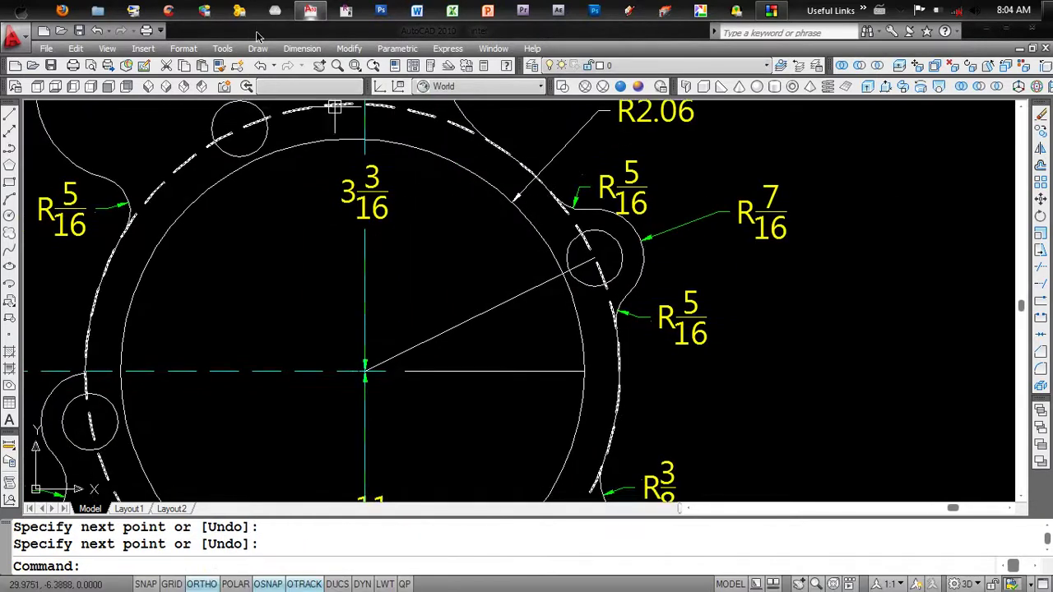
Step: Measure the angle between the horizontal and diagonal lines with an angular dimension, then cancel
left_click(302, 48)
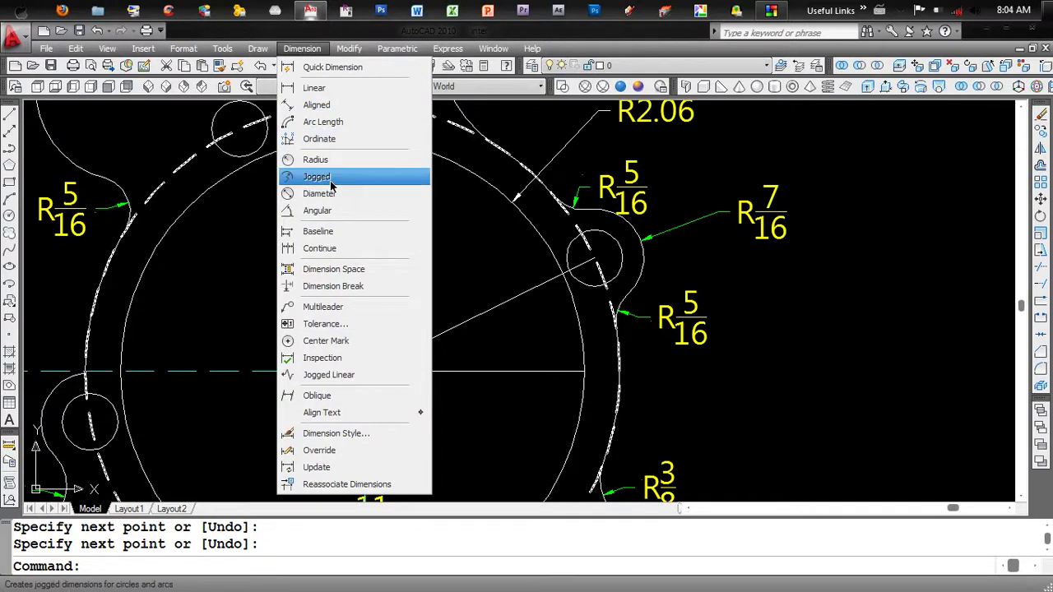
left_click(332, 212)
left_click(493, 371)
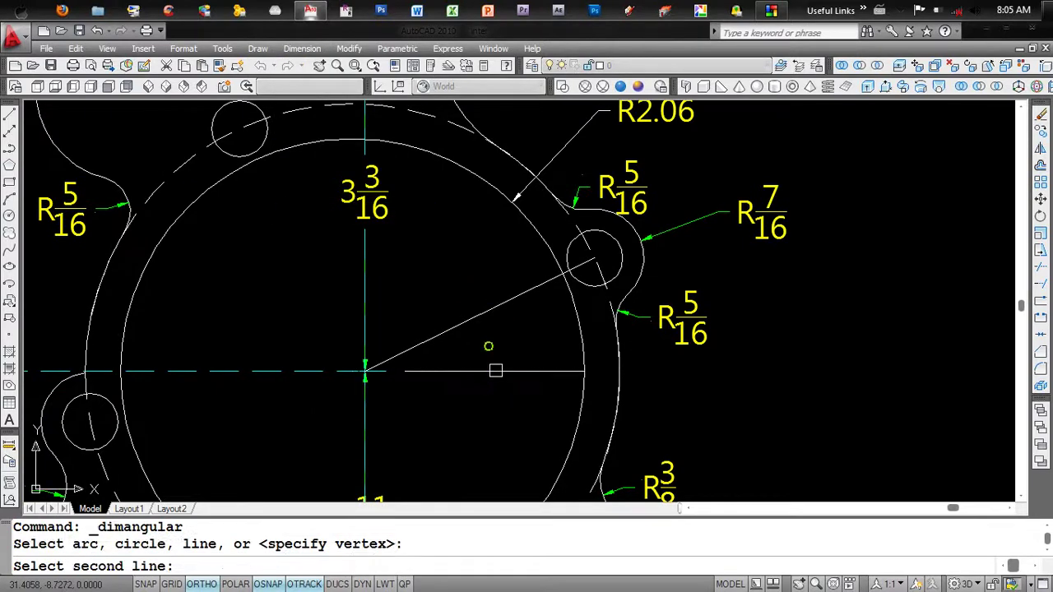
left_click(474, 321)
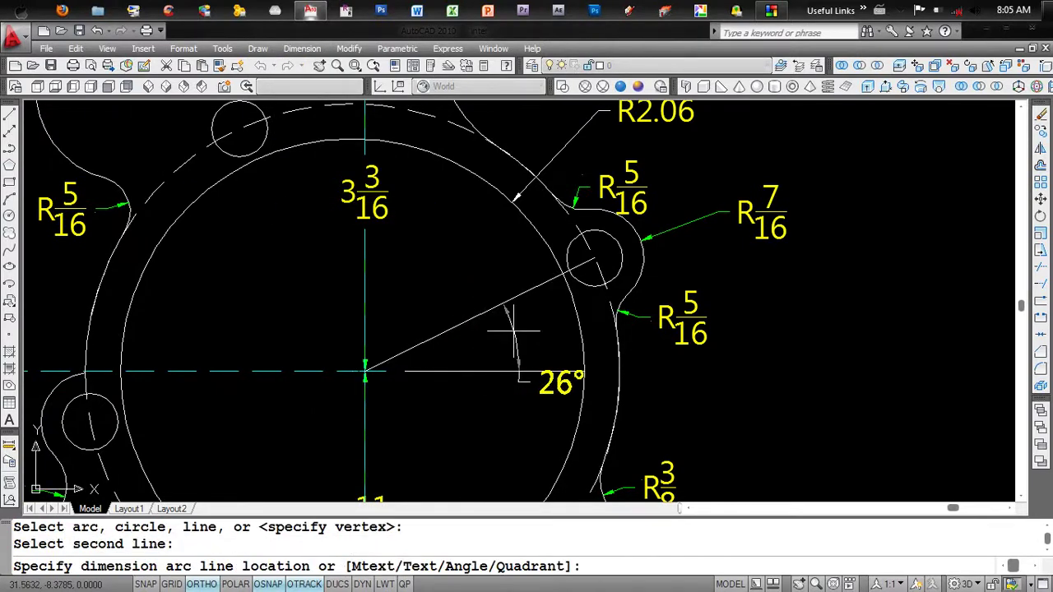
key("Escape")
Step: Erase the diagonal measuring line
scroll(469, 331, "up", 2)
left_click_drag(470, 331, 501, 308)
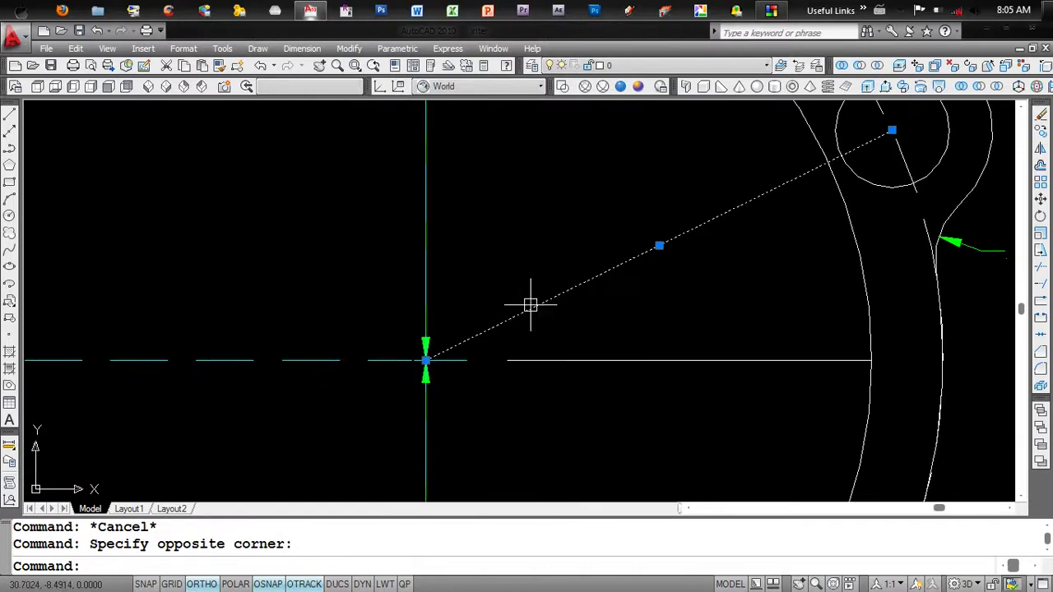
type("e")
key("Return")
Step: Start a line at the upper-right small hole's centre
scroll(526, 321, "up", 3)
scroll(493, 306, "down", 5)
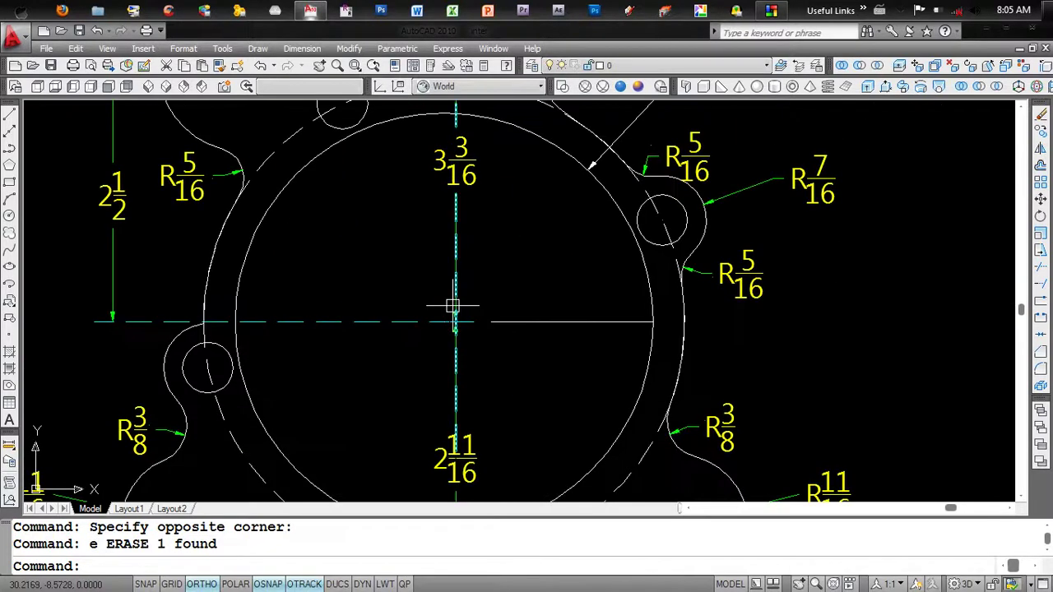
middle_click_drag(503, 385, 473, 389)
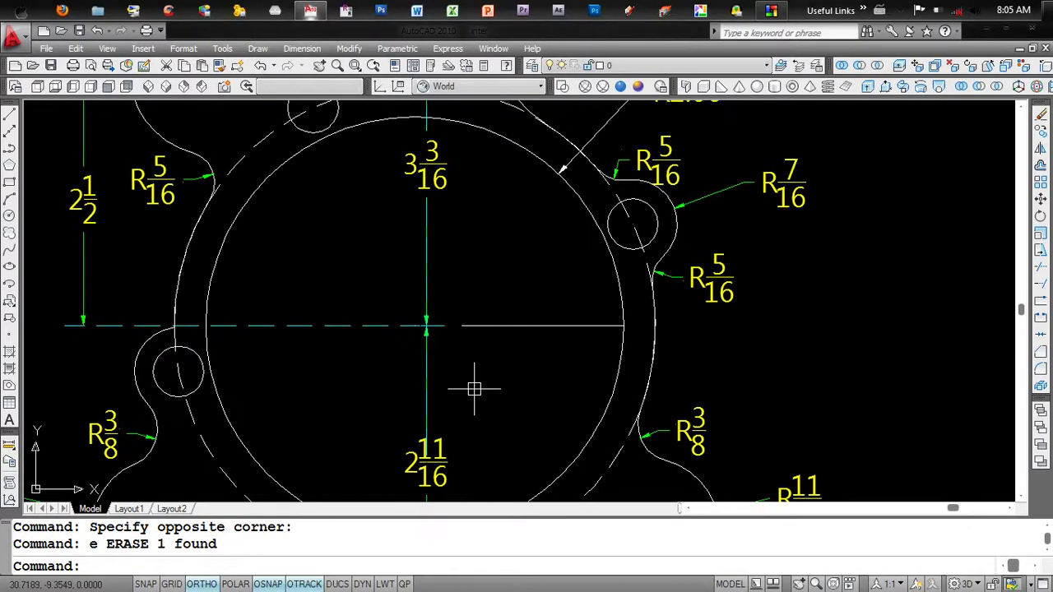
type("l")
key("Return")
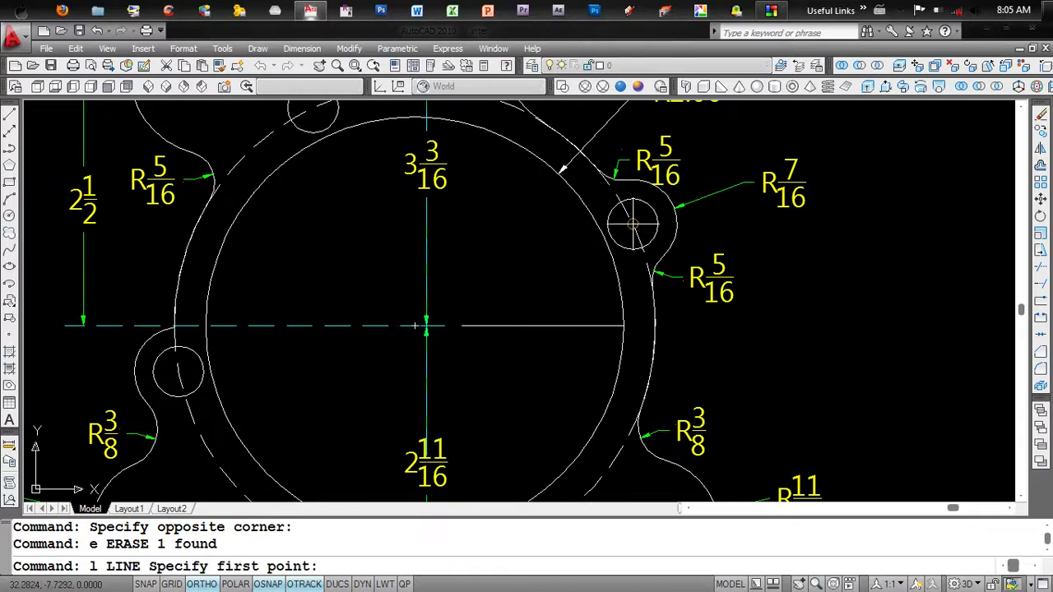
left_click(632, 223)
middle_click_drag(634, 271, 680, 242)
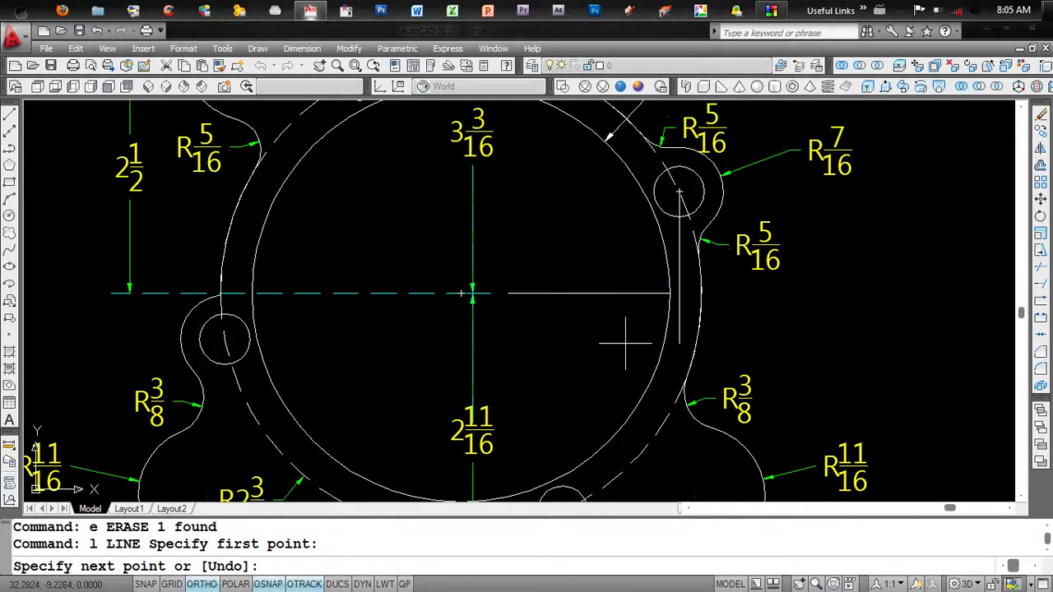
scroll(560, 330, "up", 1)
scroll(426, 277, "up", 3)
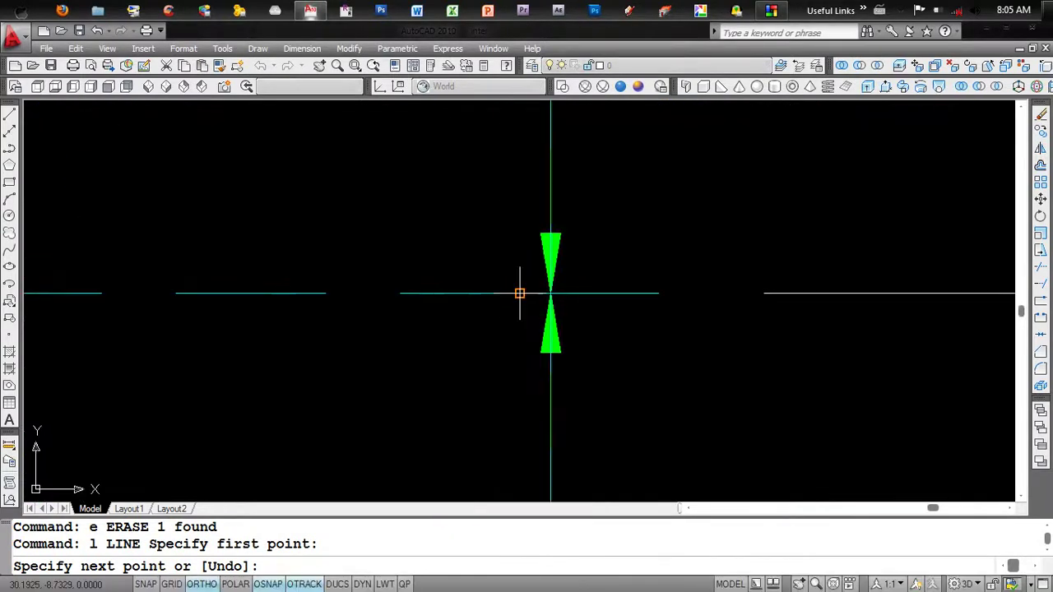
scroll(501, 292, "down", 5)
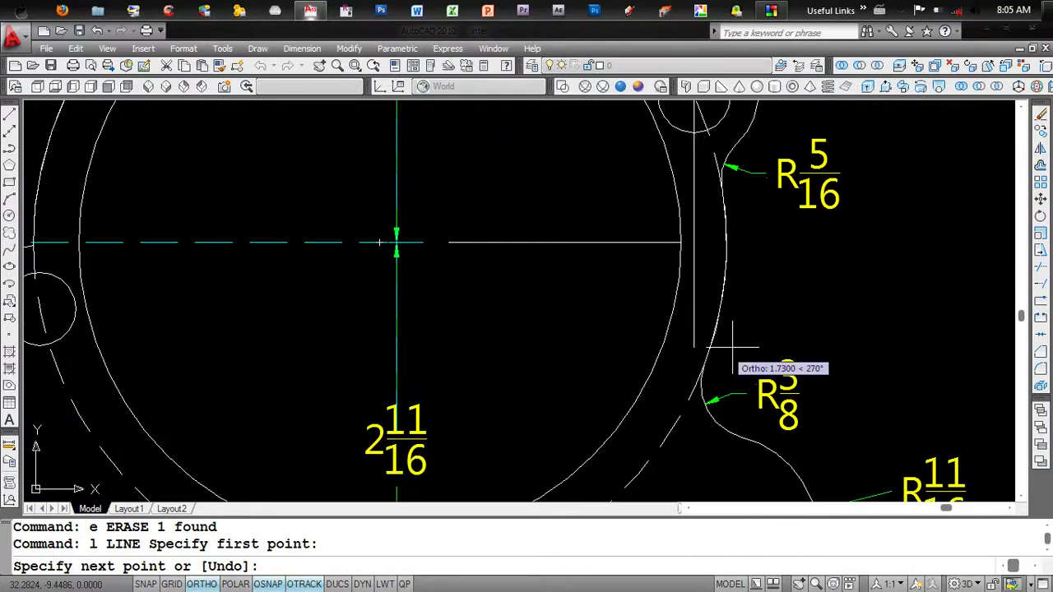
Step: With OSNAP off, end the line at the big circle's centre using the Center snap
right_click(565, 203, "shift")
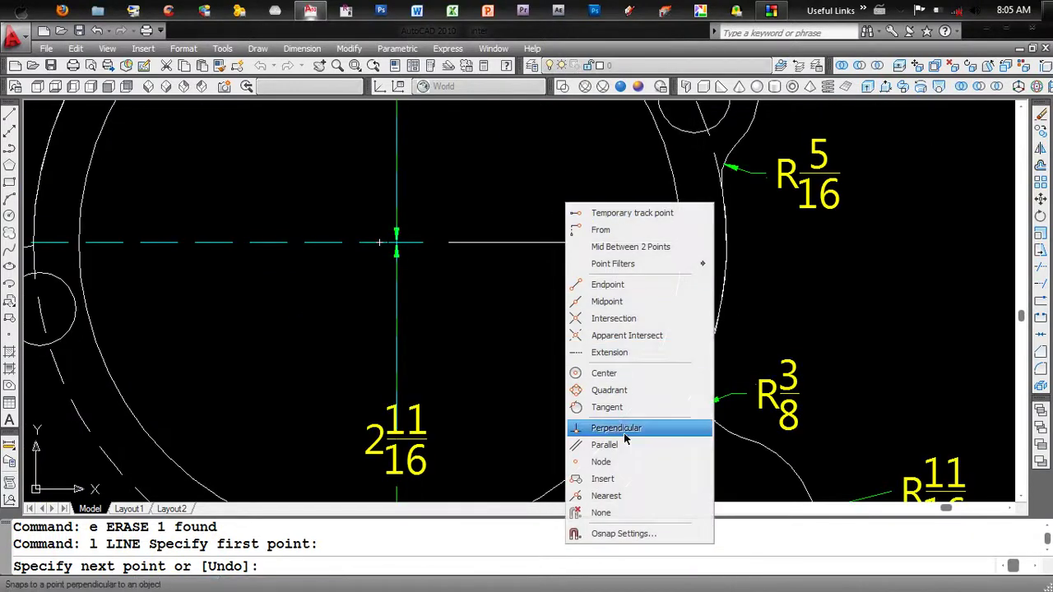
key("Escape")
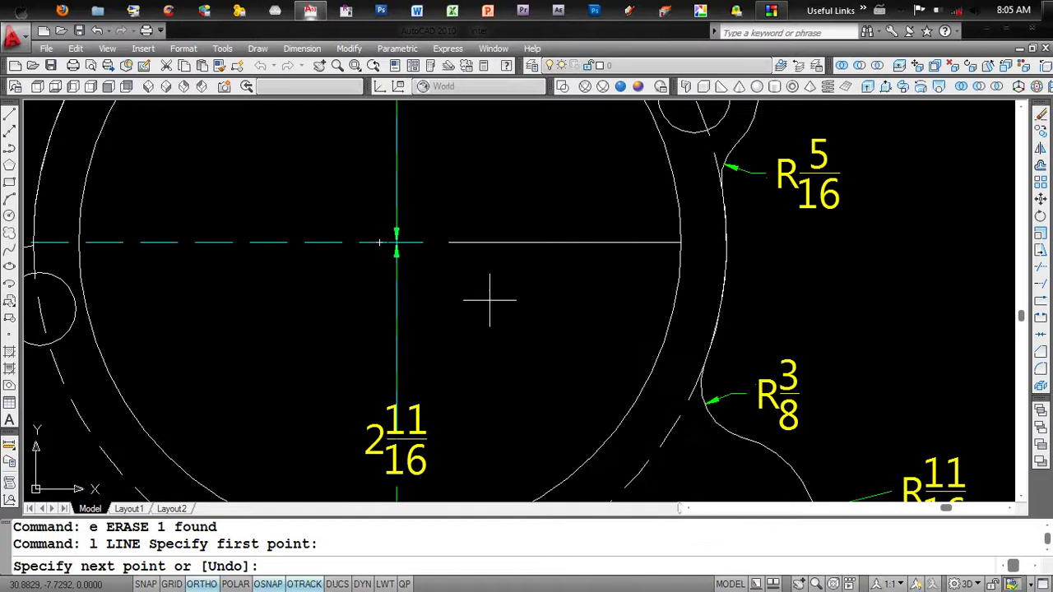
middle_click_drag(488, 299, 523, 265)
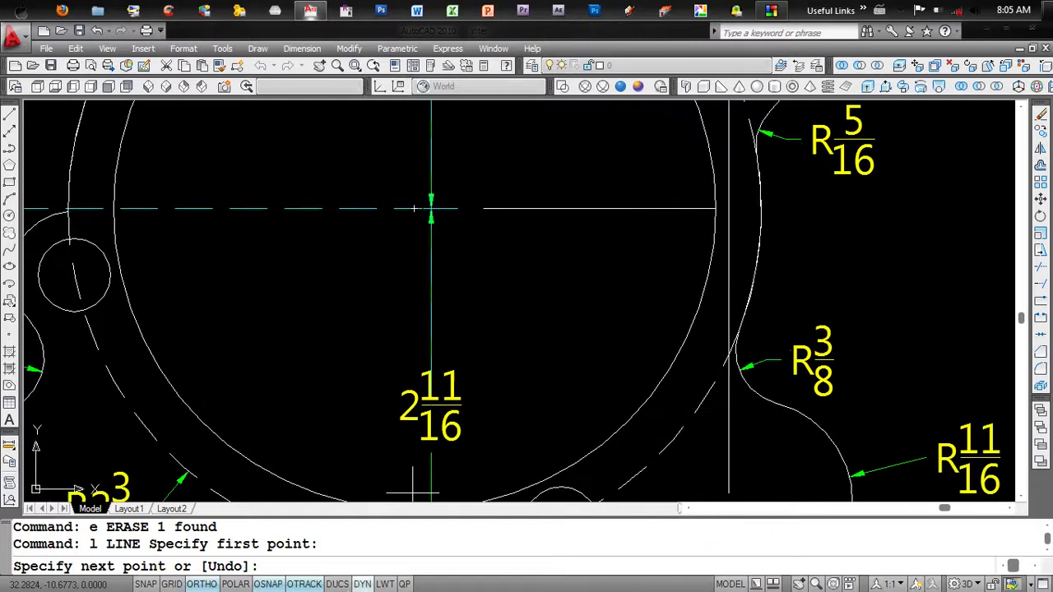
left_click(278, 585)
right_click(565, 203, "shift")
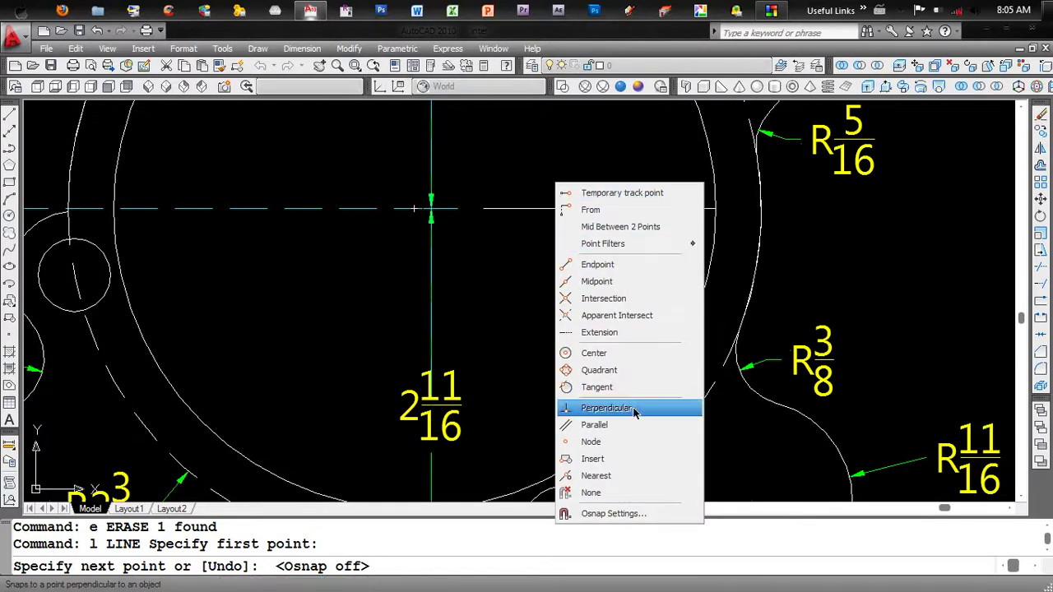
left_click(588, 353)
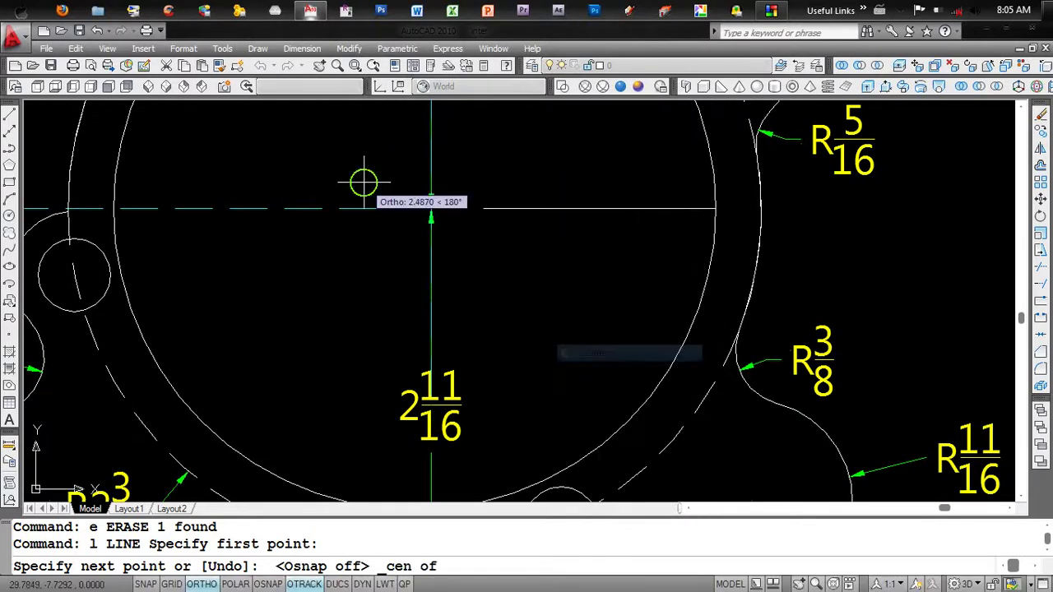
left_click(414, 208)
scroll(413, 208, "down", 2)
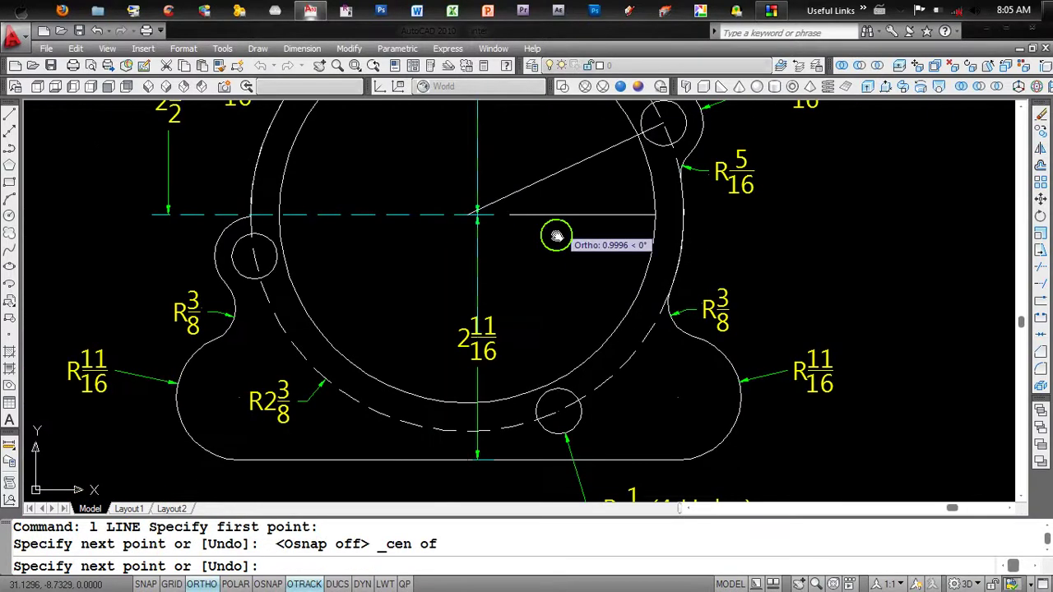
scroll(623, 282, "up", 1)
key("Return")
scroll(522, 288, "up", 2)
Step: Place a 25° angular dimension between the slanted line and the horizontal centre line
scroll(559, 293, "up", 1)
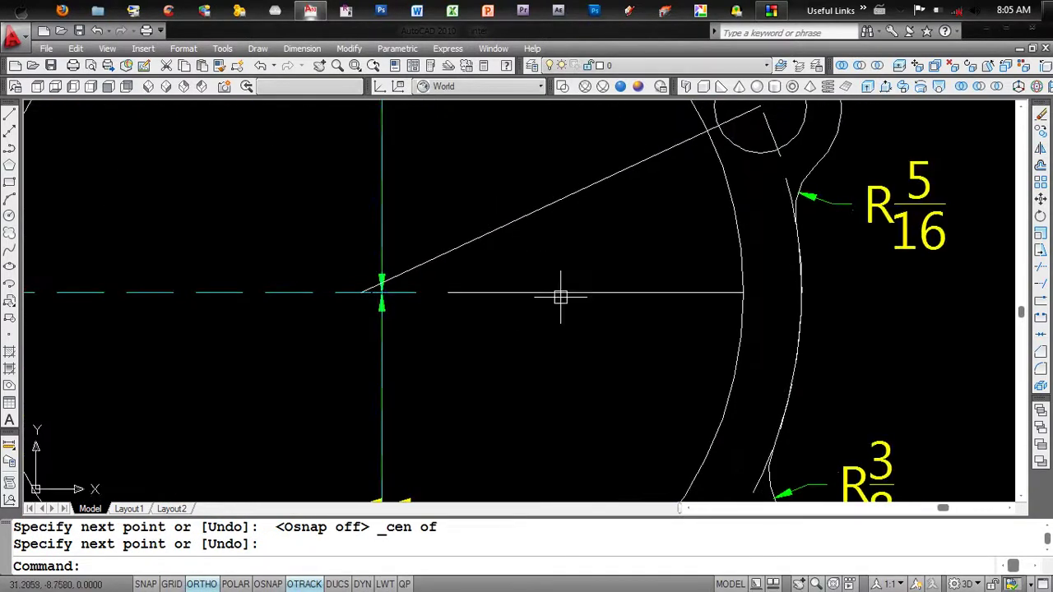
scroll(381, 197, "up", 1)
left_click(380, 197)
left_click(306, 50)
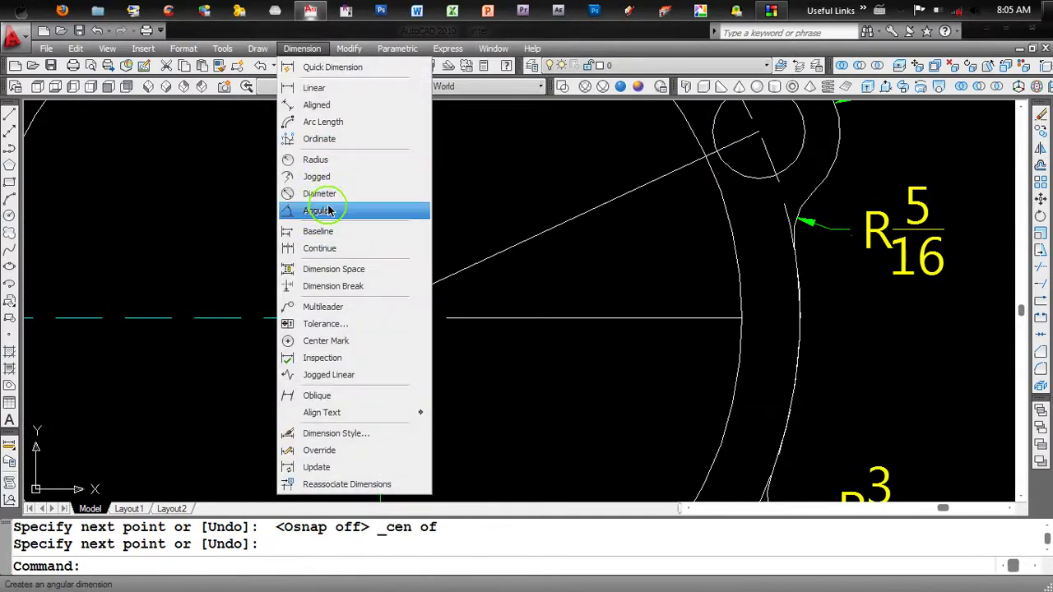
left_click(329, 209)
left_click(521, 240)
left_click(534, 315)
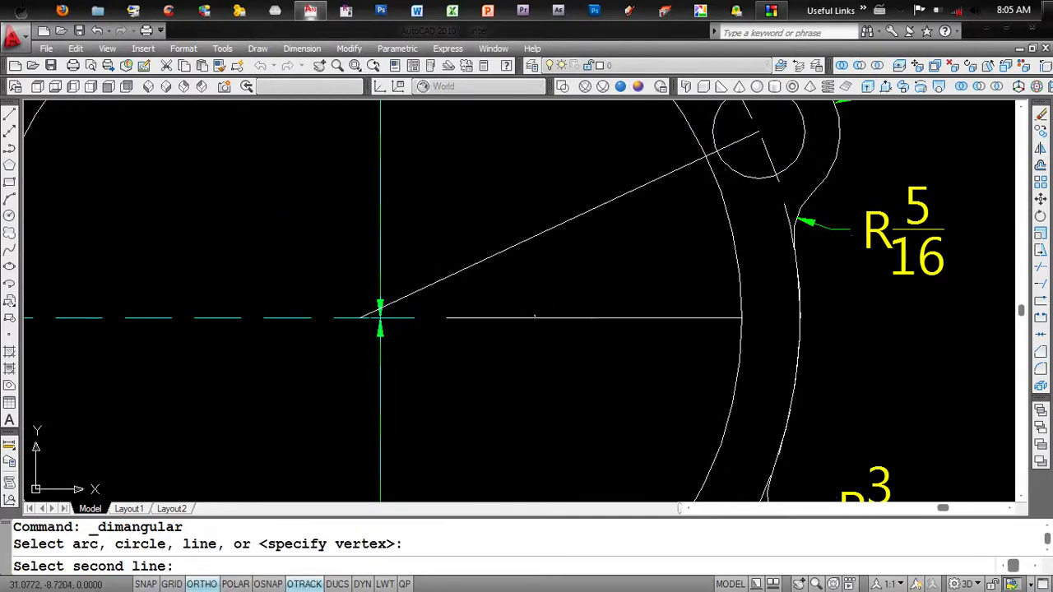
left_click(620, 331)
scroll(606, 341, "down", 2)
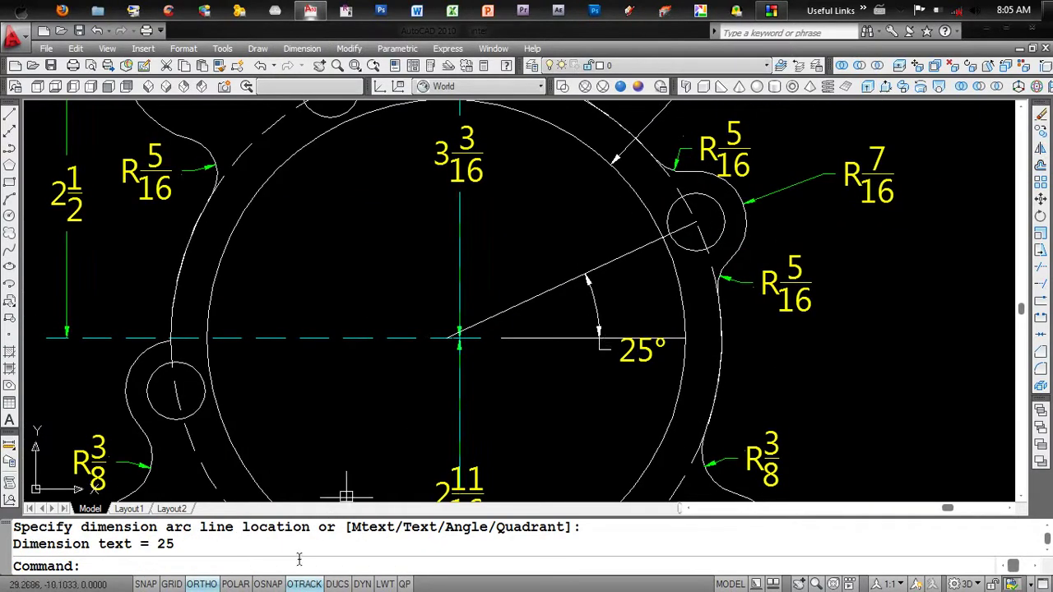
Step: Turn object snapping back on and bring the new drawing on the right into view
left_click(267, 583)
middle_click_drag(636, 326, 643, 360)
scroll(643, 360, "down", 1)
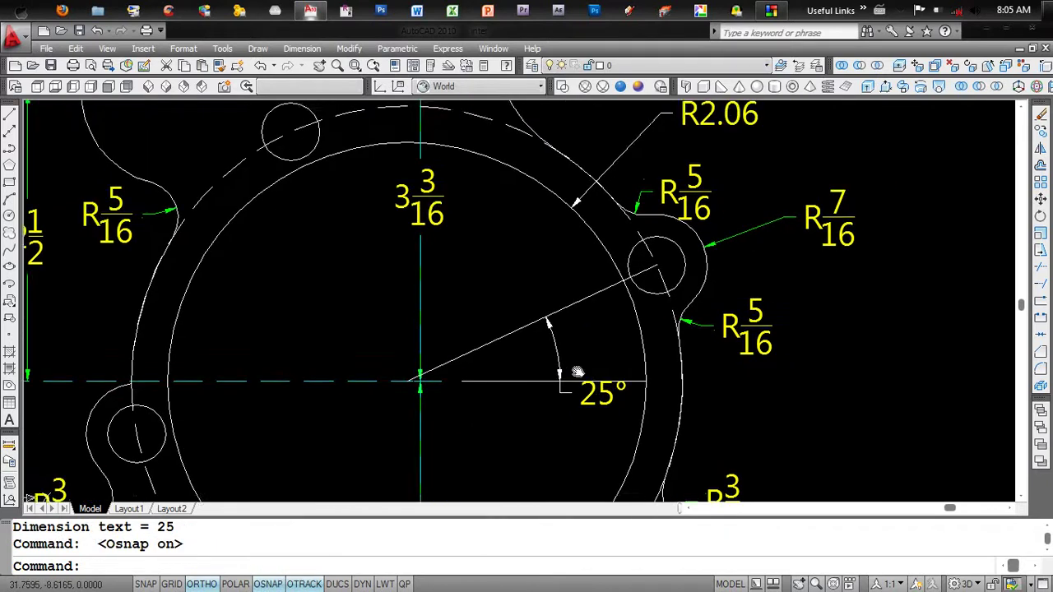
middle_click_drag(904, 313, 729, 305)
scroll(682, 301, "up", 1)
type("1")
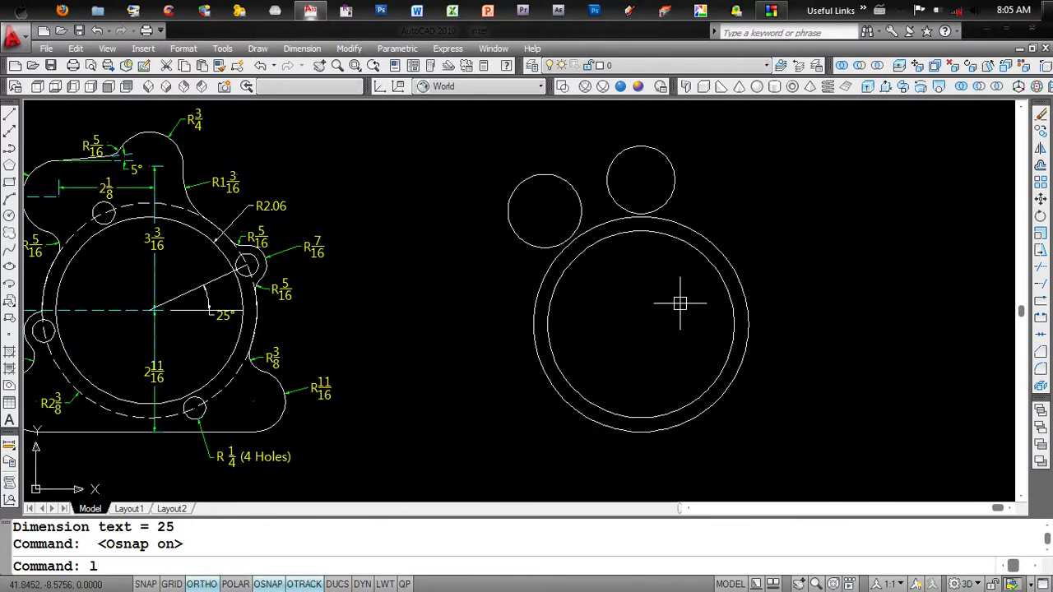
key("Escape")
key("Escape")
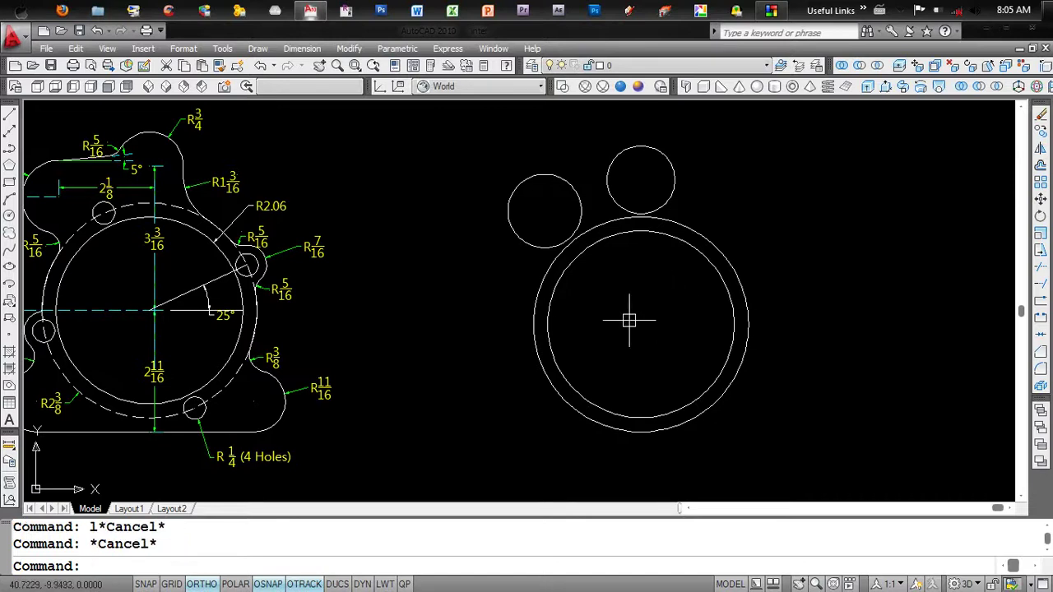
middle_click_drag(690, 317, 653, 326)
Step: Turn on polar tracking and apply a new polar increment angle
left_click(238, 584)
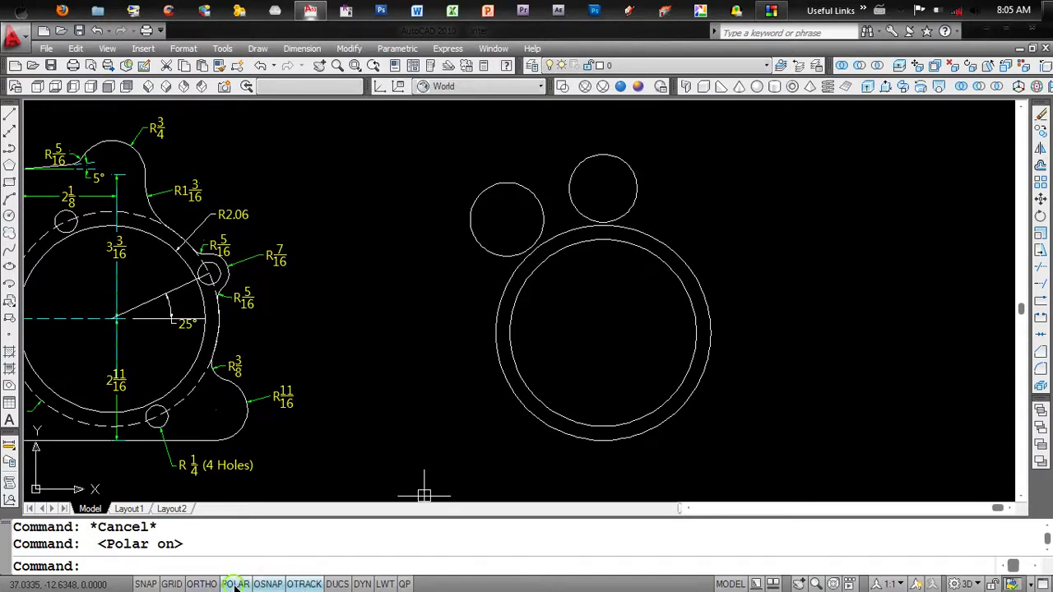
right_click(234, 584)
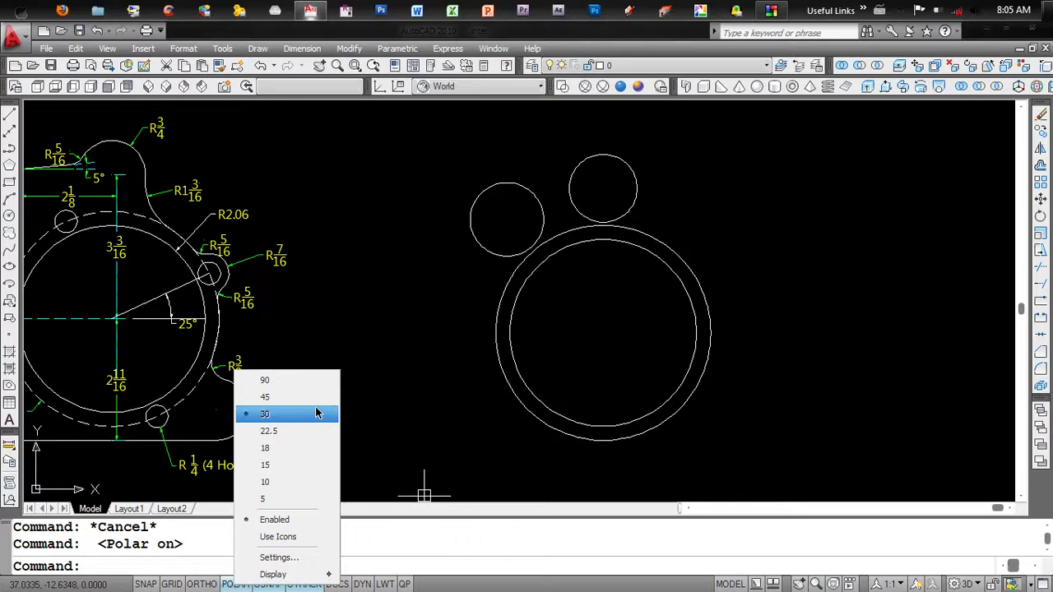
left_click(290, 556)
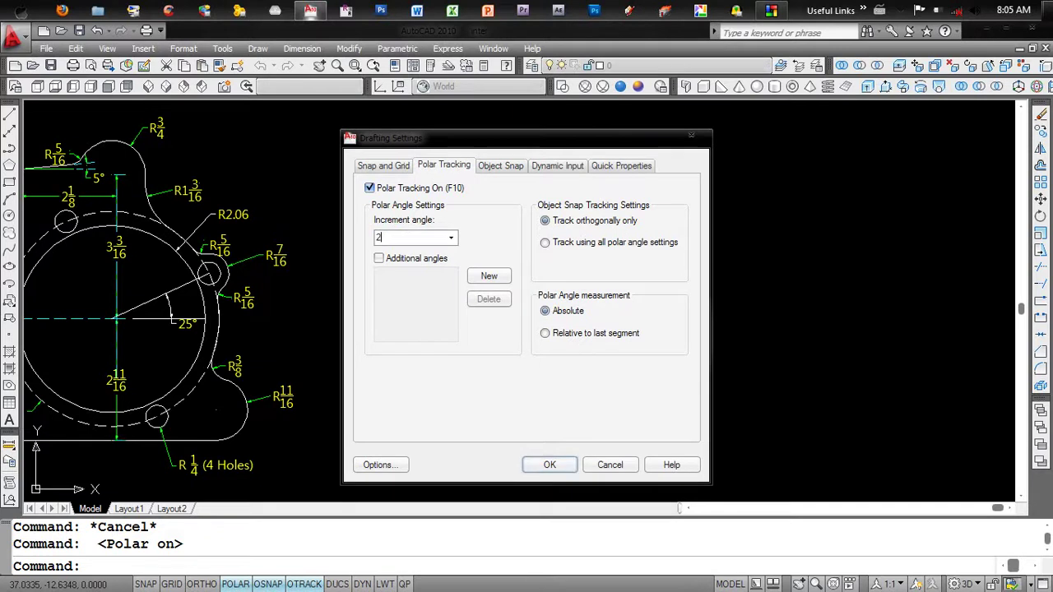
left_click(549, 465)
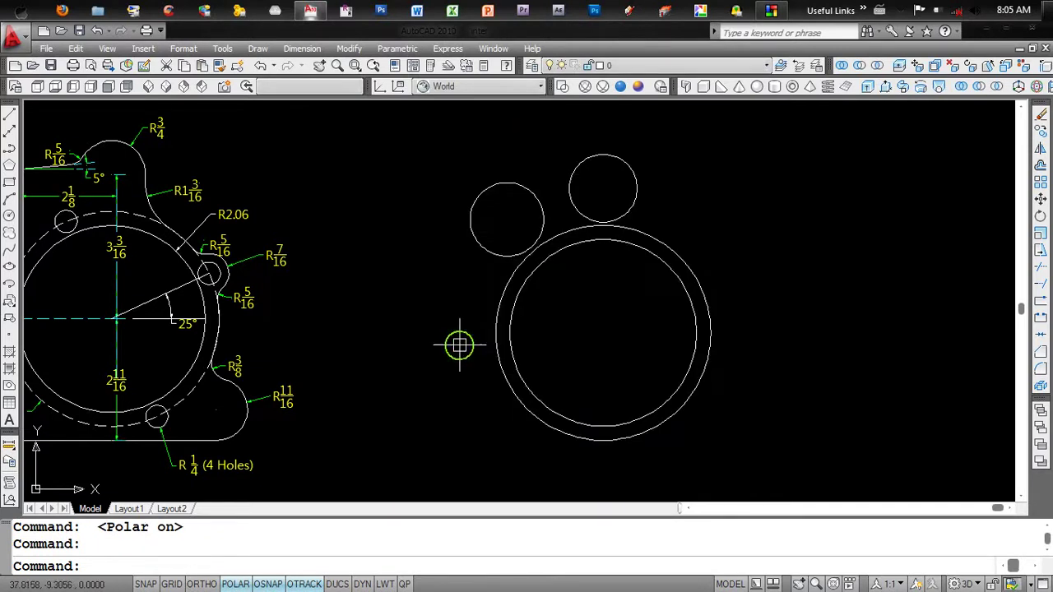
scroll(582, 317, "up", 1)
scroll(566, 301, "up", 1)
type("l")
Step: Draw a radial line at 50° from the ring centre to the outer circle
key("Return")
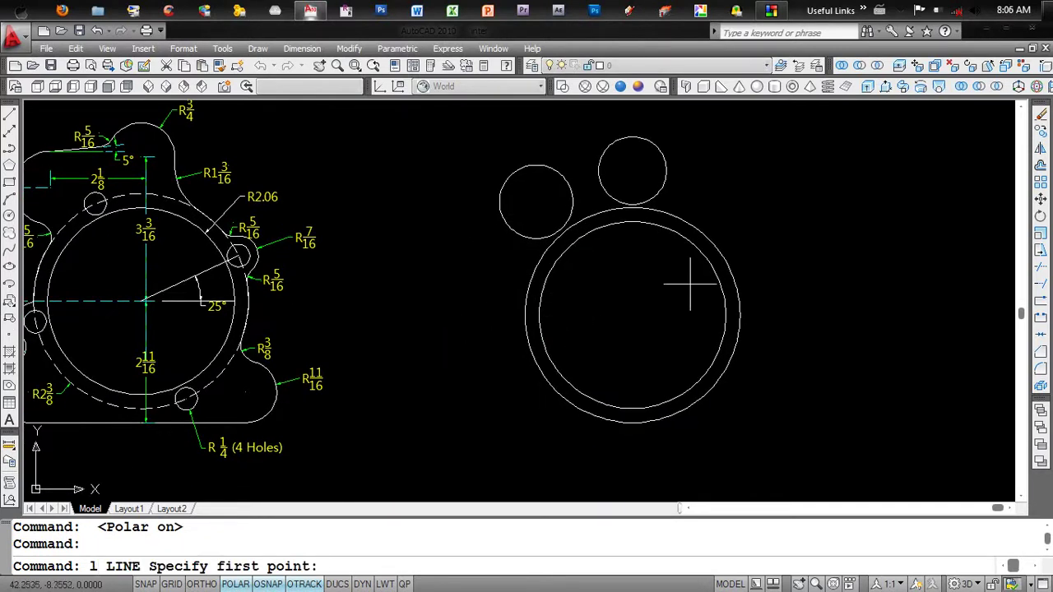
left_click(632, 315)
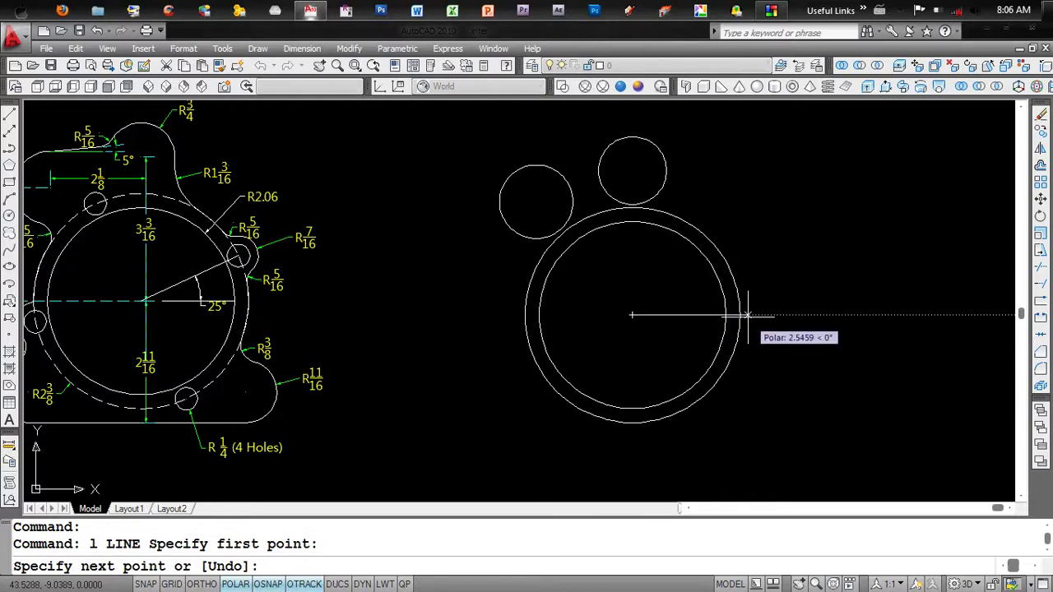
scroll(742, 314, "up", 3)
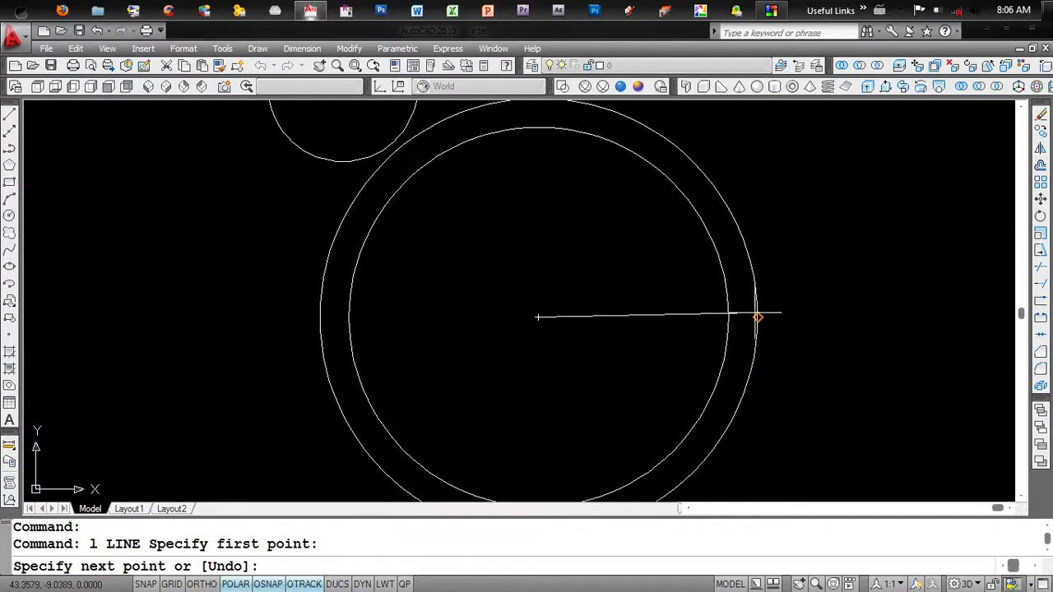
left_click(737, 224)
key("Return")
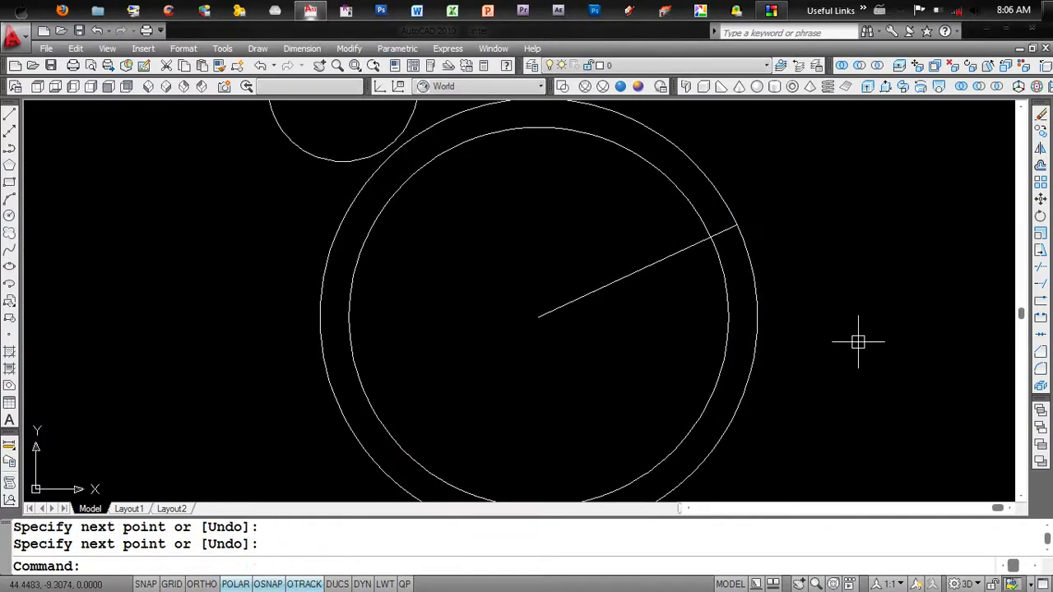
middle_click_drag(858, 343, 812, 265)
mouse_move(590, 236)
middle_mouse_down()
mouse_move(564, 364)
mouse_move(603, 351)
middle_mouse_up()
scroll(718, 246, "up", 2)
Step: Draw the 7/16-radius lobe circle at the radial line's outer end
type("c")
key("Return")
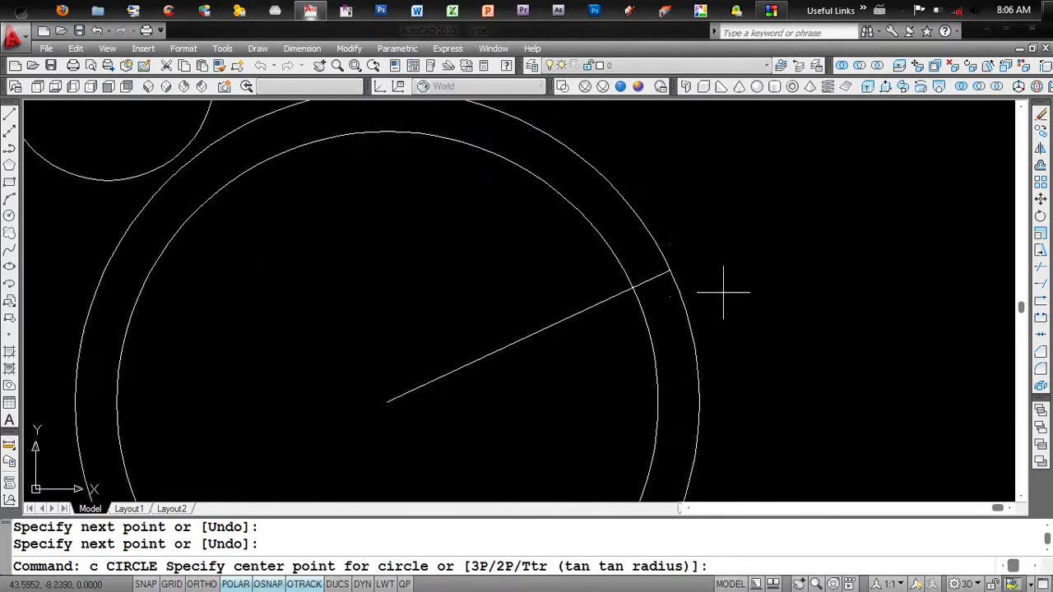
left_click(670, 271)
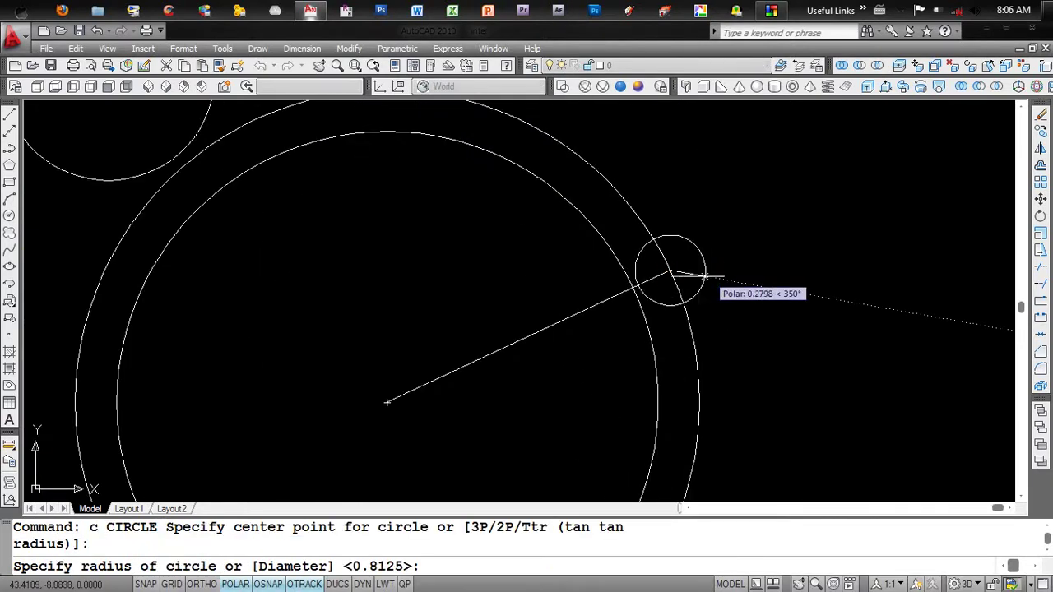
scroll(705, 274, "down", 3)
scroll(413, 276, "up", 4)
middle_click_drag(414, 275, 566, 336)
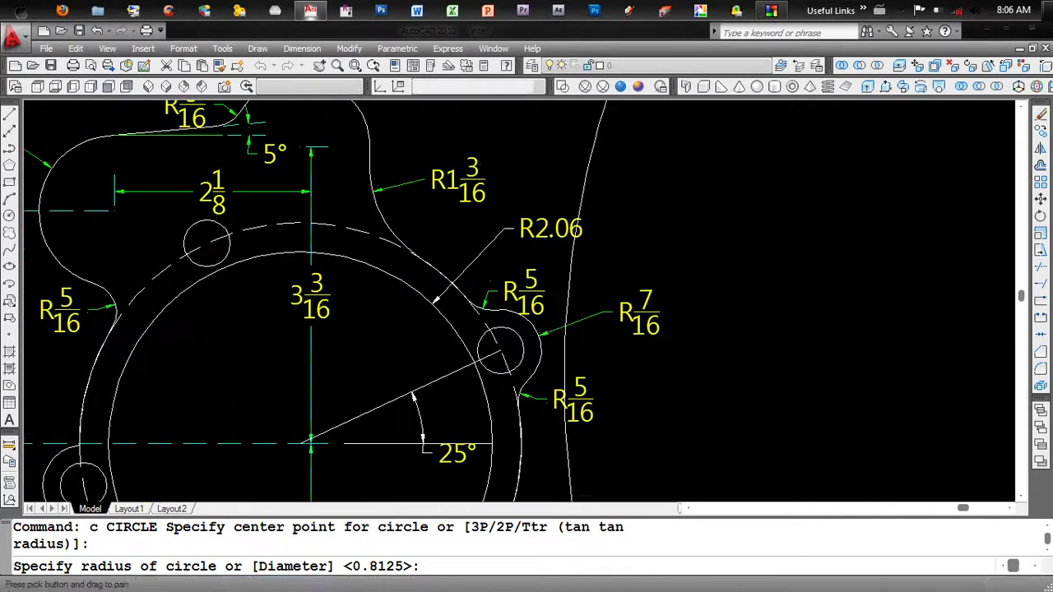
scroll(609, 314, "up", 2)
scroll(674, 338, "down", 3)
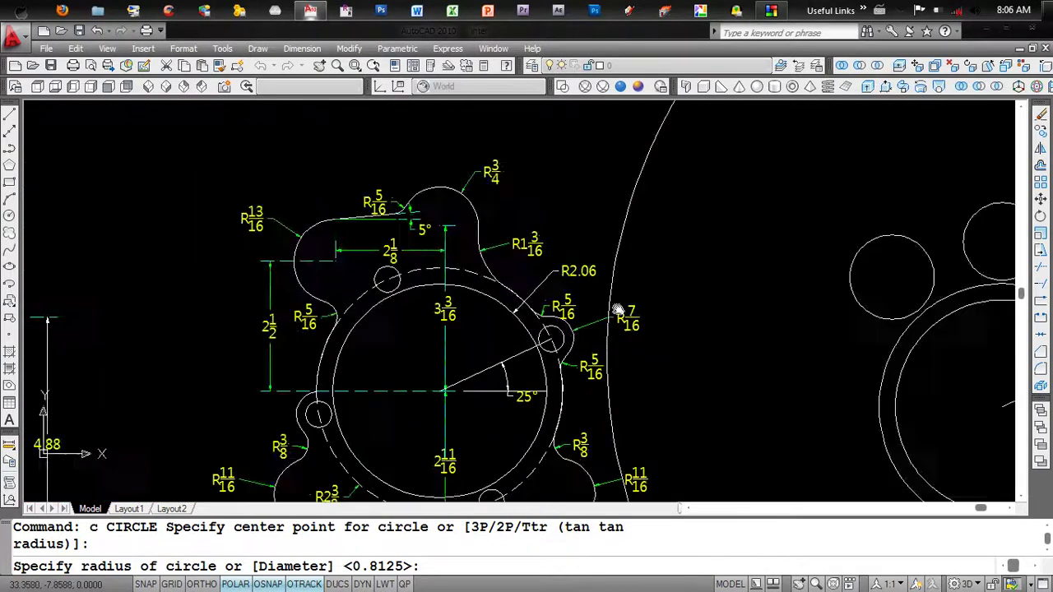
scroll(354, 353, "down", 4)
scroll(354, 353, "up", 3)
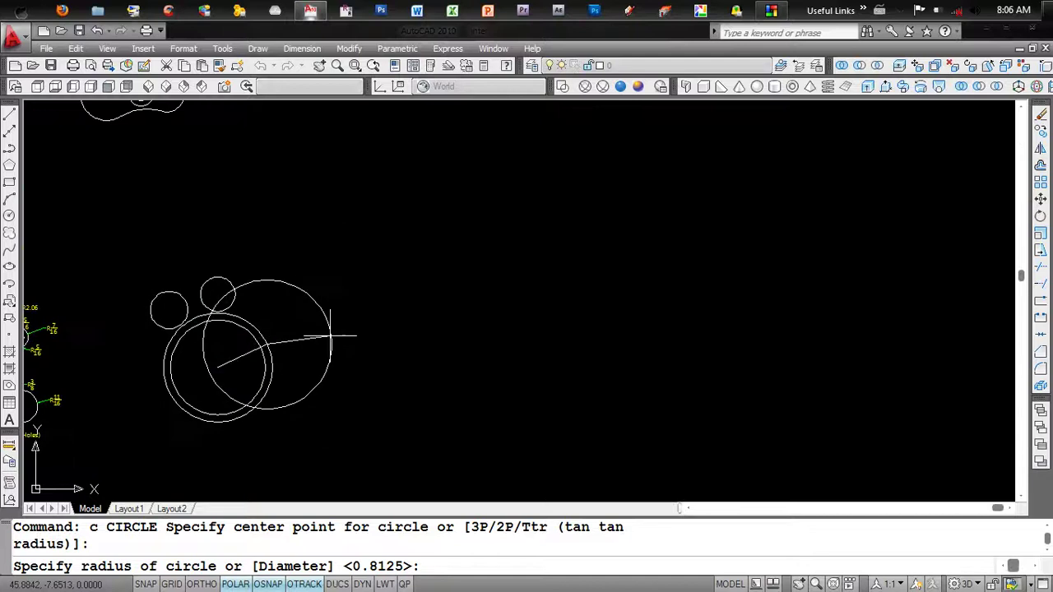
scroll(354, 353, "up", 2)
scroll(246, 354, "down", 1)
middle_click_drag(437, 354, 510, 350)
type("7/1")
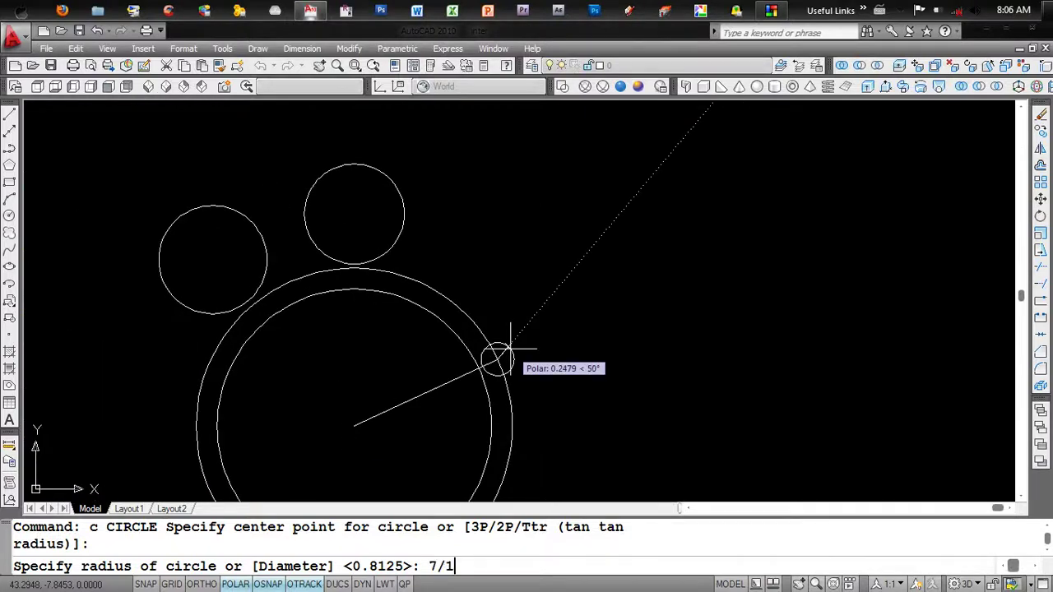
type("6")
key("Return")
key("Return")
Step: Add a concentric 1/4-radius bolt hole inside the lobe circle
scroll(420, 349, "up", 3)
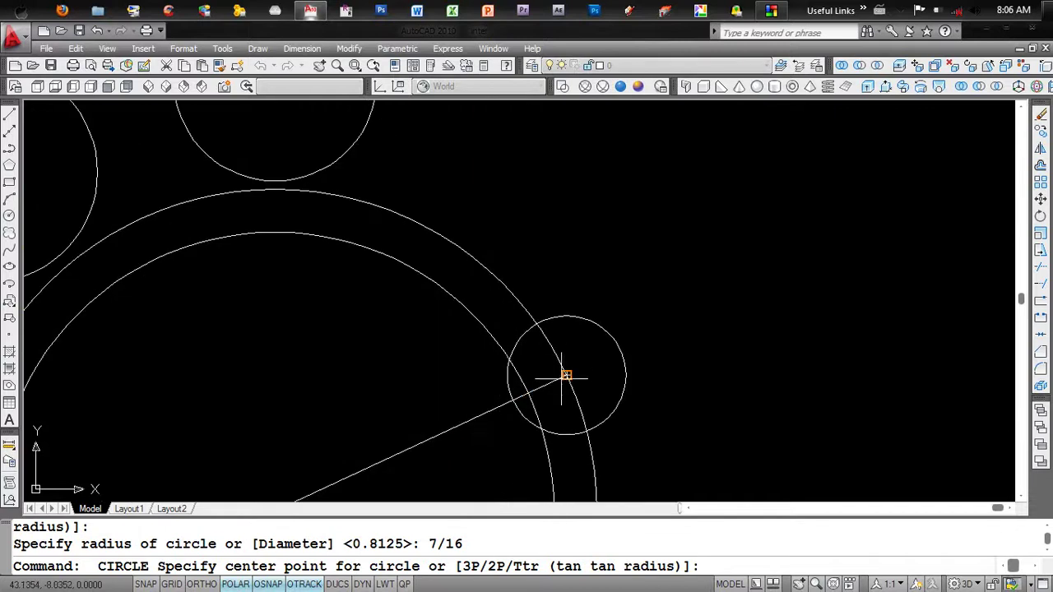
left_click(566, 375)
key("Escape")
key("Escape")
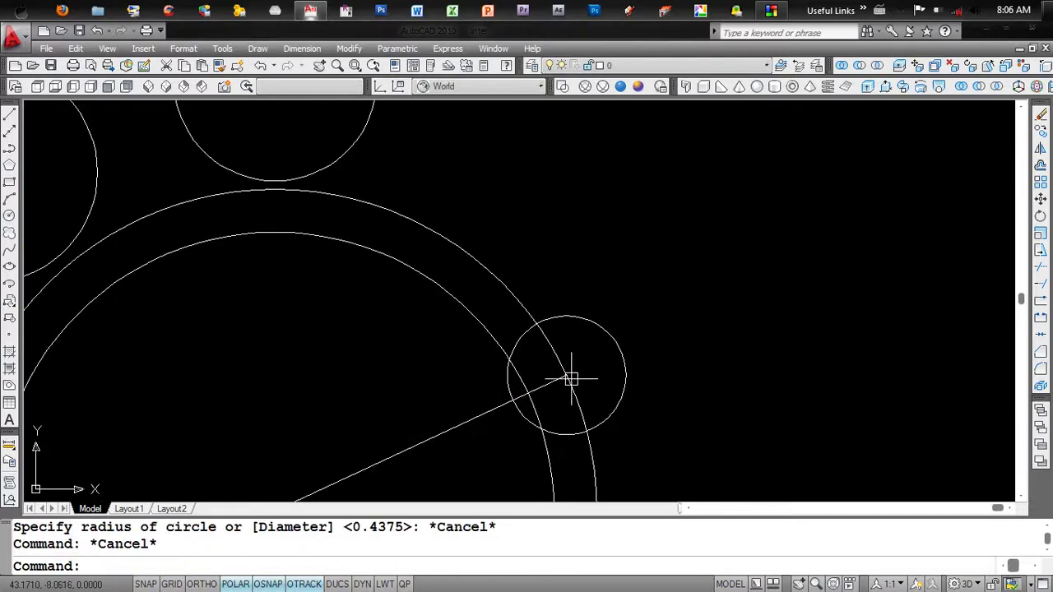
key("Return")
left_click(566, 375)
type("1/4")
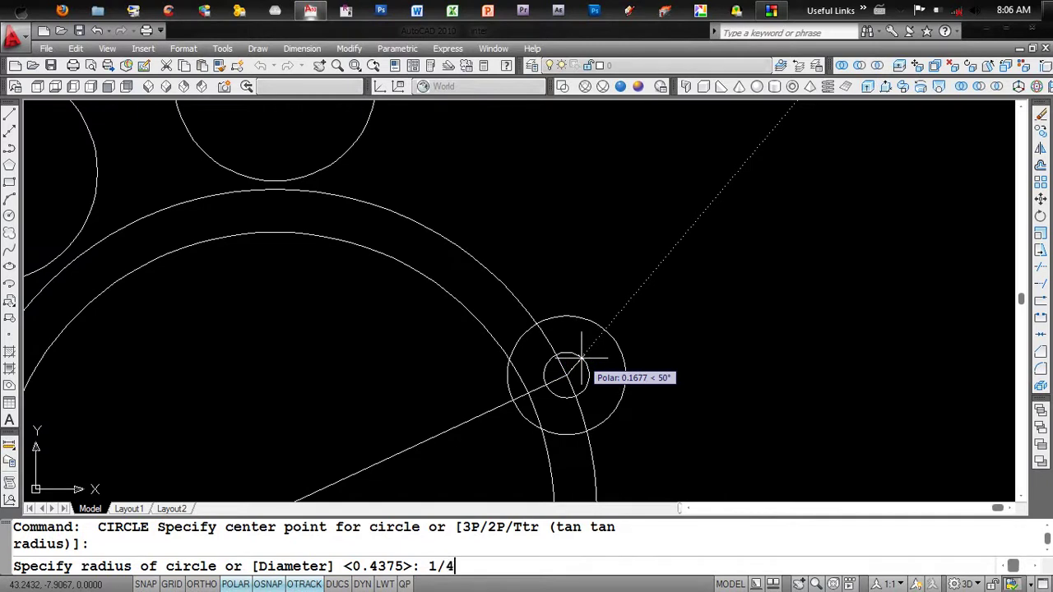
key("Return")
Step: Select the radial guide line with a crossing selection
scroll(613, 349, "down", 1)
scroll(559, 387, "down", 1)
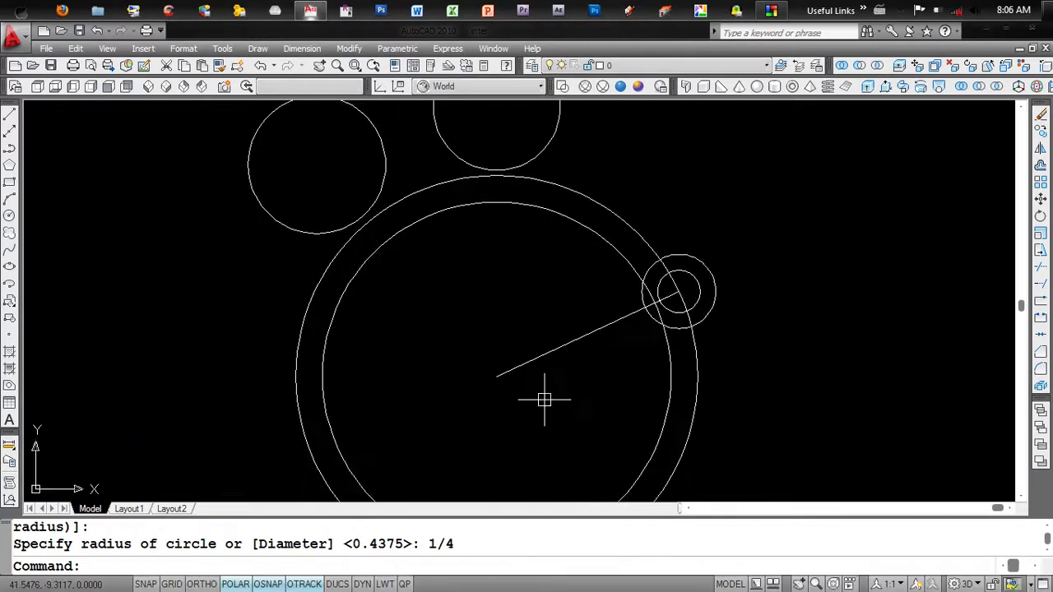
left_click(570, 329)
left_click(458, 247)
Step: Erase the selected radial line and bring the reference drawing and new circles into view
type("e")
key("Return")
scroll(649, 360, "down", 3)
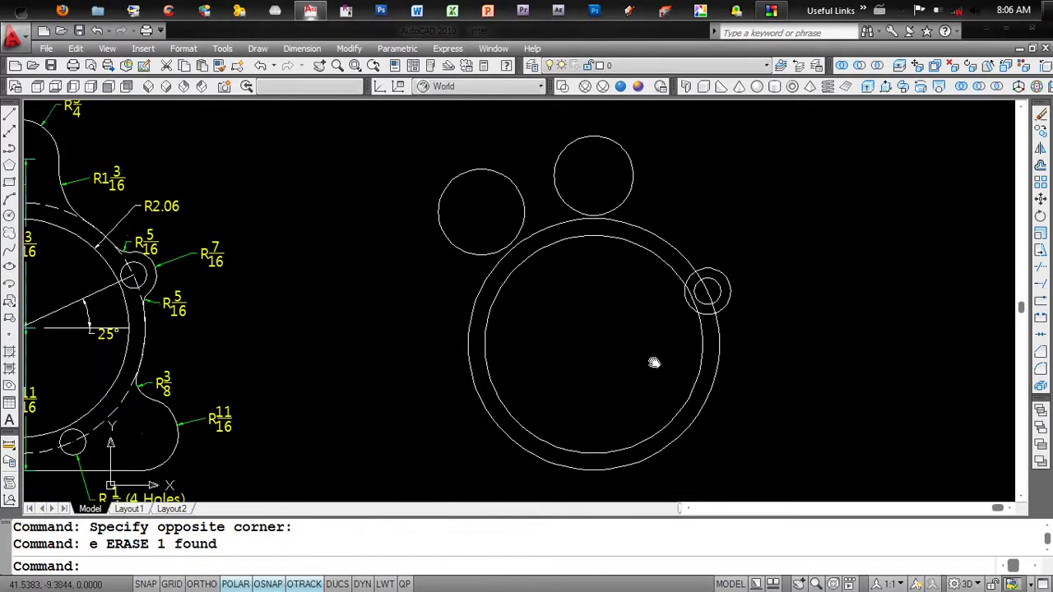
mouse_move(649, 359)
middle_mouse_down()
mouse_move(625, 308)
mouse_move(510, 387)
middle_mouse_up()
scroll(510, 387, "up", 2)
scroll(516, 400, "up", 1)
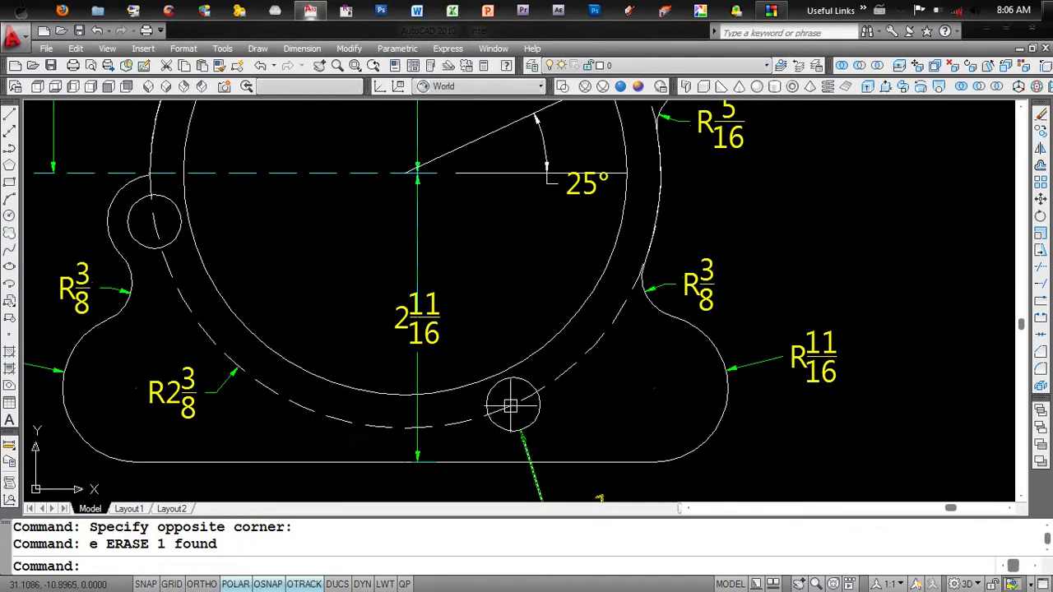
scroll(485, 378, "down", 5)
middle_click_drag(598, 388, 475, 349)
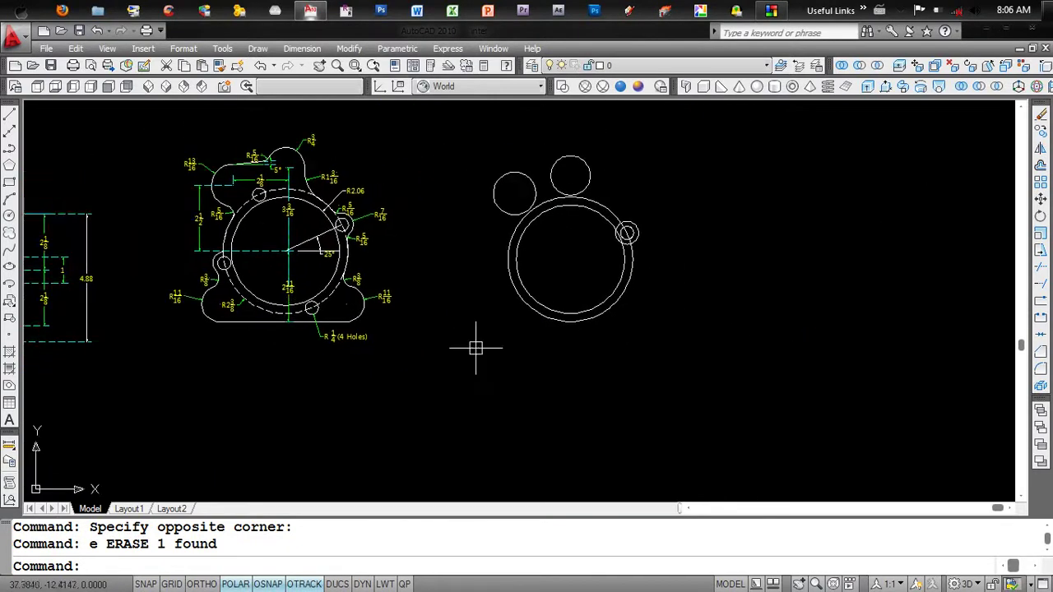
type("l")
Step: Draw a vertical line from the big circle's centre down to its bottom point
key("Return")
scroll(625, 247, "up", 2)
scroll(658, 234, "up", 1)
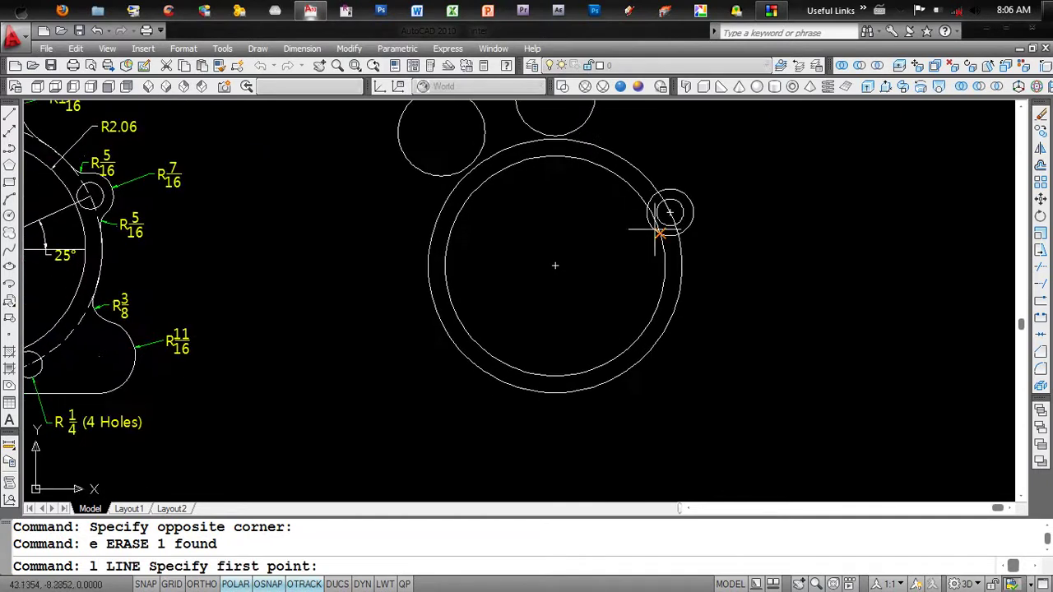
left_click(555, 265)
scroll(567, 360, "up", 2)
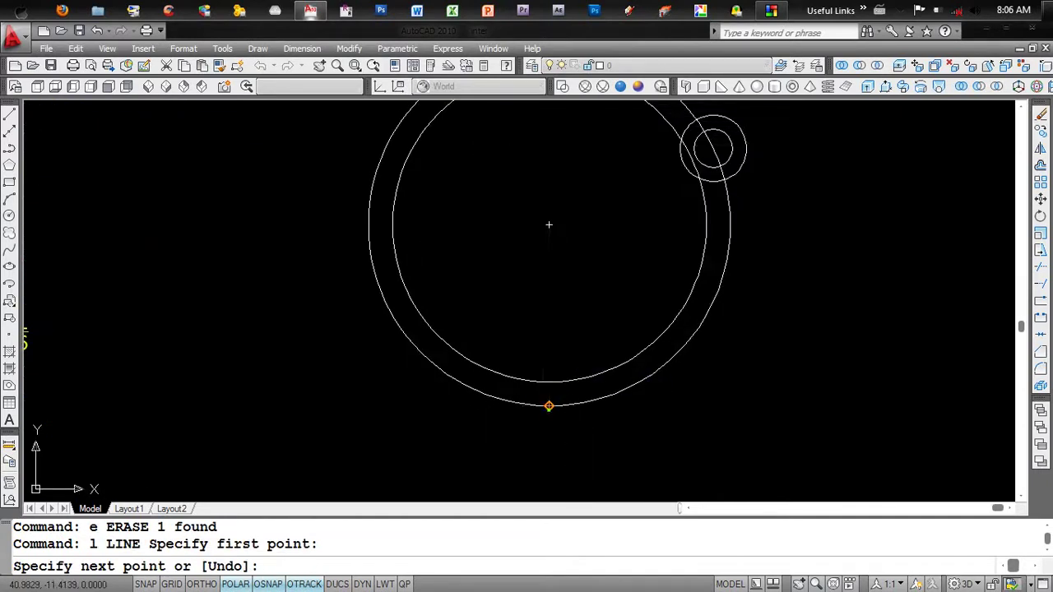
left_click(548, 406)
key("Return")
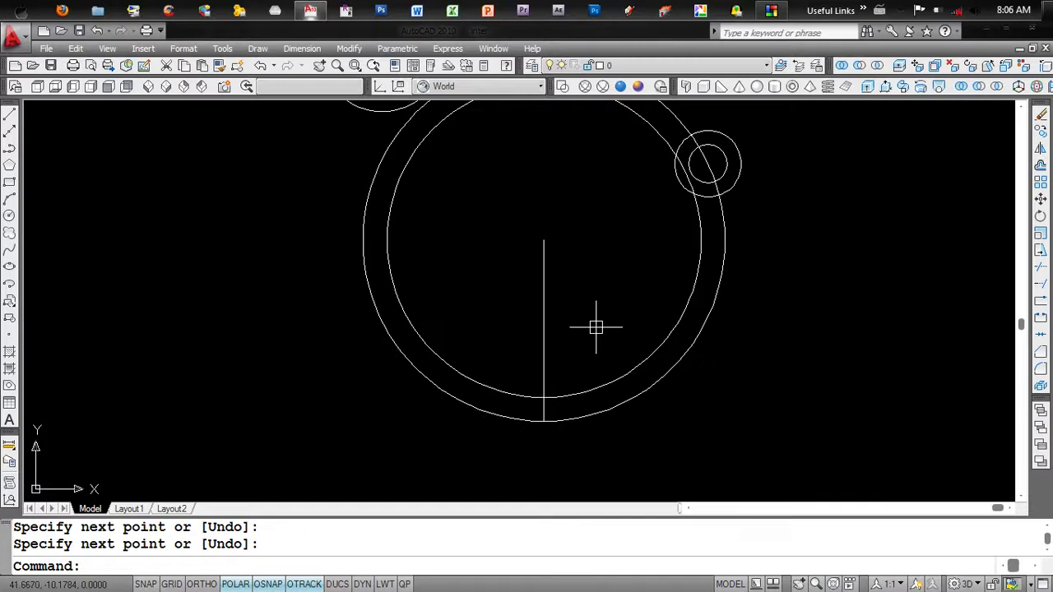
scroll(596, 327, "down", 1)
scroll(592, 280, "up", 1)
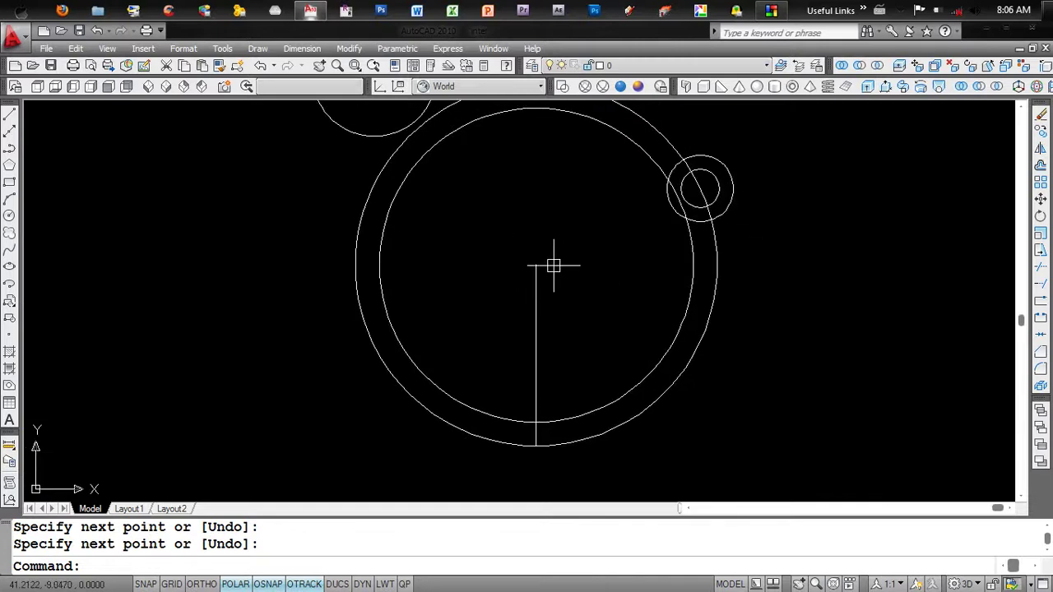
scroll(560, 296, "down", 1)
scroll(568, 315, "up", 1)
type("r")
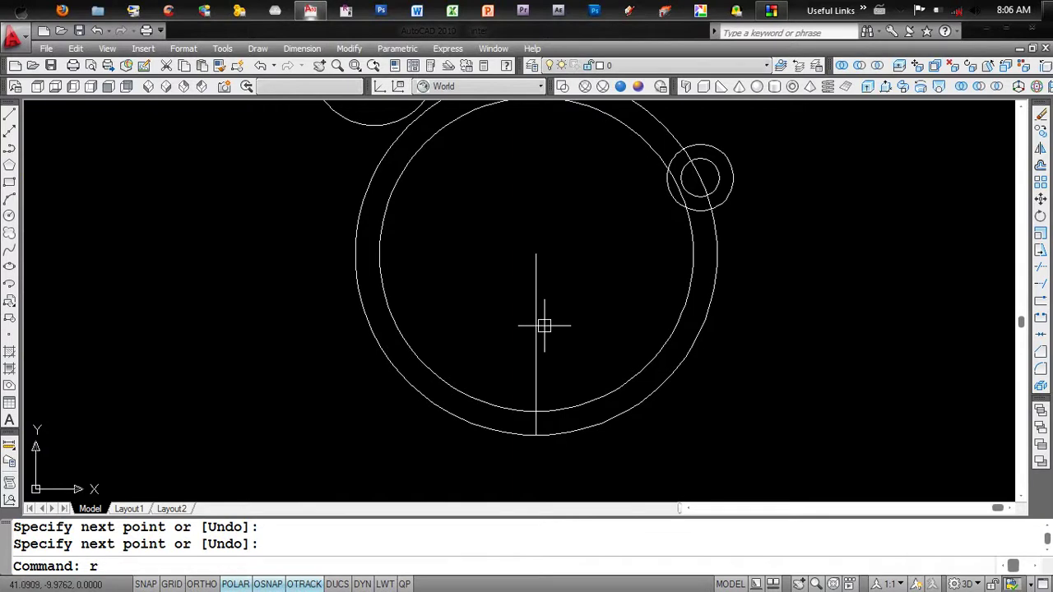
Step: Rotate the vertical line 25 degrees about the circle centre
type("o")
key("Return")
left_click(547, 275)
left_click(489, 318)
key("Return")
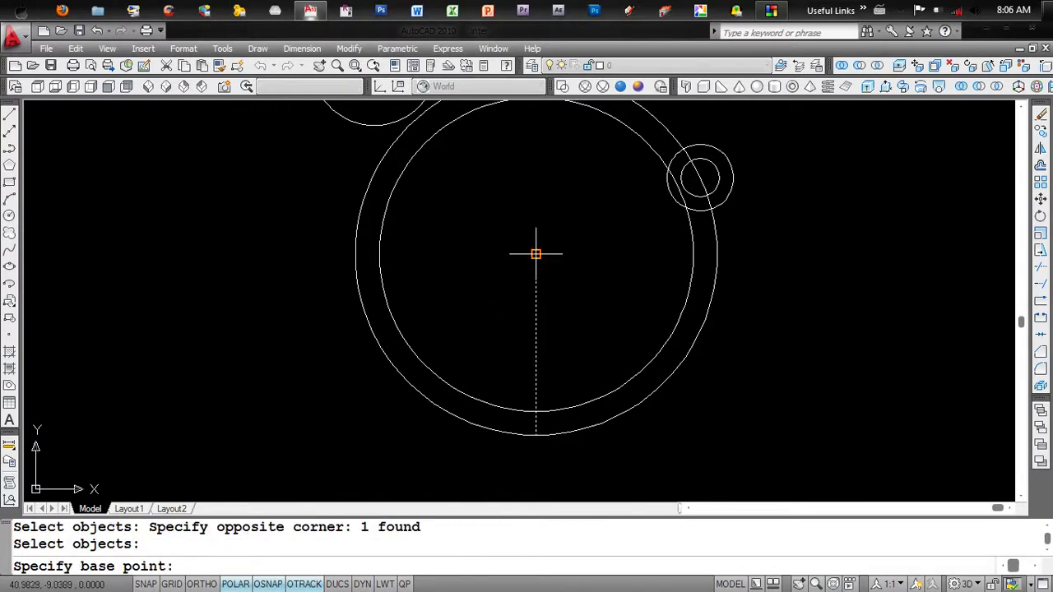
left_click(535, 254)
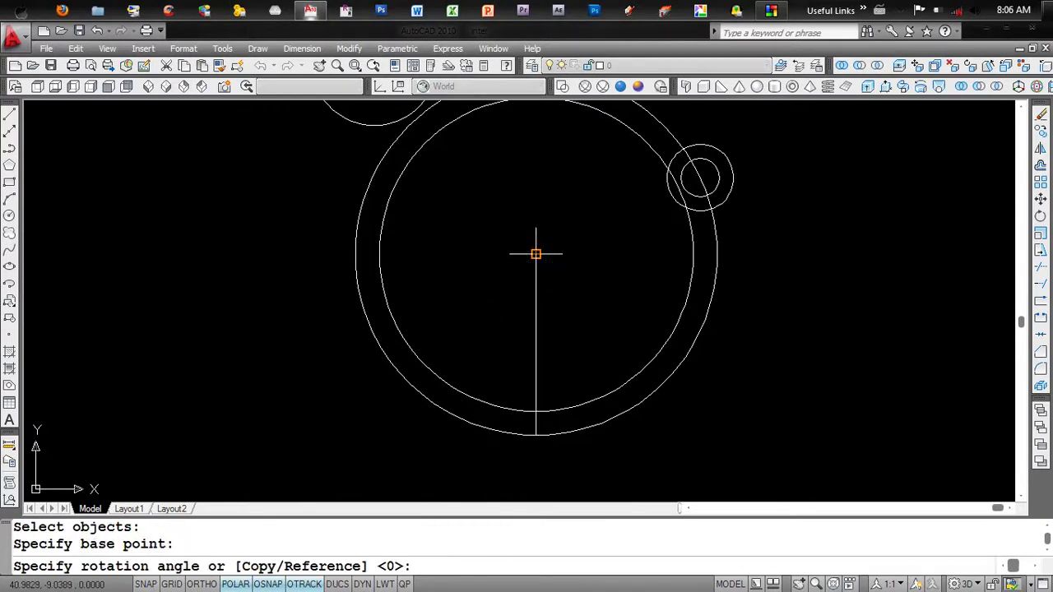
type("25")
key("Return")
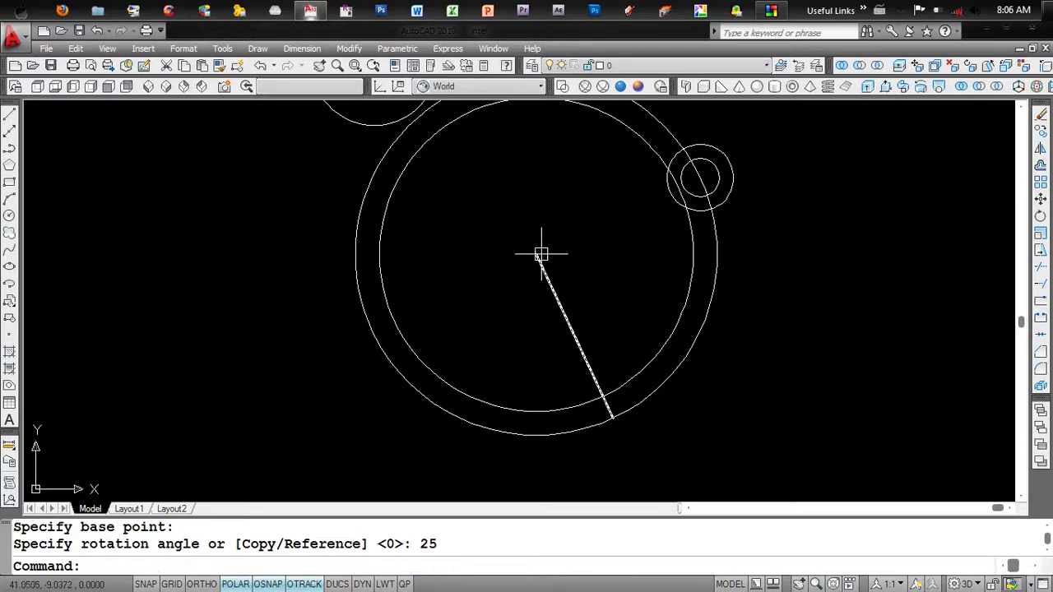
mouse_move(673, 403)
middle_mouse_down()
mouse_move(686, 422)
mouse_move(709, 427)
middle_mouse_up()
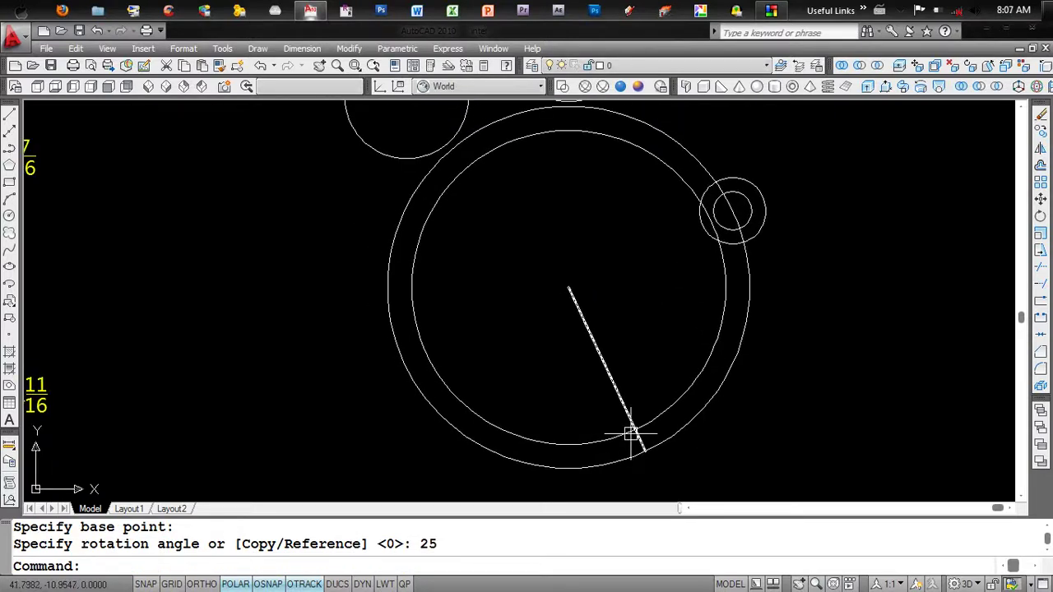
scroll(709, 404, "down", 1)
scroll(480, 365, "down", 3)
scroll(428, 413, "up", 1)
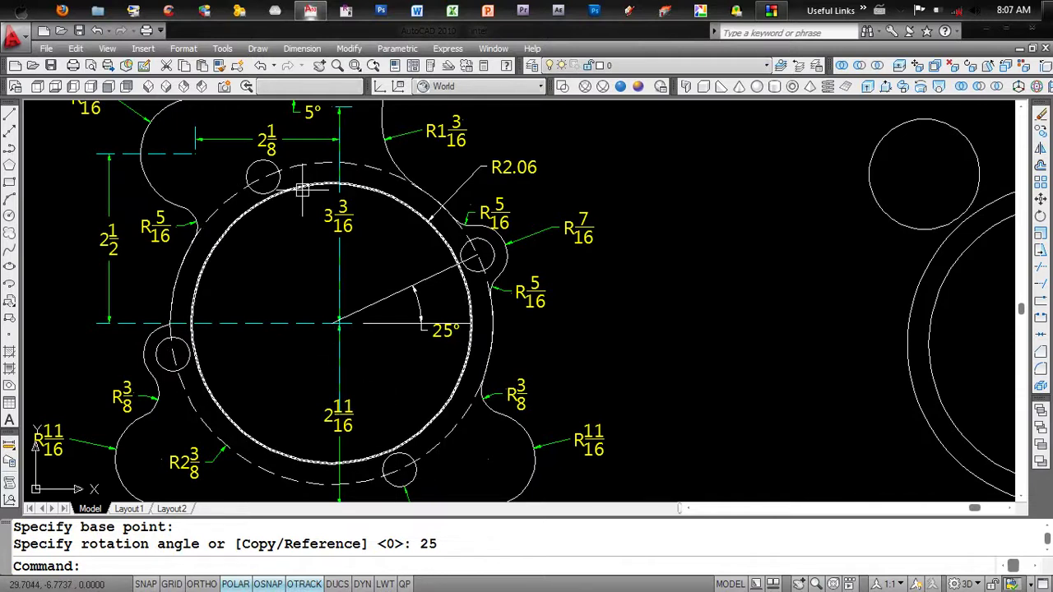
scroll(575, 312, "down", 2)
scroll(757, 329, "up", 1)
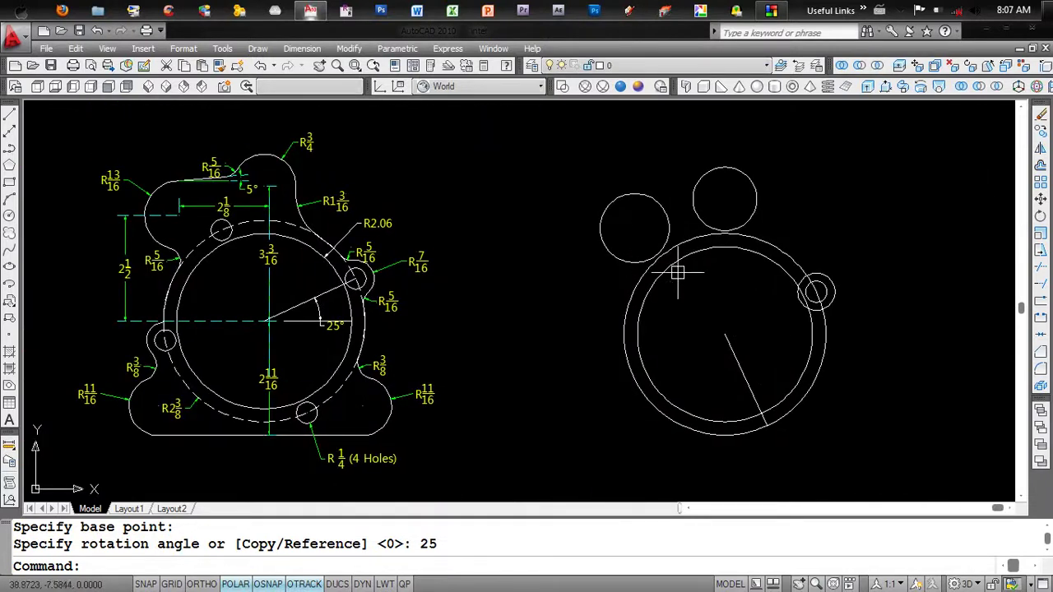
scroll(746, 337, "up", 2)
scroll(710, 353, "up", 1)
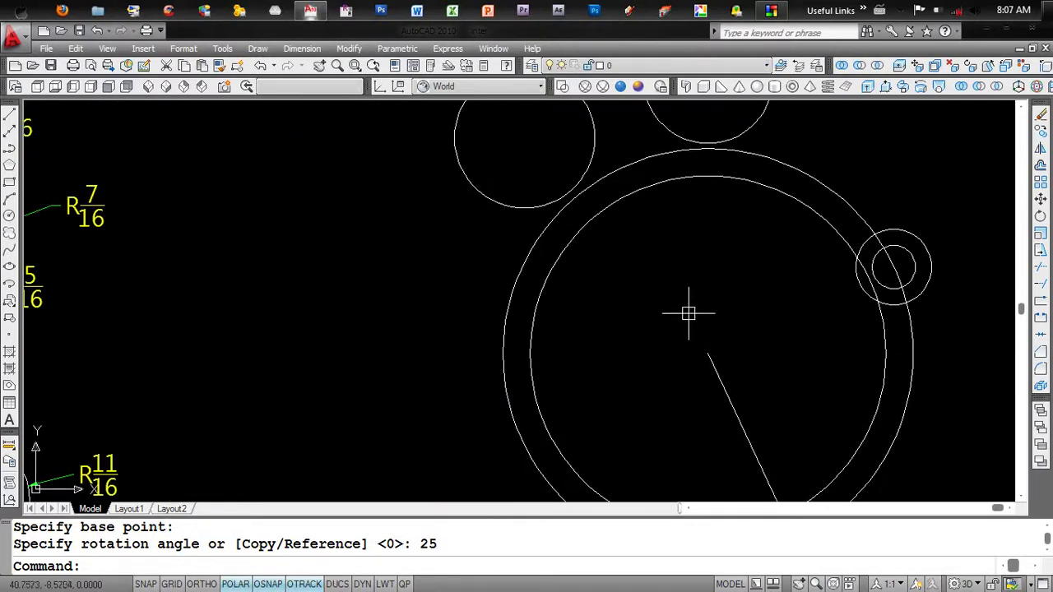
type("ex")
Step: Extend both ends of the slanted line to meet the circles
key("Return")
key("Return")
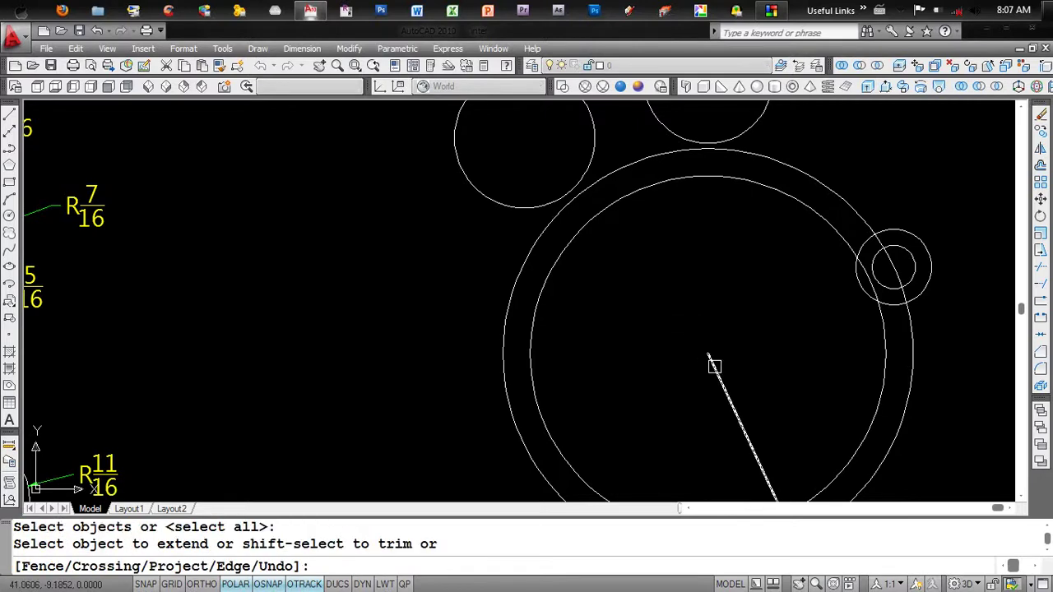
left_click(707, 359)
left_click(635, 202)
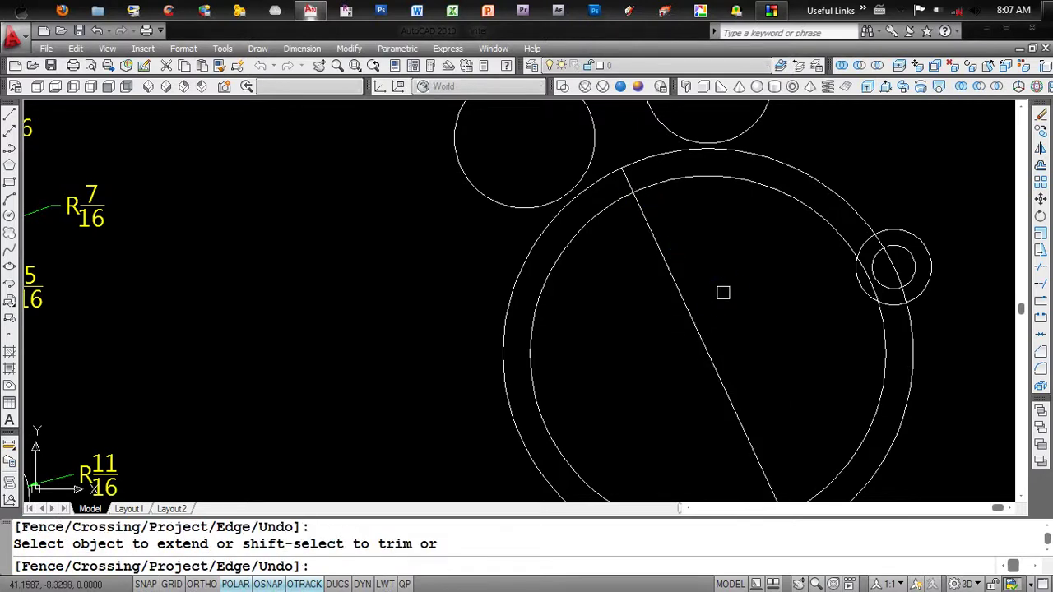
key("Return")
scroll(752, 296, "down", 3)
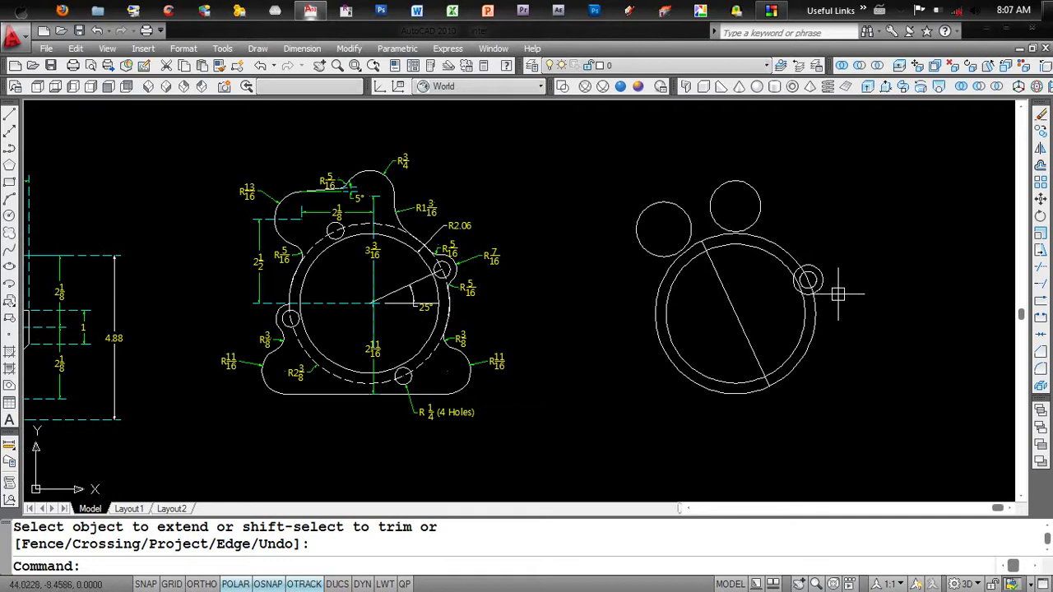
Step: Copy the small bolt-hole circle to the lower and upper-left crossings of the slanted line
type("co")
key("Return")
scroll(830, 287, "up", 2)
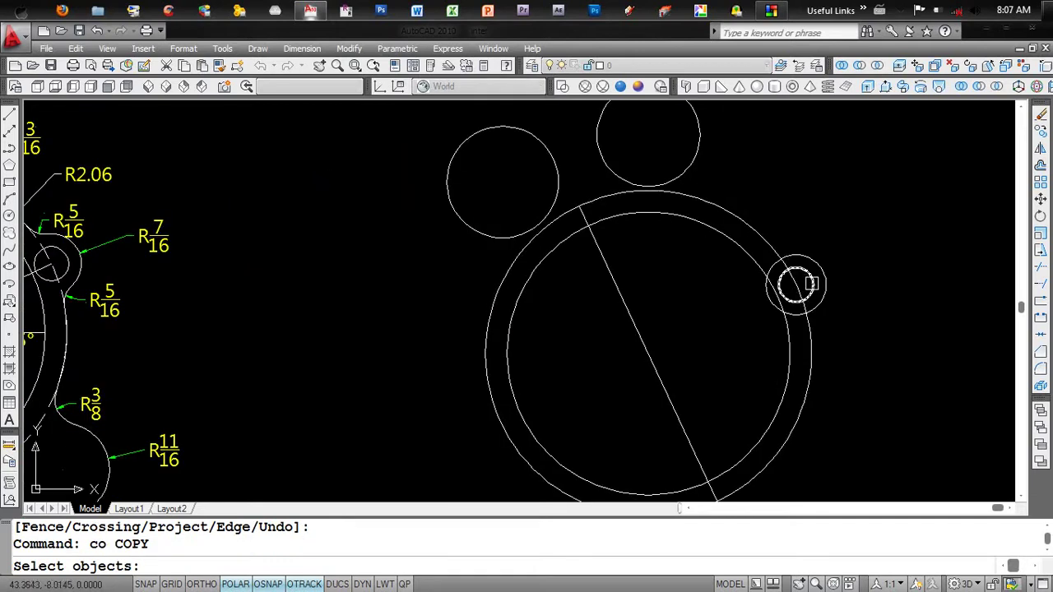
left_click(818, 273)
key("Return")
left_click(795, 285)
middle_click_drag(743, 345, 721, 230)
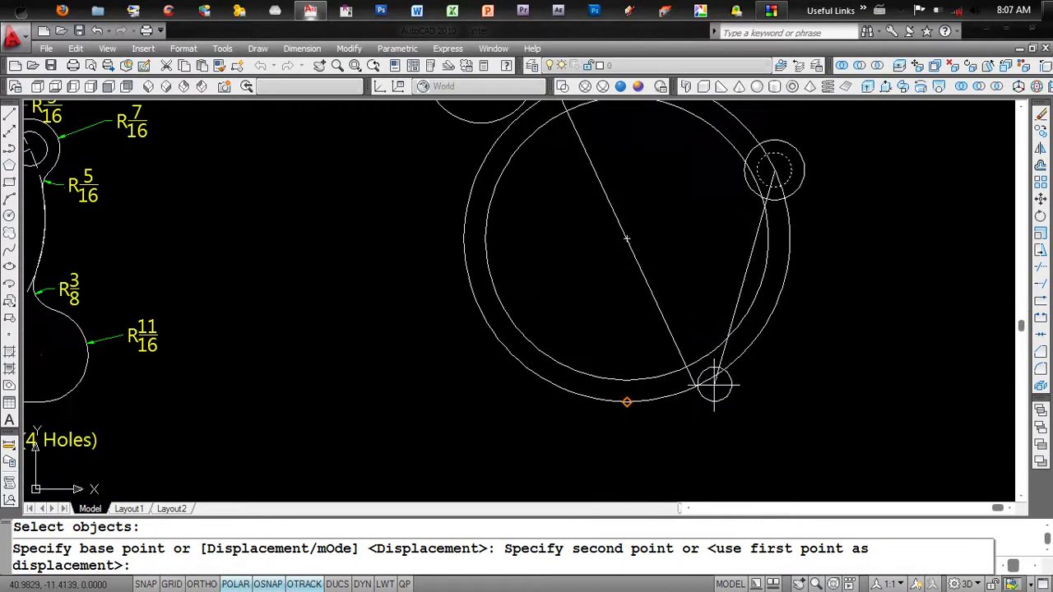
left_click(694, 387)
scroll(630, 225, "down", 3)
scroll(633, 221, "up", 3)
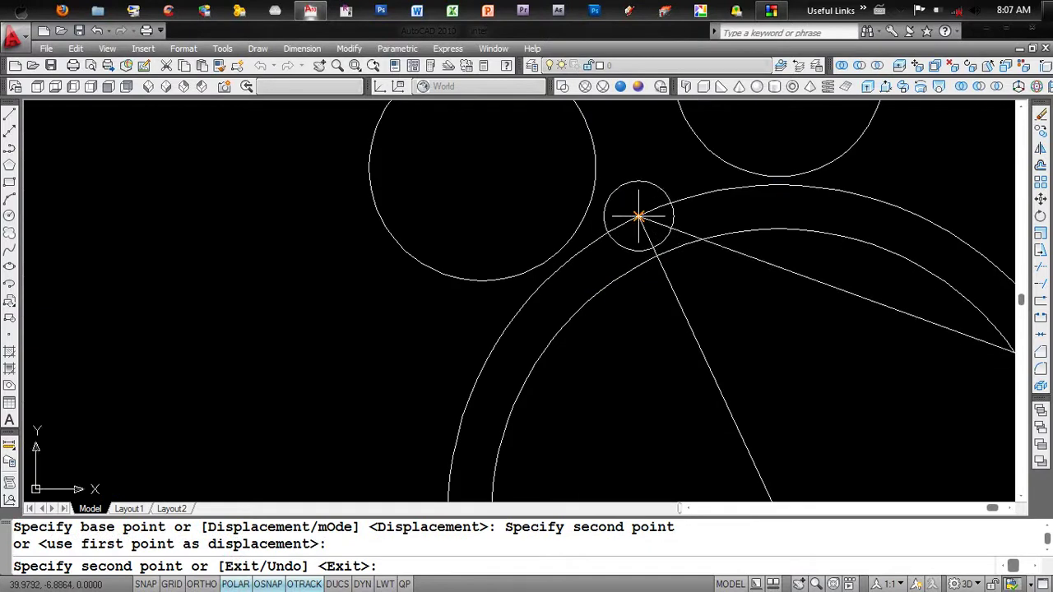
left_click(634, 219)
key("Return")
scroll(655, 217, "down", 2)
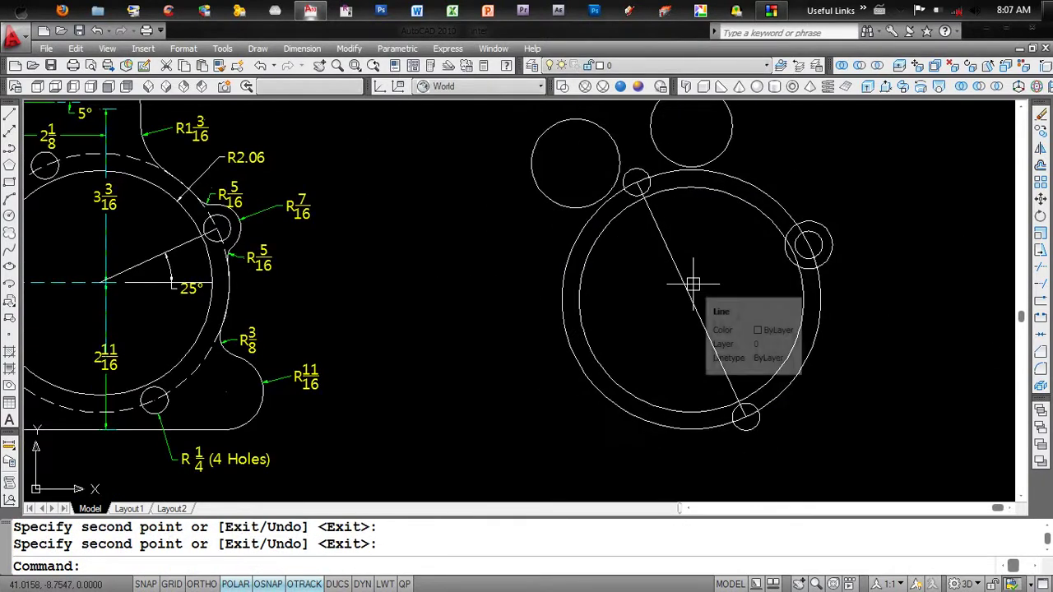
Step: Erase the diagonal construction line and pan back to the new outline
left_click(716, 288)
left_click(698, 281)
type("e")
key("Return")
middle_click_drag(664, 319, 735, 335)
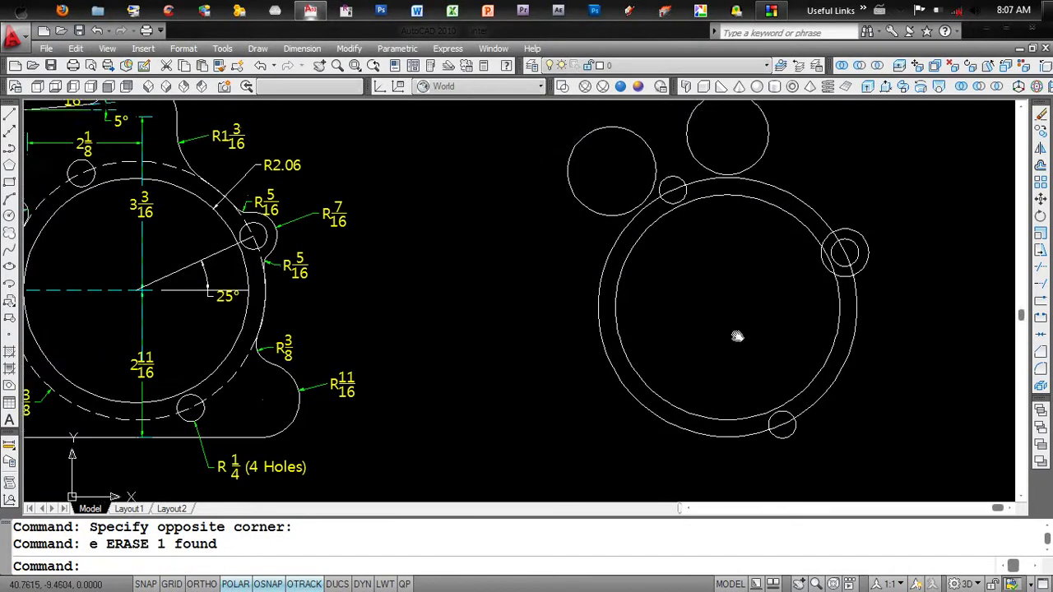
middle_click_drag(469, 351, 627, 347)
scroll(123, 297, "up", 3)
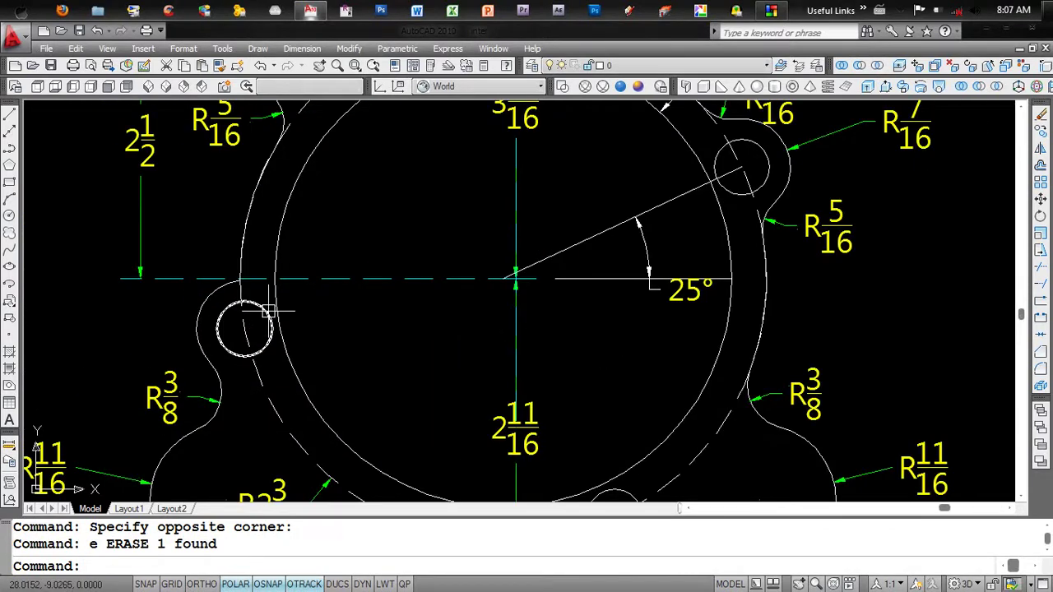
scroll(275, 312, "down", 3)
middle_click_drag(999, 391, 670, 367)
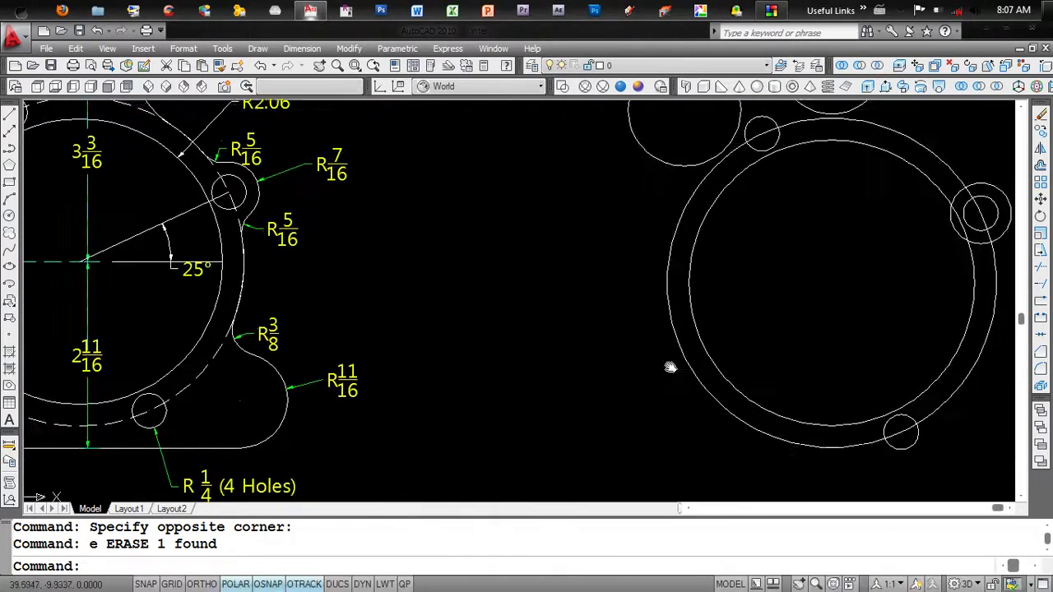
type("l")
key("Return")
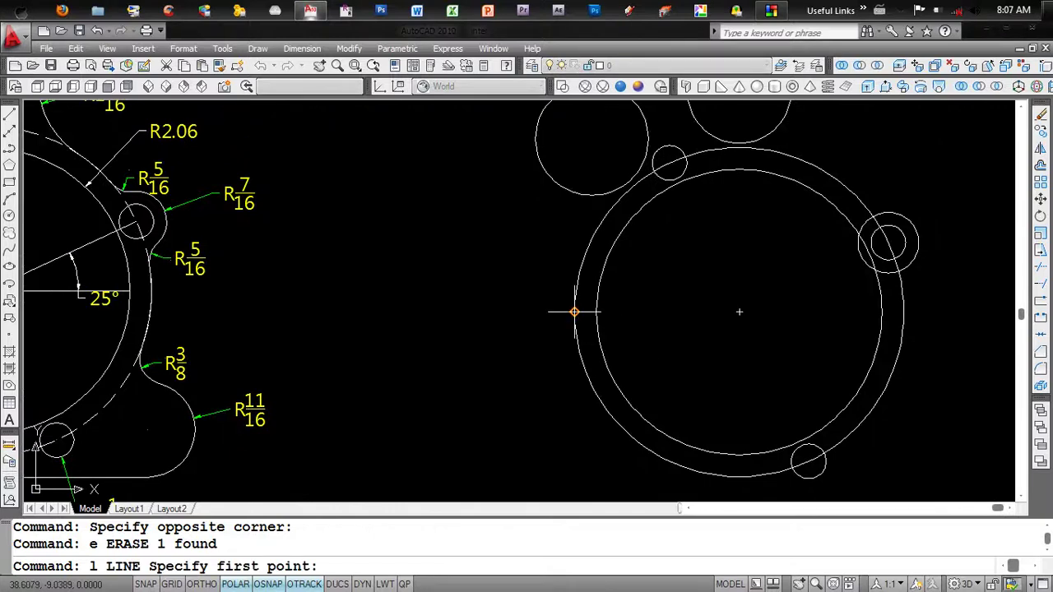
Step: Draw a line from the circle's left quadrant to its centre
left_click(574, 311)
left_click(738, 312)
key("Return")
middle_click_drag(716, 351, 700, 352)
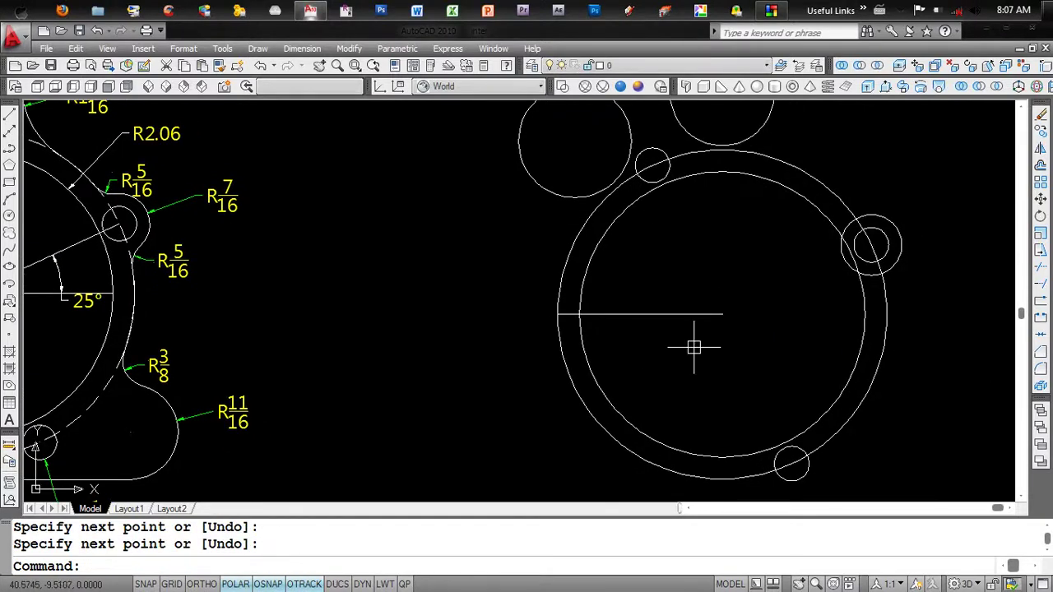
Step: Rotate the new line 11 degrees about the circle centre
type("ro")
key("Return")
left_click(745, 329)
left_click(663, 278)
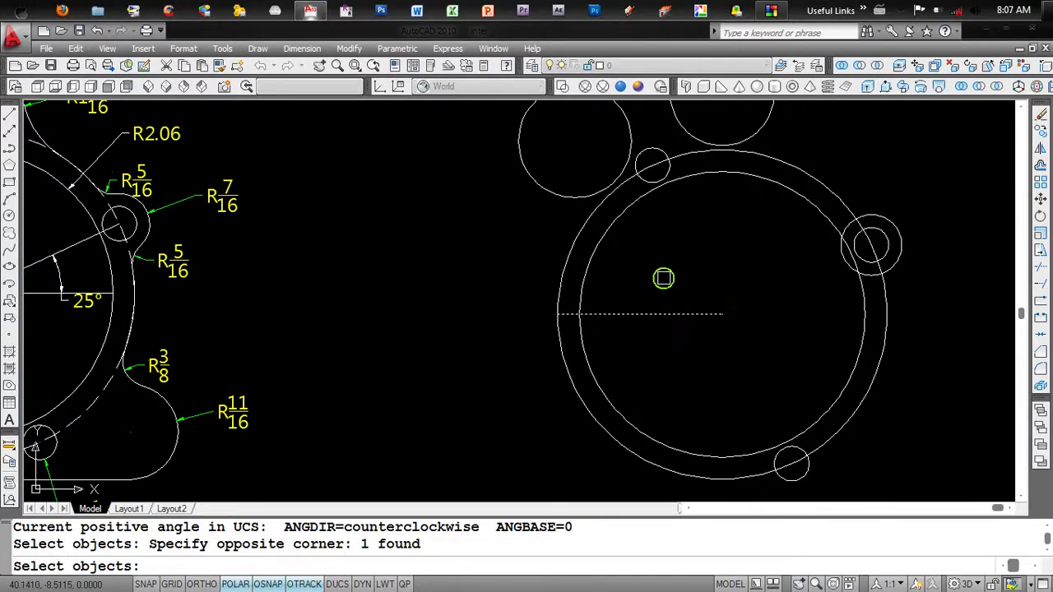
key("Return")
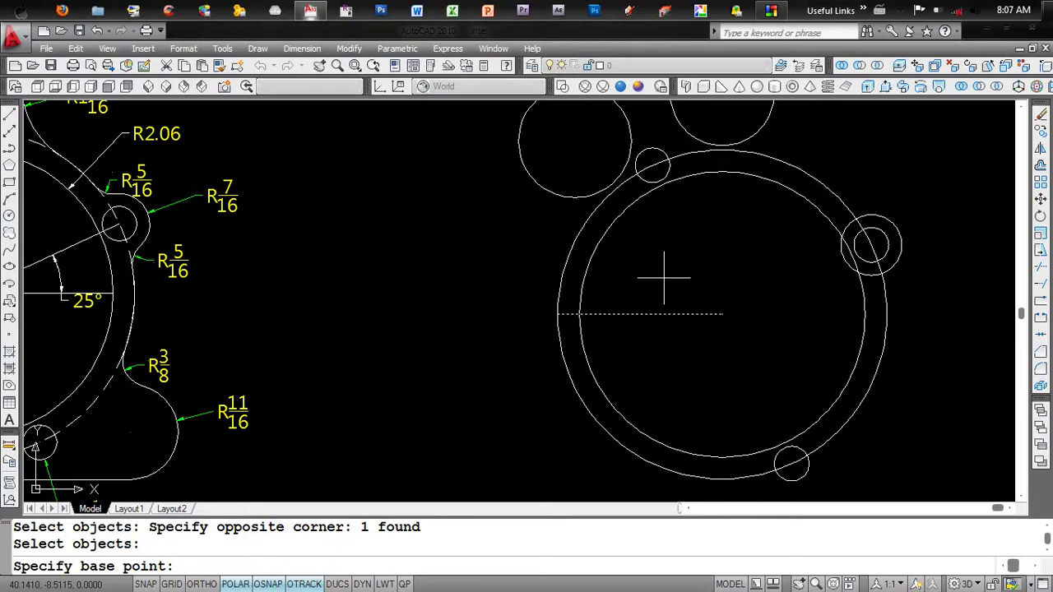
left_click(722, 314)
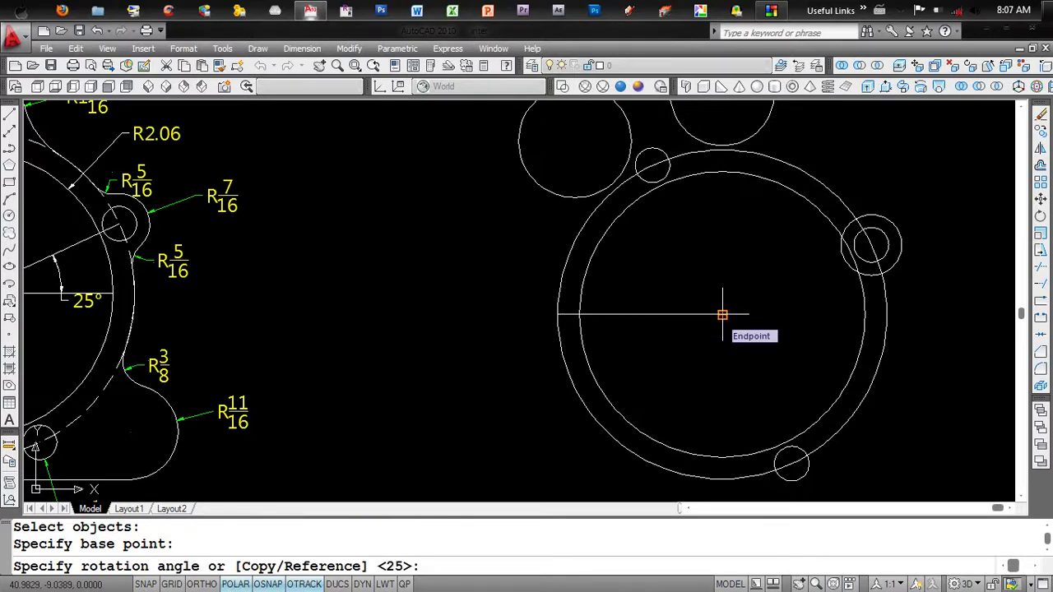
type("11")
key("Return")
type("co")
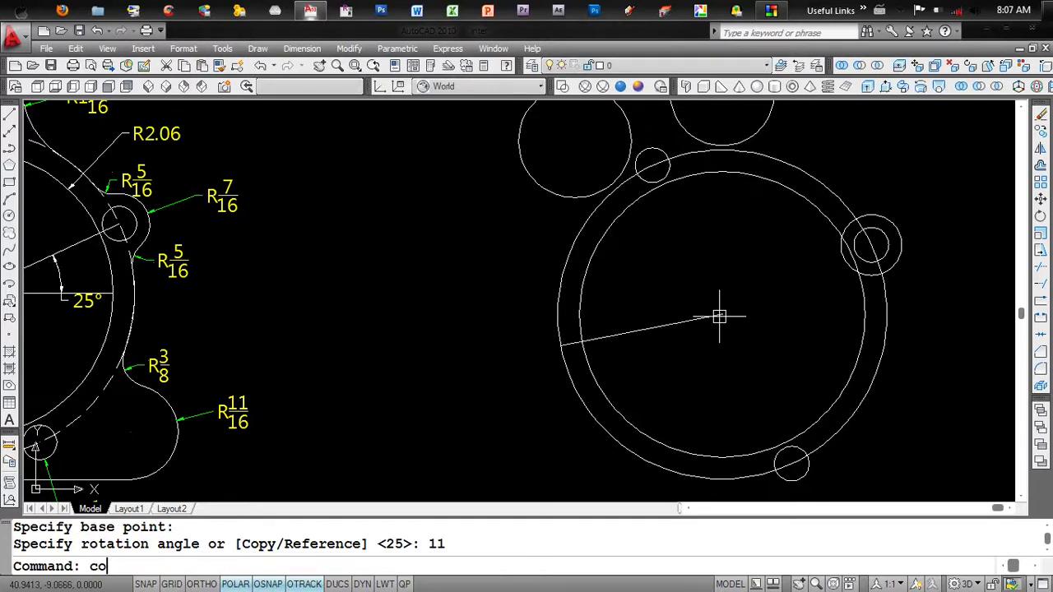
Step: Copy the right bolt hole to the rotated line's left end
key("Return")
left_click(817, 134)
left_click(957, 321)
key("Return")
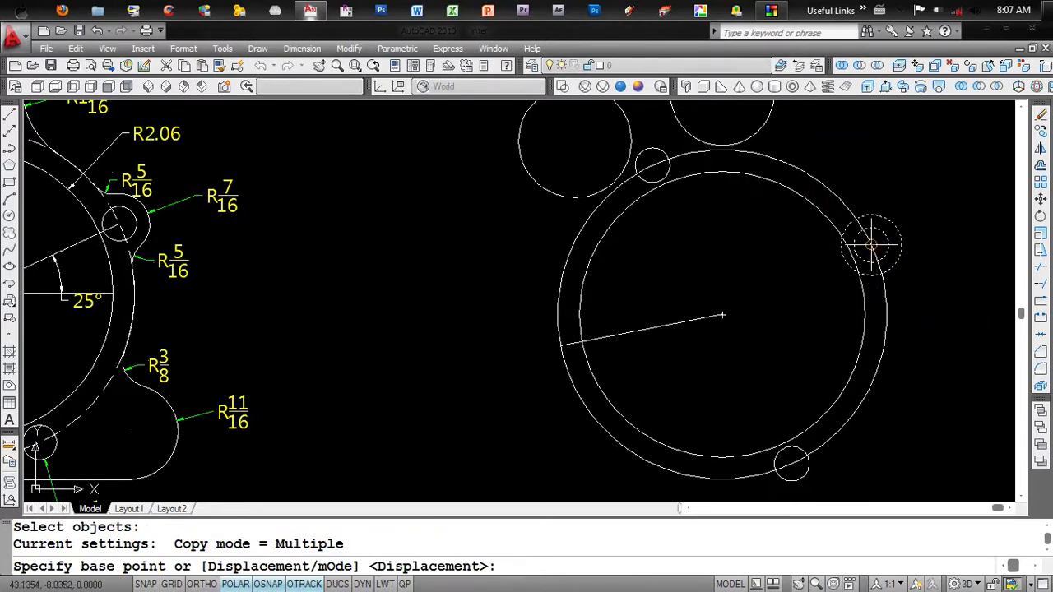
left_click(871, 243)
left_click(561, 343)
key("Return")
Step: Erase the rotated construction line
left_click(698, 313)
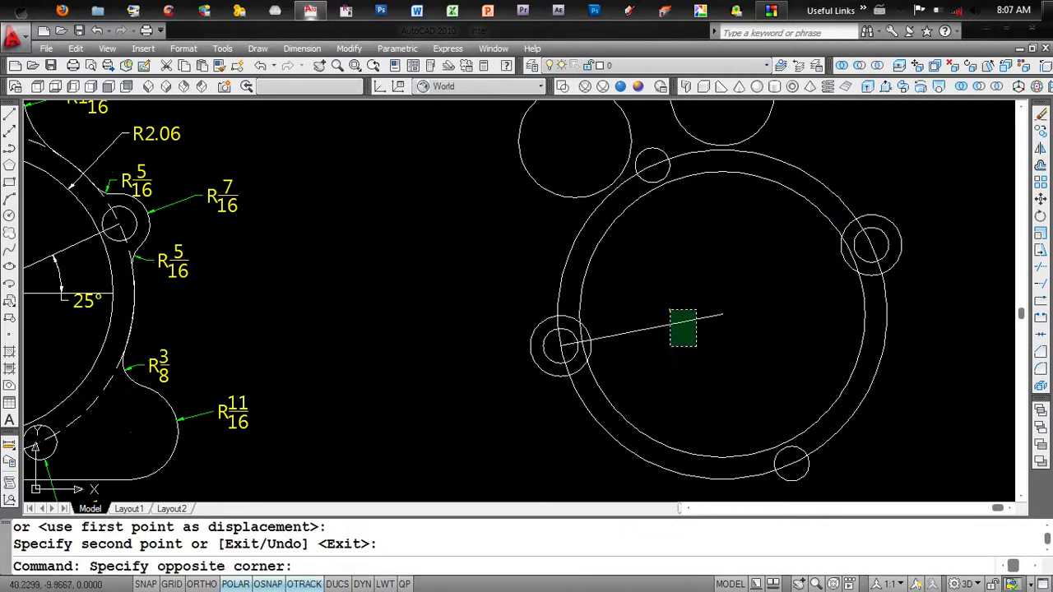
left_click(670, 348)
middle_click_drag(678, 359, 689, 359)
type("e")
key("Return")
scroll(689, 356, "down", 2)
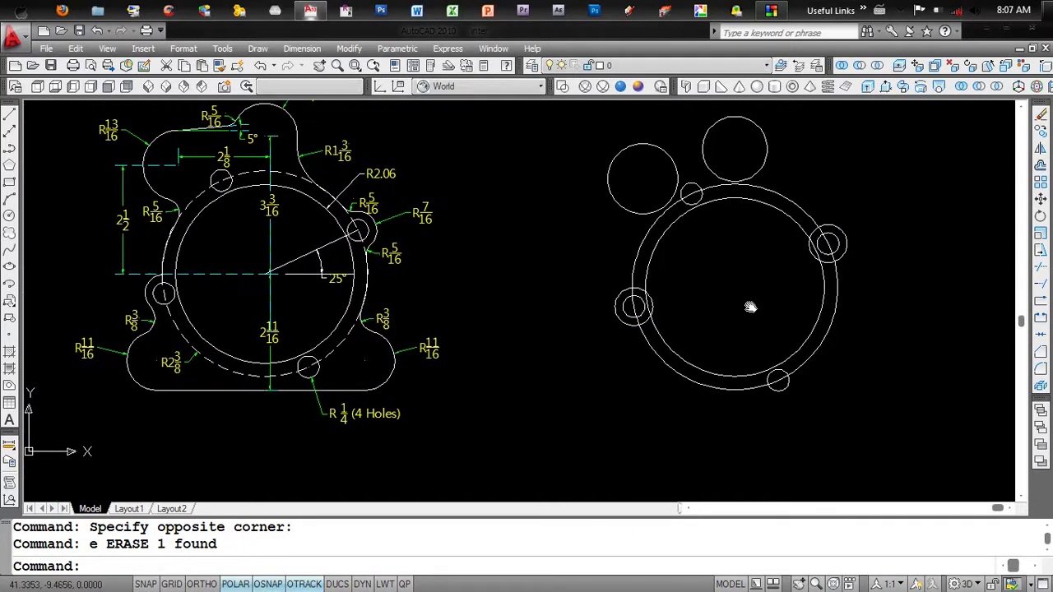
Step: Add a 2.31 linear dimension below the reference part's bottom edge
scroll(505, 332, "up", 1)
scroll(545, 315, "up", 1)
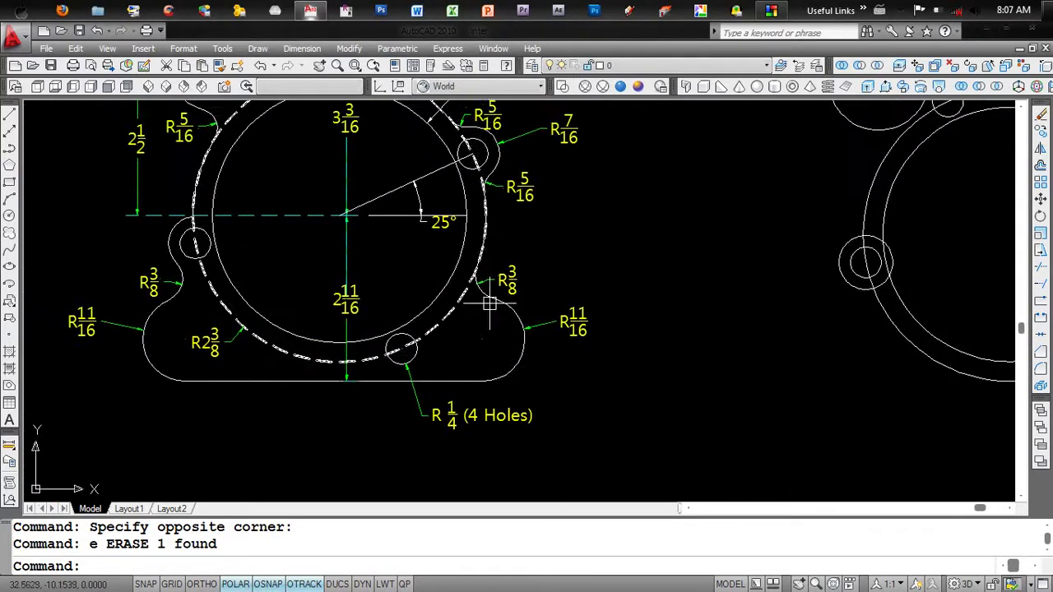
scroll(584, 321, "up", 1)
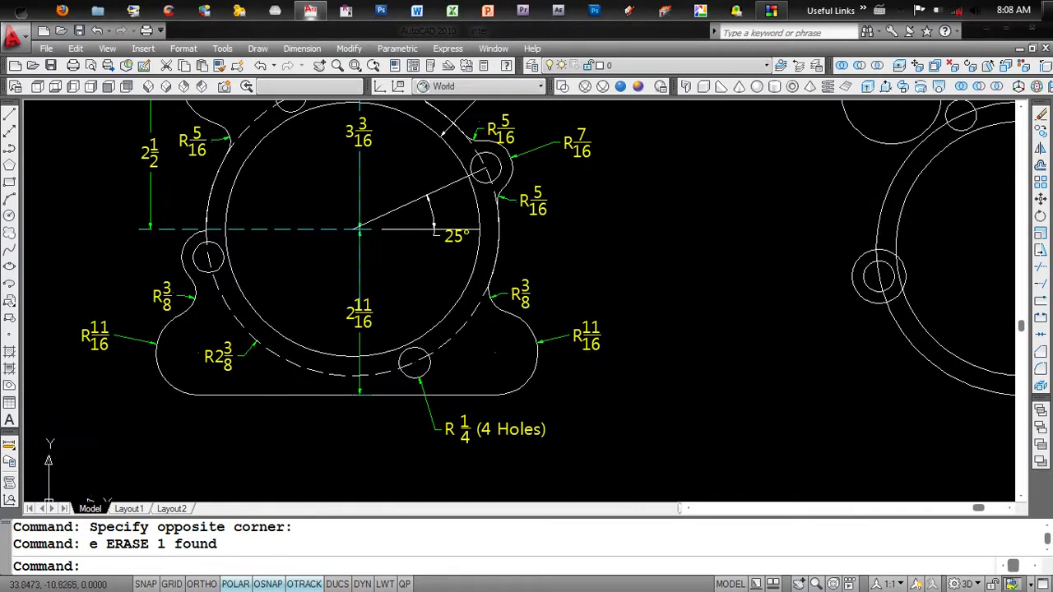
scroll(583, 321, "up", 1)
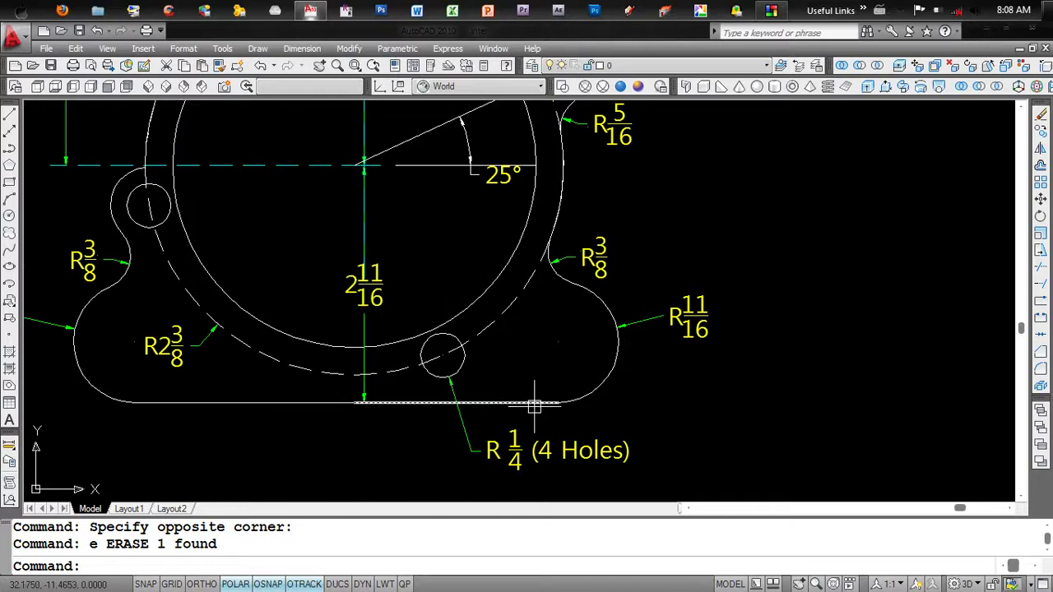
middle_click_drag(541, 406, 552, 362)
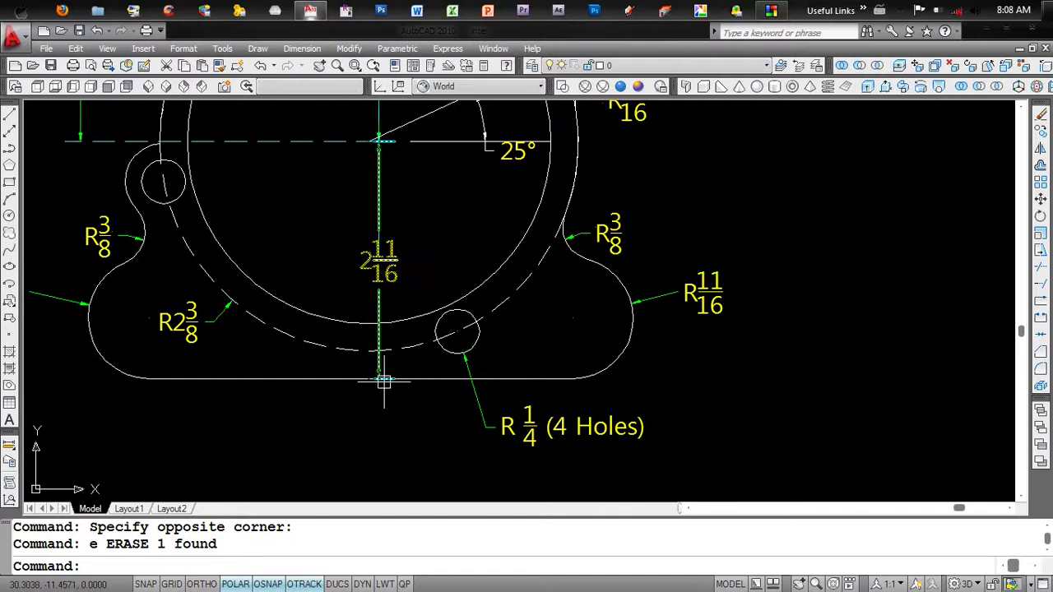
left_click(302, 48)
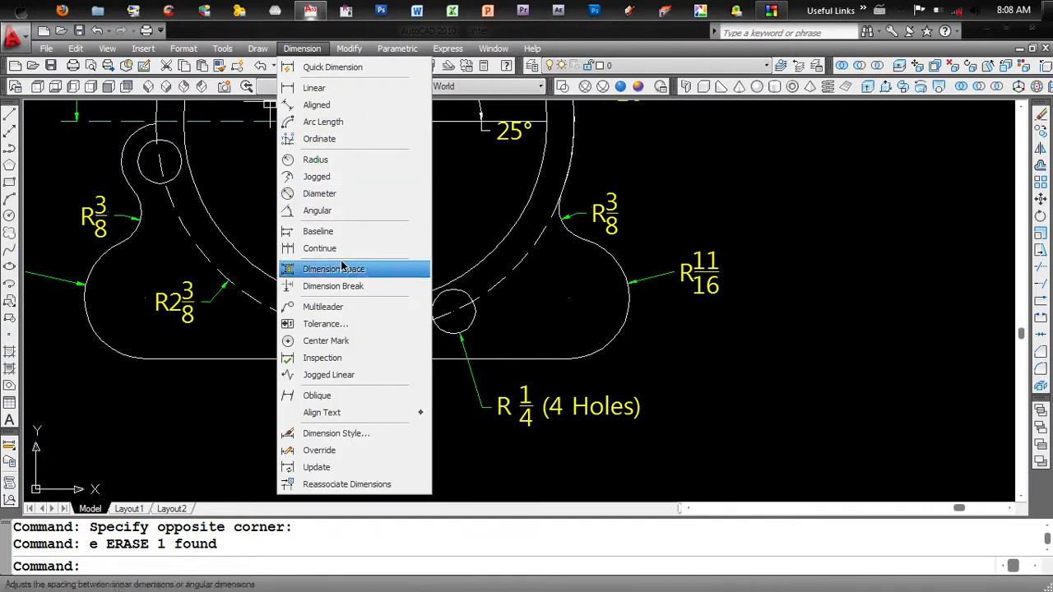
left_click(319, 88)
scroll(374, 369, "up", 3)
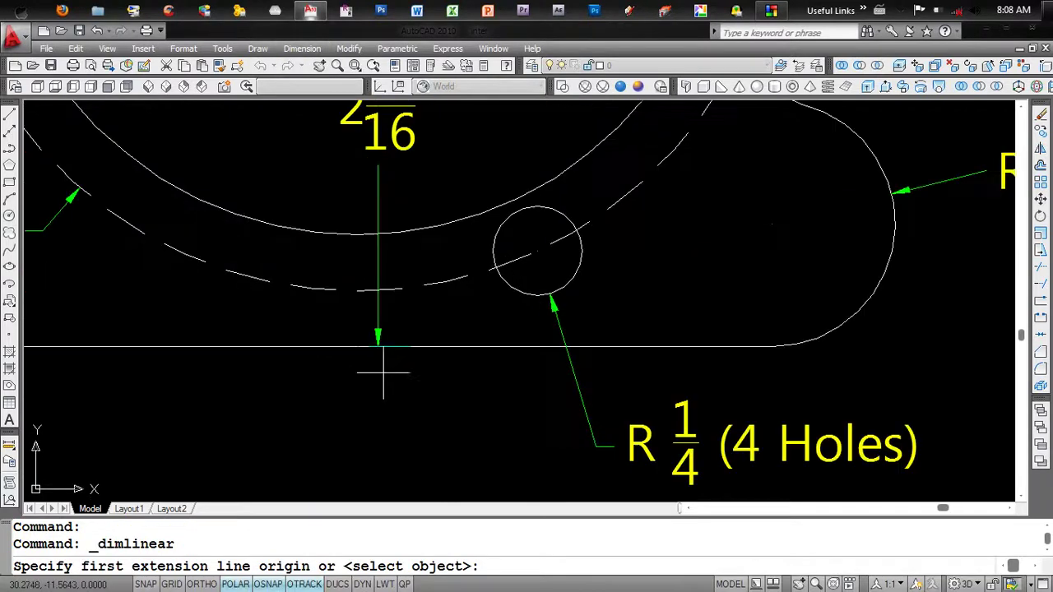
scroll(395, 345, "down", 3)
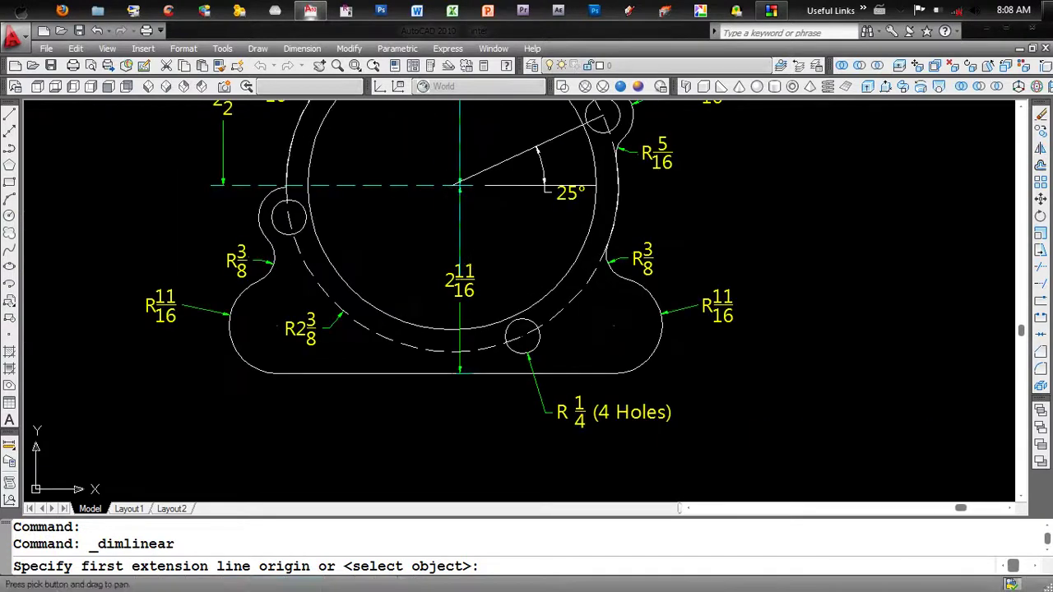
scroll(463, 189, "up", 3)
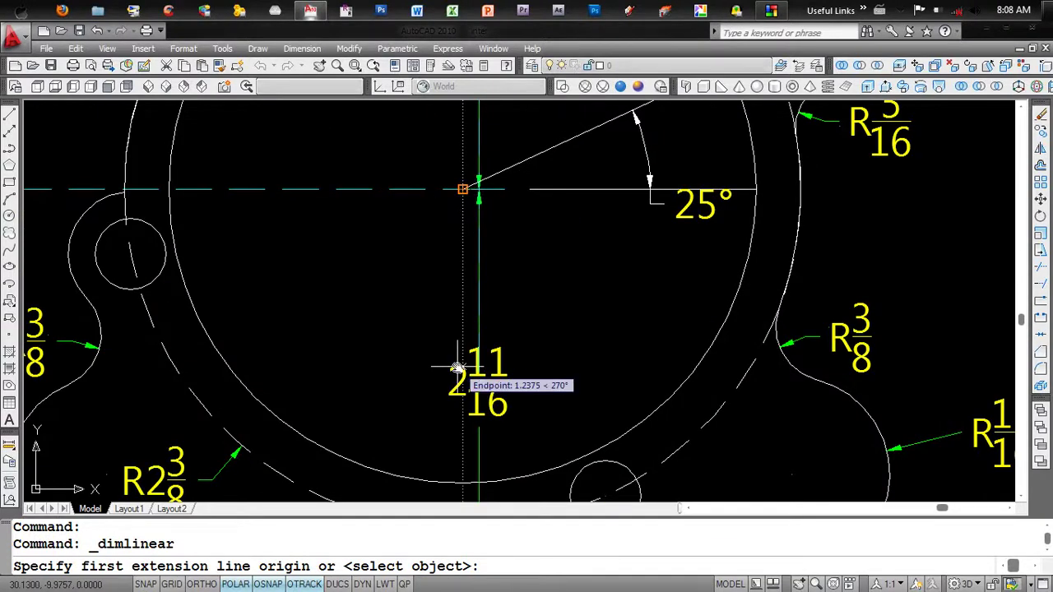
middle_click_drag(460, 361, 458, 344)
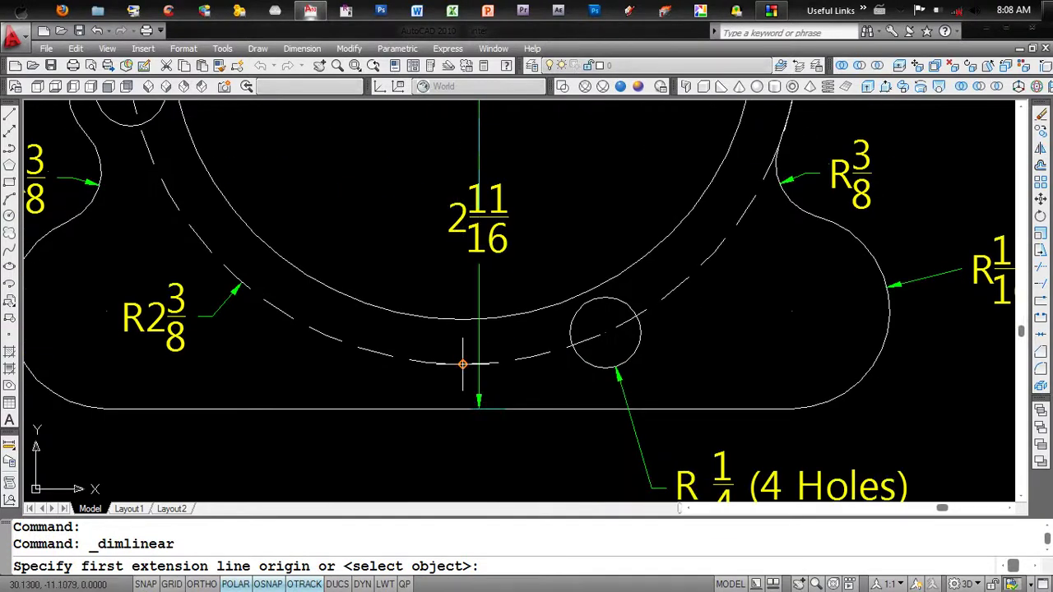
left_click(462, 409)
scroll(462, 409, "down", 3)
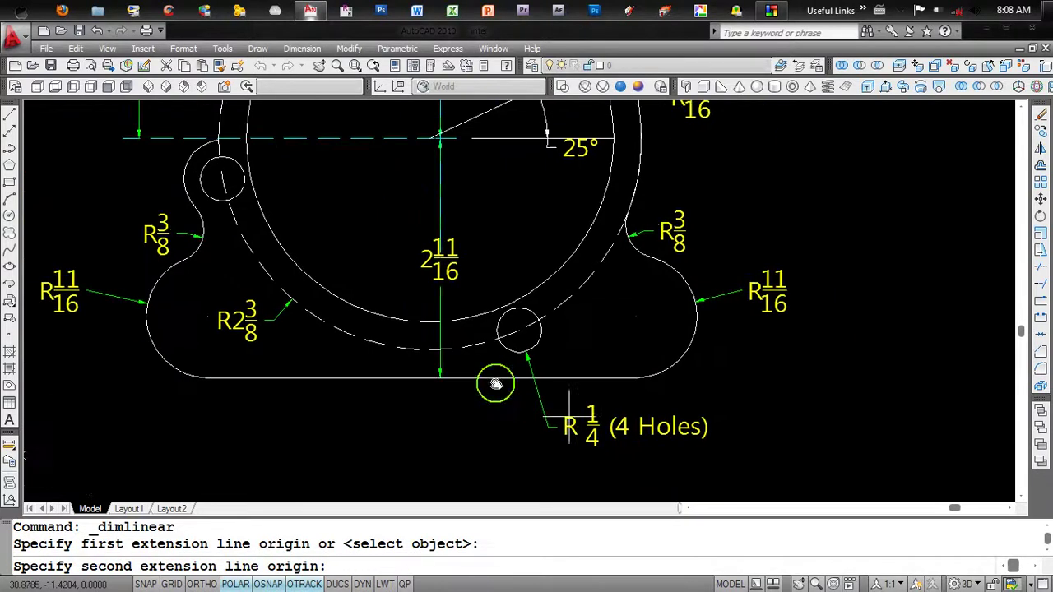
scroll(625, 337, "up", 3)
middle_click_drag(625, 337, 592, 268)
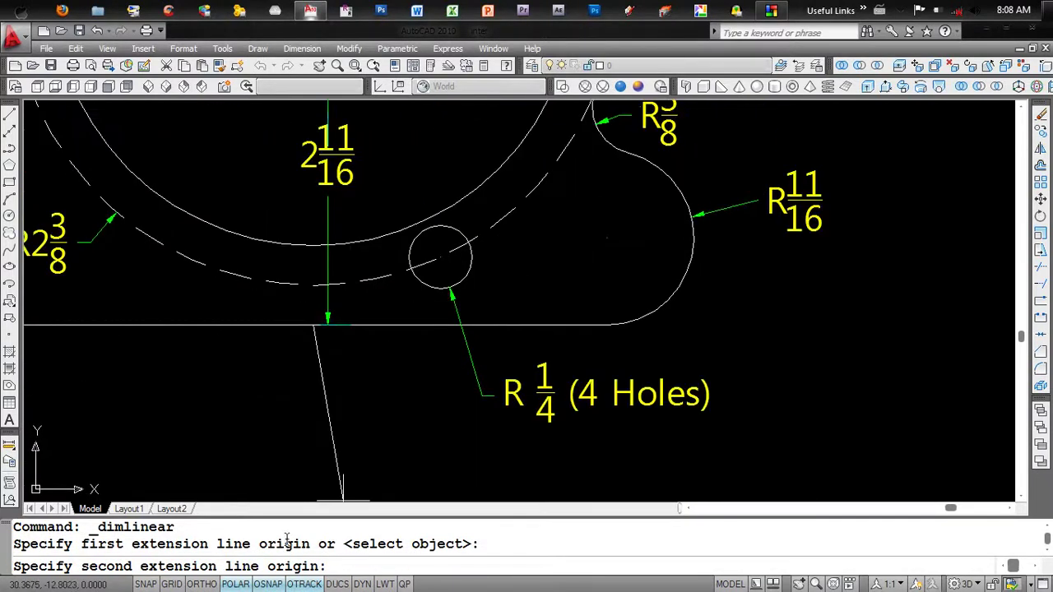
scroll(637, 304, "down", 2)
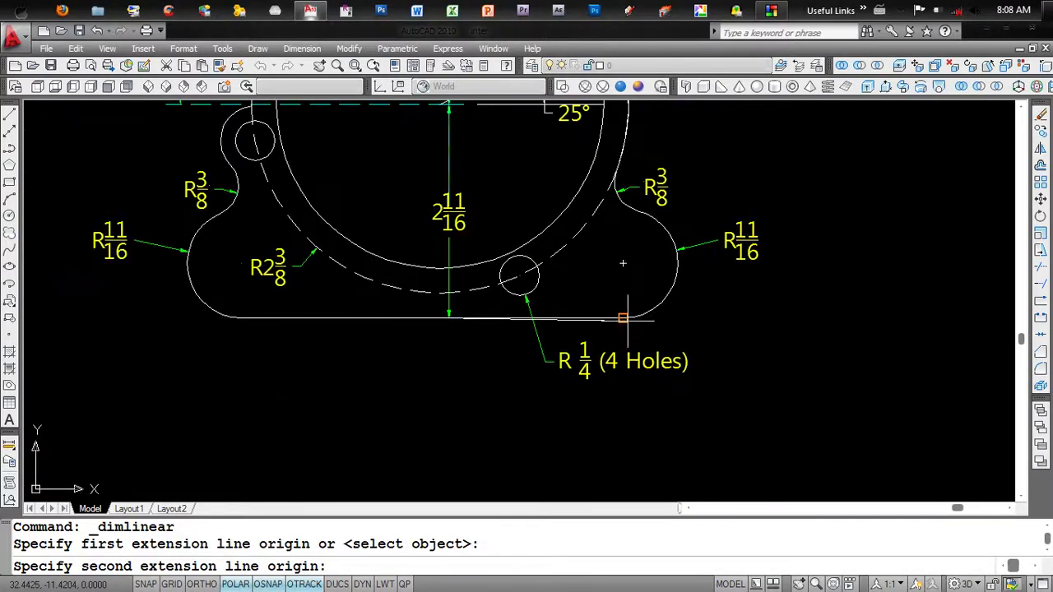
left_click(622, 263)
scroll(513, 377, "up", 1)
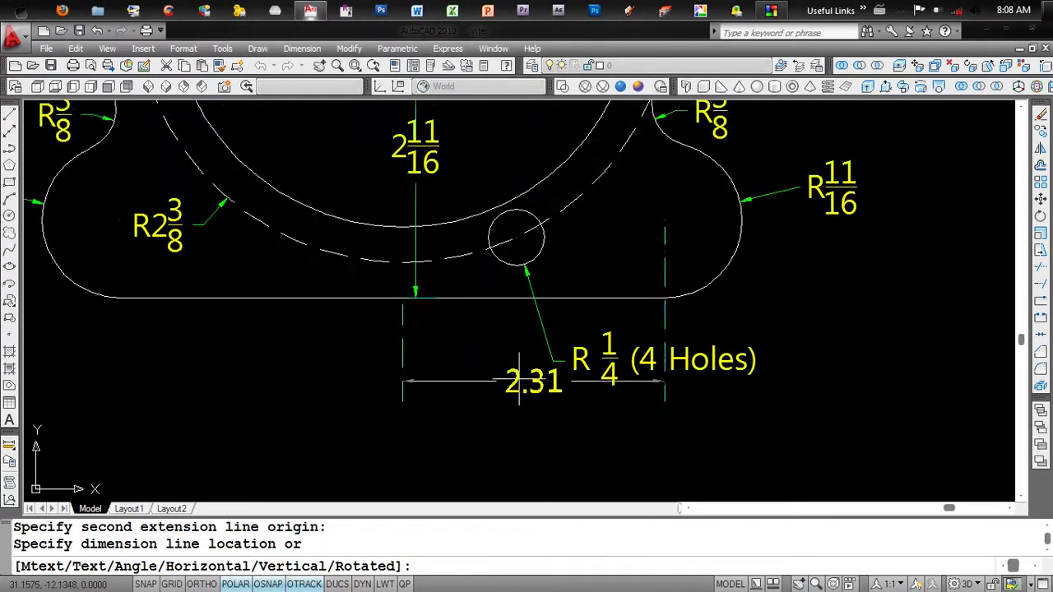
middle_click_drag(516, 436, 518, 341)
left_click(518, 341)
Step: Add a 2.5 linear dimension from the 2.31's left end to the left lobe centre, in line
scroll(537, 417, "down", 2)
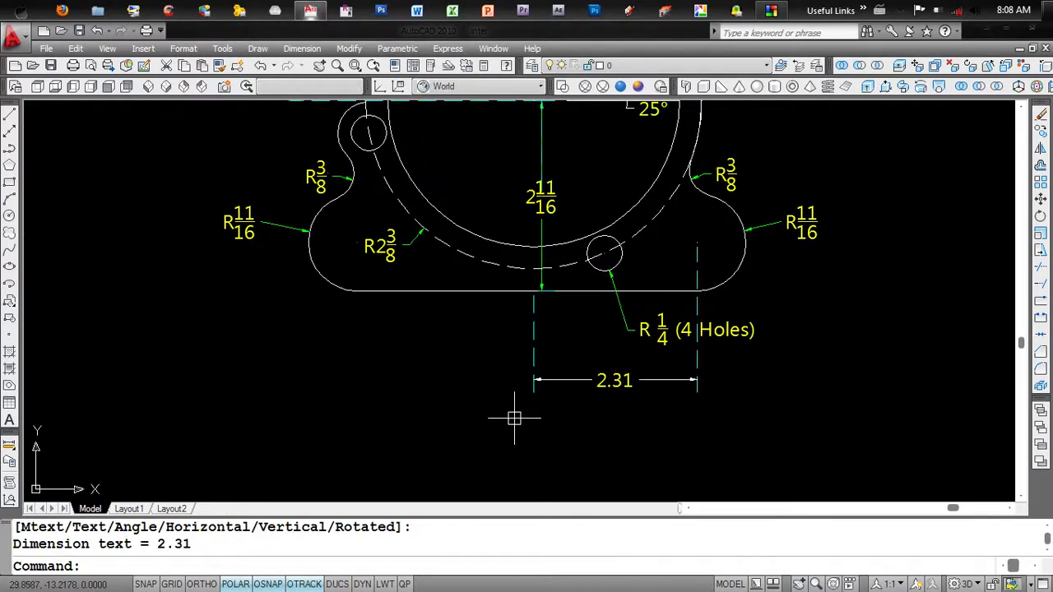
key("Return")
scroll(514, 419, "up", 5)
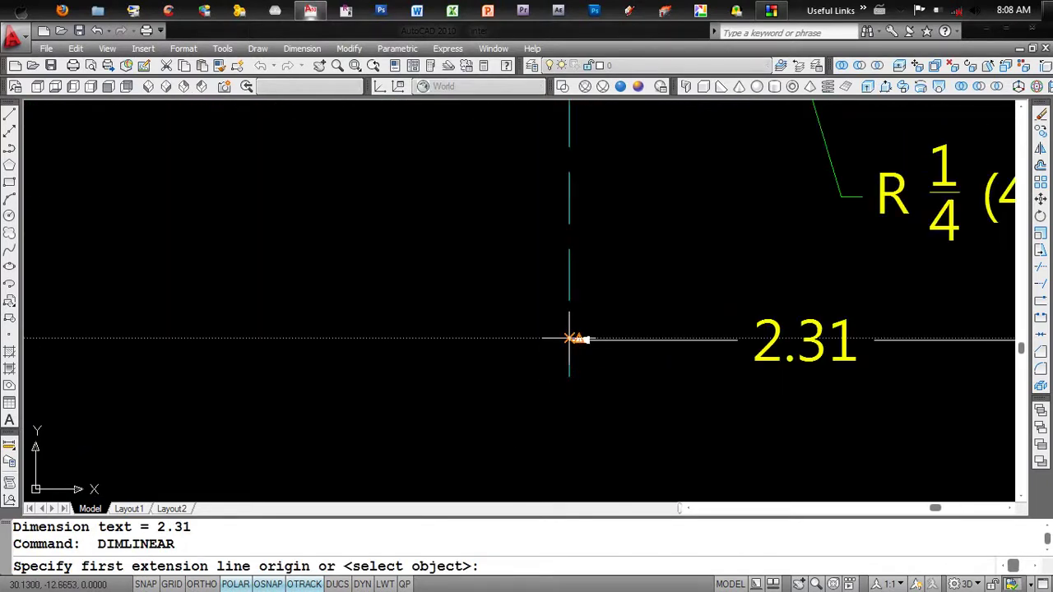
left_click(569, 338)
scroll(387, 305, "down", 2)
scroll(535, 341, "up", 3)
scroll(353, 235, "down", 1)
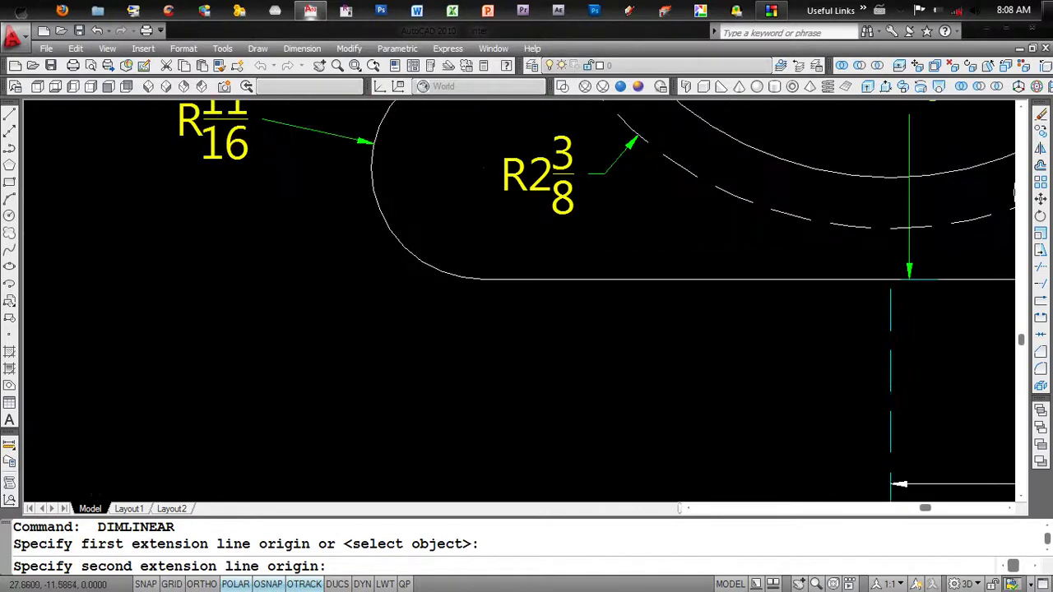
left_click(483, 169)
scroll(581, 296, "down", 6)
scroll(583, 311, "up", 2)
scroll(616, 346, "up", 3)
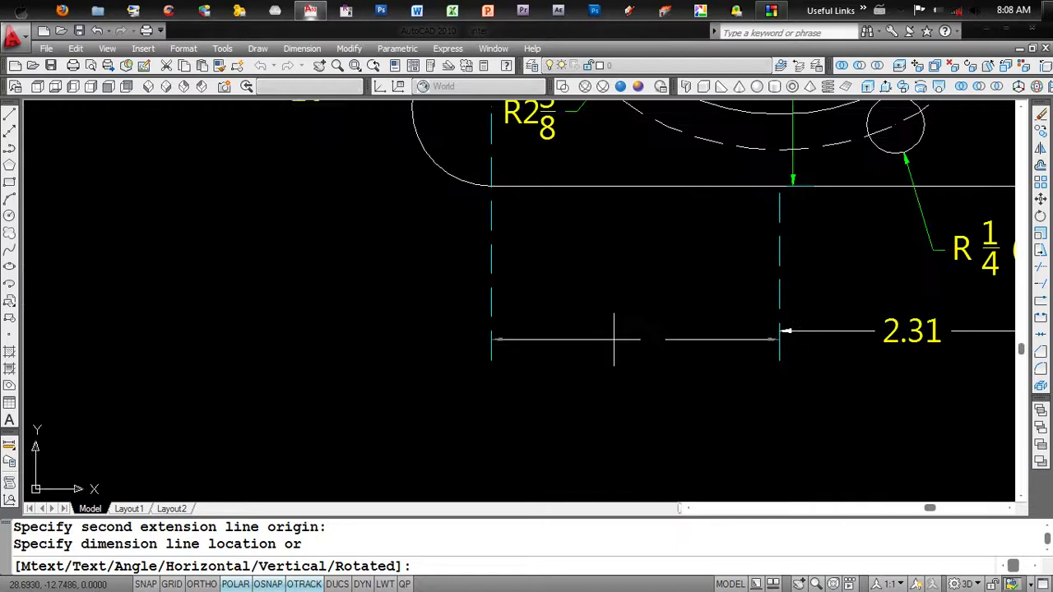
scroll(787, 341, "up", 3)
left_click(787, 341)
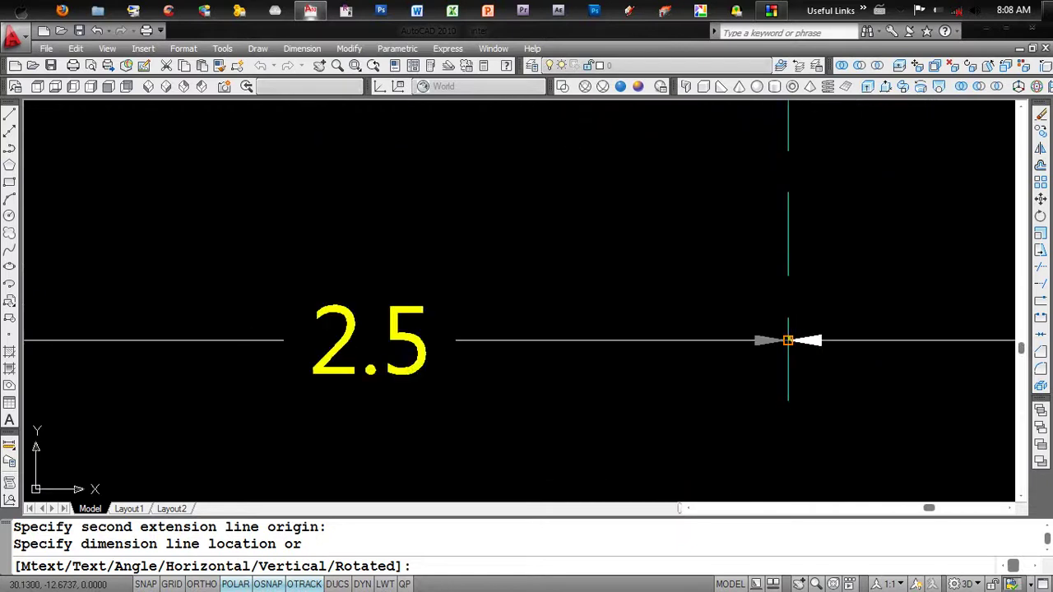
scroll(496, 345, "down", 5)
scroll(727, 369, "down", 1)
mouse_move(727, 369)
middle_mouse_down()
mouse_move(682, 305)
mouse_move(716, 345)
middle_mouse_up()
type("l")
key("Return")
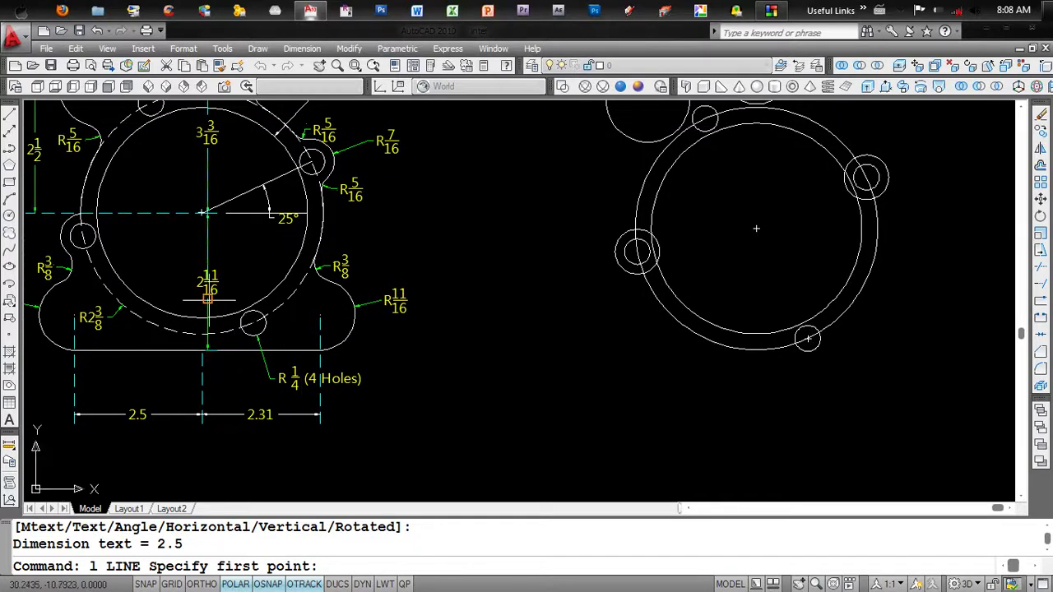
Step: Start an Ortho line down from the ring's centre, then erase the wrong 1-11/16 segment
left_click(756, 228)
middle_click_drag(735, 381, 736, 317)
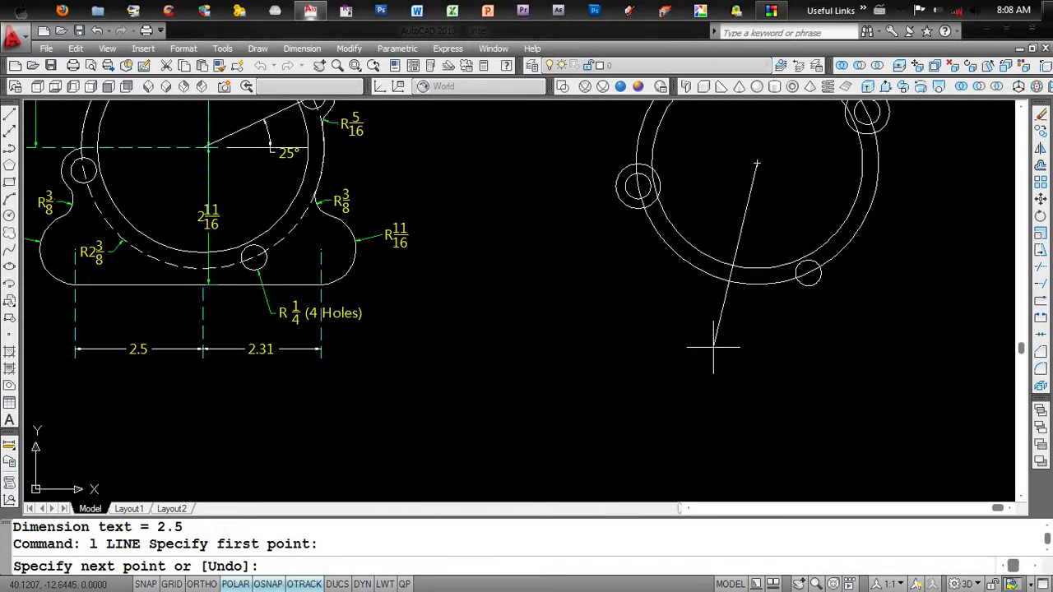
key("F8")
middle_click_drag(731, 389, 694, 398)
type("1-11/16")
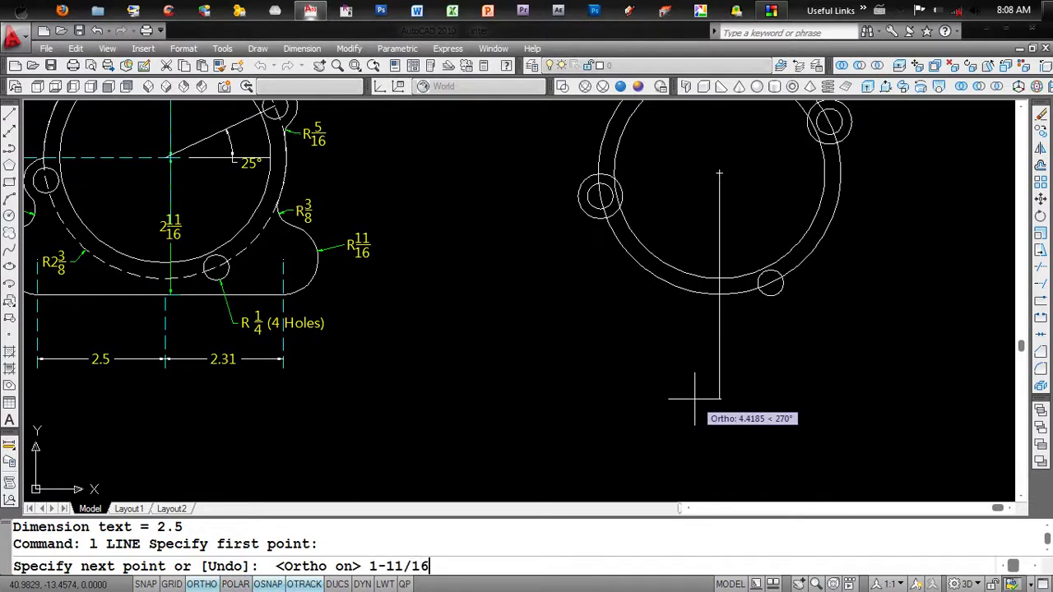
key("Return")
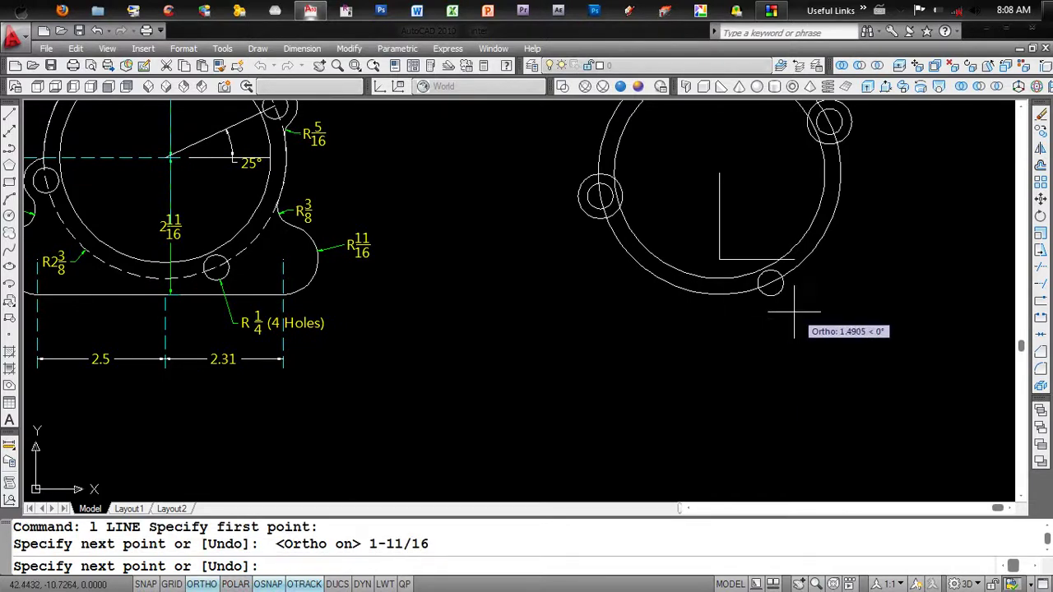
scroll(747, 299, "down", 1)
scroll(753, 354, "up", 1)
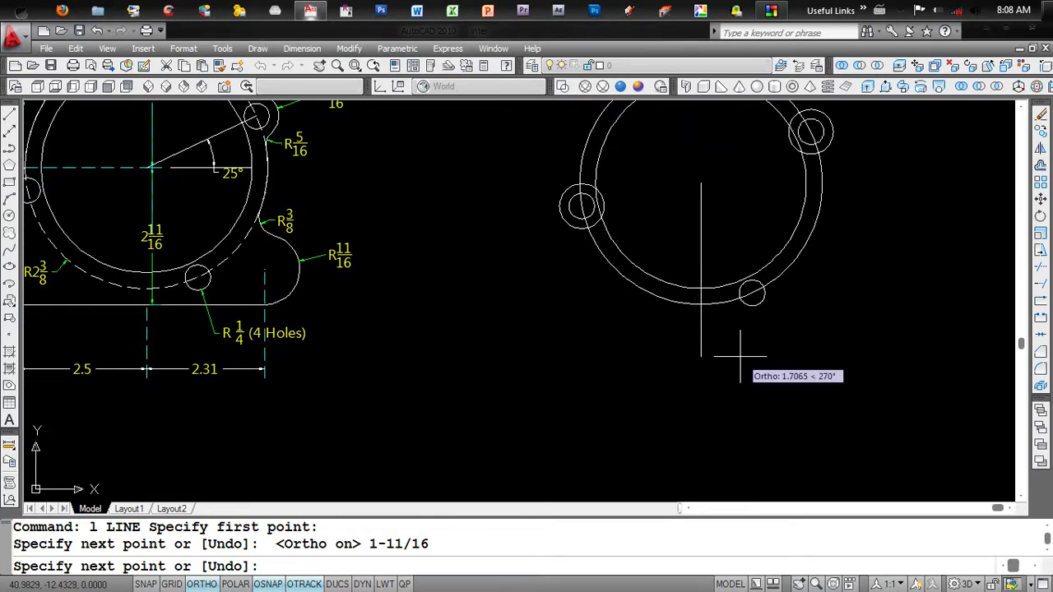
key("Escape")
key("Escape")
left_click(733, 234)
left_click(695, 271)
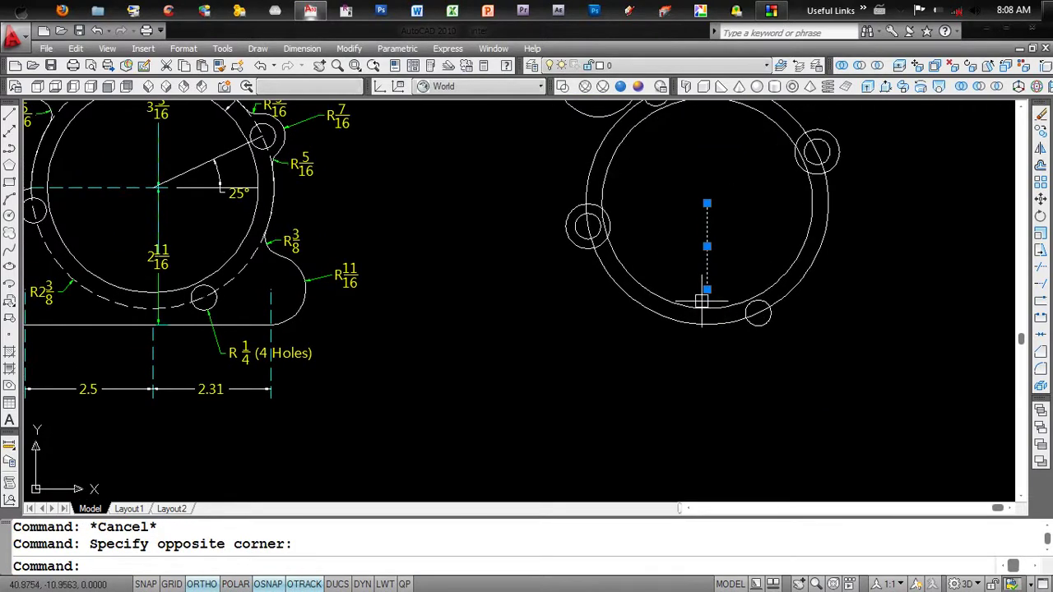
type("e")
key("Return")
Step: Redraw the guide line from the ring's centre: 2-11/16 down, then 2.31 right
middle_click_drag(726, 284, 677, 291)
type("l")
key("Return")
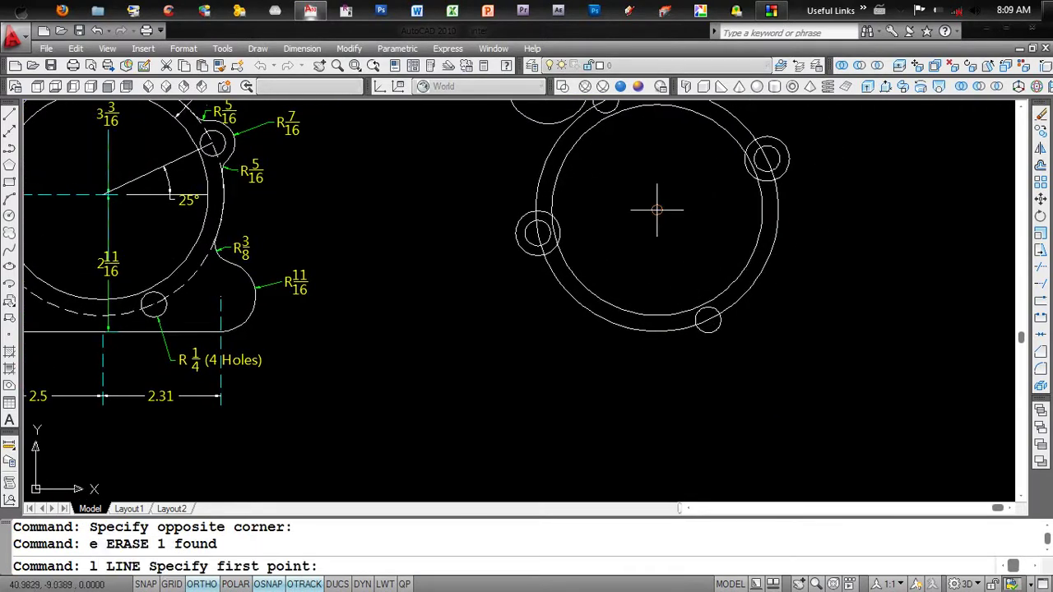
left_click(656, 210)
middle_click_drag(663, 380, 687, 367)
type("2-11/16")
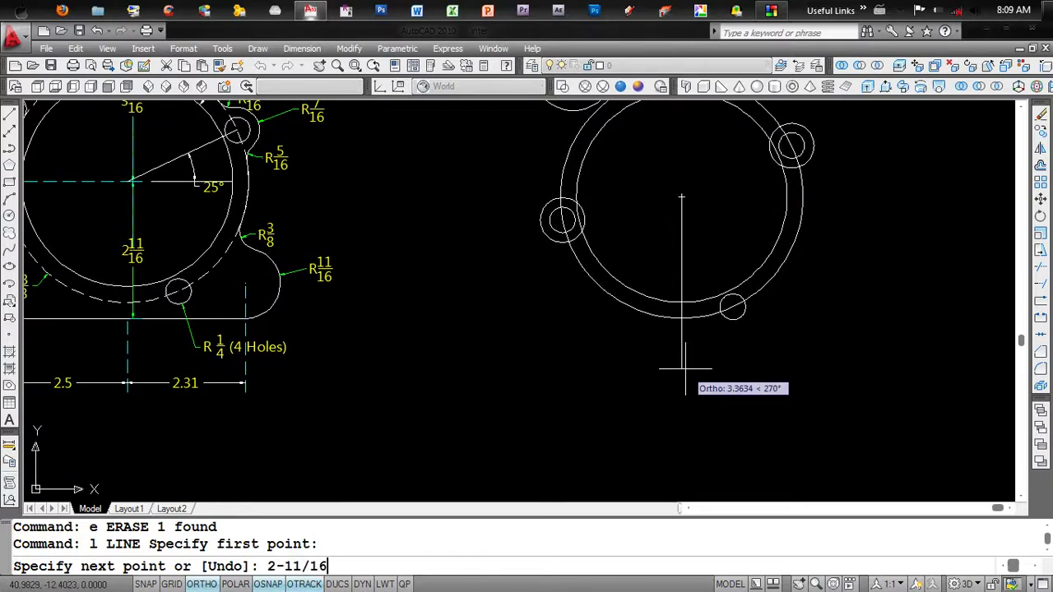
key("Return")
middle_click_drag(756, 340, 730, 361)
type("2.31")
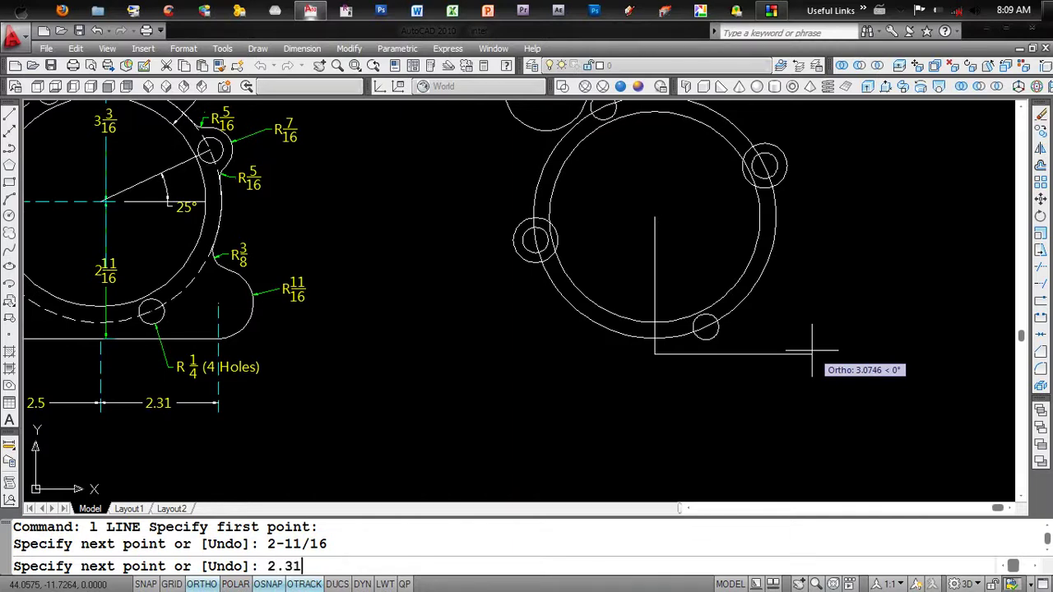
key("Return")
key("Return")
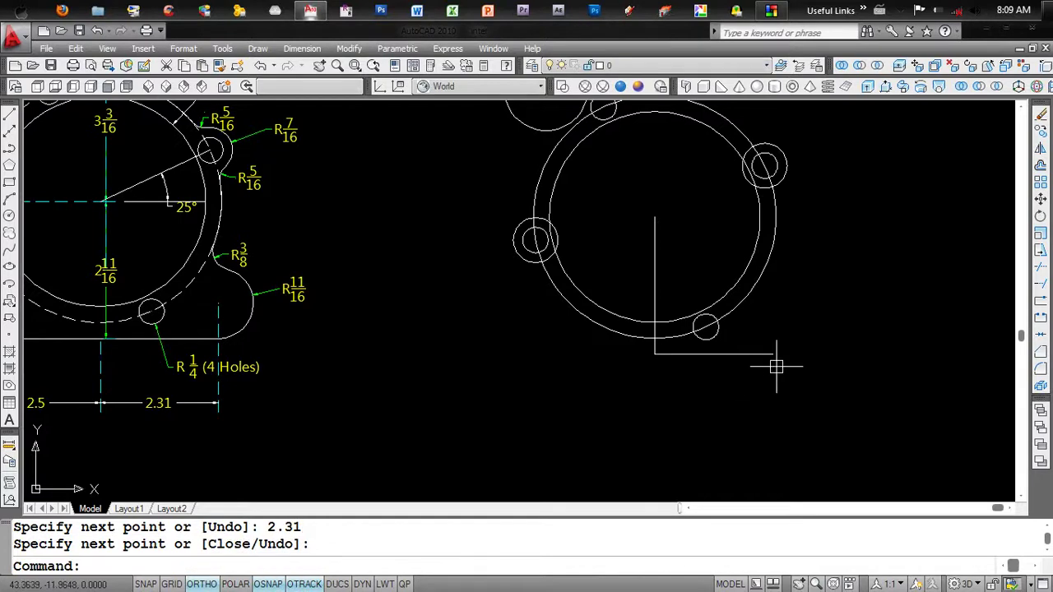
middle_click_drag(801, 351, 754, 348)
type("c")
key("Return")
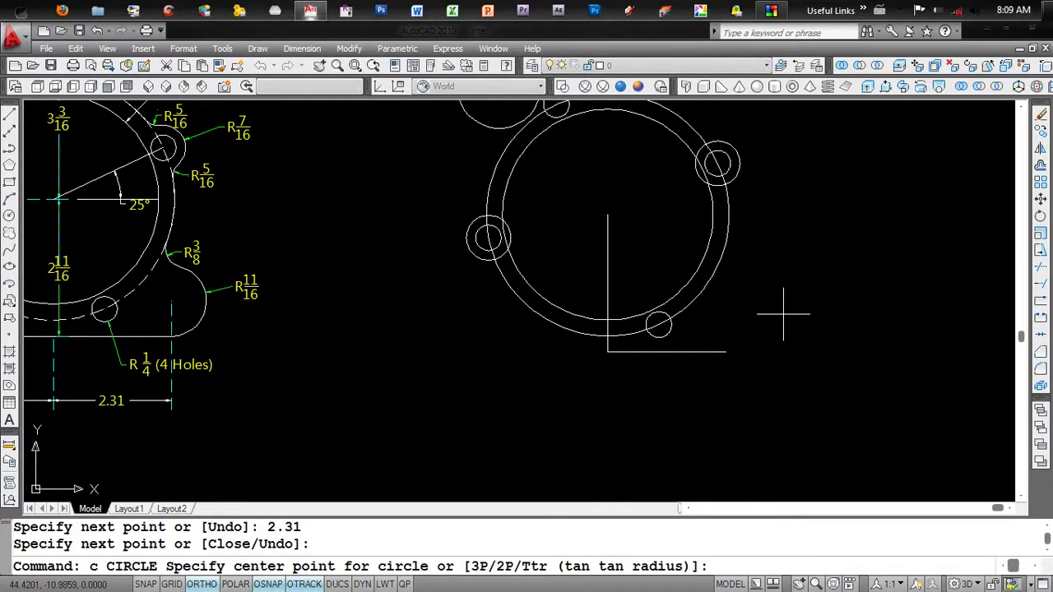
Step: Draw an 11/16-radius circle and move it by its bottom point toward the guide line's end
left_click(783, 312)
type("11/16")
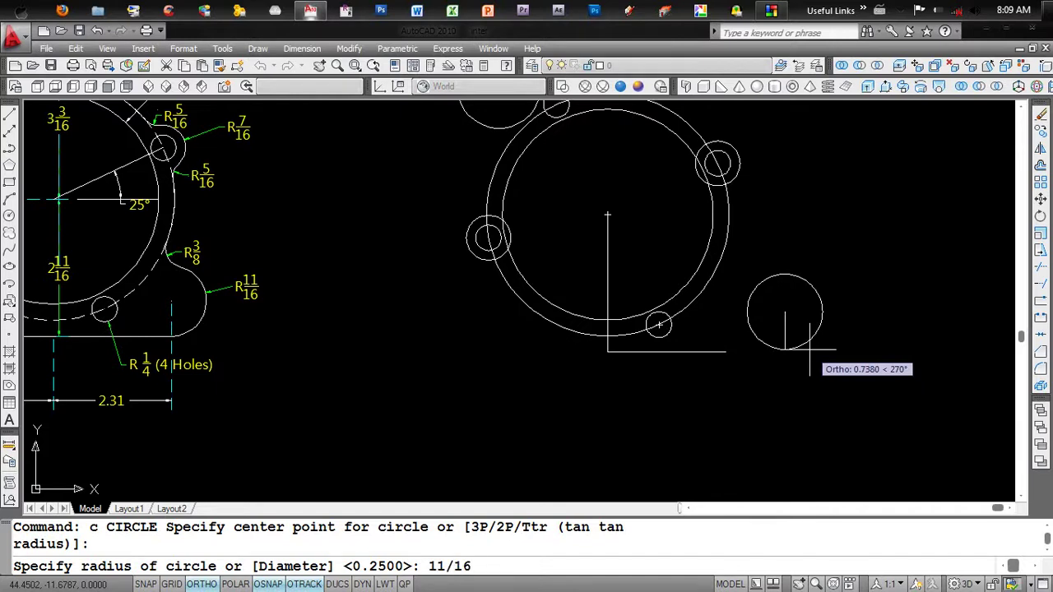
key("Return")
type("m")
key("Return")
left_click(841, 275)
left_click(757, 354)
key("Return")
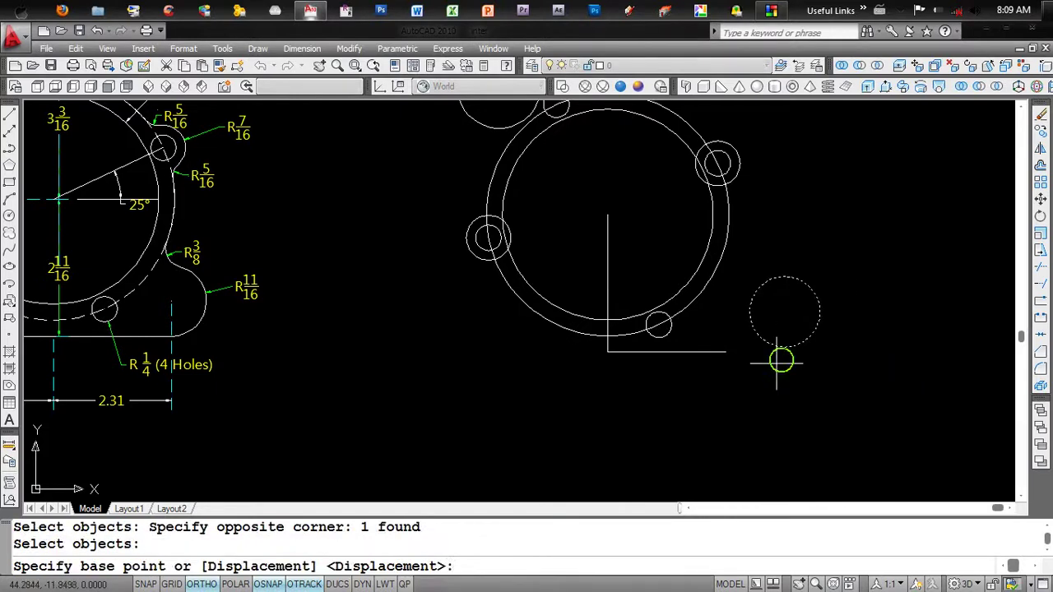
scroll(784, 347, "up", 3)
scroll(740, 329, "down", 2)
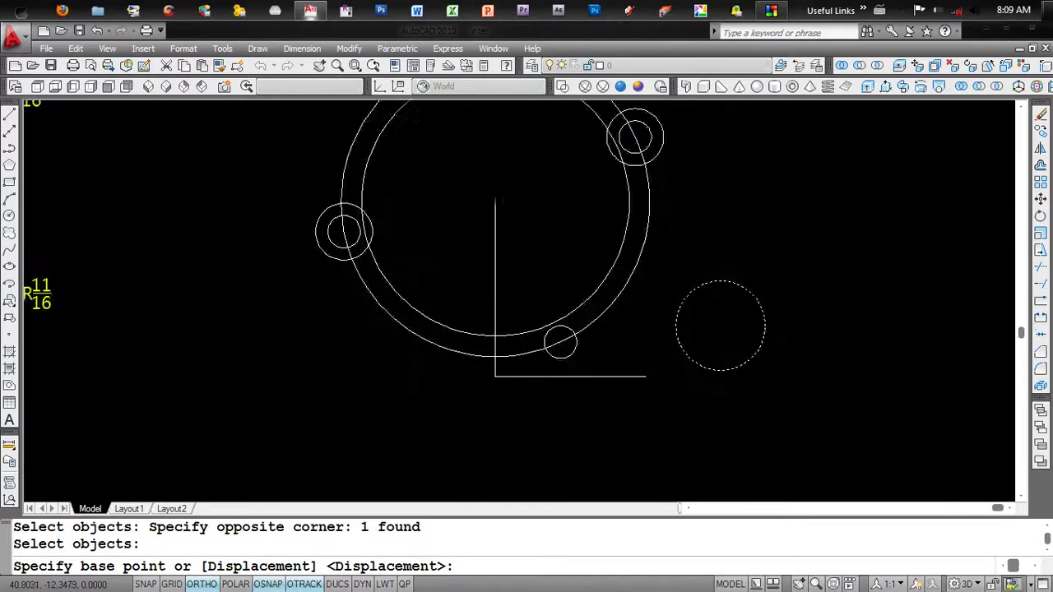
middle_click_drag(575, 288, 439, 400)
middle_click_drag(329, 210, 485, 305)
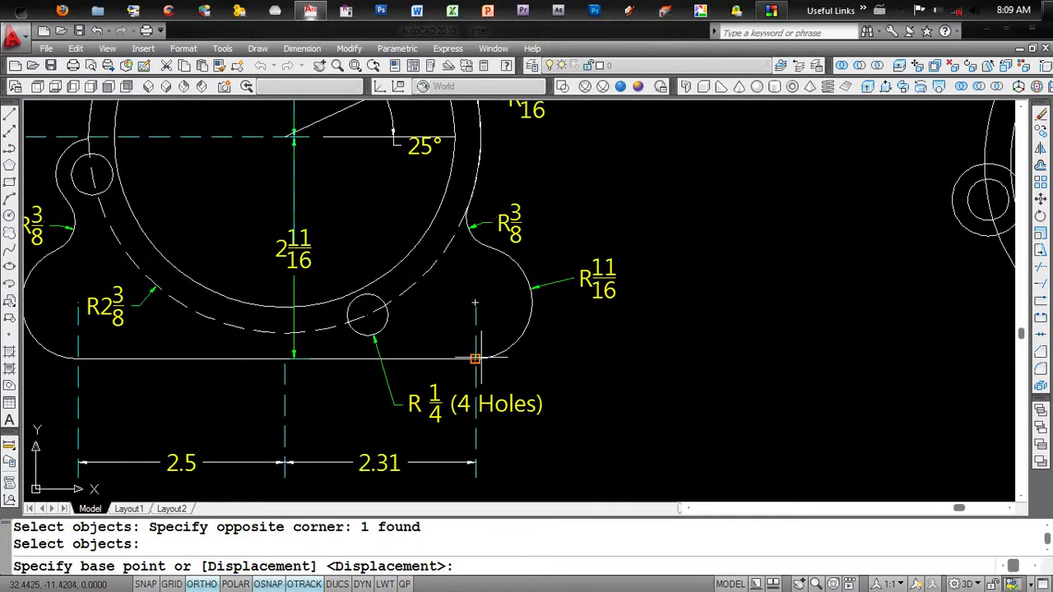
scroll(682, 376, "down", 2)
middle_click_drag(987, 370, 700, 369)
scroll(795, 353, "up", 2)
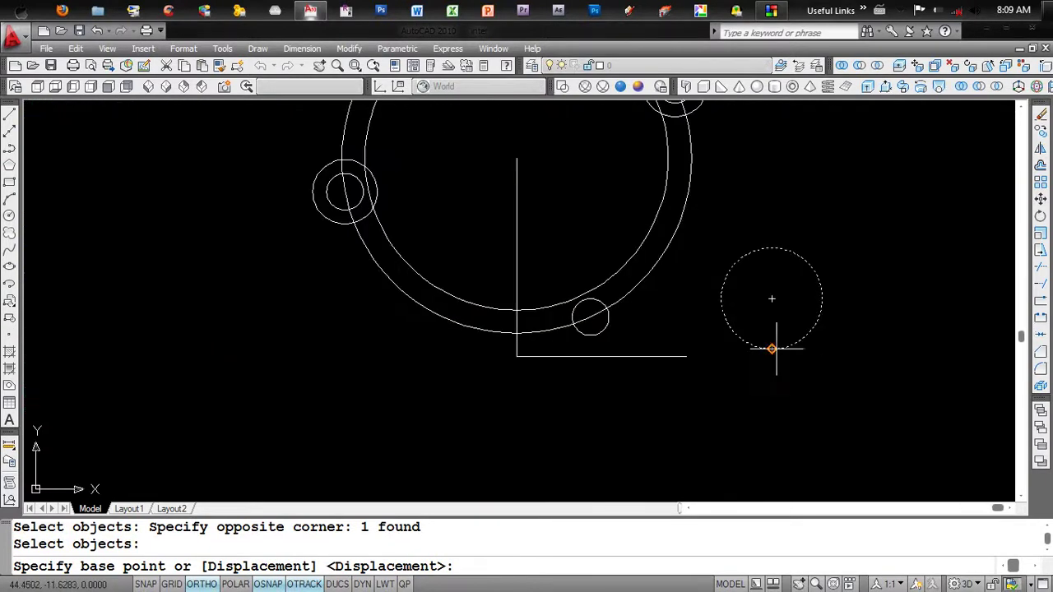
left_click(771, 348)
left_click(686, 355)
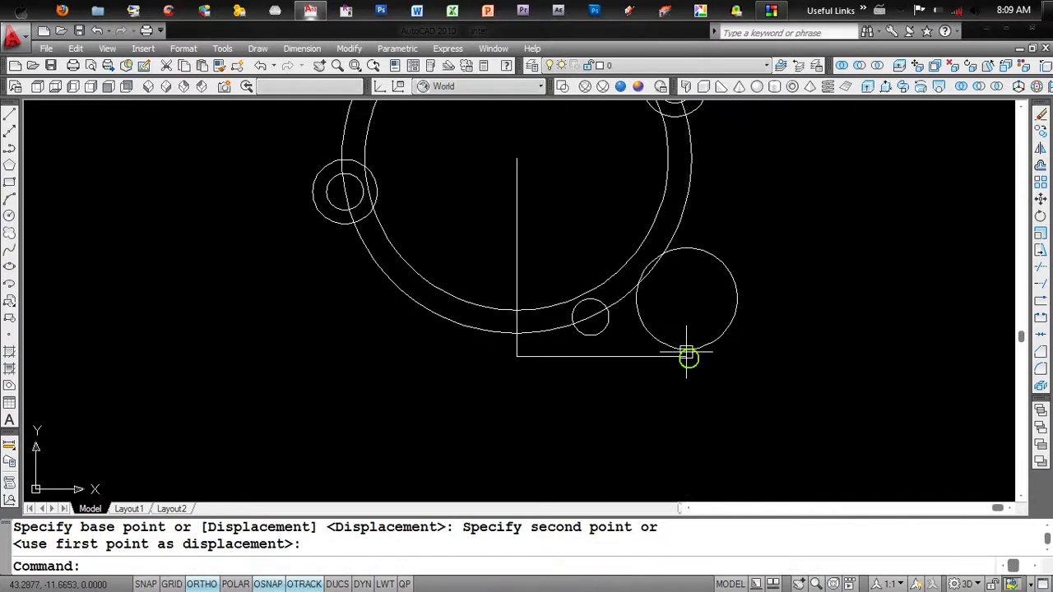
Step: Move the circle again so its bottom point sits exactly on the 2.31 line's right end
key("Return")
left_click(749, 374)
left_click(714, 299)
key("Return")
left_click(685, 349)
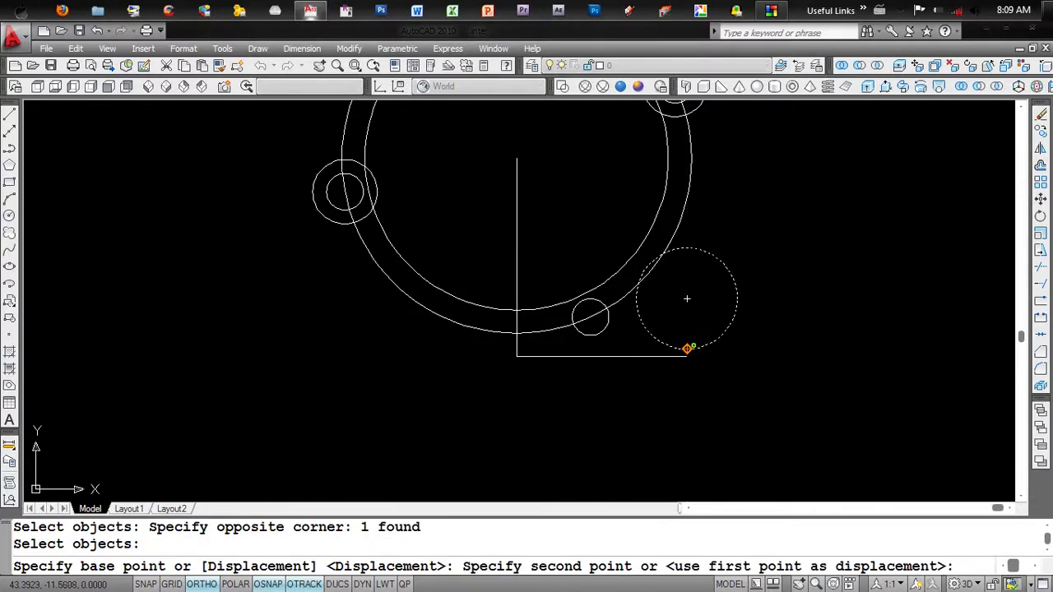
scroll(686, 348, "up", 5)
left_click(693, 348)
scroll(691, 348, "down", 2)
middle_click_drag(658, 418, 712, 425)
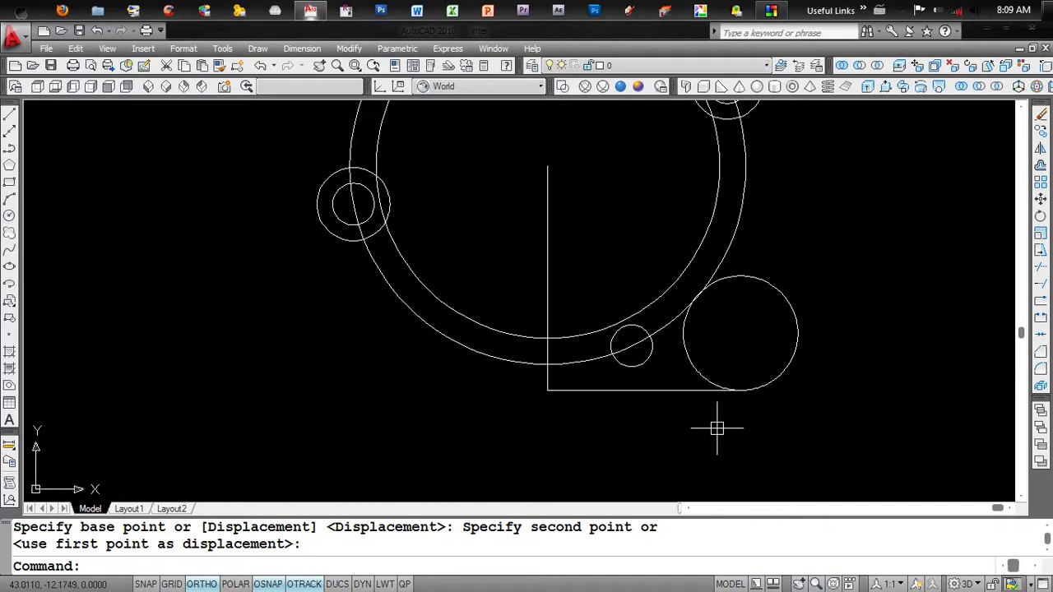
scroll(595, 420, "down", 2)
middle_click_drag(596, 420, 904, 345)
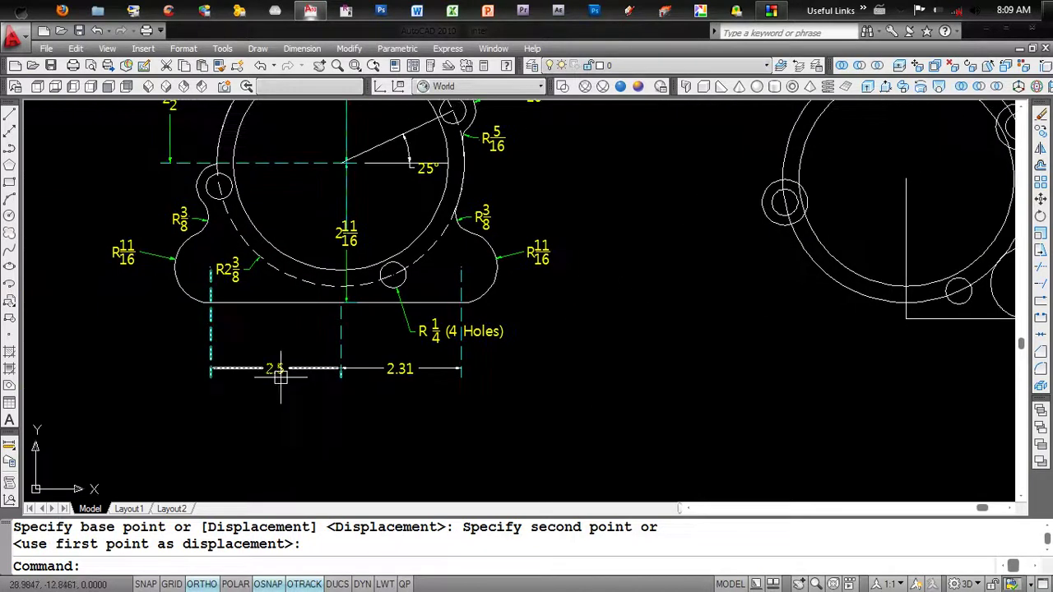
scroll(675, 378, "up", 2)
scroll(575, 378, "up", 2)
Step: Draw a 3.5-unit line from the guide lines' corner, then erase it as a mistake
type("l")
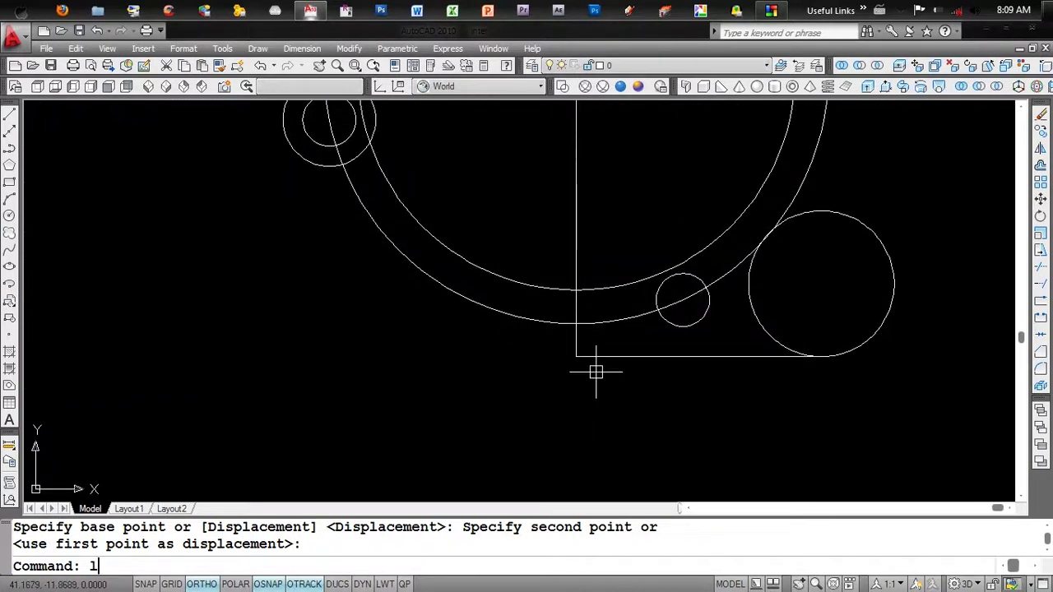
key("Return")
left_click(576, 356)
type("3.5")
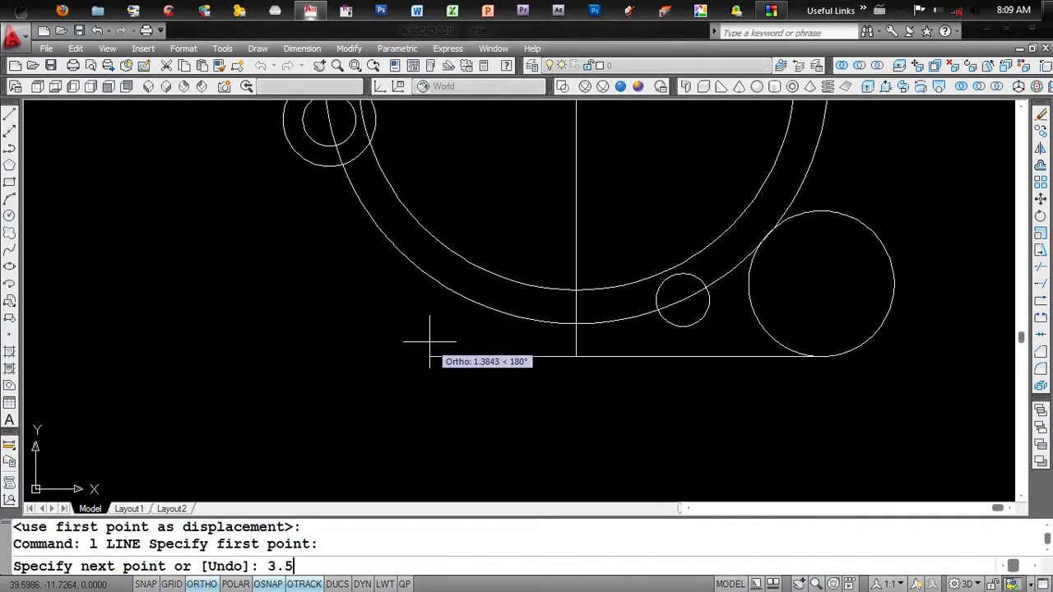
key("Return")
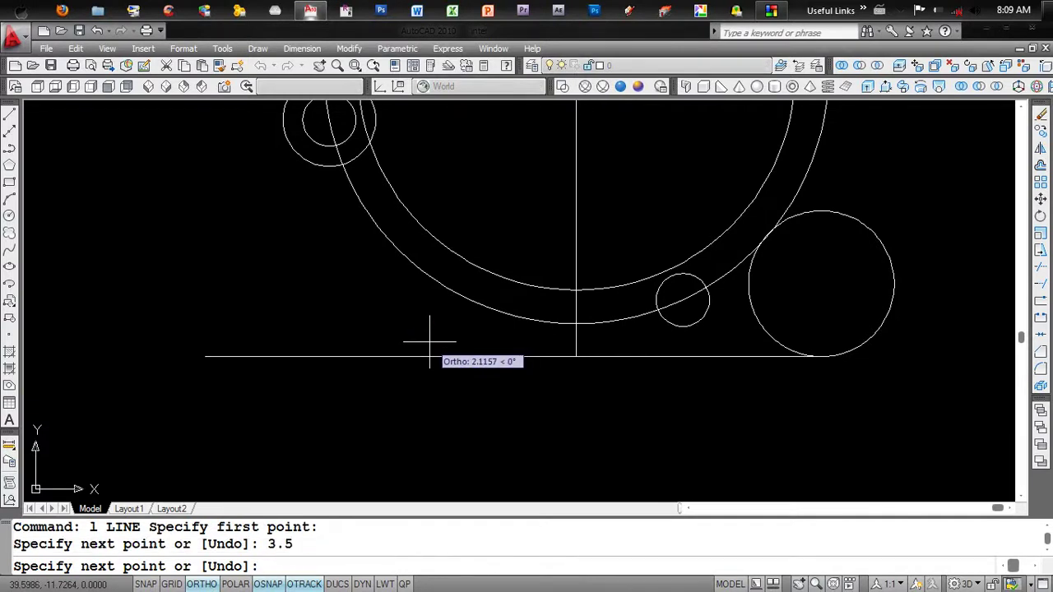
key("Return")
left_click(403, 349)
left_click(395, 393)
type("e")
key("Return")
middle_click_drag(463, 399, 448, 410)
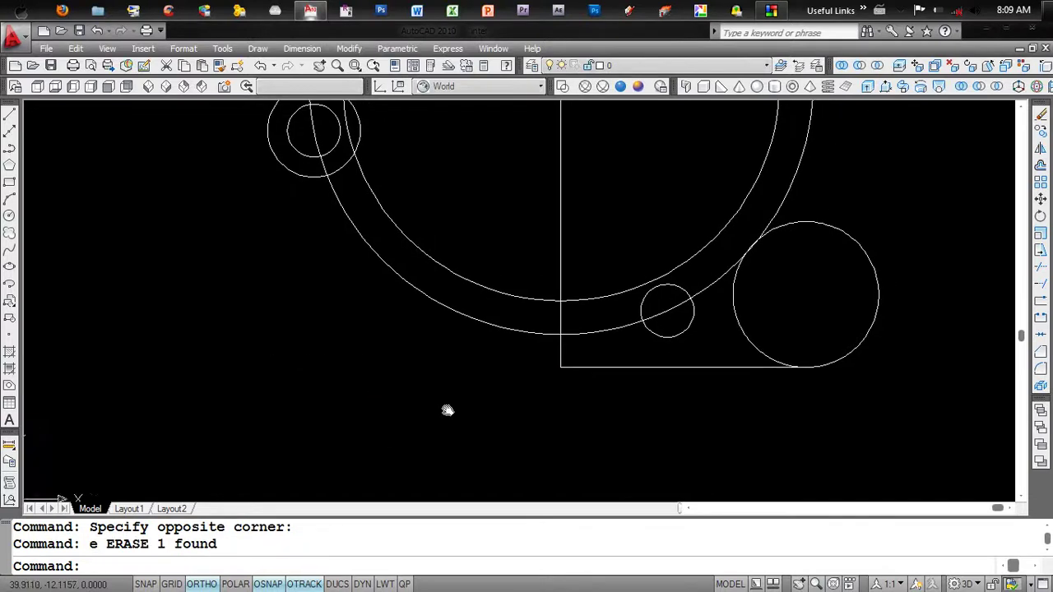
Step: Draw a 2.5-unit line leftward from the foot of the vertical guide line
key("Return")
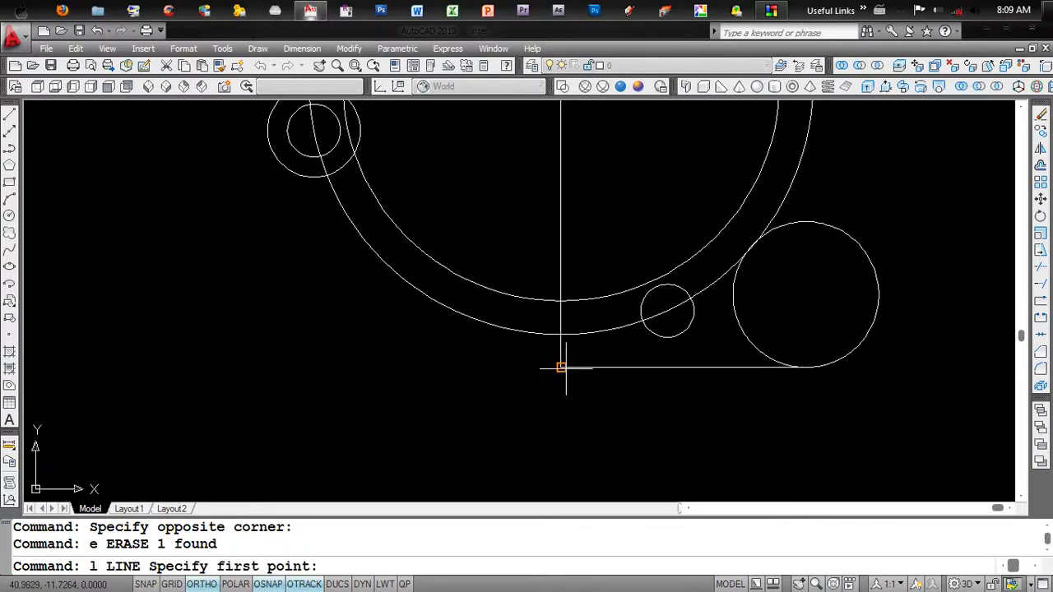
left_click(560, 367)
type("2.")
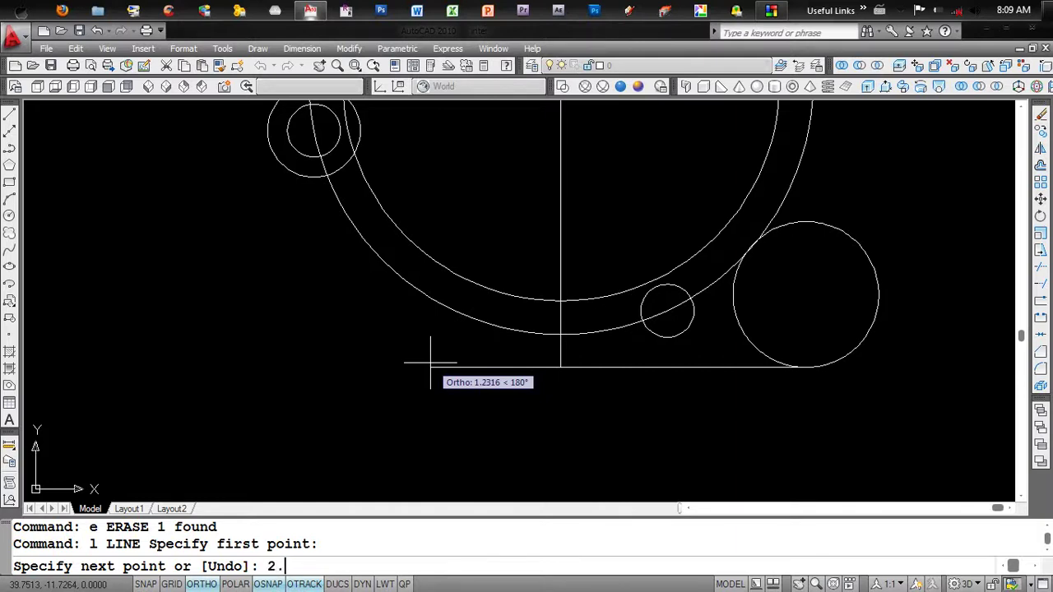
type("5")
key("Return")
key("Return")
scroll(568, 376, "down", 2)
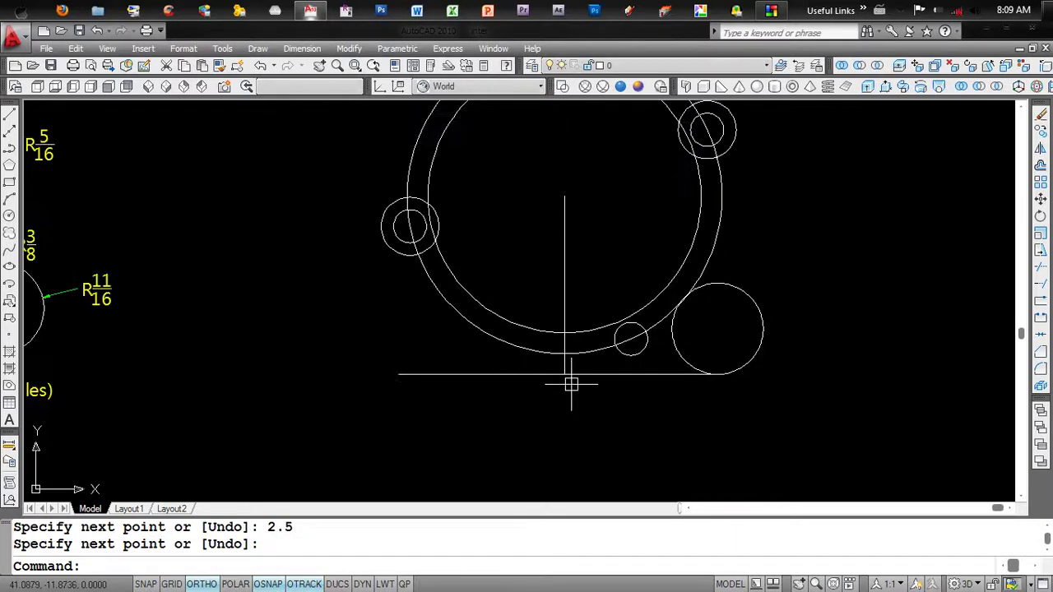
middle_click_drag(568, 376, 526, 397)
type("co")
key("Return")
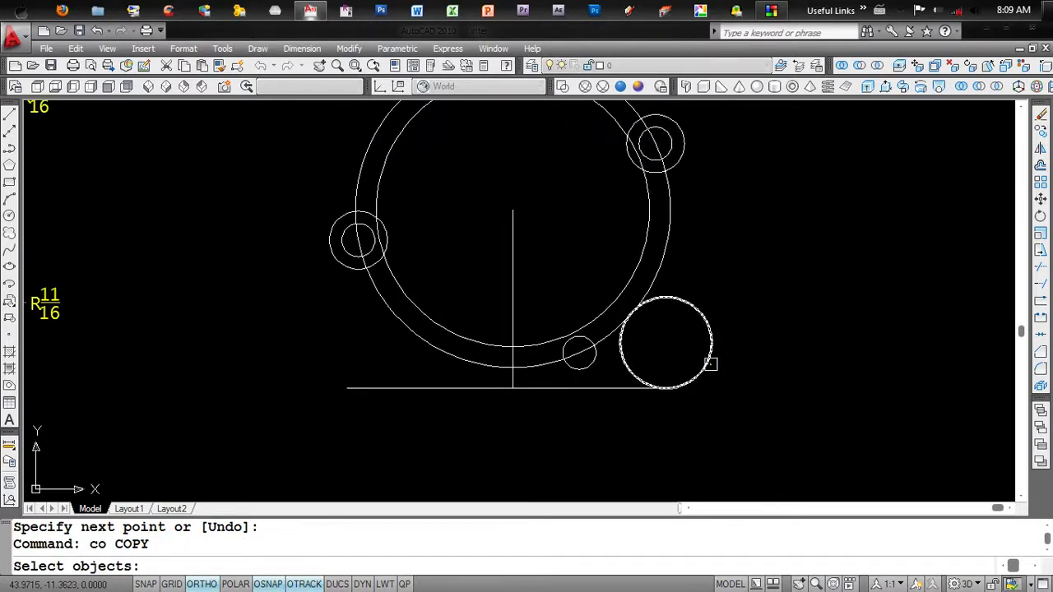
Step: Copy the large lobe circle by its bottom point to the baseline's left end
left_click(711, 364)
key("Return")
left_click(666, 387)
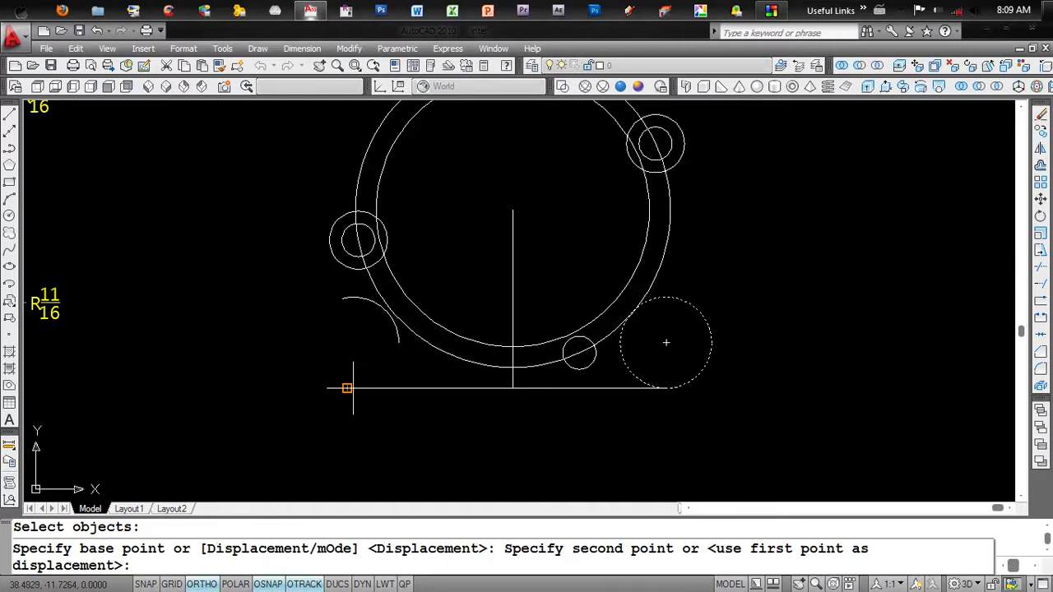
left_click(347, 387)
key("Return")
Step: Erase the vertical centre line and pan to the reference's R5/16 and 5° detail
left_click(529, 261)
left_click(510, 272)
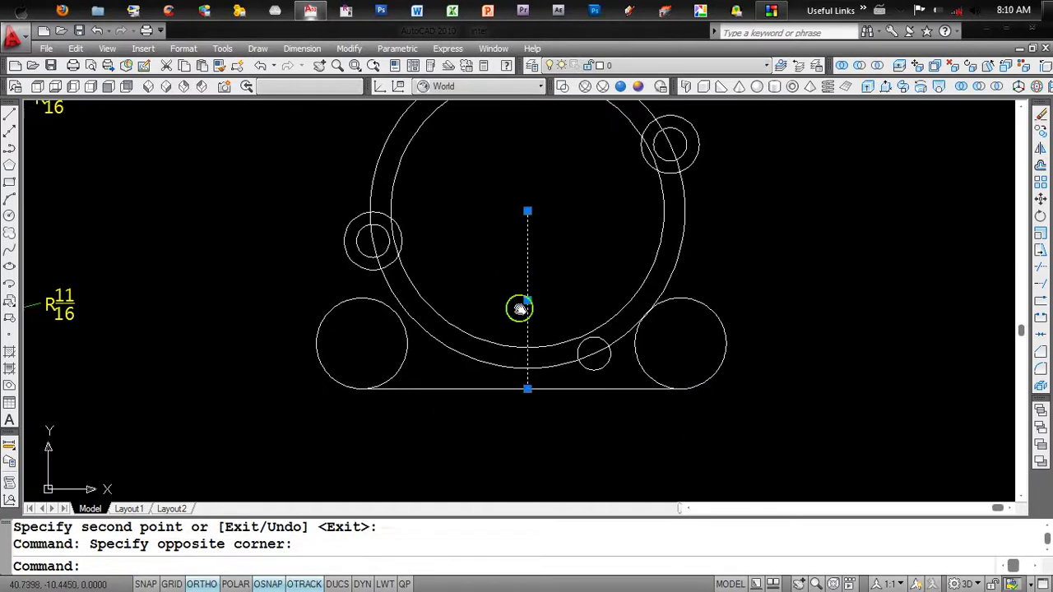
middle_click_drag(495, 301, 521, 304)
type("e")
key("Return")
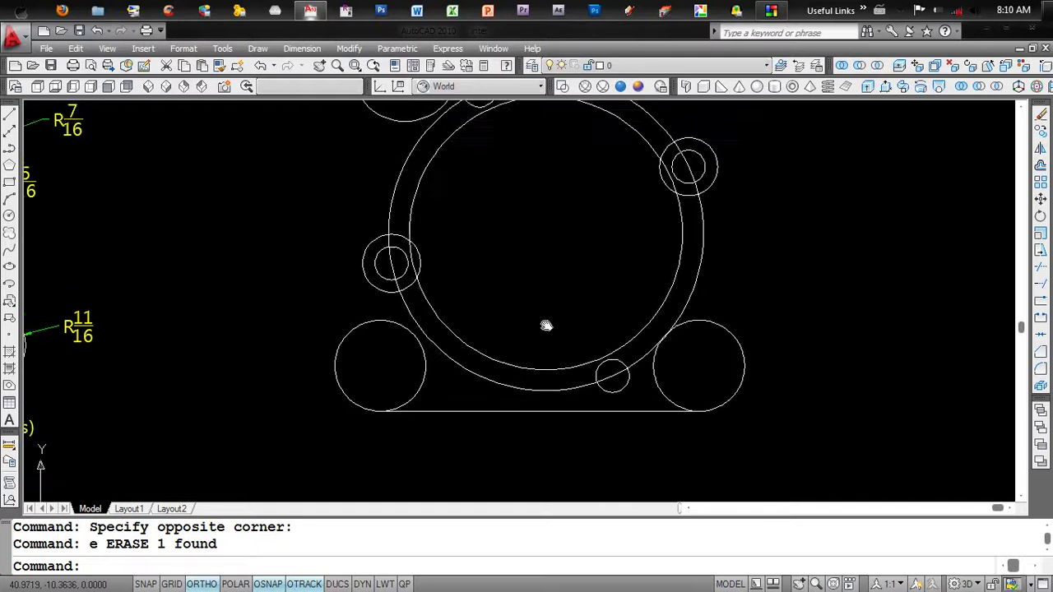
scroll(545, 321, "down", 2)
scroll(550, 357, "up", 2)
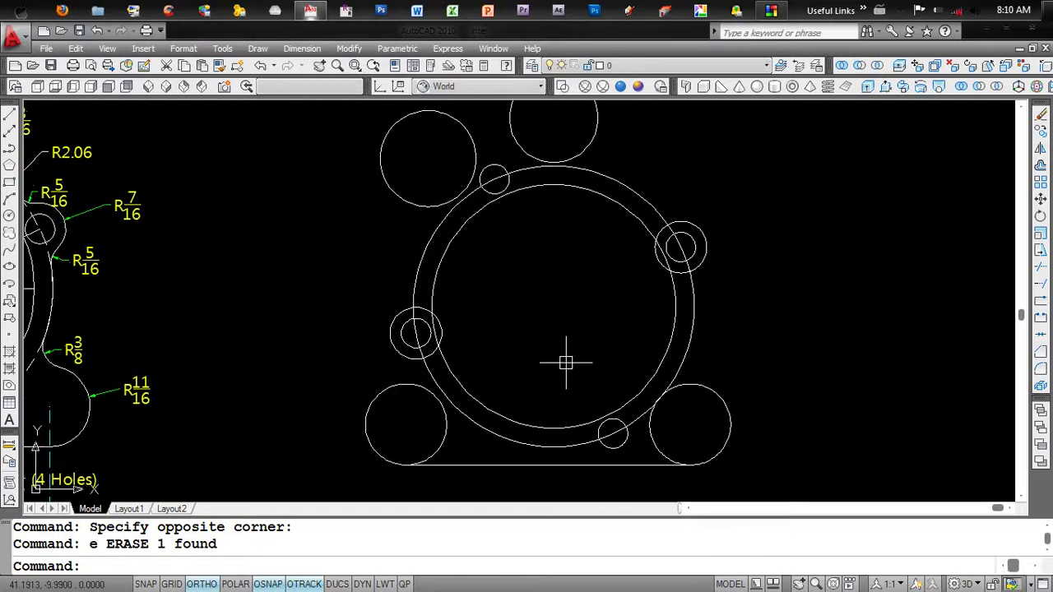
middle_click_drag(514, 264, 650, 345)
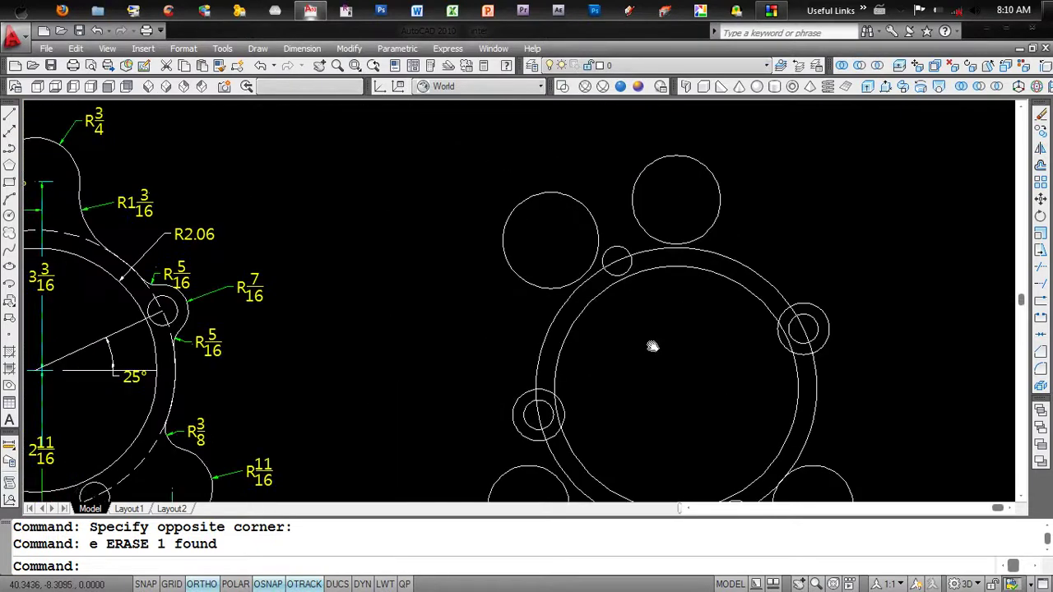
scroll(621, 347, "down", 2)
scroll(222, 224, "up", 5)
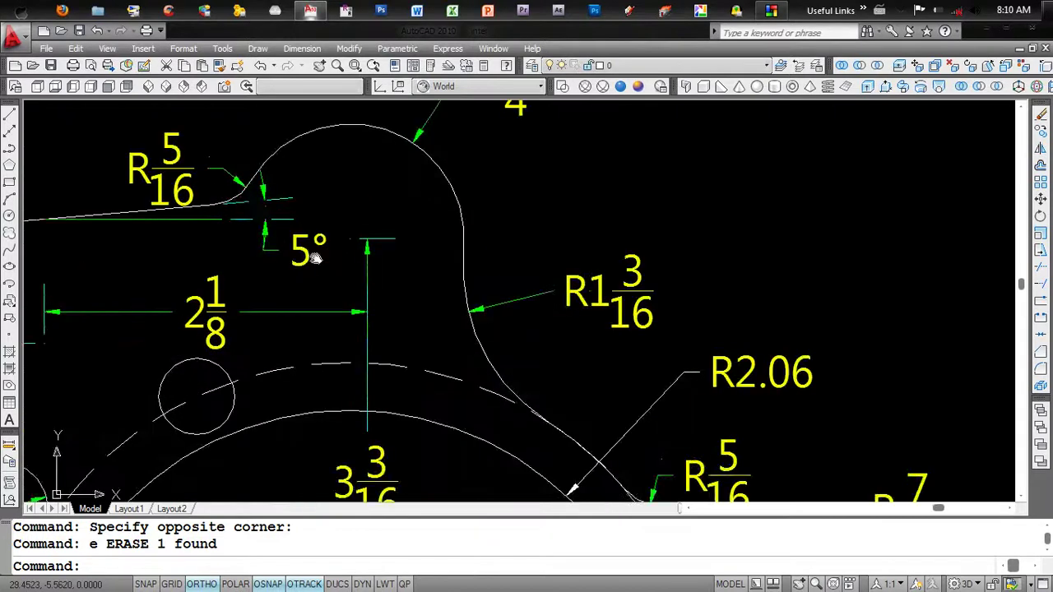
mouse_move(238, 222)
middle_mouse_down()
mouse_move(679, 275)
mouse_move(639, 301)
middle_mouse_up()
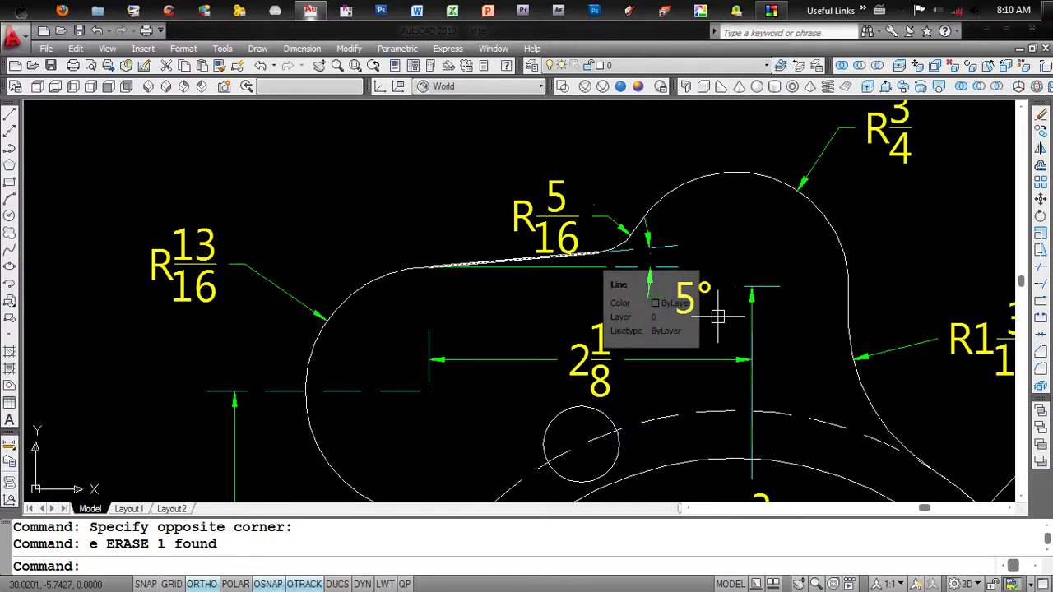
scroll(704, 305, "down", 8)
scroll(636, 329, "up", 6)
type("l")
Step: Draw a horizontal line rightward from the top point of the upper-left lobe circle
key("Return")
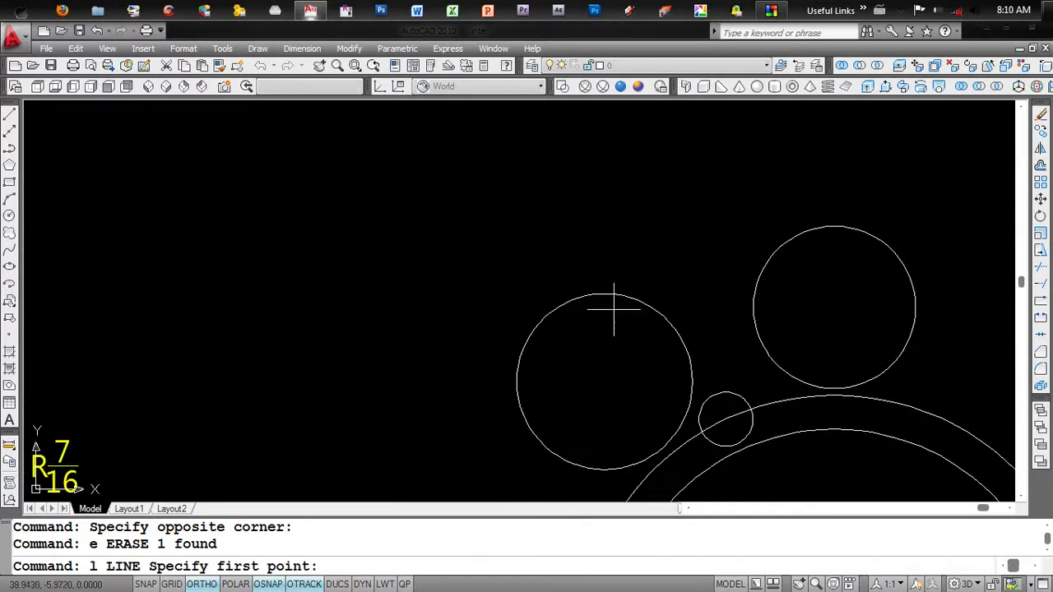
left_click(603, 293)
left_click(729, 293)
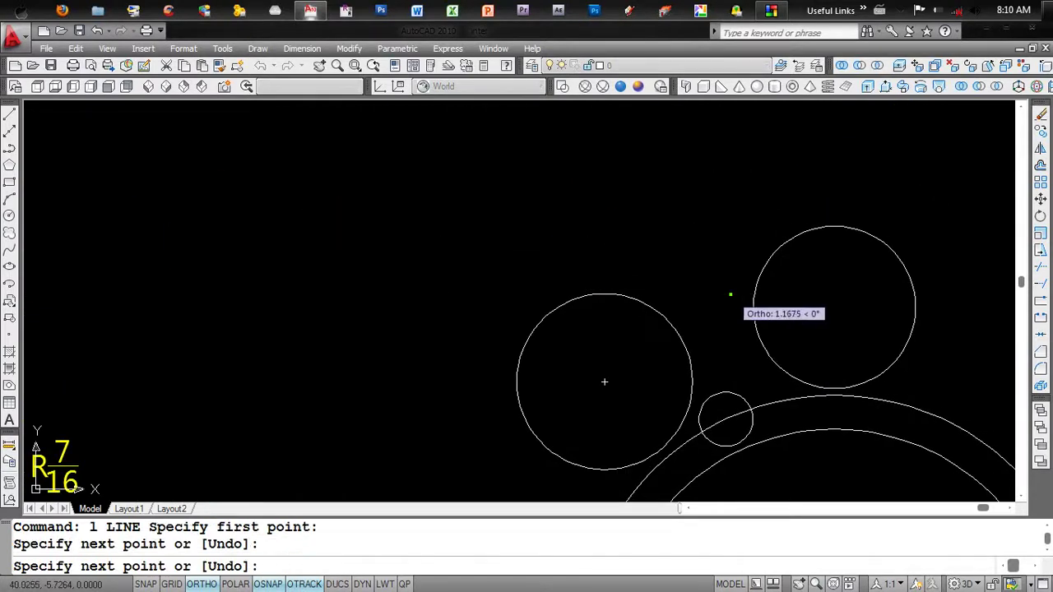
key("Return")
scroll(716, 283, "up", 2)
middle_click_drag(680, 318, 677, 330)
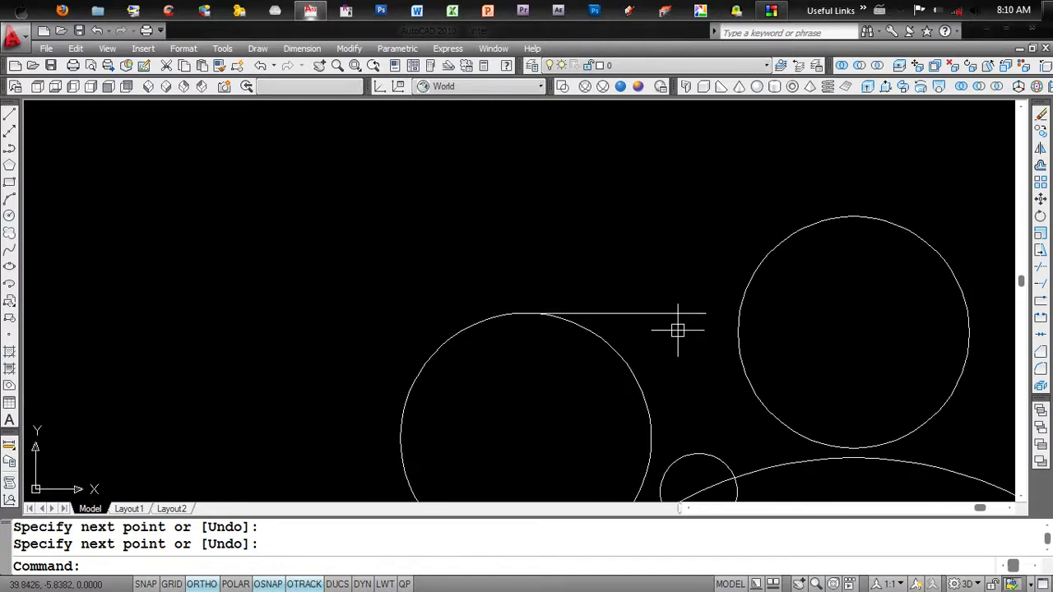
type("ro")
Step: Rotate that line 5° upward about its left endpoint
key("Return")
left_click(677, 330)
left_click(646, 258)
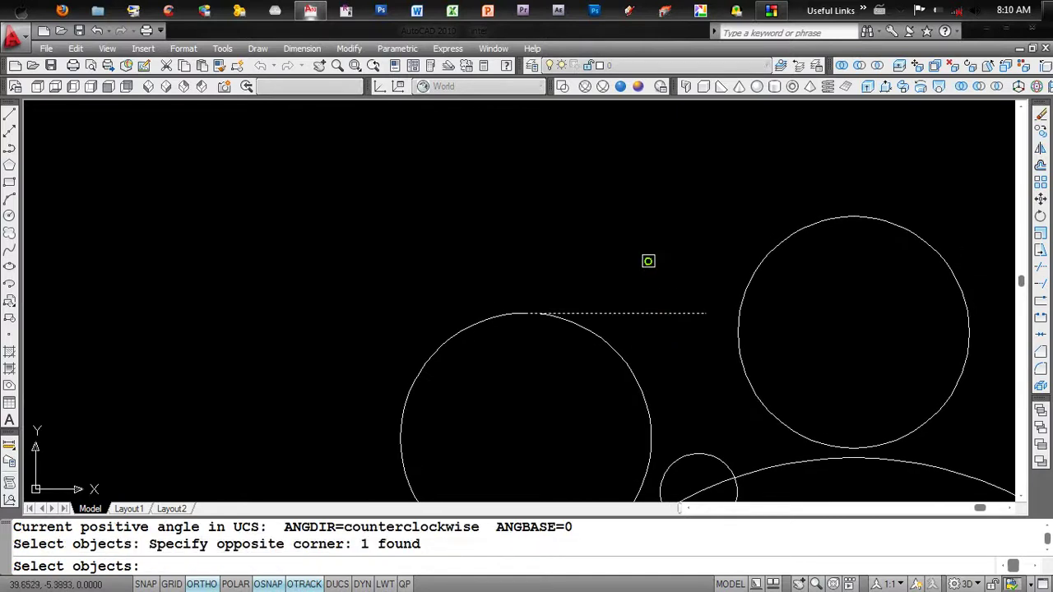
key("Return")
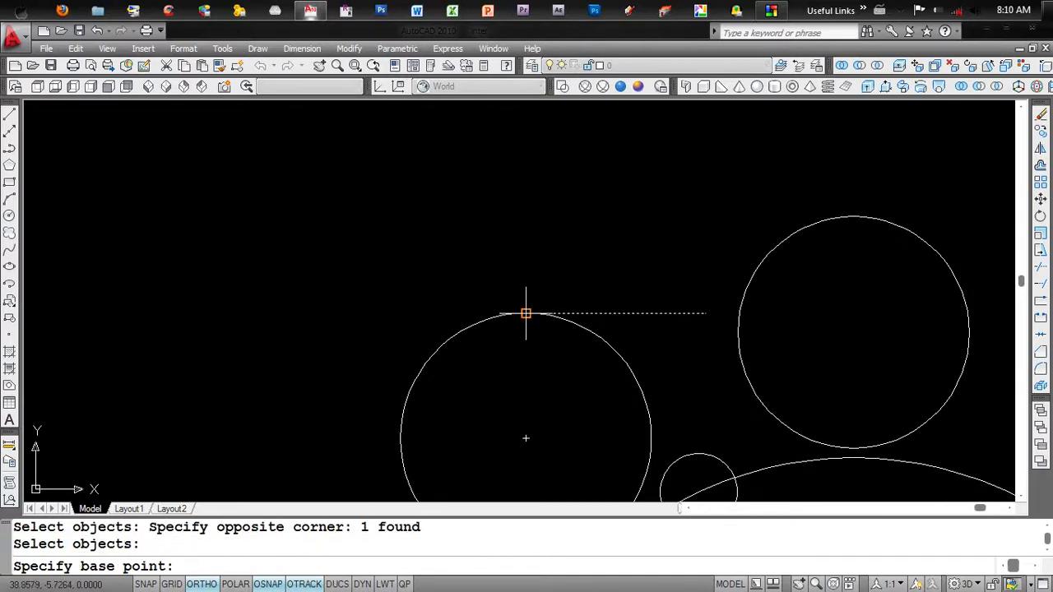
left_click(526, 313)
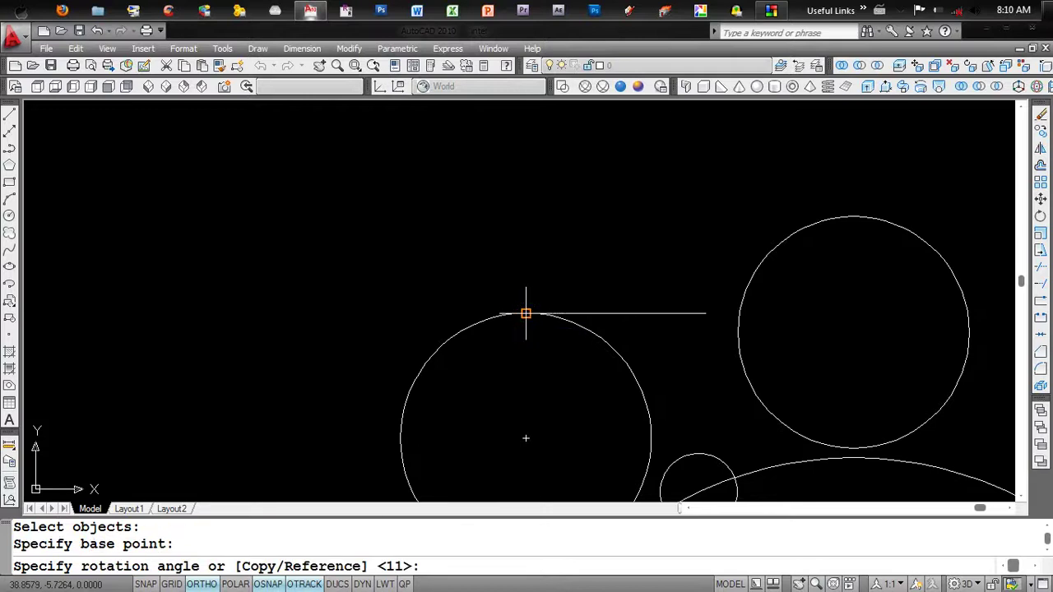
type("5")
key("Return")
middle_click_drag(630, 357, 605, 338)
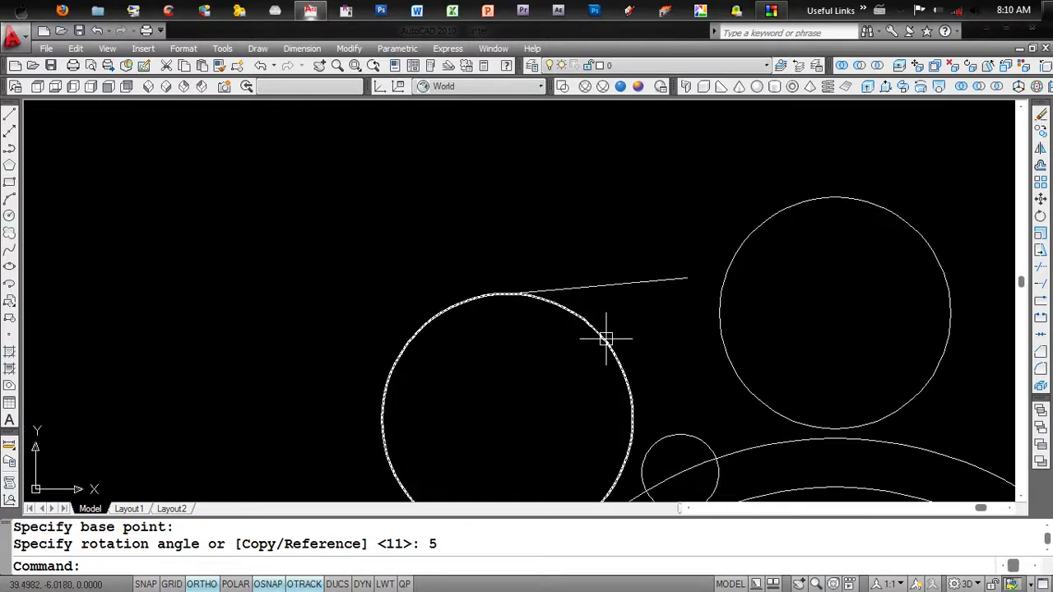
mouse_move(605, 339)
key("XF86MonBrightnessUp")
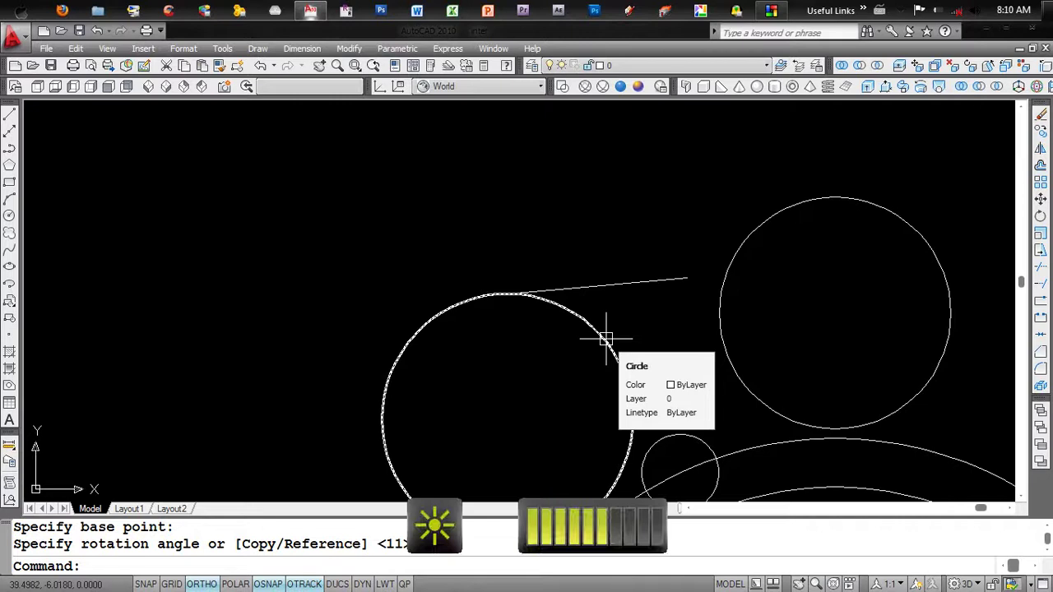
middle_click_drag(587, 340, 559, 312)
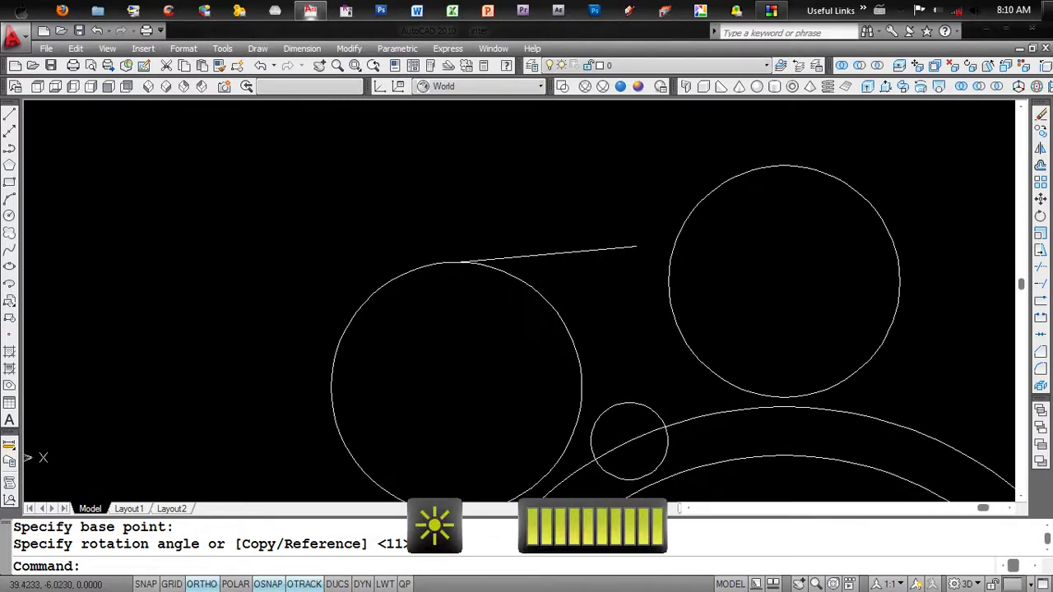
scroll(559, 312, "down", 2)
scroll(559, 312, "up", 2)
scroll(634, 277, "down", 2)
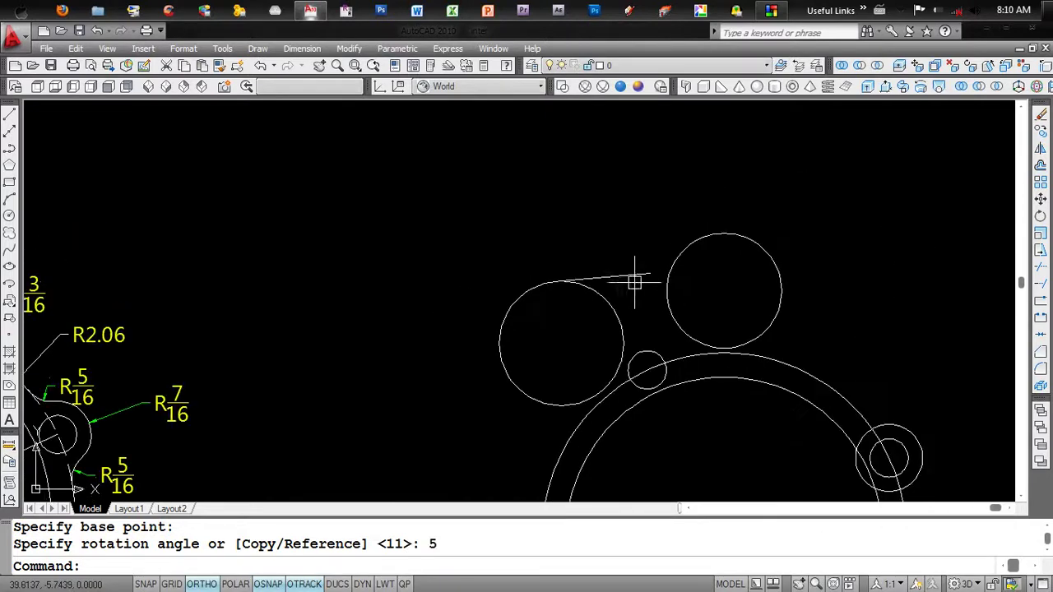
scroll(633, 271, "up", 2)
mouse_move(633, 271)
middle_mouse_down()
mouse_move(596, 280)
mouse_move(618, 287)
middle_mouse_up()
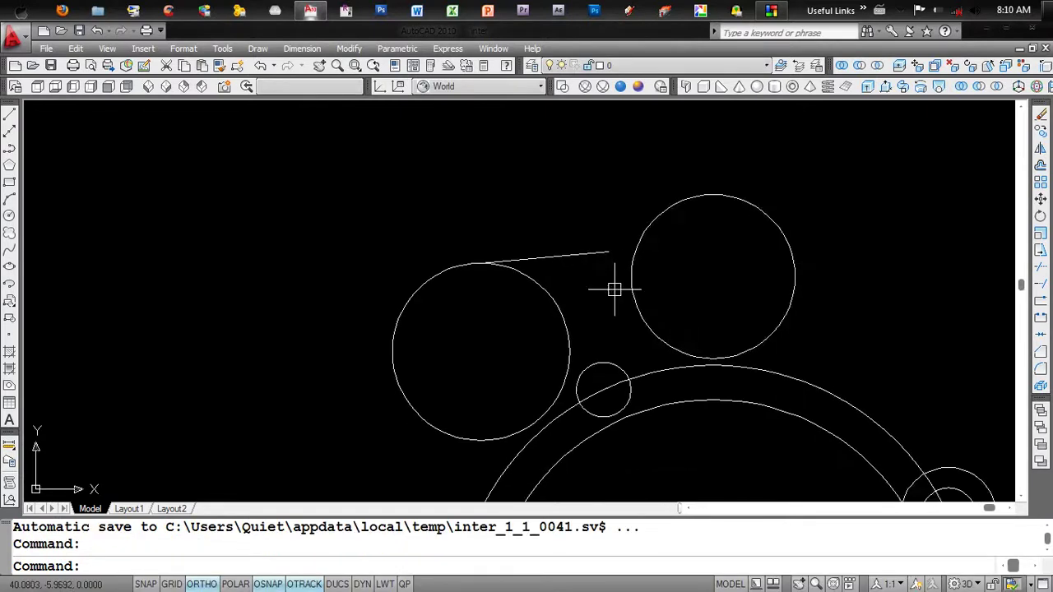
type("f")
key("Return")
Step: Set the fillet radius to 5/16 and fillet the tangent line into the upper circle
type("r")
key("Return")
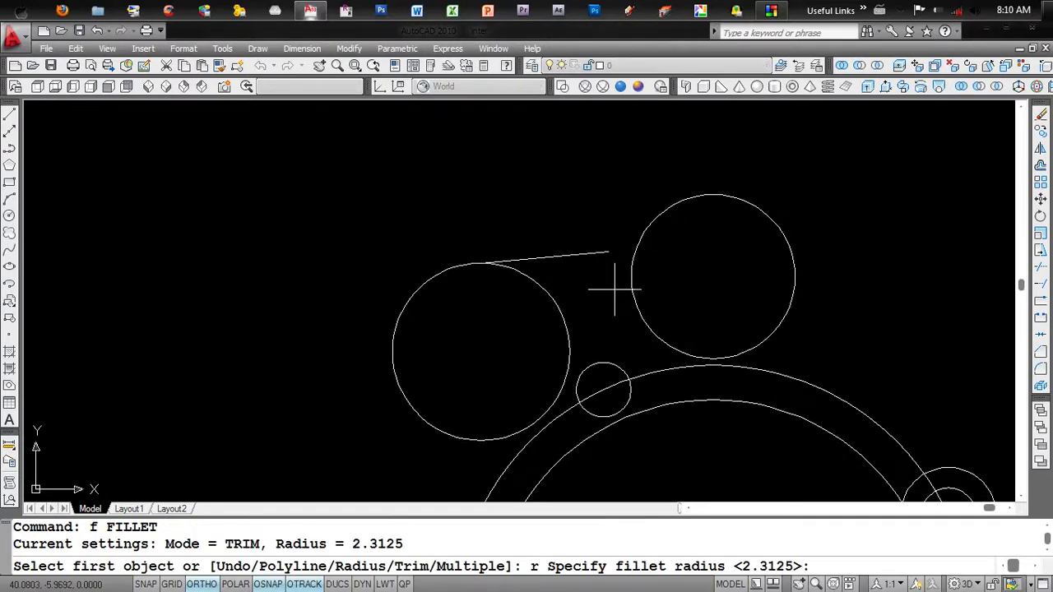
scroll(613, 288, "down", 3)
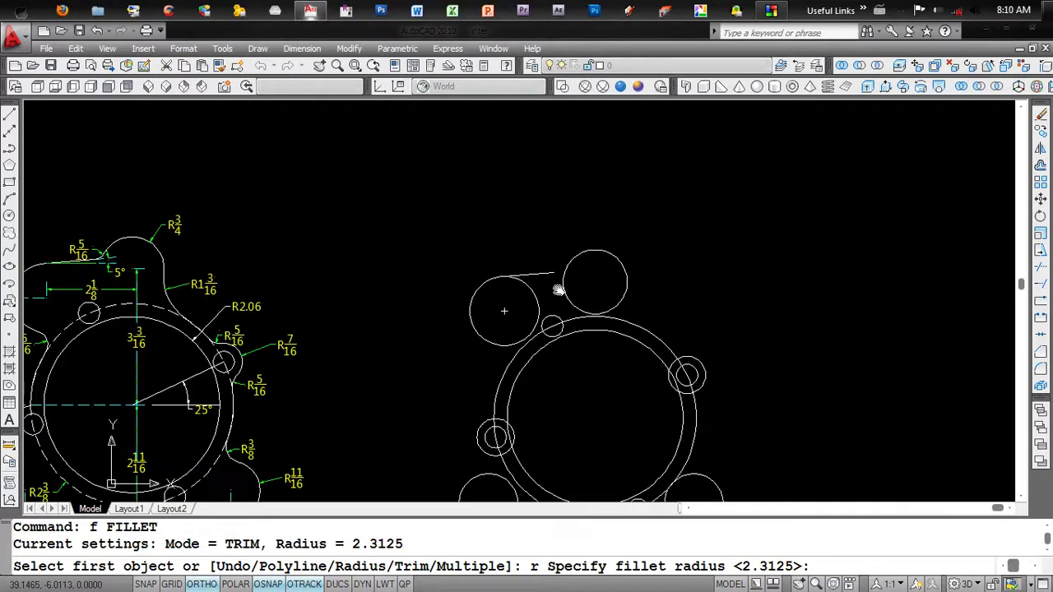
middle_click_drag(501, 301, 606, 242)
scroll(606, 242, "up", 3)
scroll(434, 235, "up", 2)
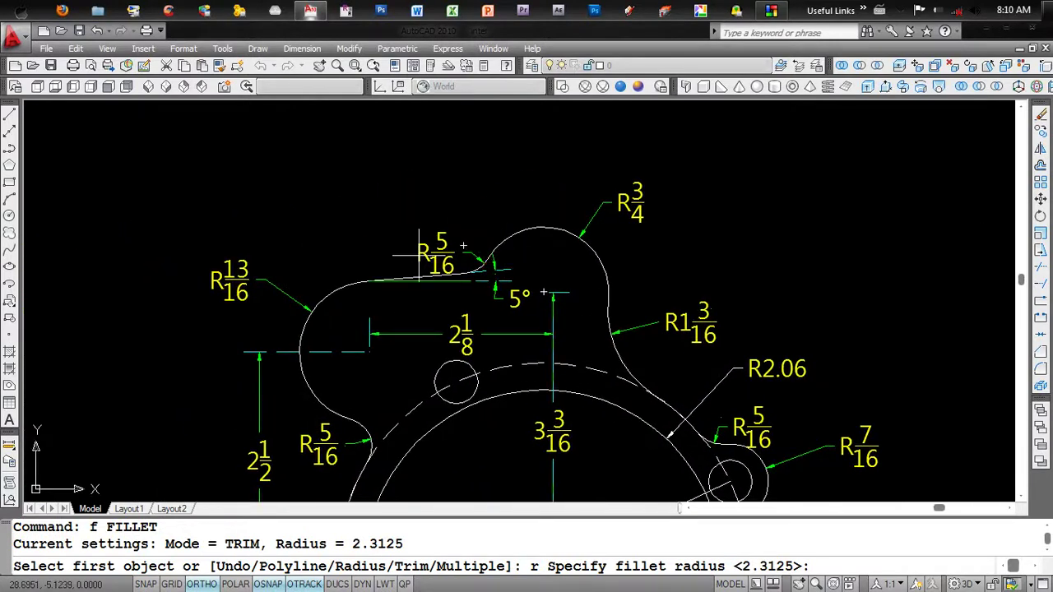
scroll(664, 298, "down", 3)
middle_click_drag(902, 291, 592, 244)
scroll(660, 280, "up", 3)
scroll(646, 271, "up", 2)
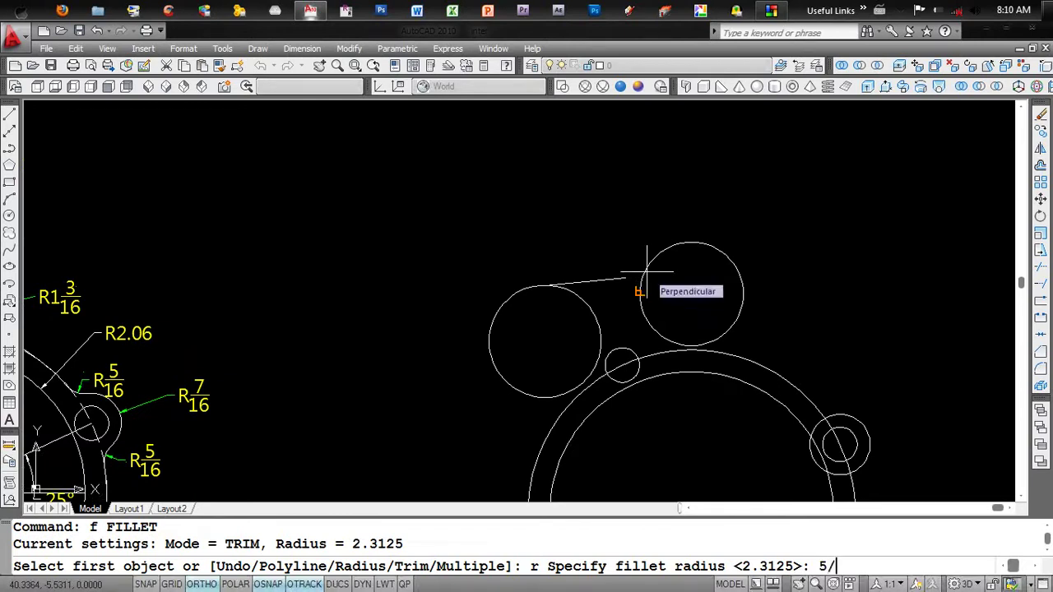
type("6")
key("Return")
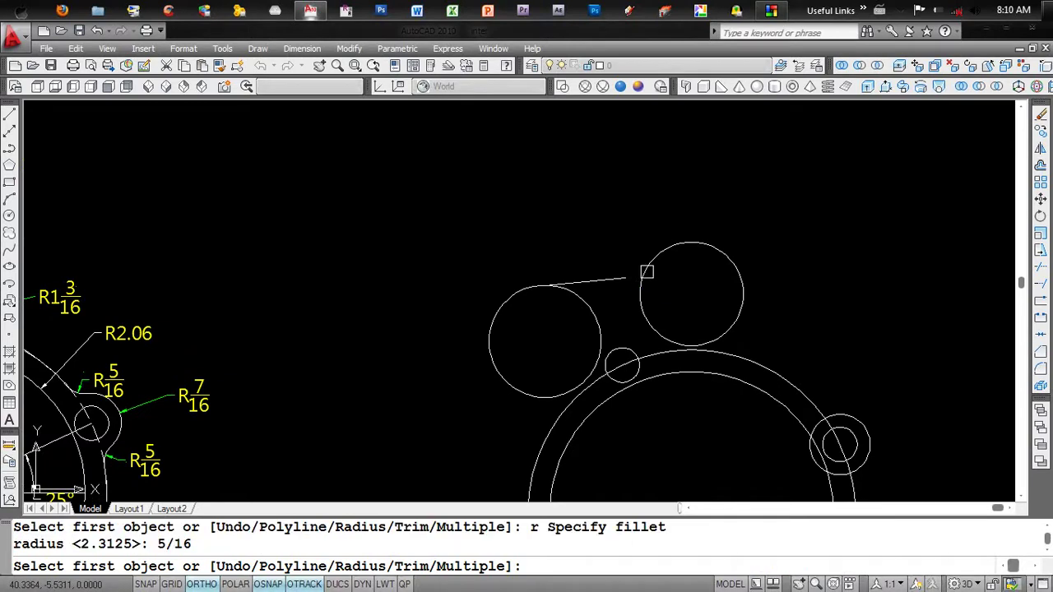
left_click(596, 282)
left_click(658, 253)
Step: In Multiple mode, fillet the outer ring into the right bolt-hole boss at 5/16
scroll(633, 248, "down", 3)
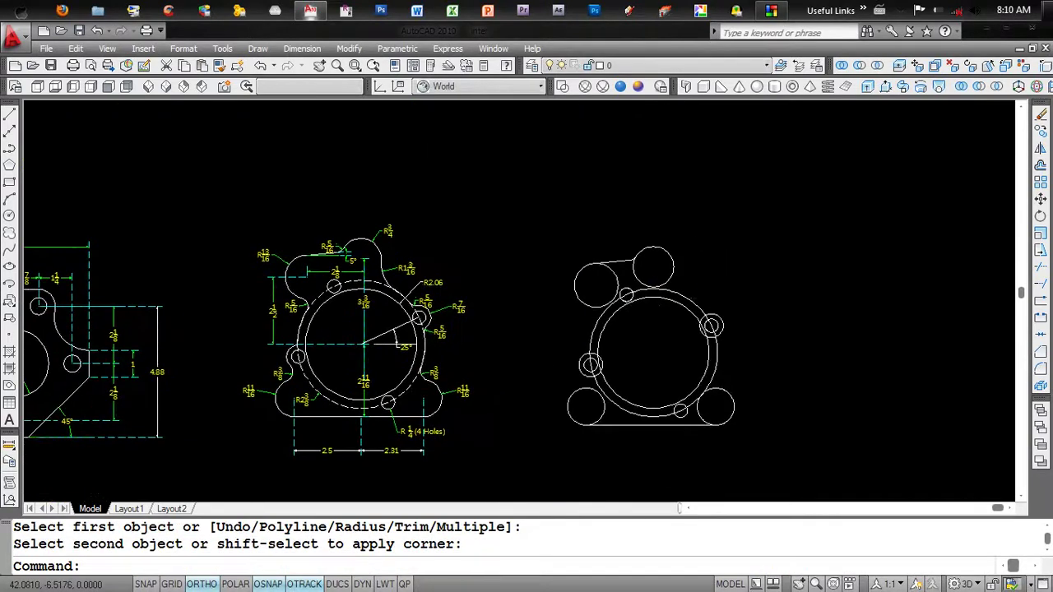
scroll(656, 296, "up", 5)
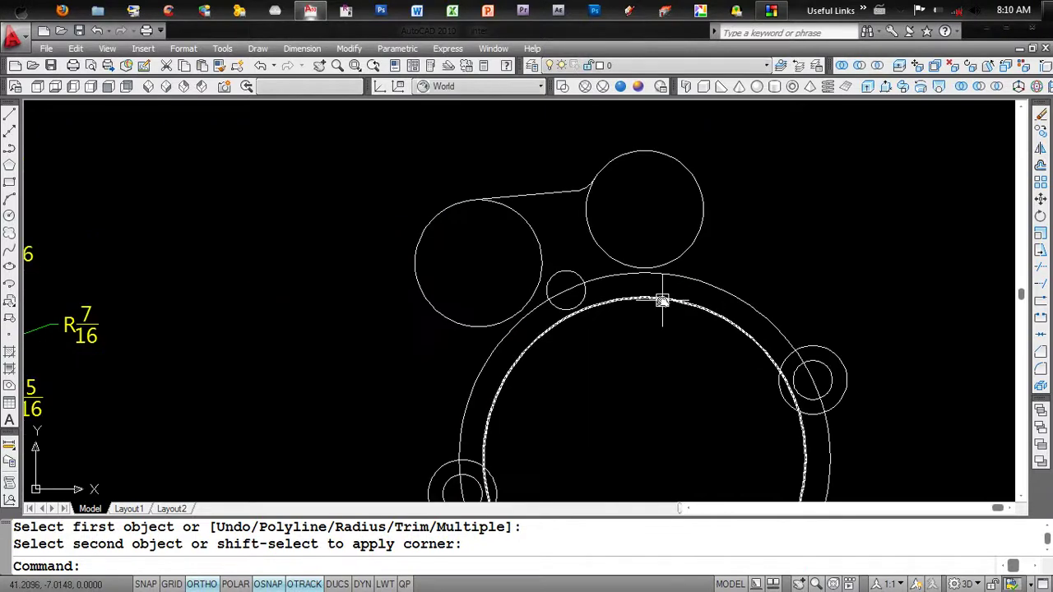
scroll(648, 276, "down", 4)
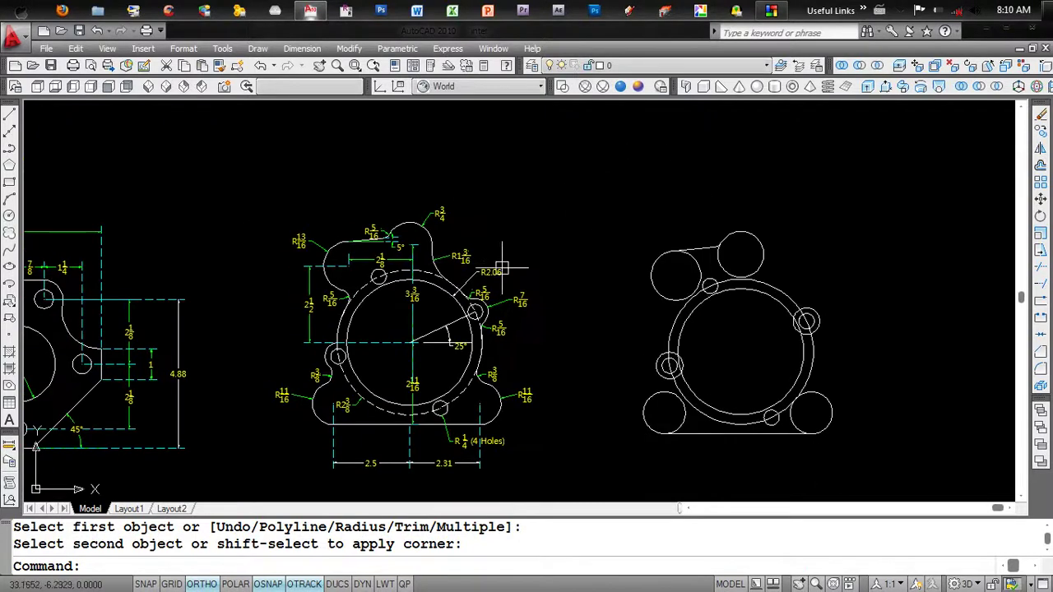
scroll(419, 255, "up", 4)
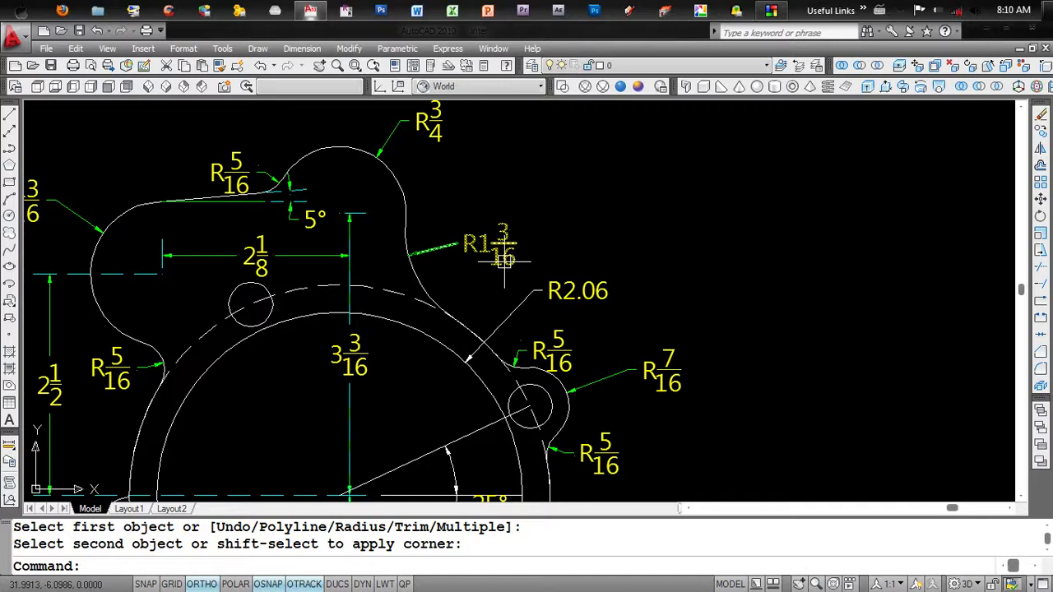
middle_click_drag(638, 304, 587, 311)
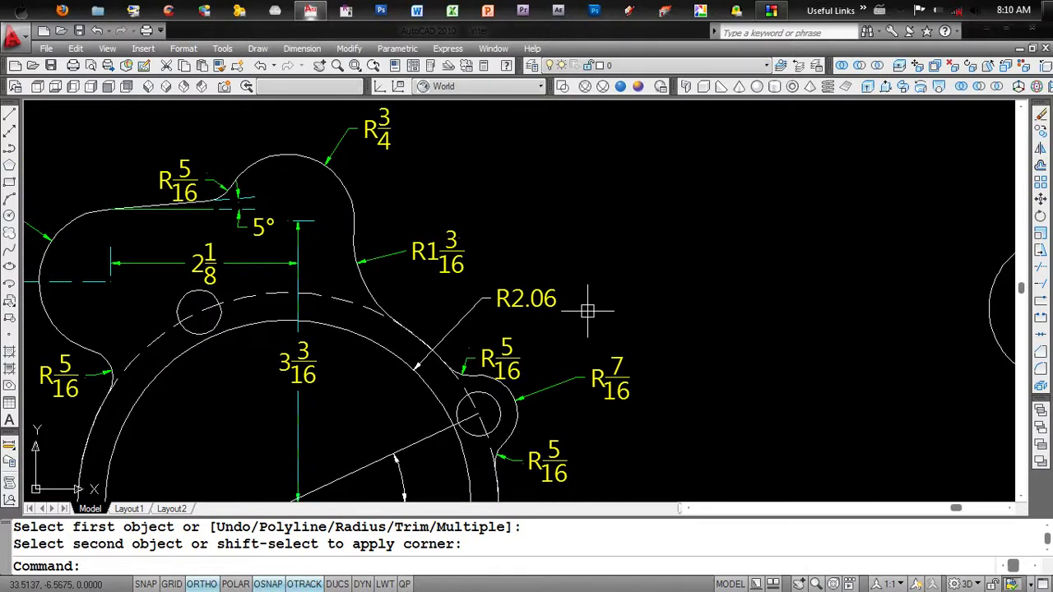
scroll(587, 311, "down", 2)
scroll(769, 263, "up", 2)
scroll(819, 260, "down", 4)
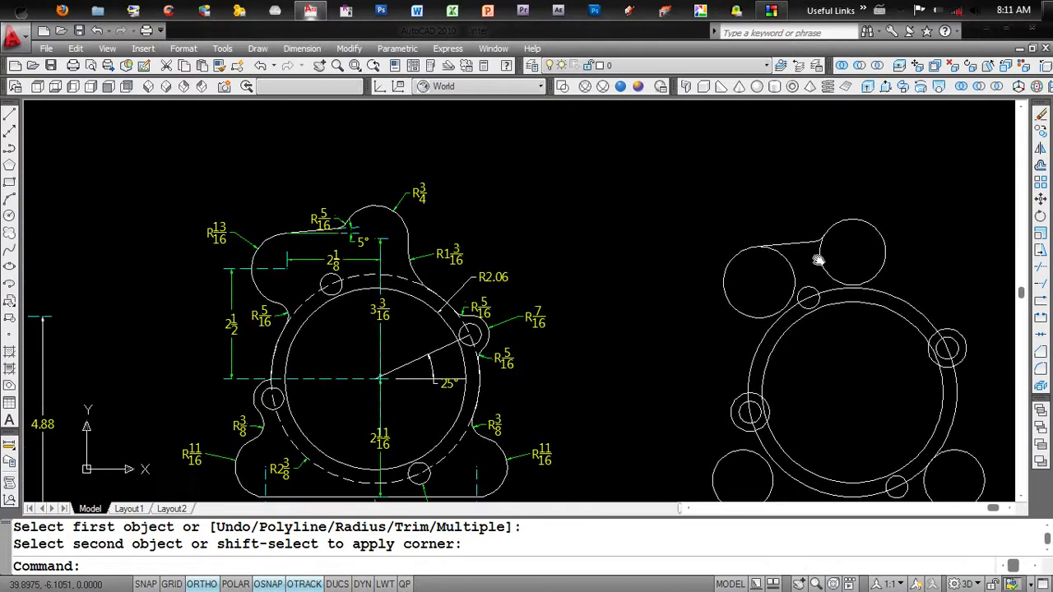
scroll(500, 280, "up", 1)
scroll(237, 331, "up", 1)
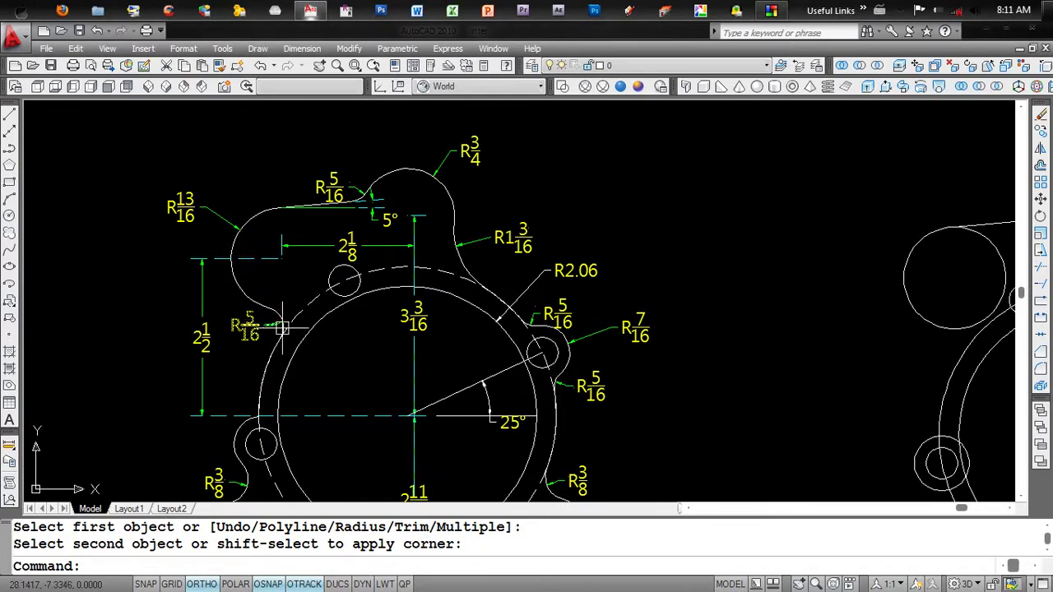
scroll(806, 370, "down", 2)
mouse_move(805, 369)
middle_mouse_down()
mouse_move(470, 287)
mouse_move(519, 219)
mouse_move(513, 191)
middle_mouse_up()
scroll(463, 263, "up", 1)
scroll(469, 270, "up", 3)
scroll(469, 271, "down", 4)
type("f")
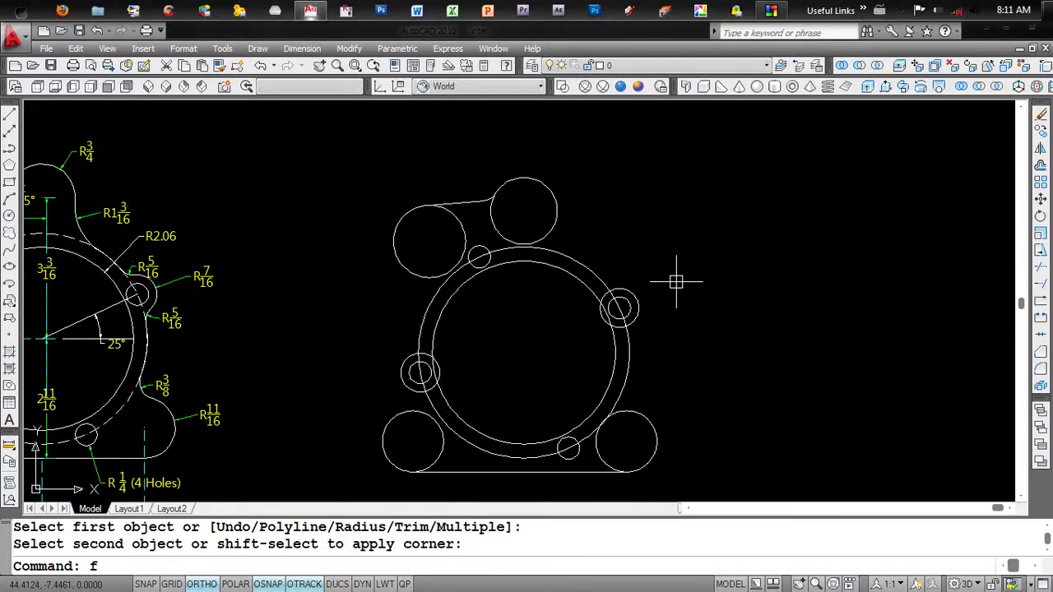
key("Return")
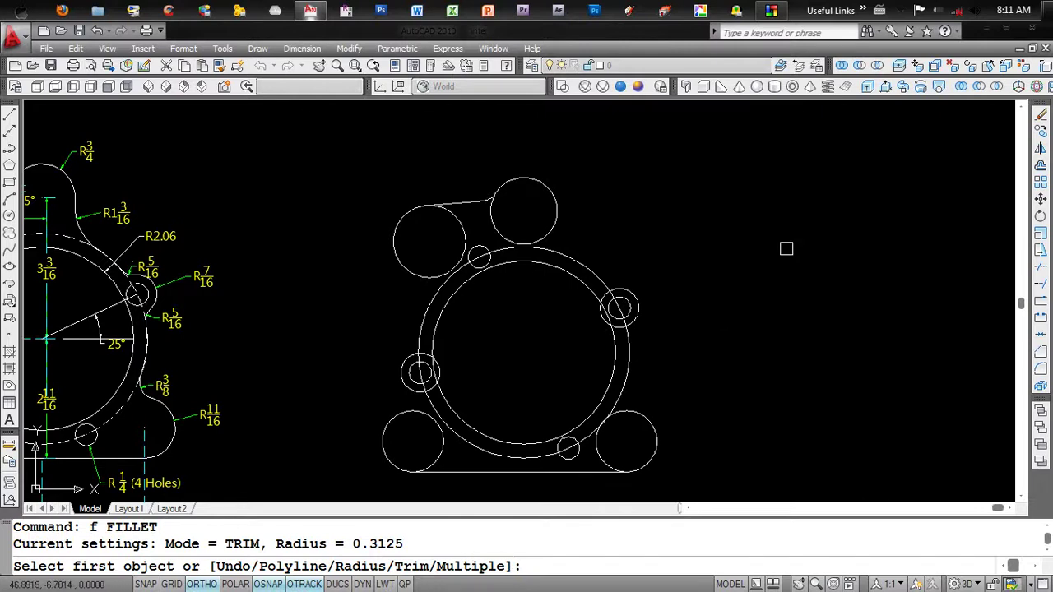
type("m")
key("Return")
scroll(691, 261, "up", 1)
scroll(637, 249, "up", 2)
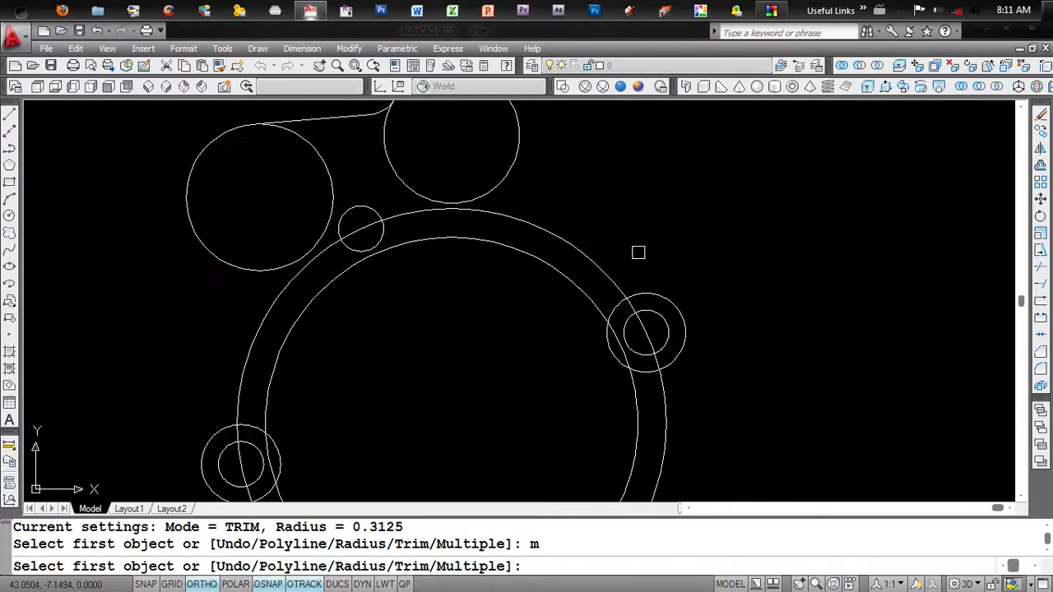
left_click(606, 275)
left_click(646, 291)
left_click(678, 355)
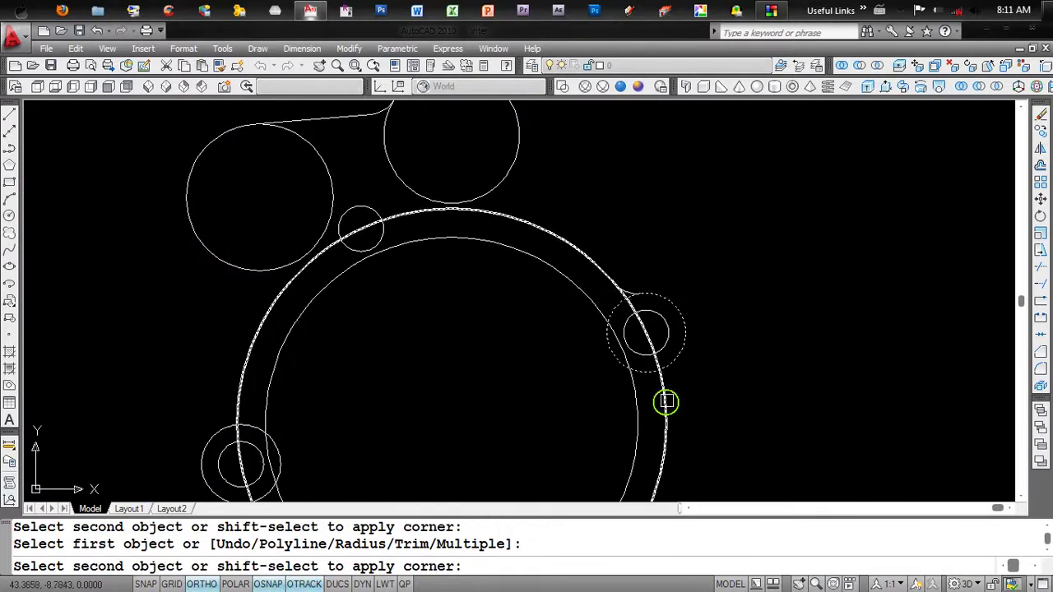
Step: Add a 5/16 fillet joining the outer ring to the upper-left lobe circle
left_click(665, 402)
middle_click_drag(248, 281, 486, 265)
left_click(493, 257)
left_click(507, 279)
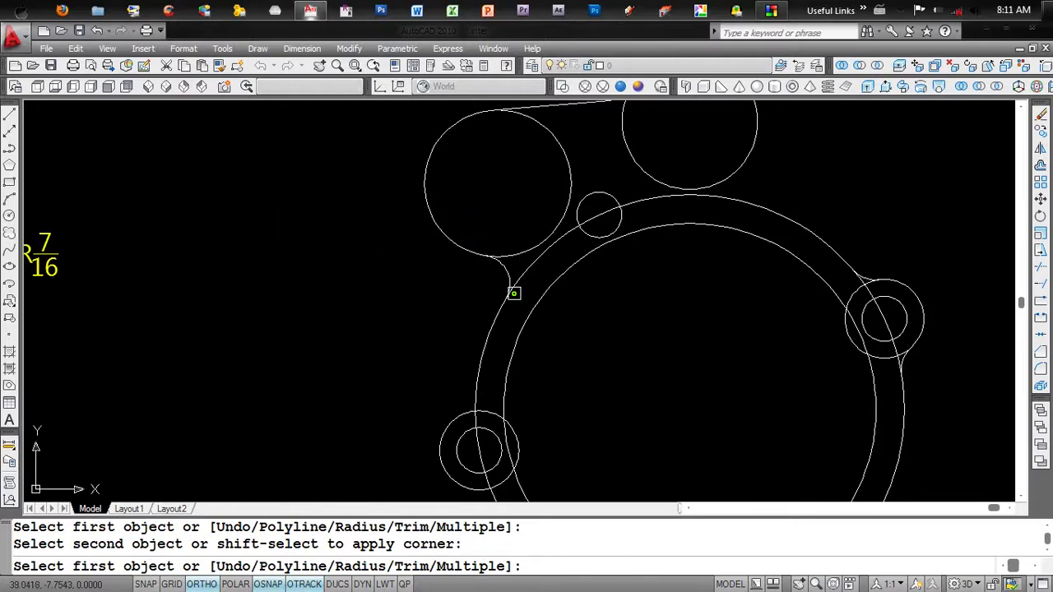
scroll(545, 322, "down", 4)
scroll(634, 287, "up", 4)
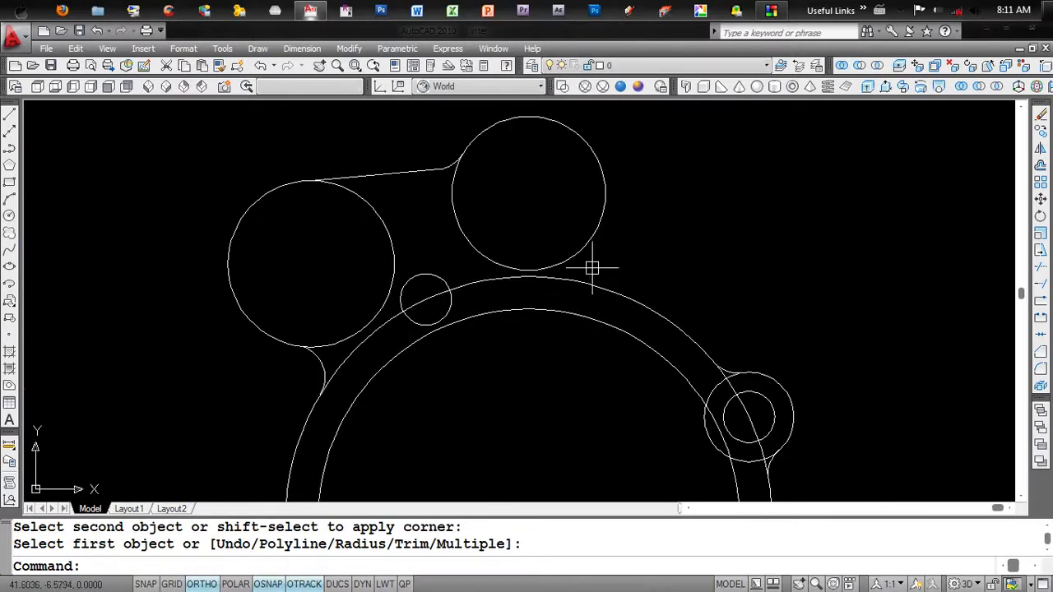
scroll(594, 266, "down", 3)
scroll(353, 274, "up", 4)
scroll(353, 275, "up", 1)
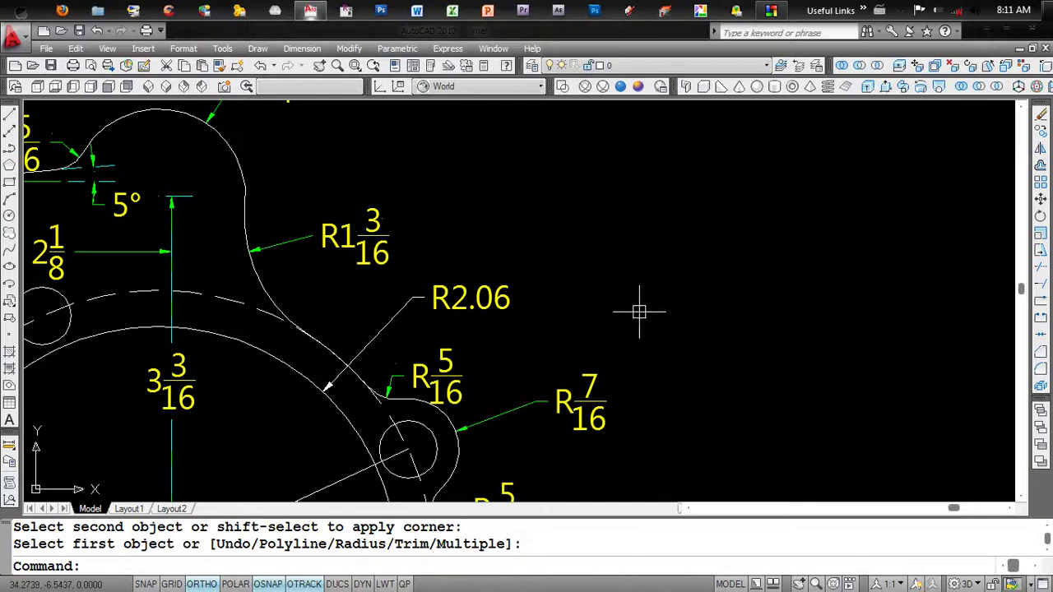
middle_click_drag(639, 310, 580, 314)
Step: Blend the top circle into the ring with a 1 3/16 radius fillet
key("Return")
type("r")
key("Return")
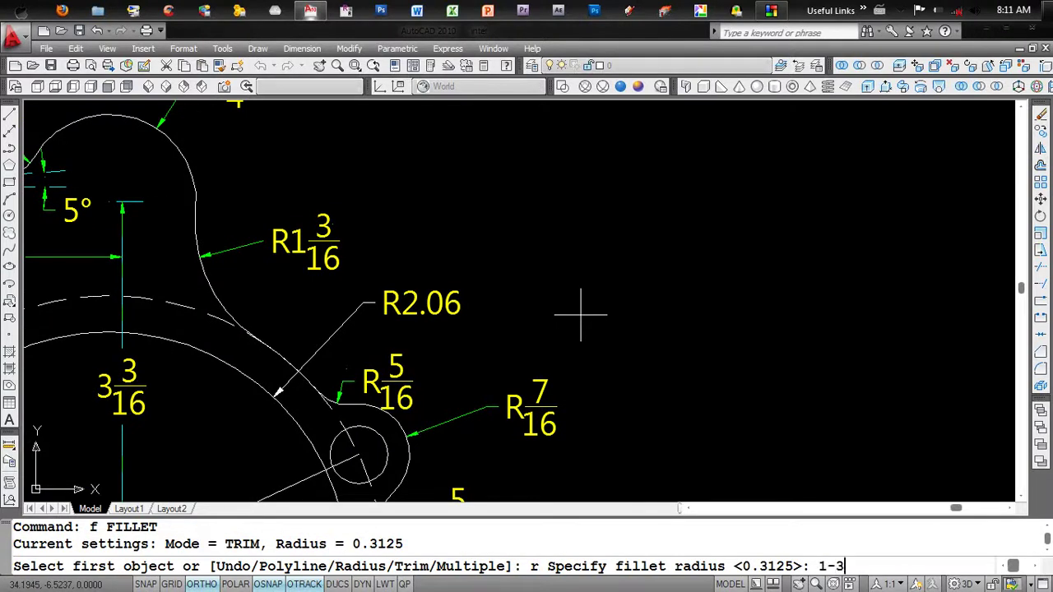
type("6")
key("Return")
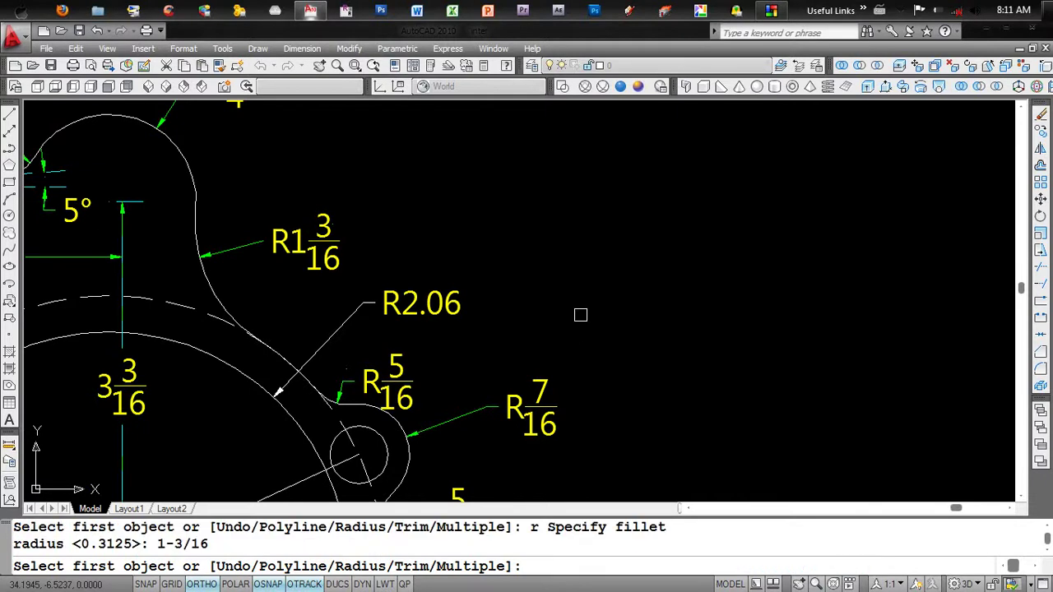
scroll(583, 315, "down", 5)
scroll(522, 293, "up", 5)
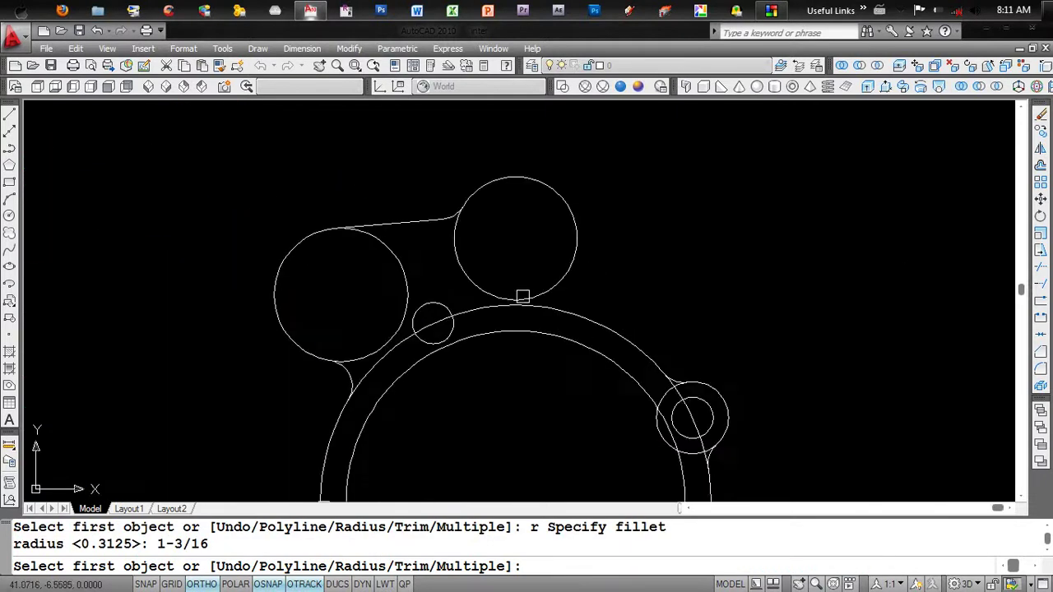
left_click(564, 277)
left_click(578, 315)
scroll(682, 315, "down", 3)
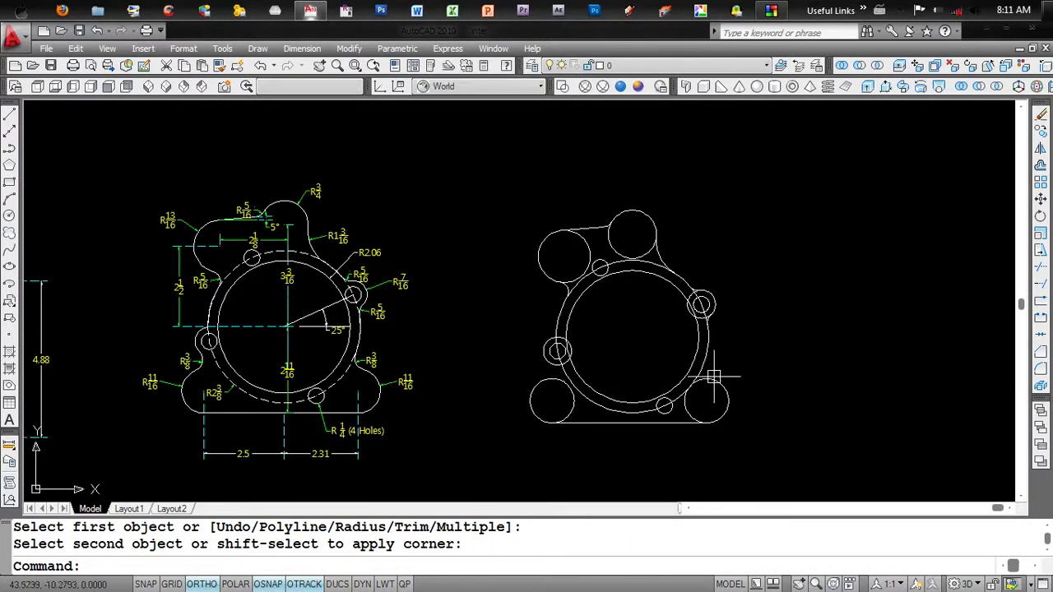
scroll(390, 388, "up", 1)
middle_click_drag(391, 388, 414, 411)
scroll(326, 372, "up", 2)
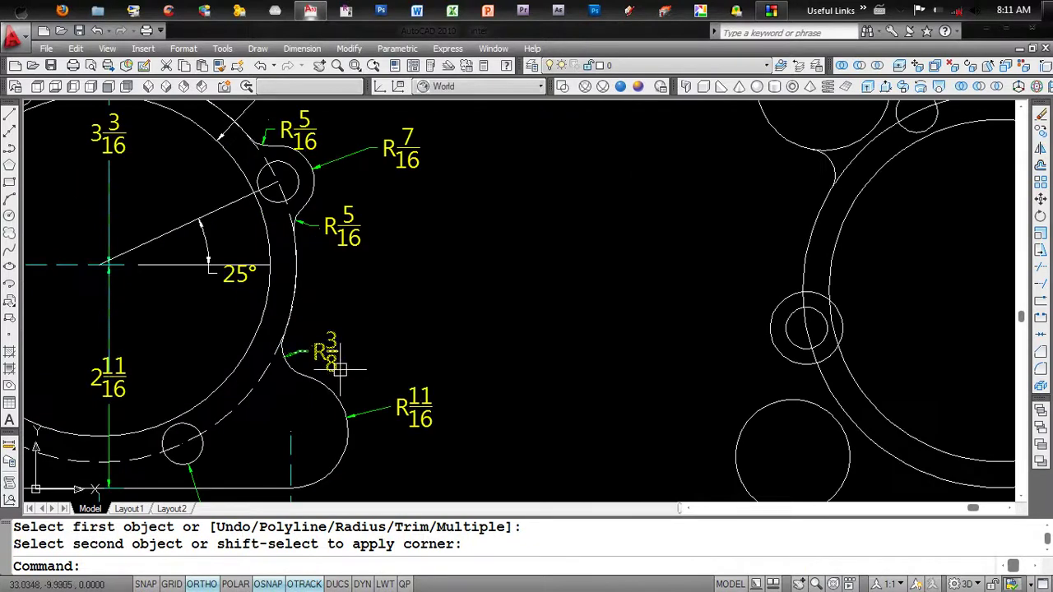
scroll(336, 359, "up", 1)
Step: Fillet the ring into the lower-right circle with a 3/8 radius in Multiple mode
type("f")
key("Return")
type("r")
key("Return")
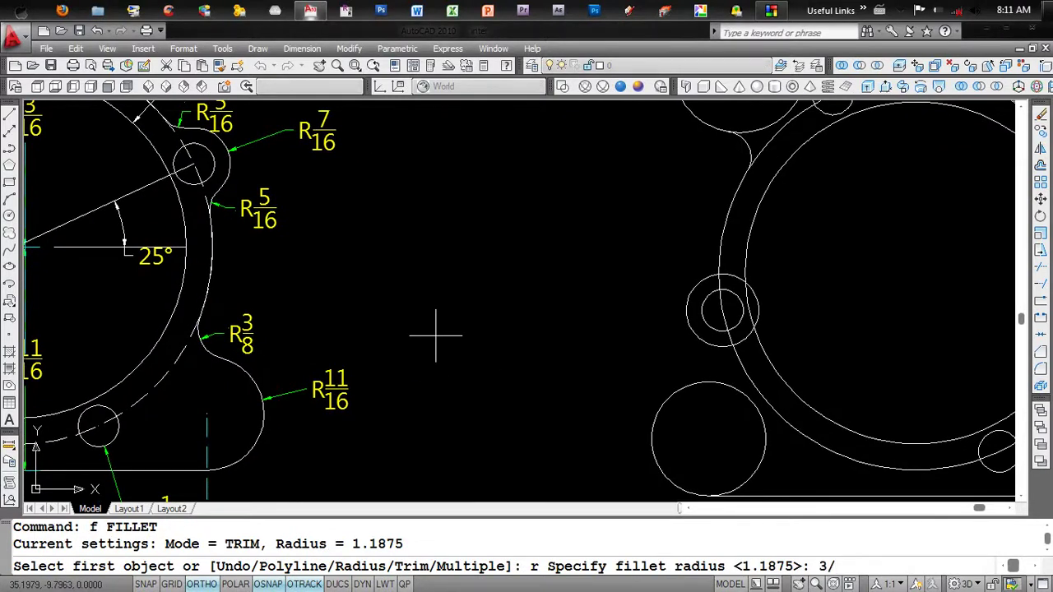
key("Return")
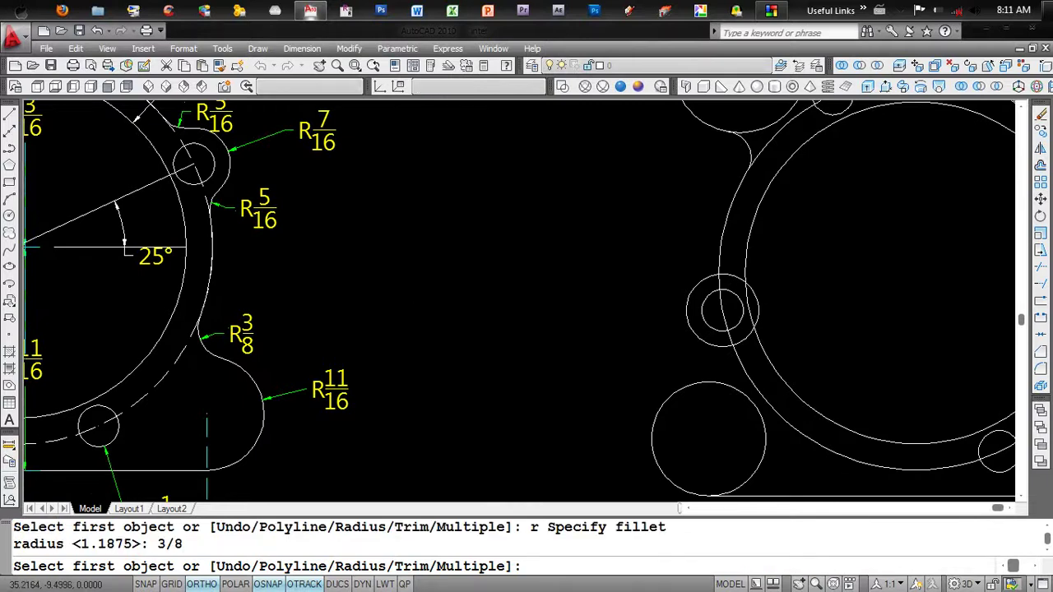
scroll(658, 296, "down", 3)
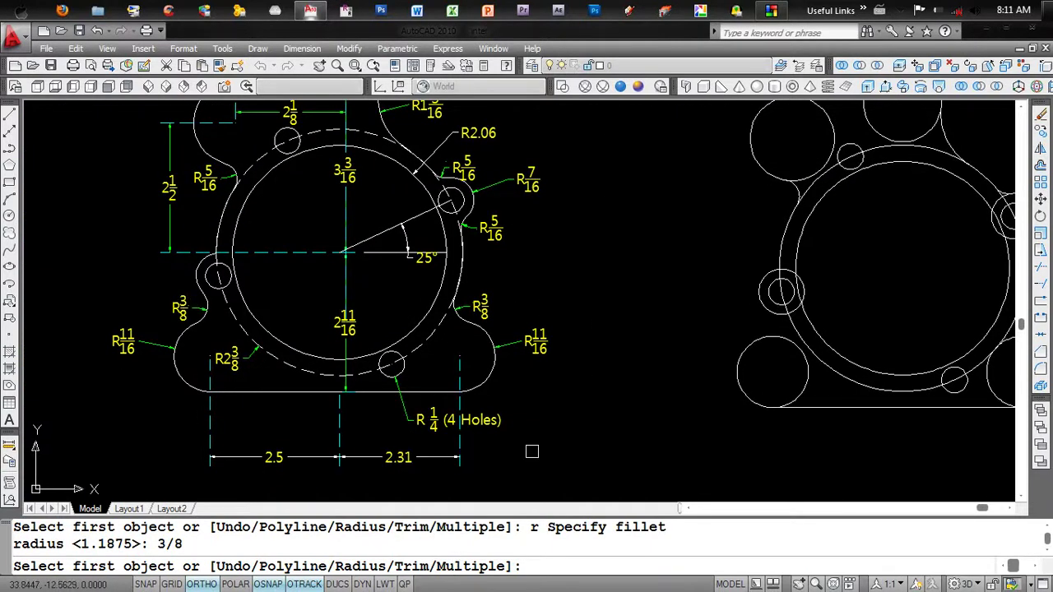
type("m")
key("Return")
scroll(700, 340, "up", 2)
scroll(672, 296, "up", 2)
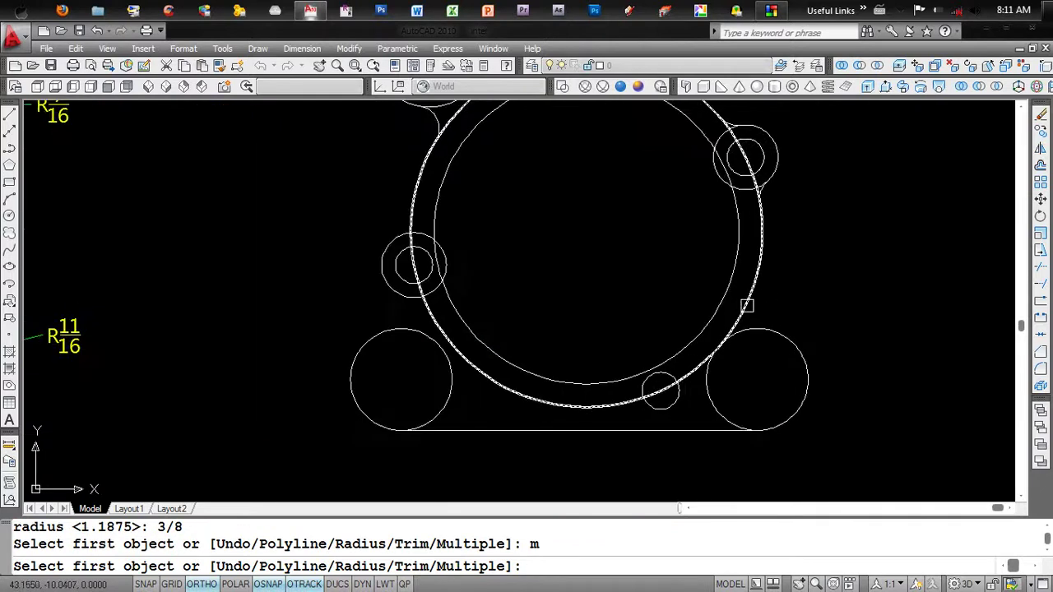
left_click(772, 333)
left_click(771, 333)
Step: Join the left bolt-hole boss to the lower-left circle with a 3/8 fillet
middle_click_drag(434, 370, 734, 381)
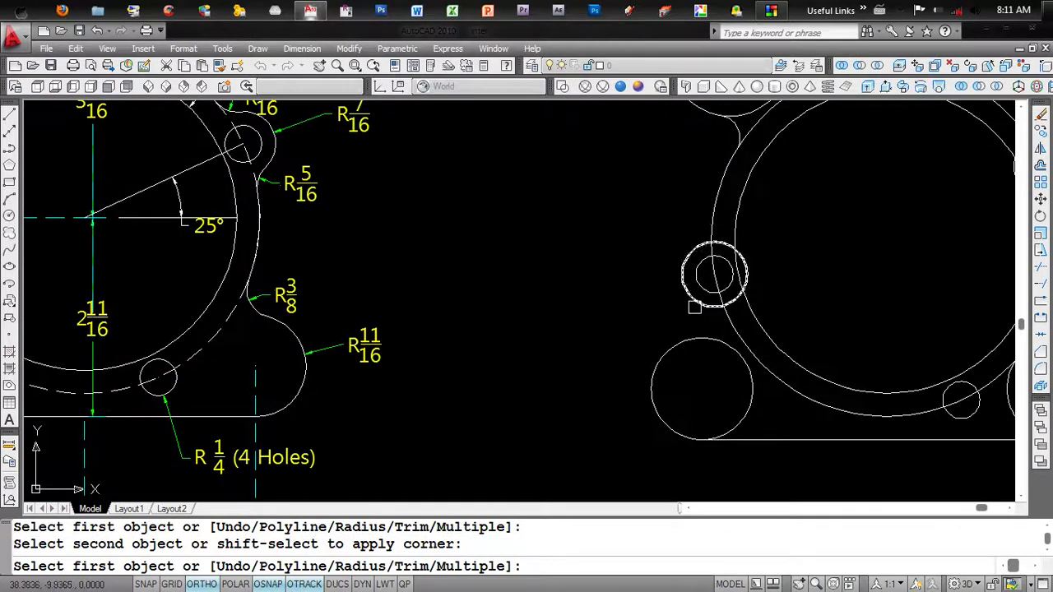
left_click(695, 304)
left_click(692, 340)
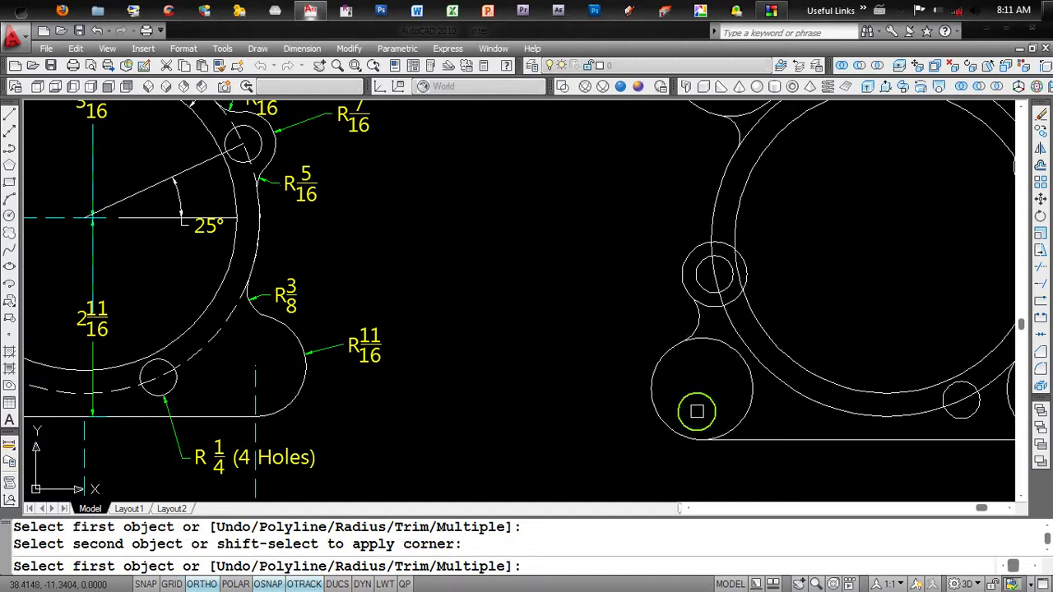
scroll(696, 411, "down", 2)
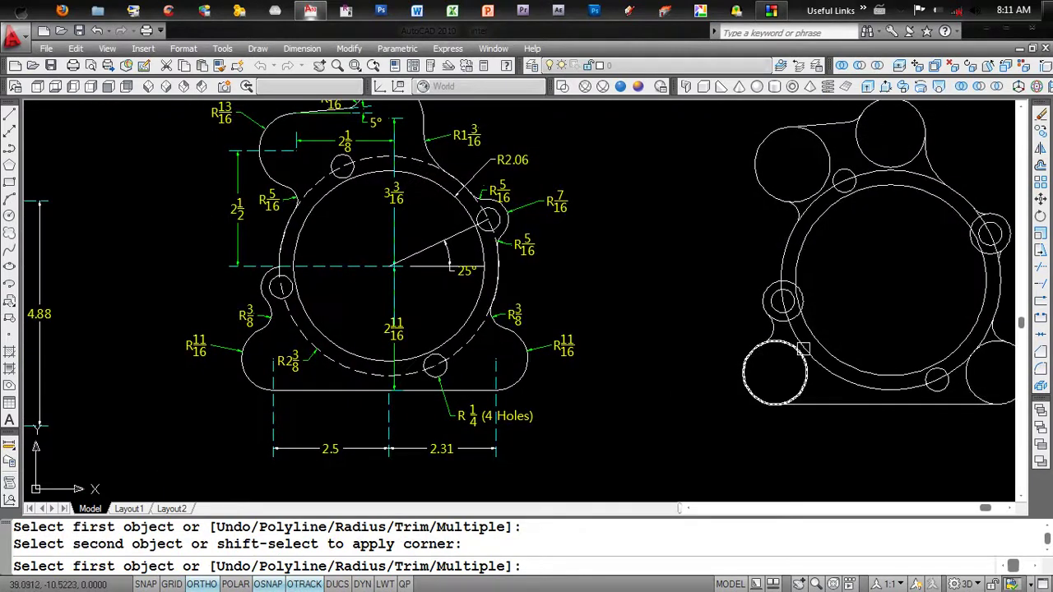
key("Return")
middle_click_drag(842, 307, 706, 321)
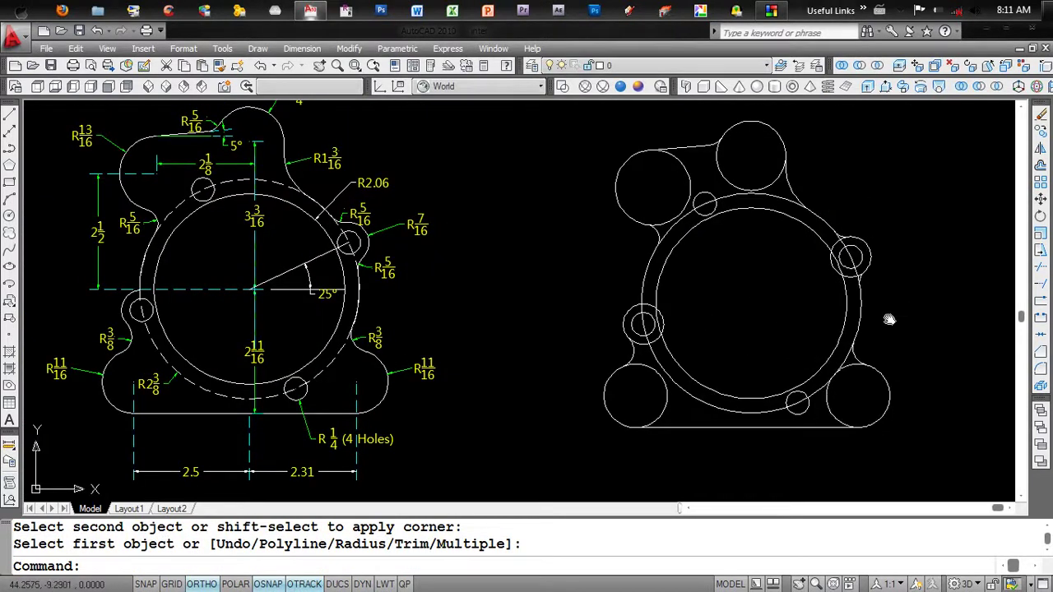
middle_click_drag(888, 320, 831, 331)
Step: Trim the ring arc inside the upper-left lobe and the overlapping top-circle and lobe arcs
key("Return")
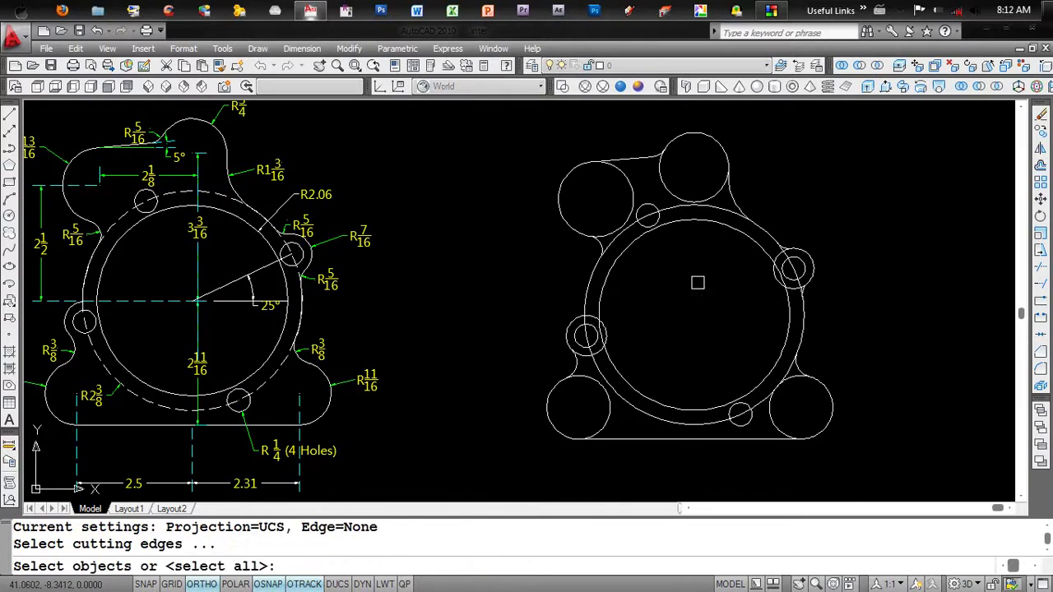
key("Return")
scroll(616, 193, "up", 2)
scroll(726, 159, "up", 1)
left_click_drag(703, 164, 662, 192)
left_click(685, 269)
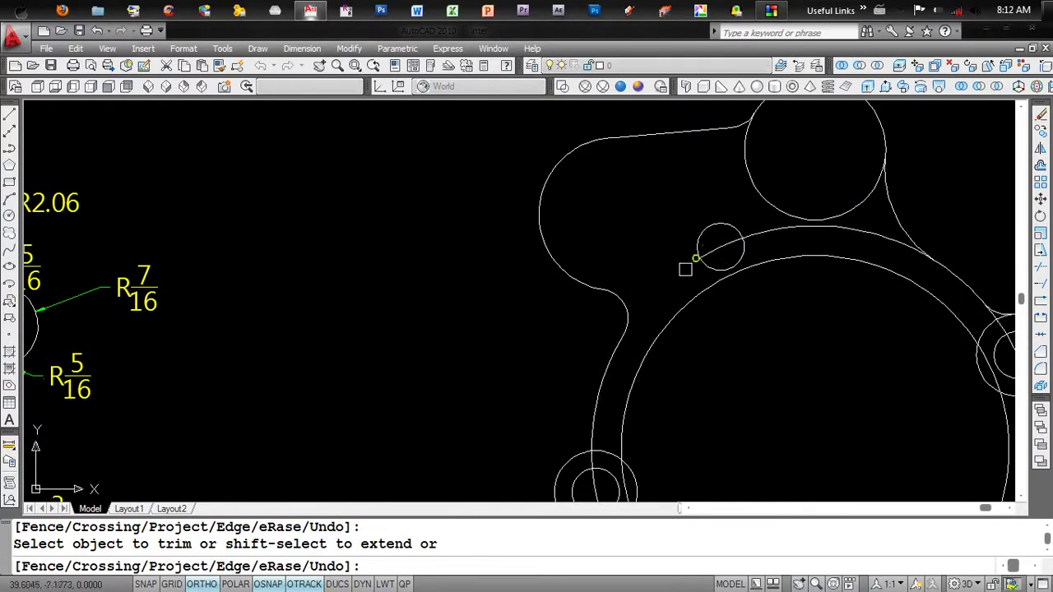
left_click(779, 217)
scroll(838, 189, "down", 4)
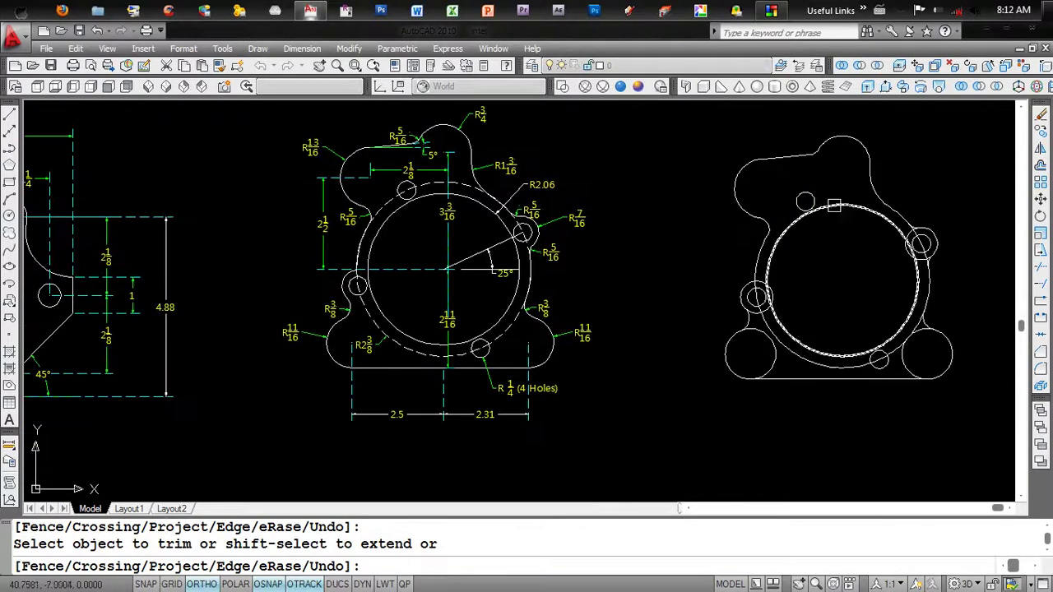
scroll(929, 267, "up", 2)
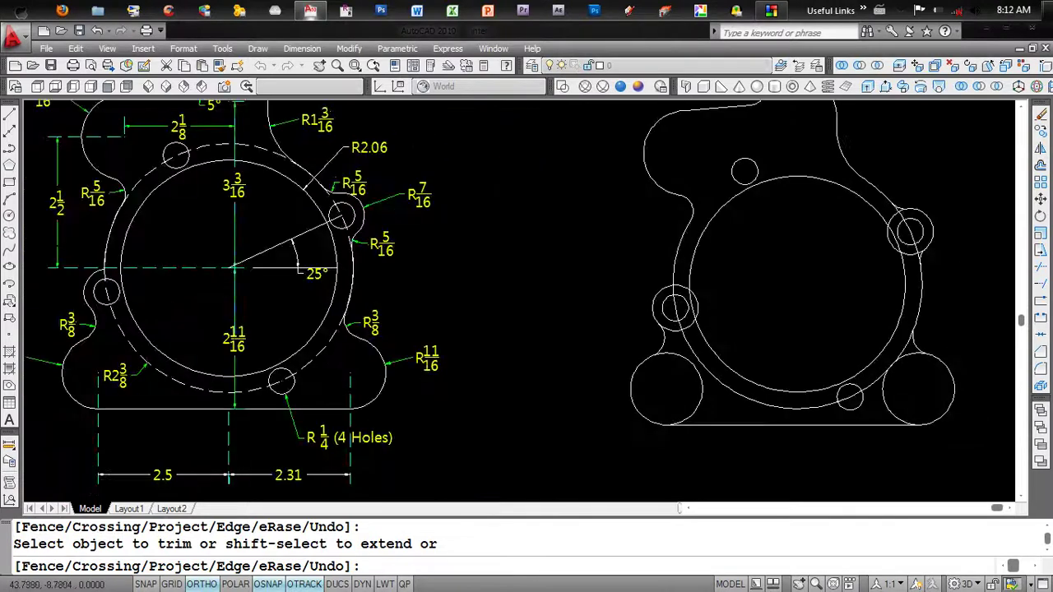
scroll(929, 268, "up", 2)
left_click(869, 175)
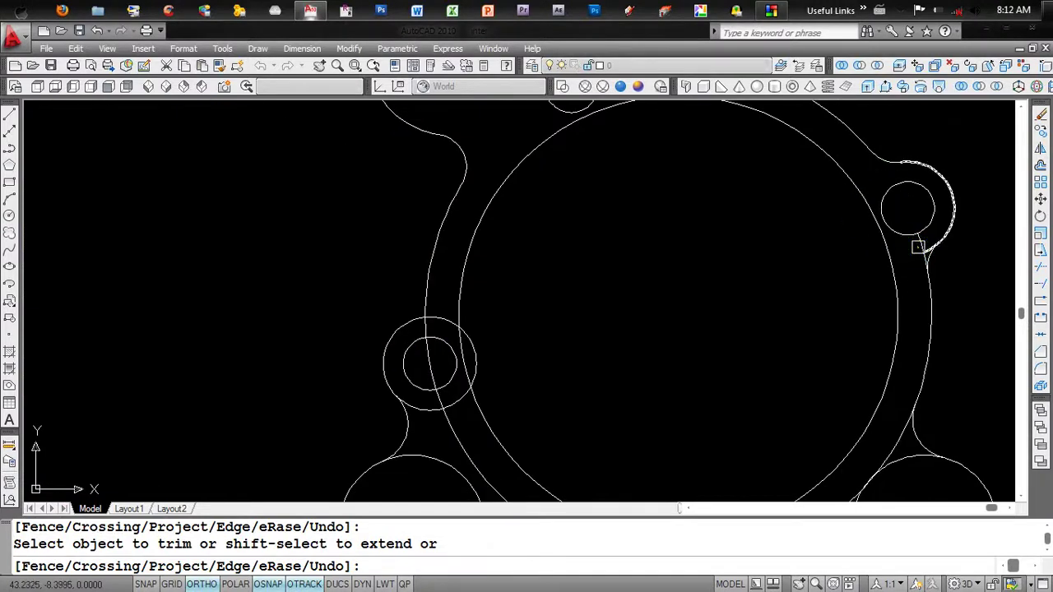
Step: Trim the lower ring segments and the lower-left lobe arcs around the bolt holes
scroll(896, 239, "down", 2)
scroll(898, 350, "up", 2)
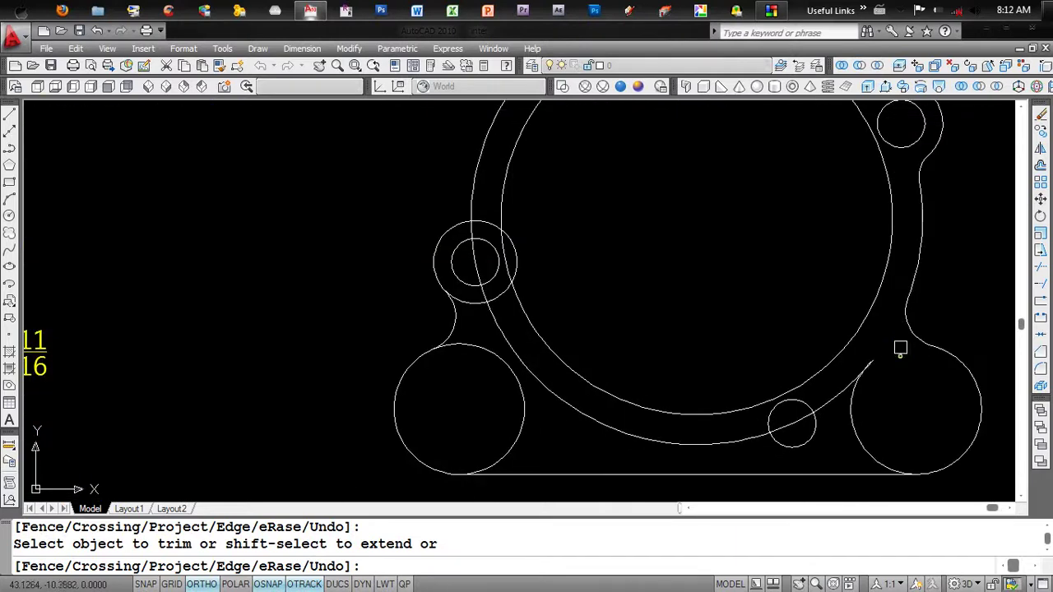
mouse_move(902, 380)
left_mouse_down()
mouse_move(863, 352)
mouse_move(816, 413)
left_mouse_up()
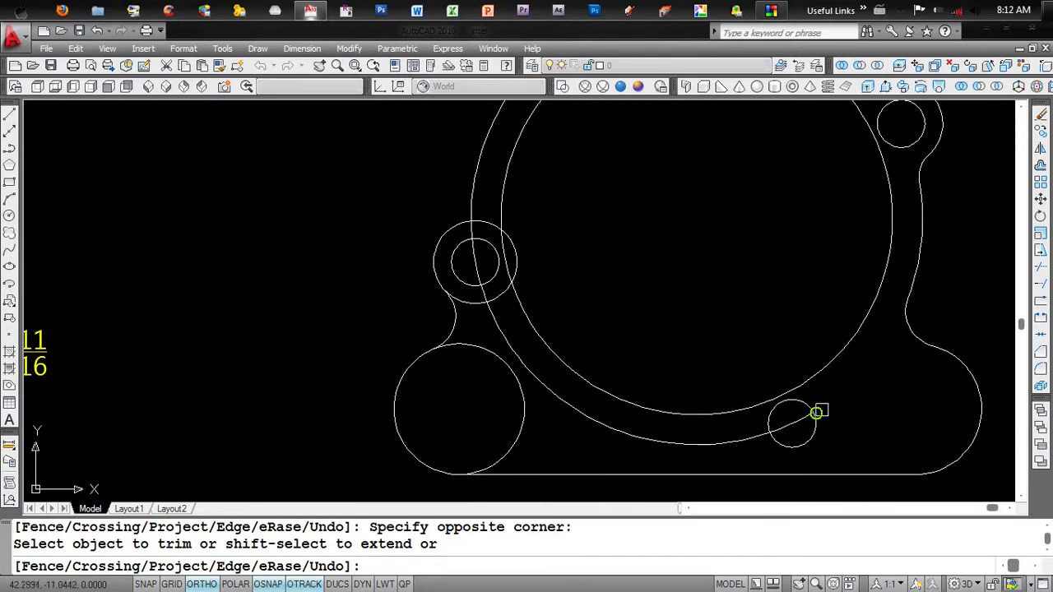
left_click(816, 412)
left_click(699, 442)
left_click(519, 436)
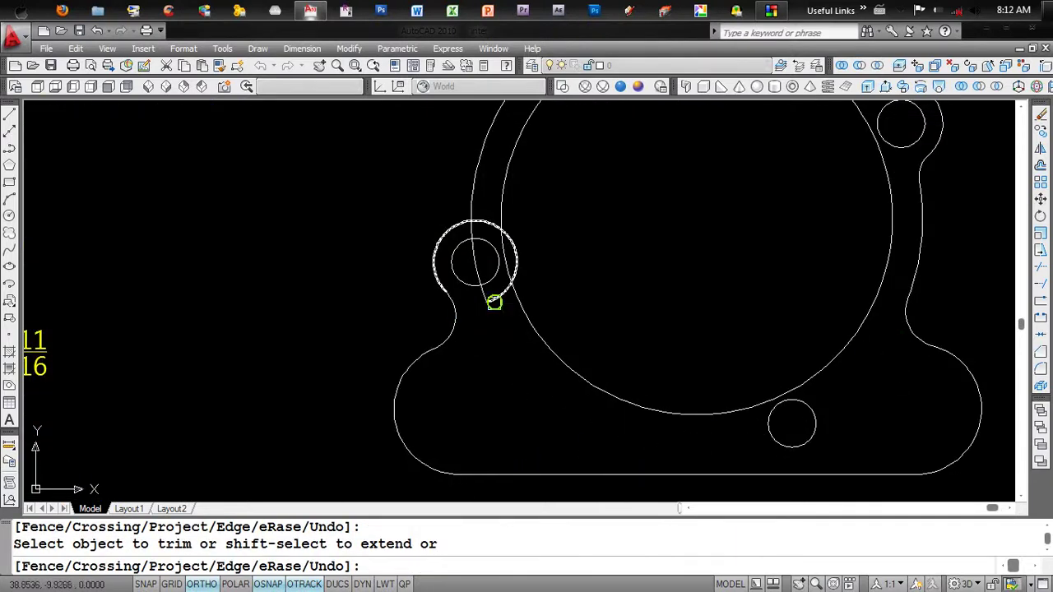
left_click(494, 303)
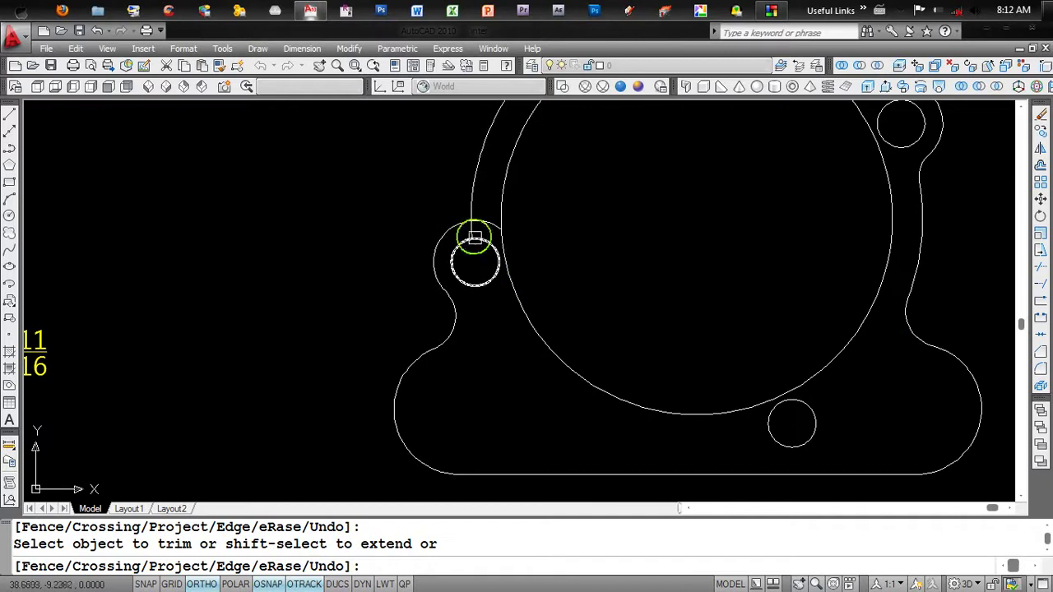
left_click(475, 237)
key("Return")
scroll(312, 318, "down", 6)
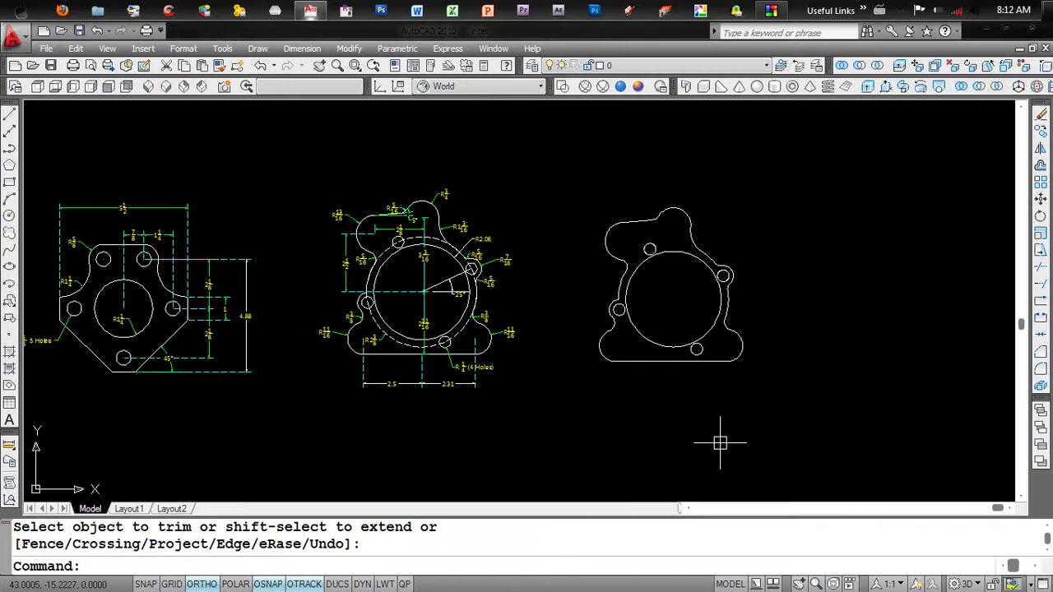
Step: Pan to the arch-shaped reference part and center it to show its 13 base dimension
middle_click_drag(579, 375, 697, 360)
scroll(629, 321, "down", 5)
middle_click_drag(609, 314, 633, 213)
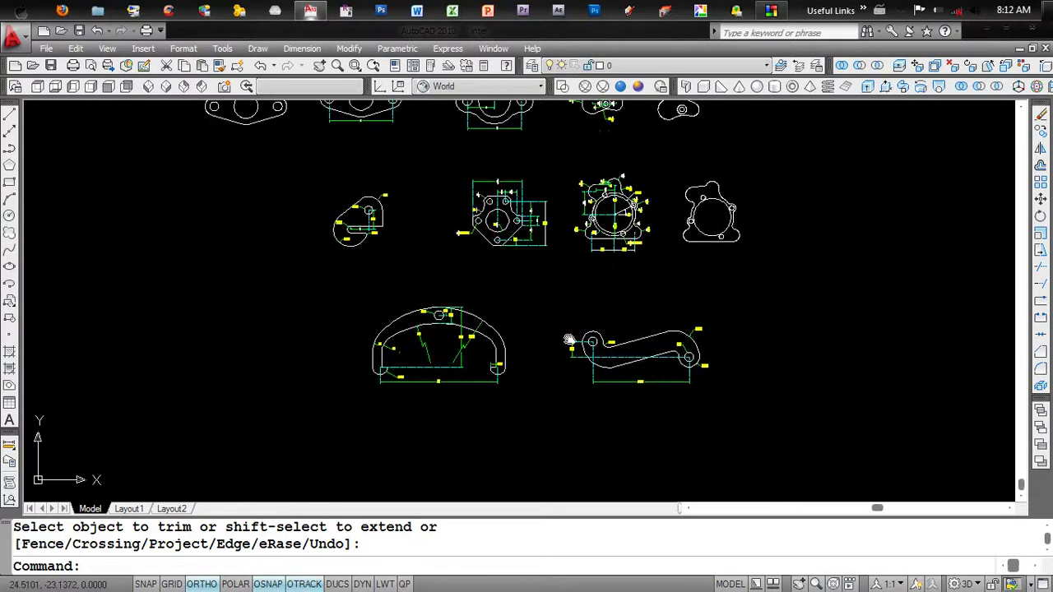
scroll(423, 367, "up", 3)
scroll(630, 336, "up", 2)
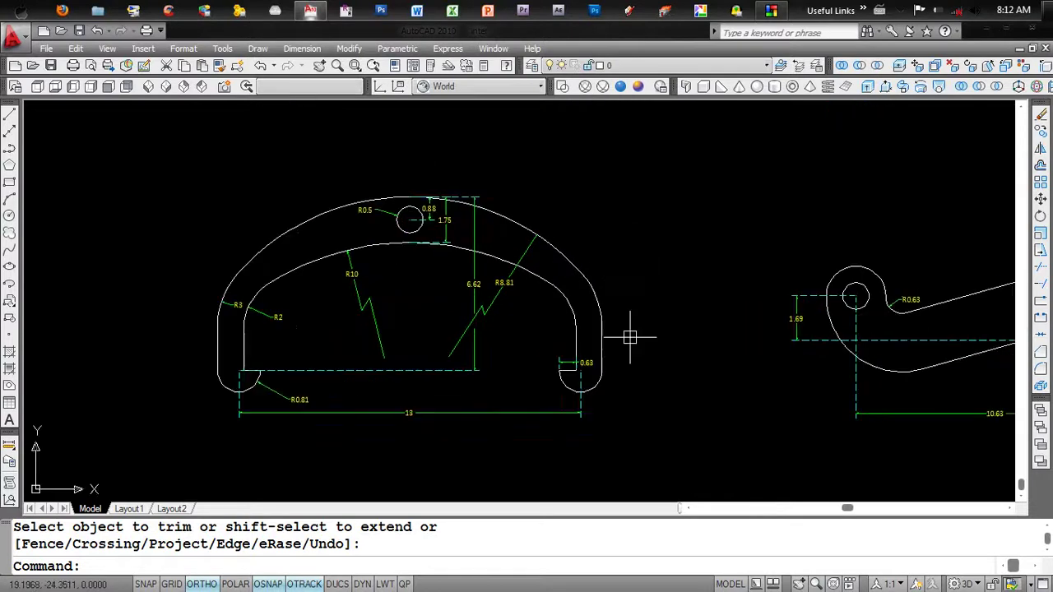
middle_click_drag(630, 337, 676, 324)
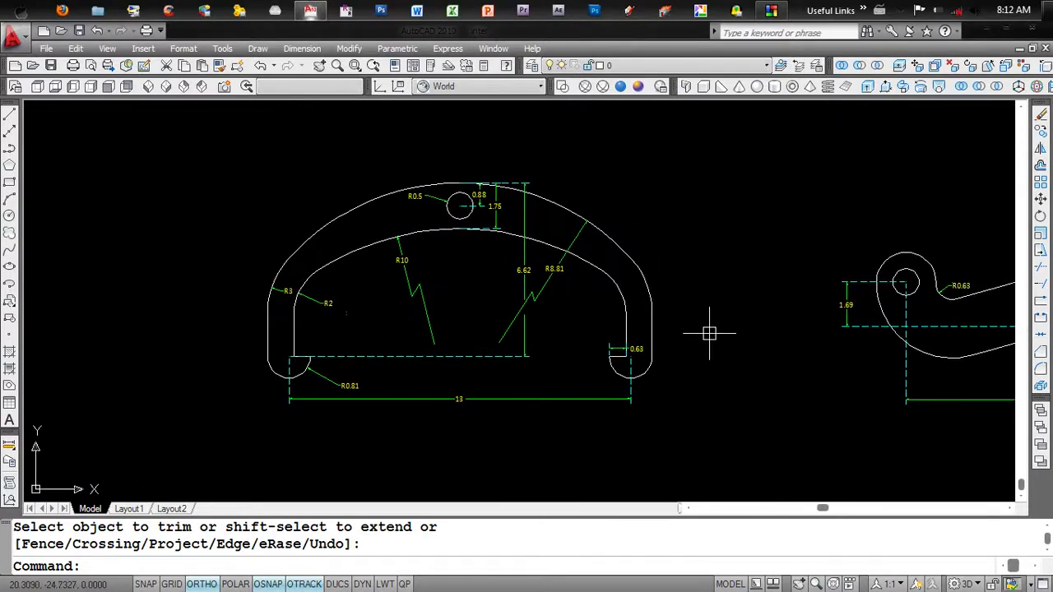
mouse_move(689, 329)
middle_mouse_down()
mouse_move(634, 301)
mouse_move(660, 270)
middle_mouse_up()
scroll(617, 231, "up", 1)
scroll(608, 228, "down", 2)
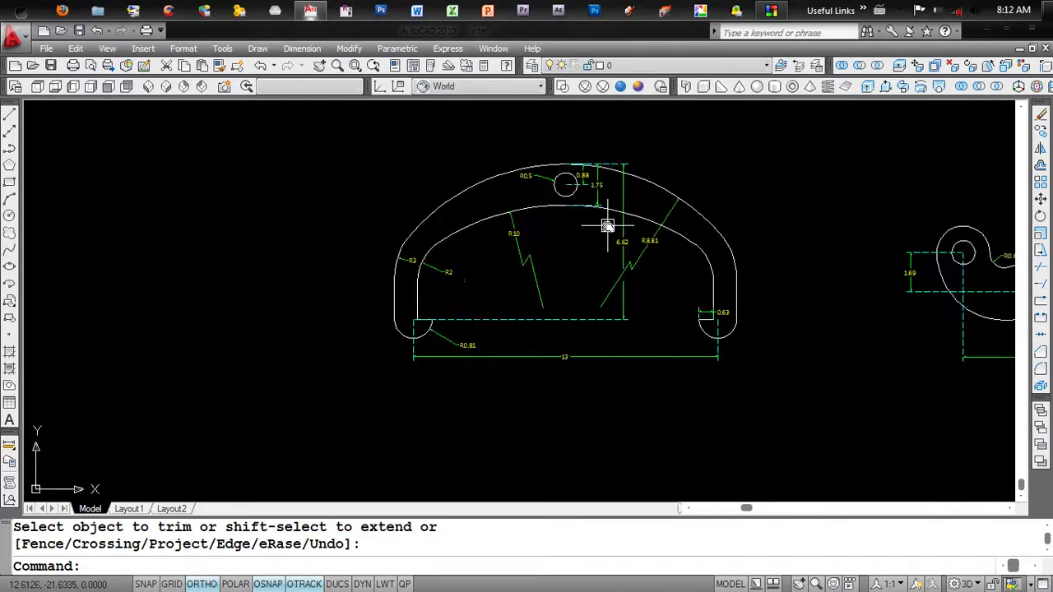
scroll(609, 204, "up", 2)
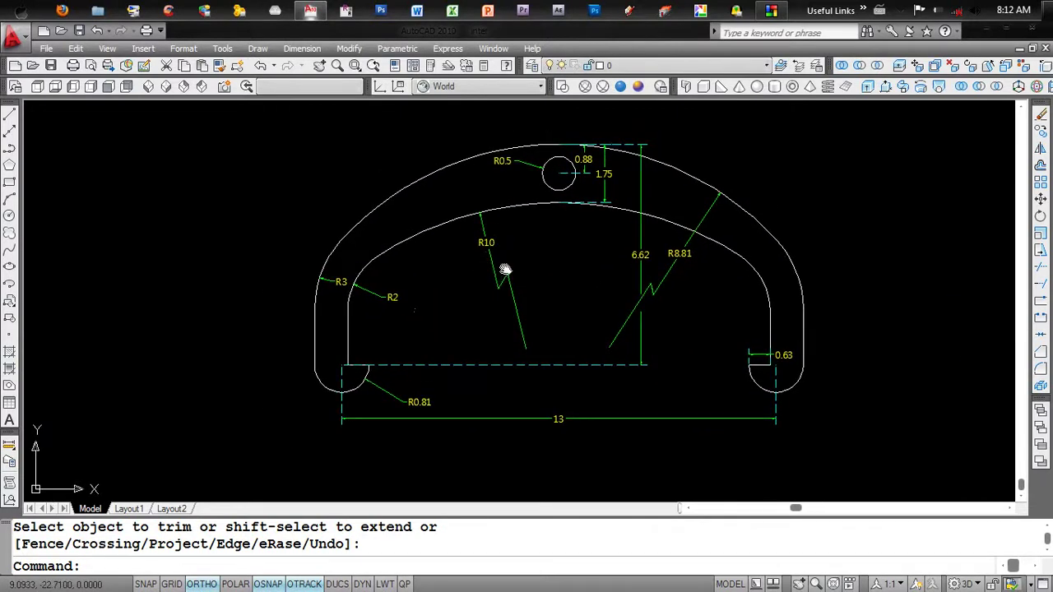
scroll(503, 265, "down", 1)
scroll(559, 219, "up", 1)
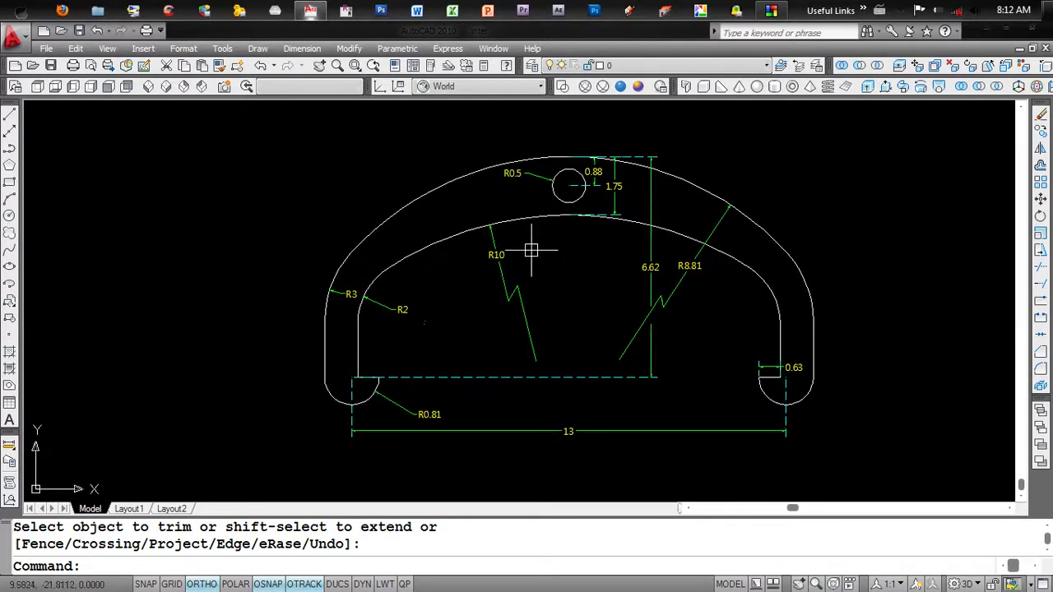
middle_click_drag(454, 347, 510, 349)
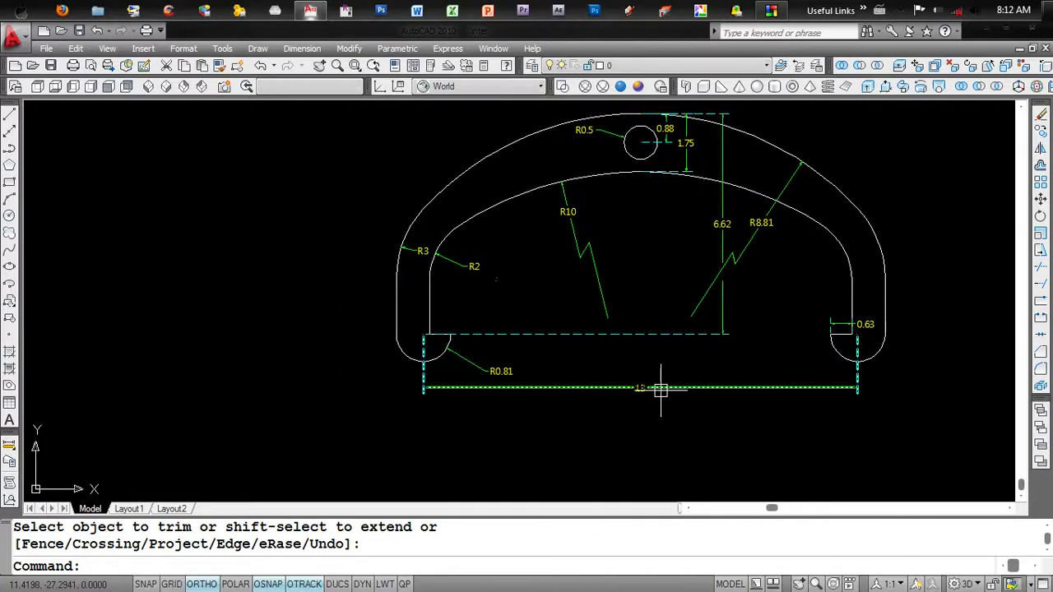
middle_click_drag(650, 395, 674, 354)
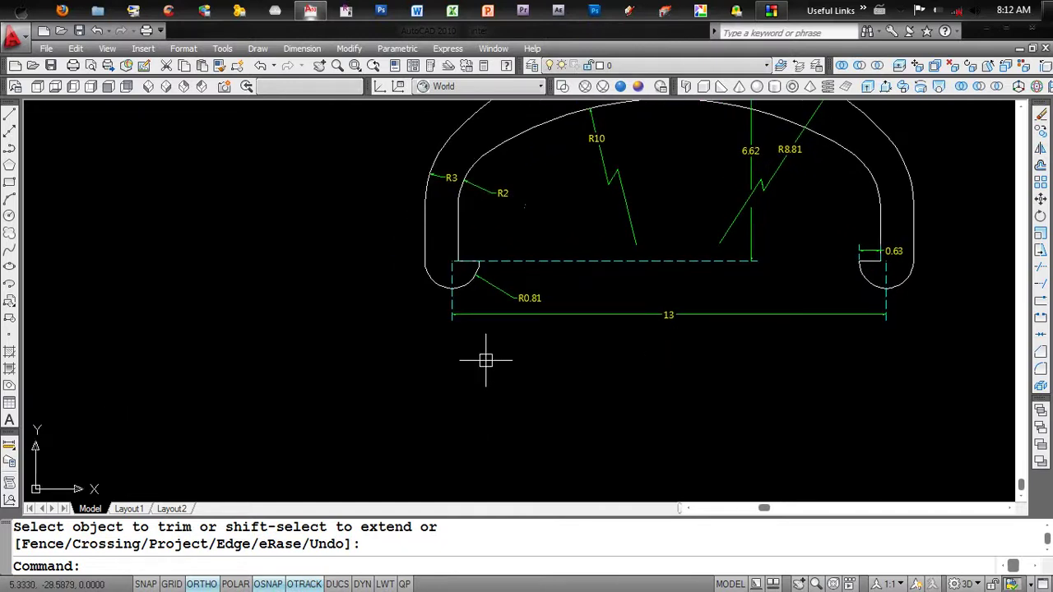
Step: Zoom in on the R0.81 corner, R3/R2/R10 arcs, then the R0.5 hole with its 1.75 dimension
middle_click_drag(485, 360, 518, 369)
scroll(634, 384, "up", 2)
middle_click_drag(634, 383, 656, 369)
scroll(459, 342, "up", 2)
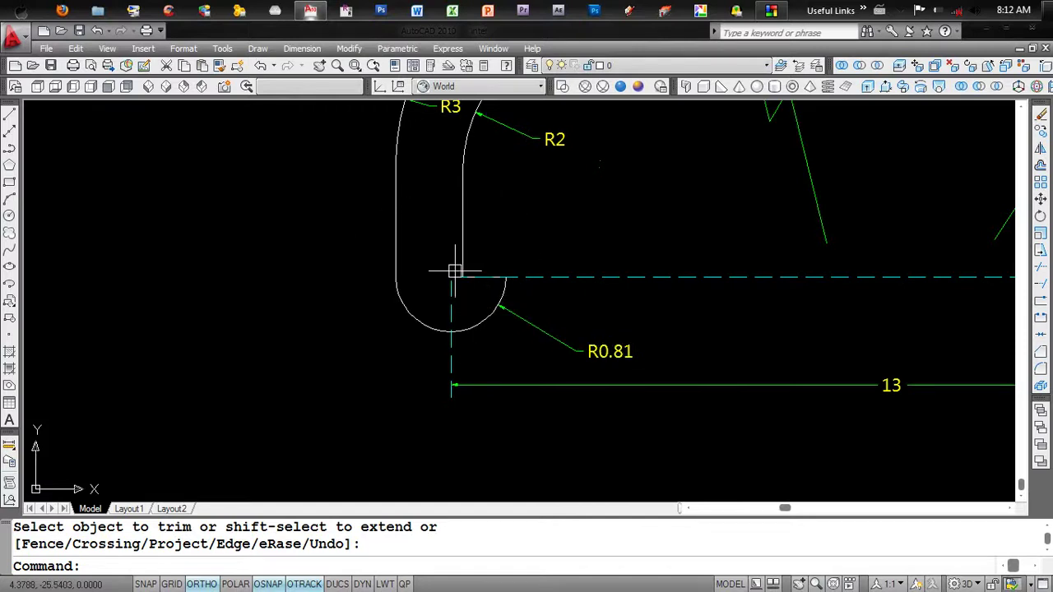
scroll(444, 347, "down", 2)
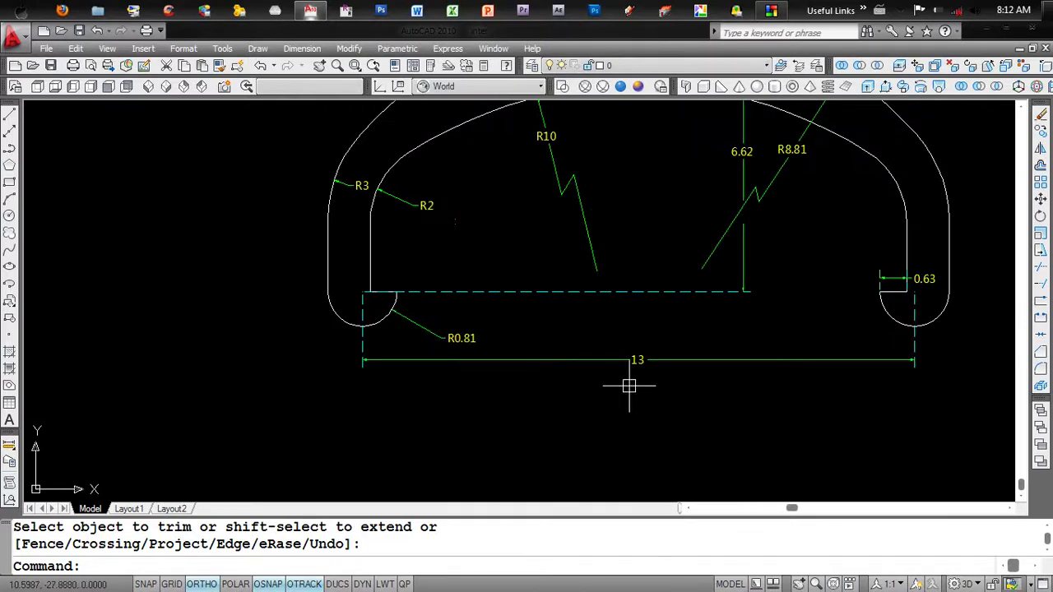
scroll(628, 386, "up", 3)
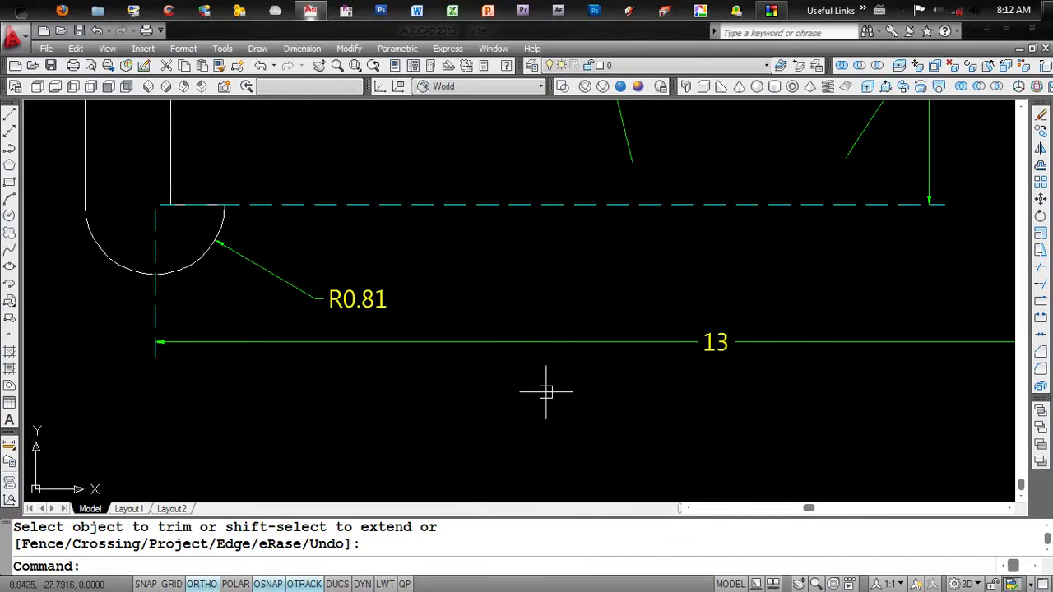
middle_click_drag(481, 374, 559, 414)
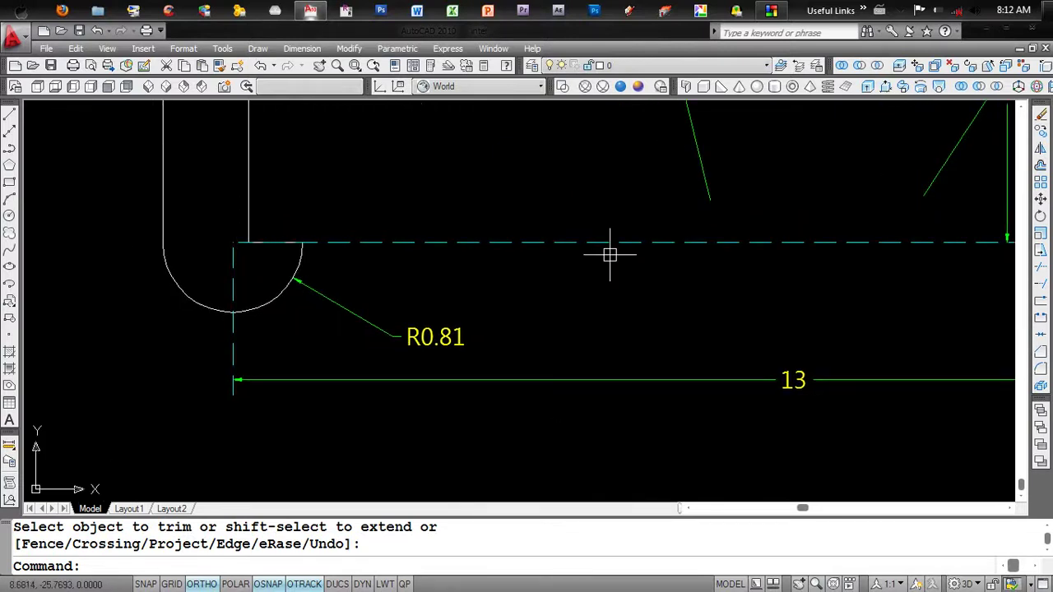
scroll(775, 263, "down", 1)
scroll(808, 254, "down", 2)
scroll(718, 238, "down", 1)
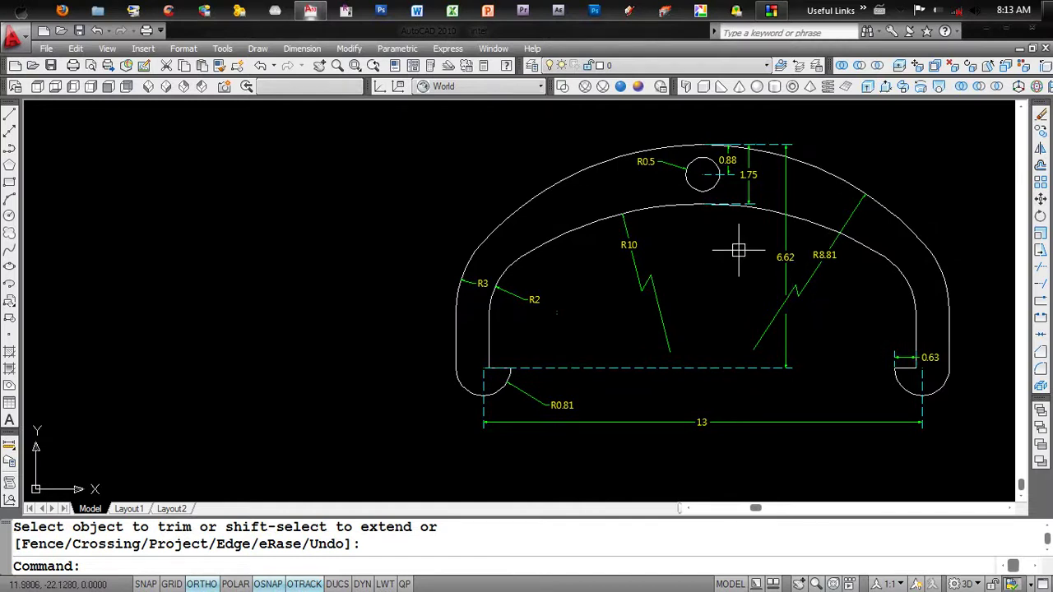
middle_click_drag(744, 255, 752, 321)
scroll(830, 228, "up", 2)
scroll(679, 217, "up", 5)
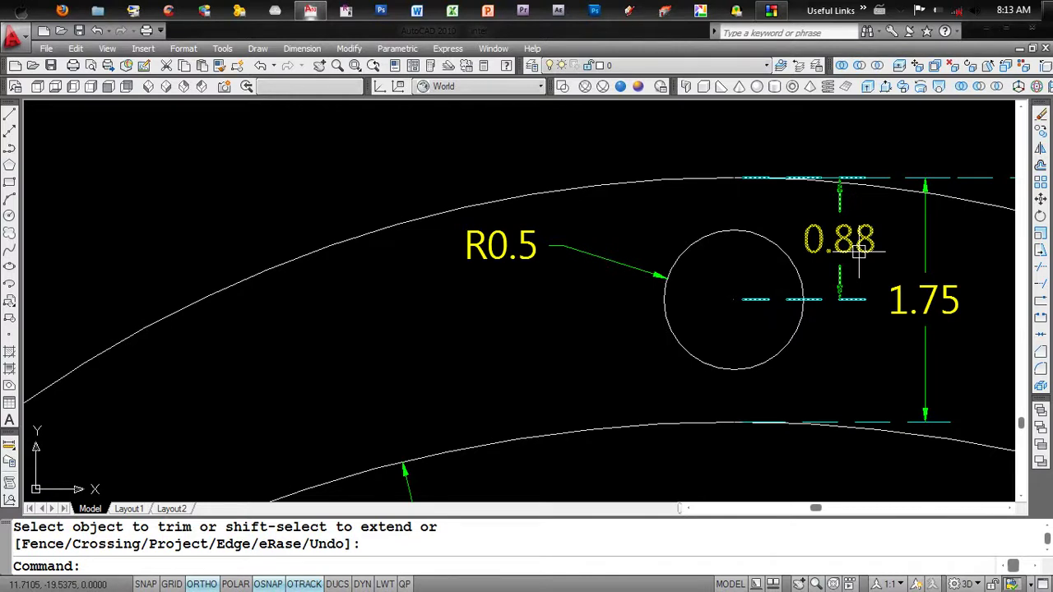
middle_click_drag(735, 298, 699, 255)
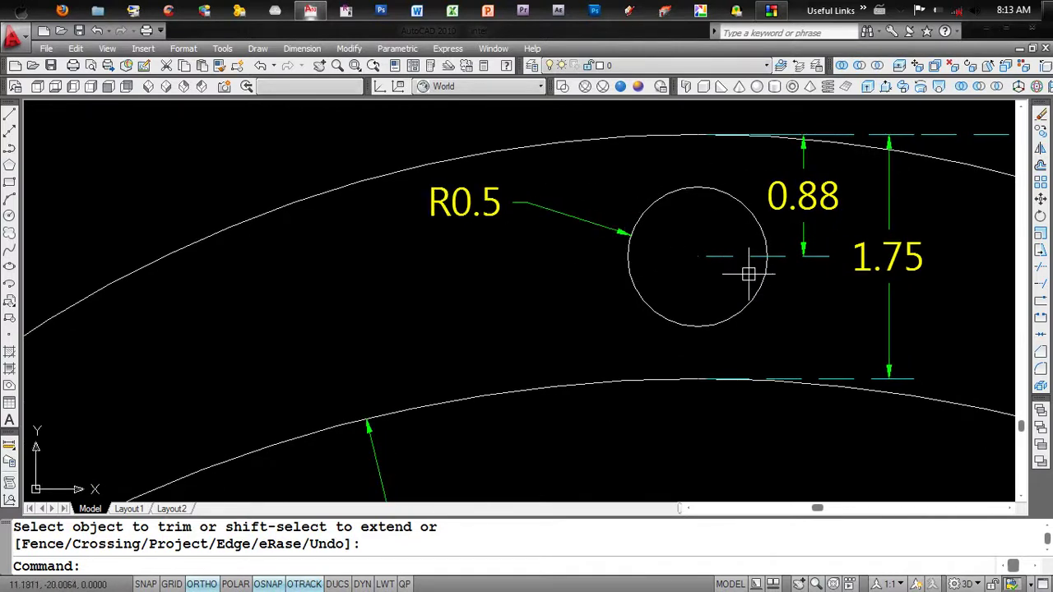
middle_click_drag(820, 319, 716, 334)
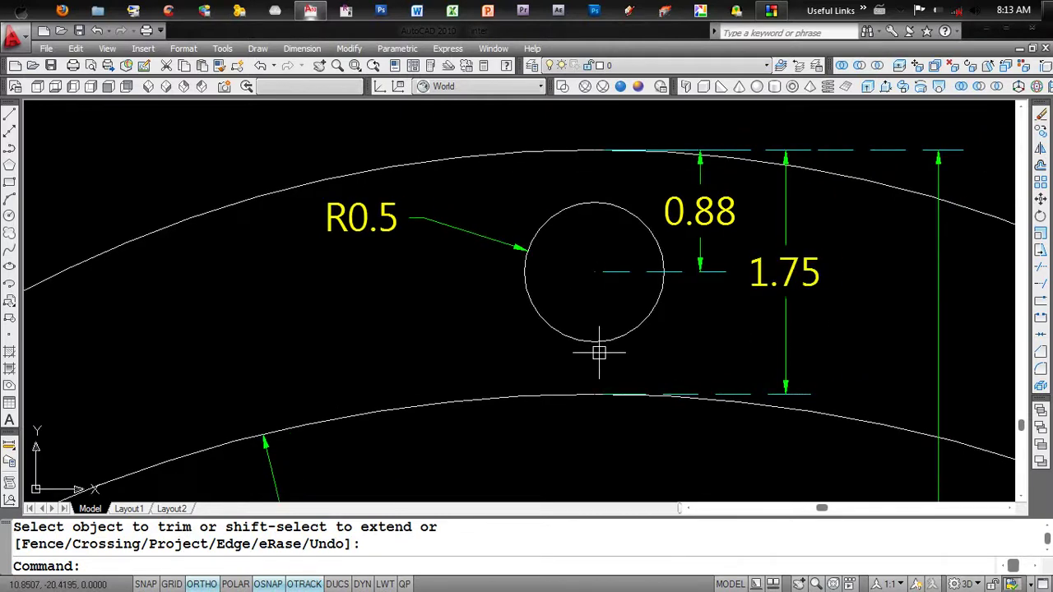
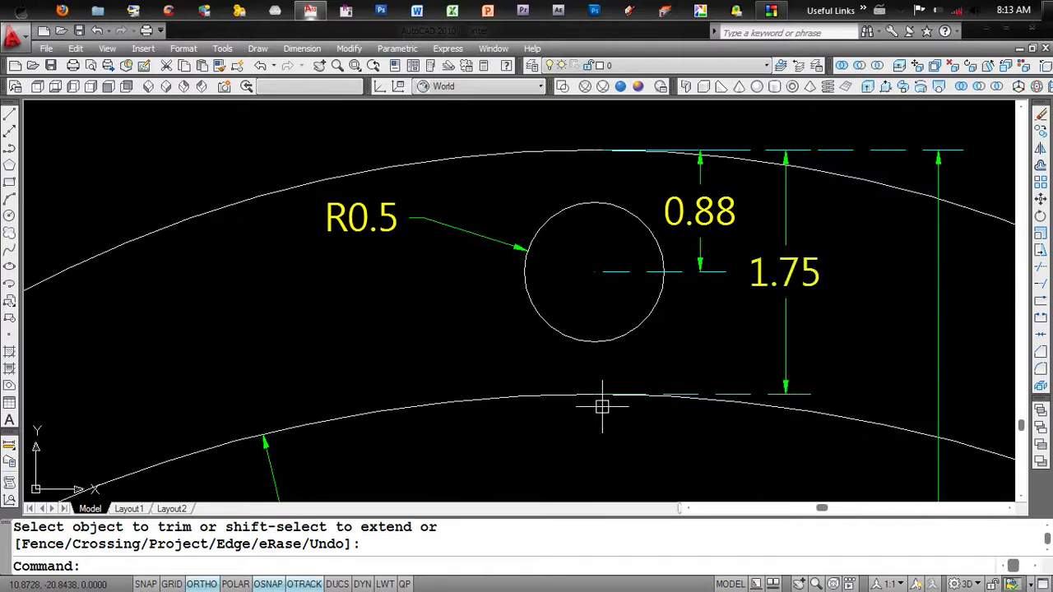
Step: Draw a vertical line from the outer arc down to the inner arc through the R0.5 hole
scroll(601, 407, "down", 2)
middle_click_drag(603, 369, 653, 322)
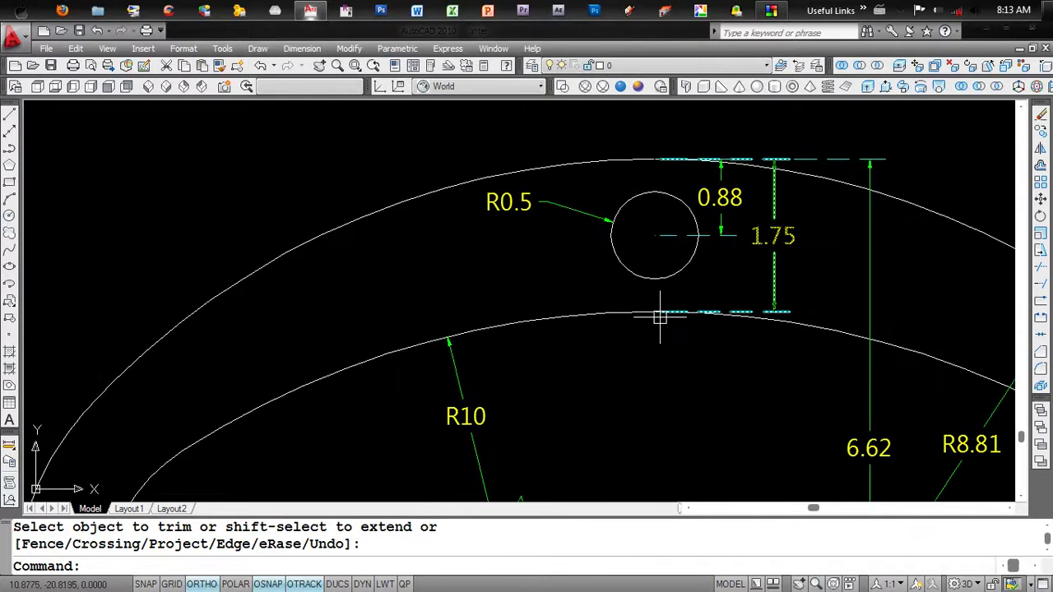
type("l")
key("Return")
left_click(659, 158)
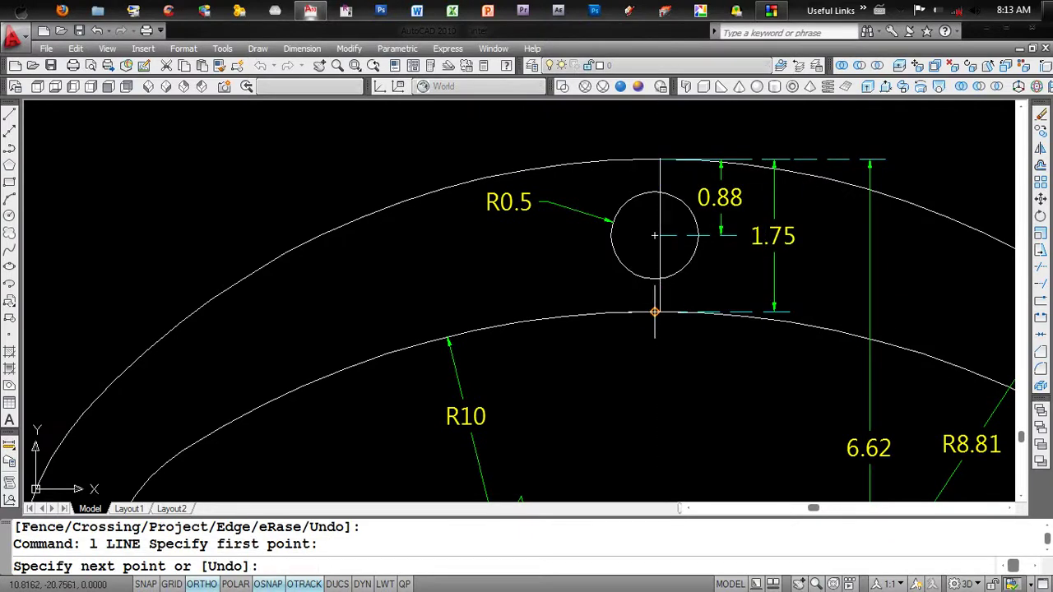
left_click(659, 313)
key("Return")
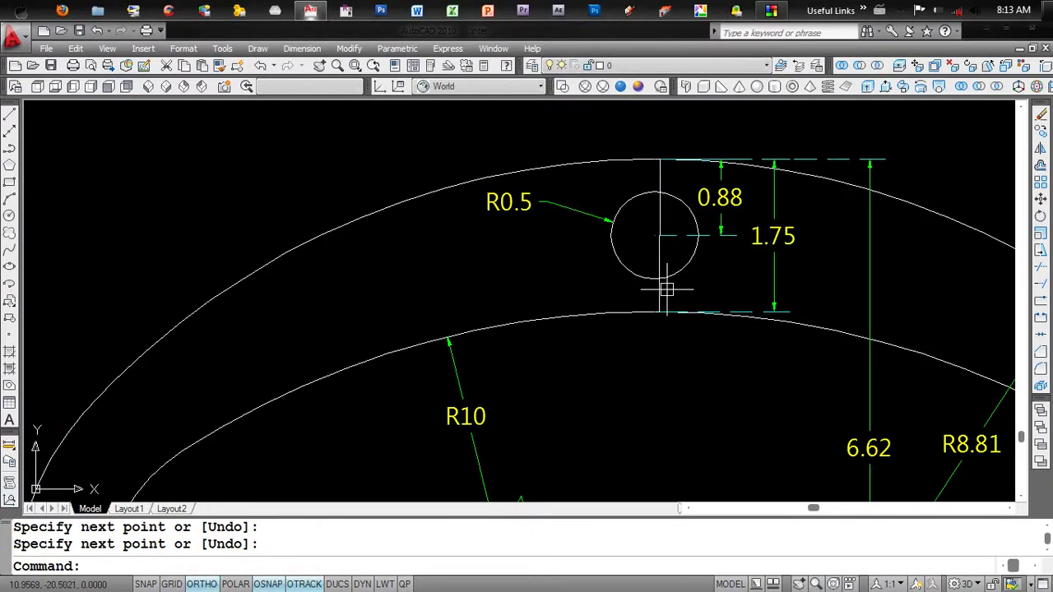
Step: Move the new vertical line into empty space left of the part
left_click(659, 289)
type("m")
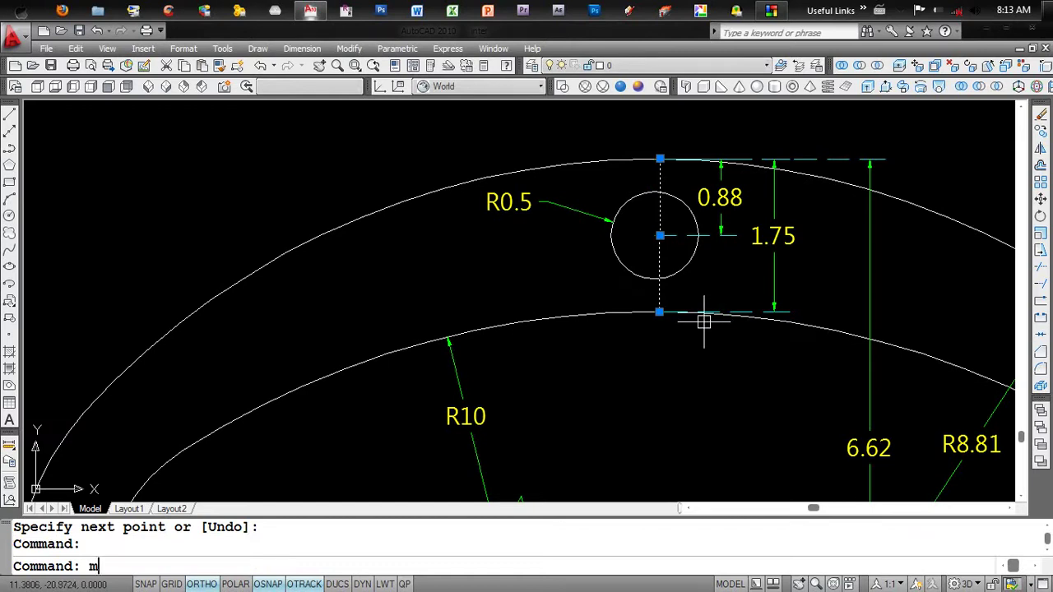
key("Return")
left_click(764, 353)
scroll(764, 353, "down", 5)
left_click(559, 349)
Step: Draw a radius-10 circle in the empty area next to the relocated vertical line
middle_click_drag(488, 313, 301, 288)
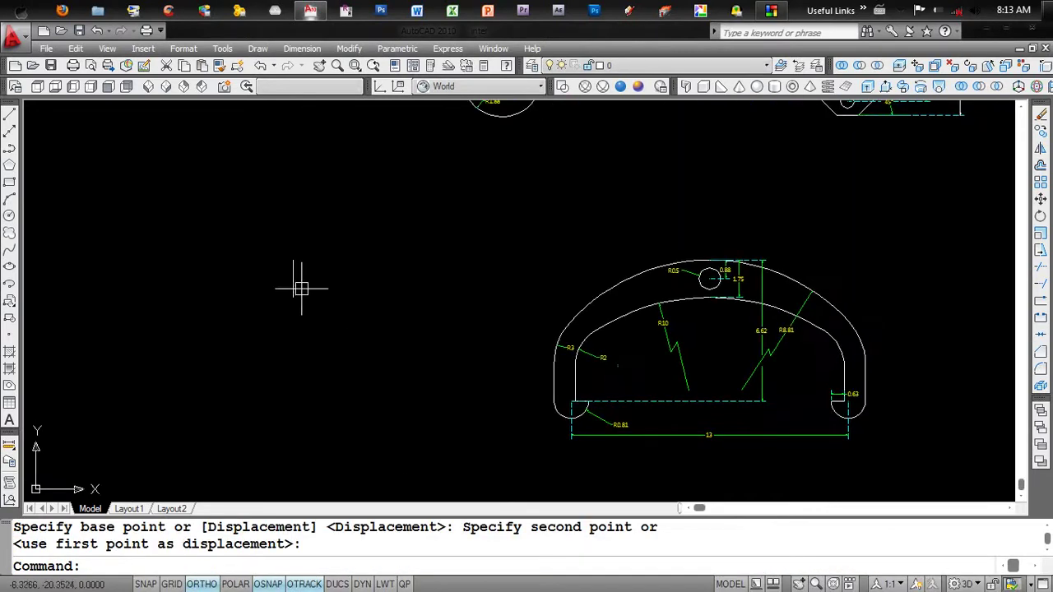
scroll(671, 329, "up", 1)
scroll(664, 299, "up", 6)
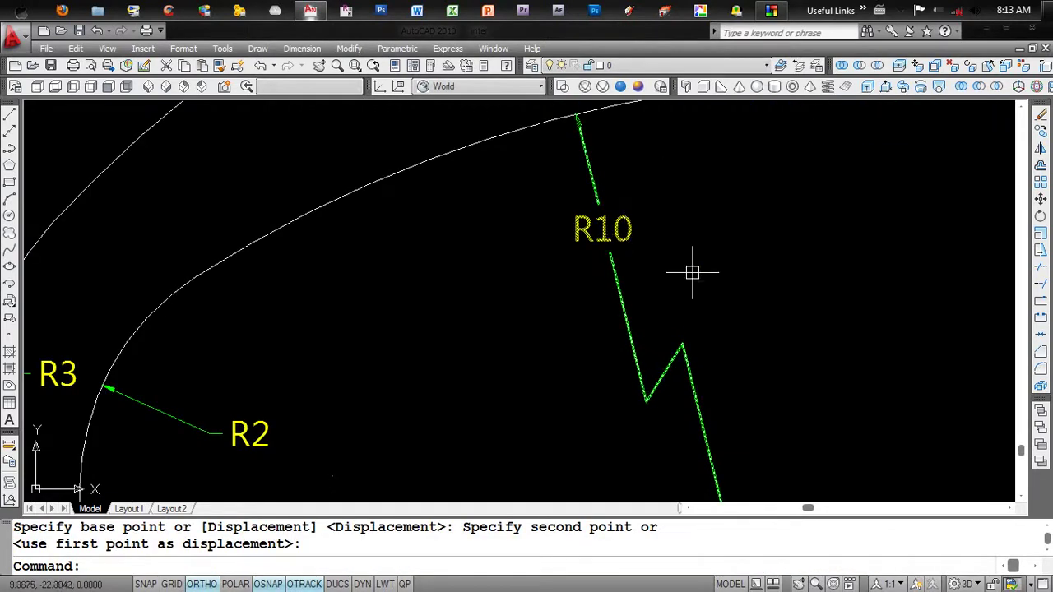
scroll(578, 336, "down", 5)
scroll(756, 348, "up", 5)
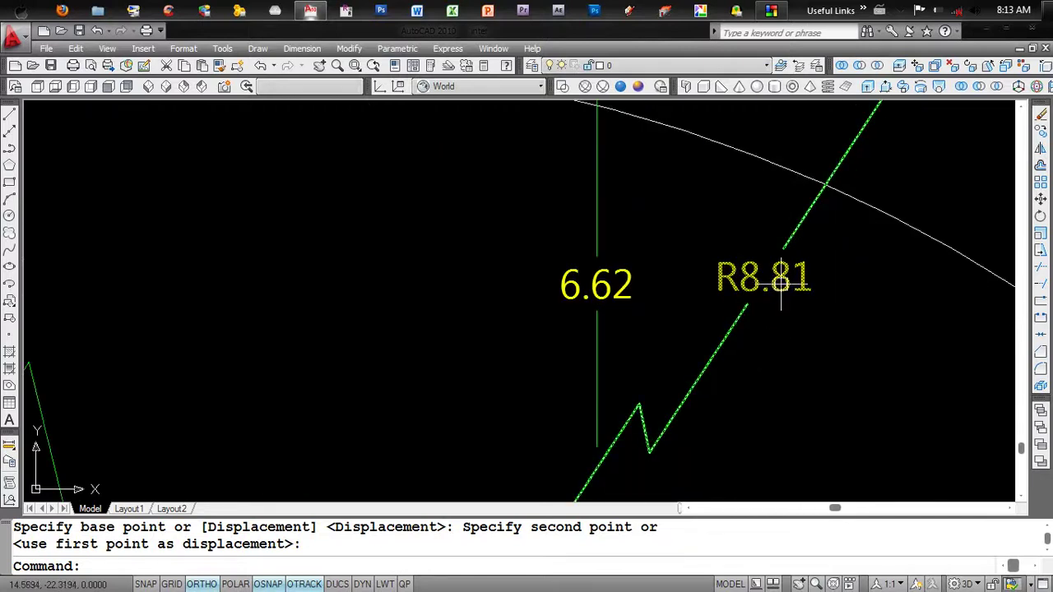
scroll(798, 287, "down", 3)
scroll(798, 287, "down", 2)
scroll(531, 362, "up", 5)
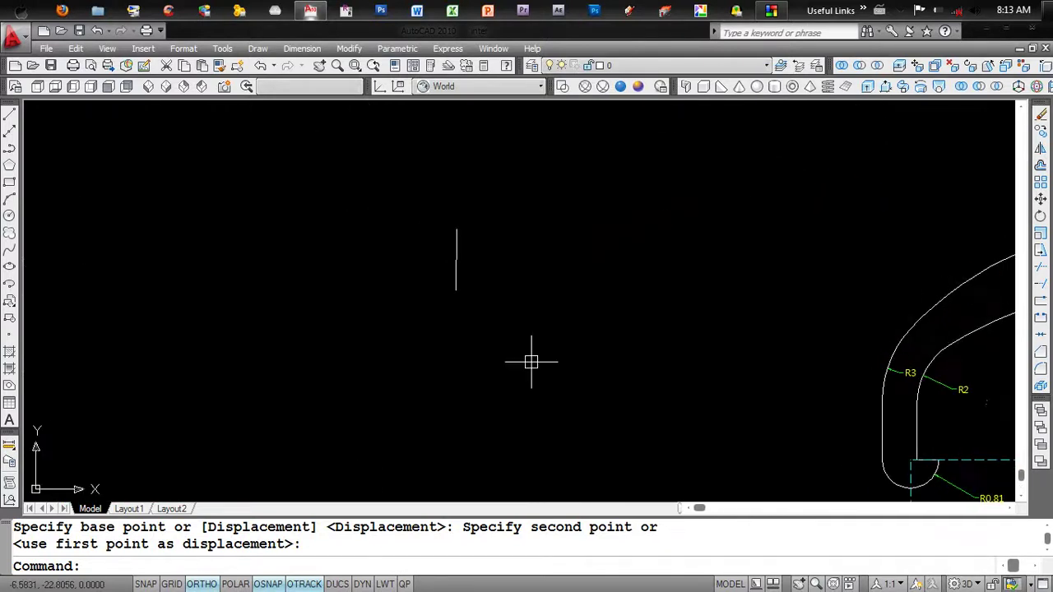
type("c")
key("Return")
left_click(564, 261)
type("1")
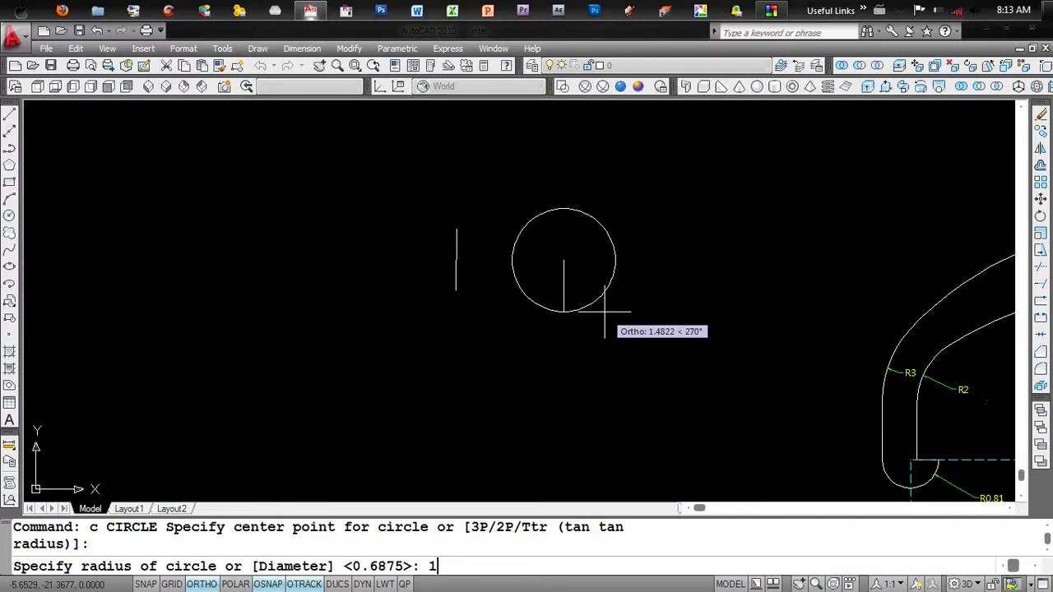
type("0")
key("Return")
scroll(633, 362, "down", 2)
scroll(575, 346, "down", 1)
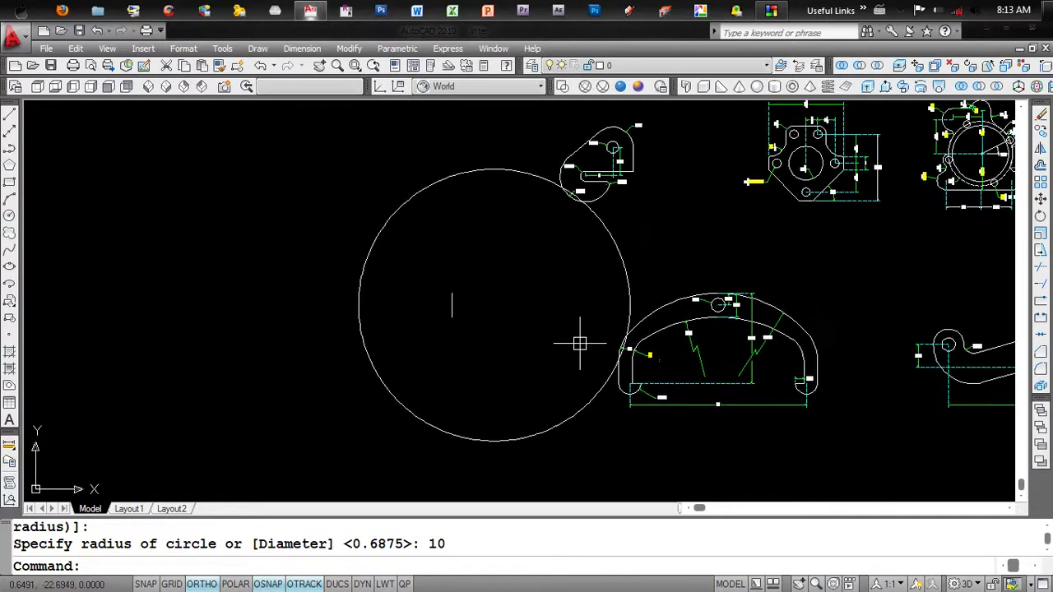
scroll(691, 346, "up", 3)
scroll(650, 317, "up", 1)
middle_click_drag(649, 317, 552, 444)
scroll(692, 349, "up", 2)
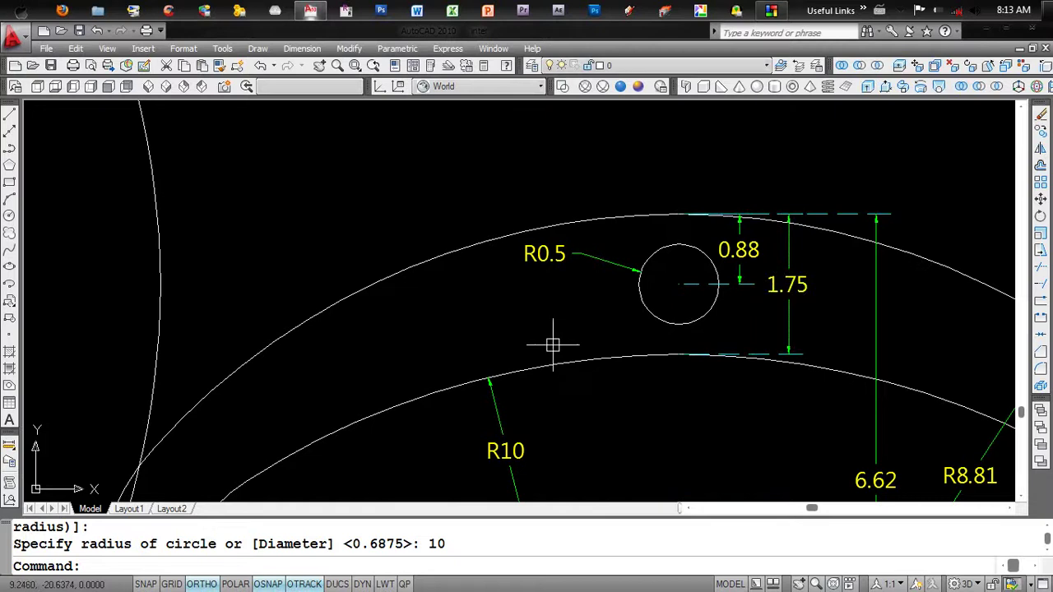
scroll(742, 355, "down", 3)
Step: Move the R10 circle so its top quadrant sits on the vertical line's lower endpoint
type("m")
key("Return")
left_click(711, 235)
left_click(676, 252)
key("Return")
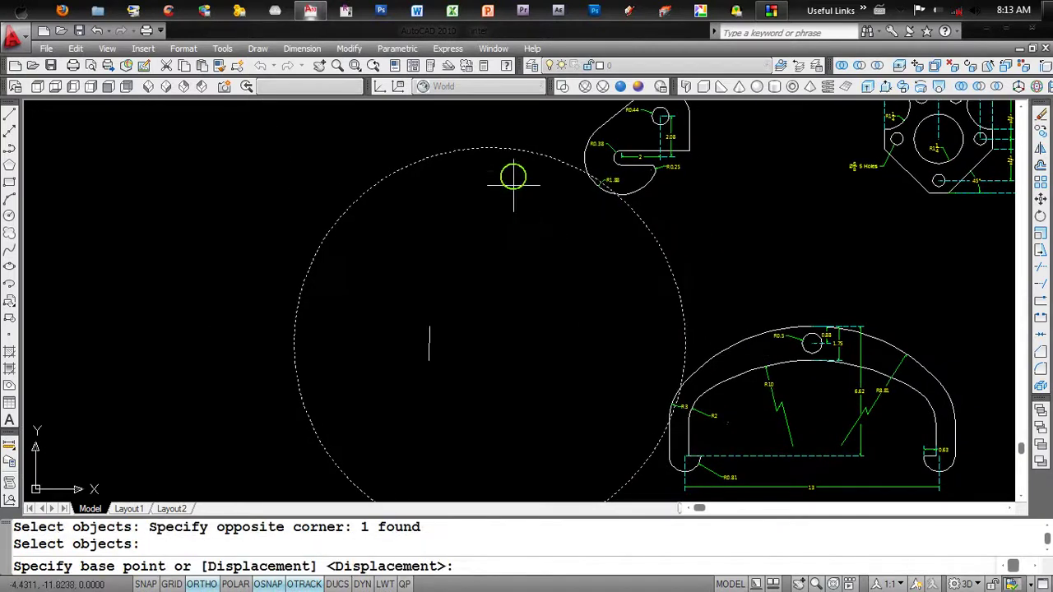
left_click(489, 148)
scroll(462, 371, "up", 2)
left_click(416, 357)
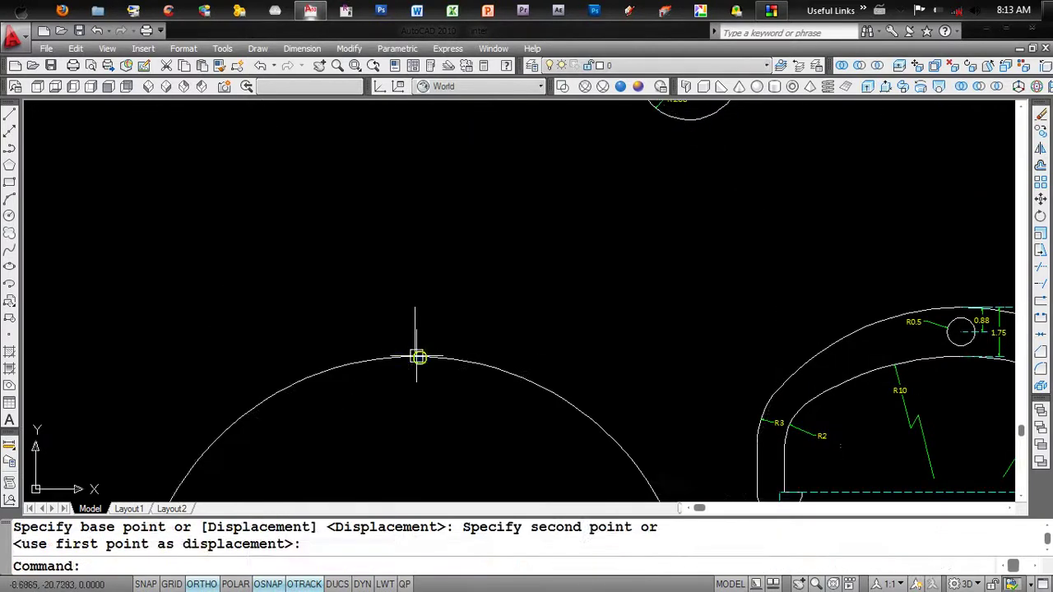
scroll(474, 413, "down", 3)
scroll(674, 369, "up", 4)
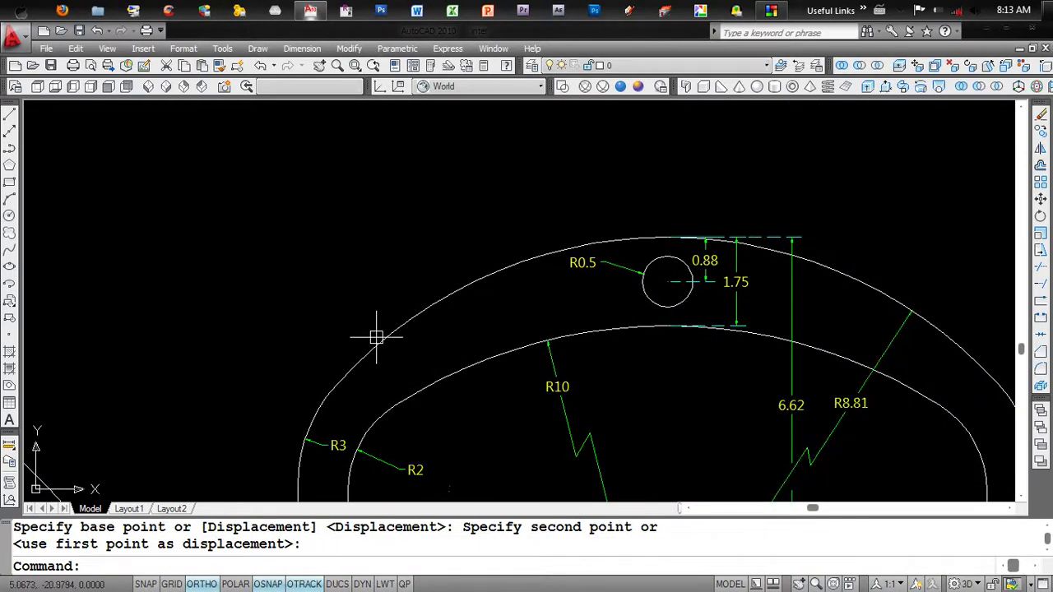
scroll(386, 362, "down", 5)
Step: Draw a radius-8.81 circle in empty space to the left
type("c")
key("Return")
left_click(268, 320)
type("8.81")
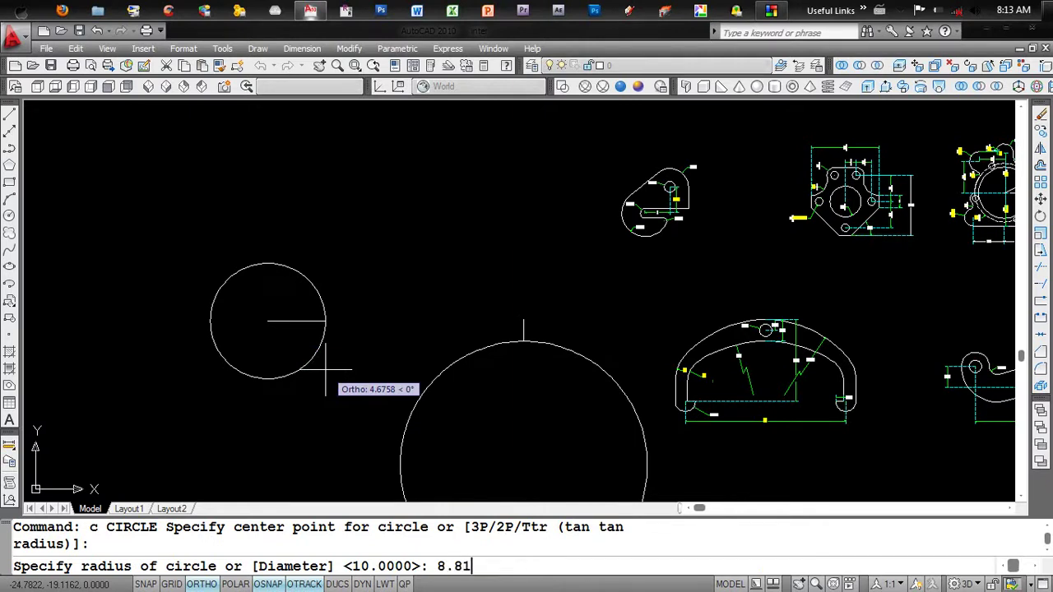
key("Return")
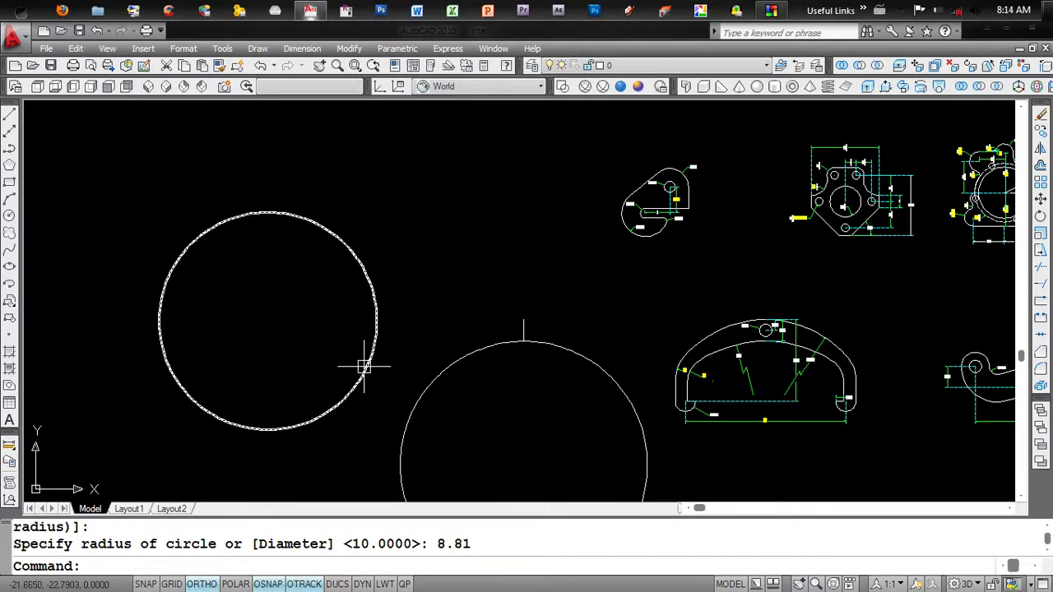
Step: Select the R8.81 circle with MOVE
type("m")
key("Return")
left_click(416, 235)
left_click(287, 298)
key("Return")
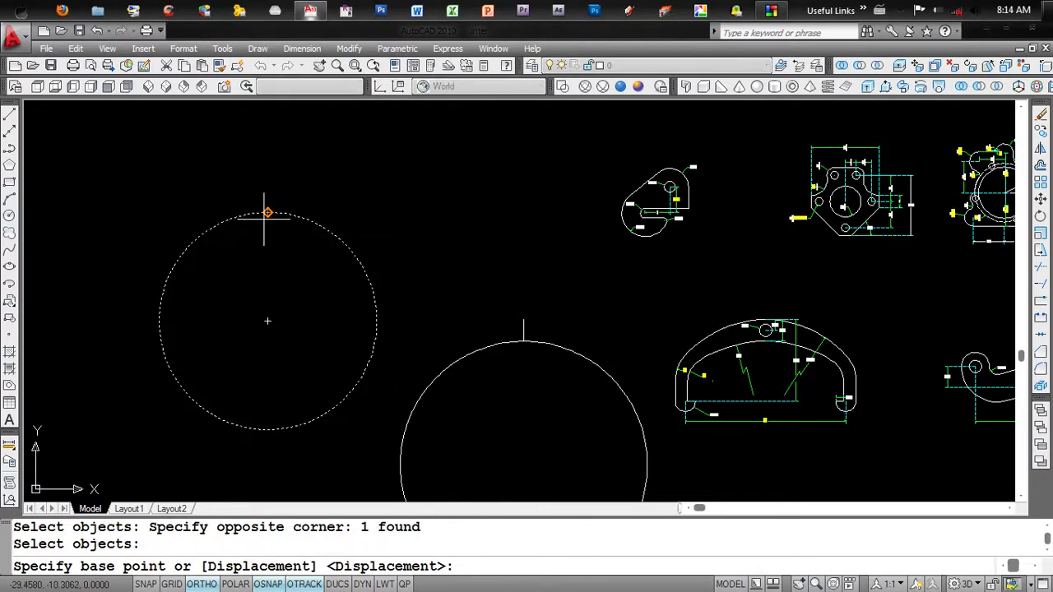
Step: Snap the R8.81 circle's top quadrant to the line's upper endpoint, then zoom around to check the part
left_click(267, 213)
left_click(523, 338)
scroll(521, 325, "up", 2)
scroll(349, 379, "up", 2)
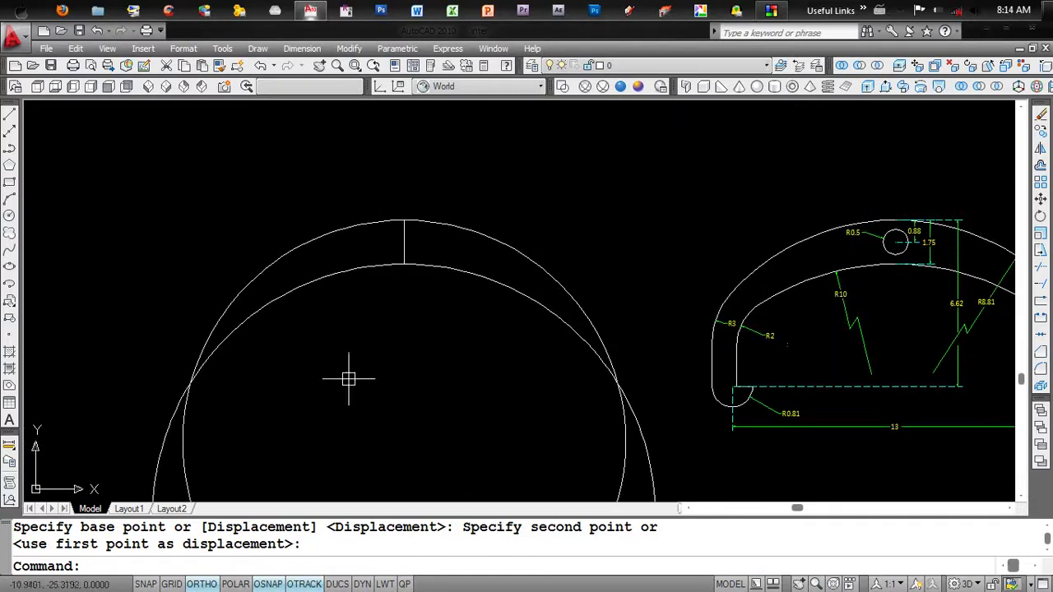
scroll(489, 326, "up", 1)
scroll(875, 270, "up", 1)
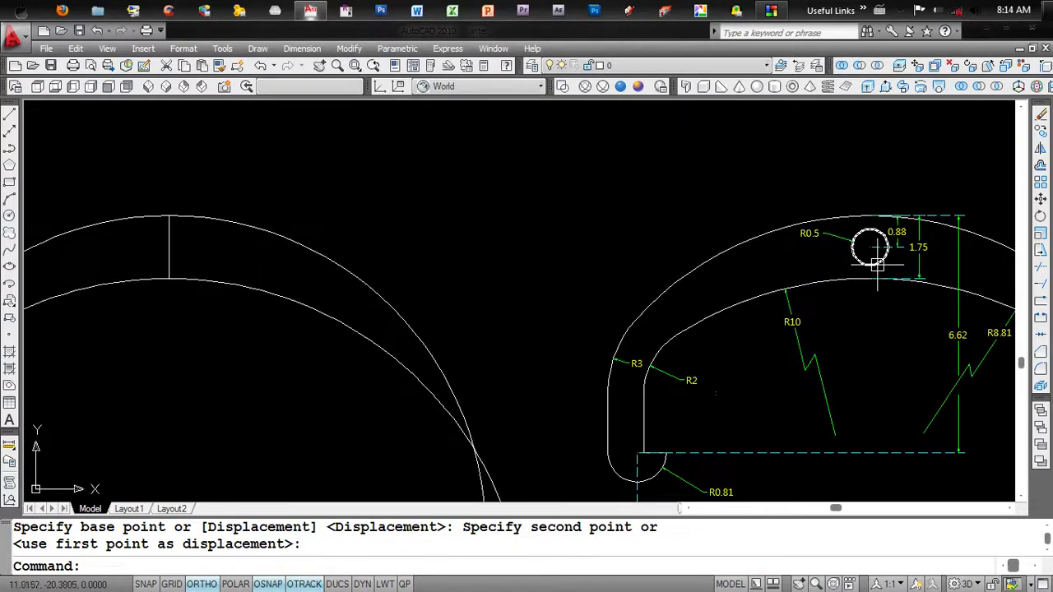
scroll(877, 263, "down", 2)
scroll(768, 277, "up", 1)
scroll(777, 322, "up", 1)
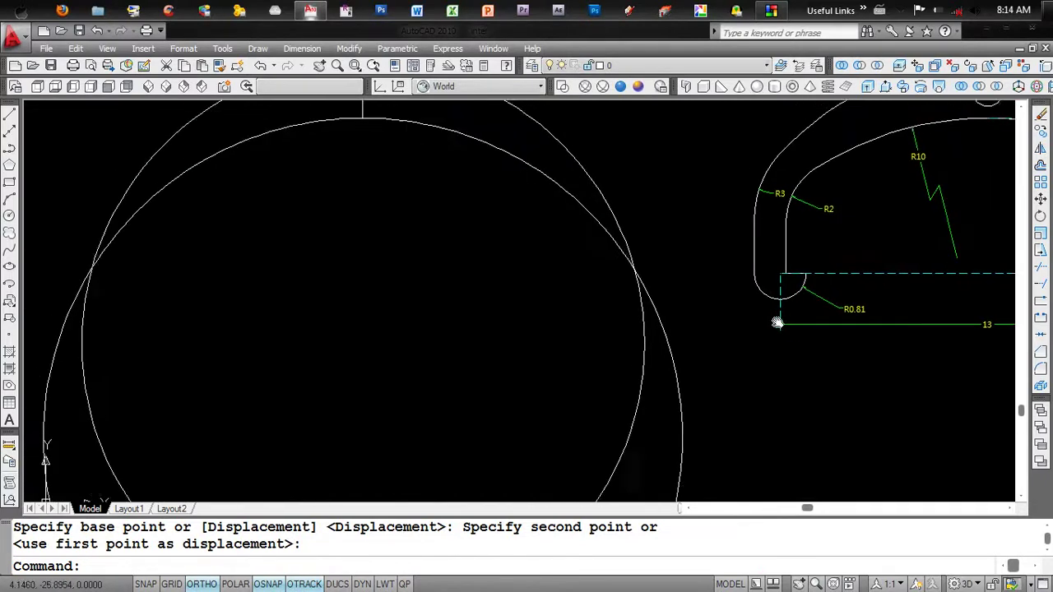
scroll(777, 322, "down", 1)
scroll(559, 241, "up", 2)
scroll(480, 423, "down", 2)
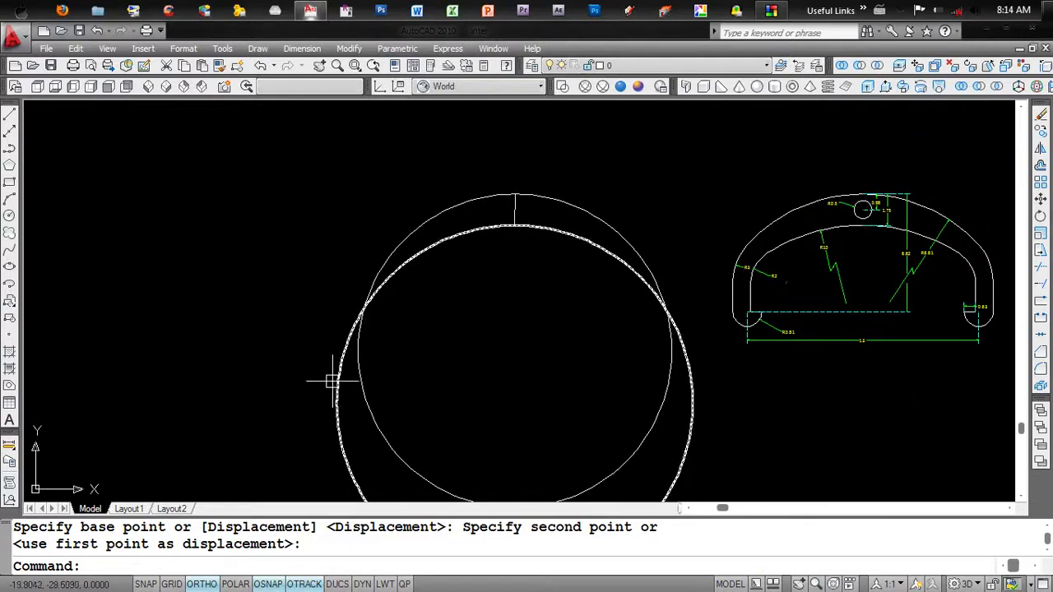
scroll(705, 311, "up", 3)
scroll(700, 329, "up", 2)
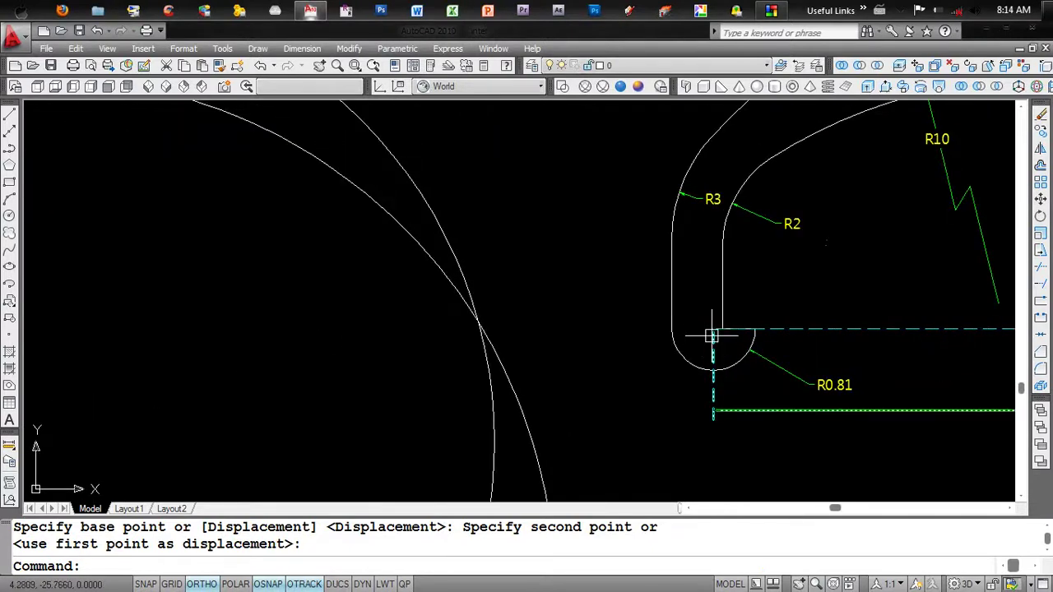
scroll(691, 333, "up", 2)
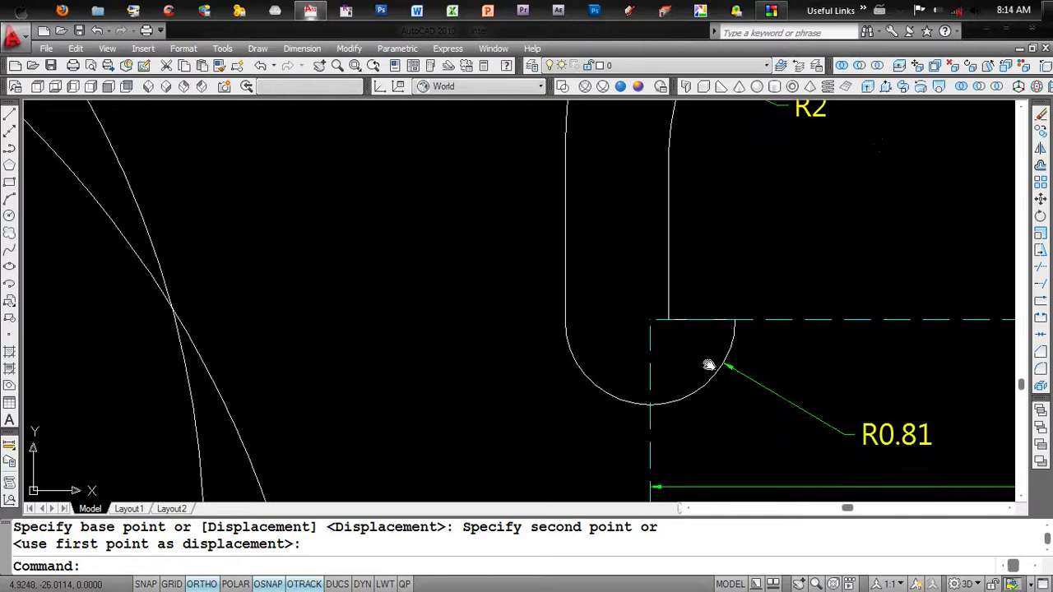
scroll(709, 364, "up", 1)
scroll(667, 323, "down", 3)
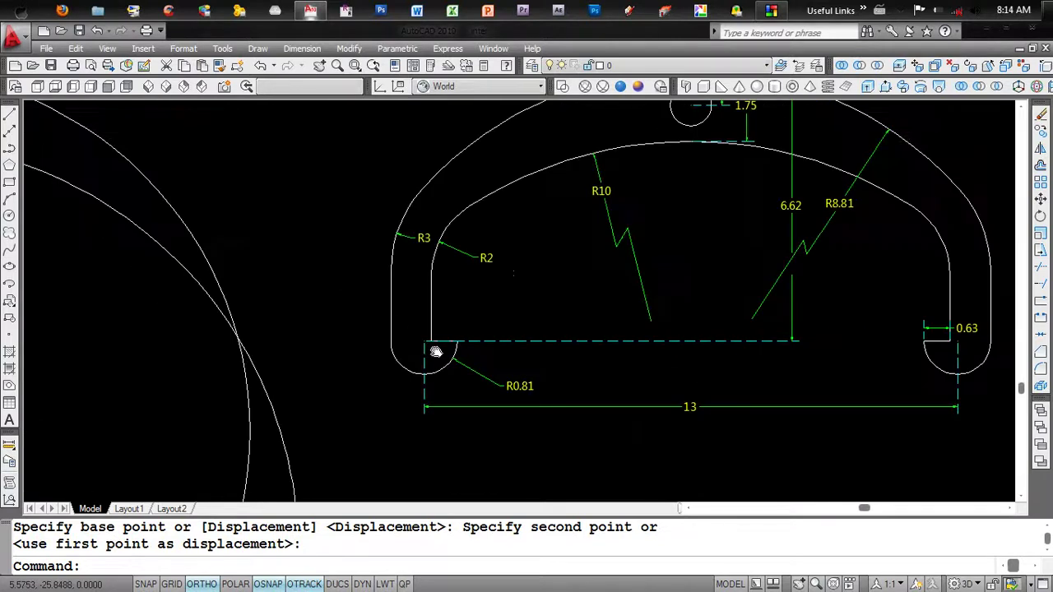
scroll(881, 352, "up", 3)
scroll(889, 341, "up", 1)
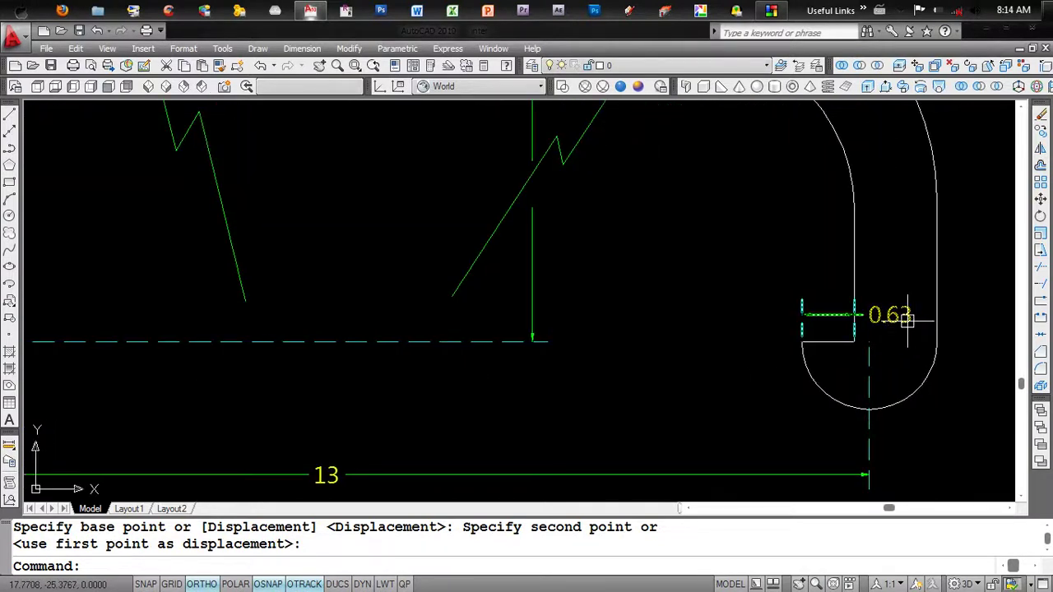
scroll(689, 336, "down", 3)
scroll(543, 345, "up", 3)
scroll(688, 319, "up", 1)
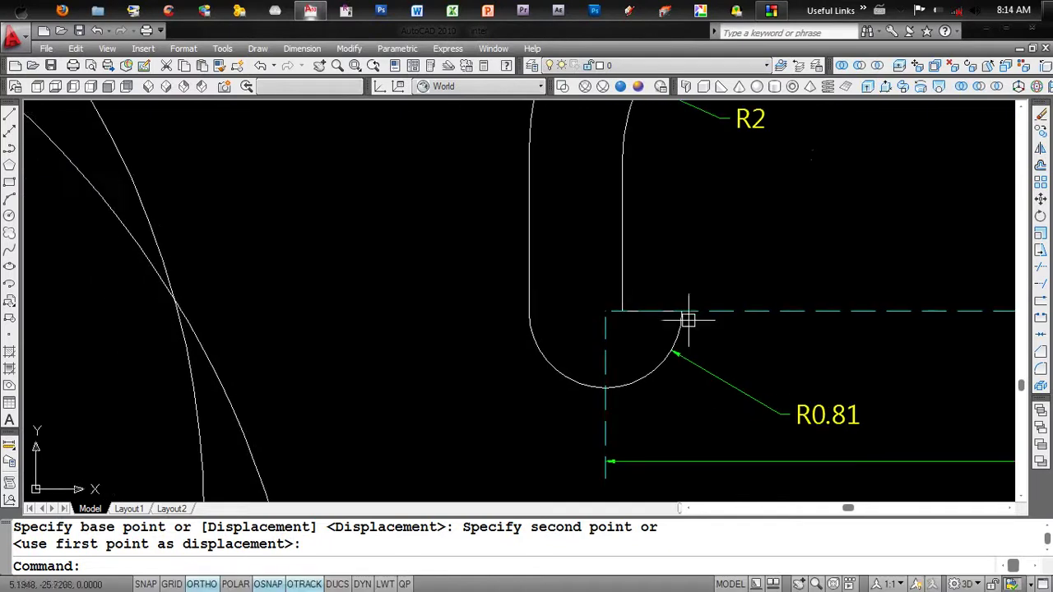
scroll(619, 310, "down", 2)
scroll(625, 345, "down", 2)
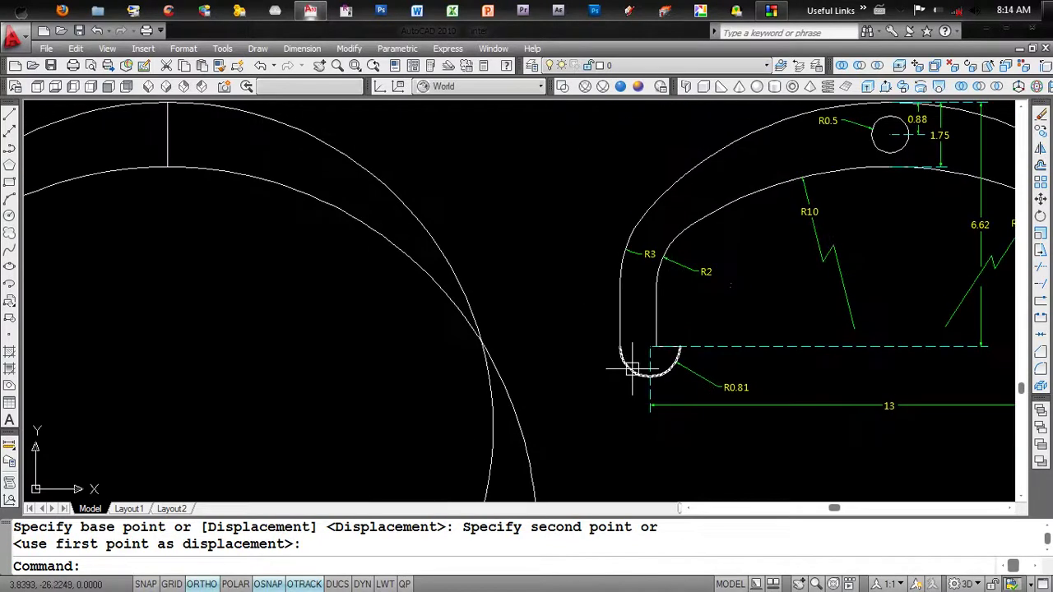
scroll(649, 328, "up", 1)
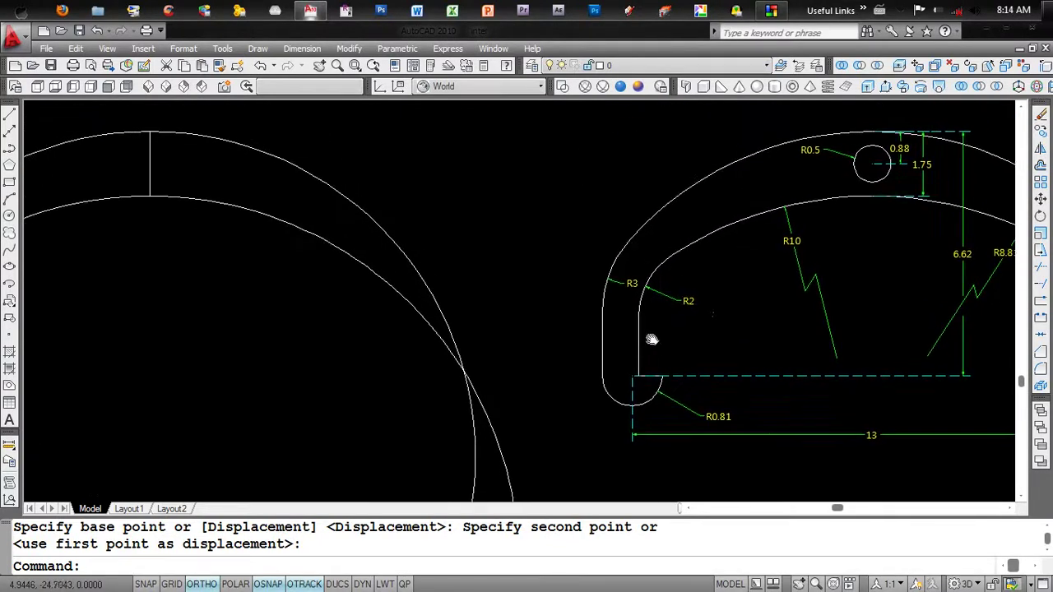
scroll(660, 353, "up", 1)
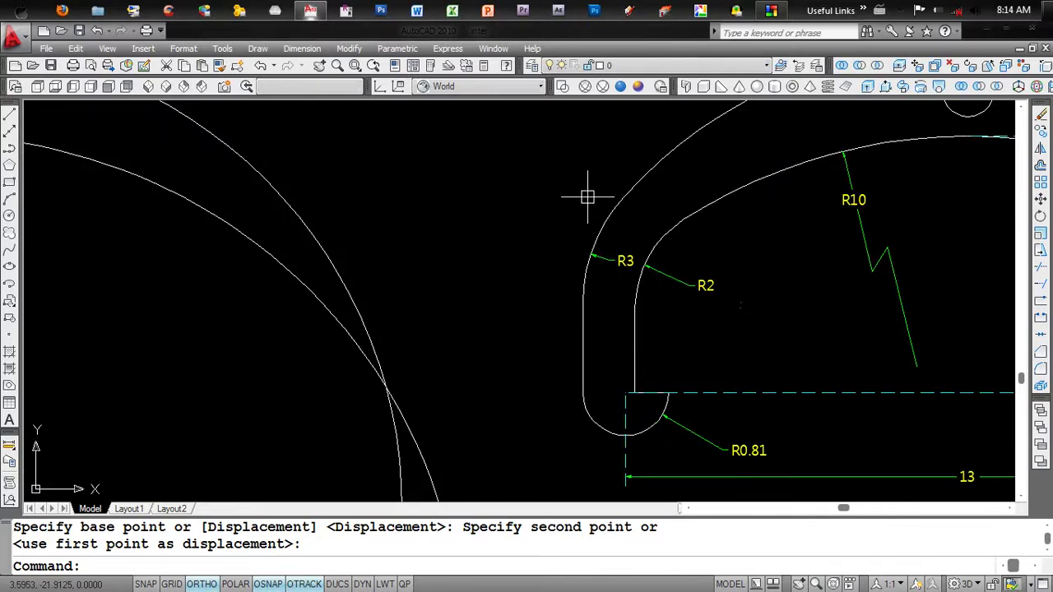
middle_click_drag(677, 313, 616, 399)
scroll(648, 283, "down", 3)
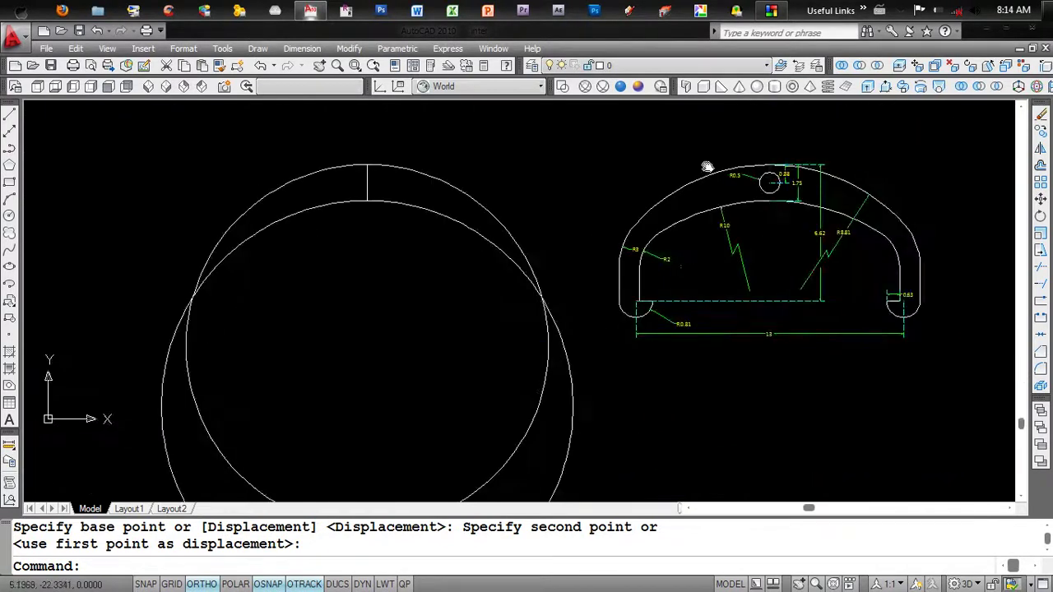
scroll(623, 387, "down", 1)
key("Return")
key("Return")
left_click(718, 324)
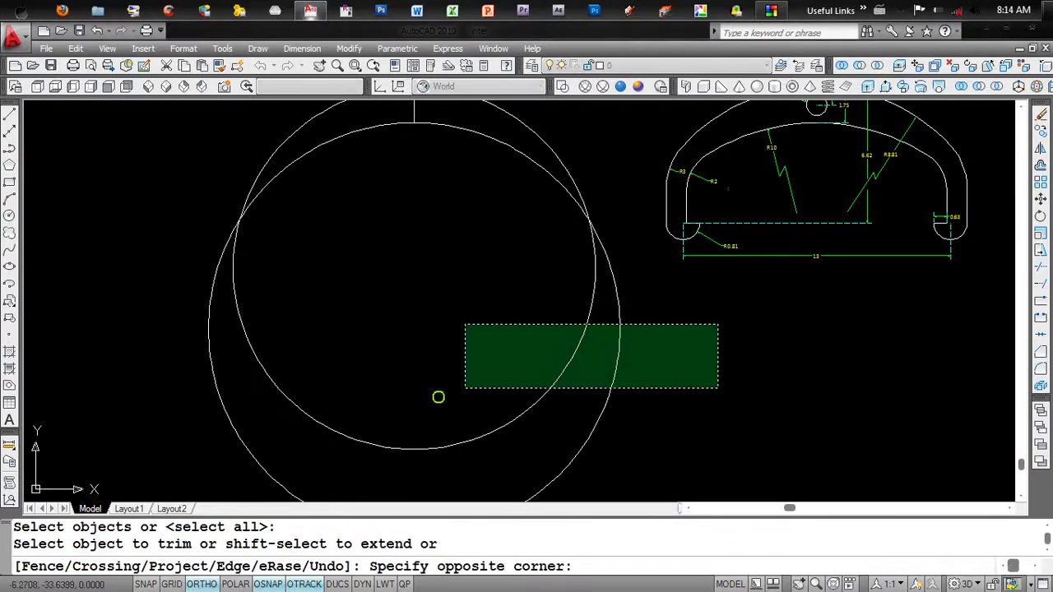
left_click(463, 387)
key("Return")
scroll(599, 354, "up", 2)
scroll(341, 336, "up", 2)
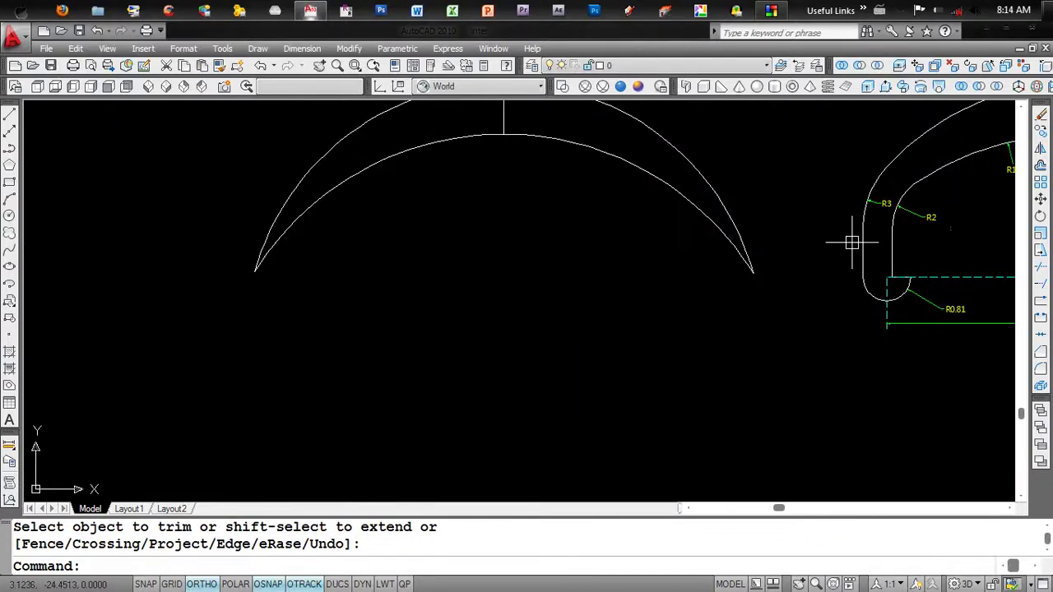
middle_click_drag(887, 242, 797, 299)
scroll(800, 301, "up", 3)
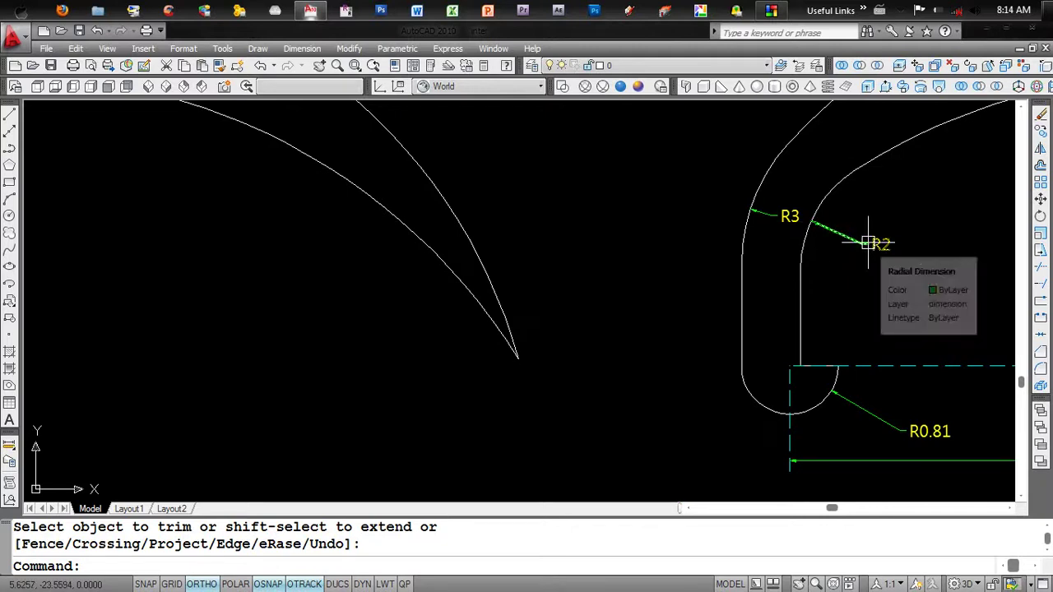
scroll(806, 352, "down", 5)
middle_click_drag(341, 281, 522, 281)
scroll(875, 269, "up", 3)
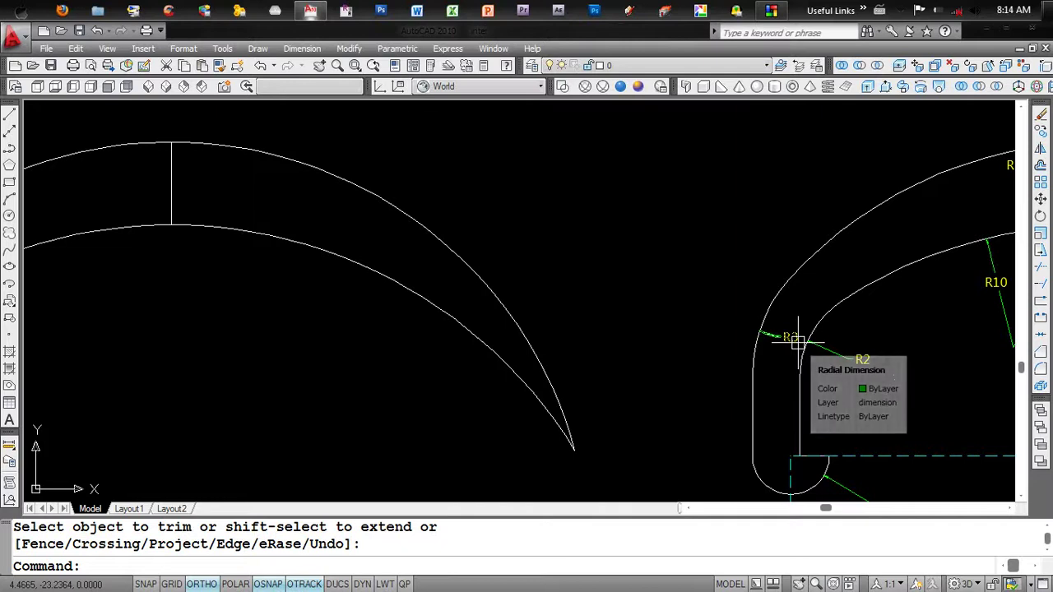
scroll(814, 432, "down", 2)
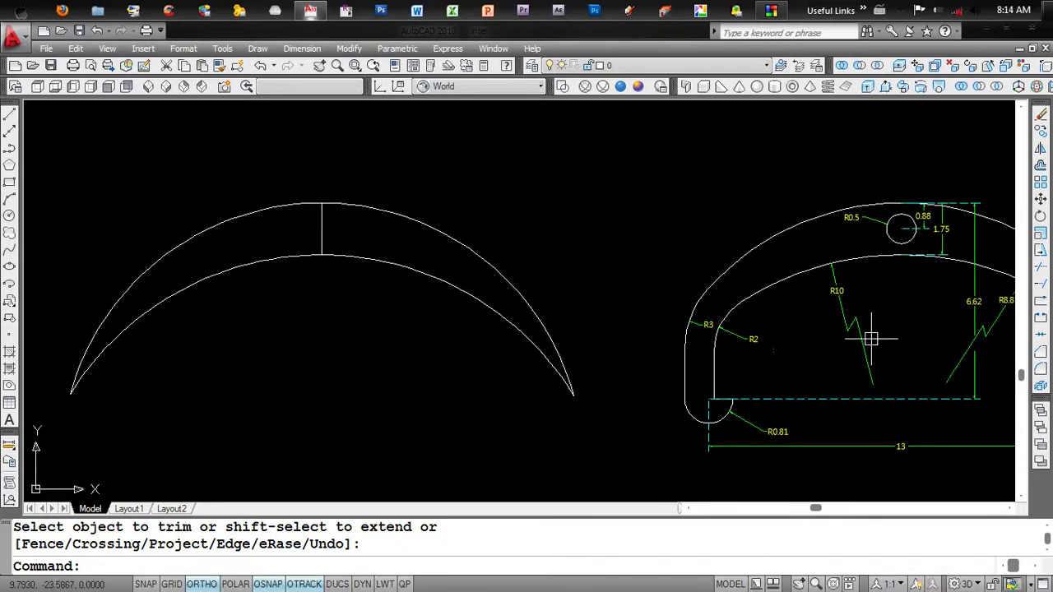
middle_click_drag(871, 338, 721, 301)
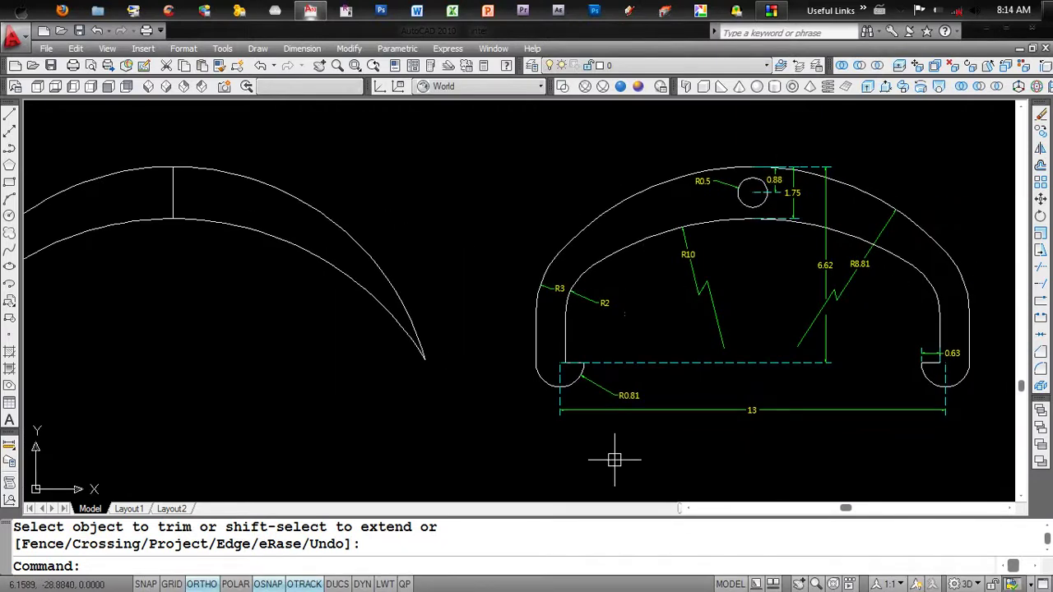
scroll(614, 460, "down", 3)
Step: Draw a radius-0.5 circle to the right of the S-shaped lever
scroll(616, 305, "up", 2)
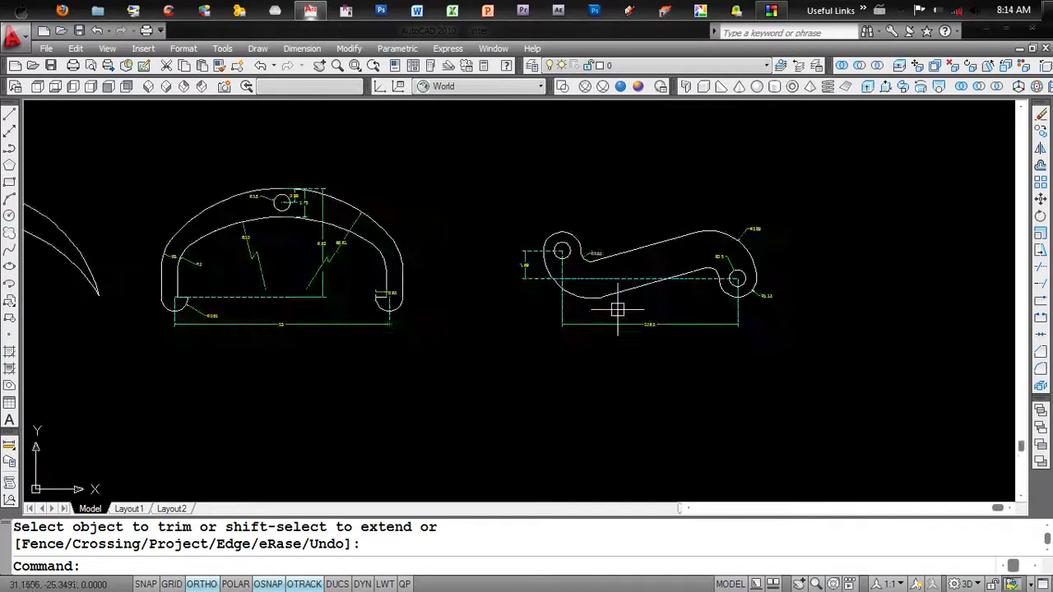
scroll(527, 346, "up", 2)
scroll(696, 376, "up", 2)
middle_click_drag(696, 376, 776, 376)
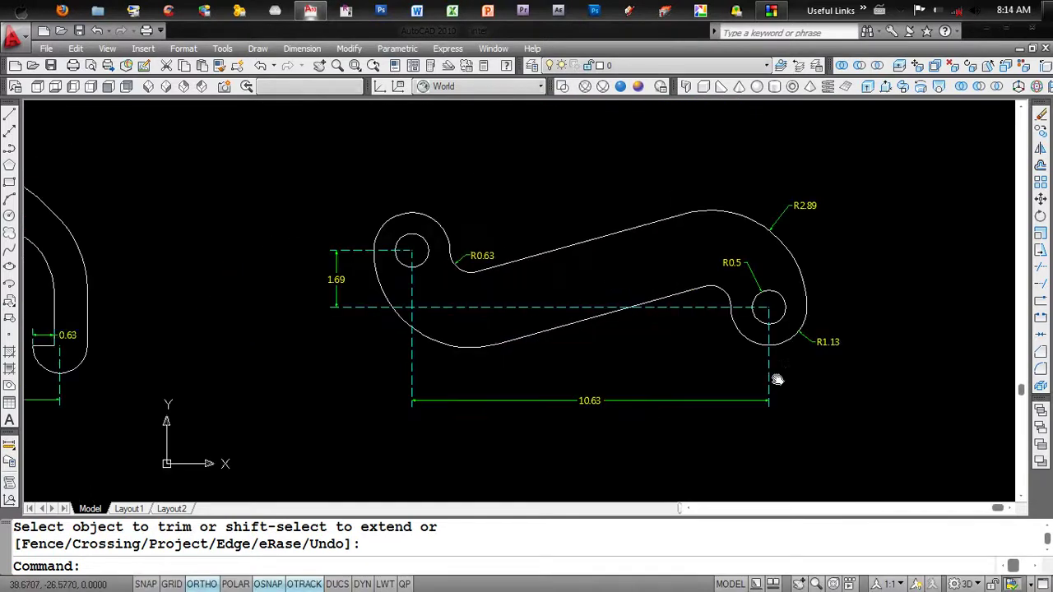
scroll(802, 279, "up", 2)
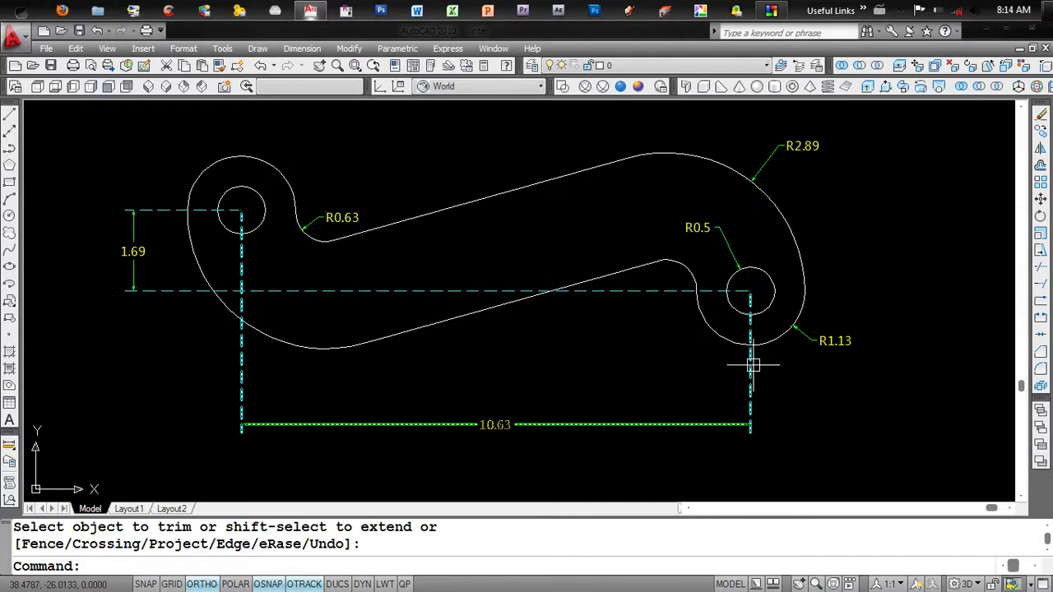
mouse_move(768, 370)
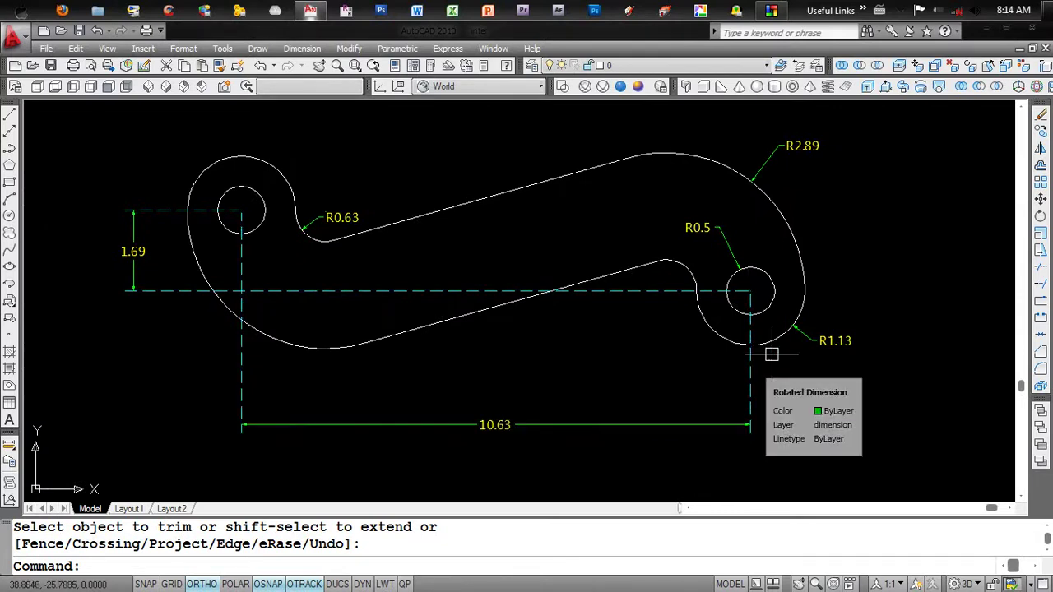
scroll(752, 353, "down", 2)
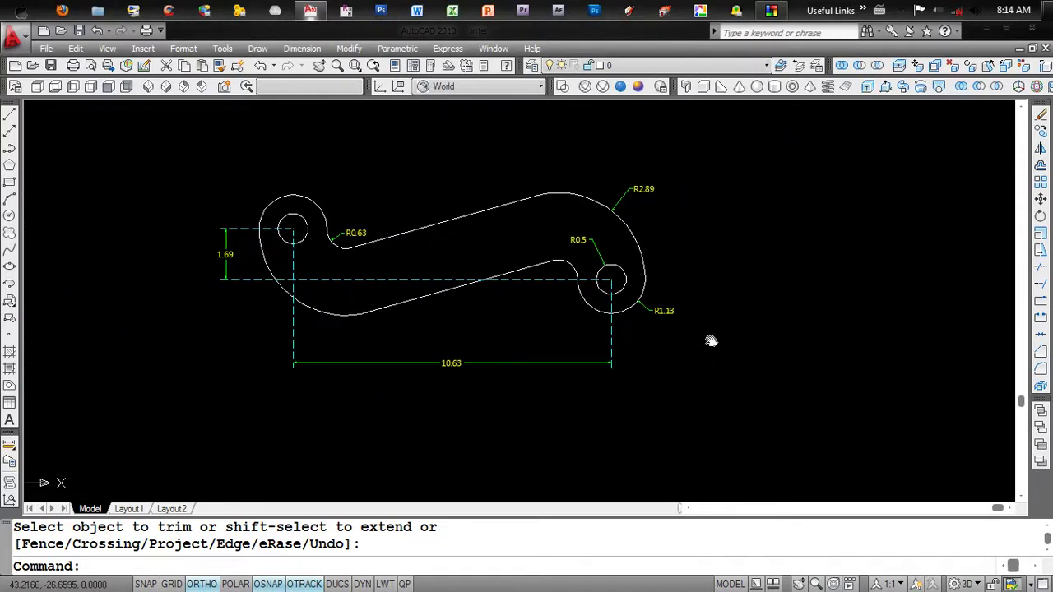
type("c")
key("Return")
left_click(827, 306)
scroll(814, 316, "up", 3)
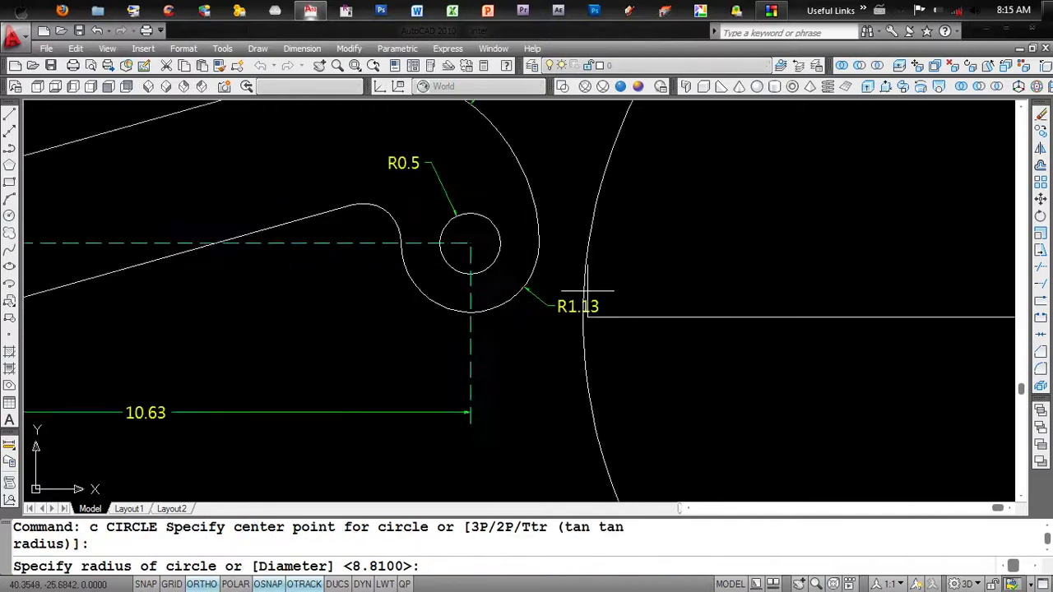
scroll(803, 329, "up", 1)
scroll(540, 277, "down", 4)
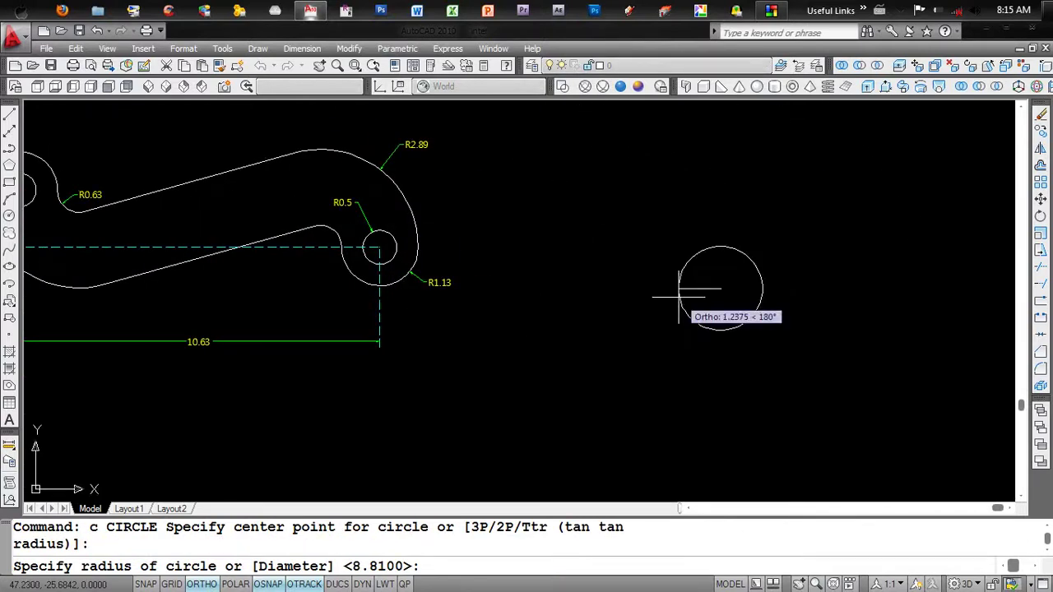
type(".5")
key("Return")
Step: Add a concentric radius-1.13 circle around the R0.5 circle
scroll(477, 273, "up", 4)
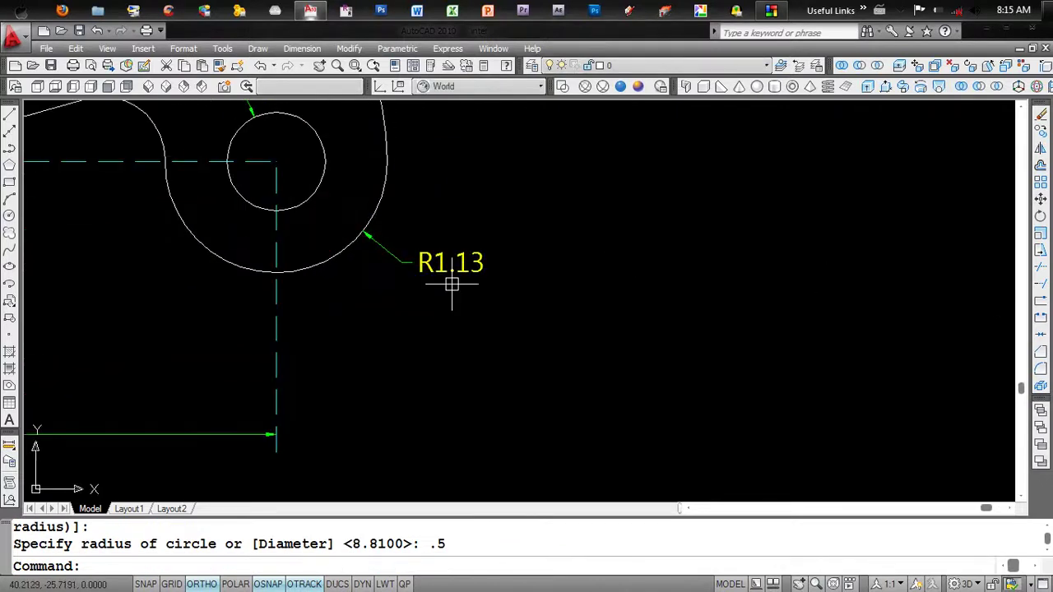
key("Return")
scroll(460, 296, "down", 4)
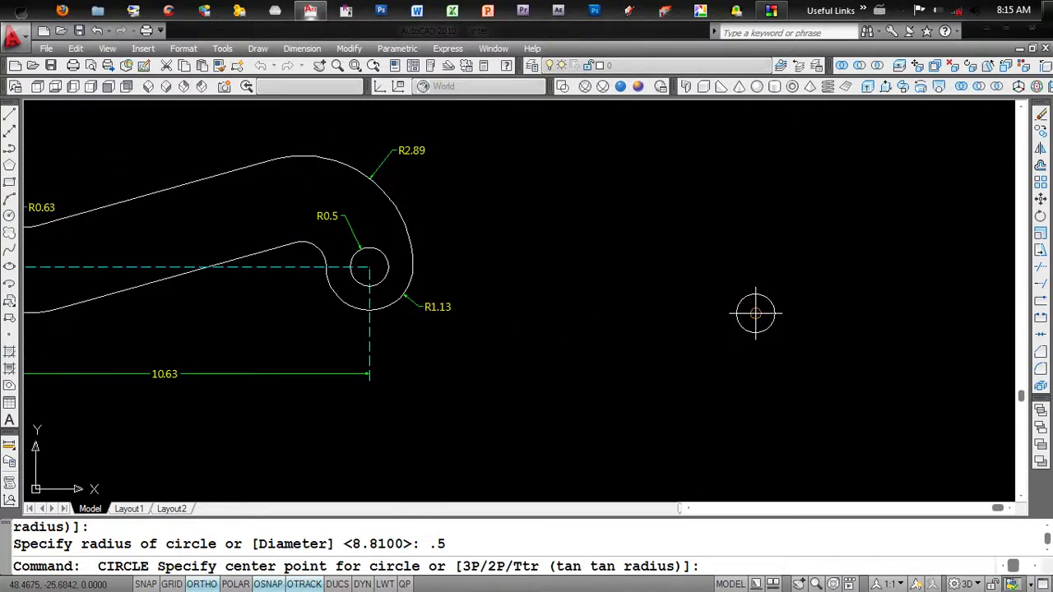
left_click(755, 313)
type("1.1")
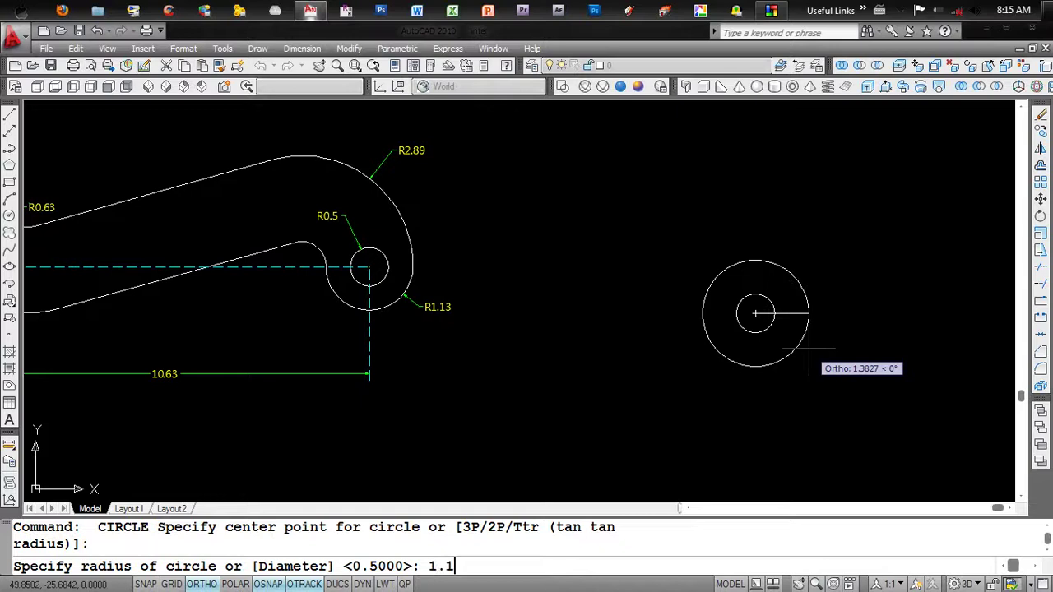
type("3")
key("Return")
scroll(802, 347, "down", 6)
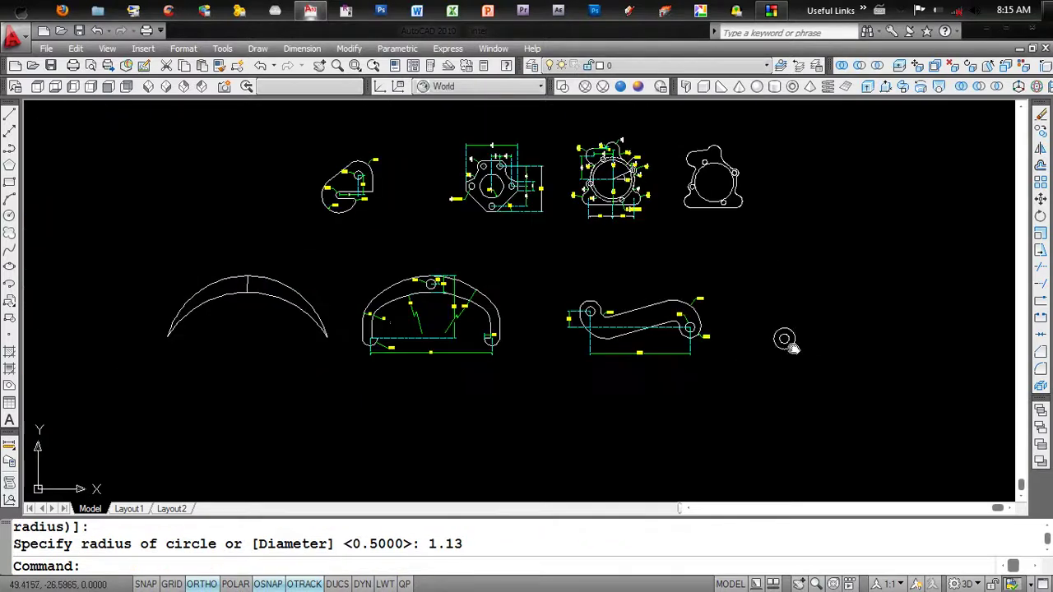
scroll(797, 350, "up", 1)
scroll(460, 323, "up", 3)
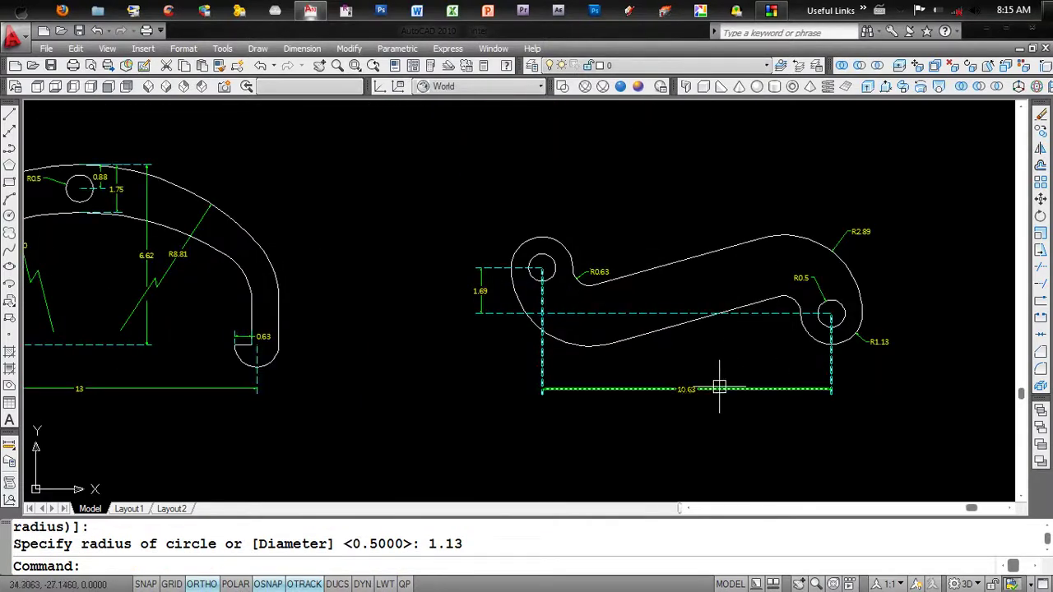
scroll(674, 404, "up", 2)
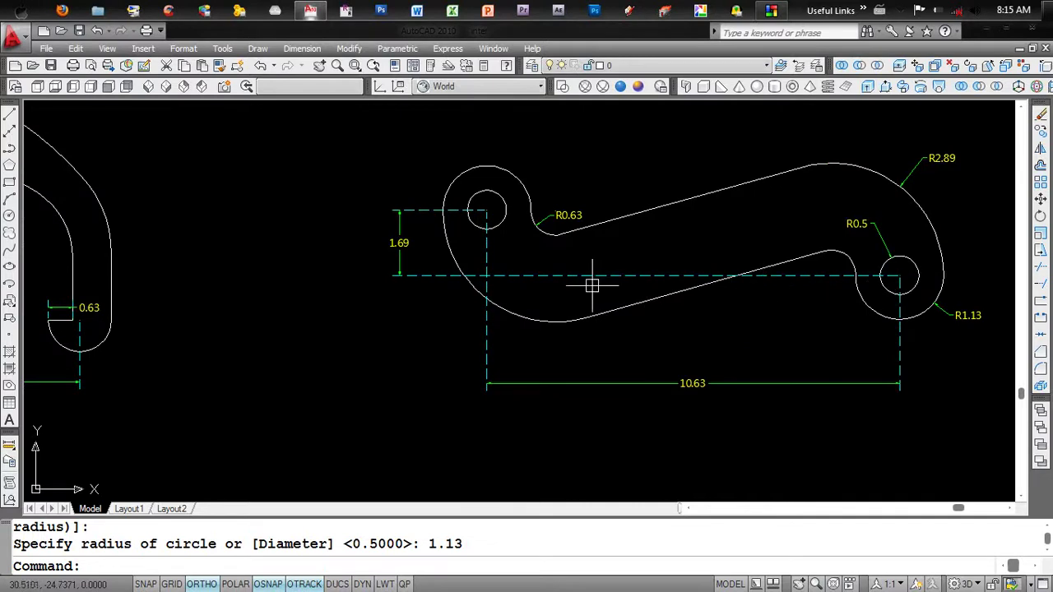
scroll(400, 249, "up", 3)
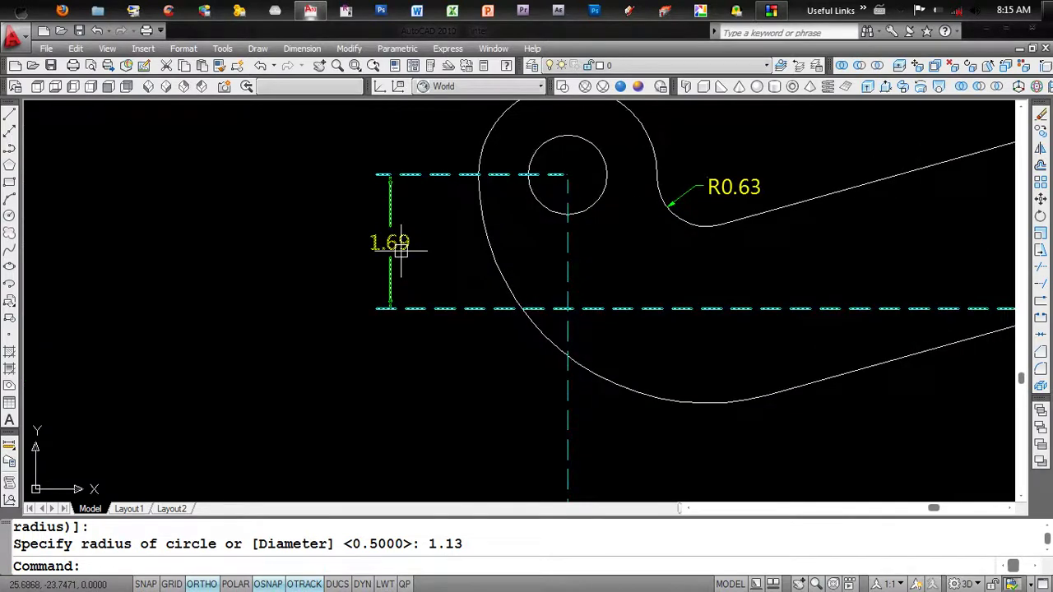
scroll(400, 250, "down", 3)
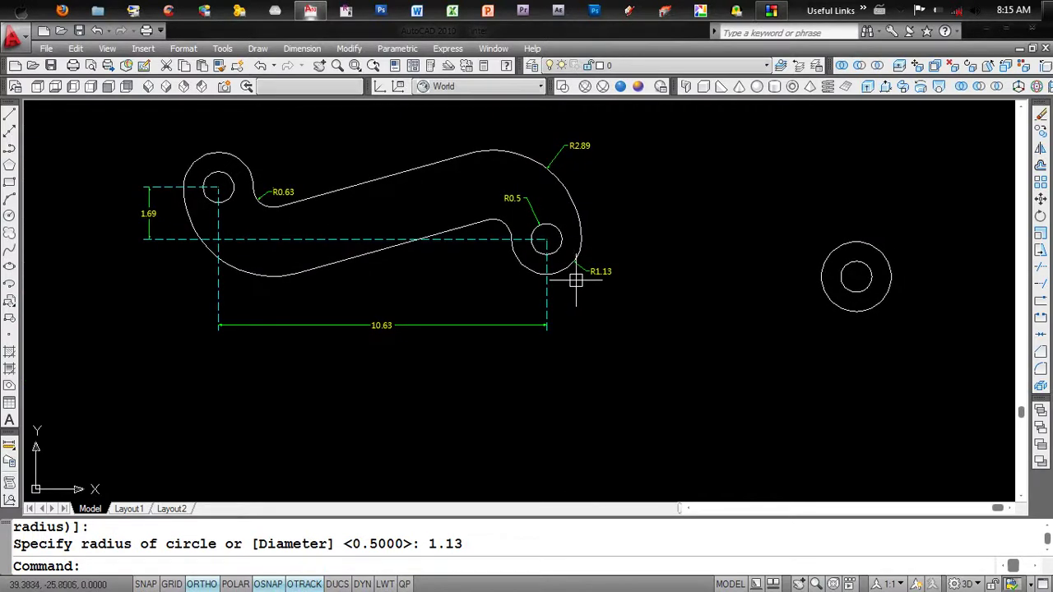
Step: Move the concentric circle pair lower into empty space
type("m")
key("Return")
left_click_drag(923, 232, 722, 369)
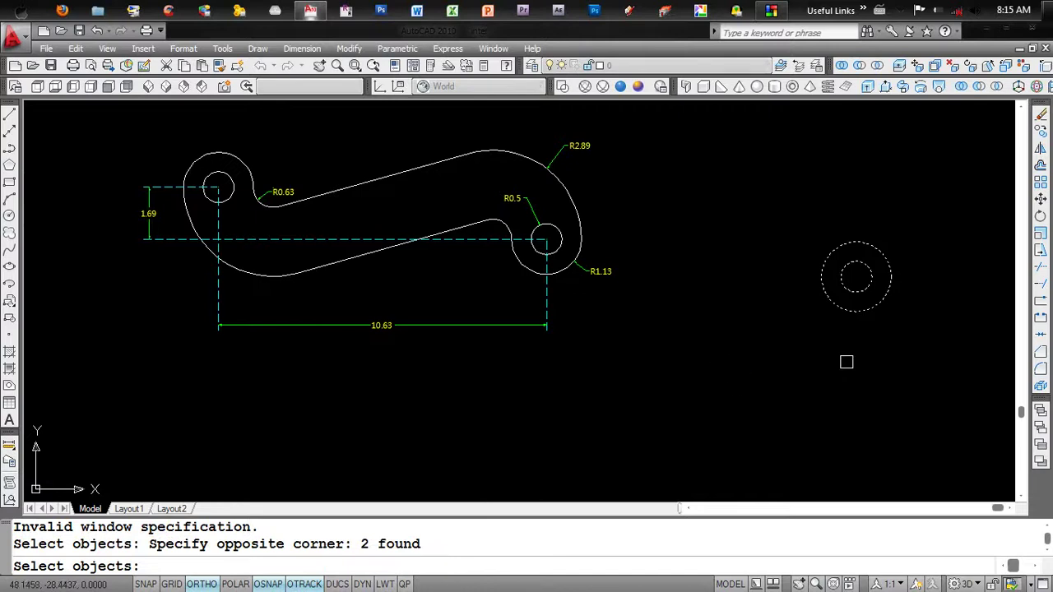
key("Return")
left_click(855, 277)
left_click(902, 329)
scroll(904, 379, "down", 2)
Step: Draw a construction line from the circles' centre 10.63 left, then 1.69 up
type("l")
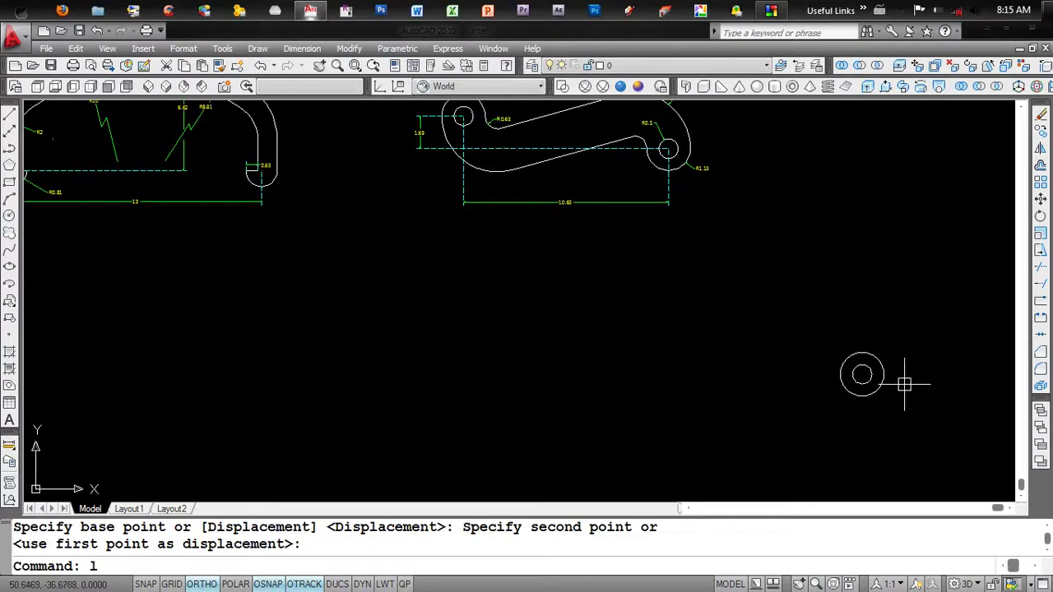
key("Return")
left_click(861, 374)
type("10.63")
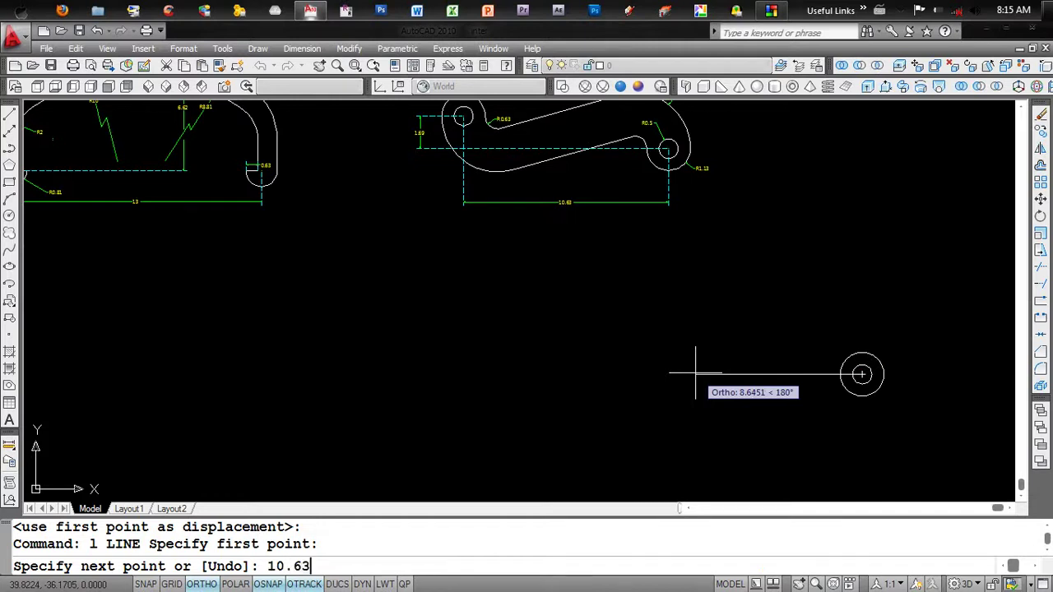
key("Return")
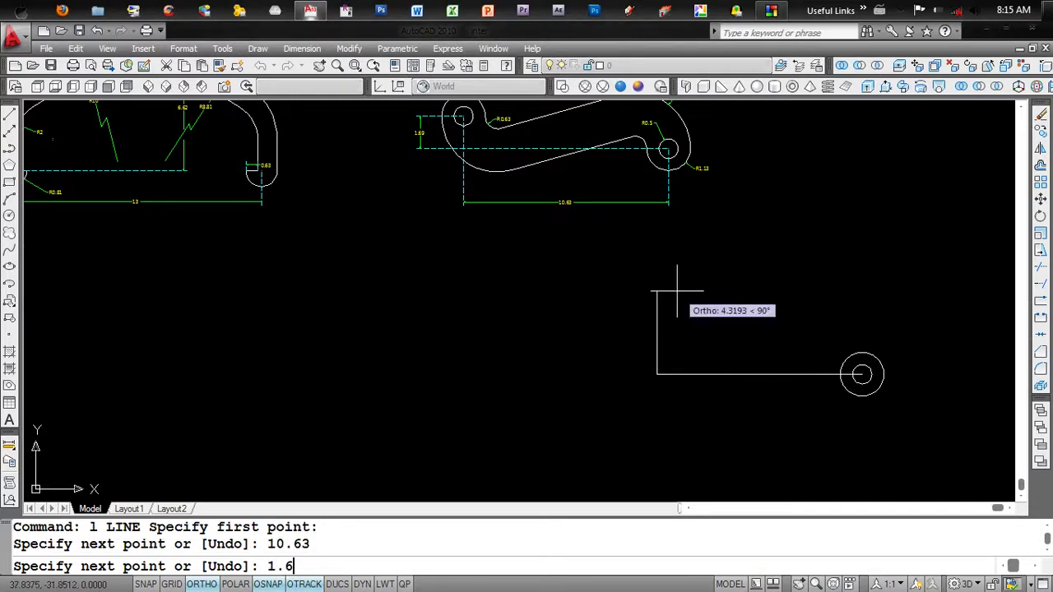
type("9")
key("Return")
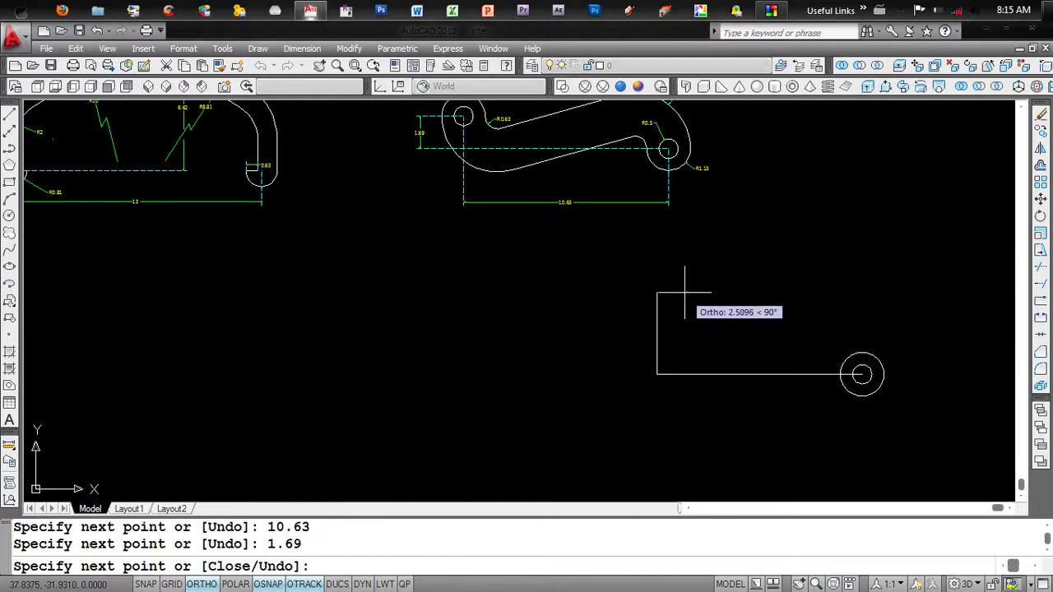
middle_click_drag(682, 278, 687, 277)
key("Return")
scroll(521, 261, "up", 3)
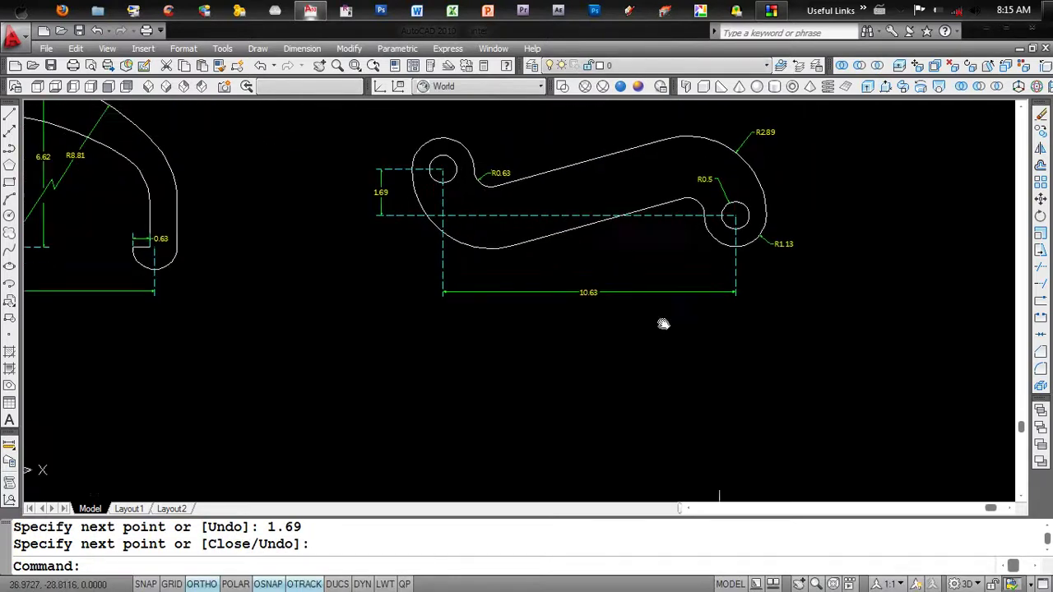
Step: Copy the circle pair to the construction line's top endpoint, then select the construction lines
type("c")
key("Return")
scroll(787, 336, "down", 3)
middle_click_drag(864, 422, 782, 324)
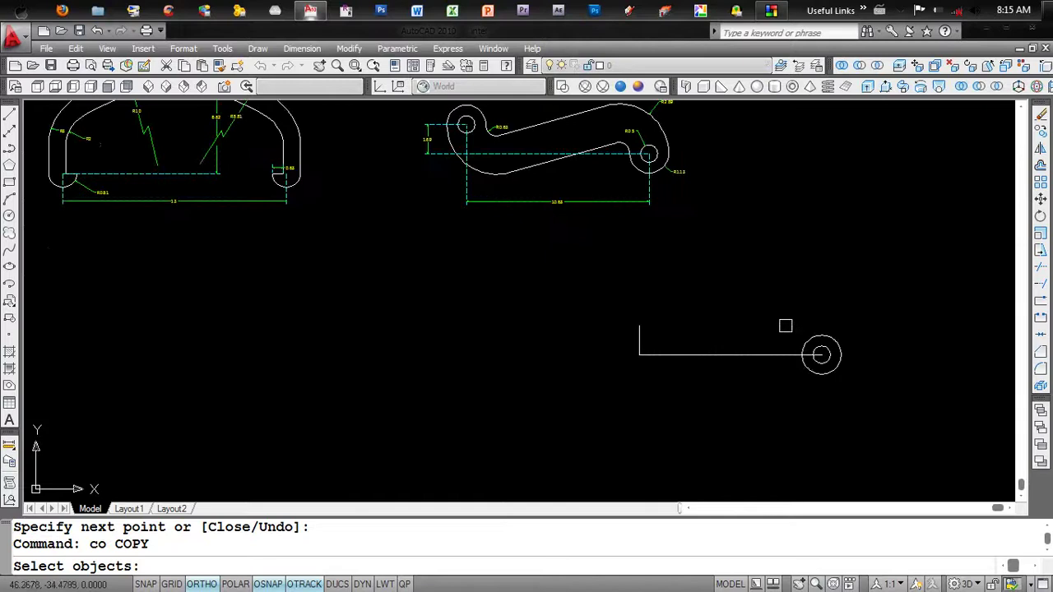
left_click_drag(782, 324, 863, 402)
key("Return")
scroll(822, 351, "up", 3)
left_click(822, 352)
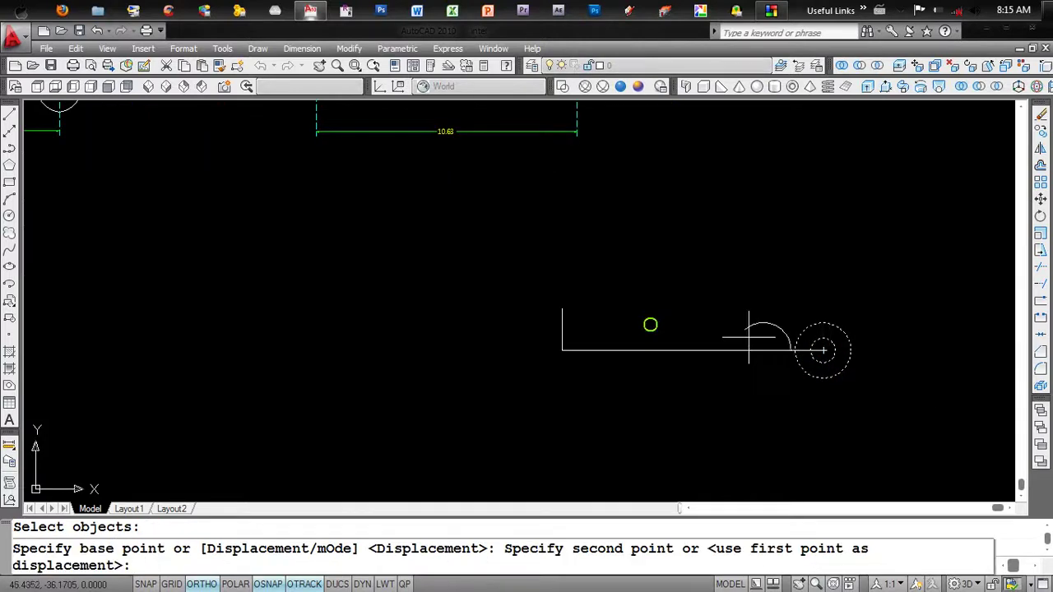
left_click(562, 309)
key("Return")
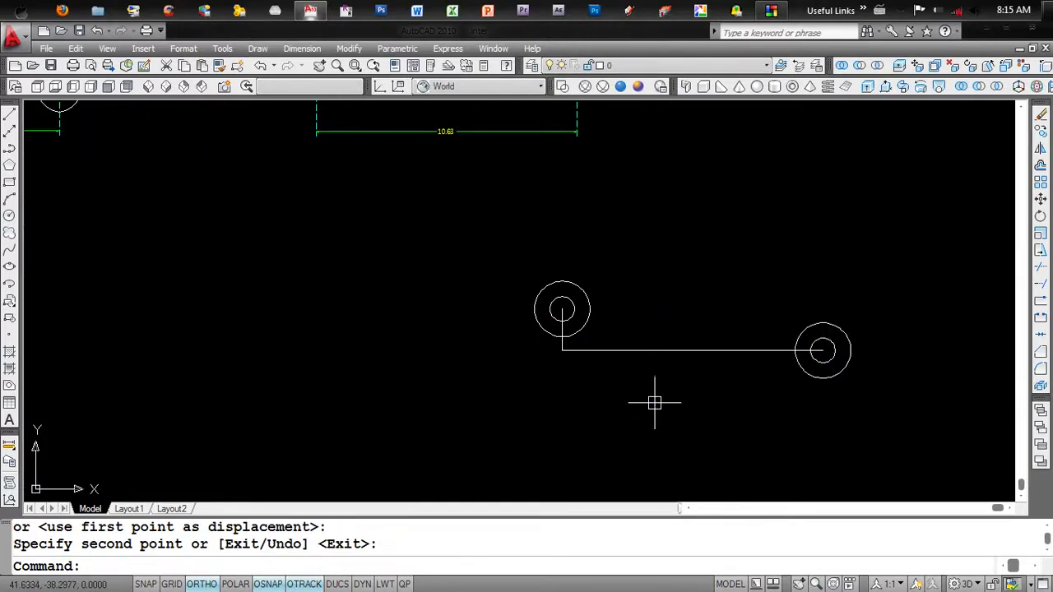
left_click(606, 381)
left_click(535, 346)
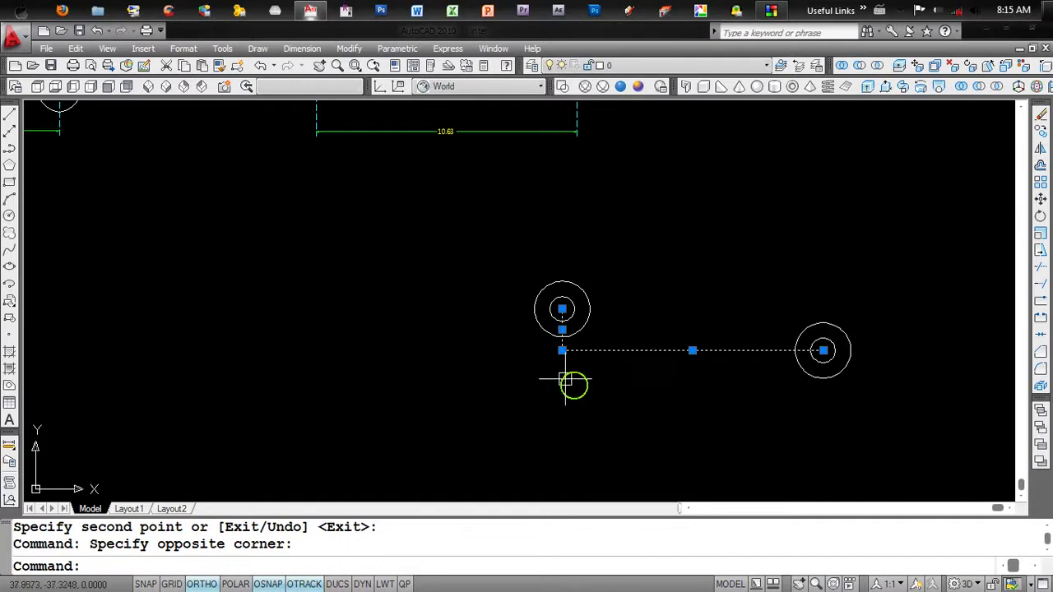
Step: Erase the construction lines
type("e")
key("Return")
scroll(587, 407, "down", 3)
scroll(555, 265, "up", 1)
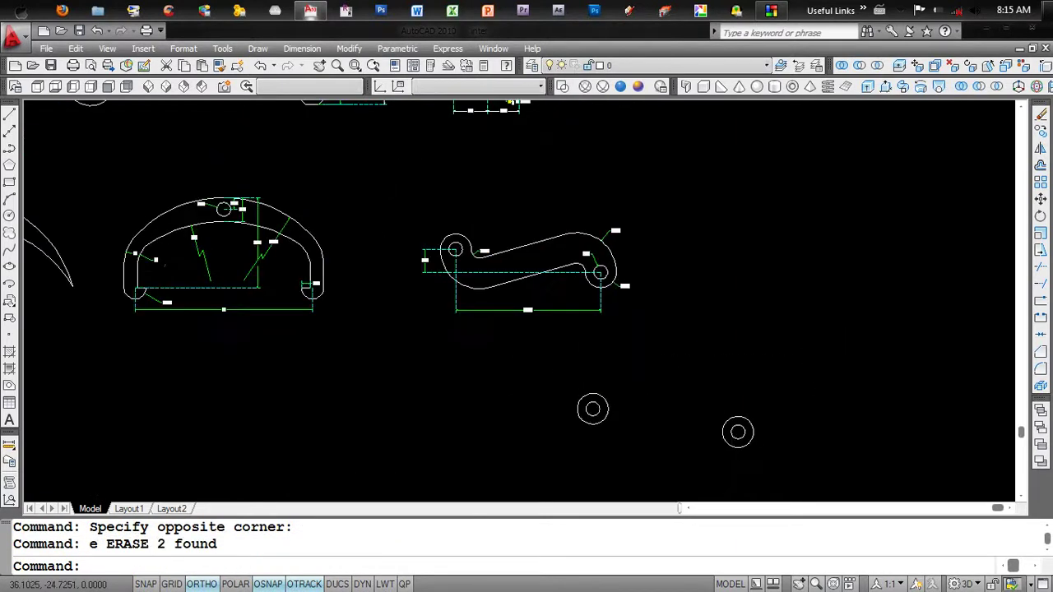
scroll(563, 271, "up", 1)
scroll(596, 177, "up", 3)
scroll(599, 170, "up", 3)
scroll(607, 160, "up", 2)
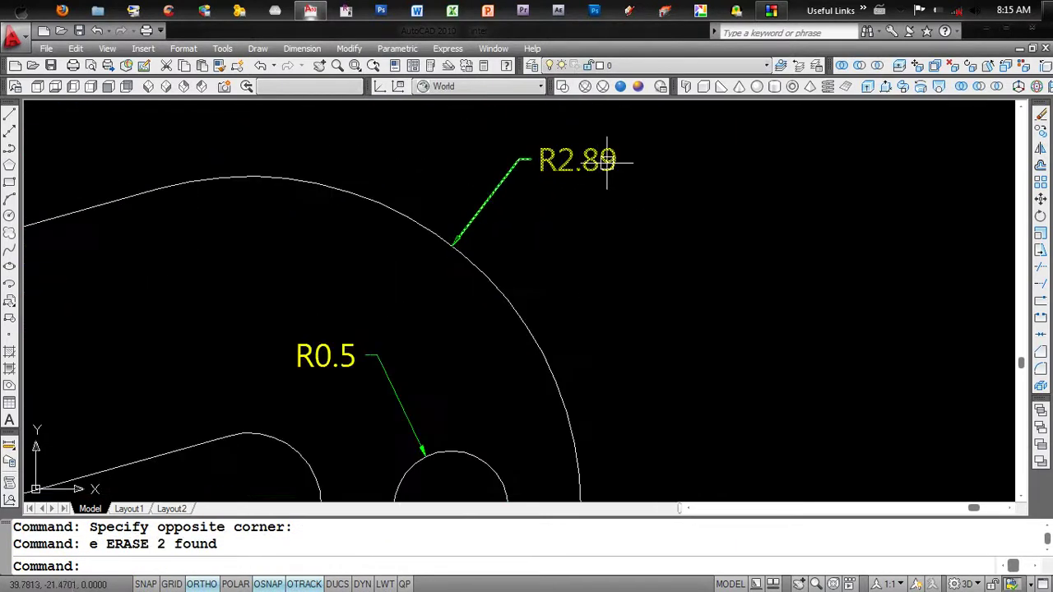
scroll(609, 160, "down", 2)
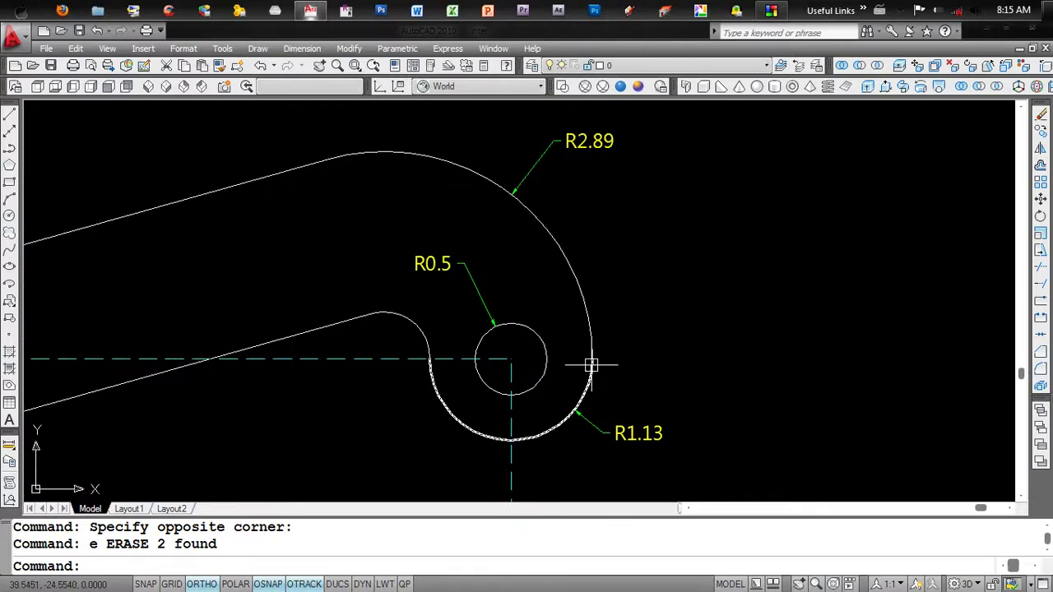
scroll(591, 365, "down", 3)
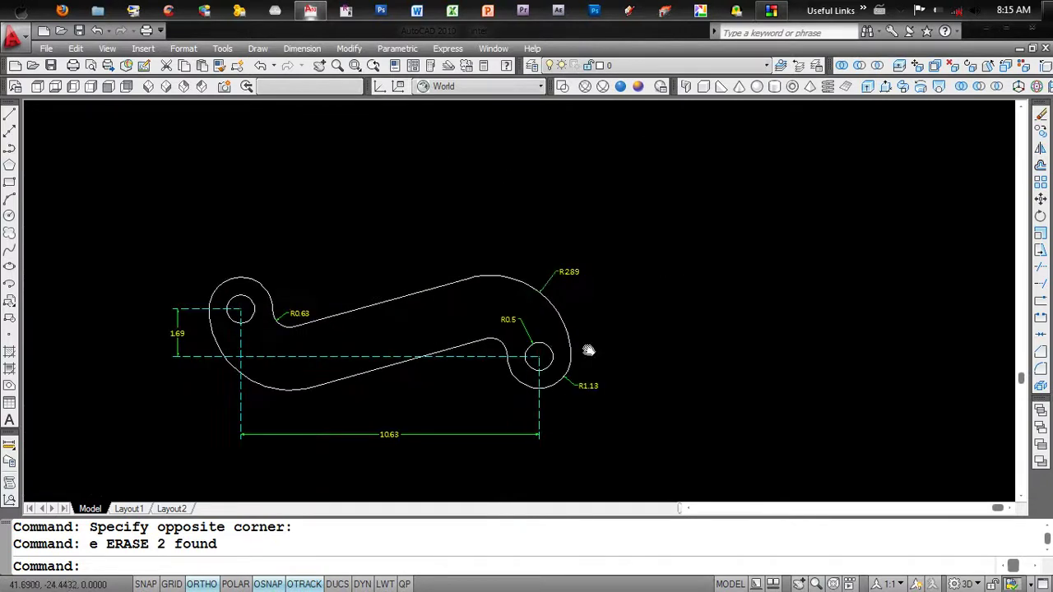
Step: Draw a circle of radius 2.89 to the right of the part
type("c")
key("Return")
left_click(736, 315)
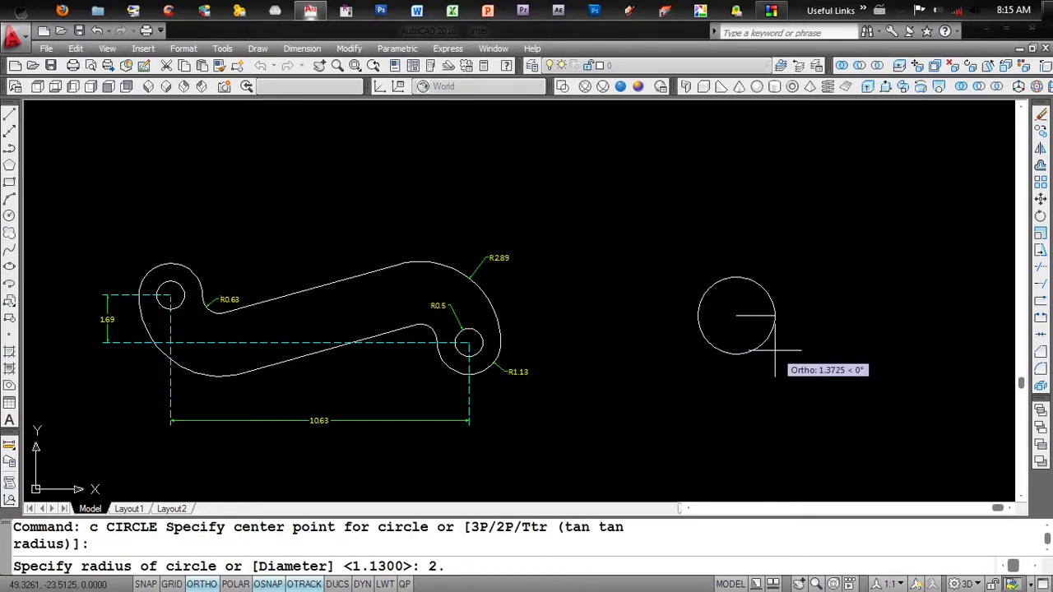
type("89")
key("Return")
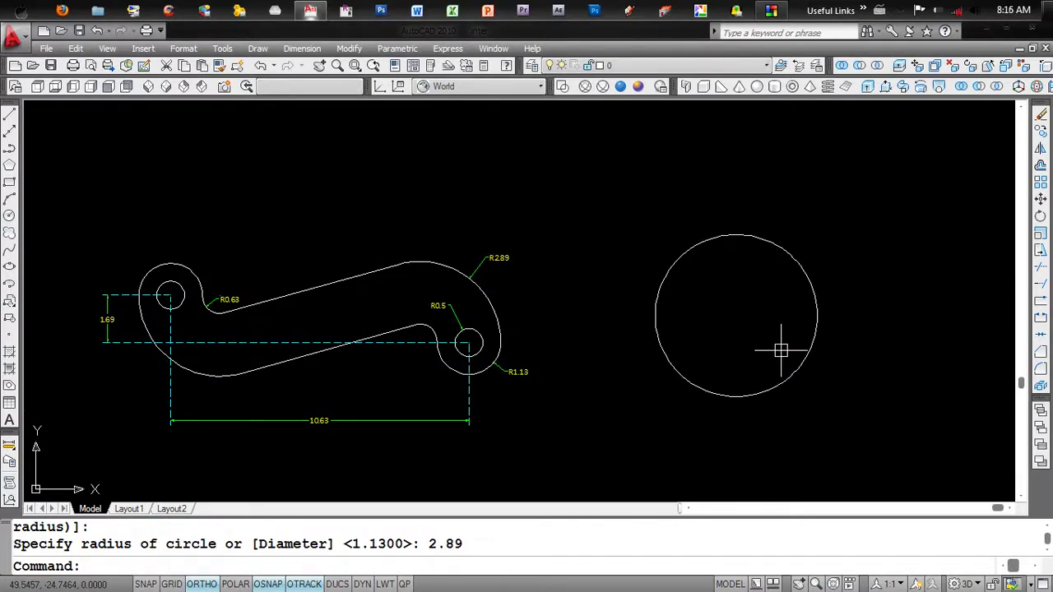
Step: Move the circle by its right quadrant over the lever's right hole
type("m")
key("Return")
left_click(827, 348)
left_click(764, 435)
key("Return")
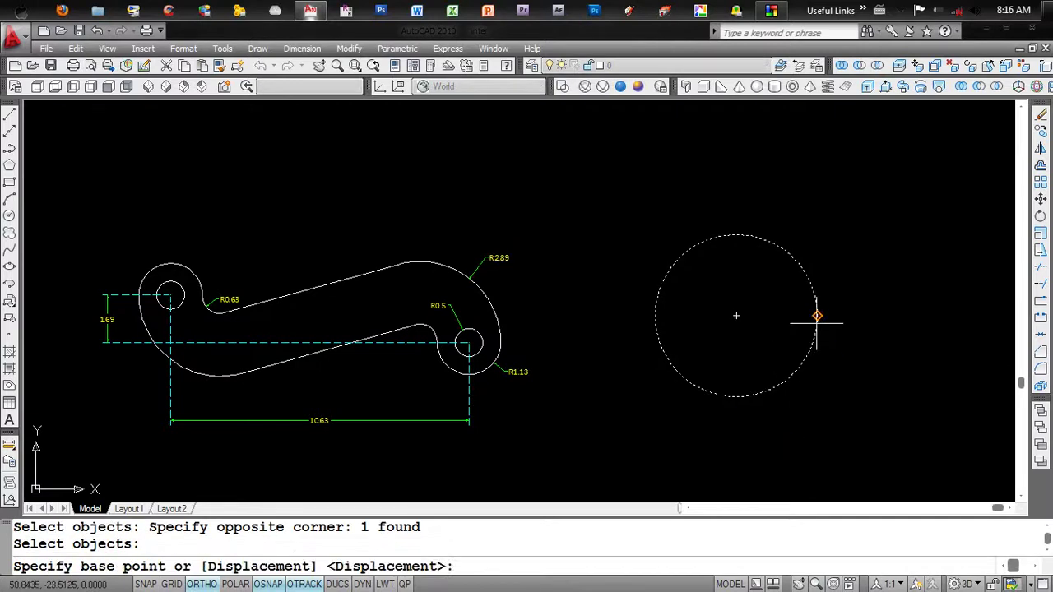
left_click(817, 315)
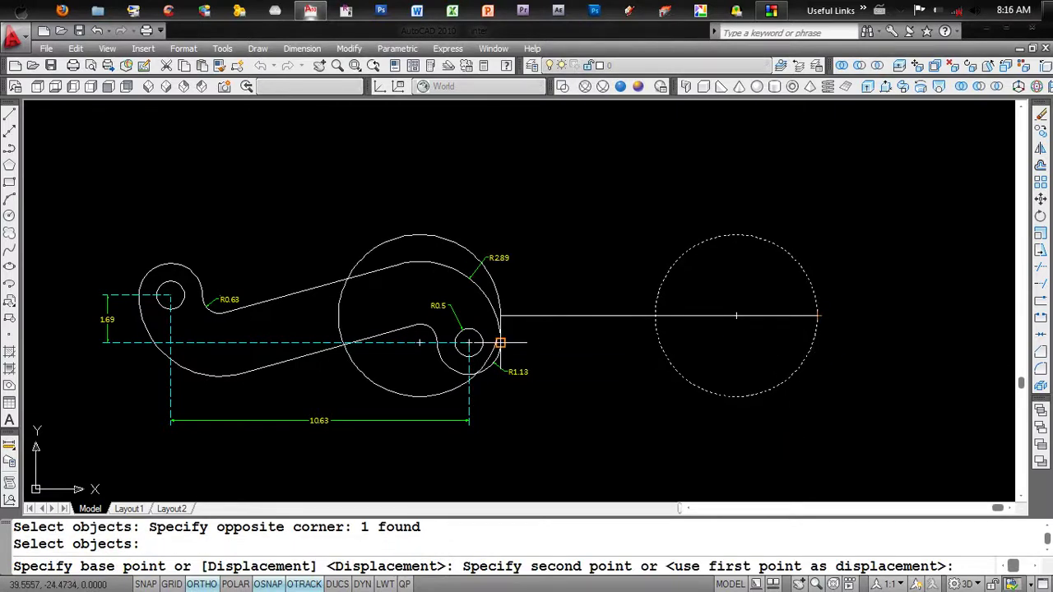
left_click(500, 342)
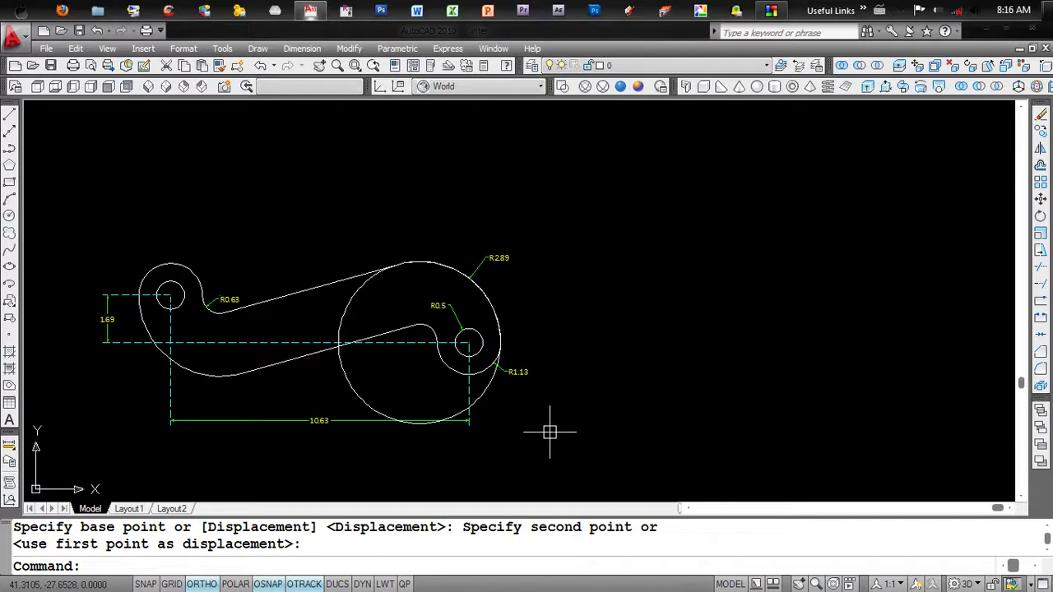
Step: Move the large circle down onto the right hole pair of the redrawn lever
type("m")
key("Return")
left_click(491, 364)
key("Return")
left_click(500, 343)
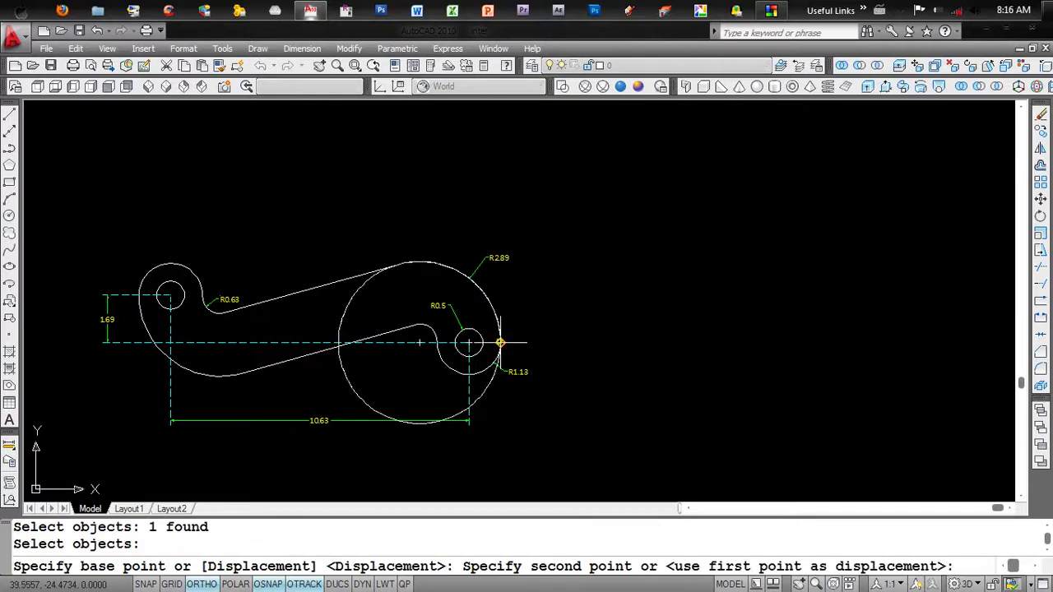
scroll(518, 329, "down", 2)
scroll(576, 395, "down", 1)
left_click(616, 465)
mouse_move(664, 464)
middle_mouse_down()
mouse_move(727, 339)
mouse_move(743, 380)
mouse_move(735, 426)
middle_mouse_up()
type("co")
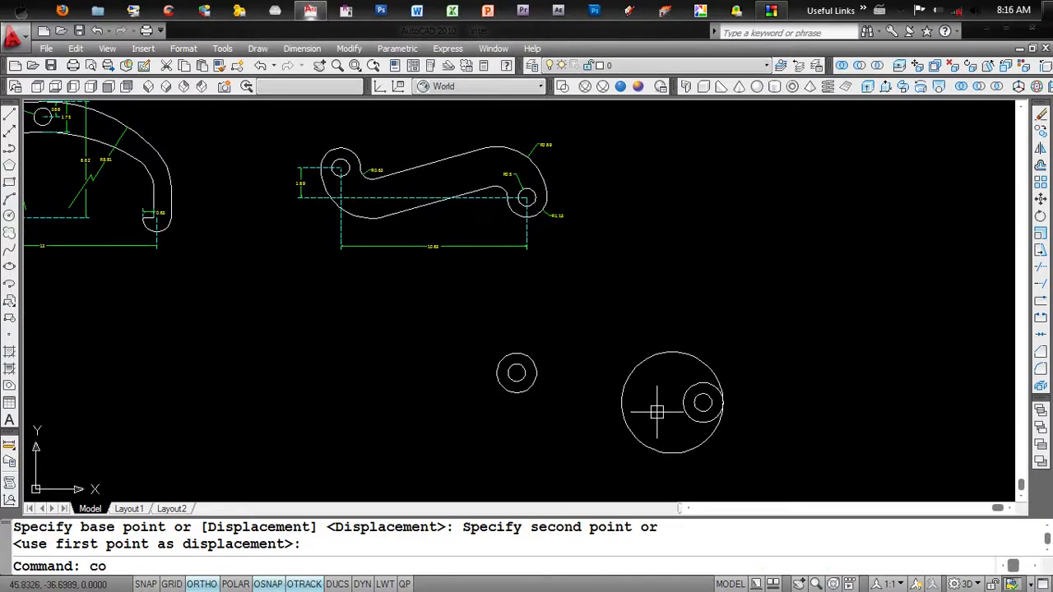
Step: Copy the large circle by its quadrant onto the left hole pair
key("Return")
left_click(663, 388)
left_click(615, 321)
key("Return")
left_click(621, 403)
scroll(513, 352, "up", 2)
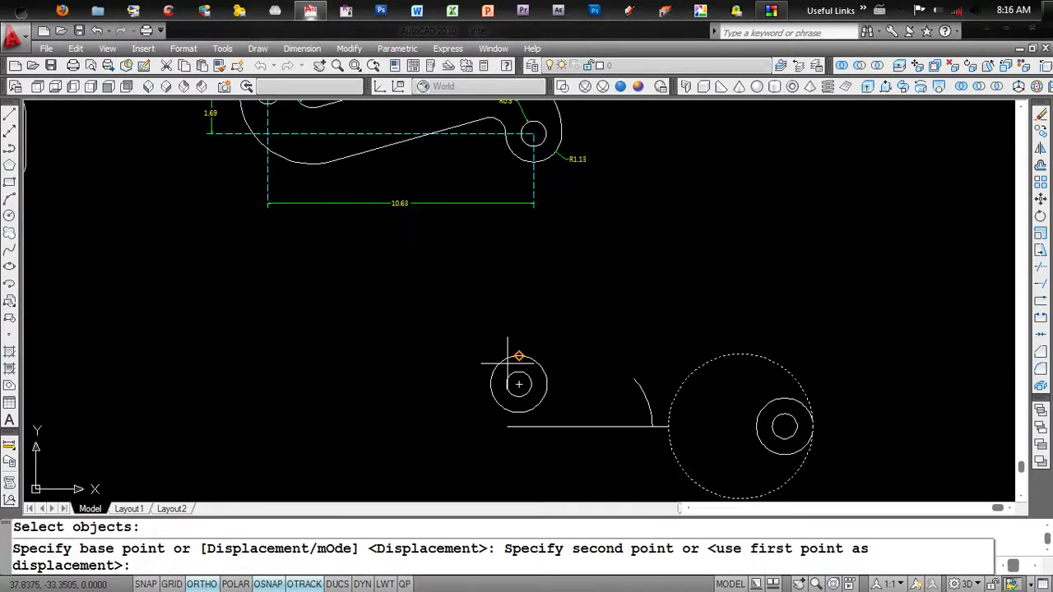
left_click(490, 384)
key("Return")
scroll(491, 384, "up", 1)
scroll(526, 386, "down", 1)
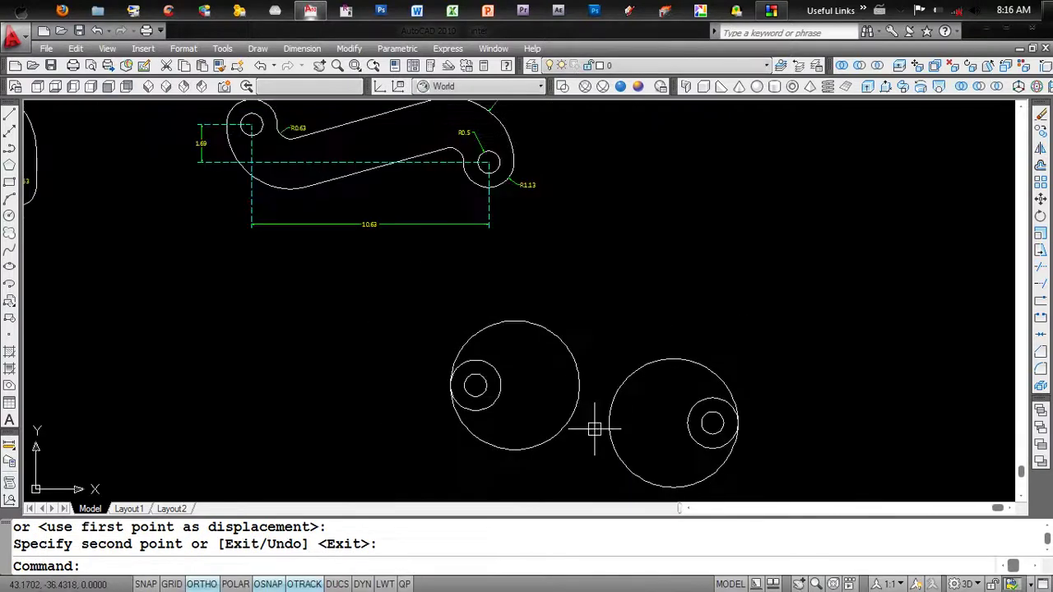
scroll(590, 425, "down", 2)
scroll(513, 423, "up", 2)
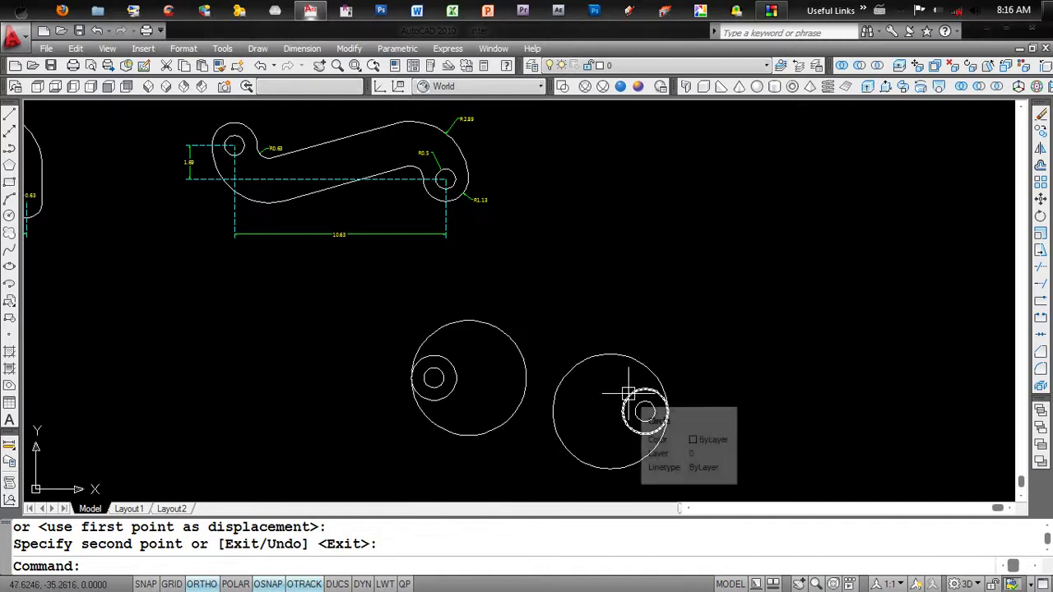
Step: Draw a line tangent to the left large circle and the right ring circle
type("l")
key("Return")
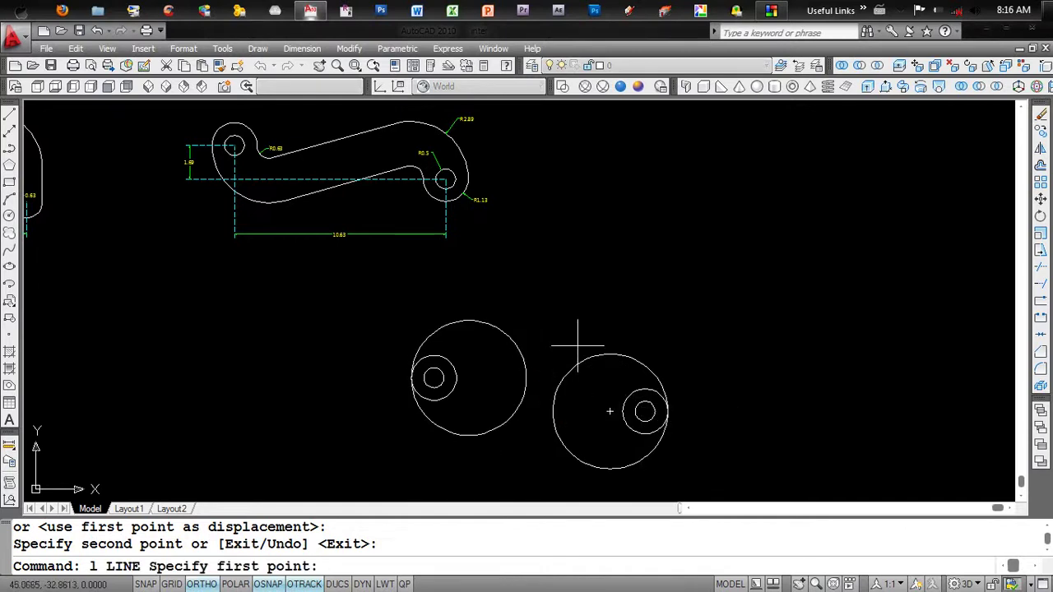
right_click(586, 346, "shift")
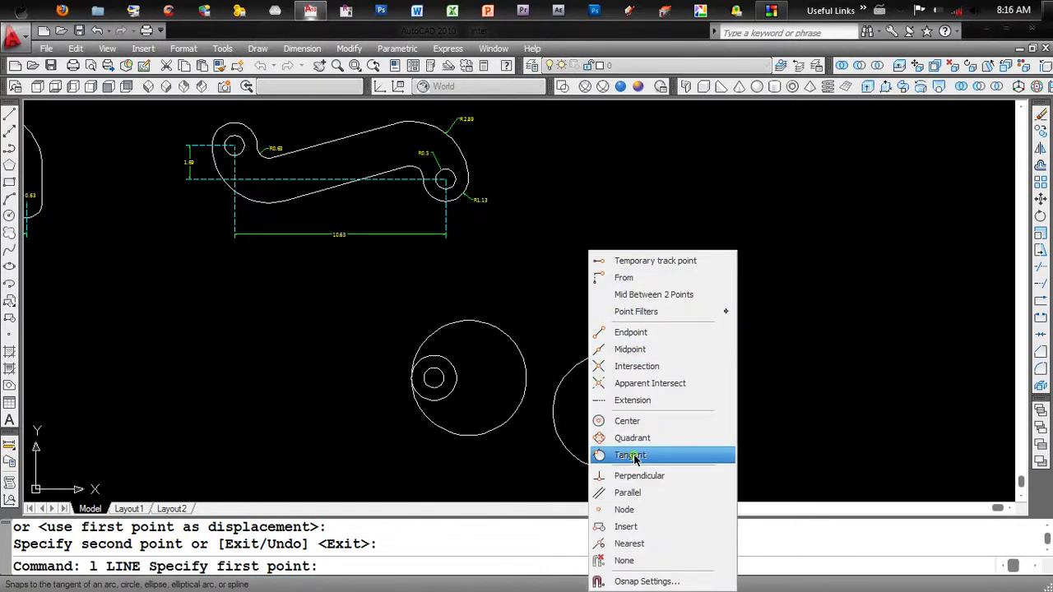
left_click(635, 456)
left_click(493, 430)
right_click(623, 387, "shift")
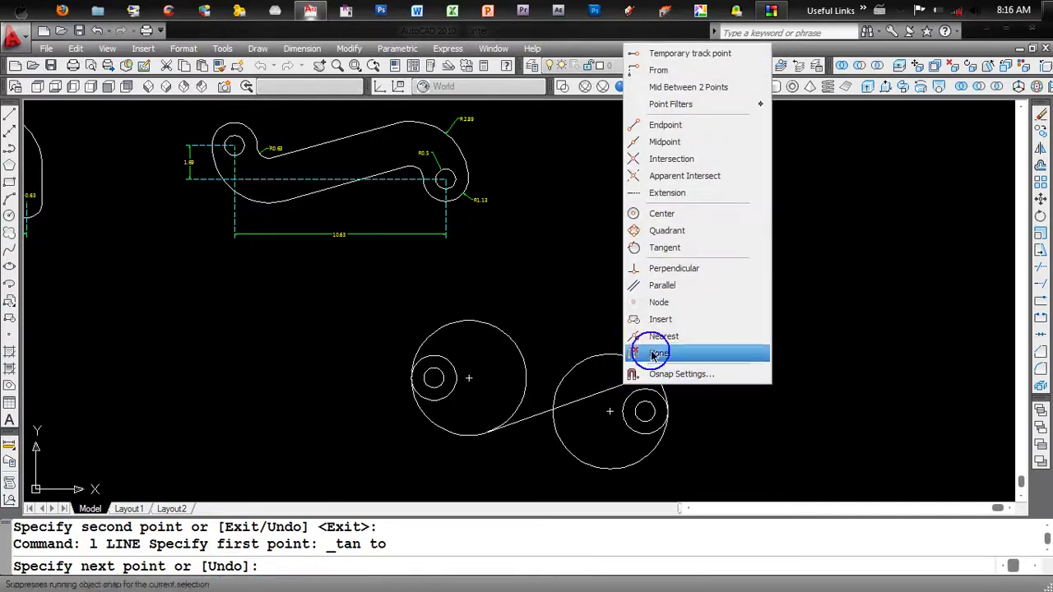
left_click(662, 247)
left_click(634, 393)
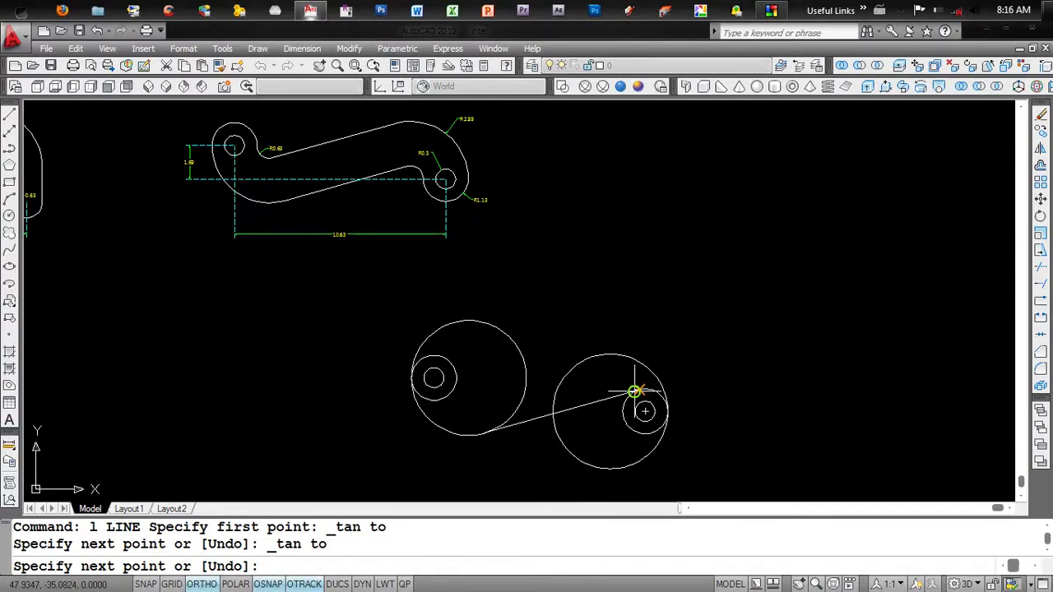
key("Return")
key("Return")
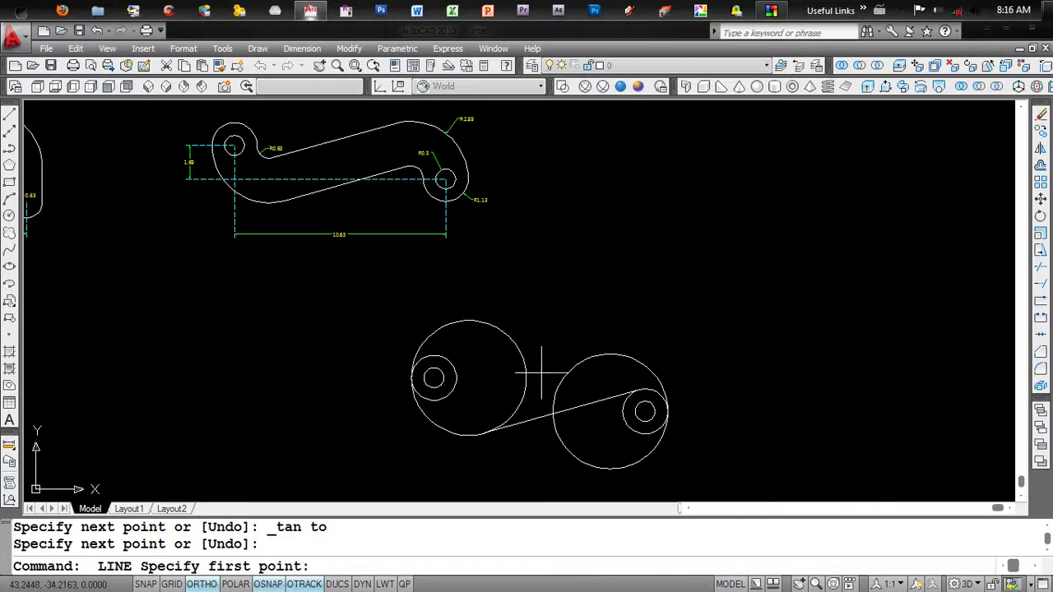
Step: Draw a second tangent line from the left ring circle to the right large circle
right_click(557, 261, "shift")
left_click(592, 454)
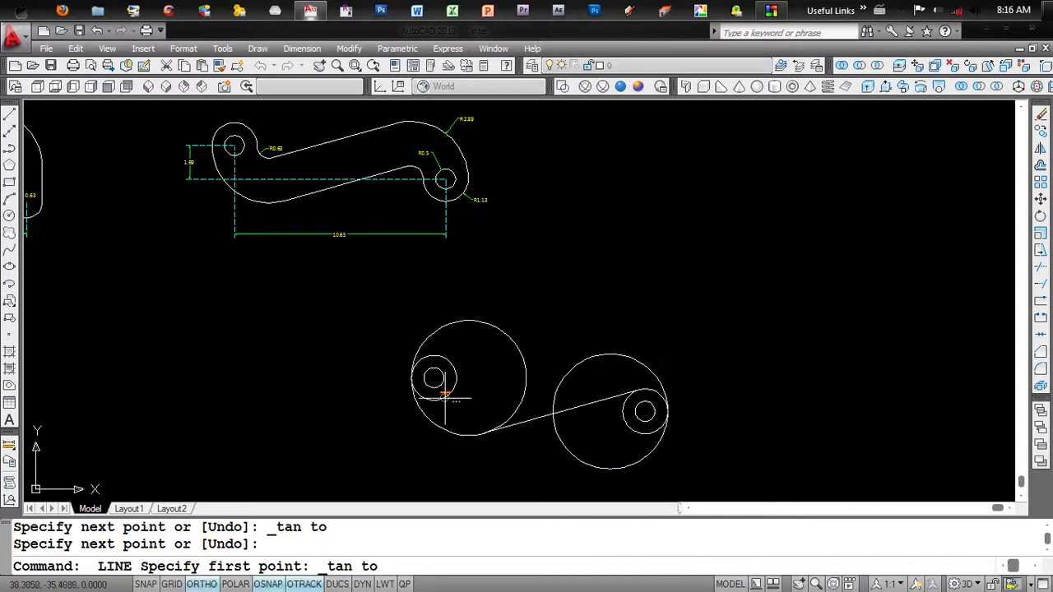
left_click(444, 398)
right_click(613, 370, "shift")
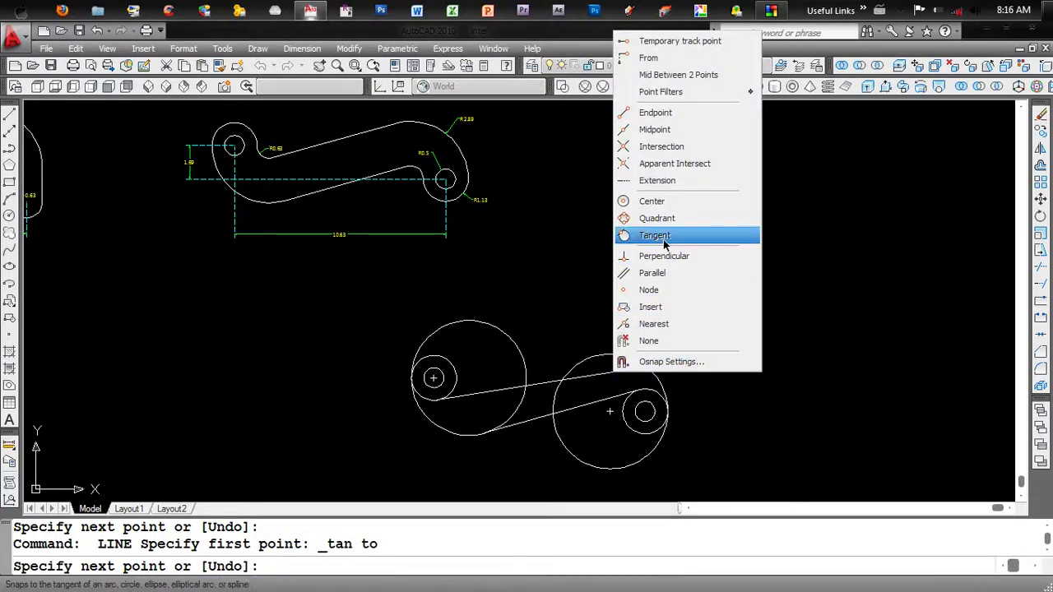
left_click(664, 237)
left_click(594, 353)
key("Return")
Step: Trim the unwanted arcs of both large circles to leave the S-shaped outline
middle_click_drag(595, 352, 601, 321)
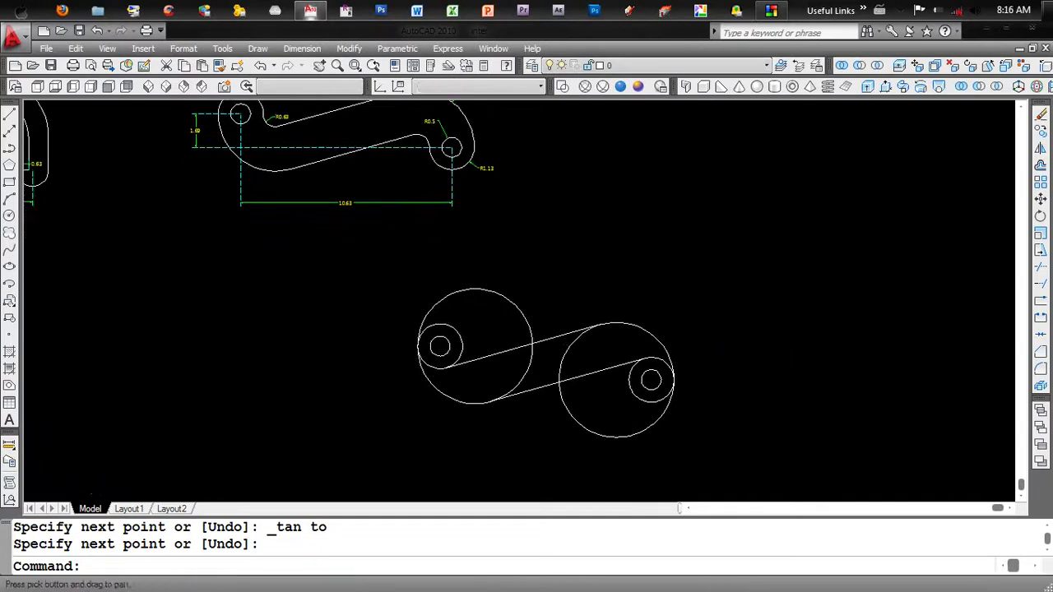
type("r")
key("Return")
key("Return")
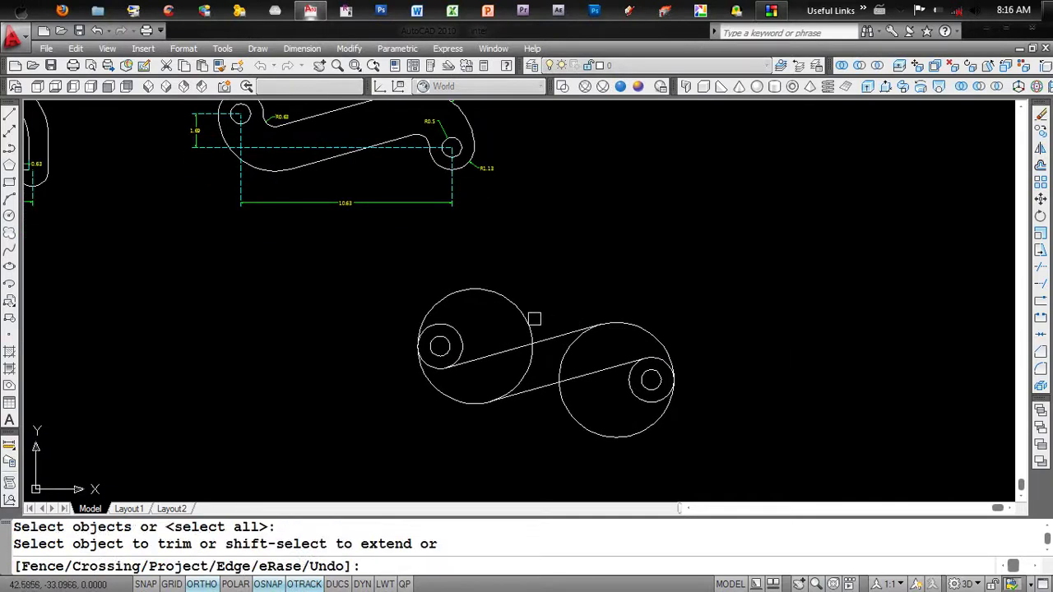
left_click(523, 318)
left_click(576, 416)
left_click(559, 346)
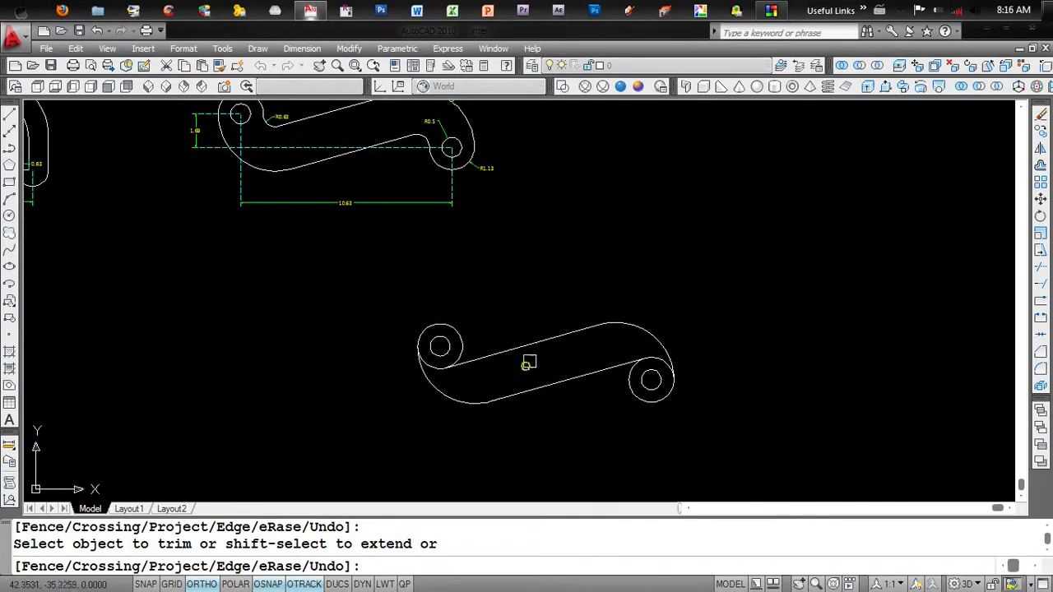
key("Return")
scroll(452, 370, "up", 2)
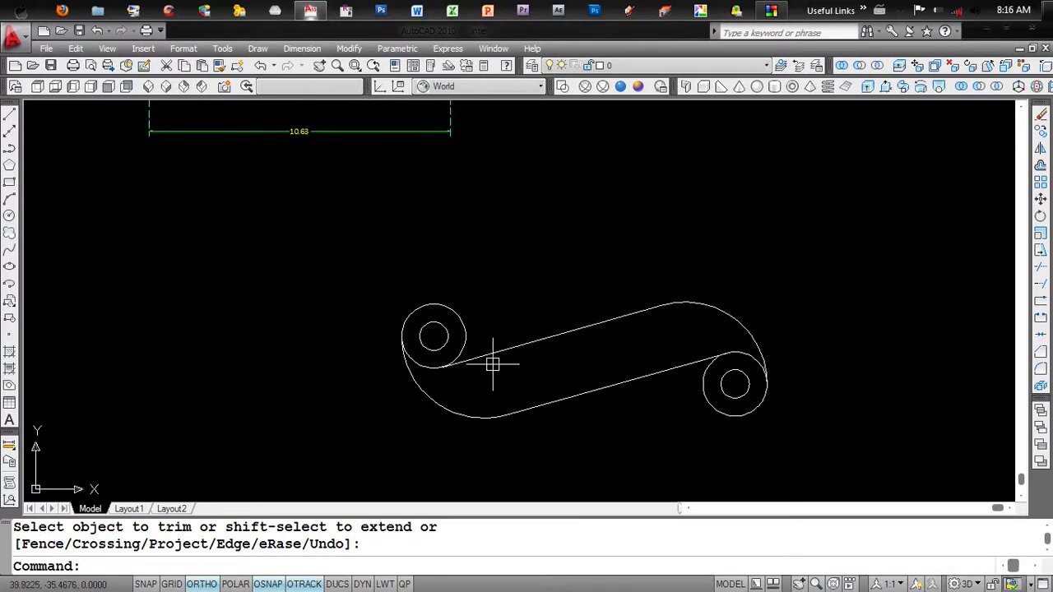
Step: Fillet the left outer circle and upper line with radius 0.63
type("f")
key("Return")
type("r")
key("Return")
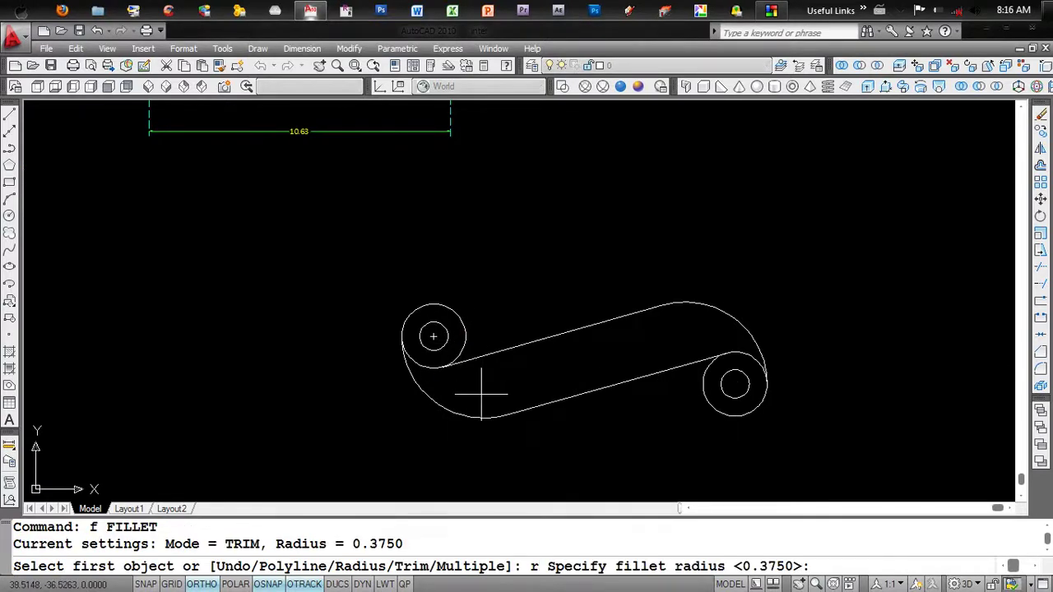
middle_click_drag(482, 387, 700, 392)
scroll(699, 379, "down", 4)
scroll(693, 257, "up", 3)
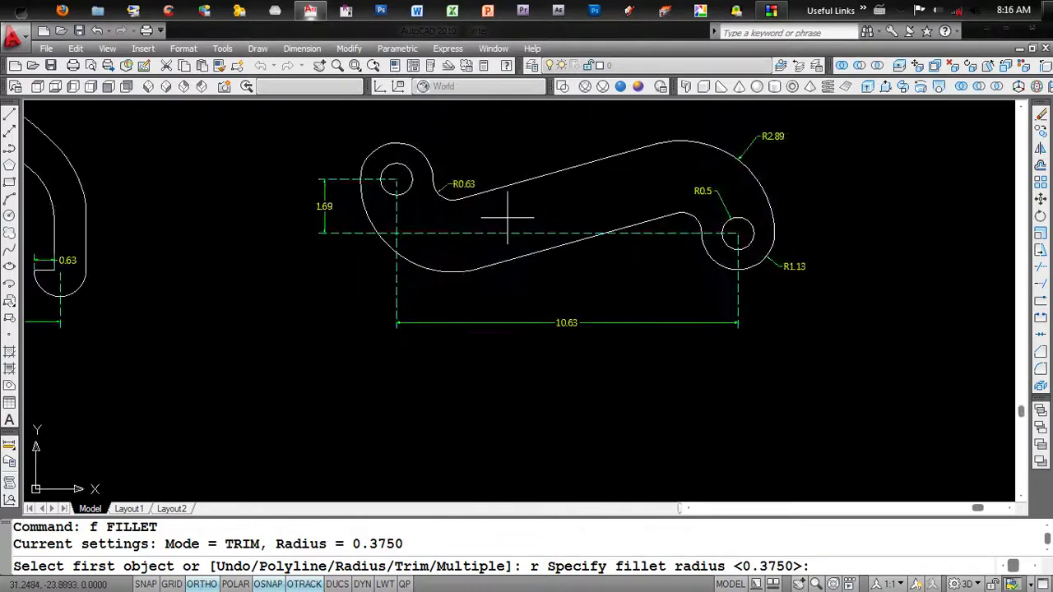
scroll(428, 181, "up", 2)
scroll(315, 218, "down", 4)
middle_click_drag(499, 449, 496, 352)
type(".63")
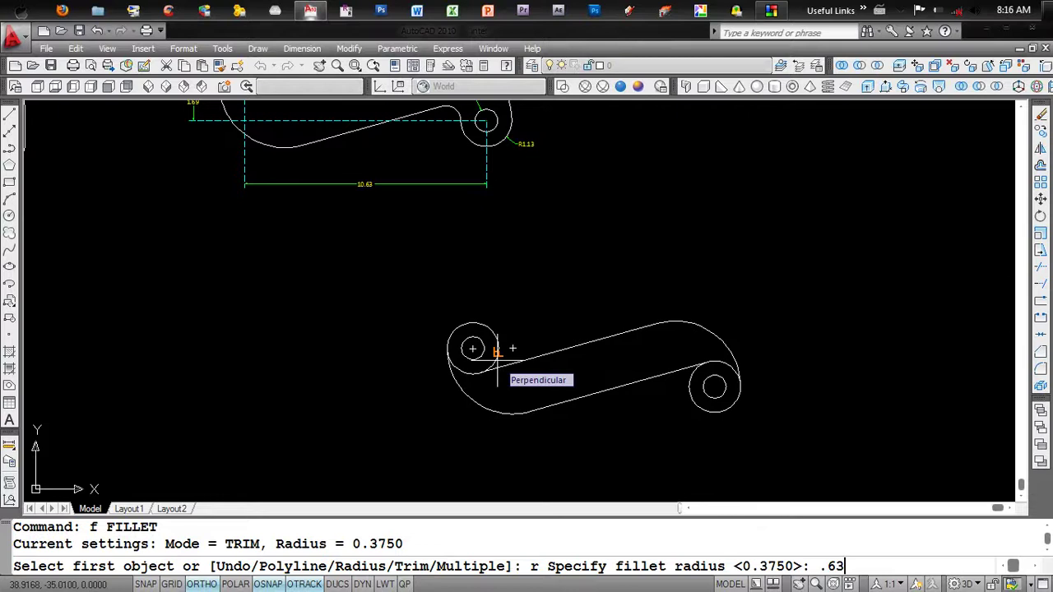
key("Return")
scroll(496, 356, "up", 2)
left_click(468, 364)
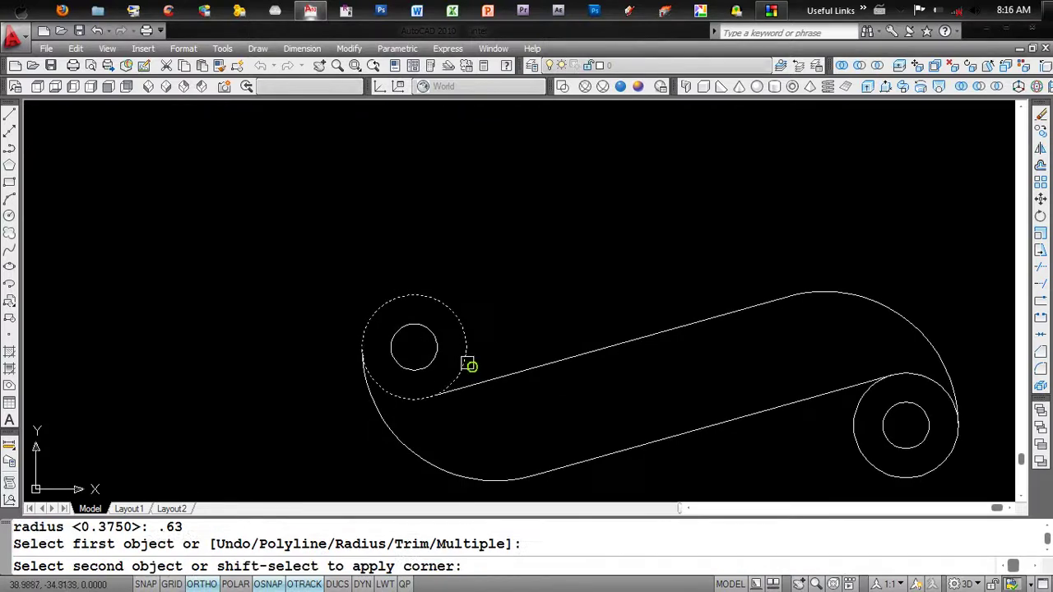
left_click(485, 379)
Step: Fillet the right circle and lower line with the same 0.63 radius
middle_click_drag(647, 360, 540, 317)
key("Return")
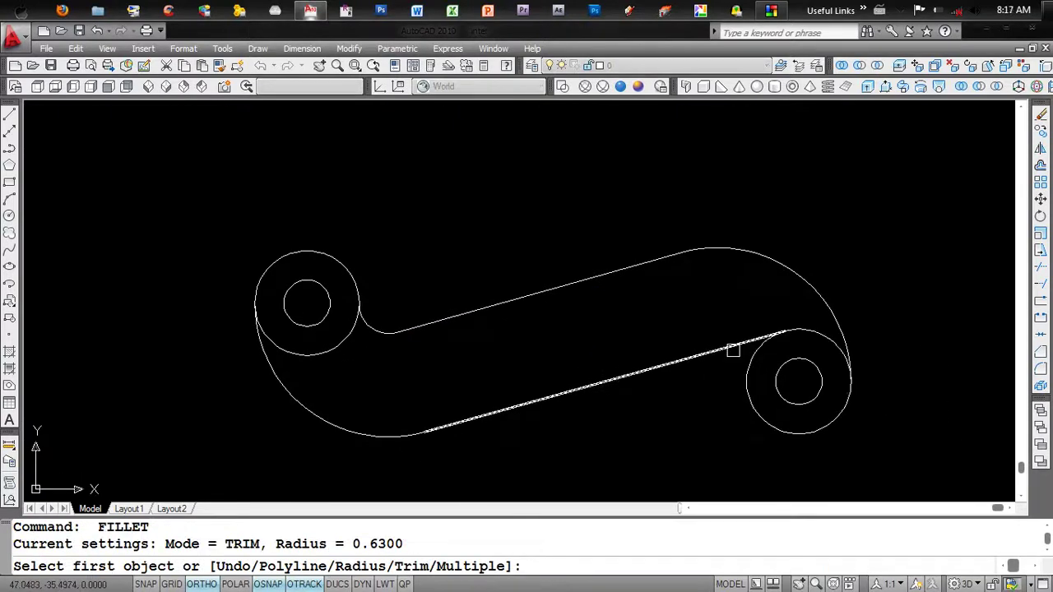
left_click(756, 362)
left_click(755, 361)
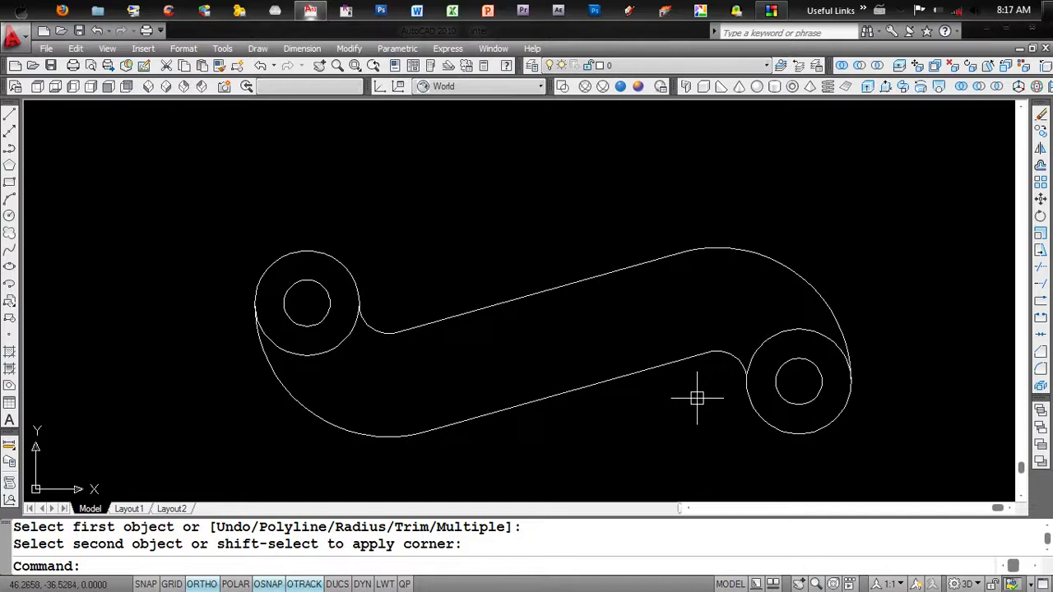
Step: Trim the leftover arcs of the left and right circles and zoom out
type("tr")
key("Return")
key("Return")
left_click(337, 348)
left_click(758, 346)
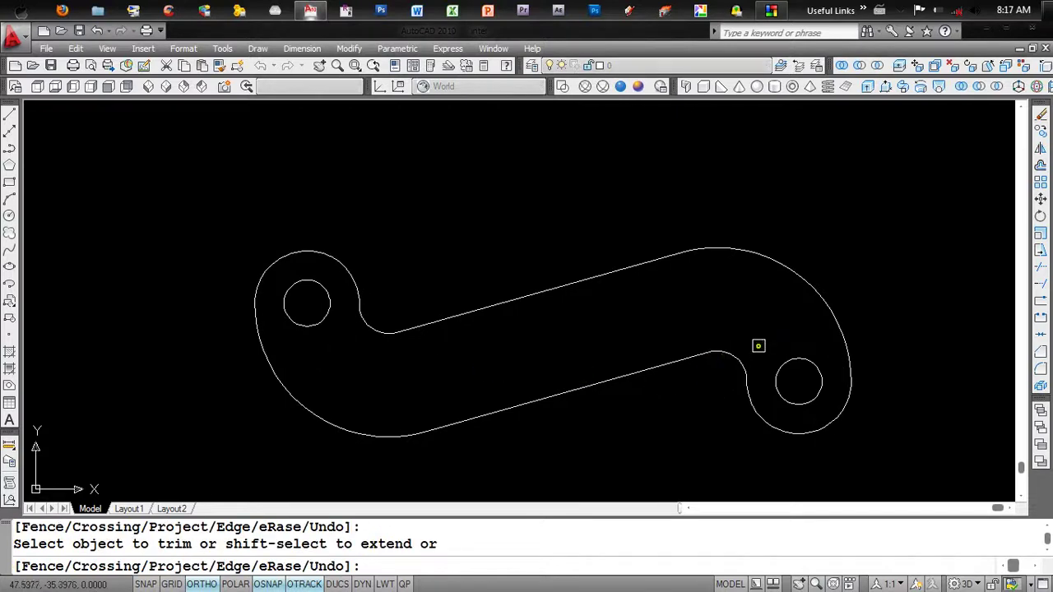
key("Return")
scroll(758, 345, "down", 3)
scroll(744, 378, "down", 2)
scroll(748, 419, "down", 2)
scroll(753, 462, "down", 2)
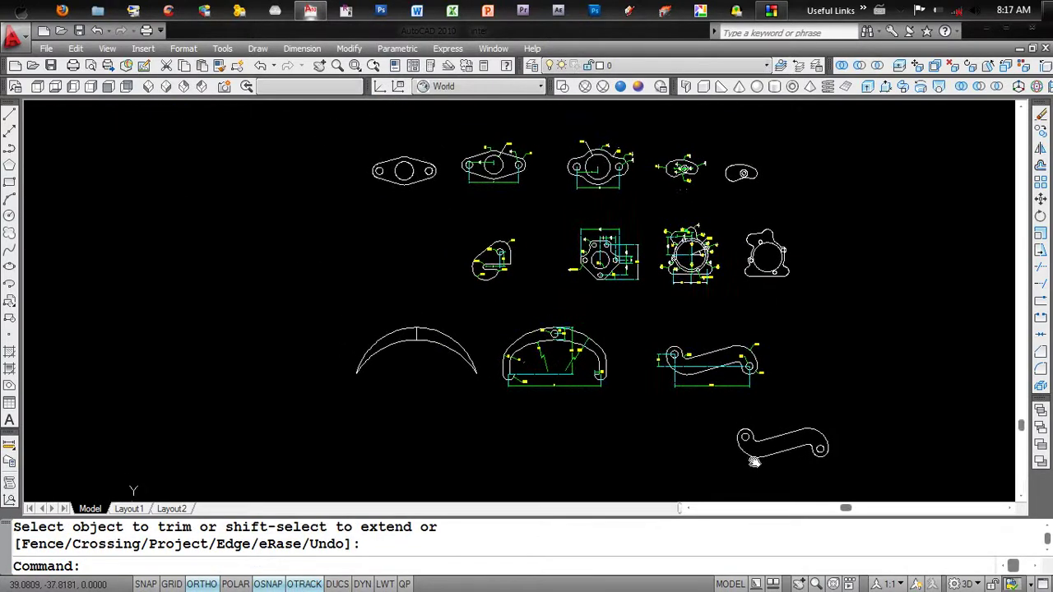
scroll(765, 387, "up", 2)
scroll(764, 392, "up", 1)
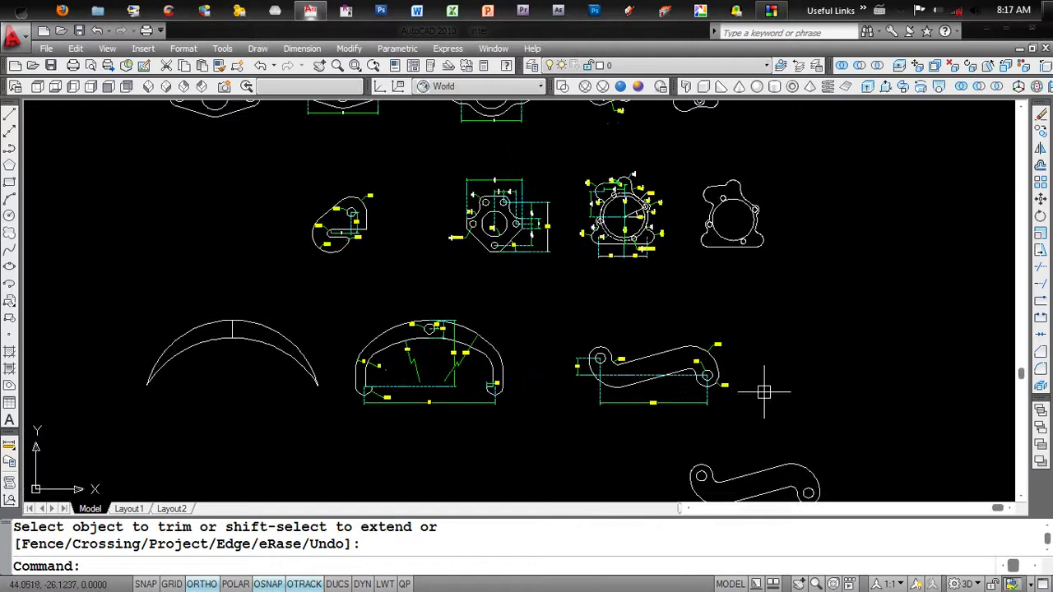